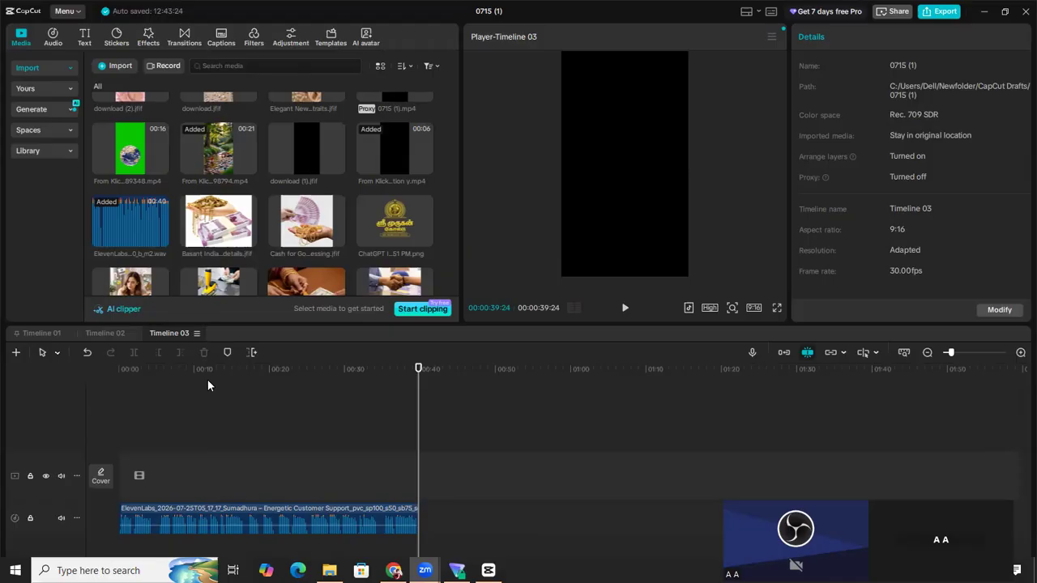
# Play back the end of the voiceover on Timeline 03 and return the playhead to the start.
pyautogui.click(628, 311)
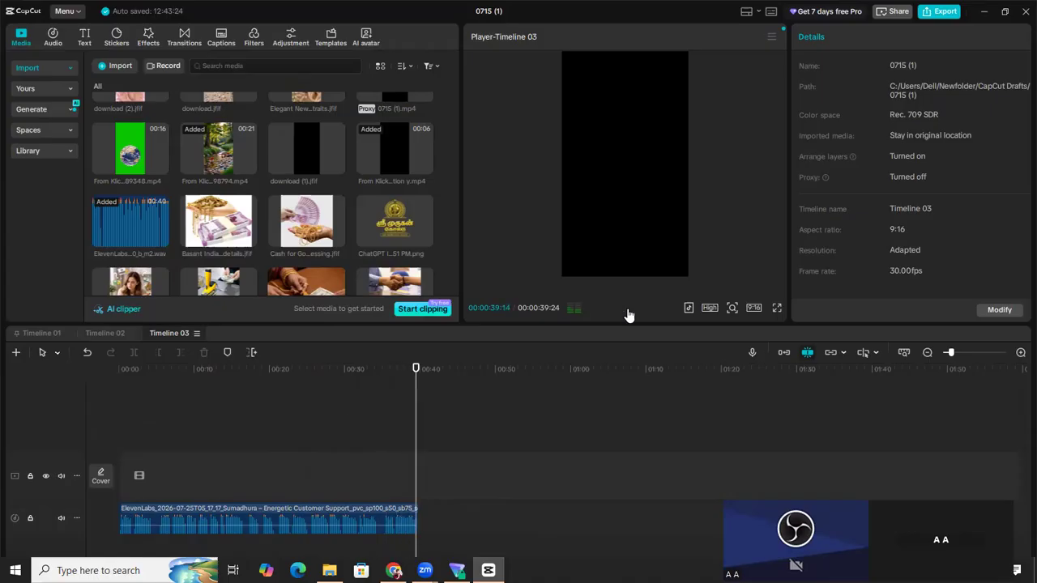
pyautogui.click(12, 400)
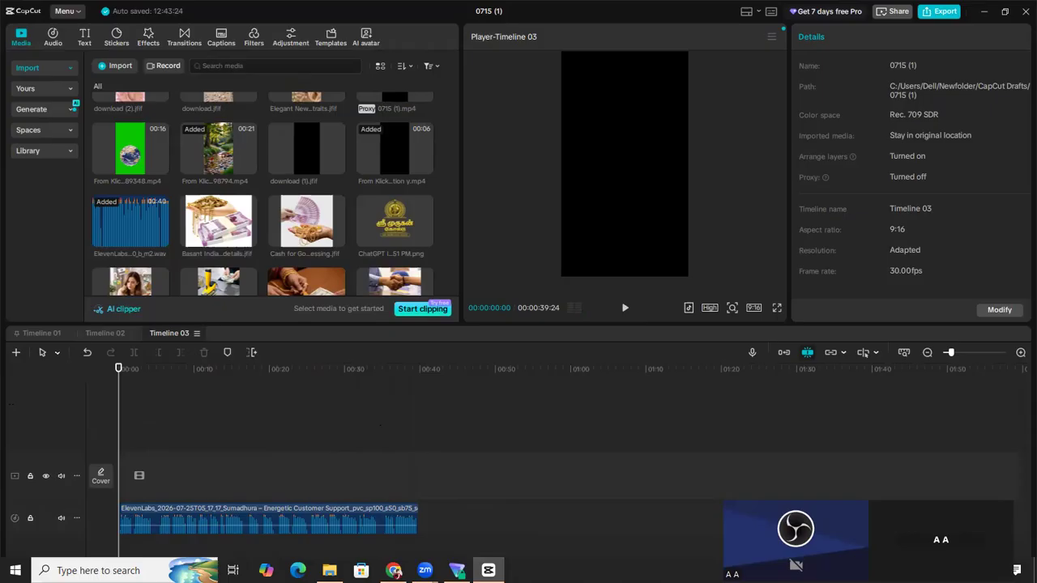
# Switch to ChatGPT in Chrome and attach the gold poster "WhatsApp Image 2026-07-25 at 9.45.01 AM" to a new chat.
pyautogui.moveTo(394, 570)
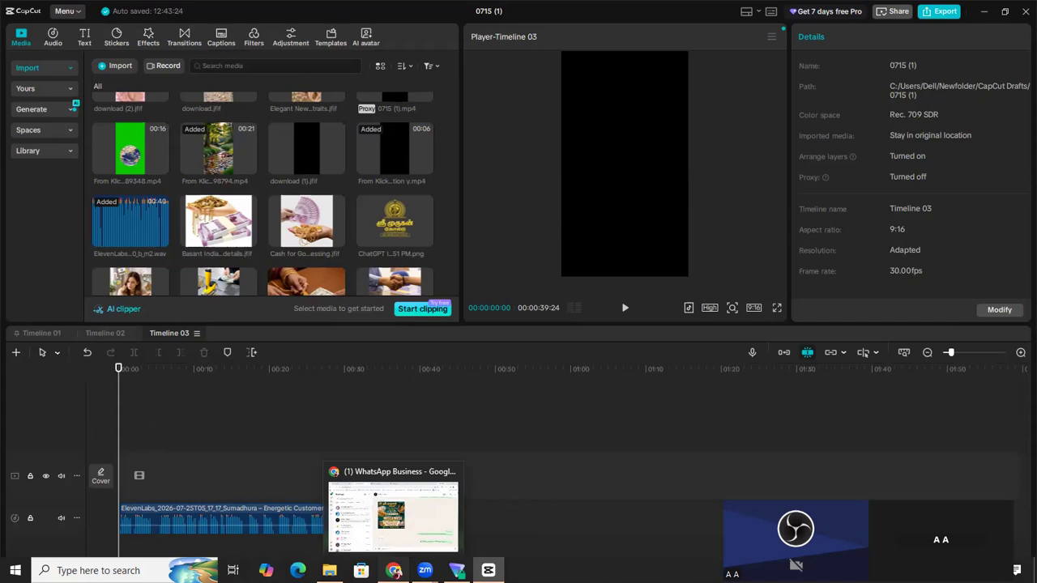
pyautogui.click(106, 14)
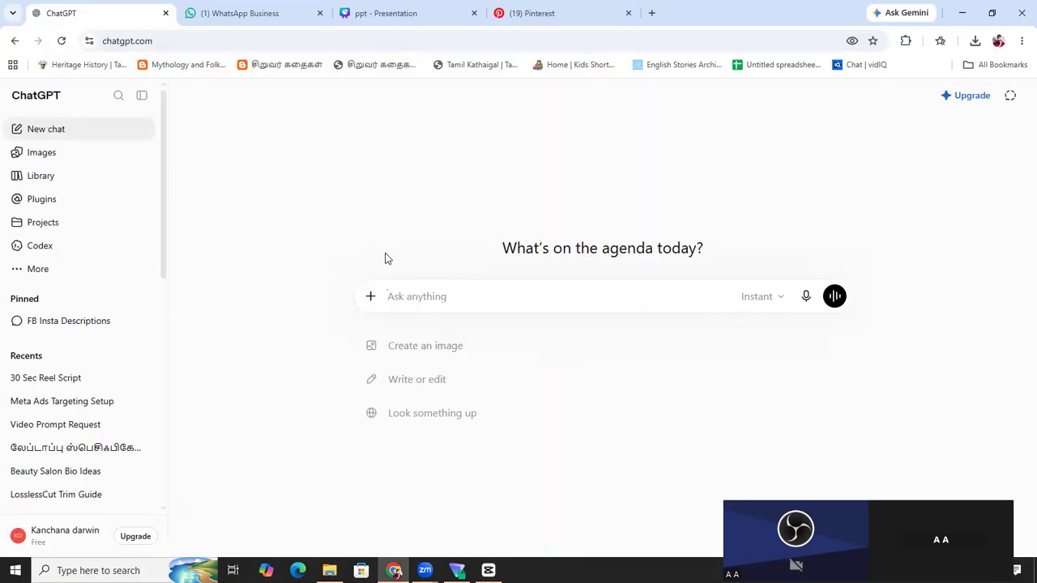
pyautogui.click(370, 296)
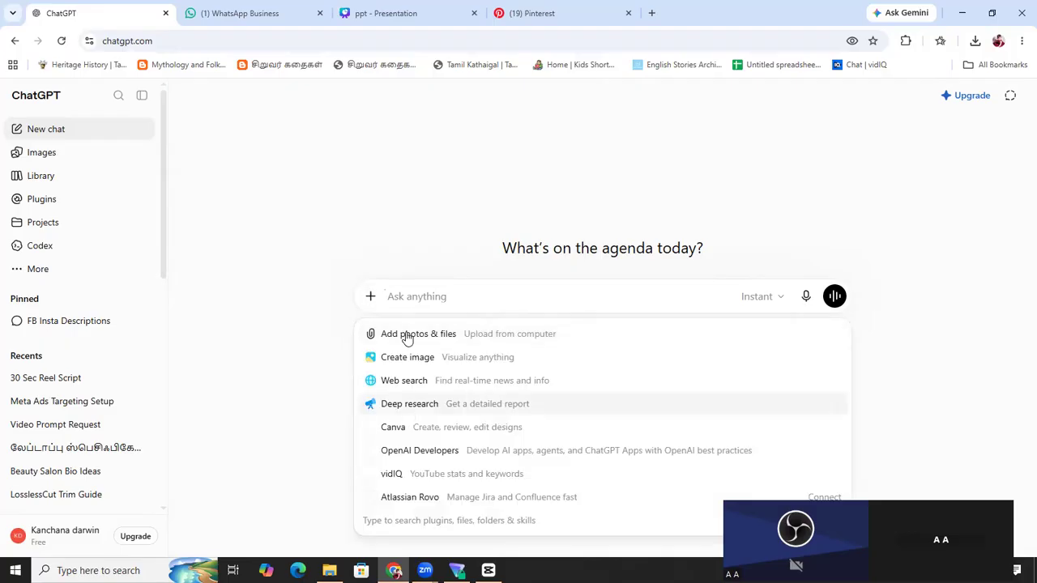
pyautogui.click(408, 339)
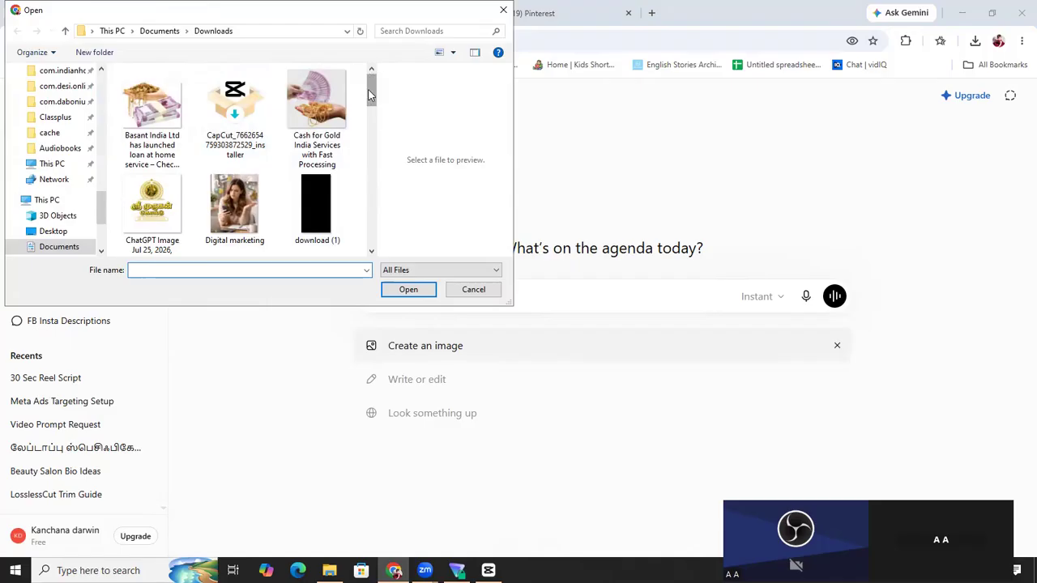
pyautogui.scroll(-1, 371, 203)
pyautogui.scroll(-5, 371, 207)
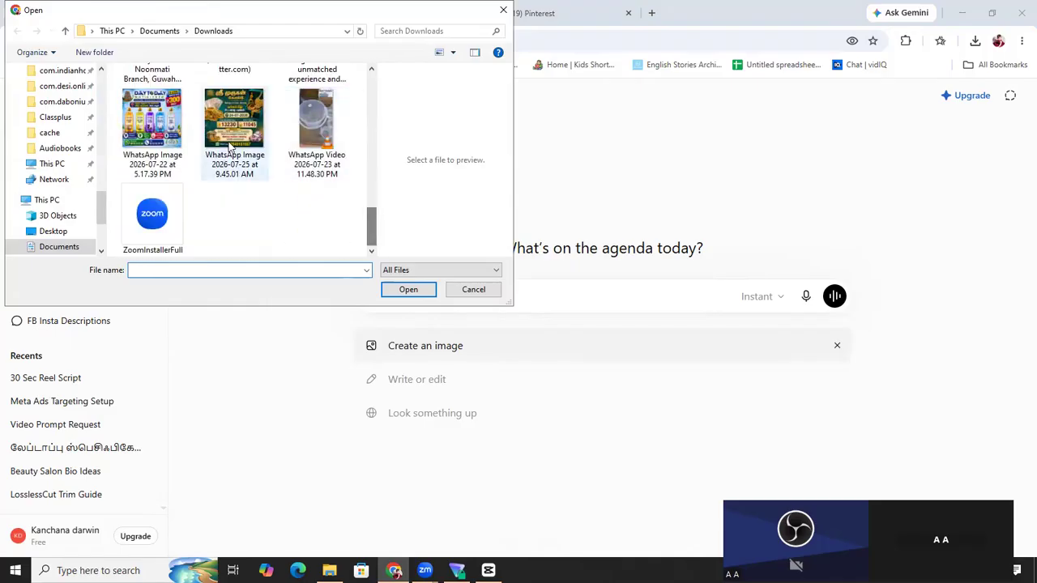
pyautogui.click(230, 147)
pyautogui.click(427, 292)
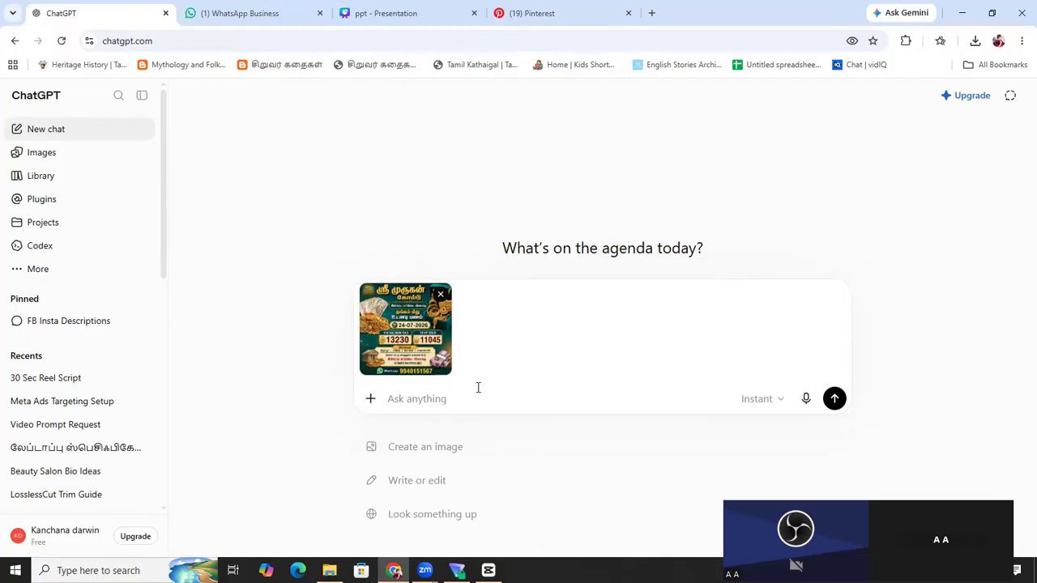
# Send the prompt "give me 30 sec tamil reel script for above poster content".
pyautogui.write('give me 30 sec tamil reel script for abov')
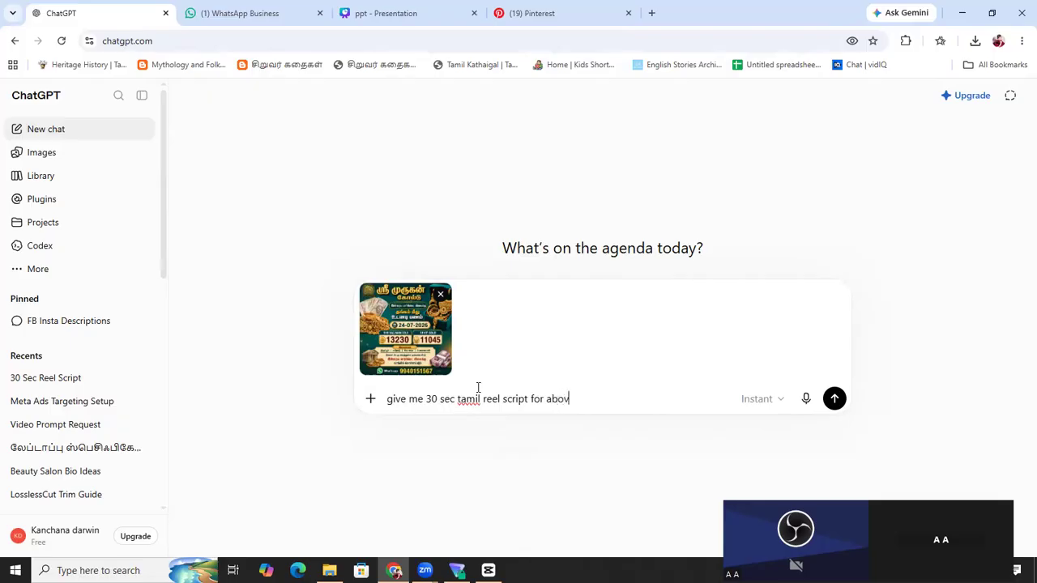
pyautogui.write('e poser')
pyautogui.press('BackSpace')
pyautogui.press('BackSpace')
pyautogui.write('ter content')
pyautogui.click(832, 403)
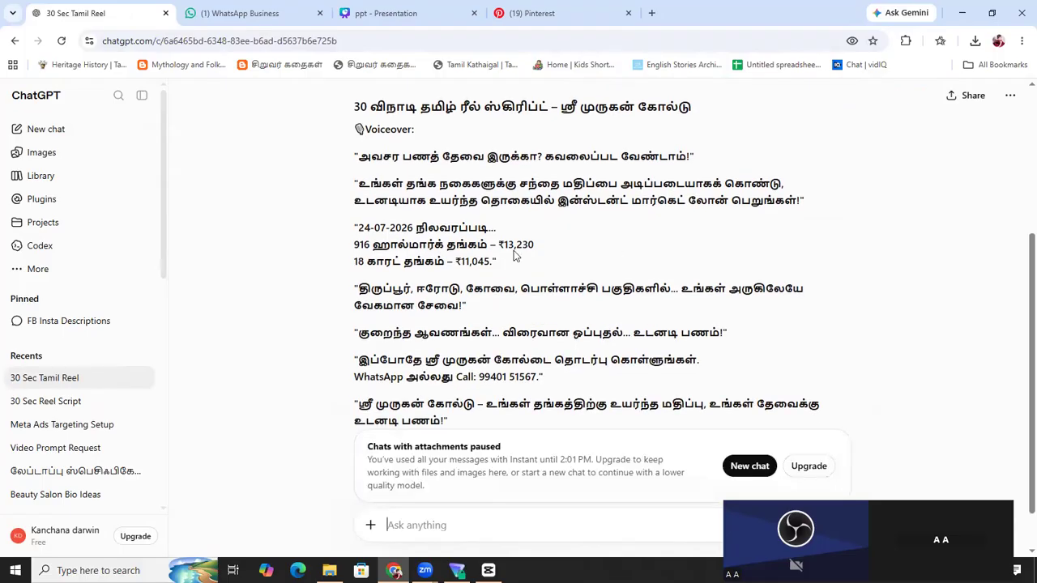
# Read through the generated Tamil voiceover script and compare it with the attached poster.
pyautogui.scroll(-1, 542, 334)
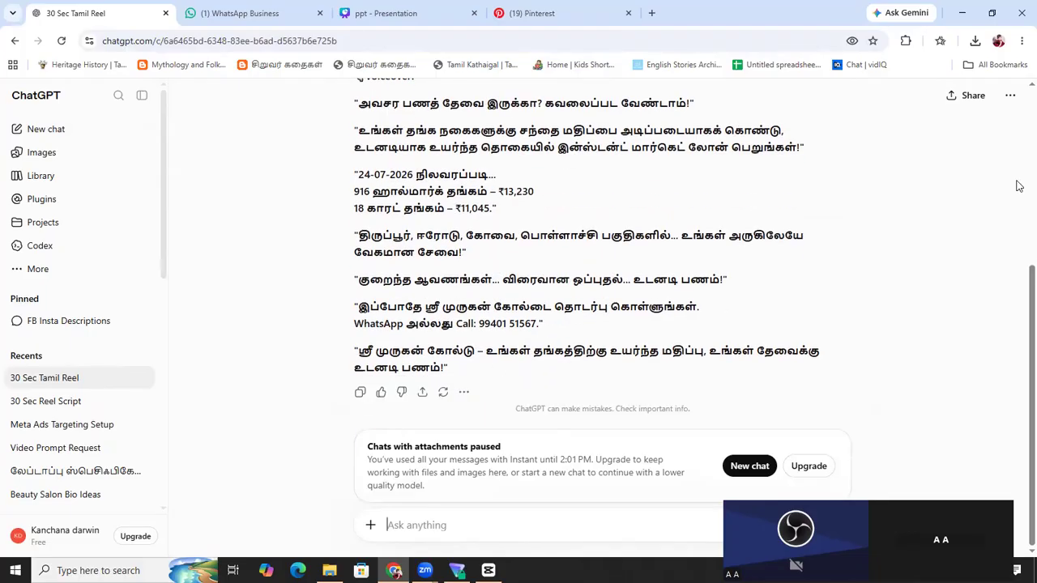
pyautogui.scroll(4, 722, 326)
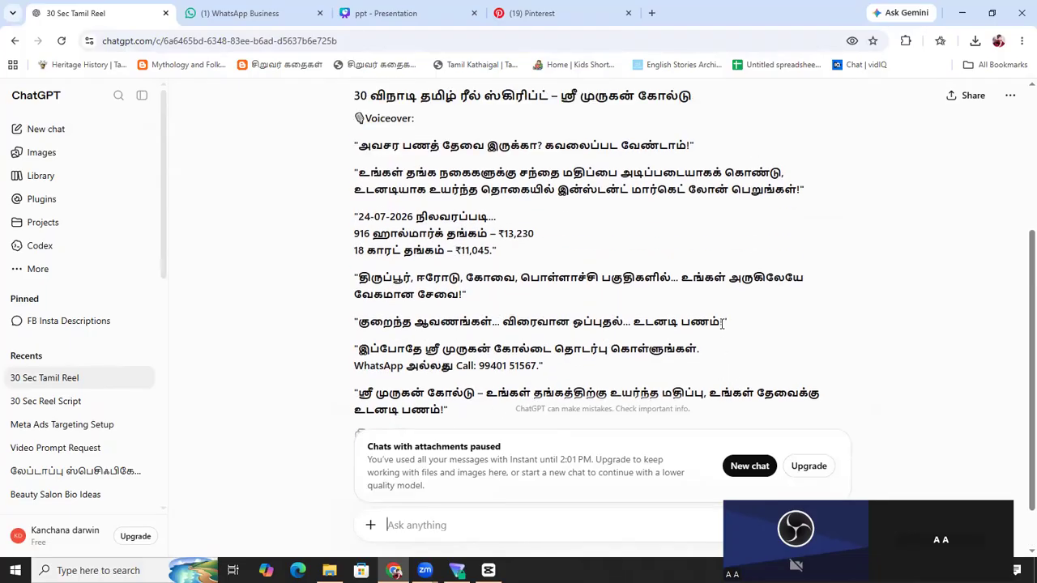
pyautogui.scroll(-3, 692, 271)
pyautogui.scroll(-1, 681, 283)
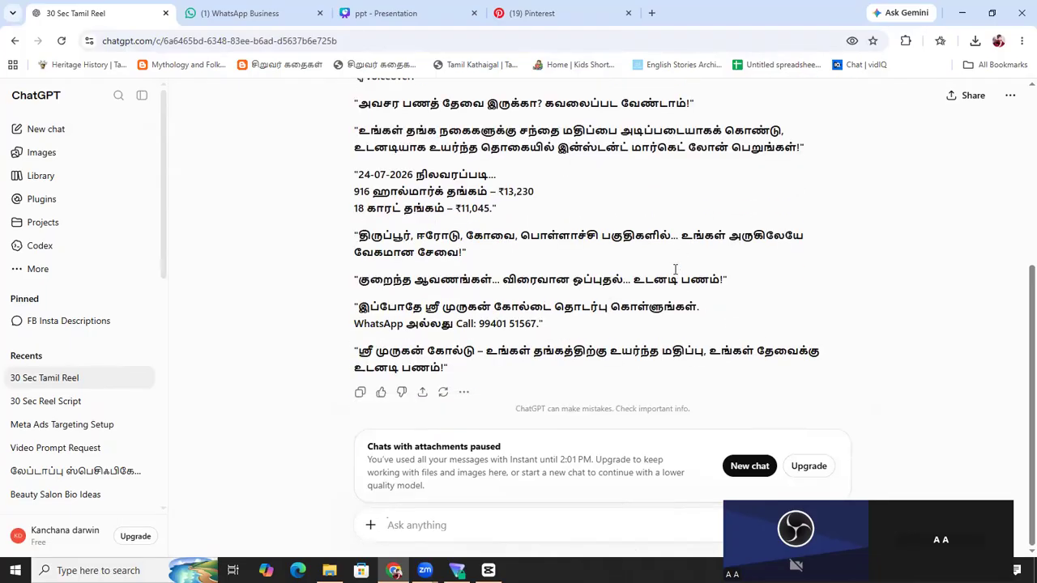
pyautogui.scroll(3, 665, 243)
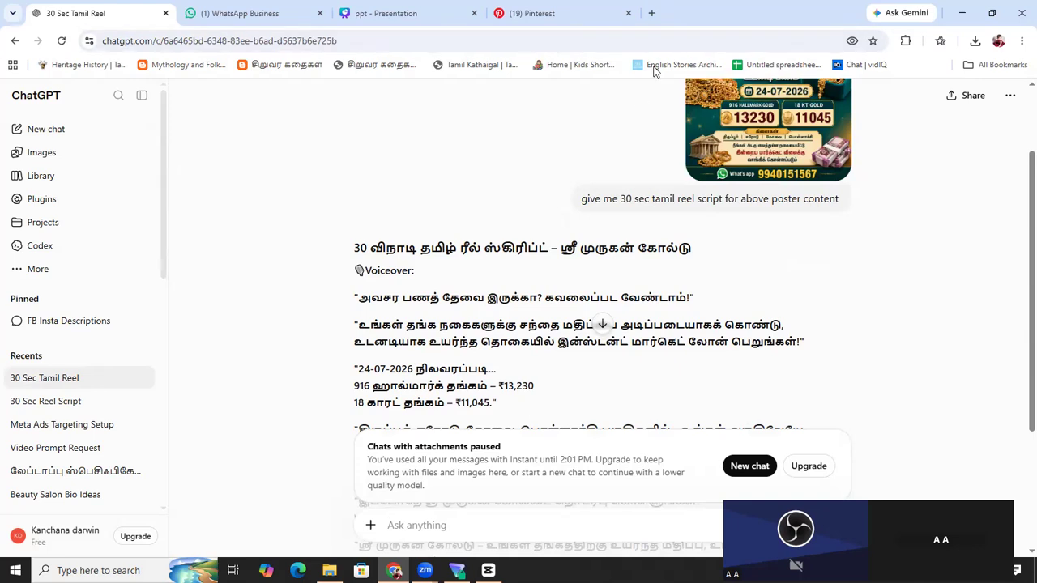
pyautogui.click(653, 14)
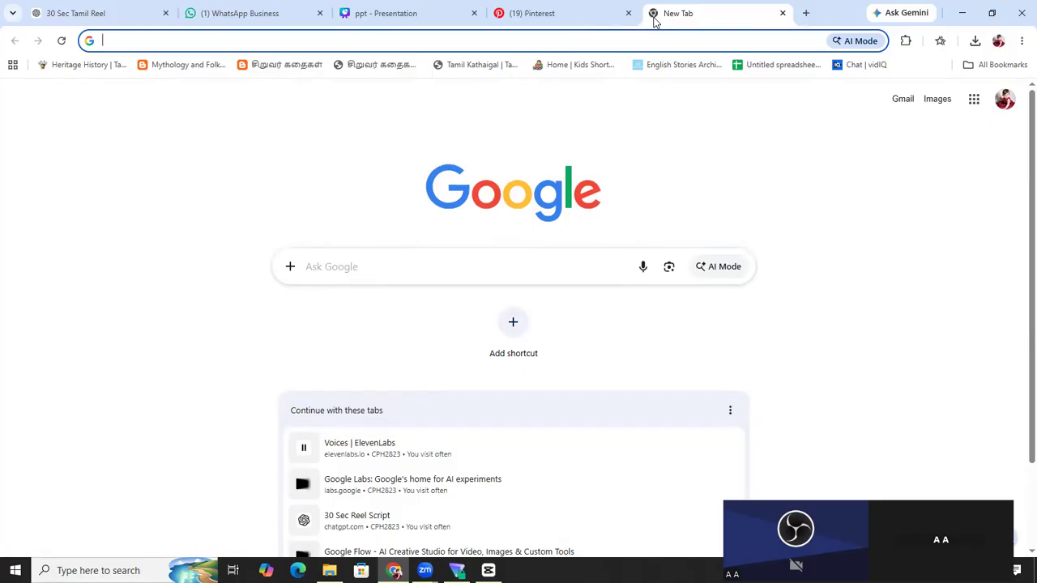
pyautogui.click(783, 13)
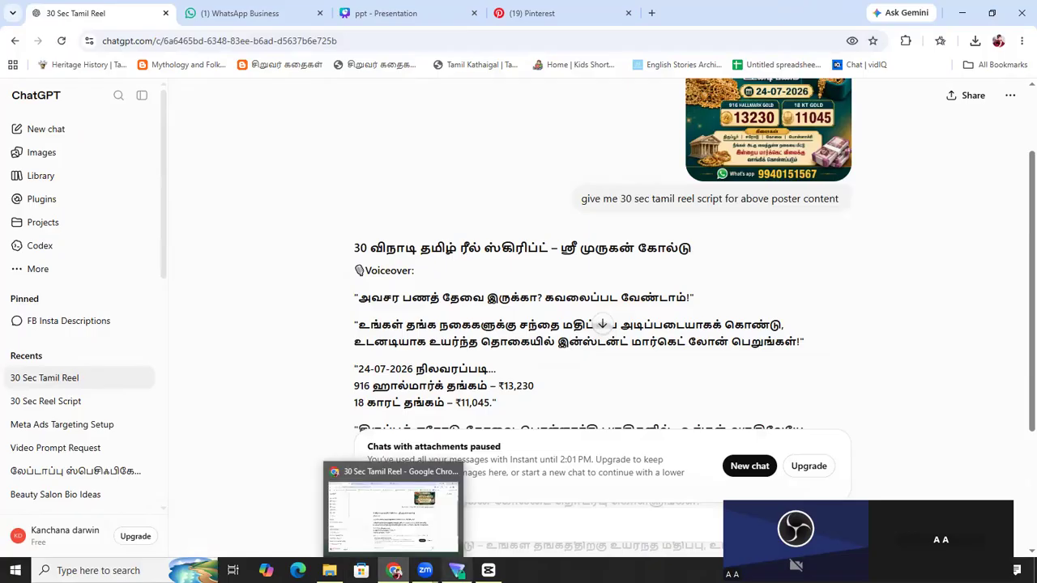
# Switch back to CapCut and play the opening seconds of the voiceover on Timeline 03.
pyautogui.moveTo(457, 570)
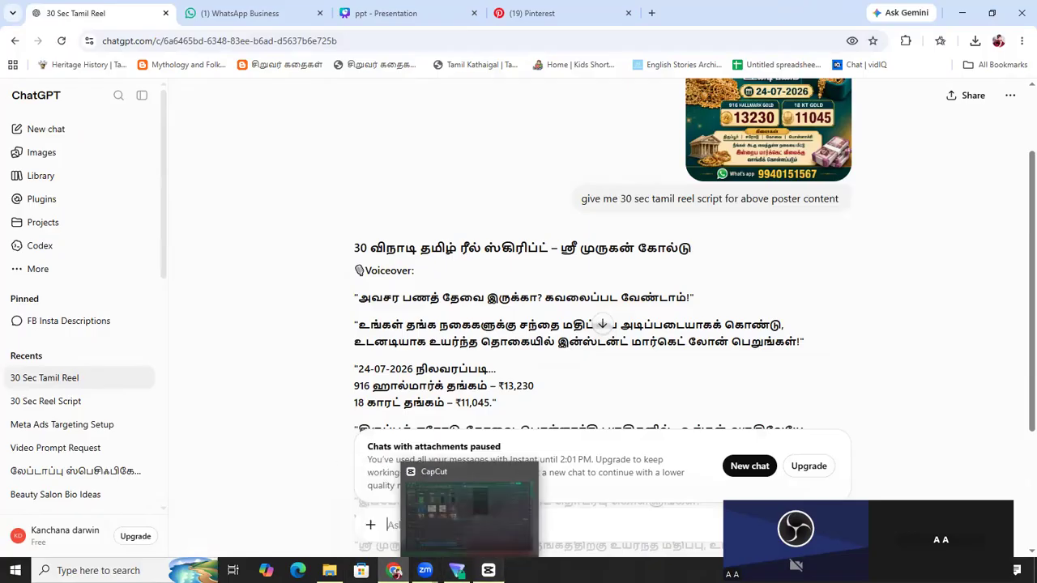
pyautogui.click(489, 570)
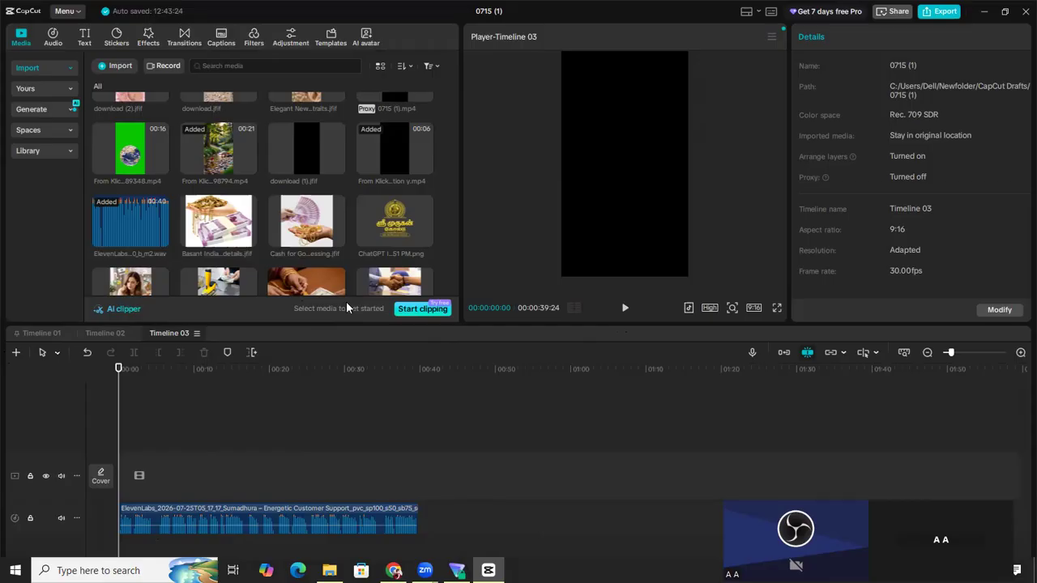
pyautogui.click(625, 309)
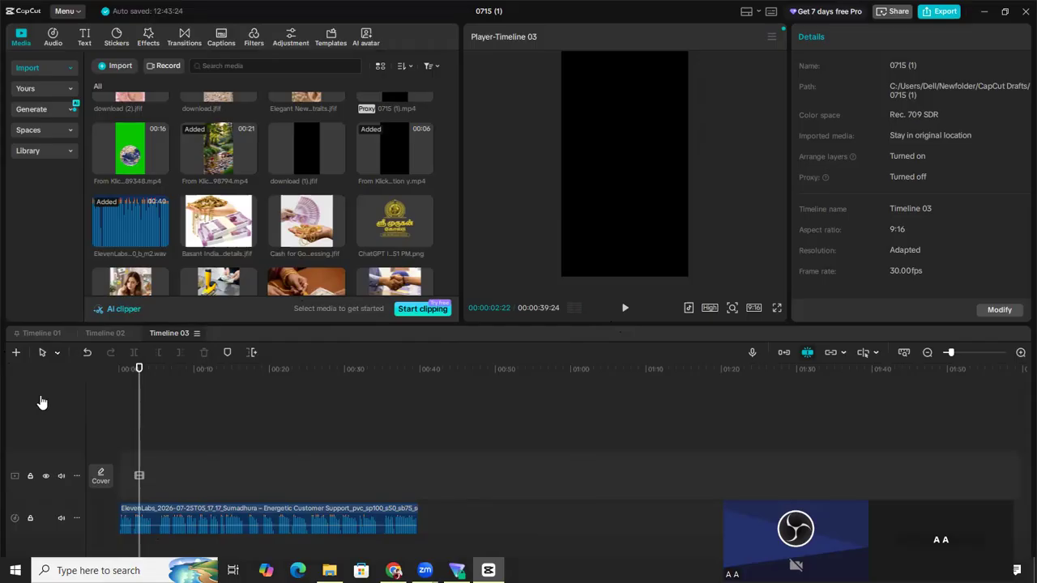
# Switch to ChatGPT, open the earlier "30 Sec Reel Script" chat and review its Tamil gold loan script.
pyautogui.hotkey('alt', 'Tab')
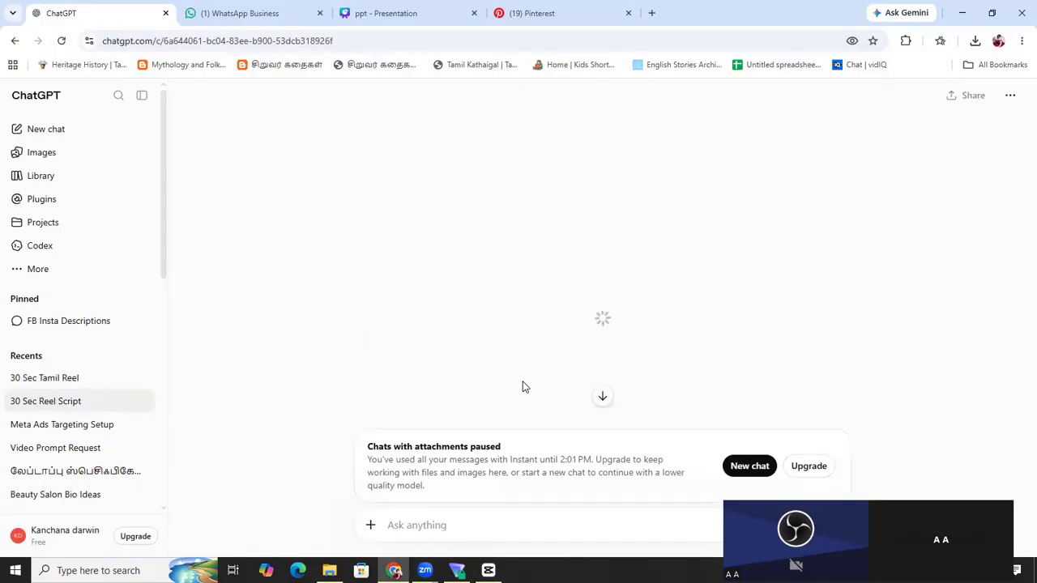
pyautogui.scroll(-2, 535, 299)
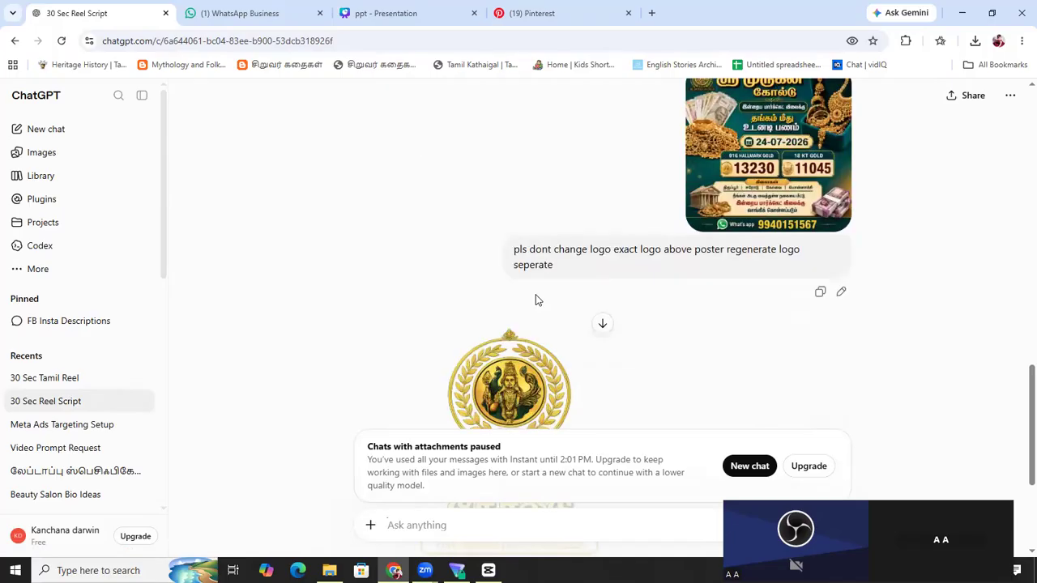
pyautogui.scroll(15, 536, 290)
pyautogui.scroll(-1, 535, 290)
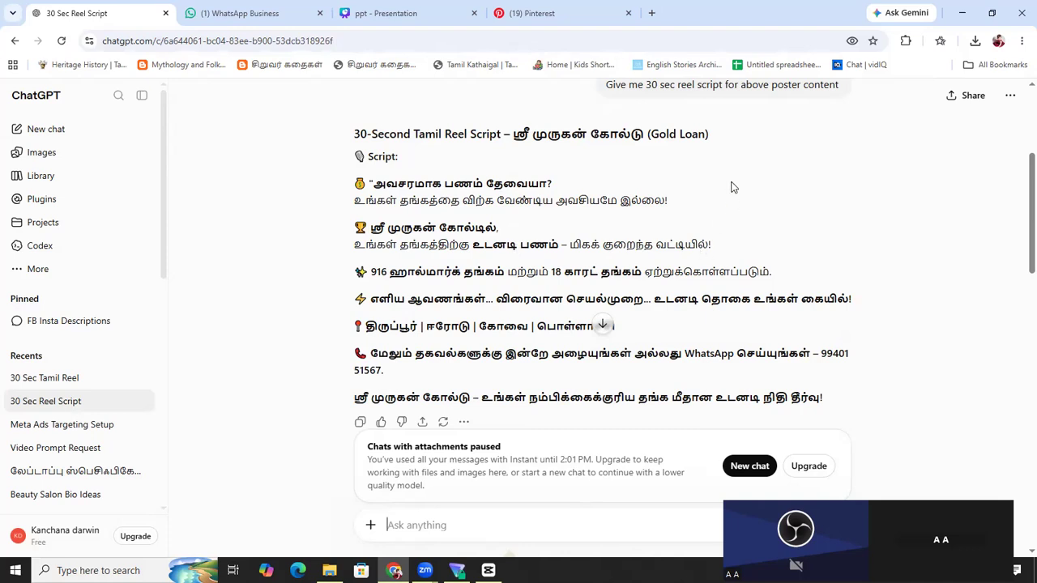
pyautogui.scroll(2, 732, 185)
pyautogui.scroll(-3, 732, 188)
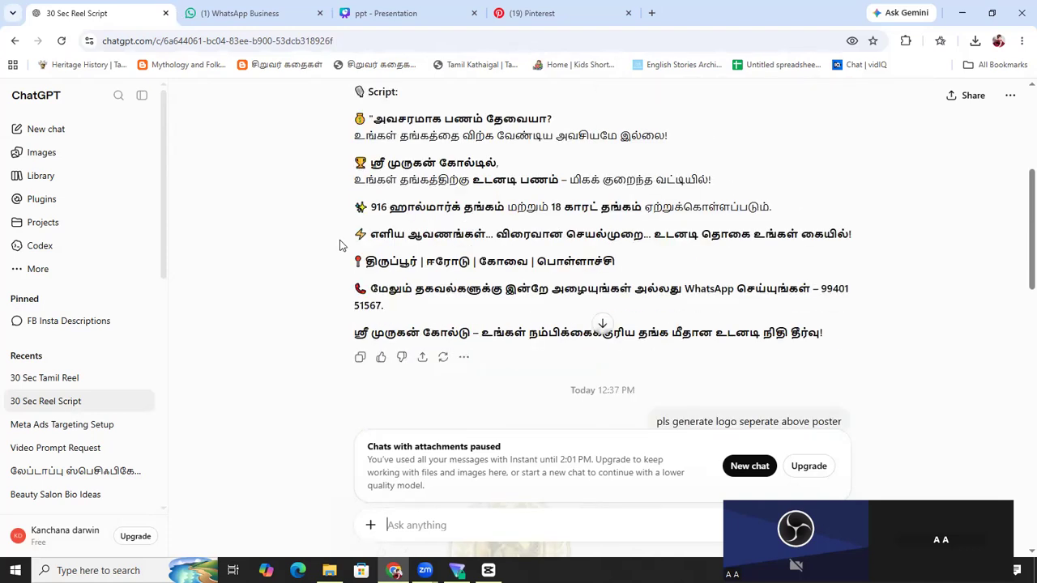
pyautogui.scroll(2, 340, 239)
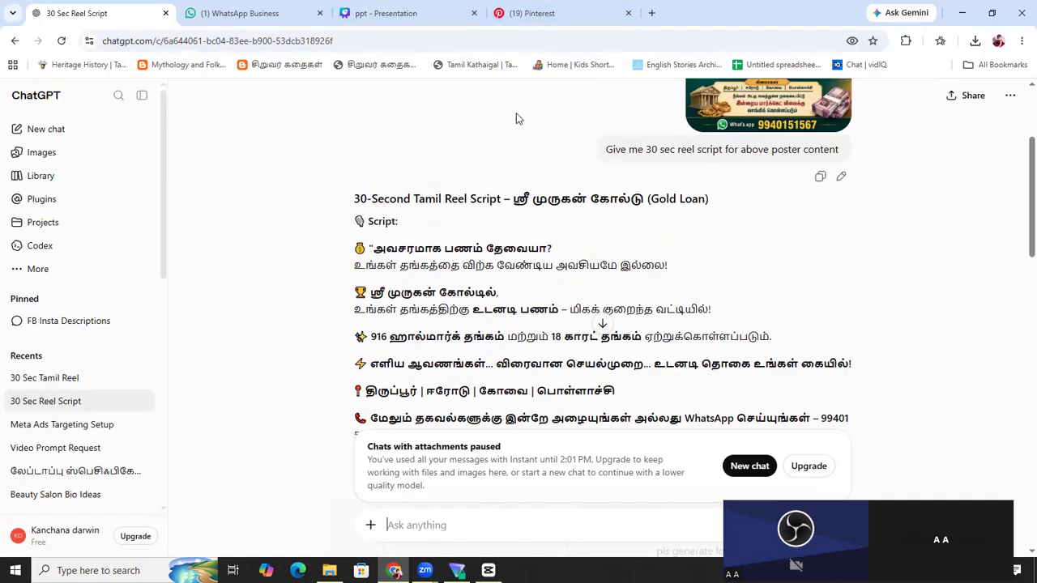
# Switch to Pinterest and search for "need gold jewelery images" in place of the previous query.
pyautogui.click(548, 14)
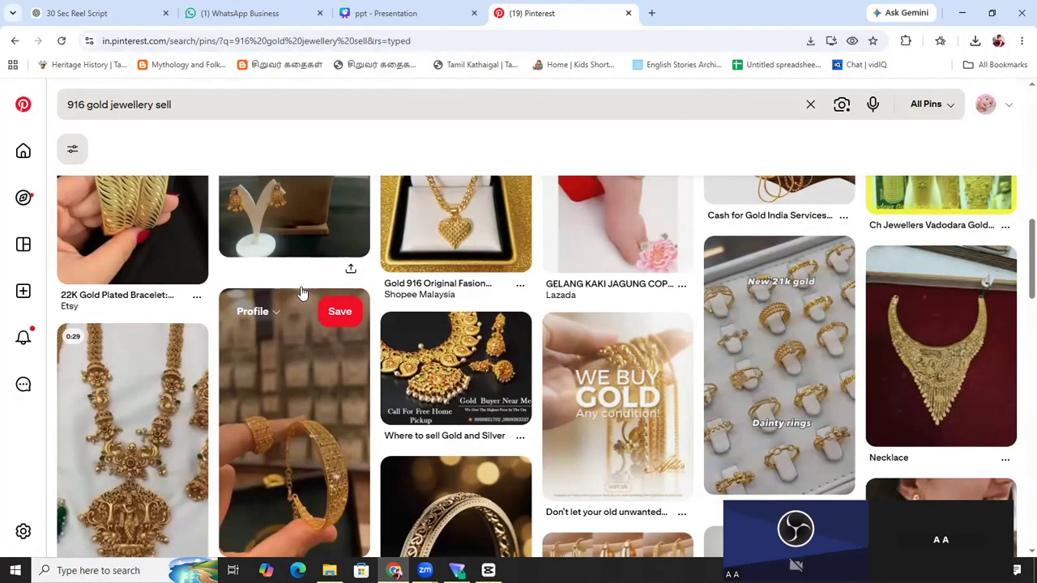
pyautogui.scroll(4, 301, 297)
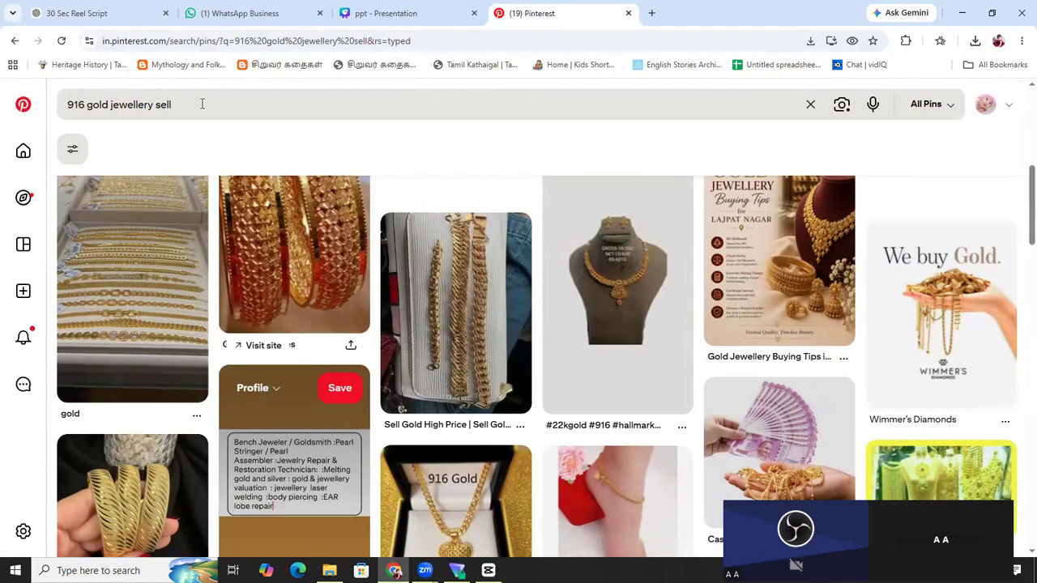
pyautogui.click(411, 108)
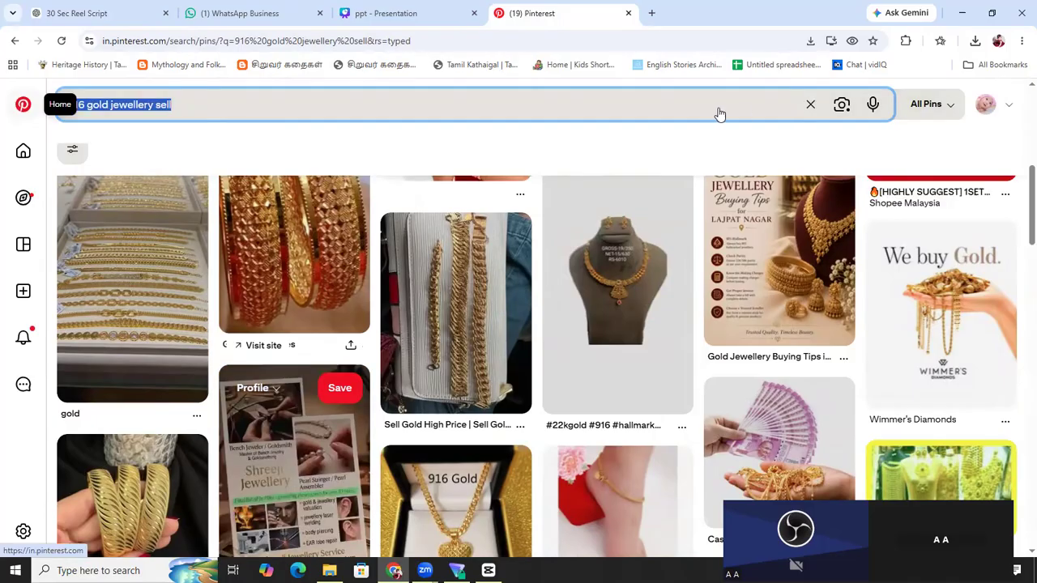
pyautogui.press('Escape')
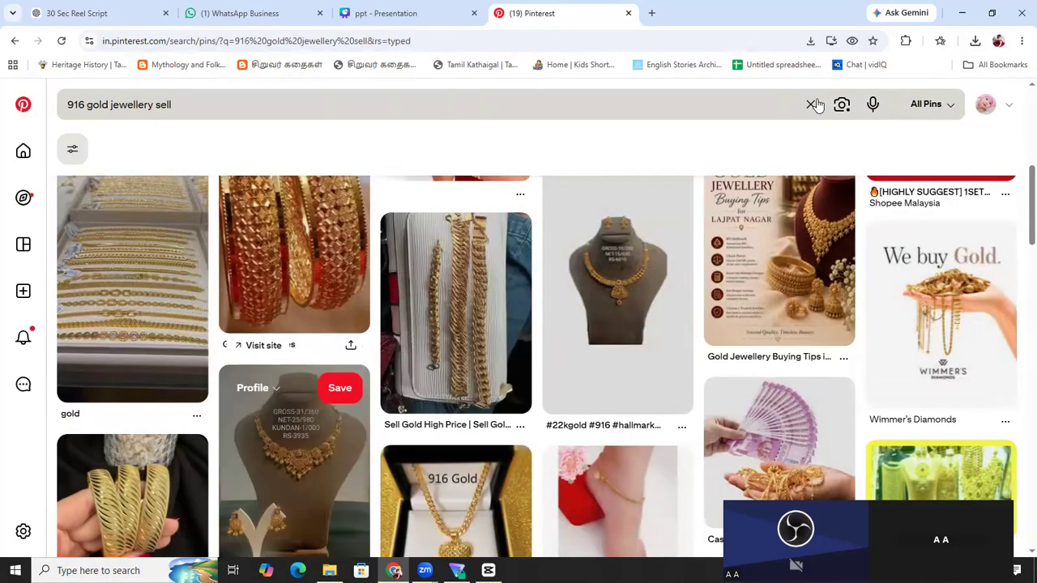
pyautogui.click(818, 98)
pyautogui.click(812, 103)
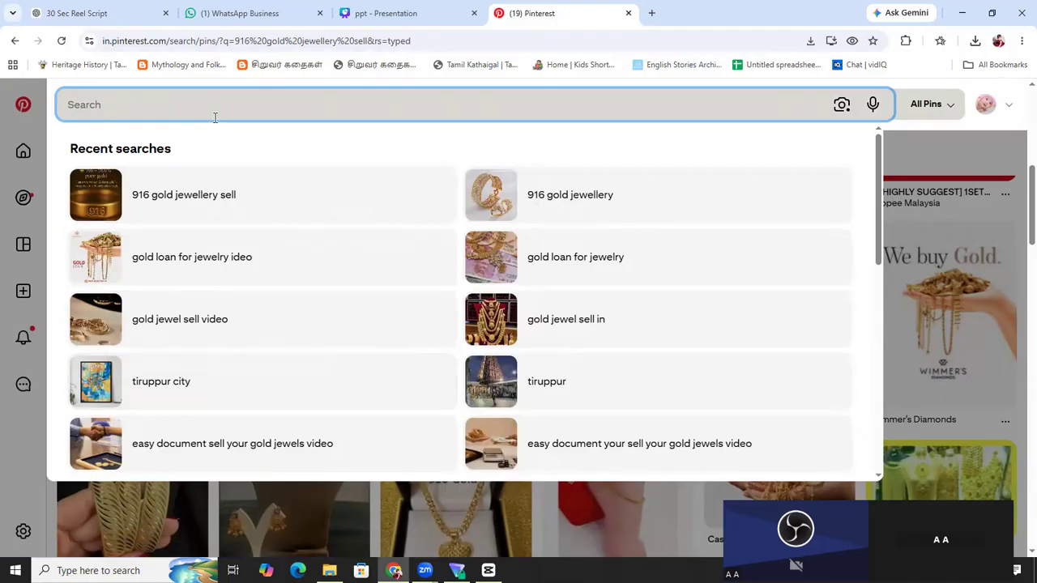
pyautogui.write('need')
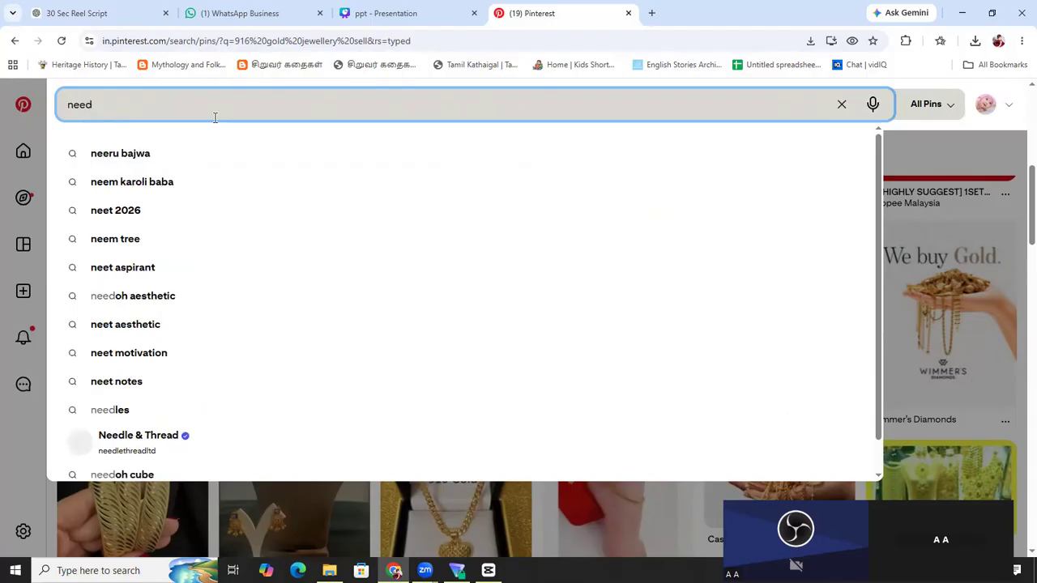
pyautogui.write(' gold')
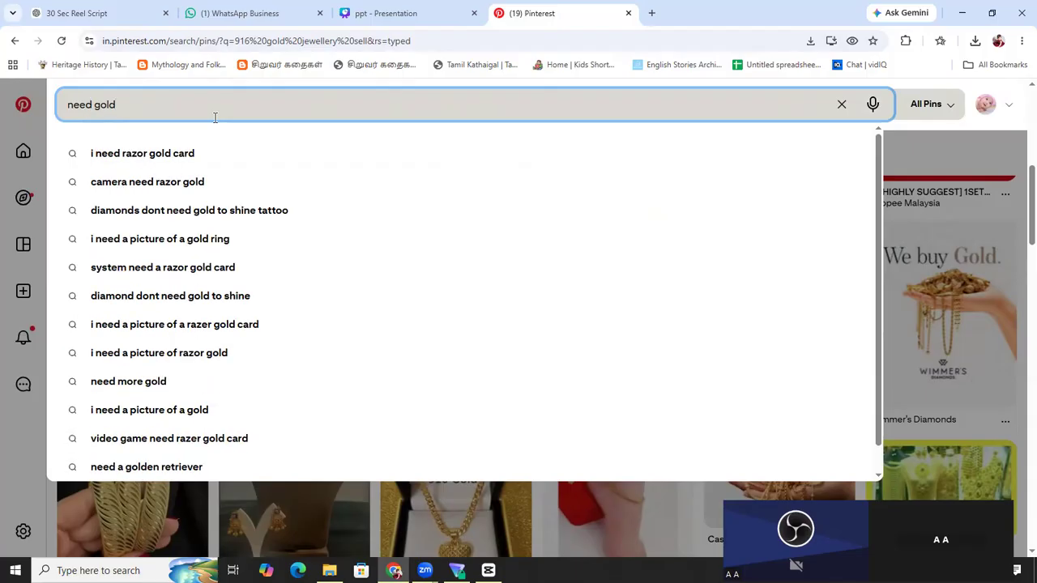
pyautogui.write(' jewele')
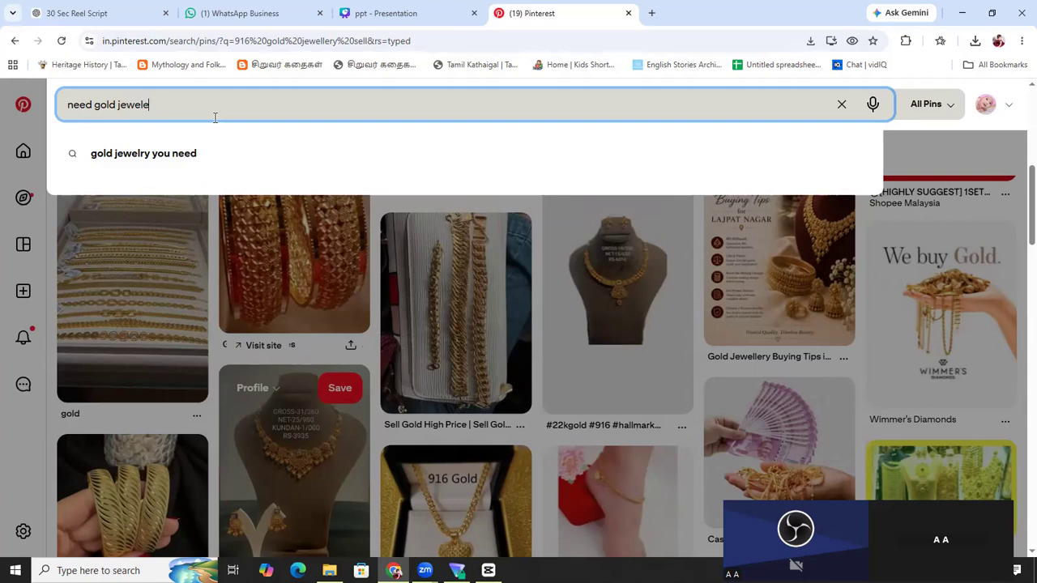
pyautogui.write('ry imag')
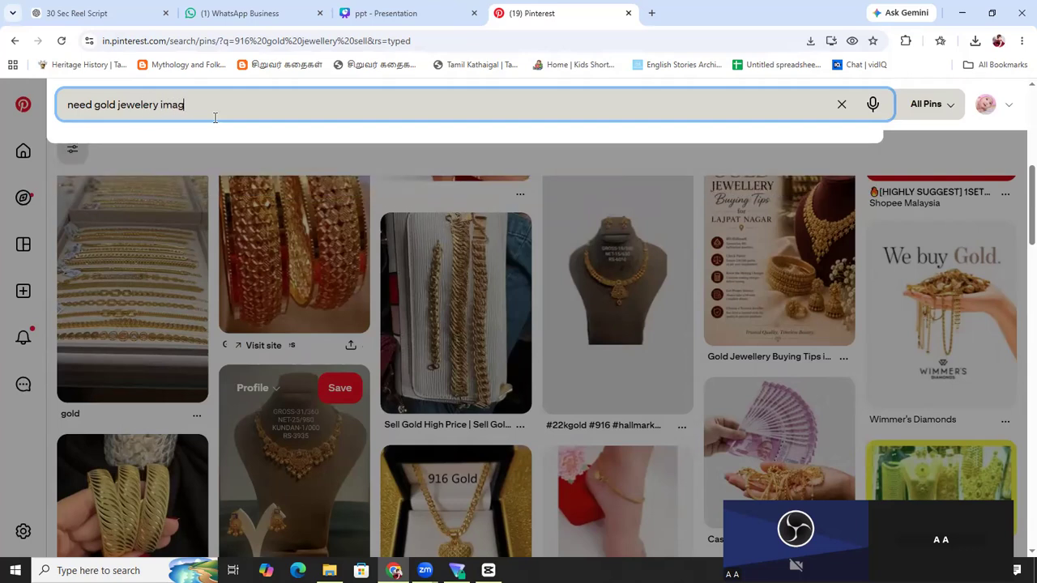
pyautogui.press('Return')
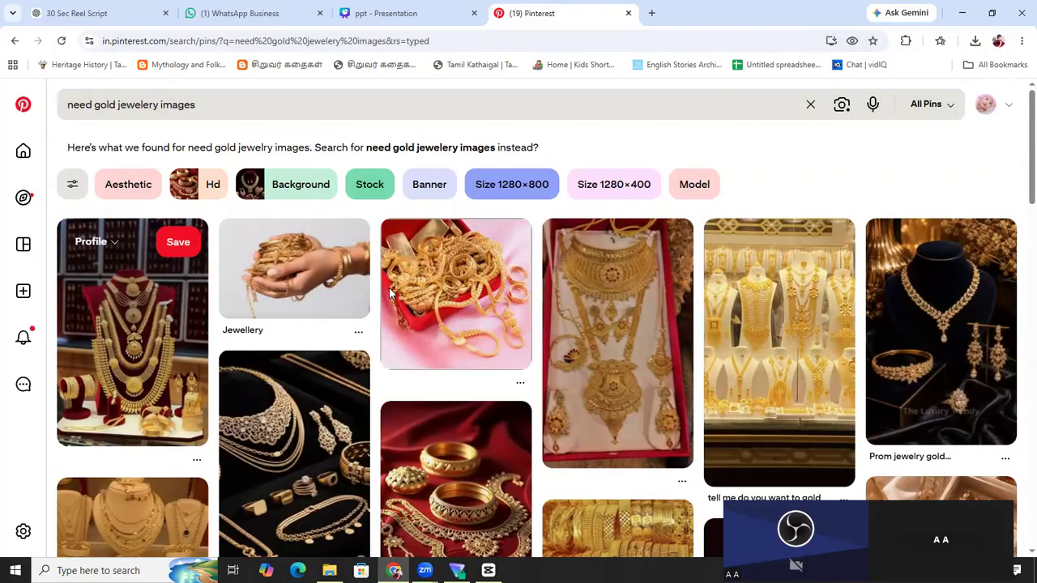
# Look through the gold jewelry image results and download the image of the "tell me do you want to gold" pin.
pyautogui.scroll(-2, 389, 291)
pyautogui.scroll(2, 378, 371)
pyautogui.scroll(-3, 398, 377)
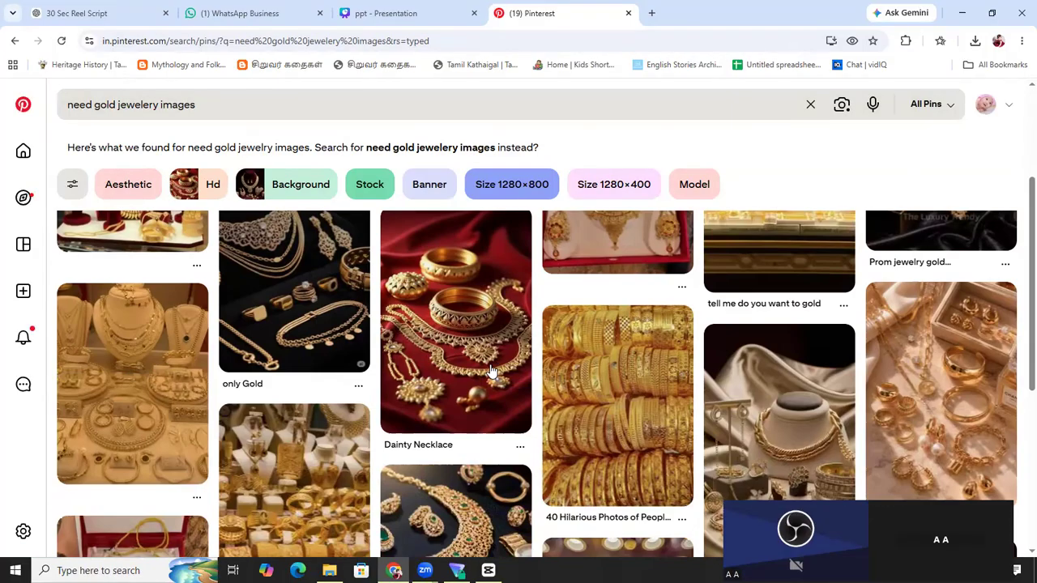
pyautogui.scroll(3, 576, 460)
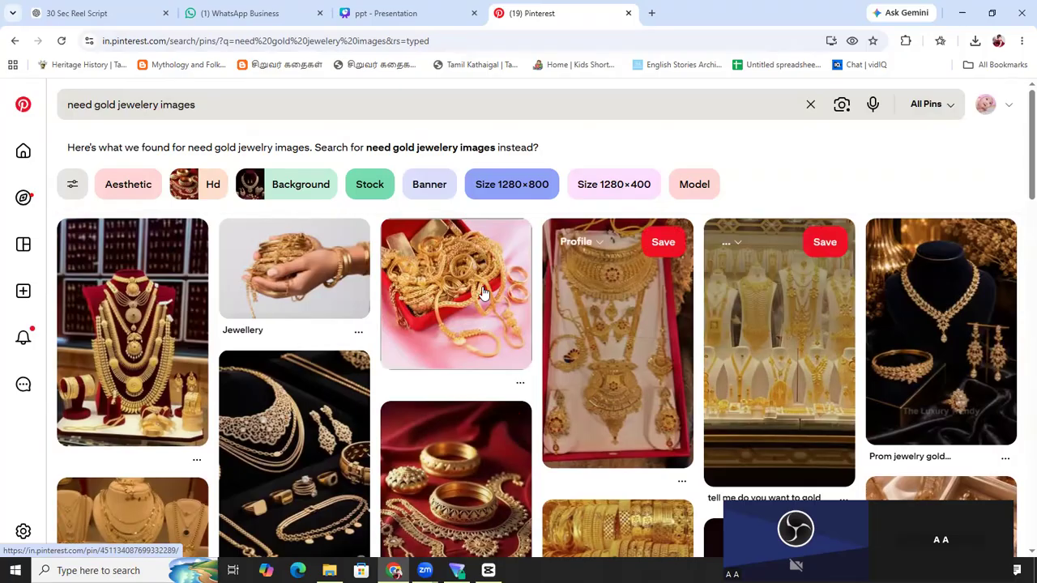
pyautogui.scroll(-2, 551, 365)
pyautogui.scroll(-2, 580, 419)
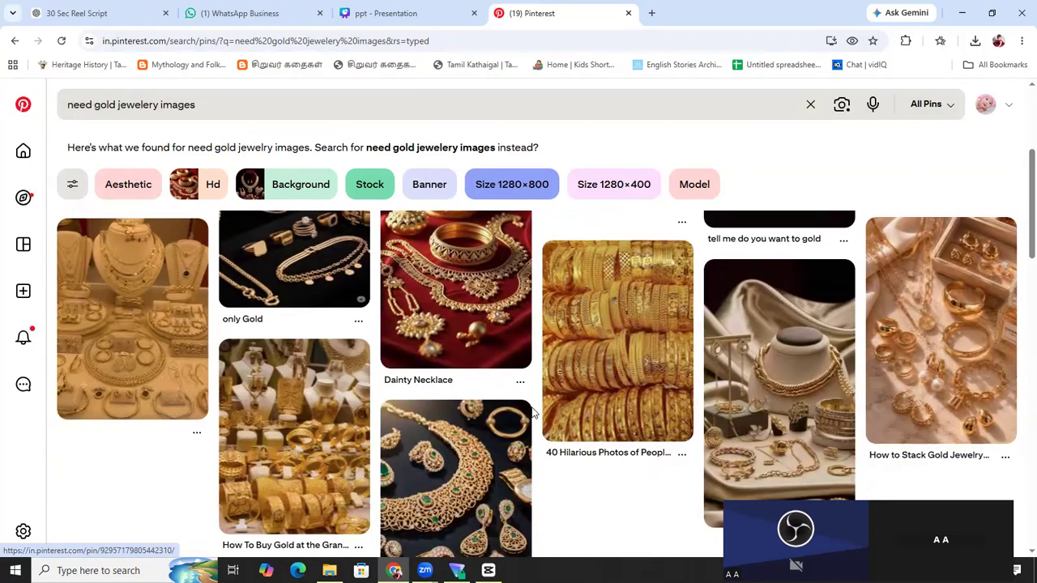
pyautogui.scroll(4, 586, 382)
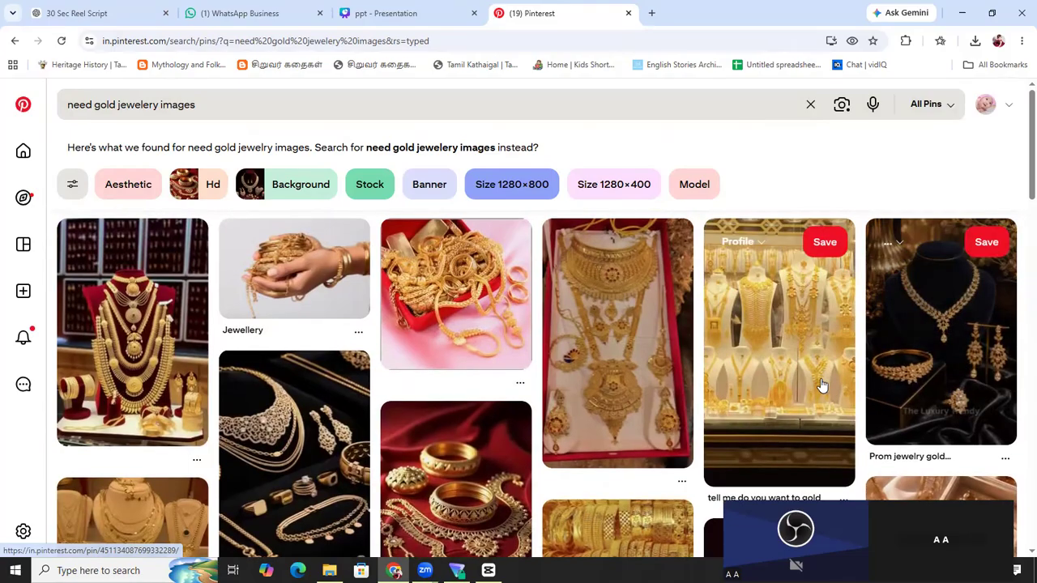
pyautogui.scroll(-3, 822, 382)
pyautogui.click(843, 304)
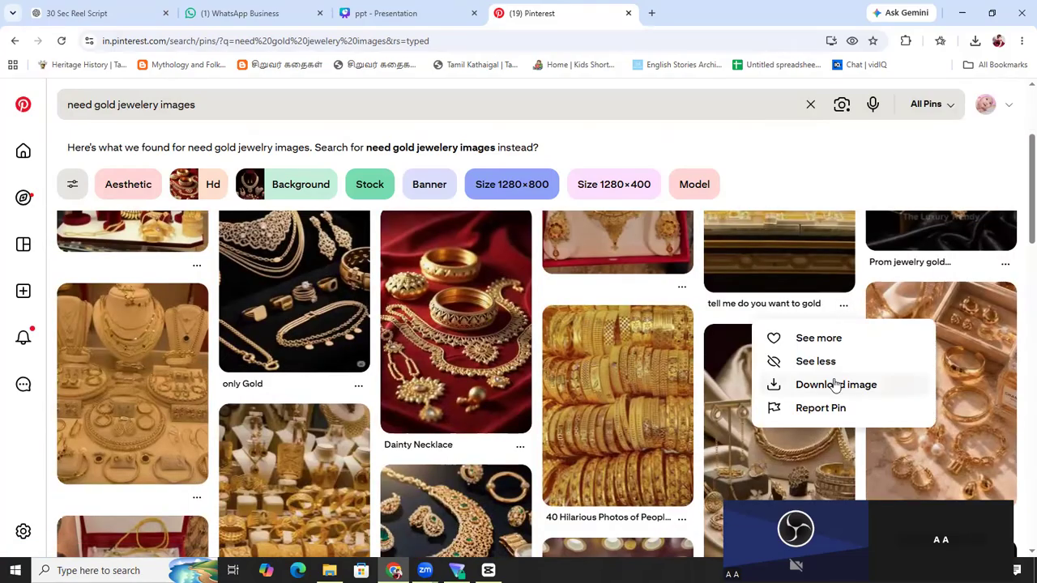
pyautogui.click(835, 386)
pyautogui.click(703, 400)
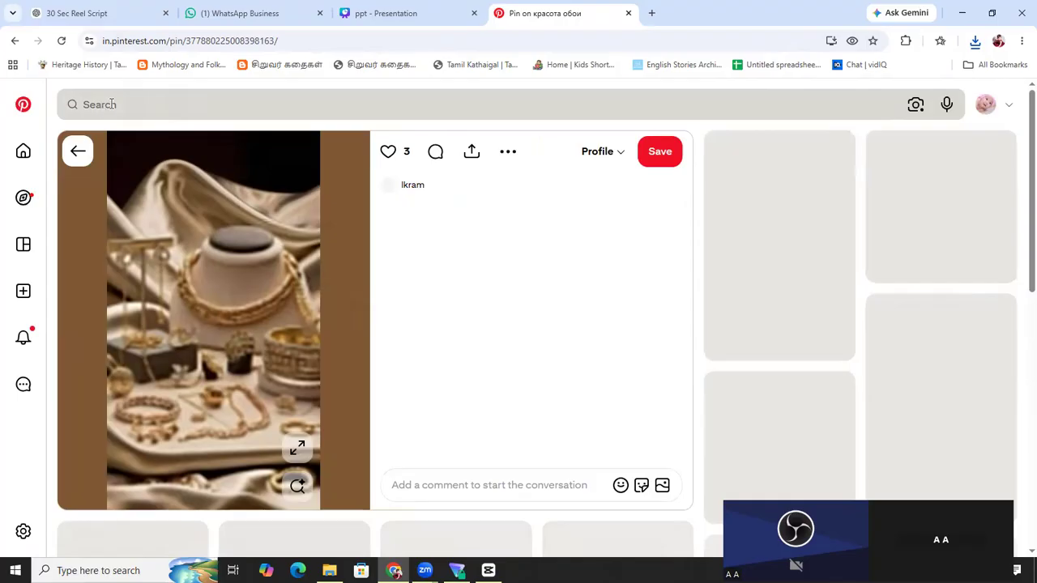
# Search Pinterest for "need gold jewelery video" and look through the resulting pins.
pyautogui.click(111, 104)
pyautogui.scroll(-5, 131, 104)
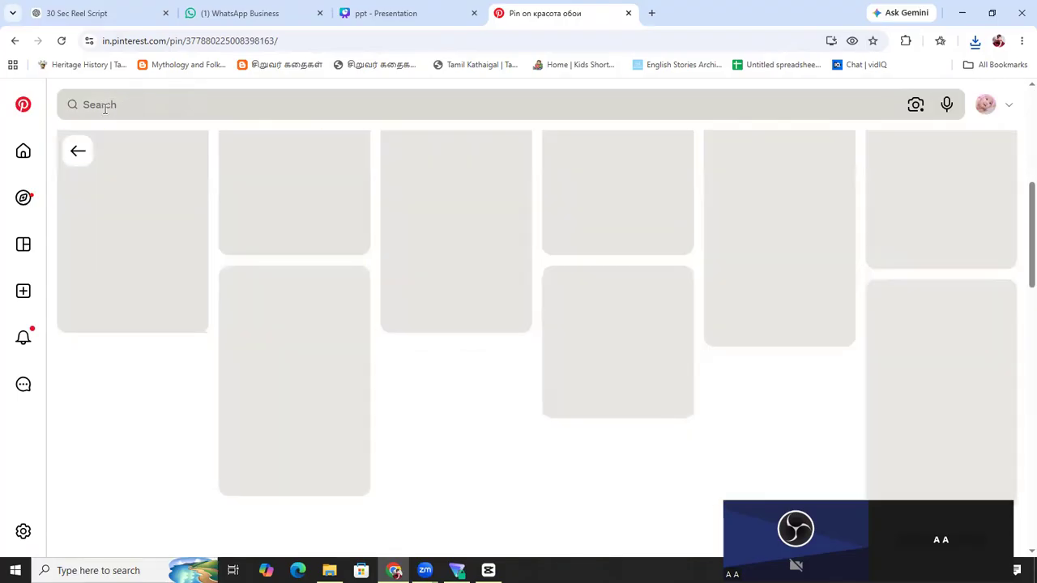
pyautogui.click(105, 108)
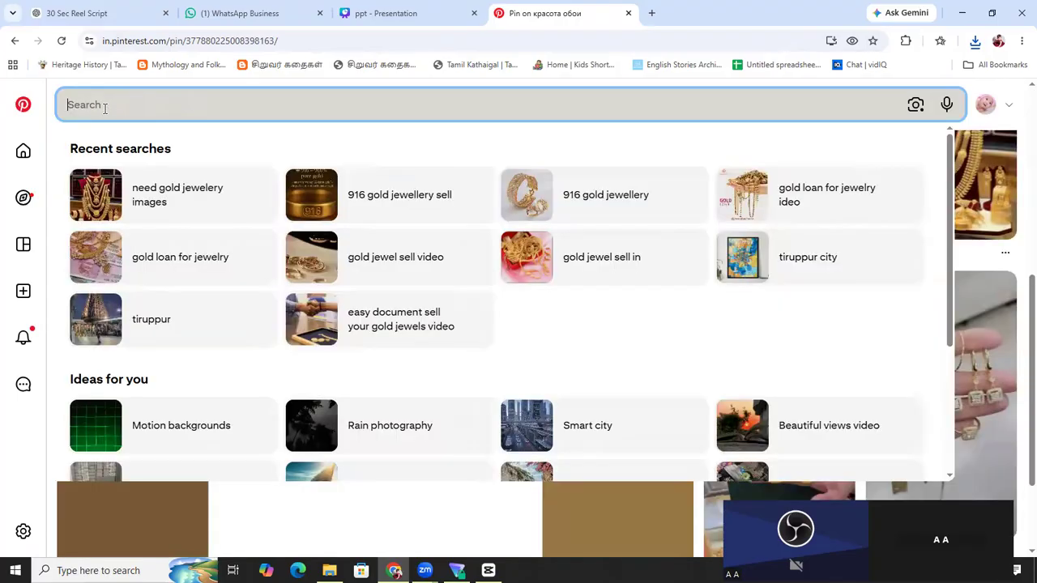
pyautogui.write('need')
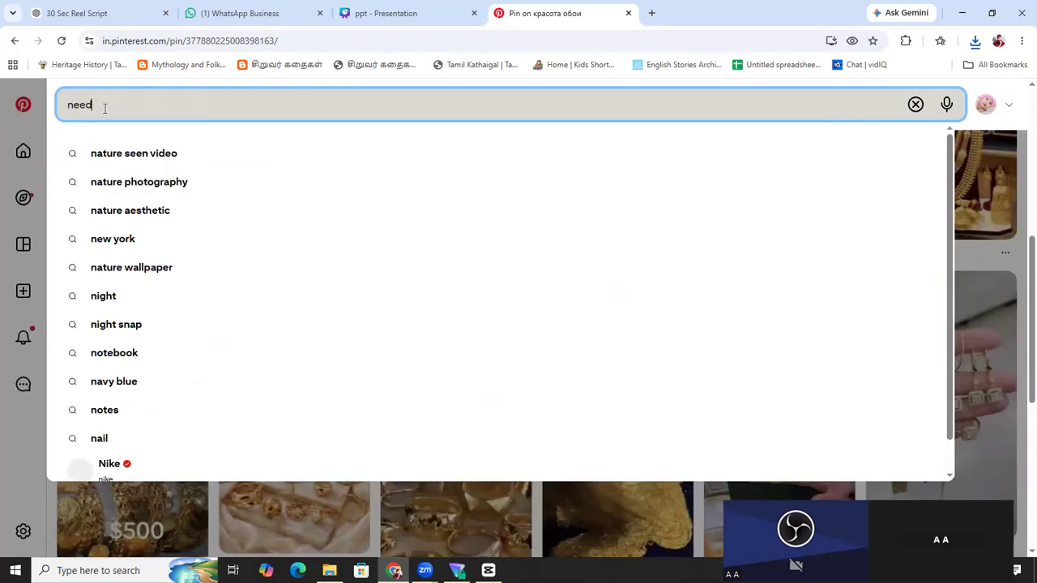
pyautogui.write(' gold')
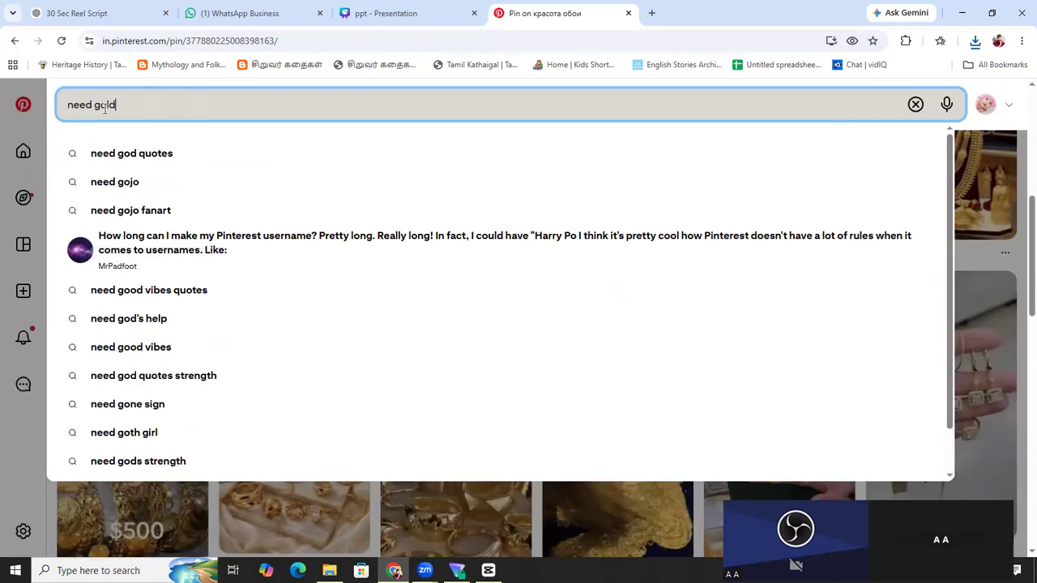
pyautogui.write(' i')
pyautogui.write('ewel')
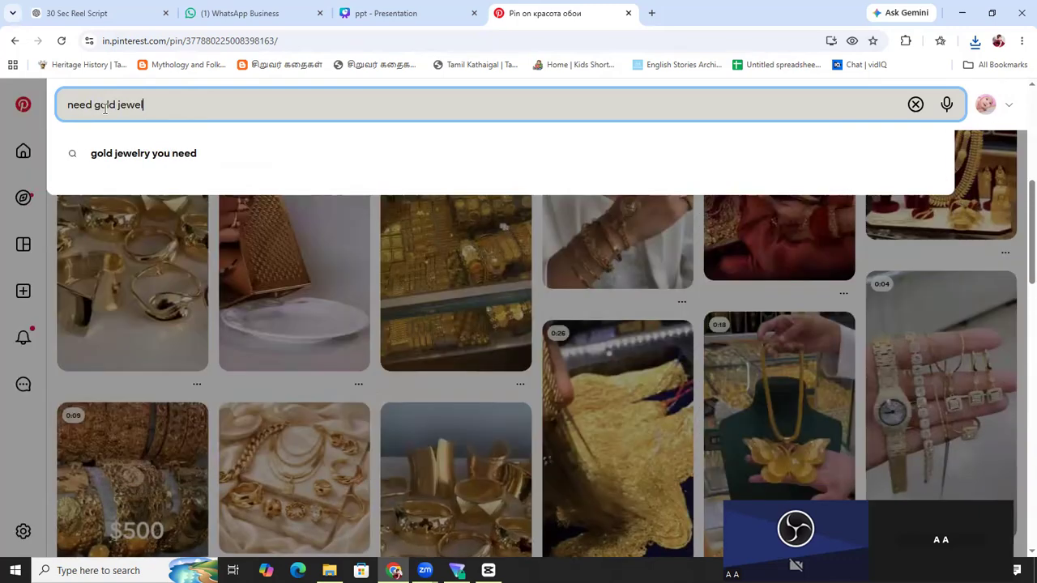
pyautogui.write('ery vid')
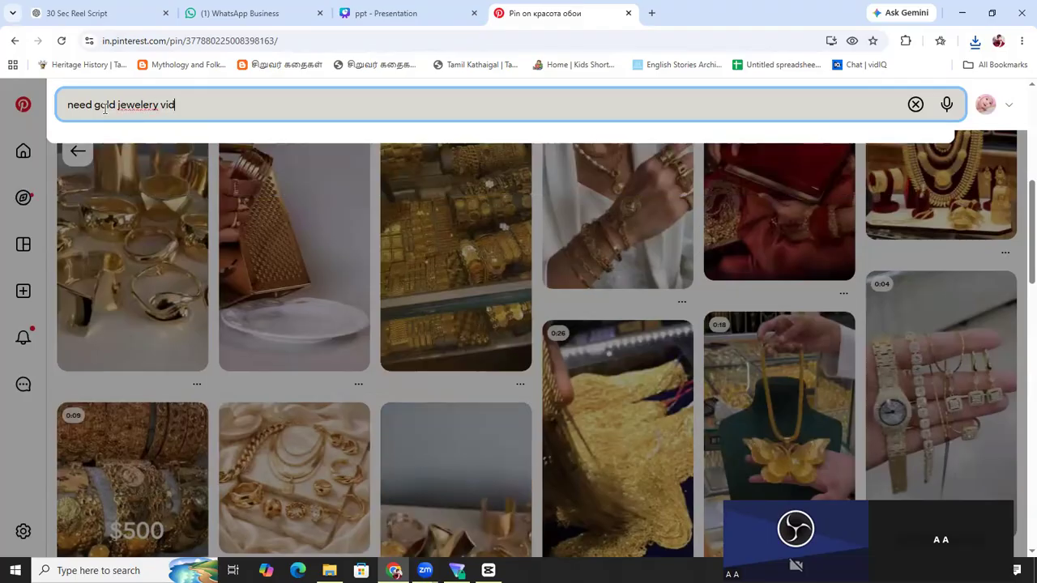
pyautogui.write('eo')
pyautogui.press('Return')
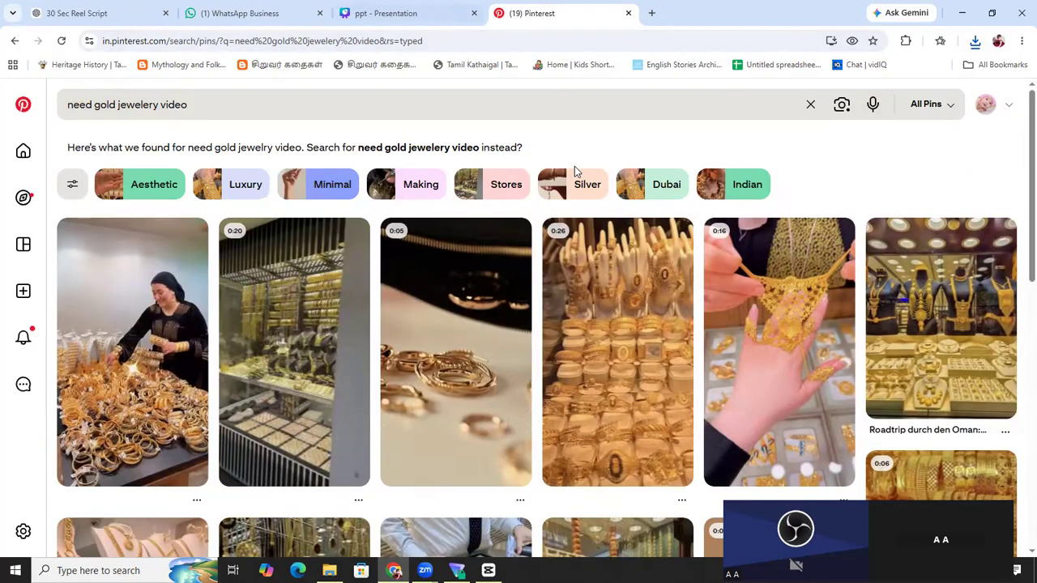
pyautogui.scroll(-3, 660, 287)
pyautogui.scroll(-3, 632, 299)
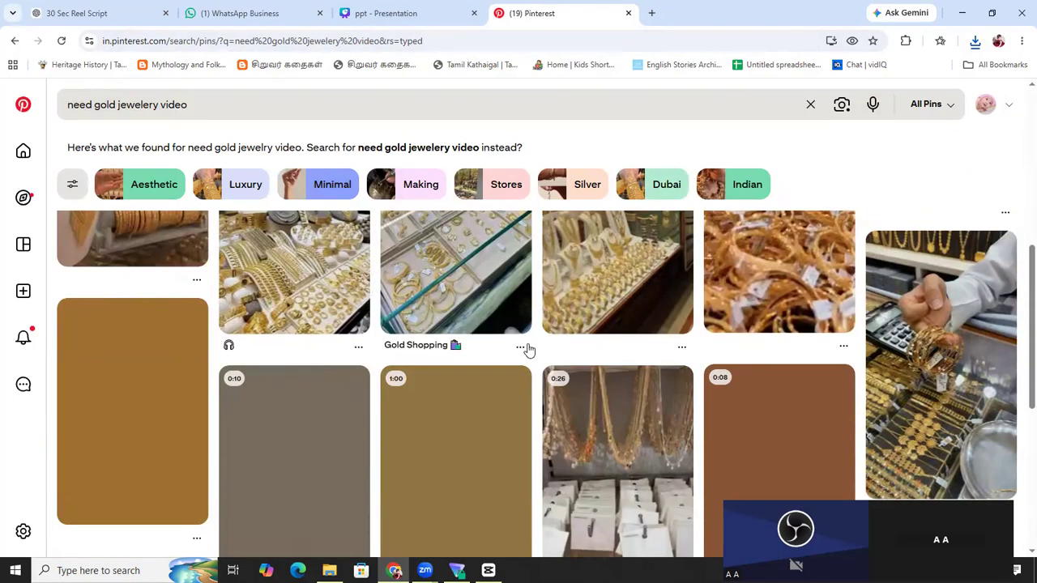
pyautogui.scroll(-2, 556, 374)
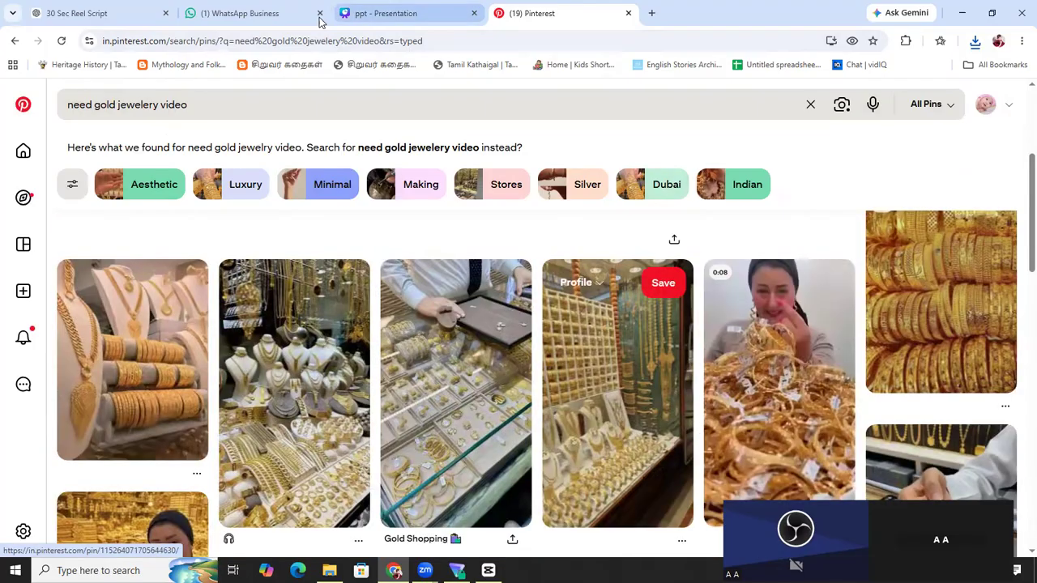
# Switch to ChatGPT to reread the Tamil gold loan script and check the client's poster in WhatsApp.
pyautogui.click(70, 17)
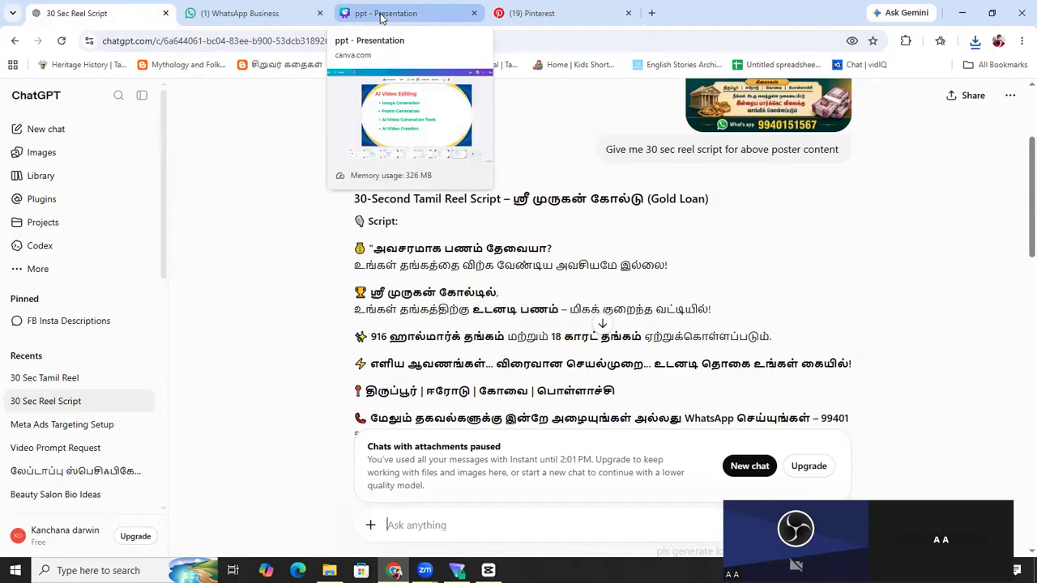
pyautogui.click(267, 13)
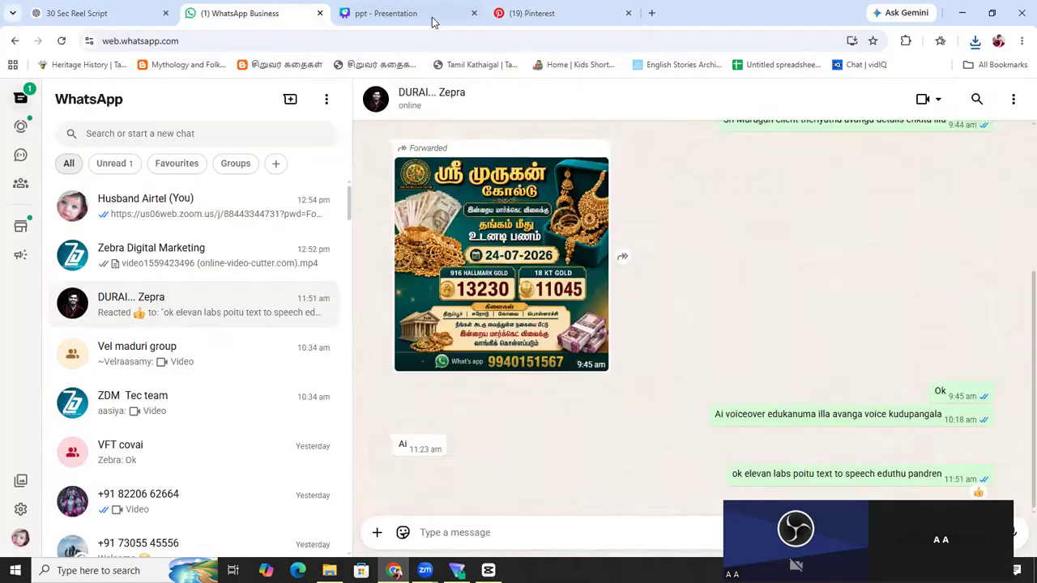
pyautogui.hotkey('ctrl', 'Tab')
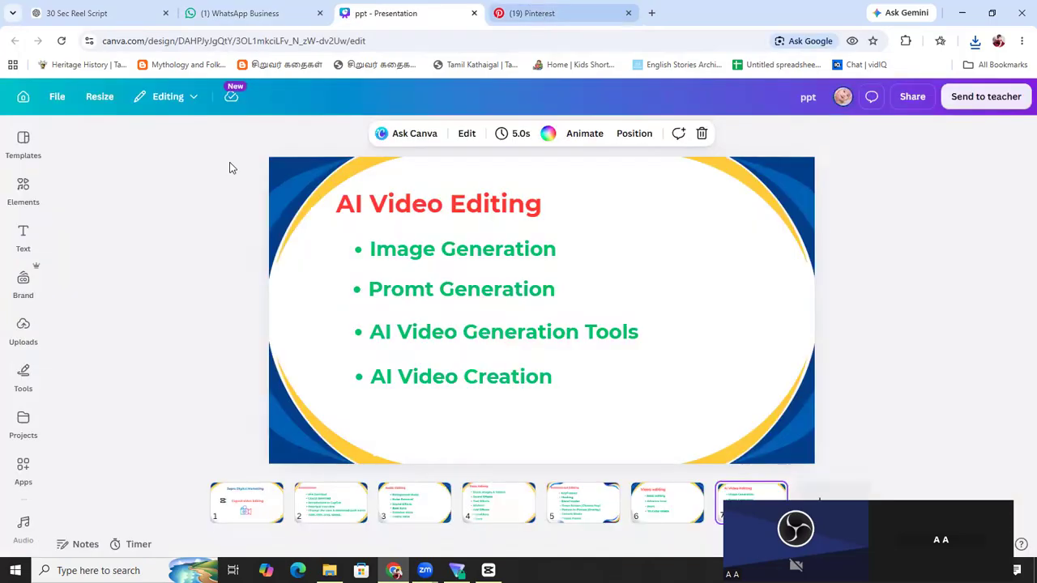
# Switch back to Pinterest and change the search query to "need gold jewelery loan video".
pyautogui.hotkey('ctrl', 'Tab')
pyautogui.click(209, 99)
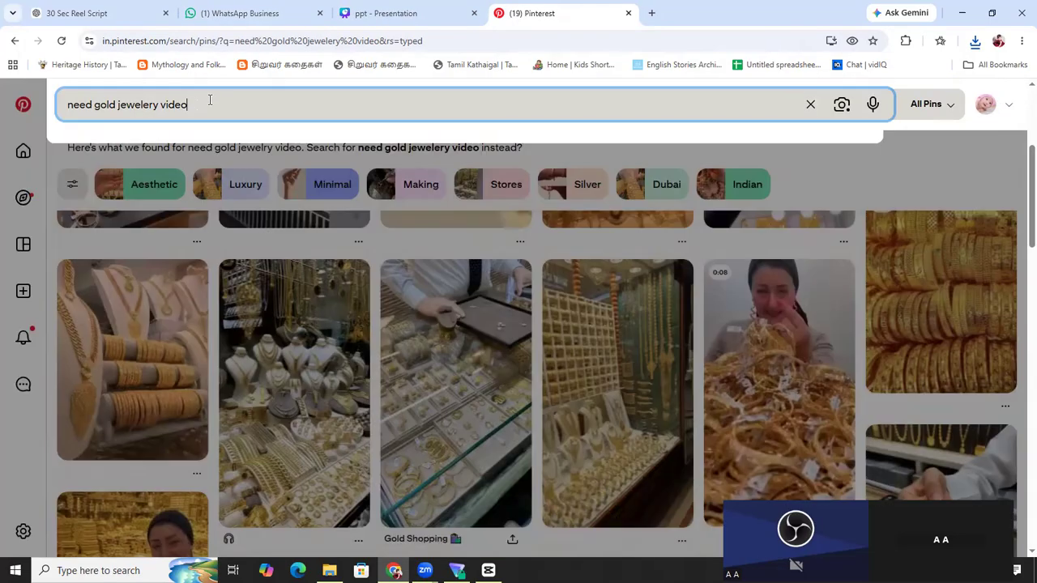
pyautogui.press('BackSpace')
pyautogui.press('BackSpace')
pyautogui.press('BackSpace')
pyautogui.press('BackSpace')
pyautogui.press('BackSpace')
pyautogui.press('Return')
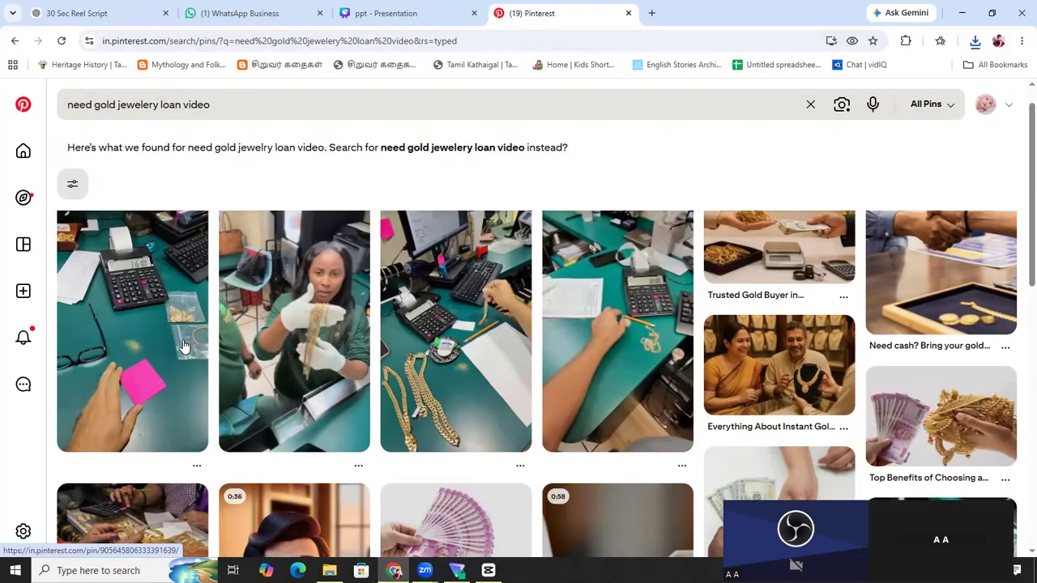
# Look through the gold loan pins and preview the video clips for footage that suits the reel.
pyautogui.scroll(-3, 184, 346)
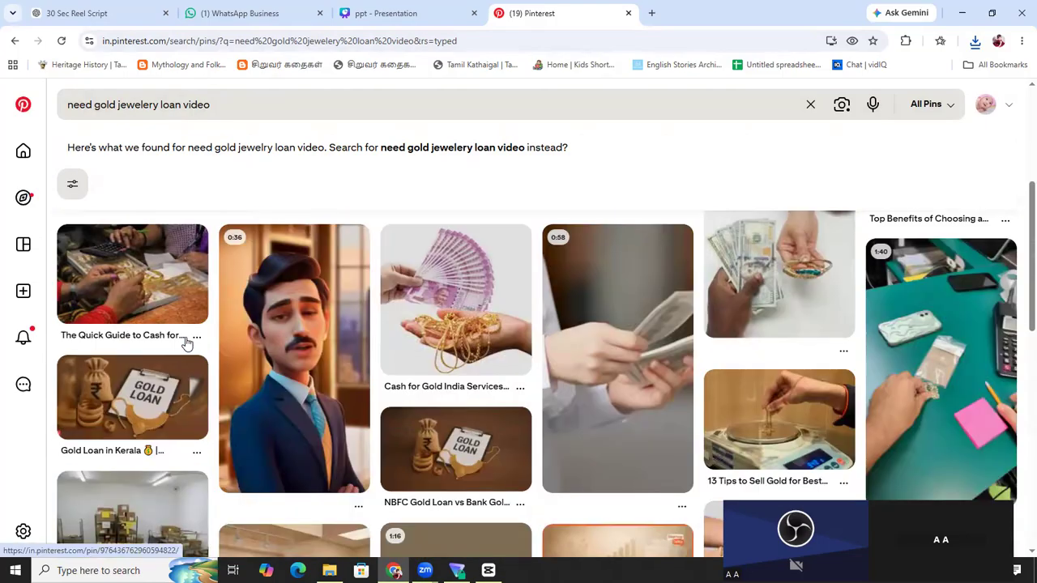
pyautogui.scroll(-4, 144, 343)
pyautogui.scroll(1, 160, 375)
pyautogui.scroll(-3, 321, 401)
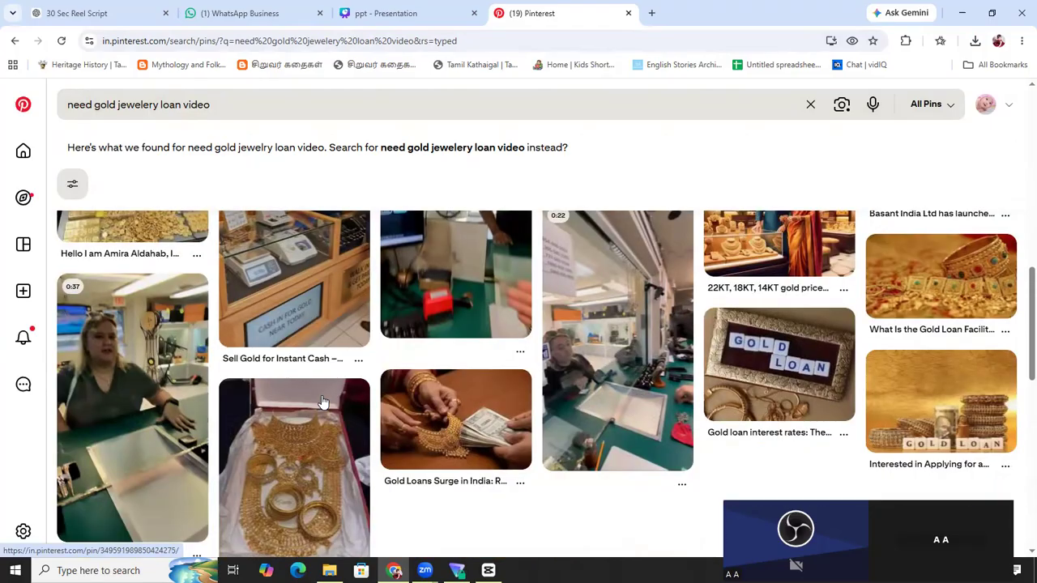
pyautogui.scroll(-2, 322, 401)
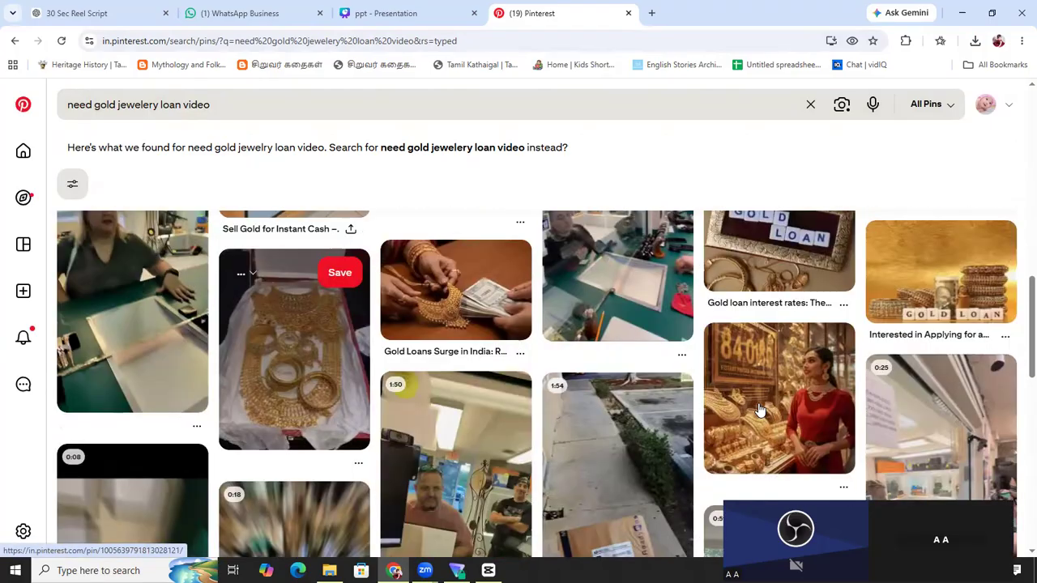
pyautogui.scroll(-2, 760, 410)
pyautogui.scroll(6, 749, 422)
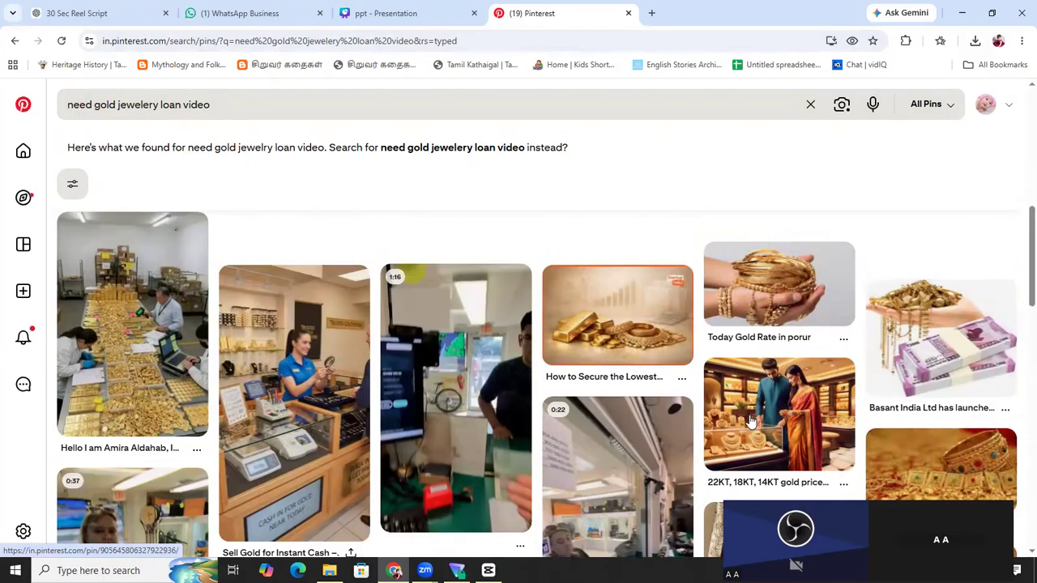
pyautogui.scroll(1, 737, 389)
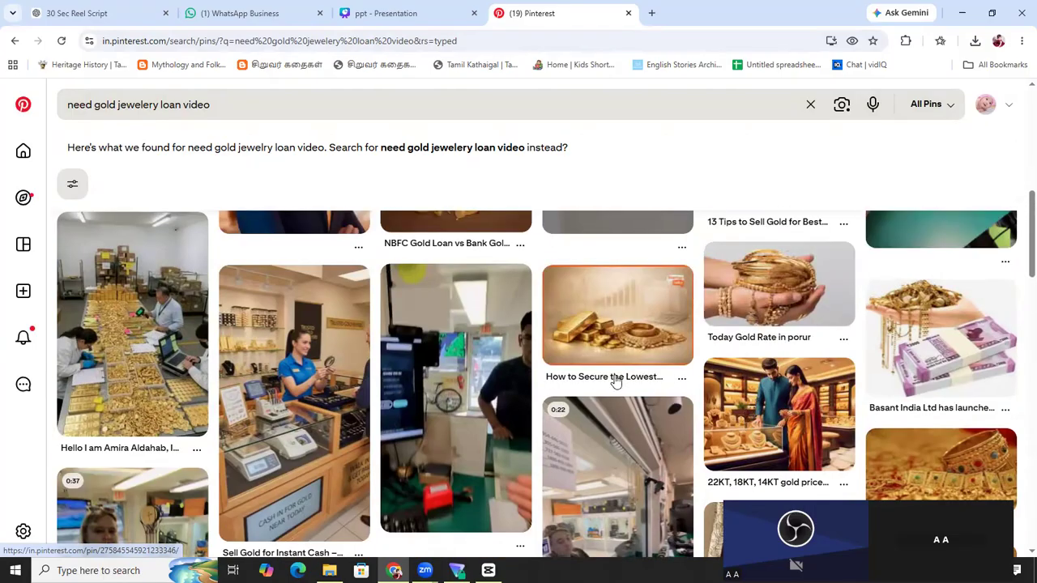
pyautogui.scroll(3, 612, 371)
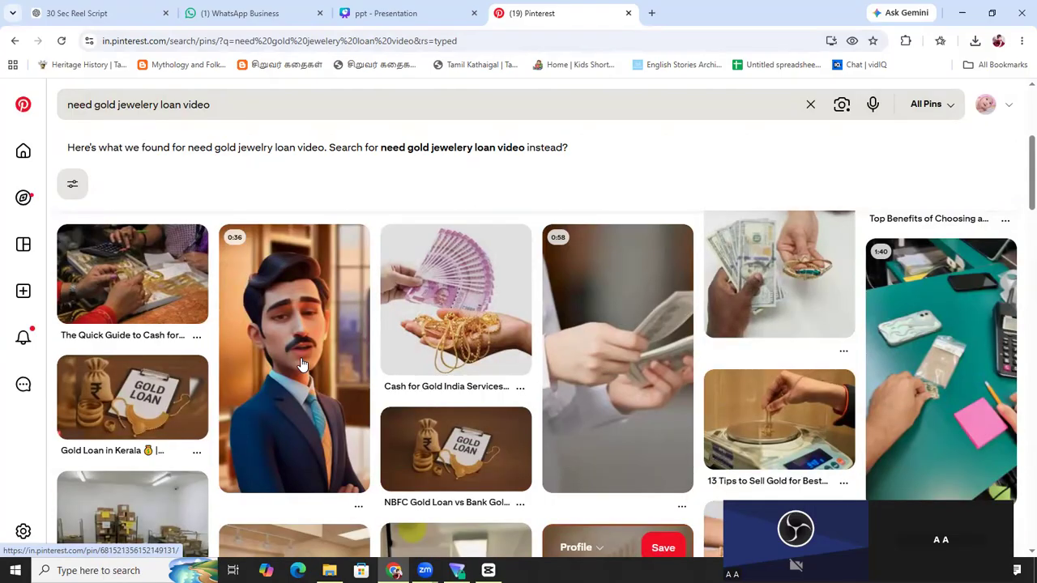
pyautogui.scroll(-10, 301, 365)
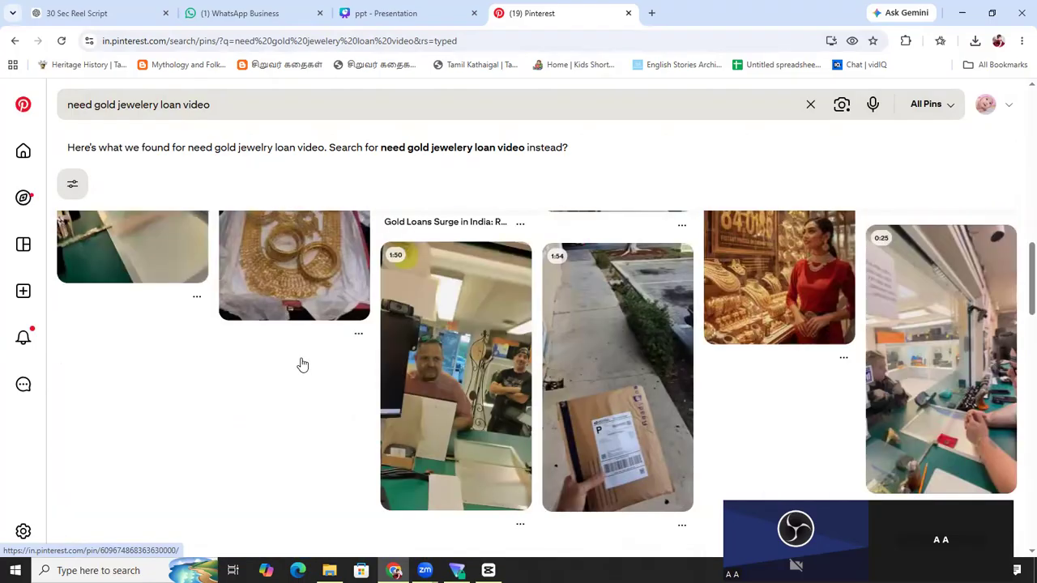
pyautogui.scroll(5, 301, 364)
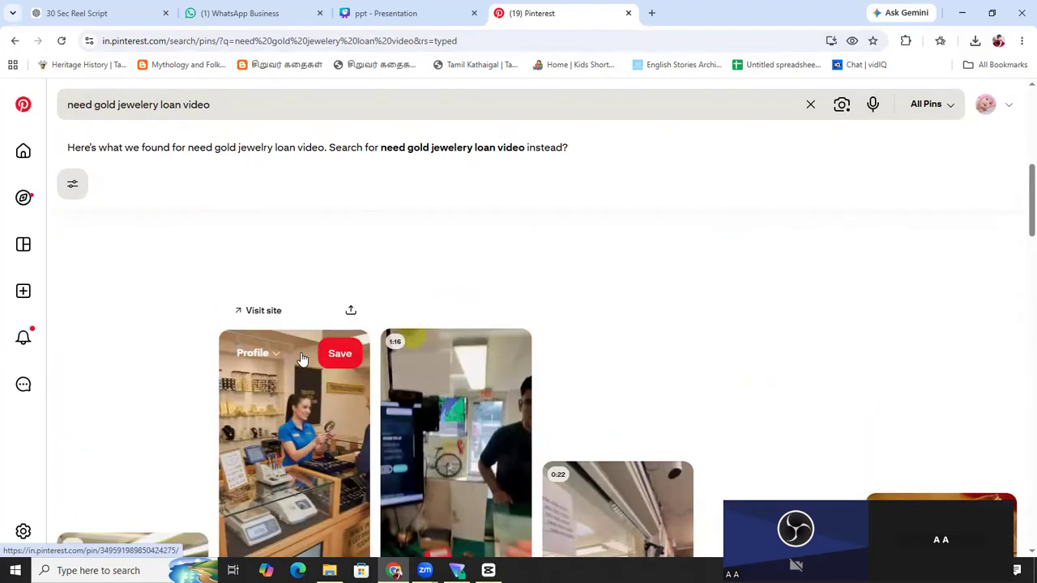
pyautogui.scroll(3, 301, 359)
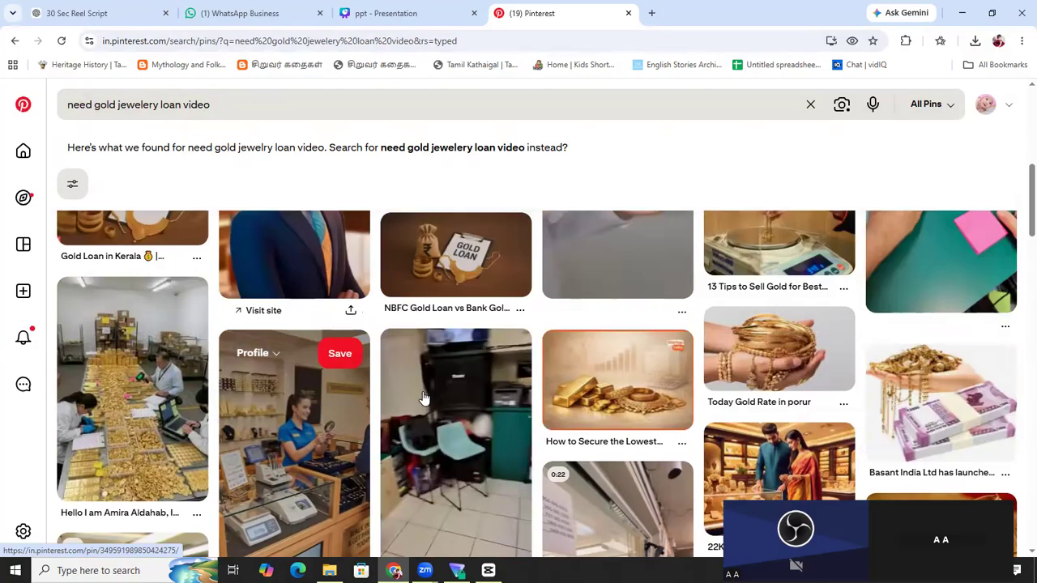
pyautogui.scroll(-2, 409, 389)
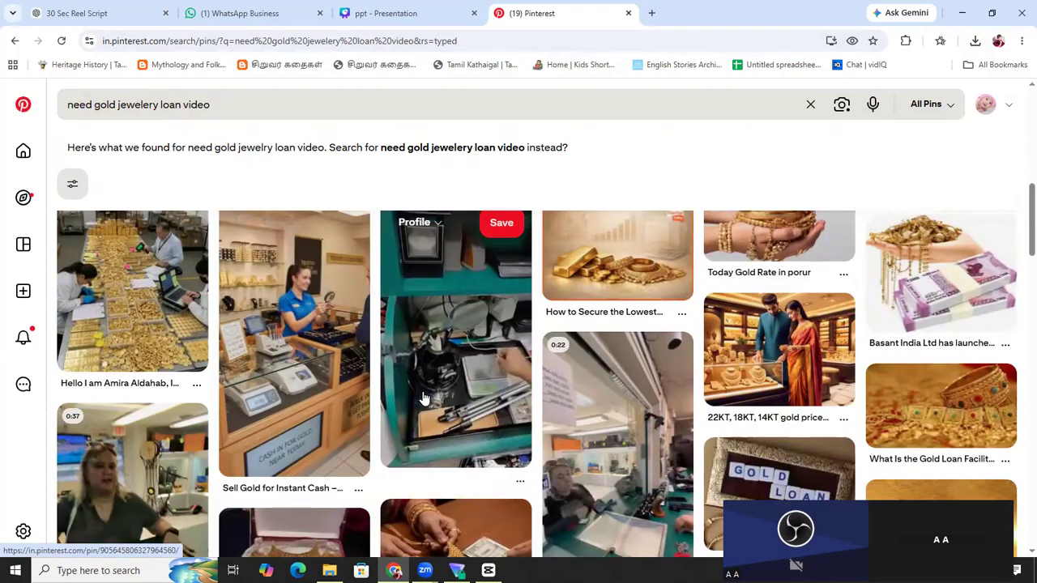
pyautogui.scroll(-1, 451, 285)
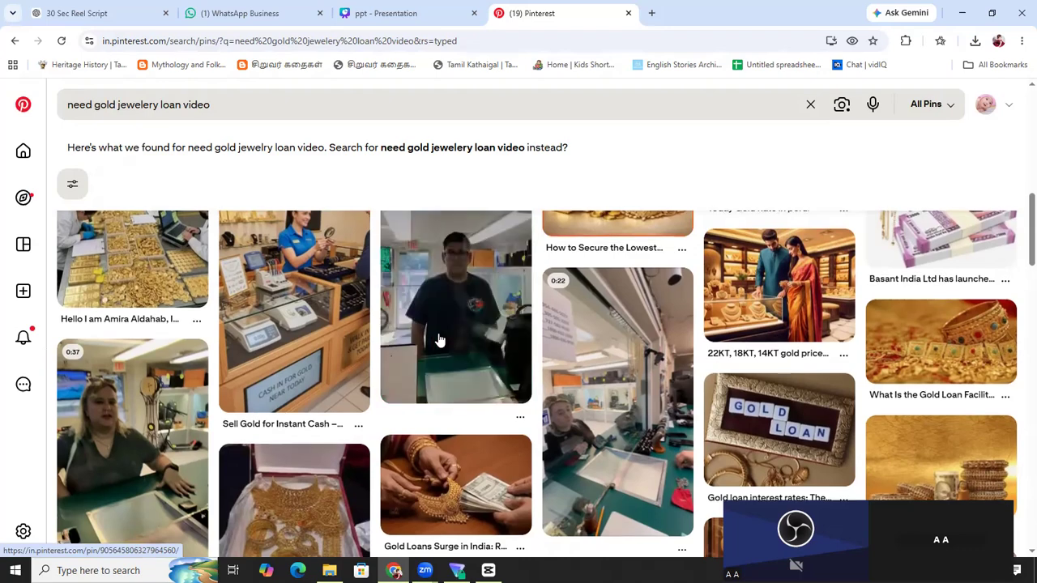
pyautogui.scroll(1, 438, 340)
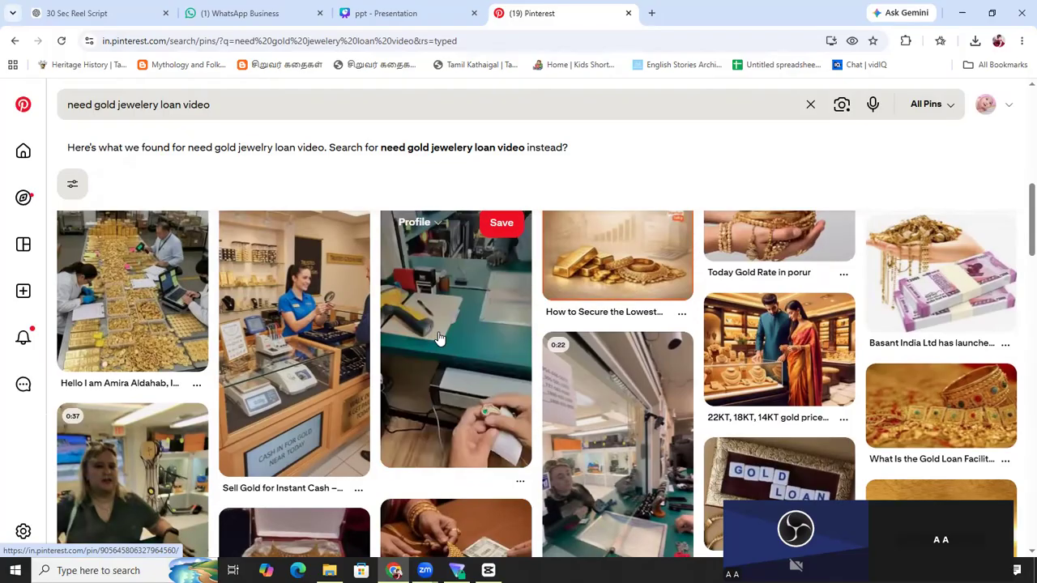
pyautogui.scroll(4, 438, 338)
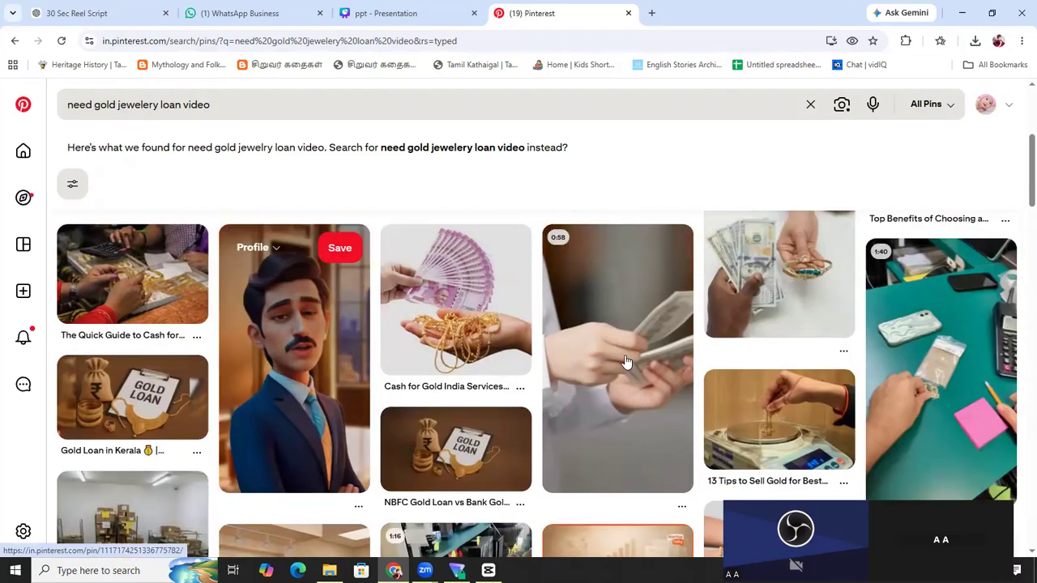
pyautogui.scroll(-1, 606, 324)
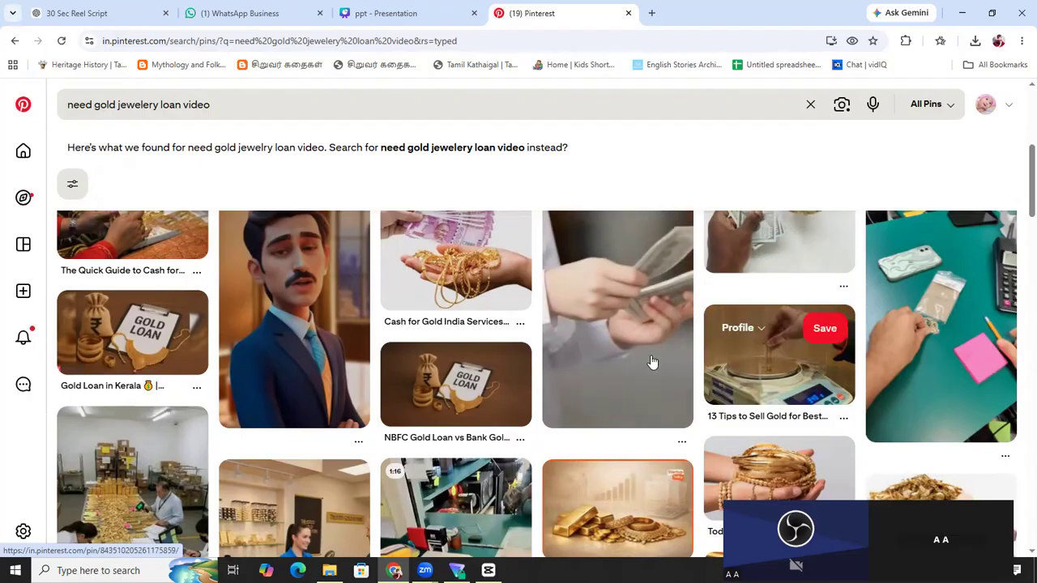
pyautogui.scroll(1, 652, 362)
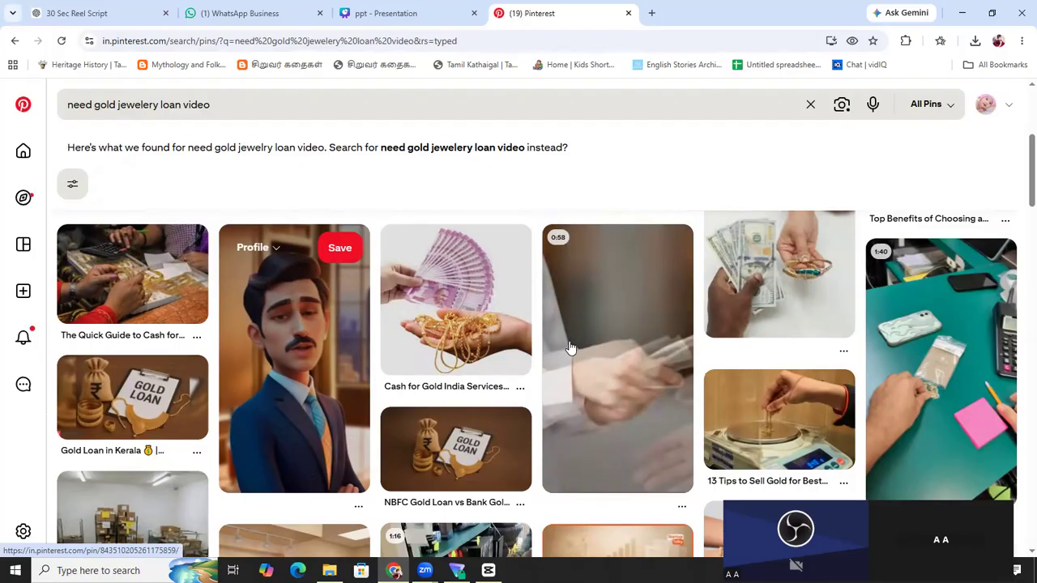
# Open the Pinterest video pin of hands counting banknotes and copy its share link.
pyautogui.scroll(-2, 577, 341)
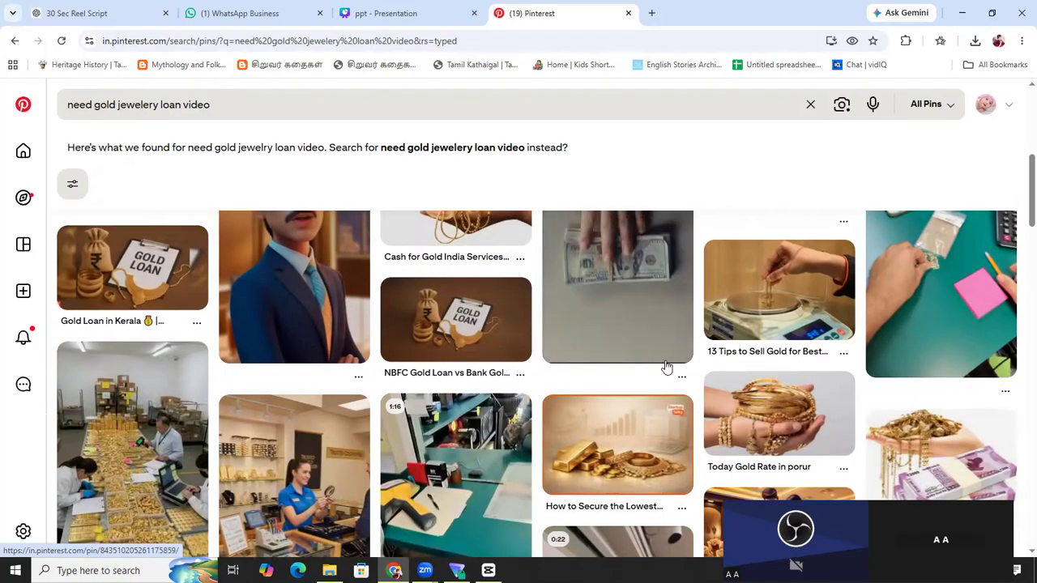
pyautogui.scroll(1, 622, 332)
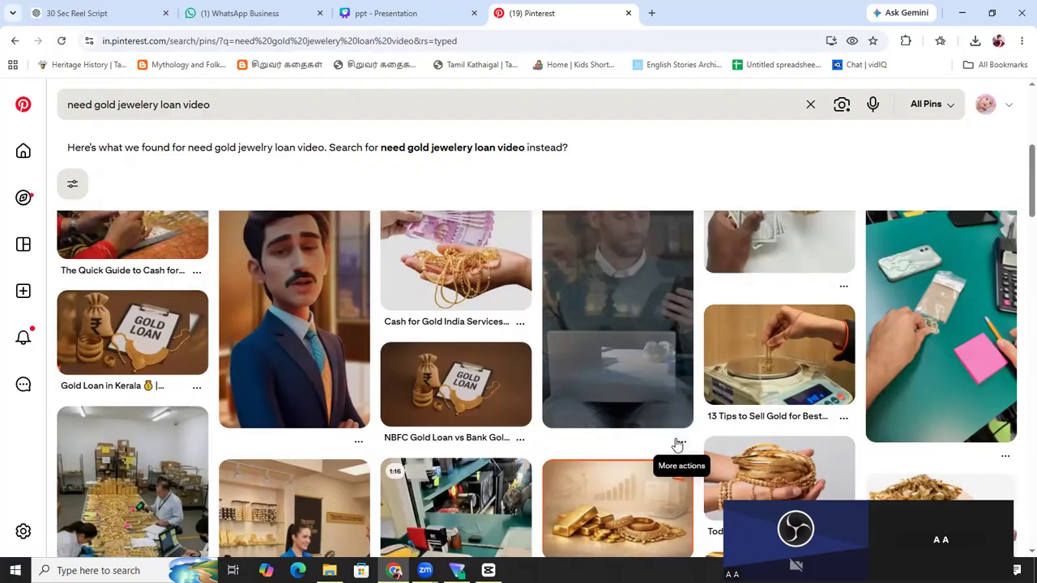
pyautogui.click(568, 321)
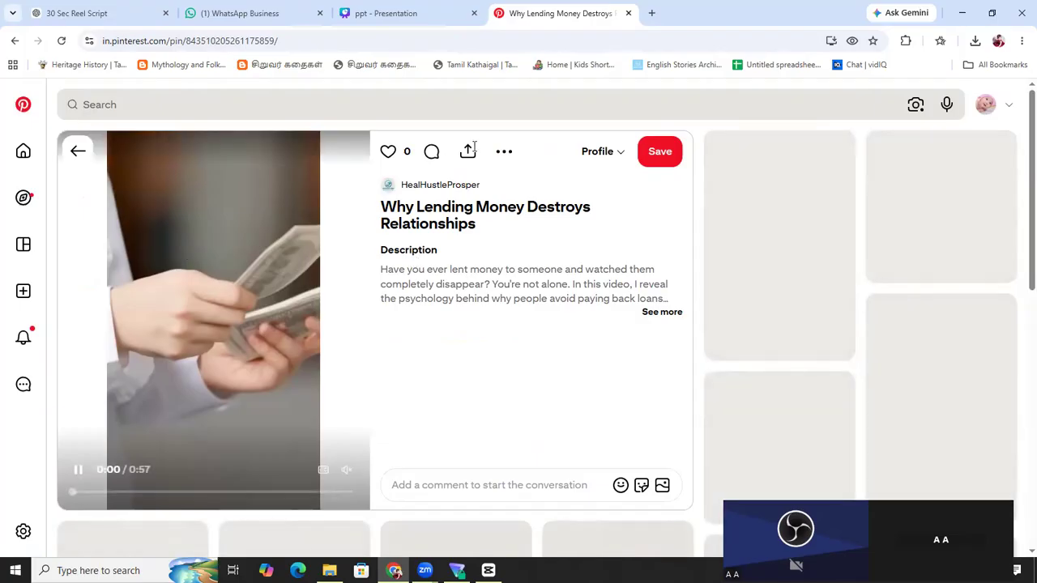
pyautogui.click(504, 153)
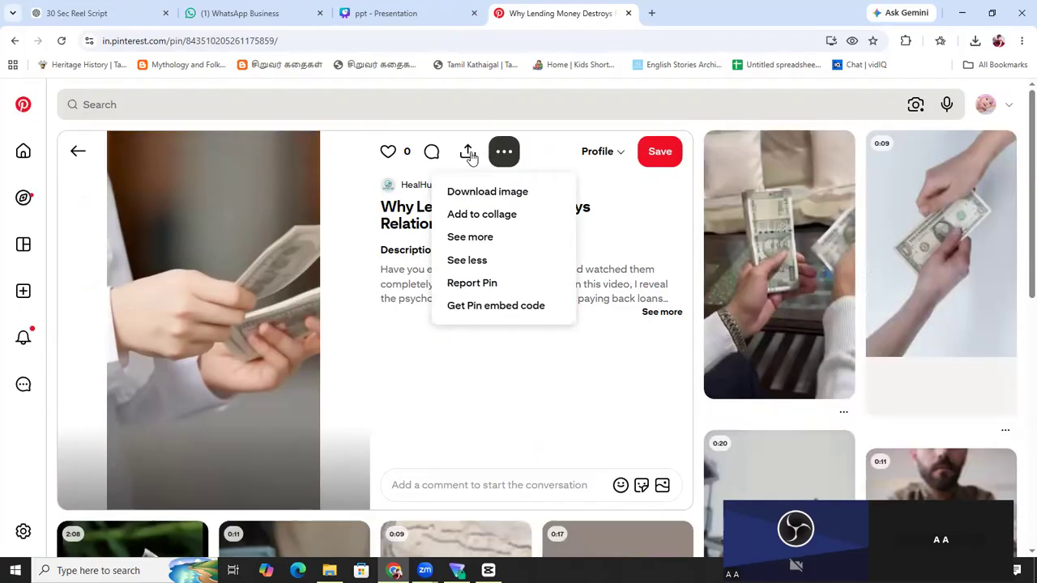
pyautogui.click(469, 153)
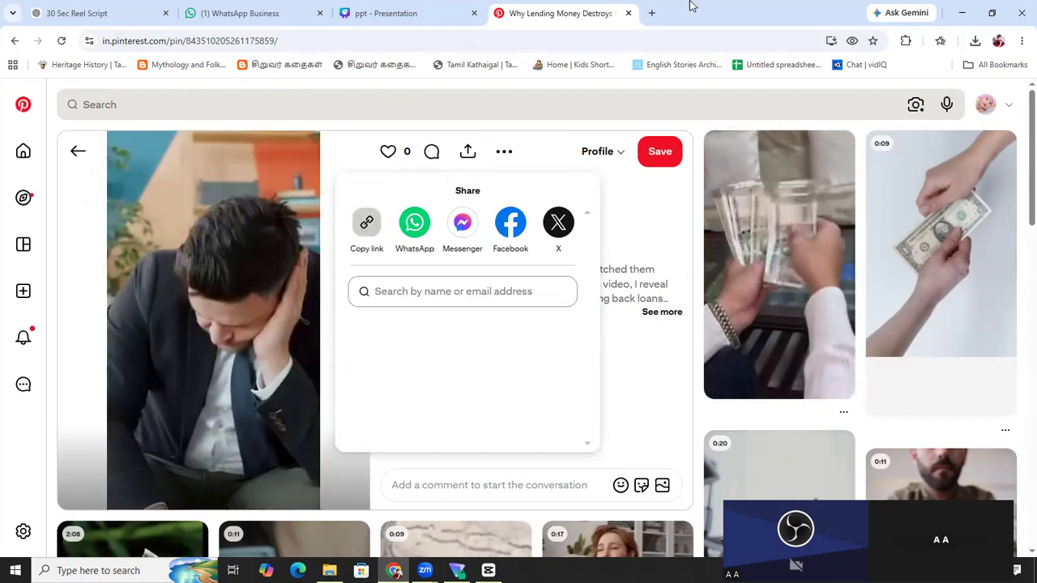
# Search Google in a new tab for "pinterest video downloader" and open the KlickPin website.
pyautogui.hotkey('ctrl', 't')
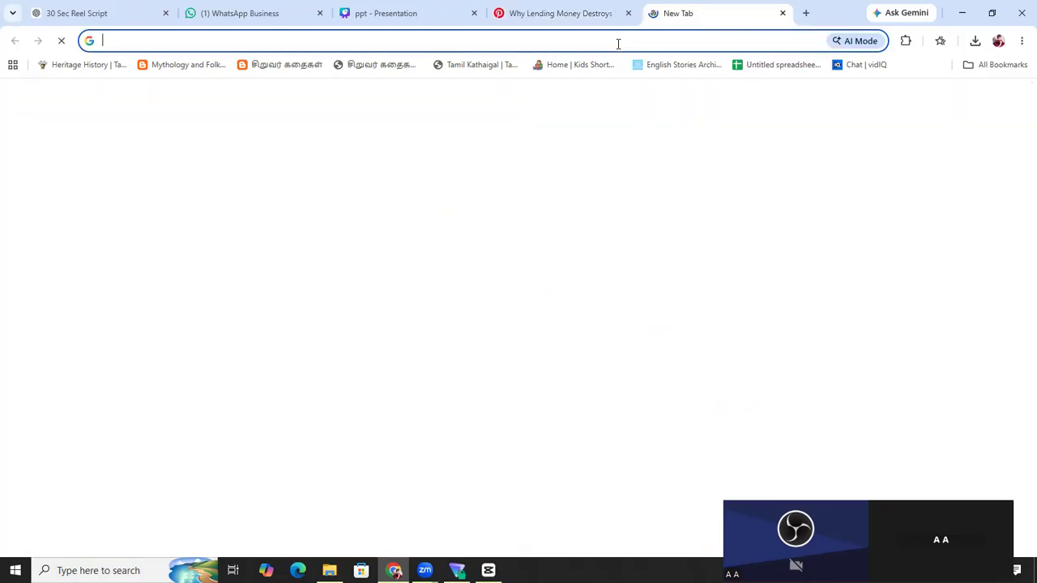
pyautogui.write('pinterest video downloader')
pyautogui.press('Return')
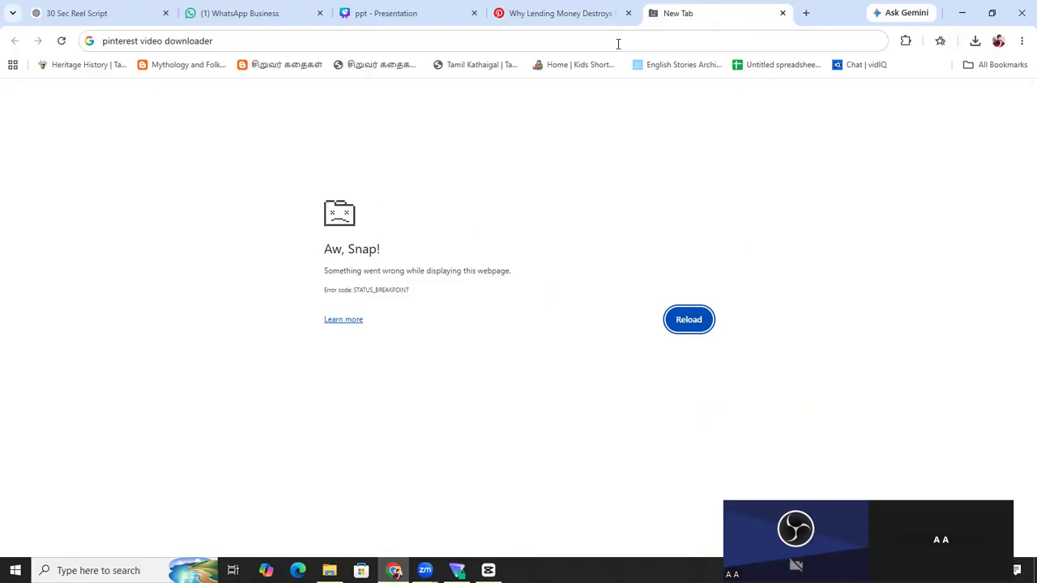
pyautogui.press('Return')
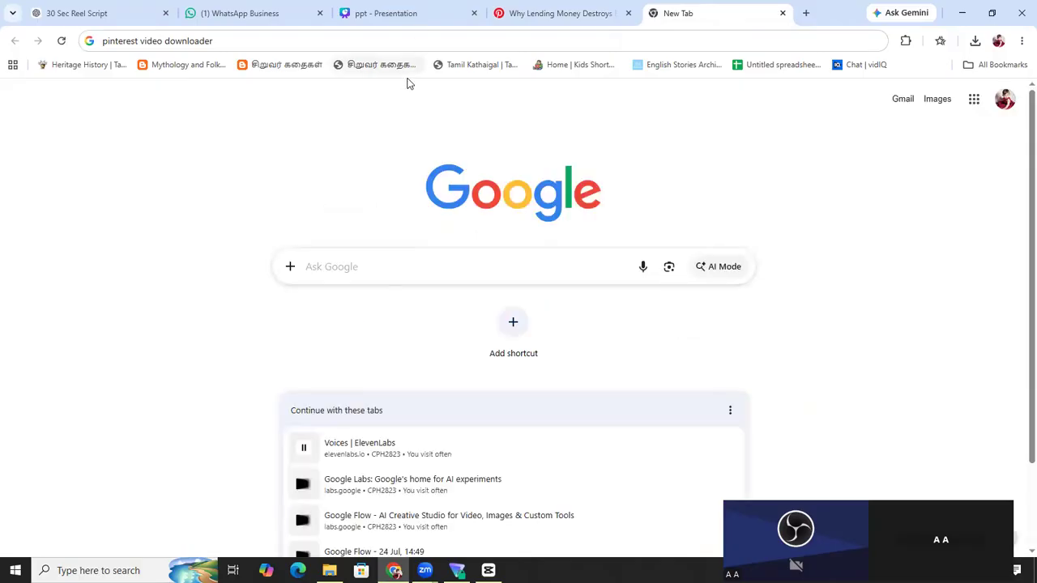
pyautogui.click(232, 38)
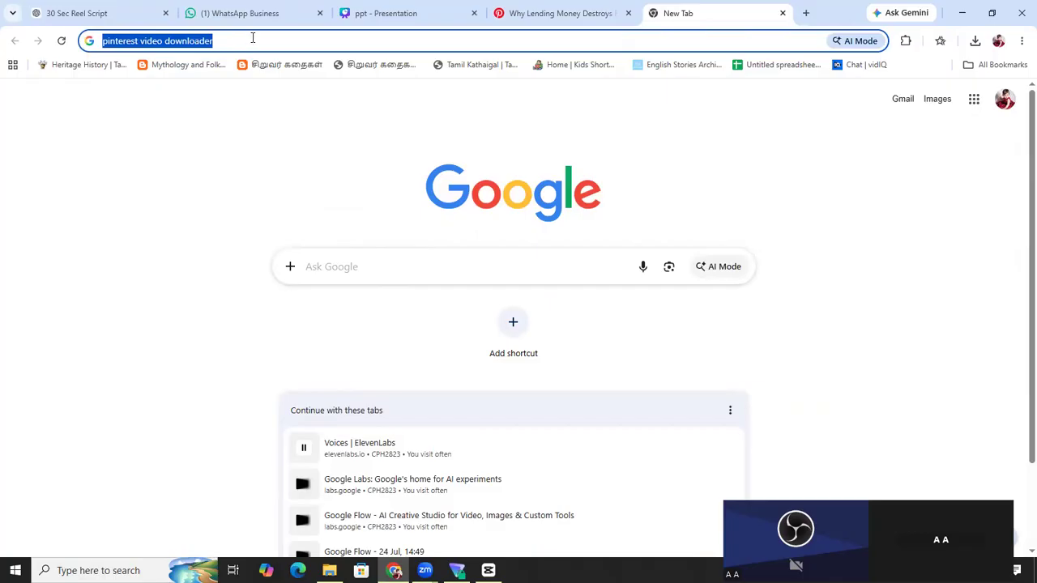
pyautogui.click(253, 37)
pyautogui.press('Return')
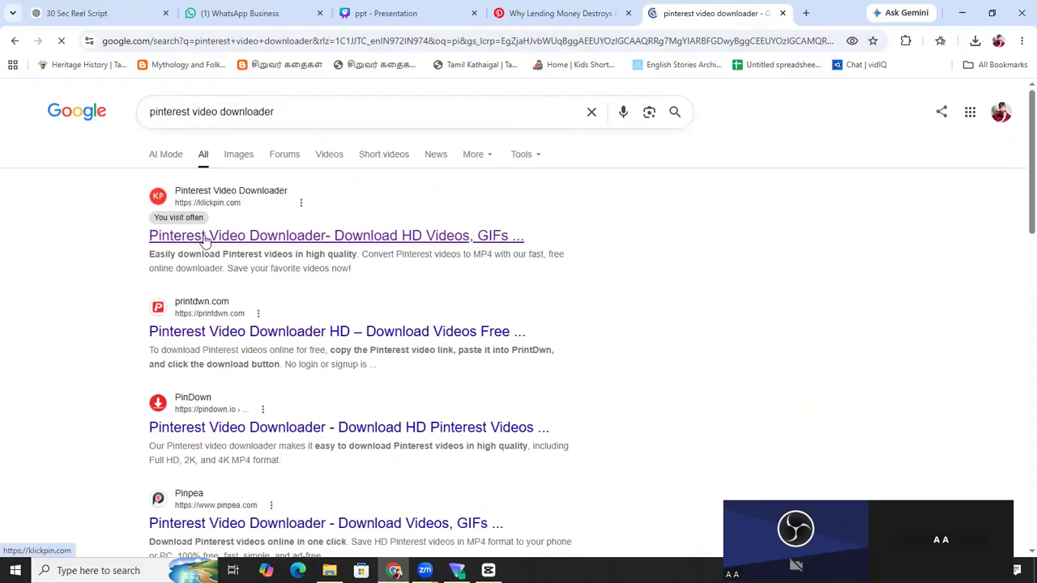
pyautogui.click(205, 238)
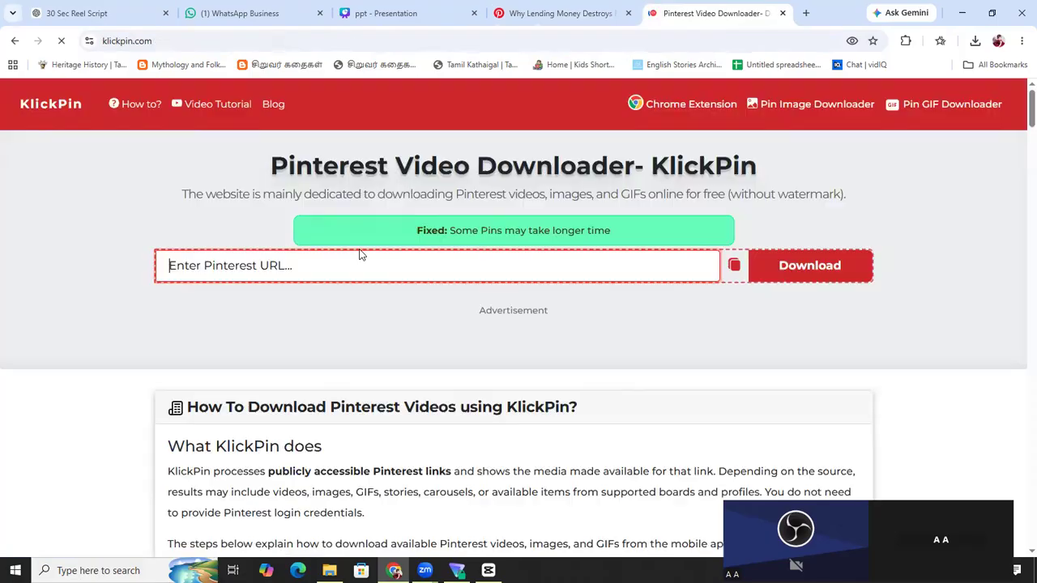
# Paste the copied pin link into KlickPin and submit it to get the video's download options.
pyautogui.rightClick(342, 256)
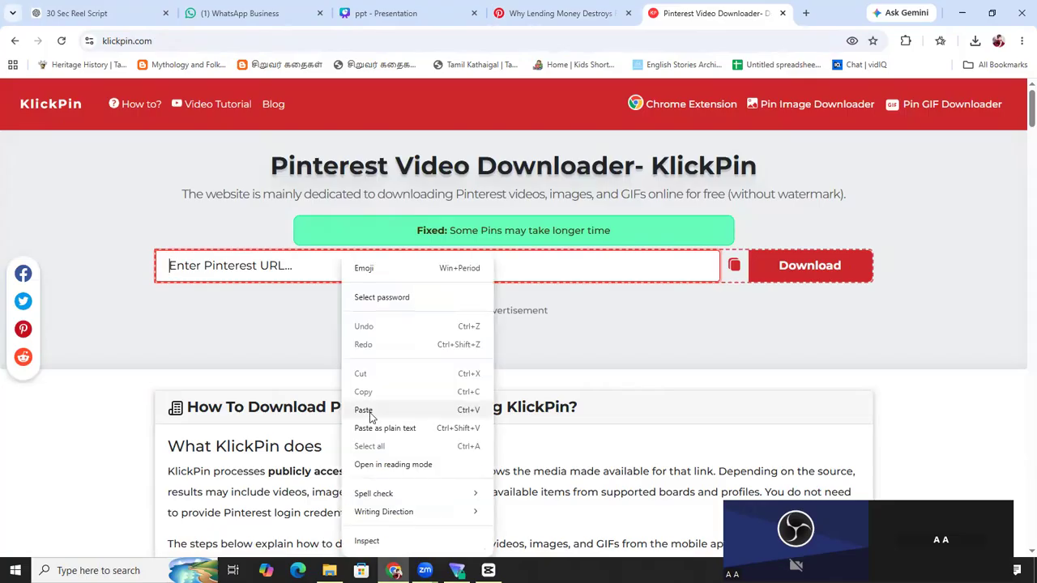
pyautogui.click(373, 405)
pyautogui.click(817, 270)
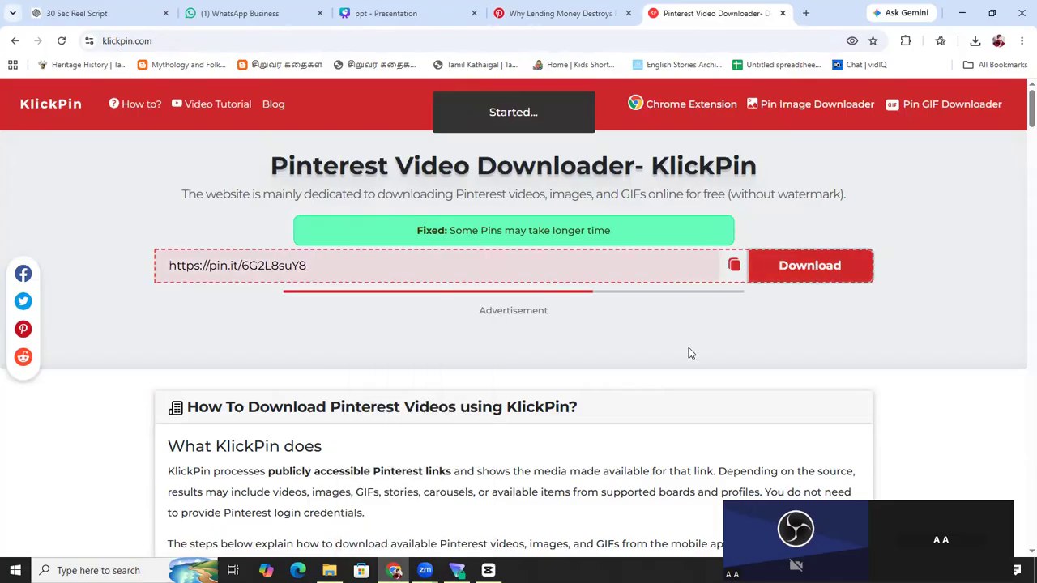
pyautogui.scroll(-2, 573, 384)
pyautogui.scroll(-12, 572, 383)
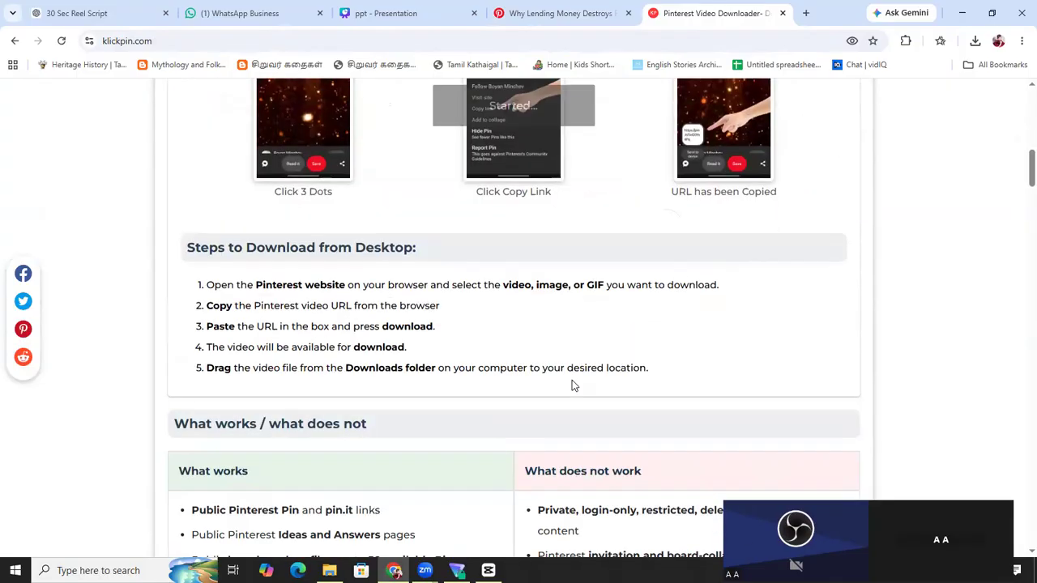
pyautogui.scroll(-3, 573, 381)
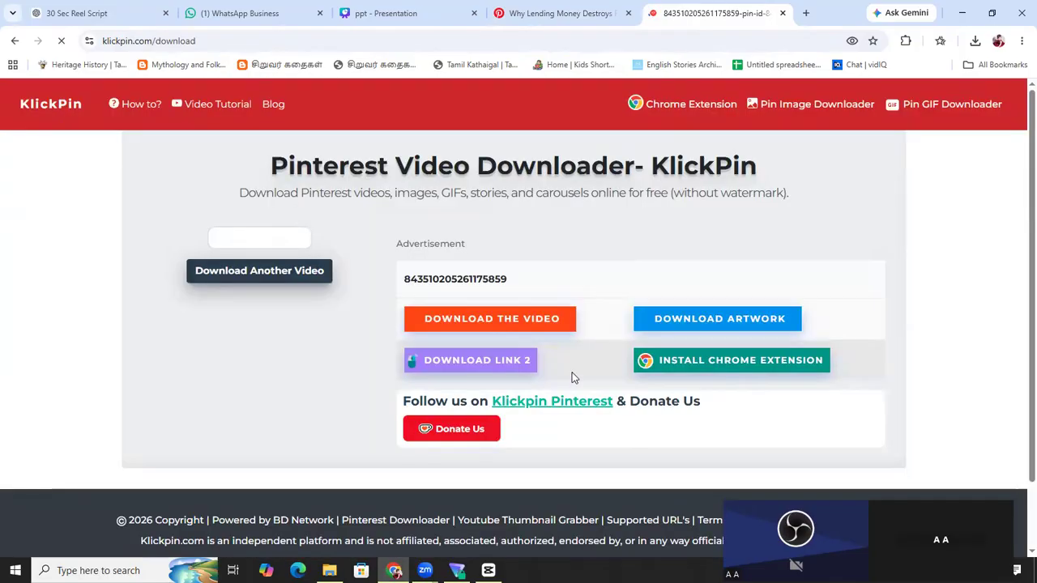
pyautogui.scroll(-1, 531, 328)
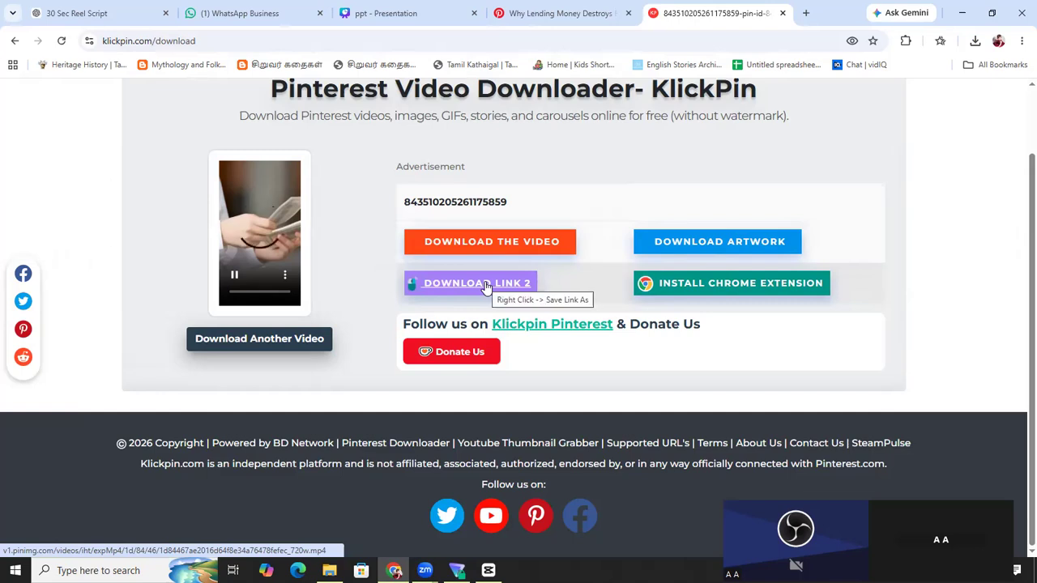
# Download the banknote video from KlickPin, close the extra video tab and check the recent downloads.
pyautogui.click(487, 286)
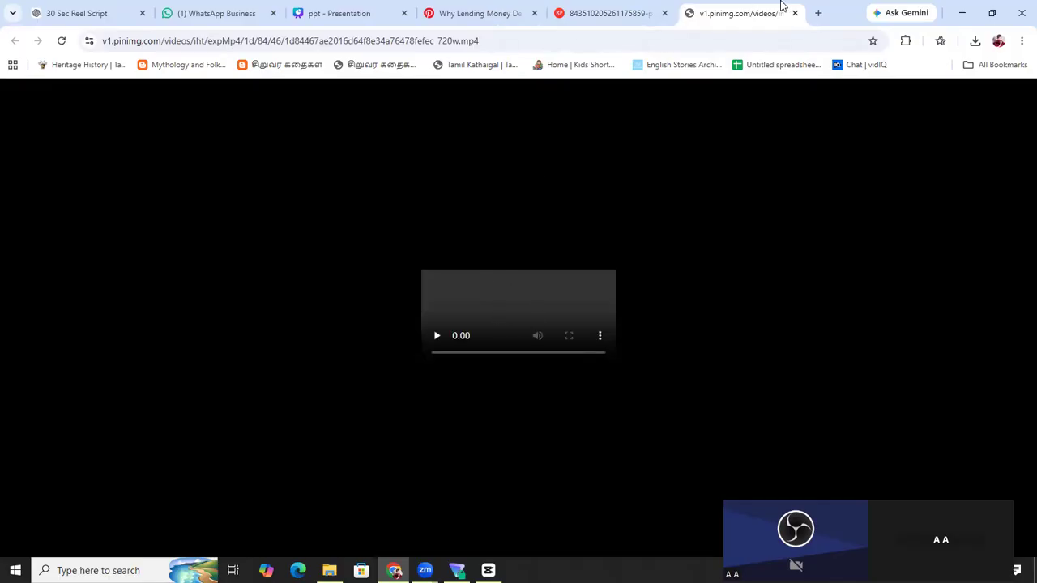
pyautogui.click(606, 13)
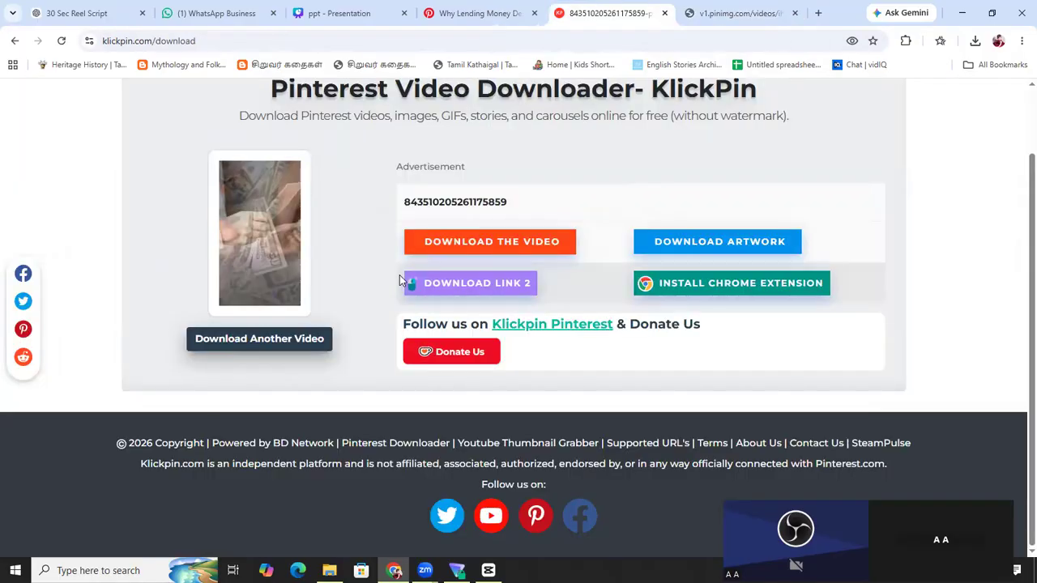
pyautogui.click(440, 241)
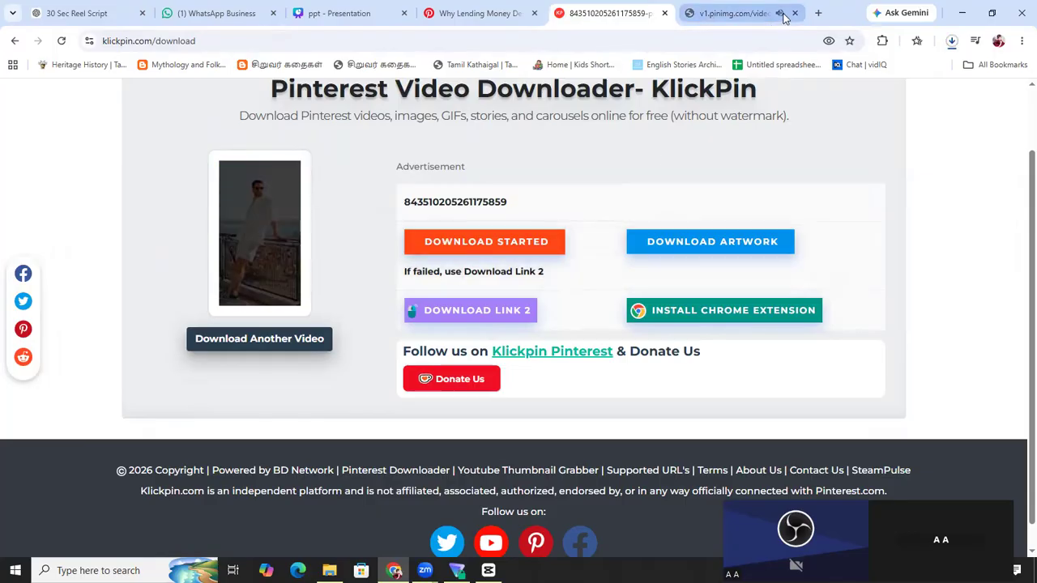
pyautogui.click(795, 13)
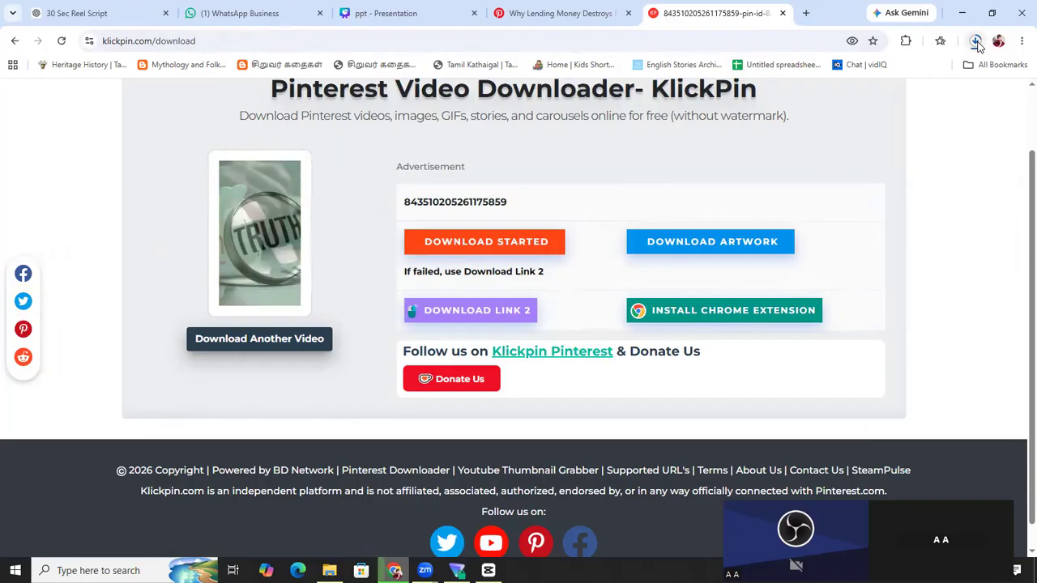
pyautogui.click(976, 41)
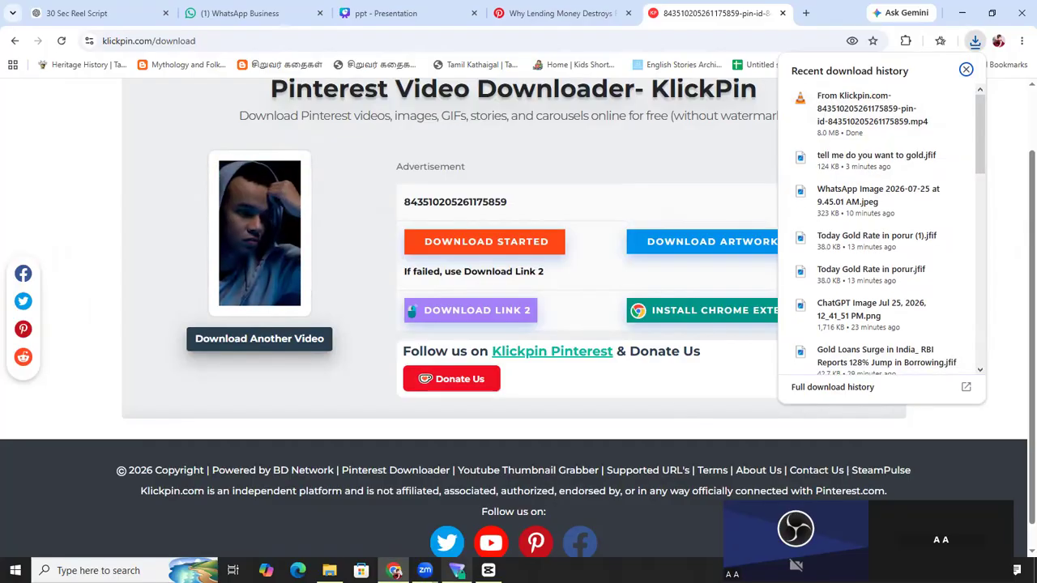
# Switch to CapCut and import the newly downloaded Klickpin video from the Downloads folder into the project media.
pyautogui.click(488, 571)
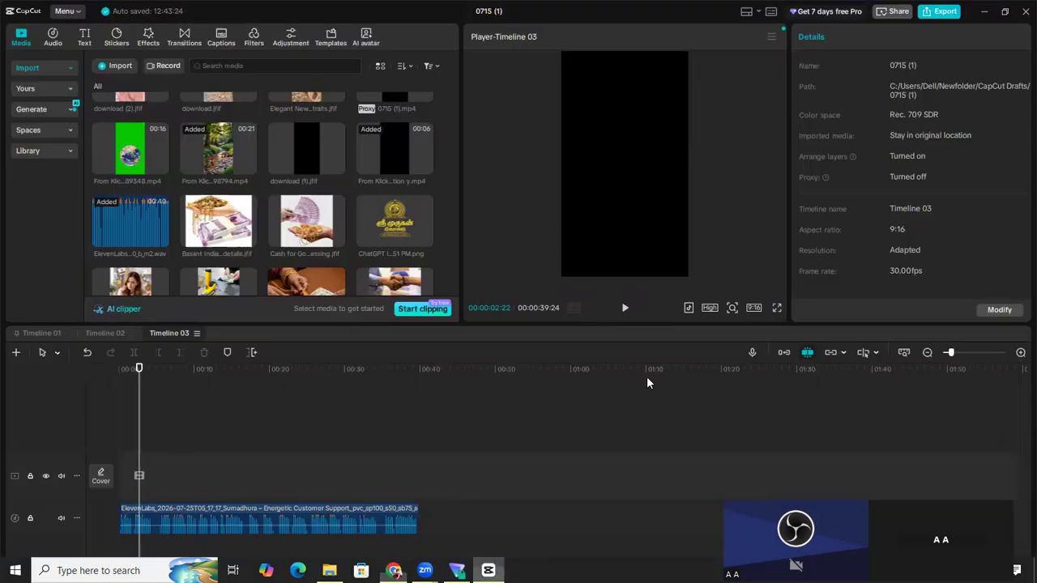
pyautogui.click(120, 66)
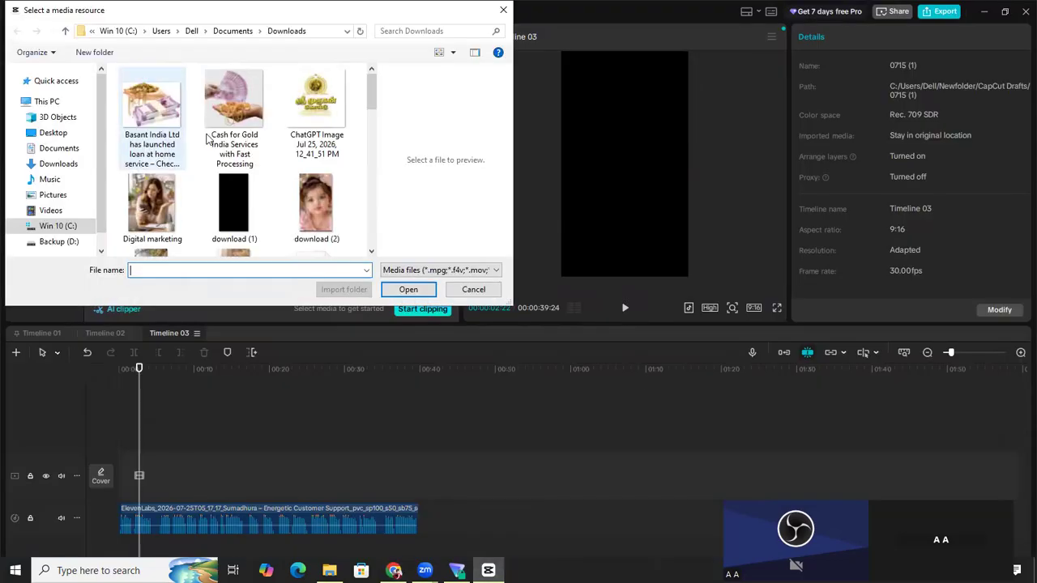
pyautogui.scroll(-3, 279, 178)
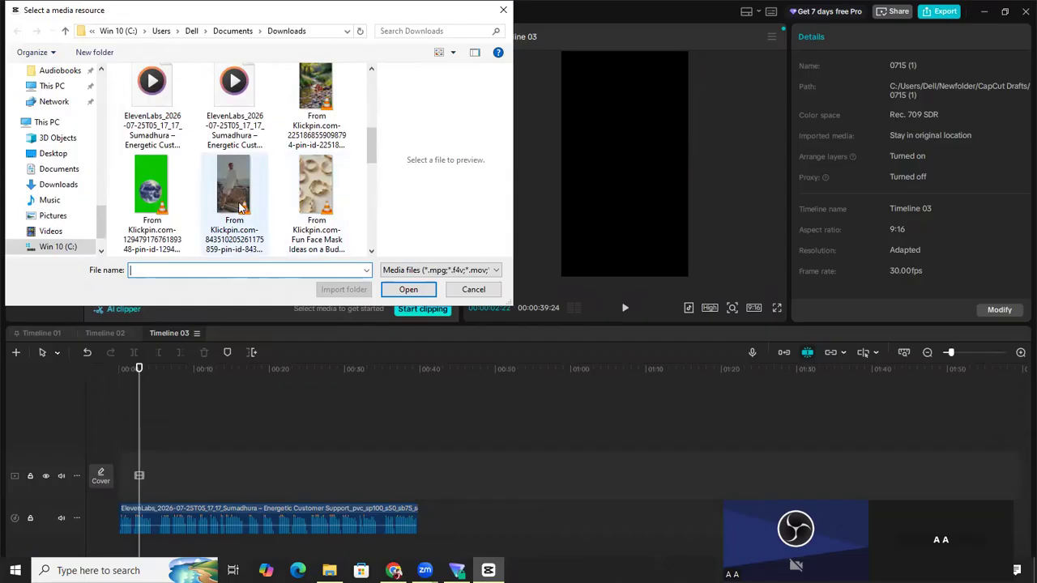
pyautogui.click(240, 209)
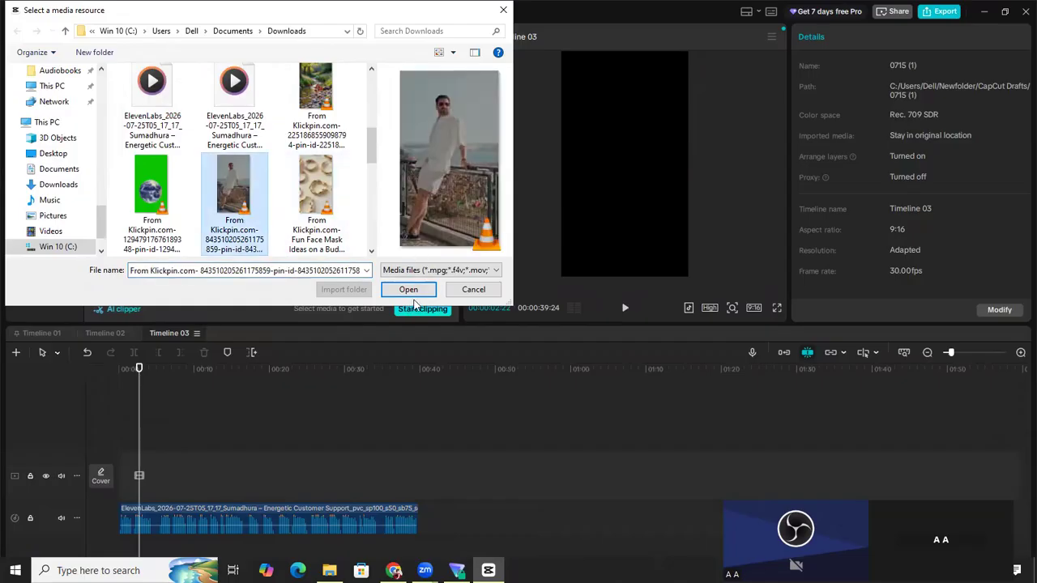
pyautogui.click(408, 290)
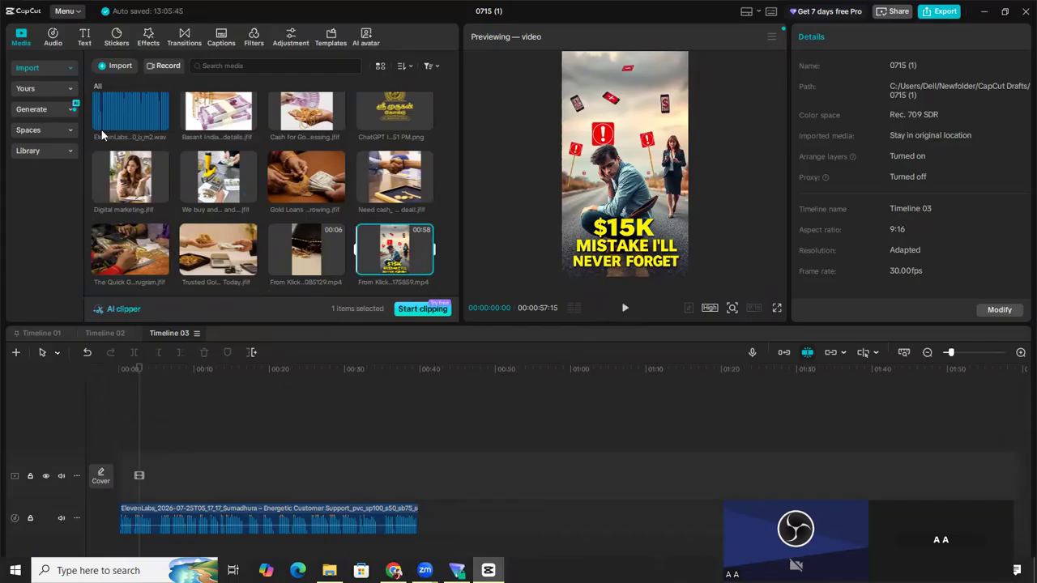
# Play the voiceover from the start of Timeline 03 and pause it about 5 seconds in.
pyautogui.click(253, 450)
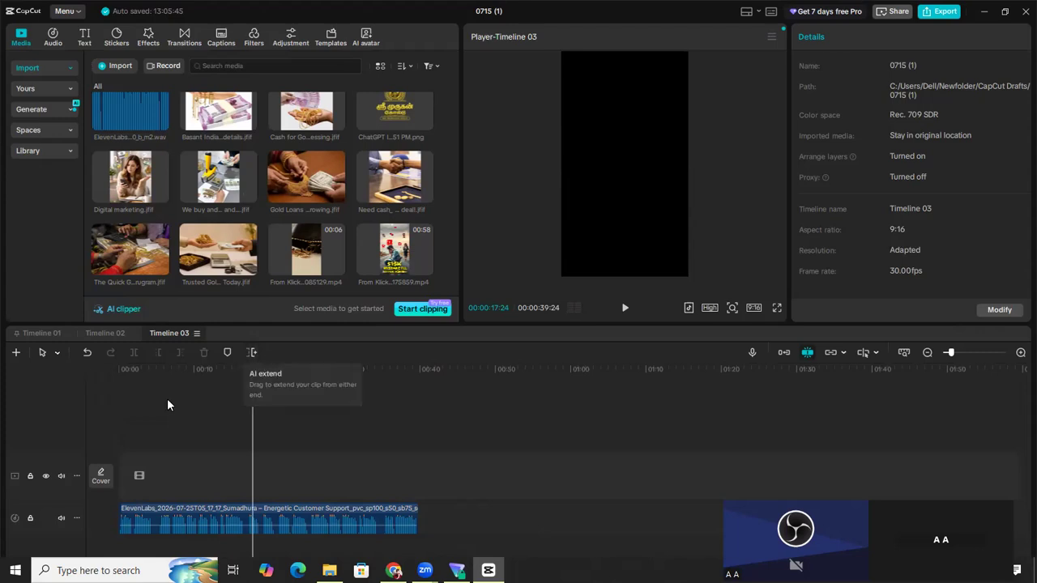
pyautogui.moveTo(252, 370); pyautogui.dragTo(81, 418)
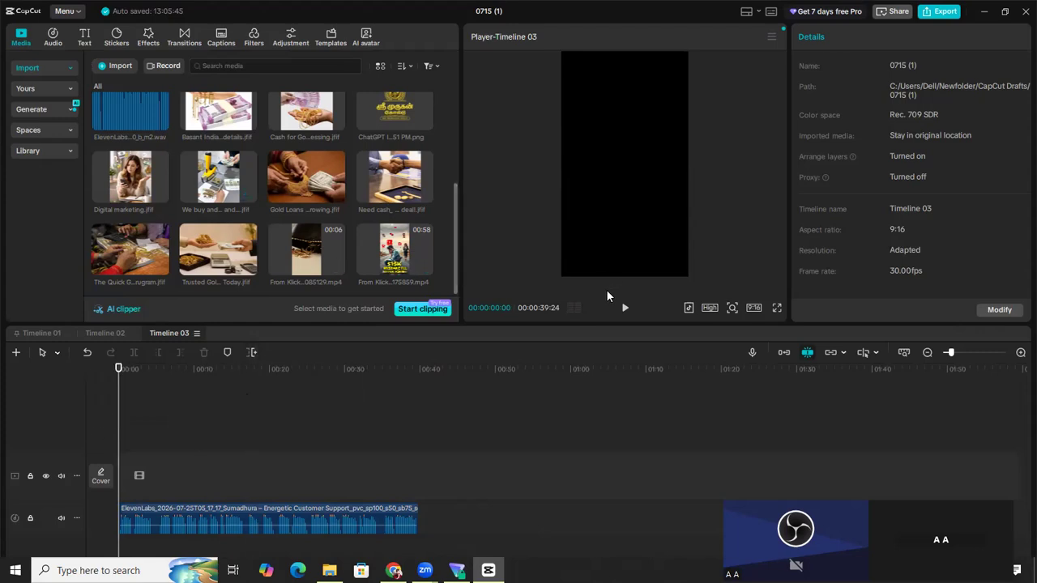
pyautogui.click(622, 309)
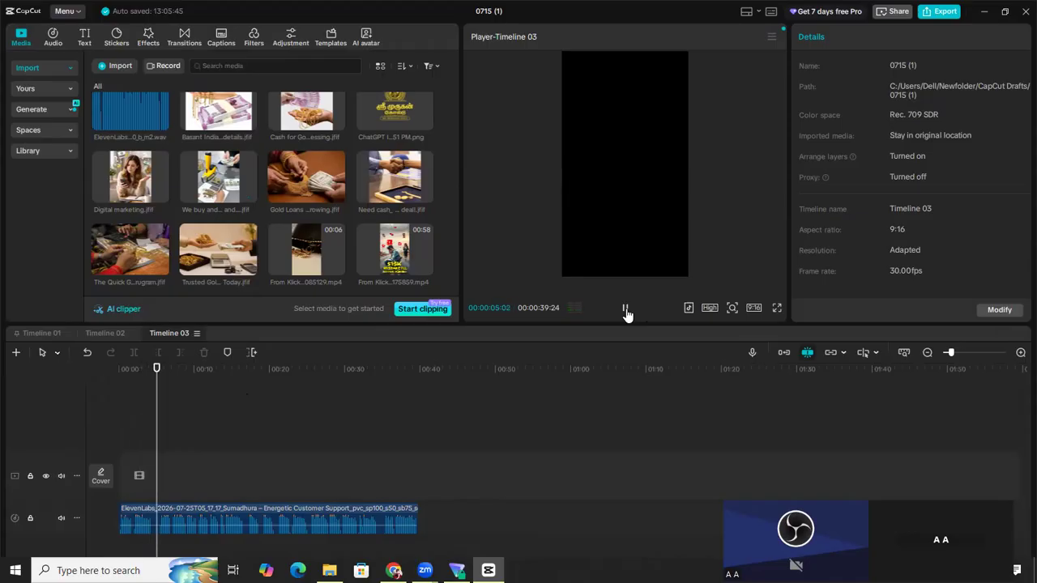
pyautogui.press('space')
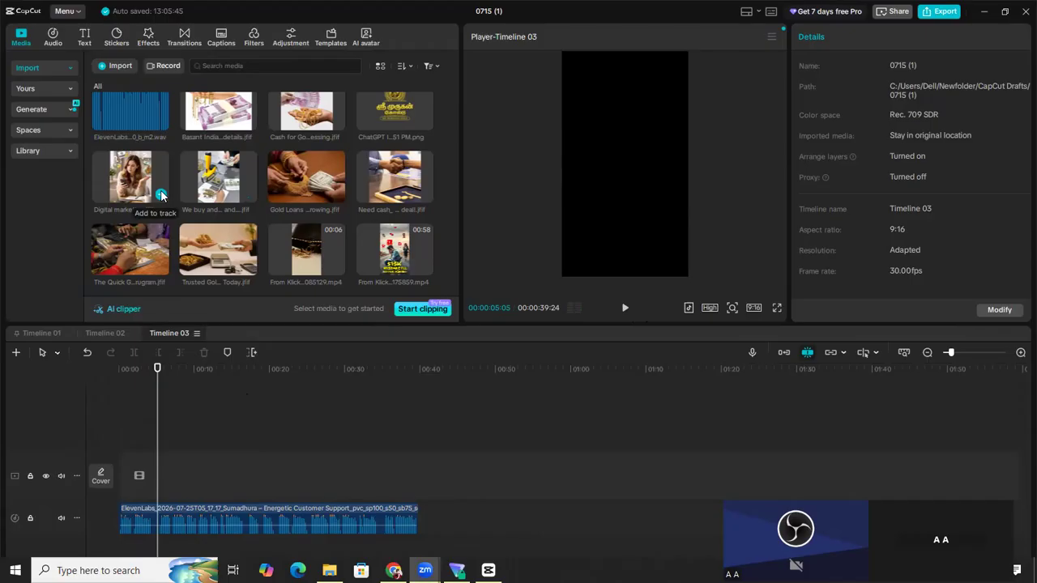
# Add the "Digital marketing" image to the main track, move it to the start of the voiceover and preview its opening frames.
pyautogui.click(161, 196)
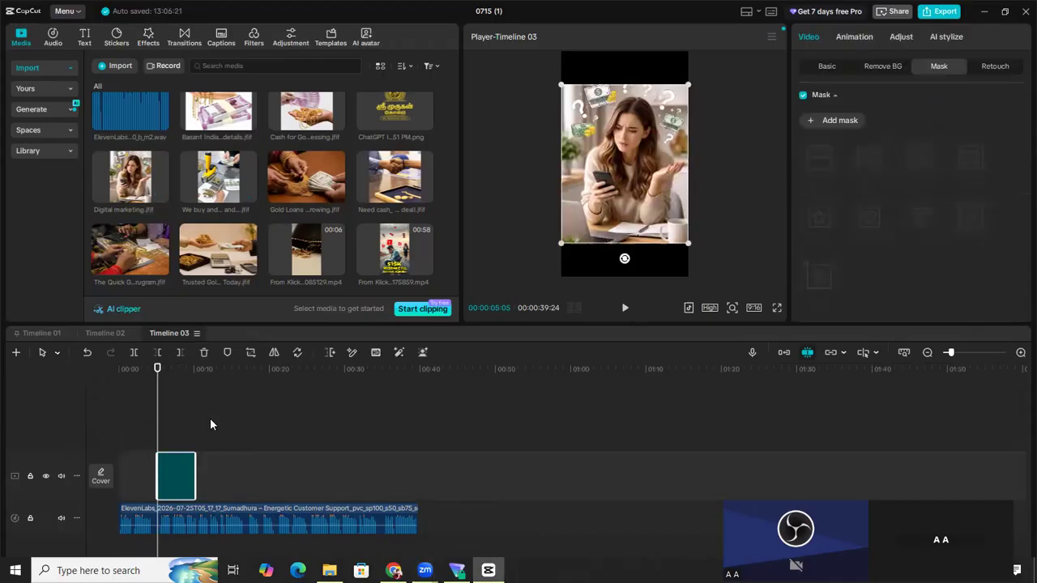
pyautogui.moveTo(157, 368); pyautogui.dragTo(119, 369)
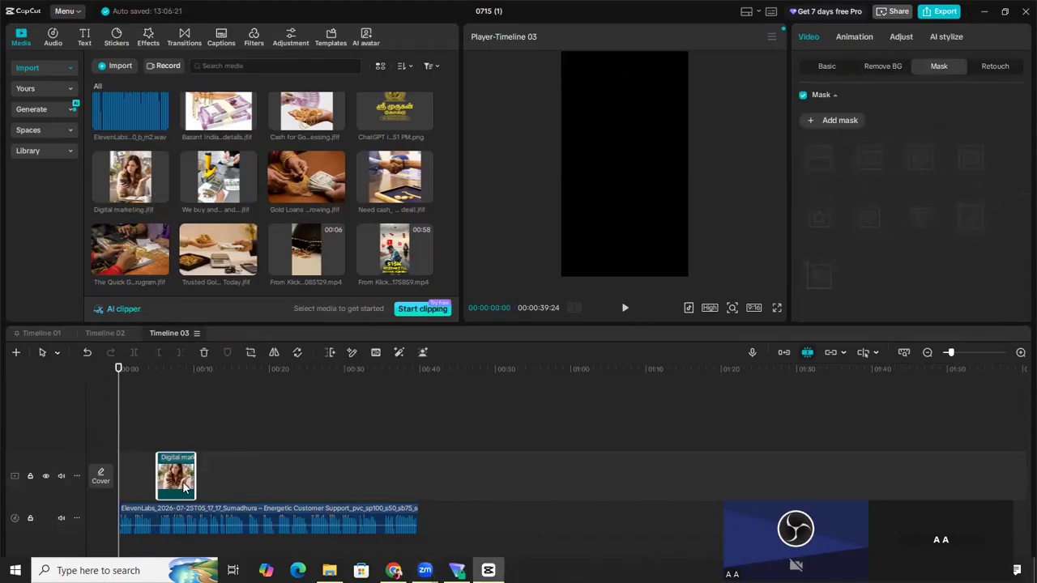
pyautogui.moveTo(154, 486)
pyautogui.mouseDown()
pyautogui.moveTo(129, 485)
pyautogui.moveTo(146, 486)
pyautogui.mouseUp()
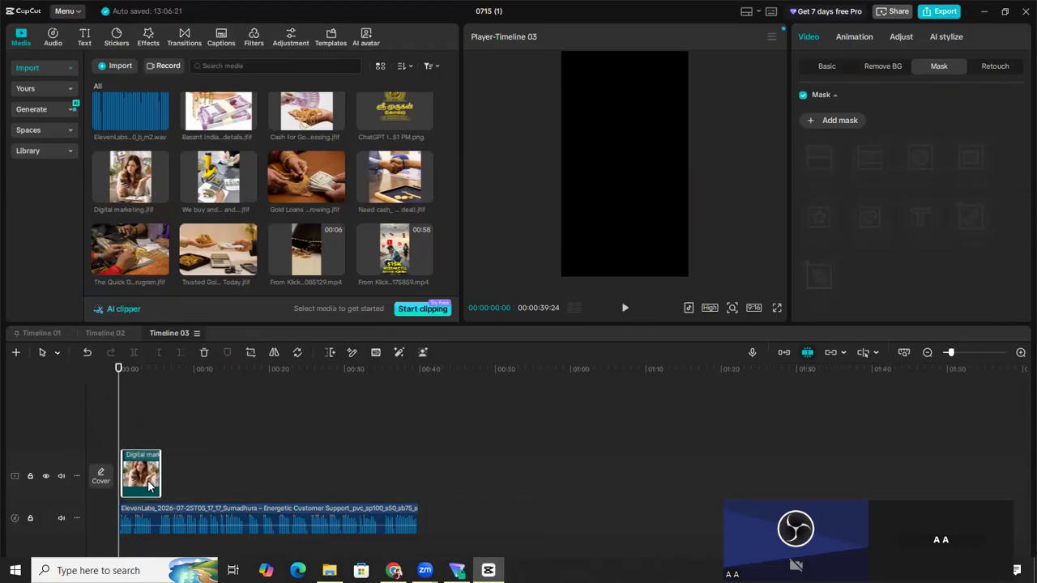
pyautogui.scroll(1, 141, 128)
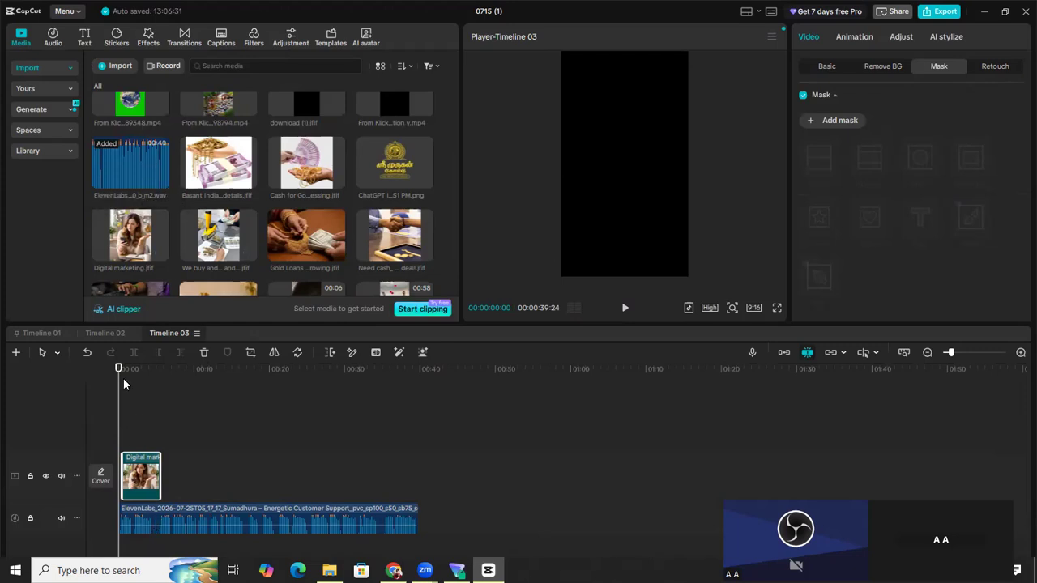
pyautogui.moveTo(120, 369); pyautogui.dragTo(124, 365)
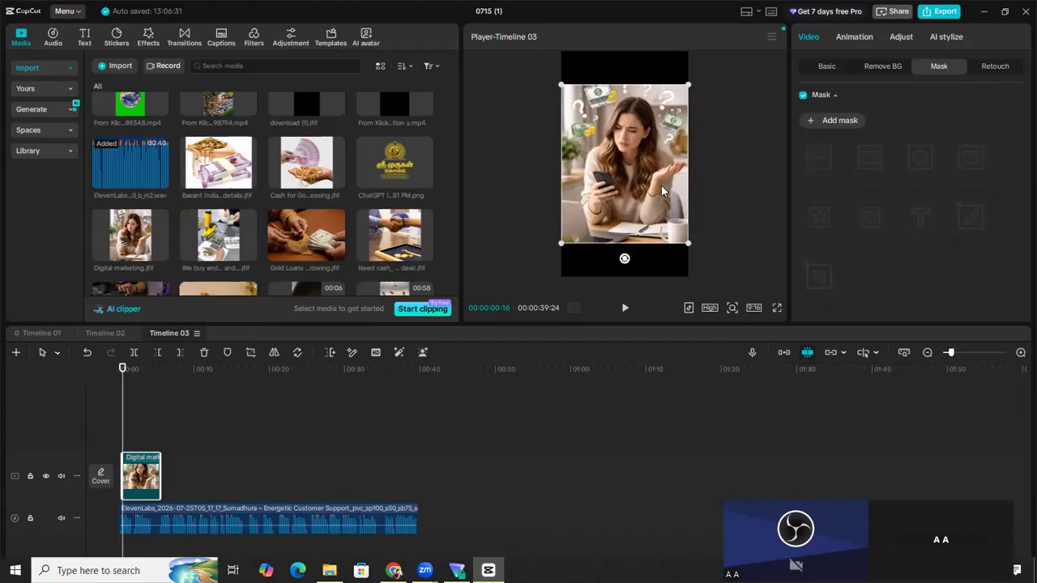
# Fill the frame with the "Digital marketing" image by turning off uniform scale, setting 99% width, 163% height and Y position 171.
pyautogui.moveTo(631, 151); pyautogui.dragTo(631, 122)
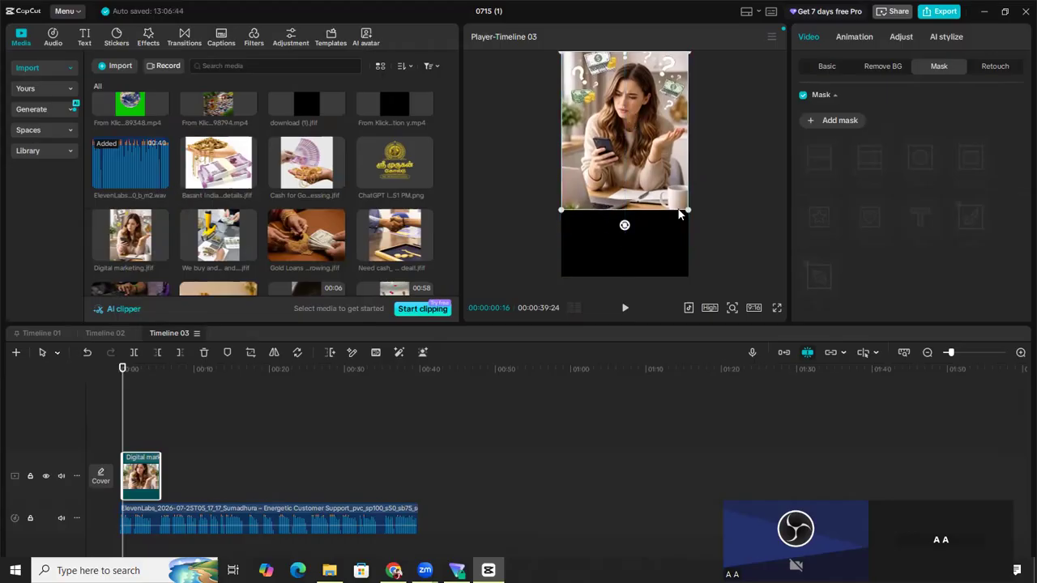
pyautogui.moveTo(686, 212)
pyautogui.mouseDown()
pyautogui.moveTo(697, 317)
pyautogui.moveTo(671, 226)
pyautogui.mouseUp()
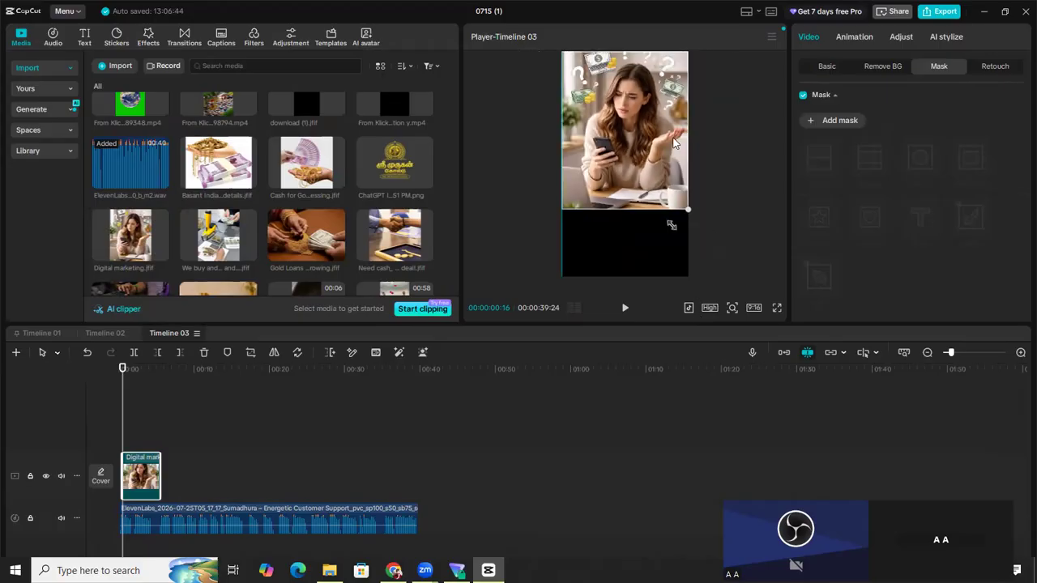
pyautogui.moveTo(670, 121)
pyautogui.mouseDown()
pyautogui.moveTo(670, 135)
pyautogui.moveTo(670, 121)
pyautogui.mouseUp()
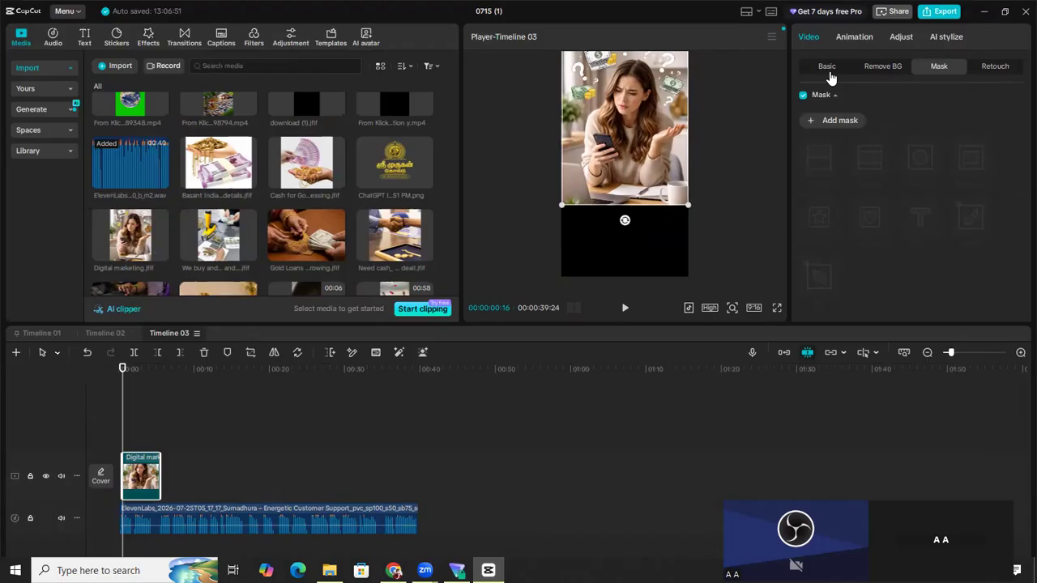
pyautogui.click(827, 68)
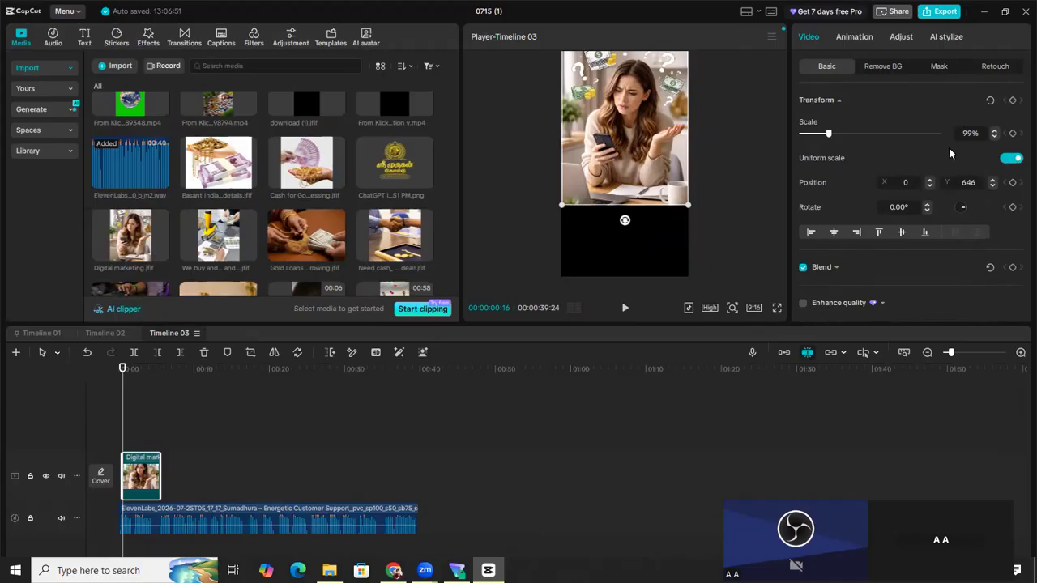
pyautogui.click(1013, 159)
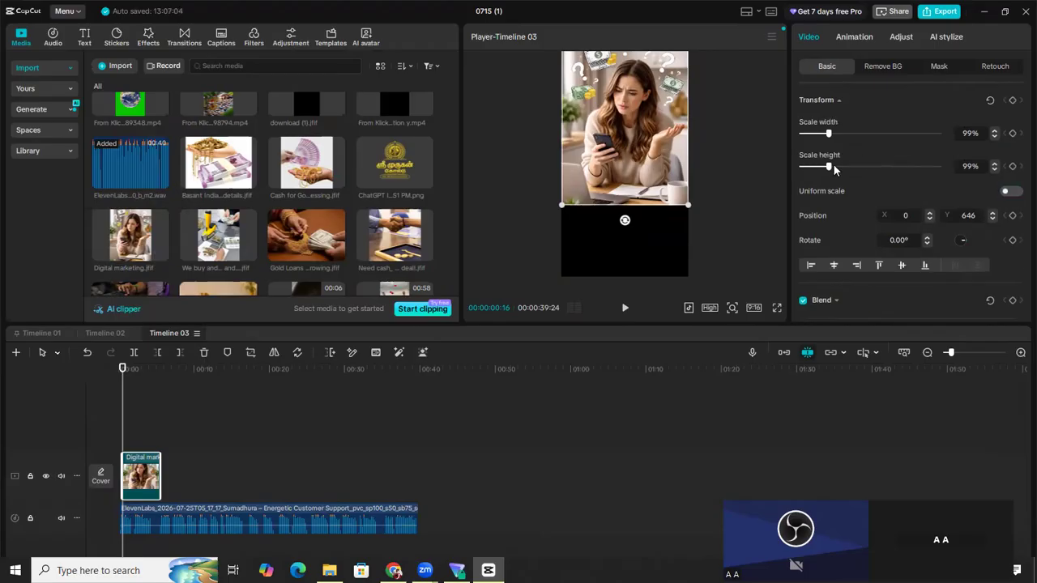
pyautogui.moveTo(829, 138); pyautogui.dragTo(828, 138)
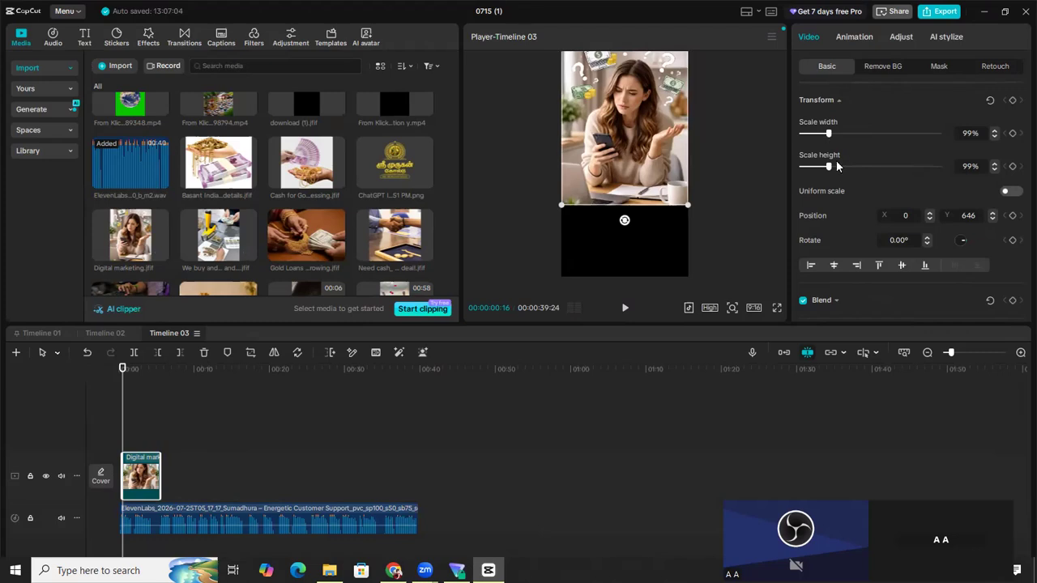
pyautogui.moveTo(829, 167); pyautogui.dragTo(857, 168)
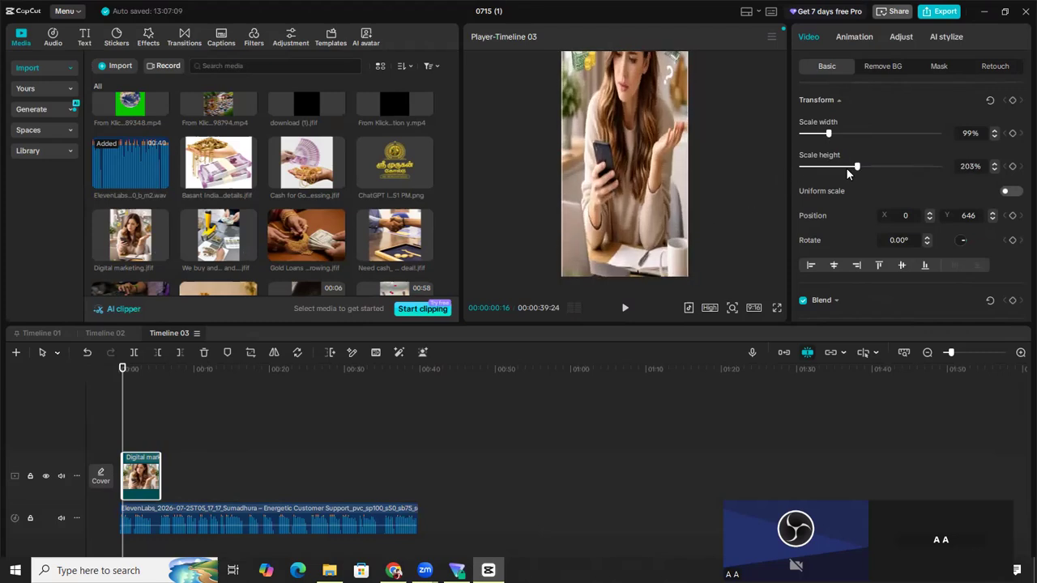
pyautogui.moveTo(646, 154); pyautogui.dragTo(644, 182)
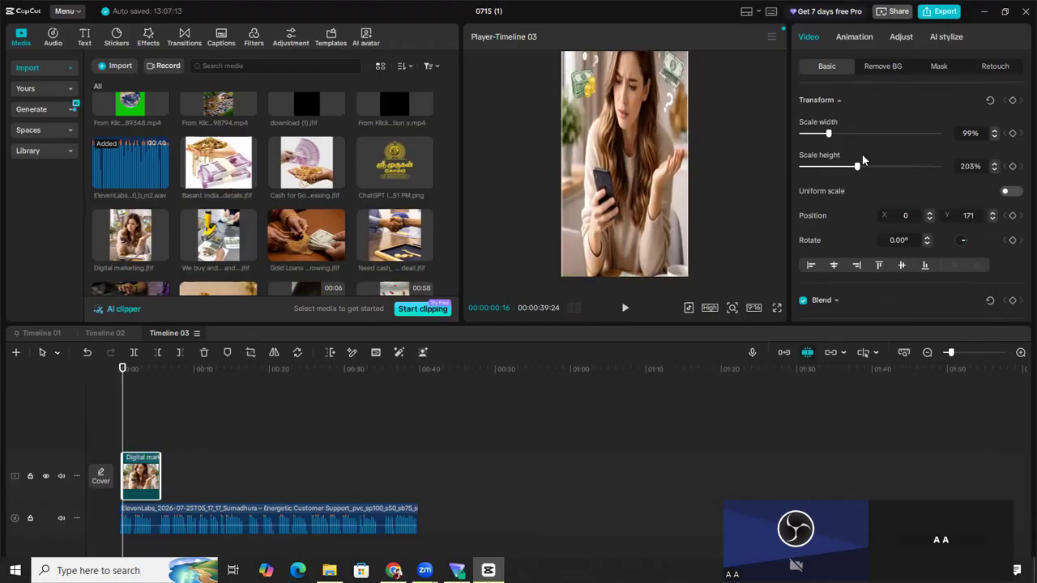
pyautogui.moveTo(857, 168); pyautogui.dragTo(848, 180)
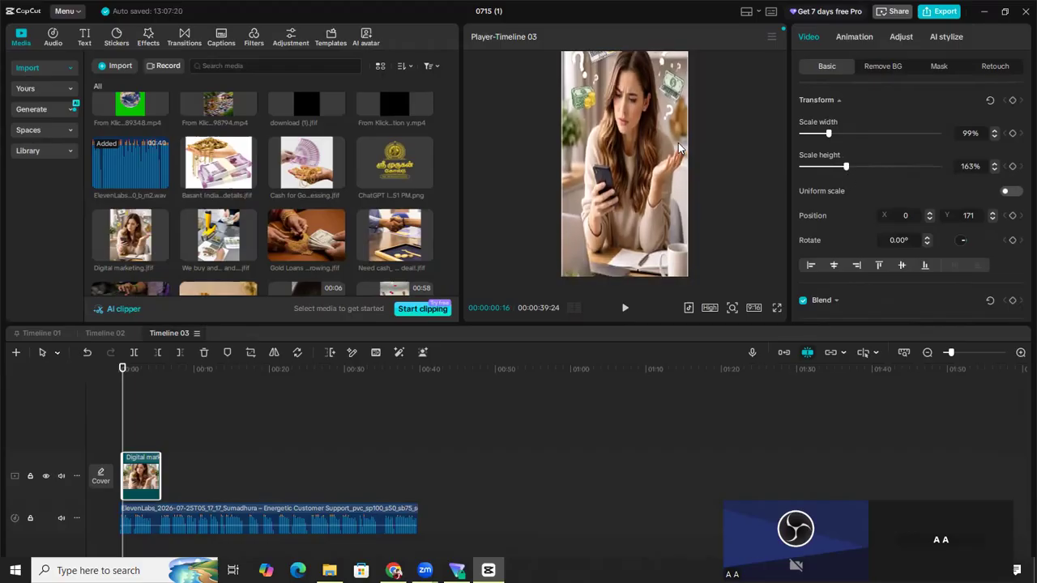
pyautogui.click(718, 150)
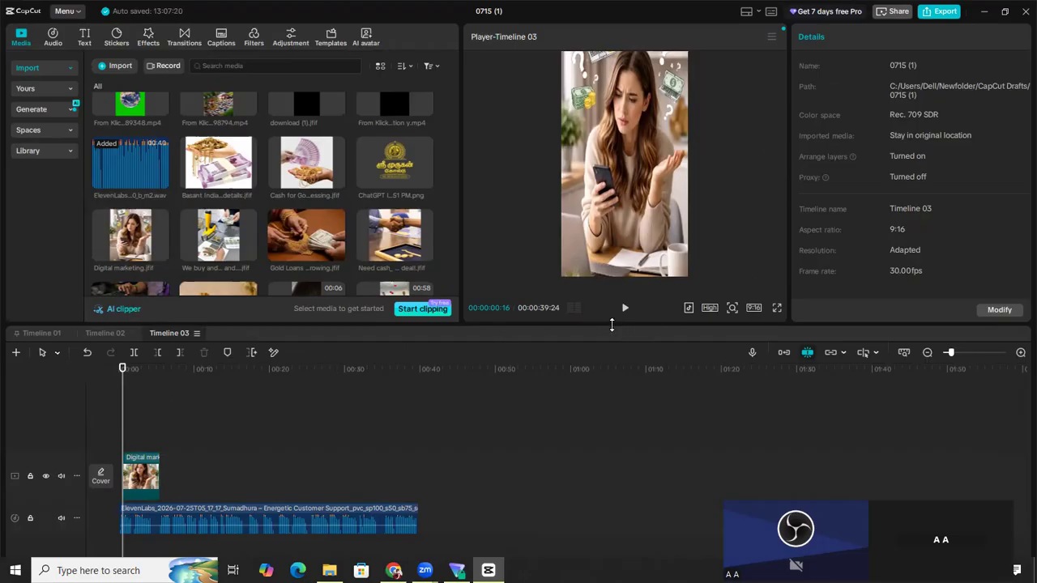
# Preview the opening, return to the timeline start and extend the "Digital marketing" clip's beginning back to 00:00:00:00.
pyautogui.click(625, 308)
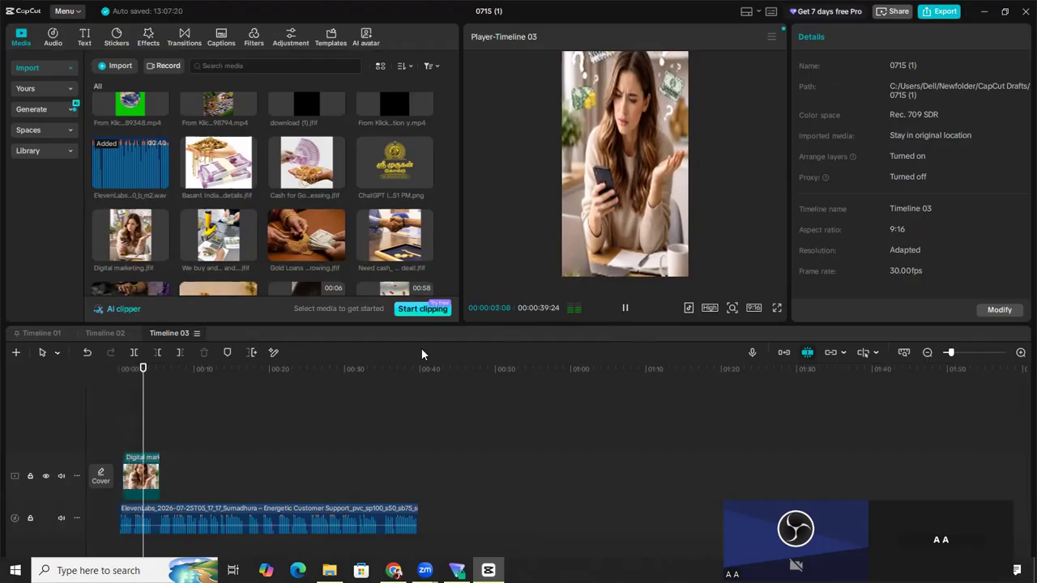
pyautogui.click(35, 383)
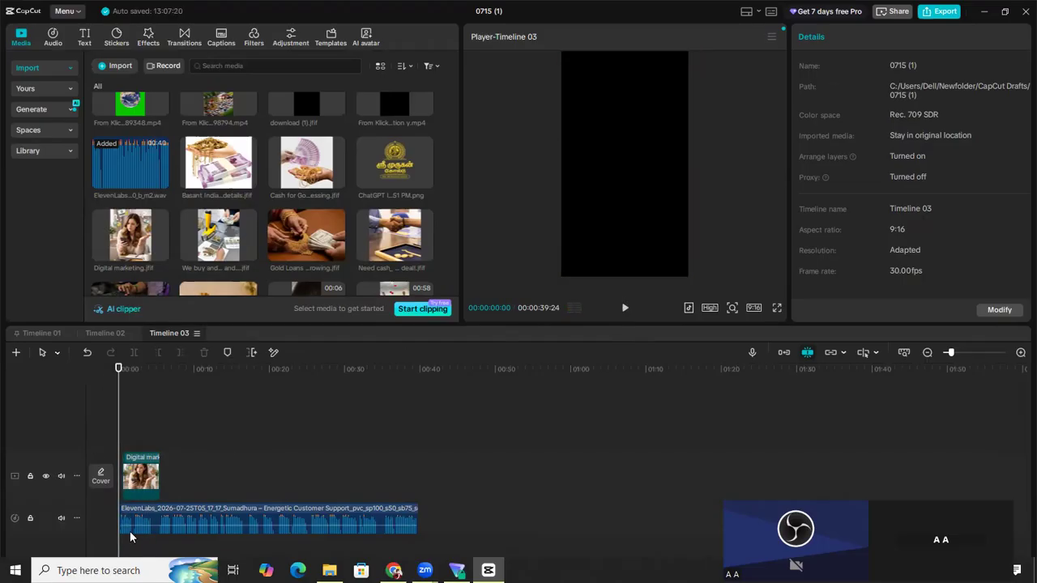
pyautogui.click(119, 524)
pyautogui.moveTo(120, 520); pyautogui.dragTo(112, 525)
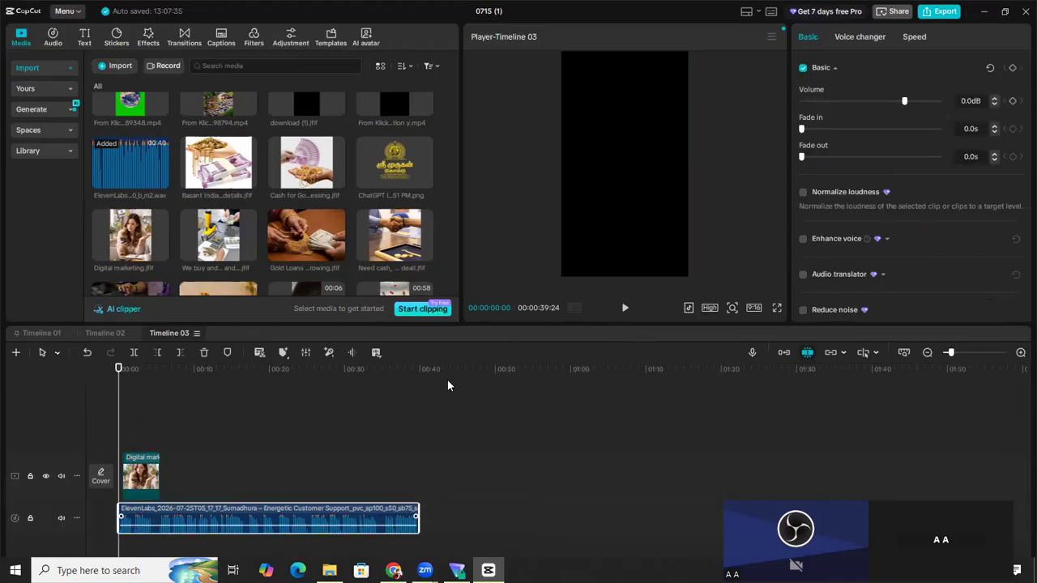
pyautogui.click(120, 476)
pyautogui.moveTo(120, 477); pyautogui.dragTo(116, 477)
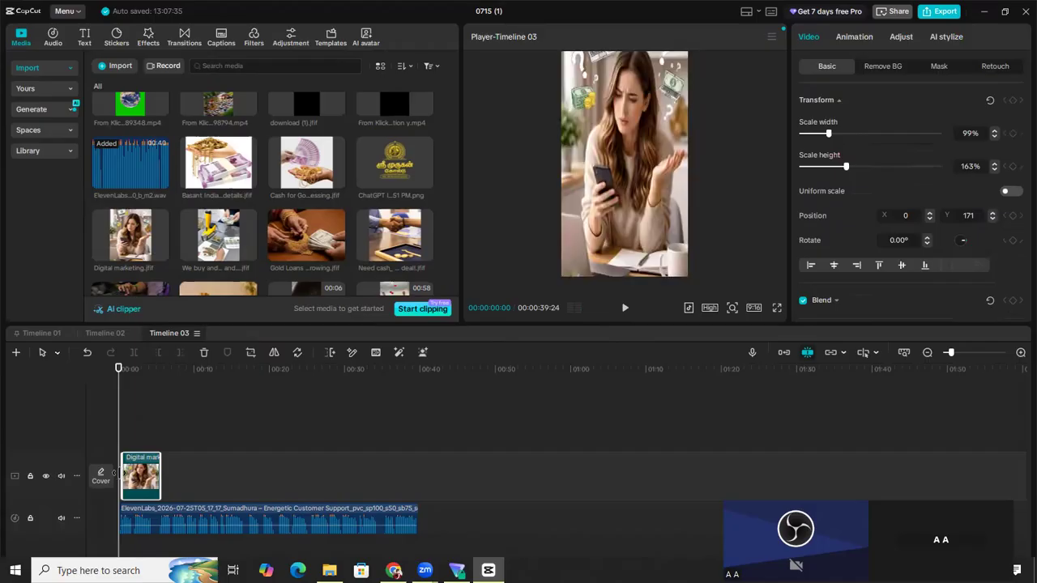
# Play the voiceover for about 6 seconds, trim the "Digital marketing" clip's end to 00:00:04:10 and place the playhead there.
pyautogui.click(625, 310)
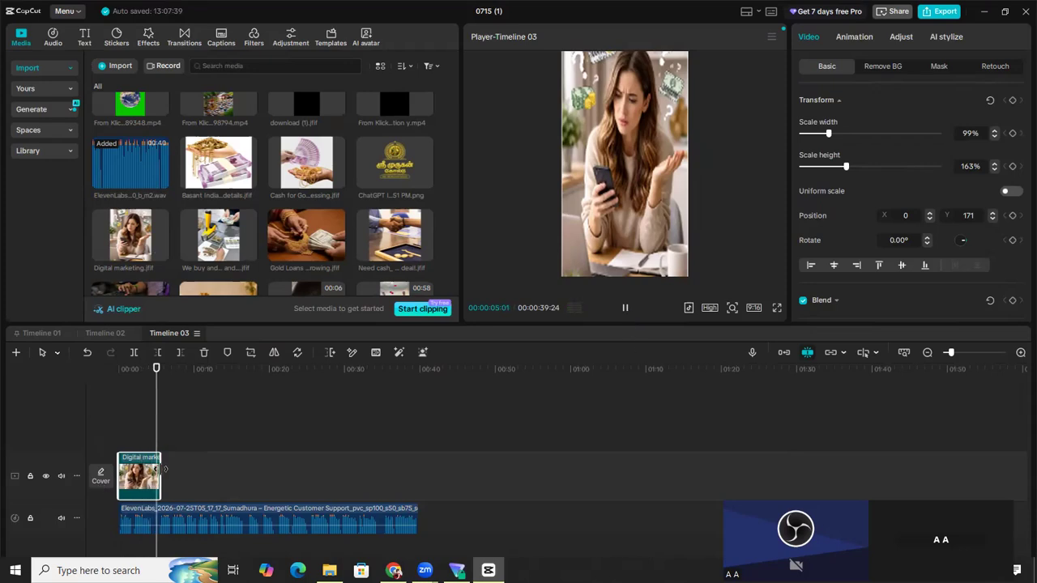
pyautogui.press('space')
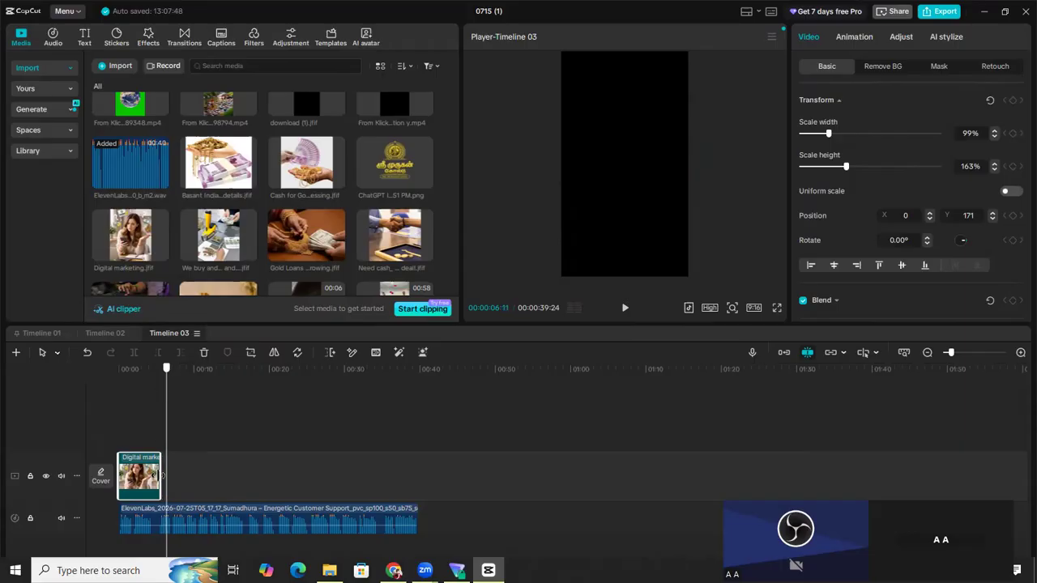
pyautogui.click(160, 478)
pyautogui.moveTo(160, 478); pyautogui.dragTo(161, 478)
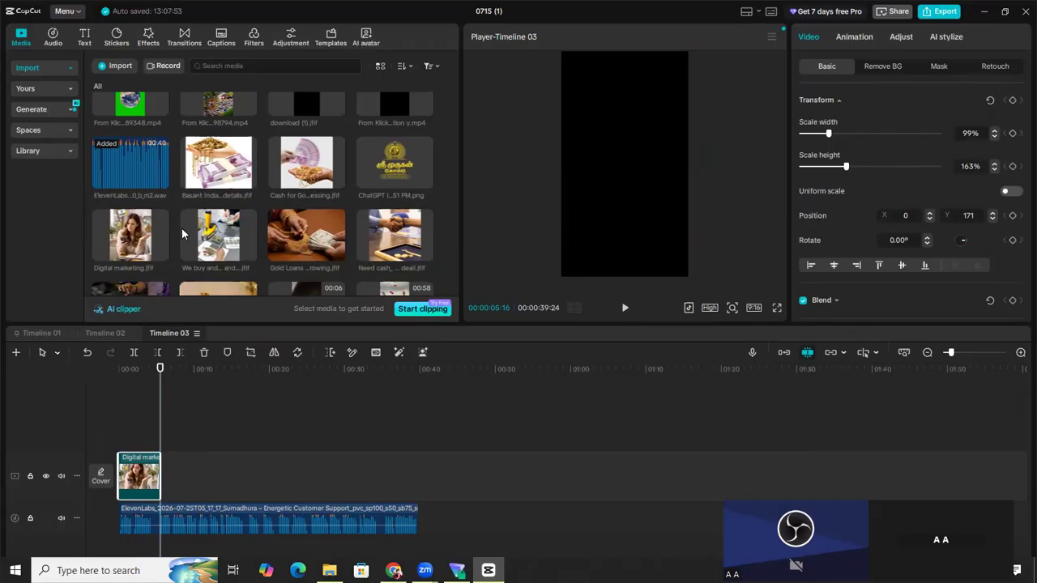
pyautogui.scroll(2, 181, 235)
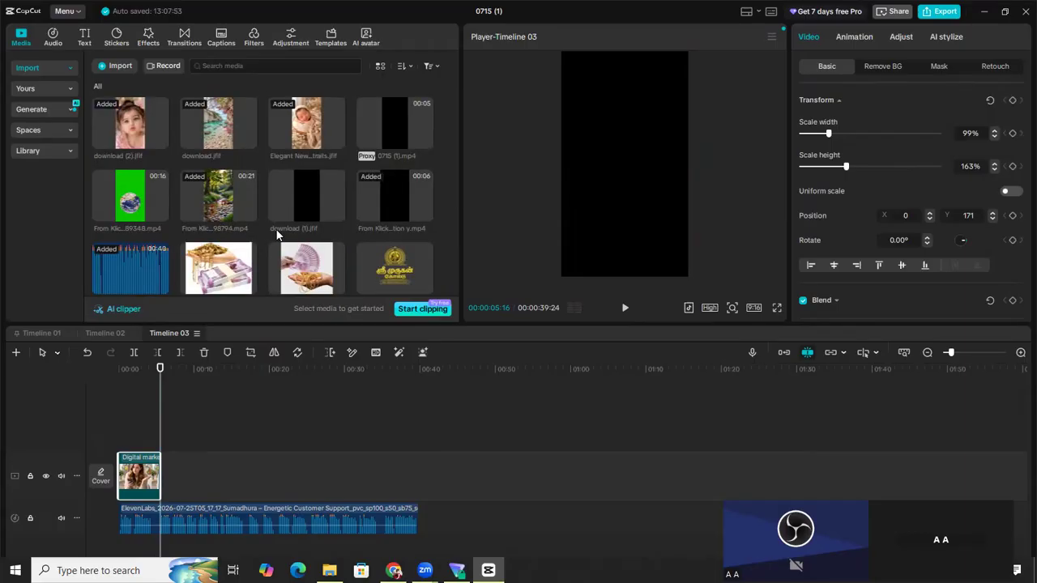
pyautogui.scroll(-2, 234, 193)
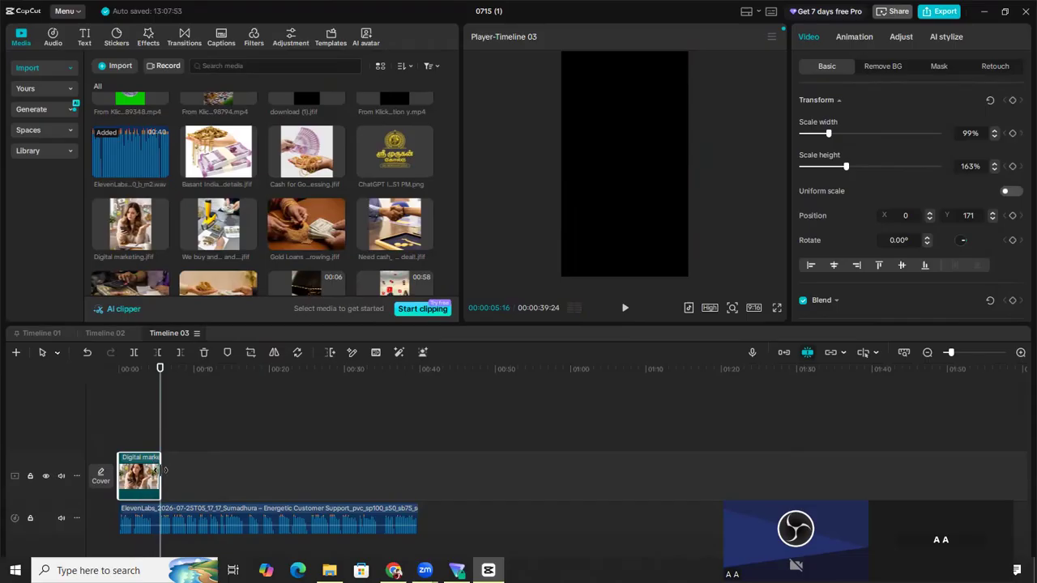
pyautogui.moveTo(164, 473); pyautogui.dragTo(151, 473)
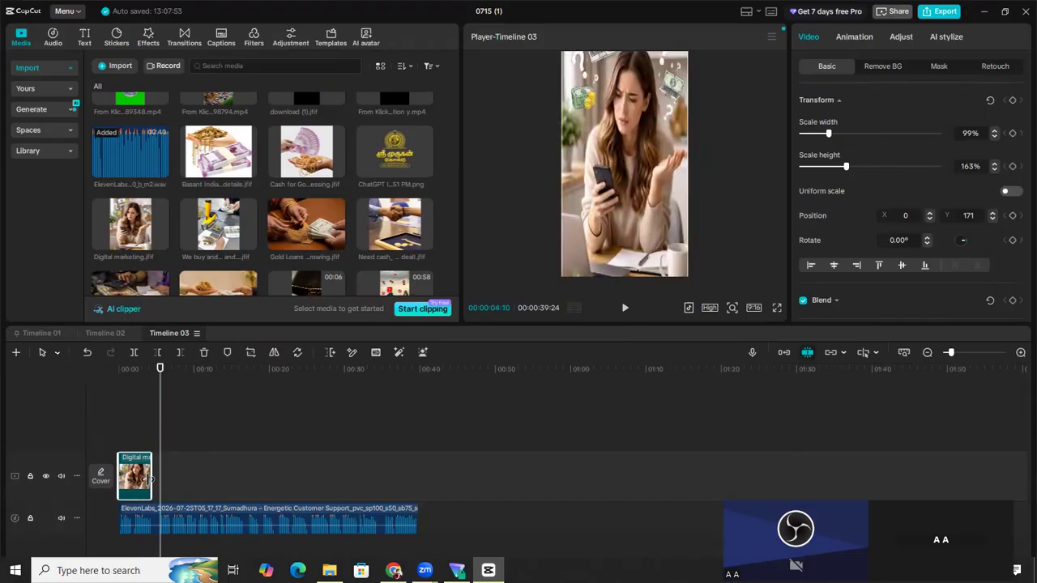
pyautogui.click(152, 390)
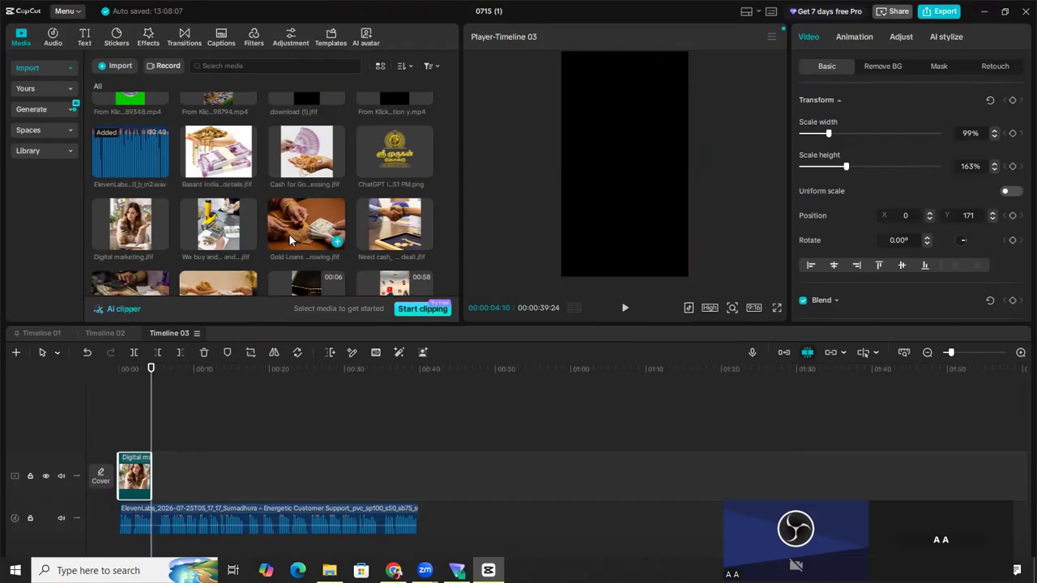
pyautogui.click(338, 244)
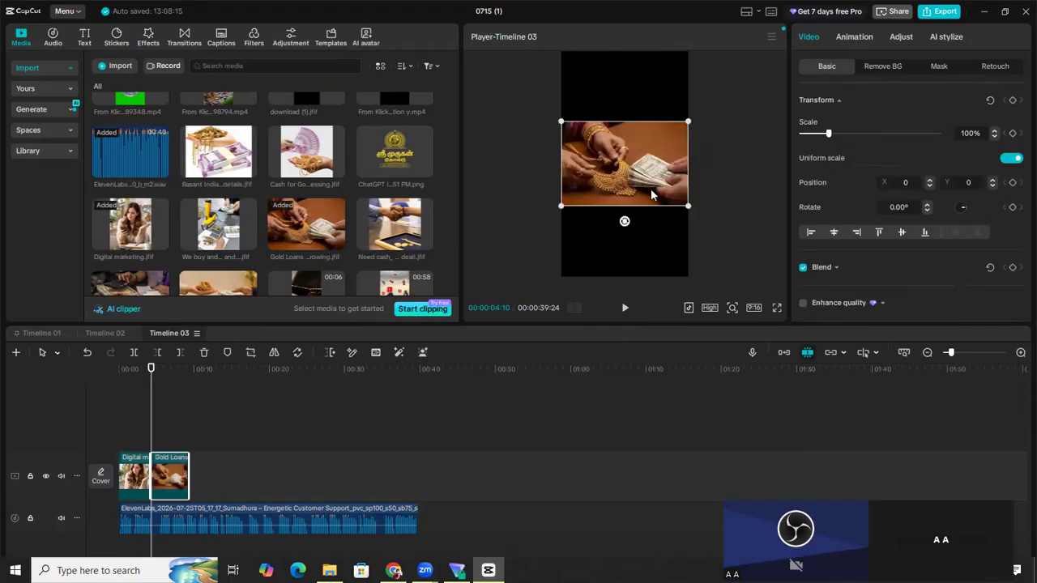
pyautogui.moveTo(653, 123); pyautogui.dragTo(653, 51)
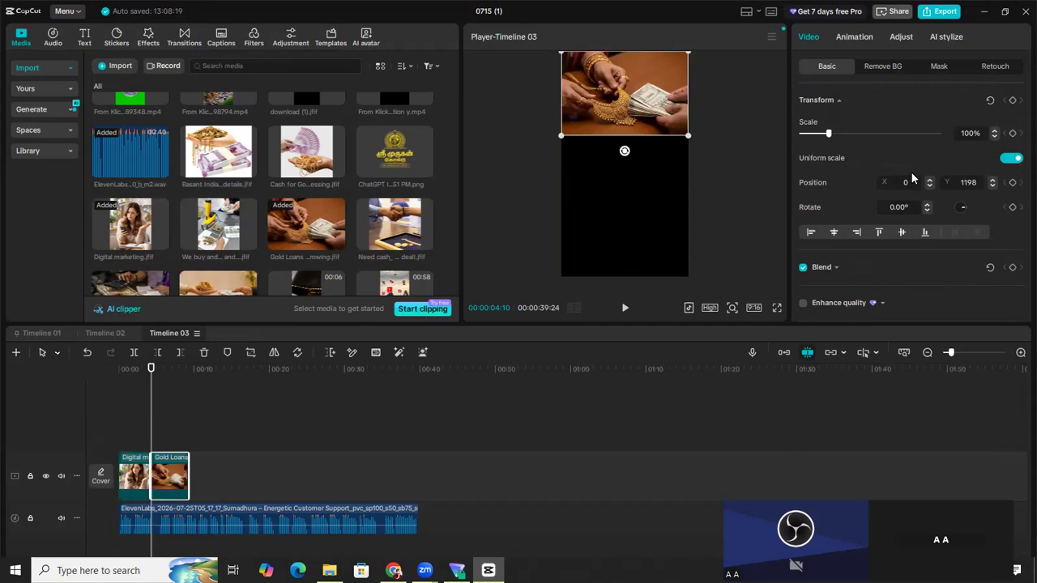
pyautogui.moveTo(834, 166); pyautogui.dragTo(845, 165)
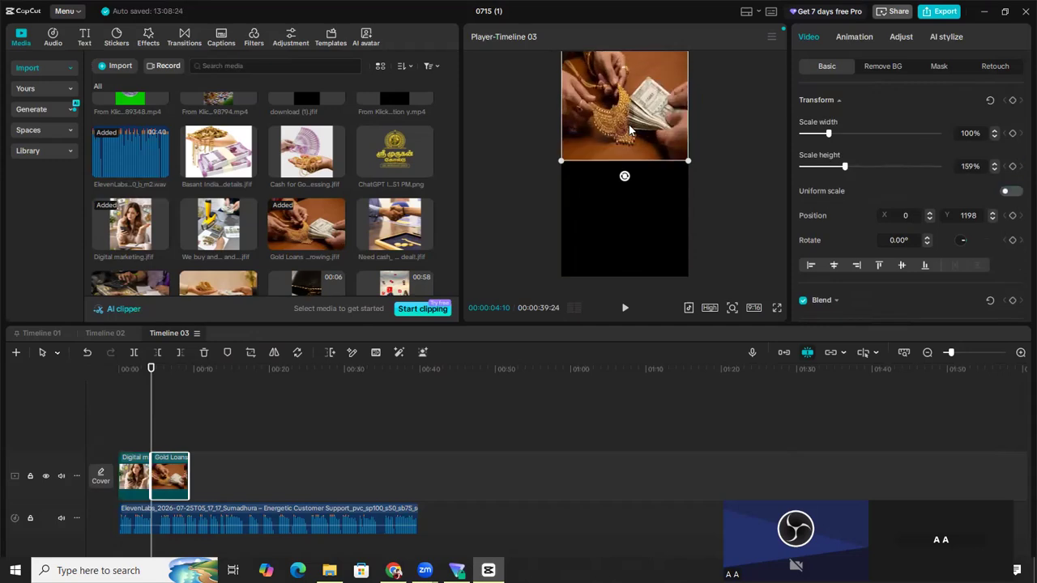
pyautogui.moveTo(626, 148); pyautogui.dragTo(626, 174)
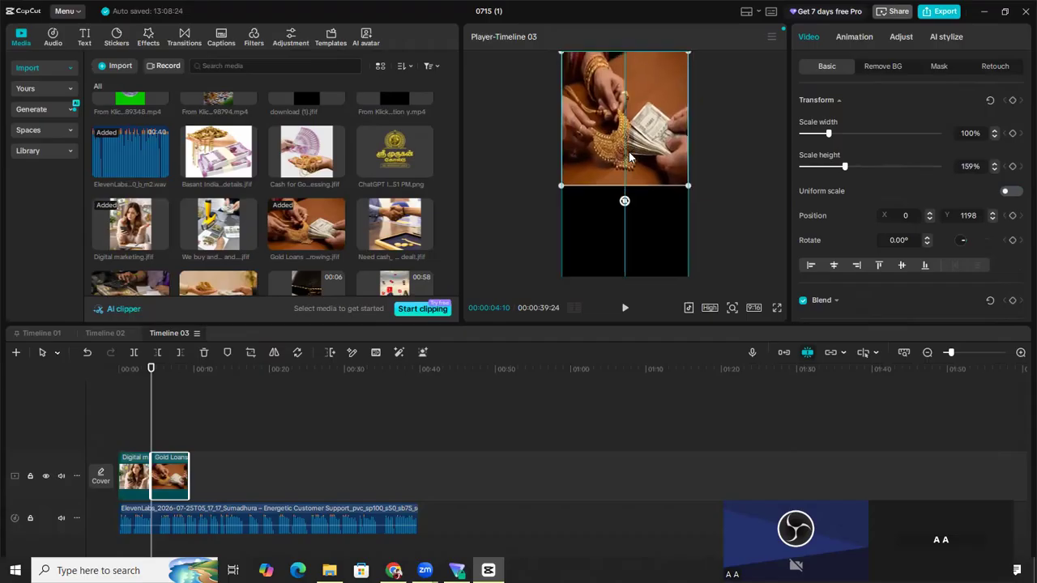
pyautogui.click(995, 164)
pyautogui.click(995, 164)
pyautogui.click(995, 163)
pyautogui.click(996, 164)
pyautogui.click(995, 164)
pyautogui.click(995, 164)
pyautogui.moveTo(848, 167); pyautogui.dragTo(922, 174)
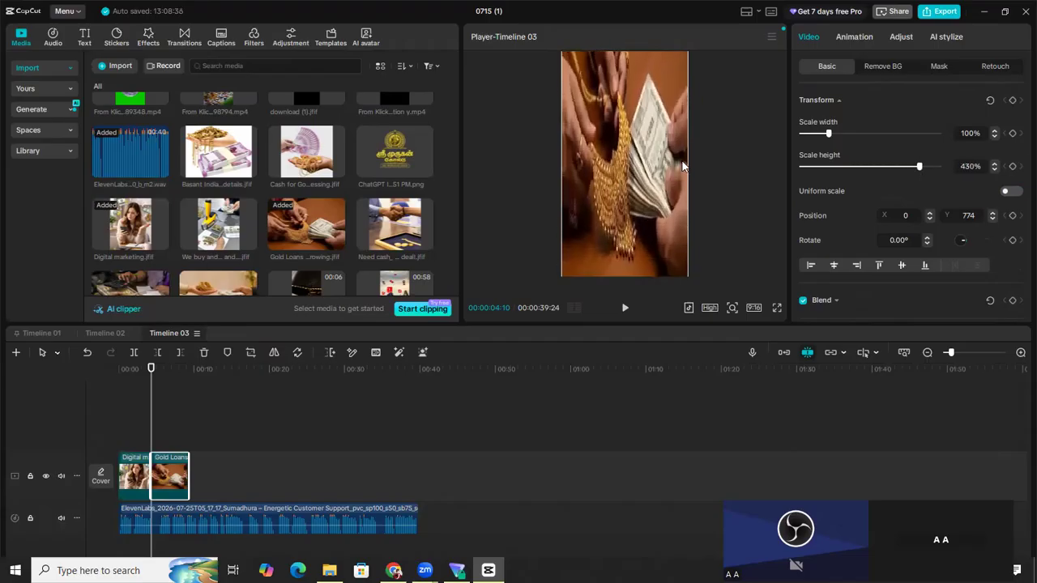
pyautogui.moveTo(681, 162); pyautogui.dragTo(680, 171)
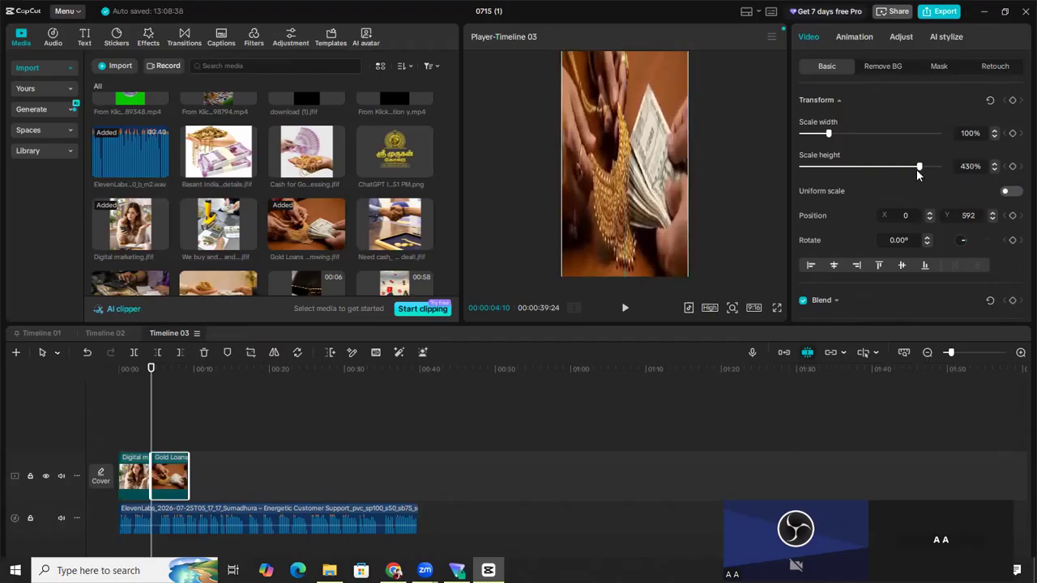
pyautogui.moveTo(918, 168); pyautogui.dragTo(845, 187)
pyautogui.moveTo(603, 117); pyautogui.dragTo(602, 97)
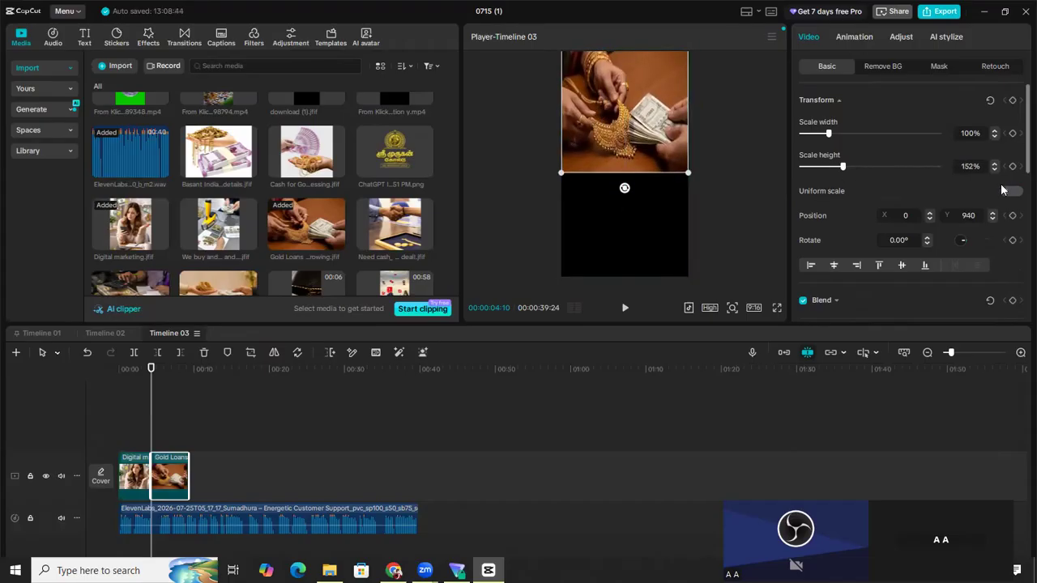
pyautogui.click(1005, 192)
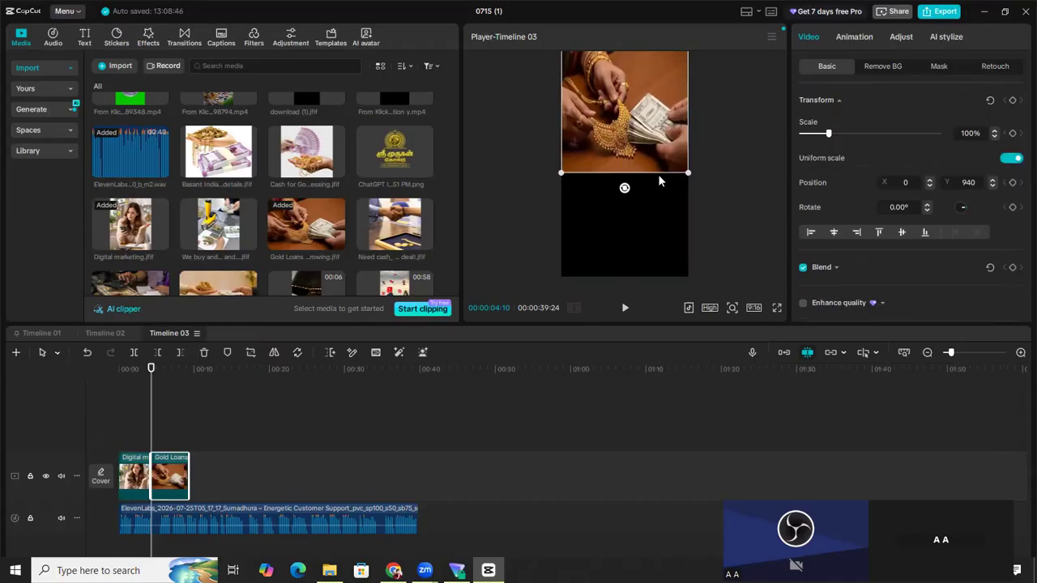
pyautogui.moveTo(689, 173); pyautogui.dragTo(636, 166)
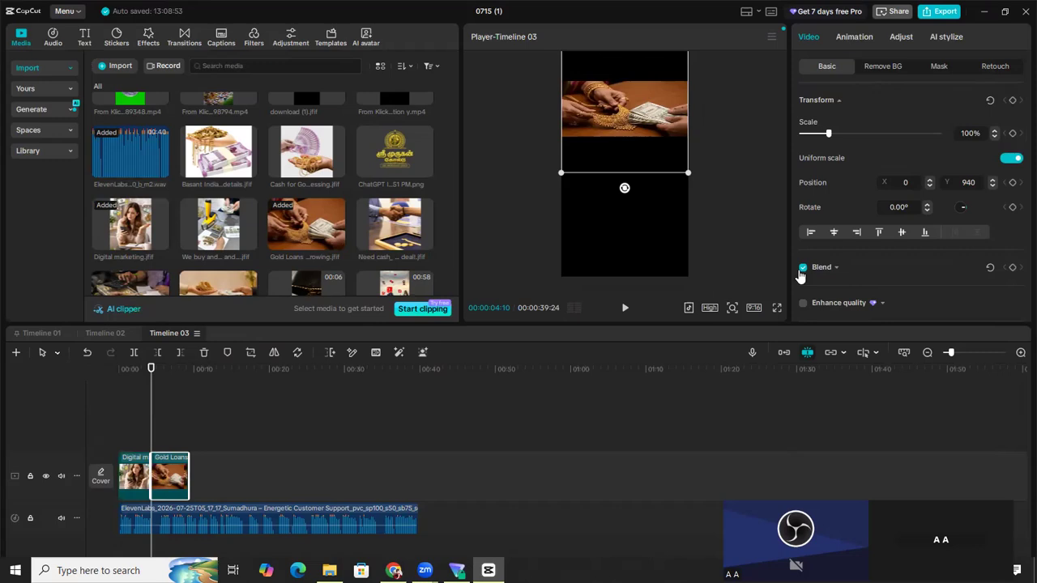
pyautogui.press('Delete')
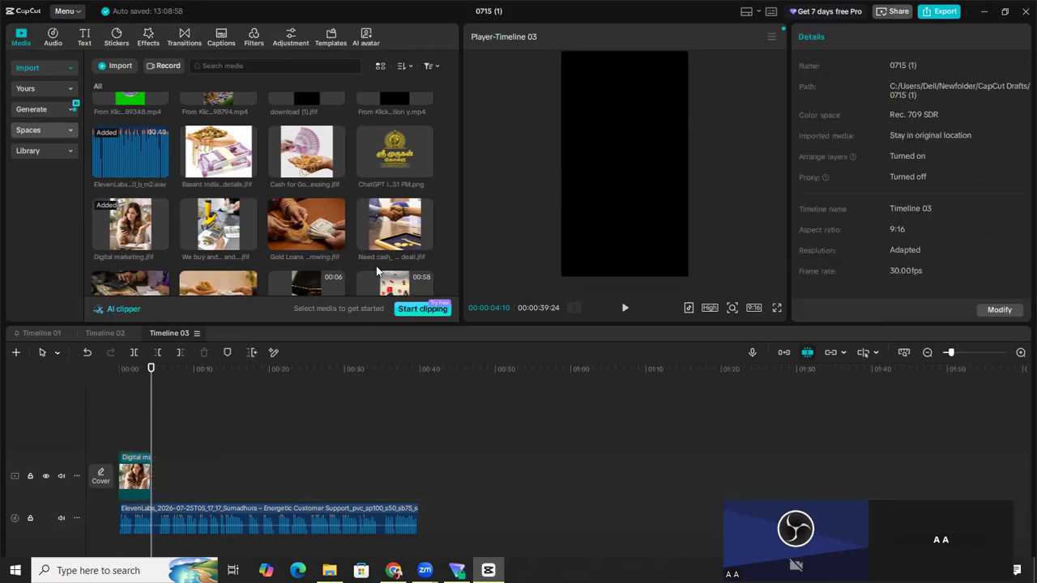
# Add the "Gold Loans" image at 00:00:04:10, scaled to 115% in the frame's upper half, and overlay the "Basant India" image in the lower half.
pyautogui.click(337, 243)
pyautogui.moveTo(641, 190); pyautogui.dragTo(690, 157)
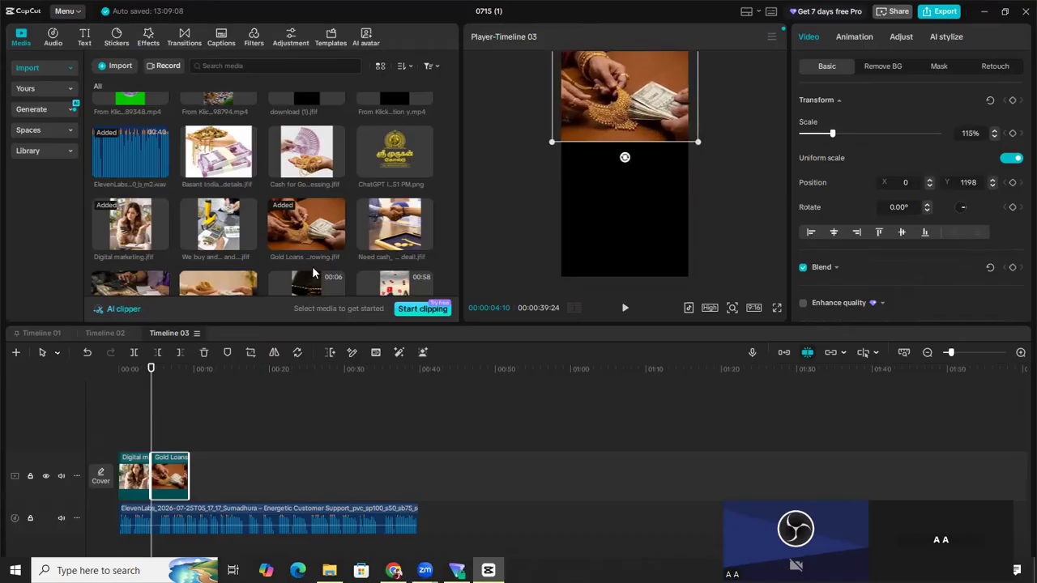
pyautogui.click(247, 168)
pyautogui.moveTo(647, 198); pyautogui.dragTo(640, 258)
# Enlarge the "Gold Loans" image to 141% and align its upper edge with the top of the video frame.
pyautogui.click(620, 126)
pyautogui.moveTo(690, 147); pyautogui.dragTo(702, 161)
pyautogui.moveTo(666, 118); pyautogui.dragTo(666, 146)
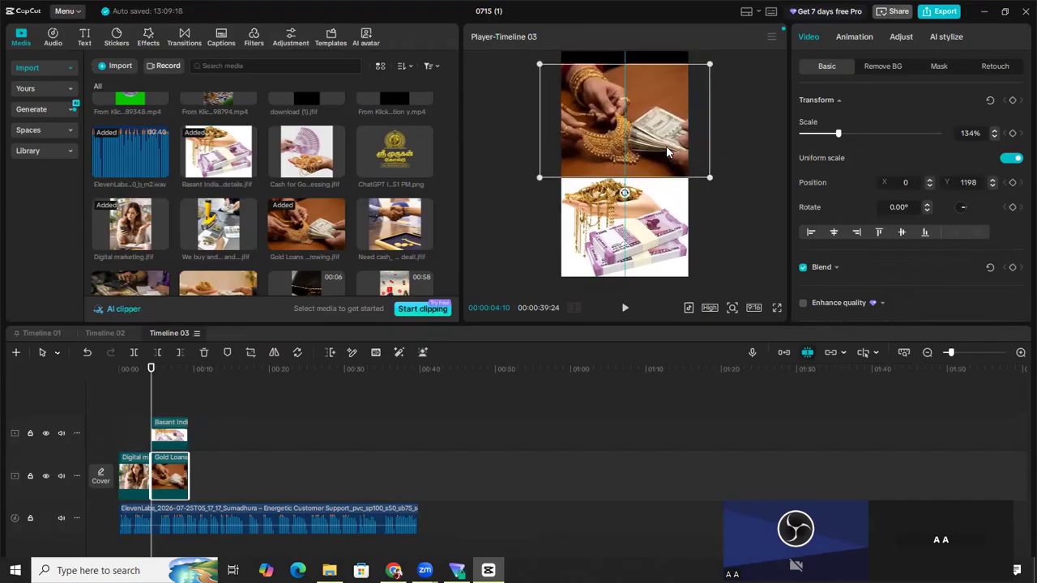
pyautogui.moveTo(708, 61); pyautogui.dragTo(662, 61)
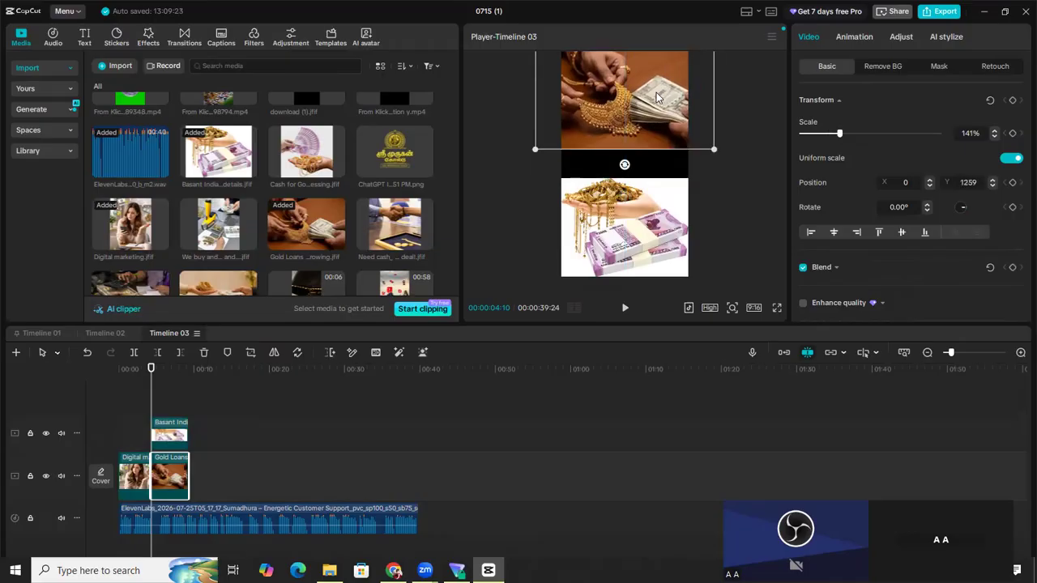
pyautogui.moveTo(660, 98); pyautogui.dragTo(658, 116)
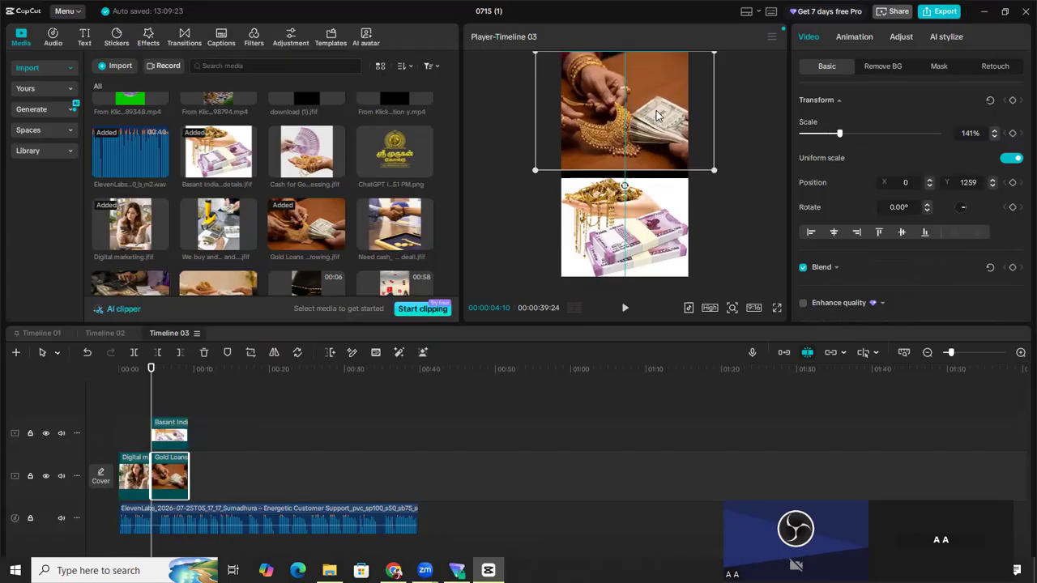
# Enlarge the "Basant India" image until its upper edge meets the lower edge of the "Gold Loans" image.
pyautogui.click(657, 217)
pyautogui.moveTo(687, 176); pyautogui.dragTo(694, 156)
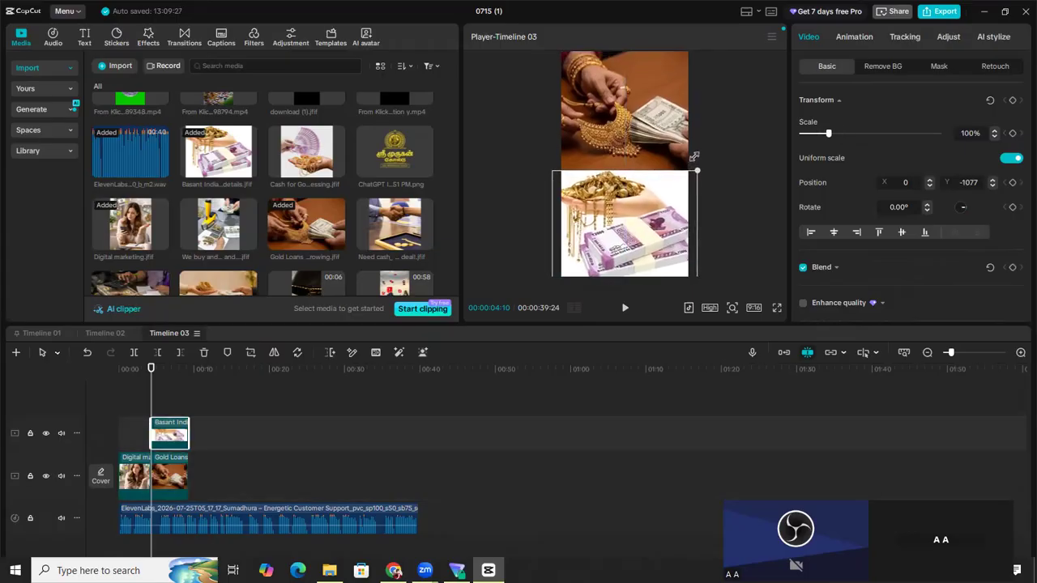
pyautogui.click(720, 153)
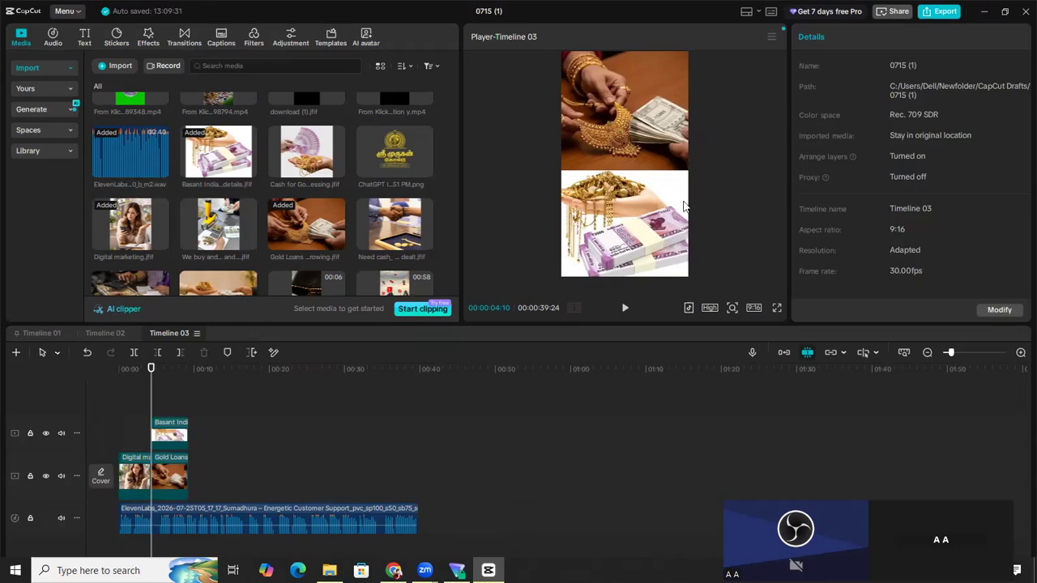
# Try a rectangle mask of about 522 × 503 on the "Gold Loans" image, stretched to cover the frame's upper half.
pyautogui.click(569, 118)
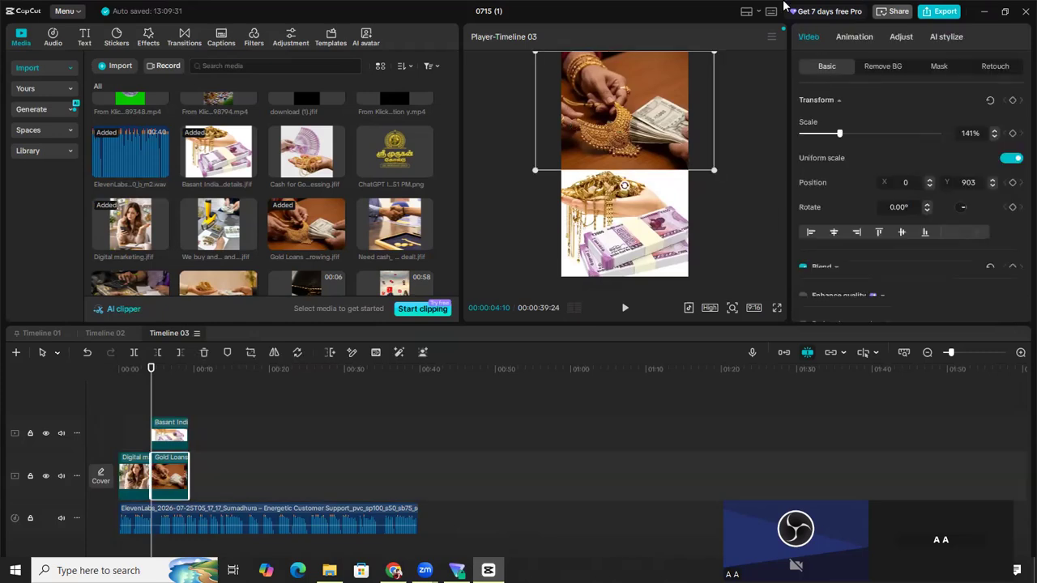
pyautogui.click(930, 68)
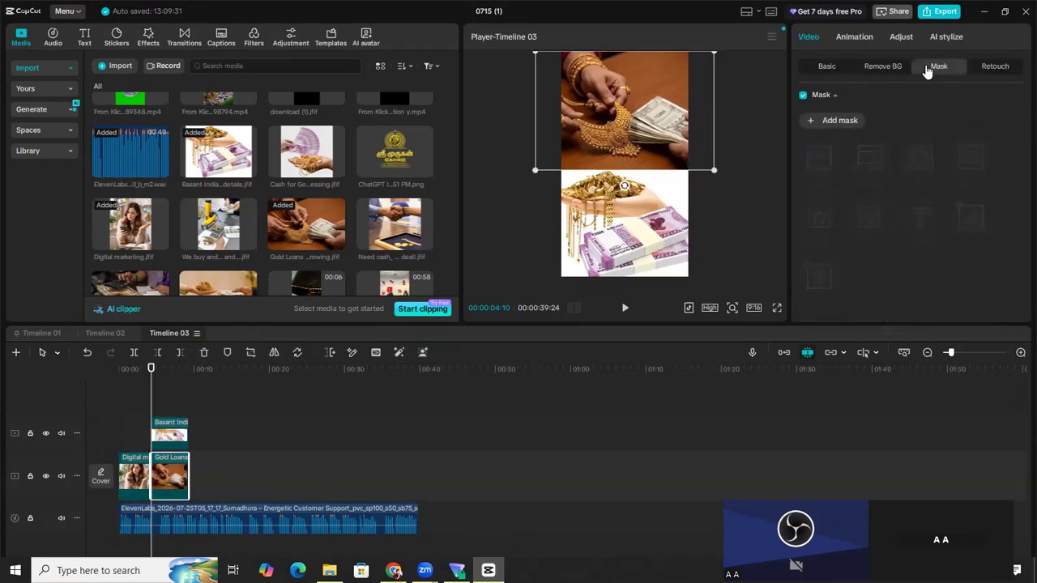
pyautogui.click(841, 122)
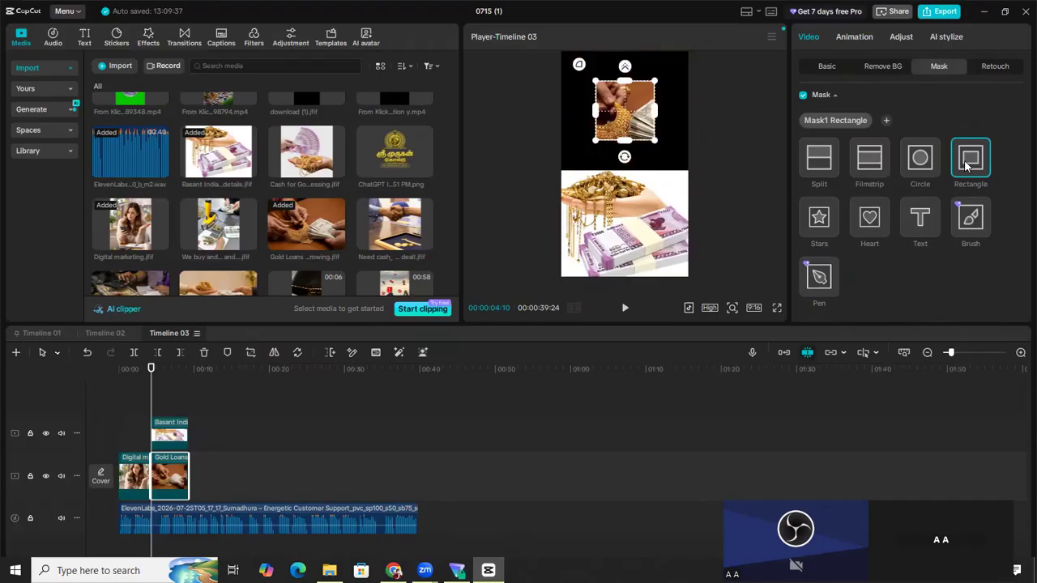
pyautogui.moveTo(657, 118); pyautogui.dragTo(711, 117)
pyautogui.moveTo(625, 77); pyautogui.dragTo(624, 38)
pyautogui.moveTo(686, 99); pyautogui.dragTo(705, 143)
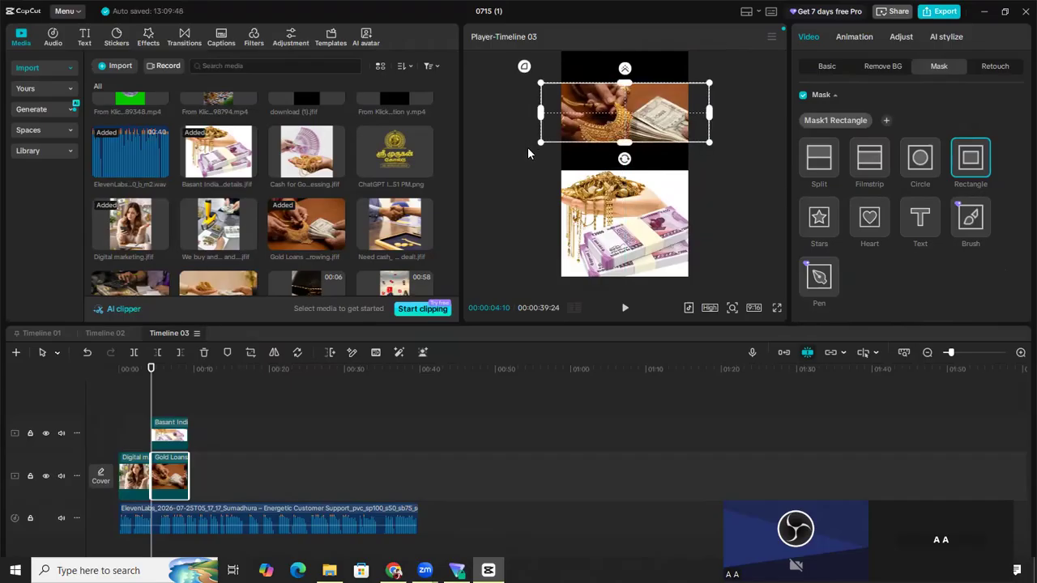
pyautogui.moveTo(545, 115); pyautogui.dragTo(561, 113)
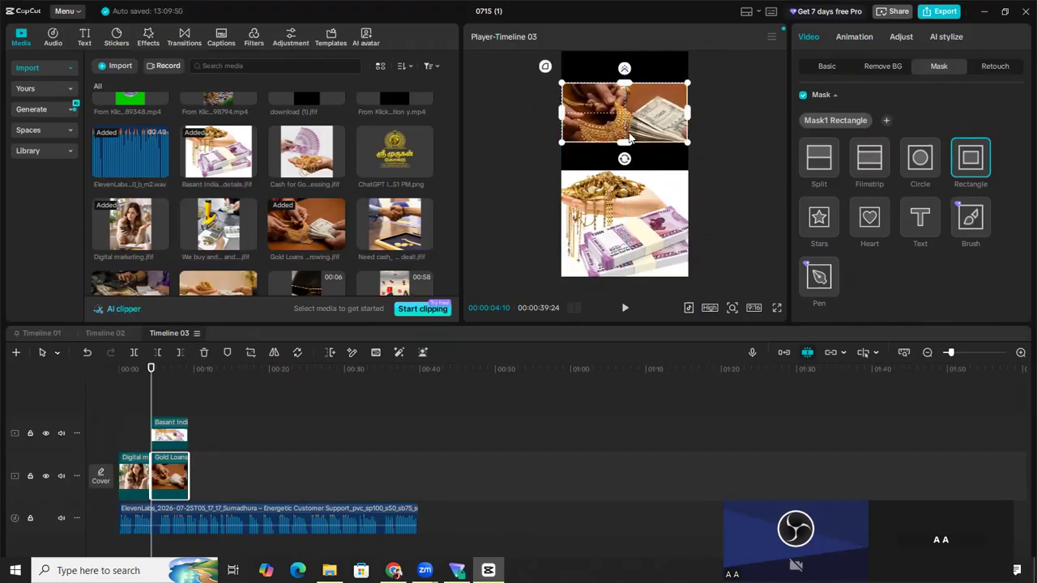
pyautogui.moveTo(625, 83); pyautogui.dragTo(623, 54)
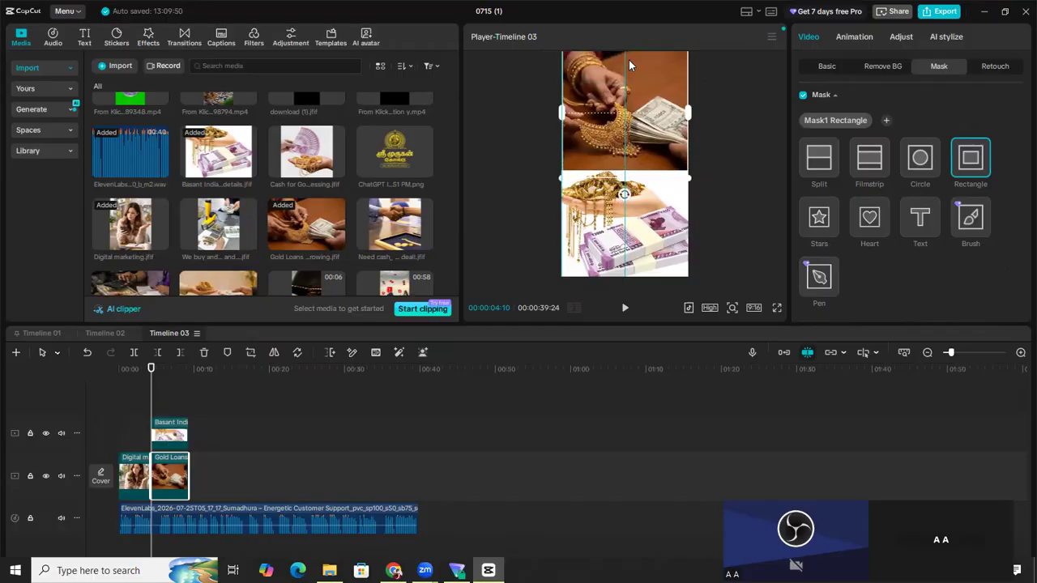
pyautogui.scroll(-4, 867, 196)
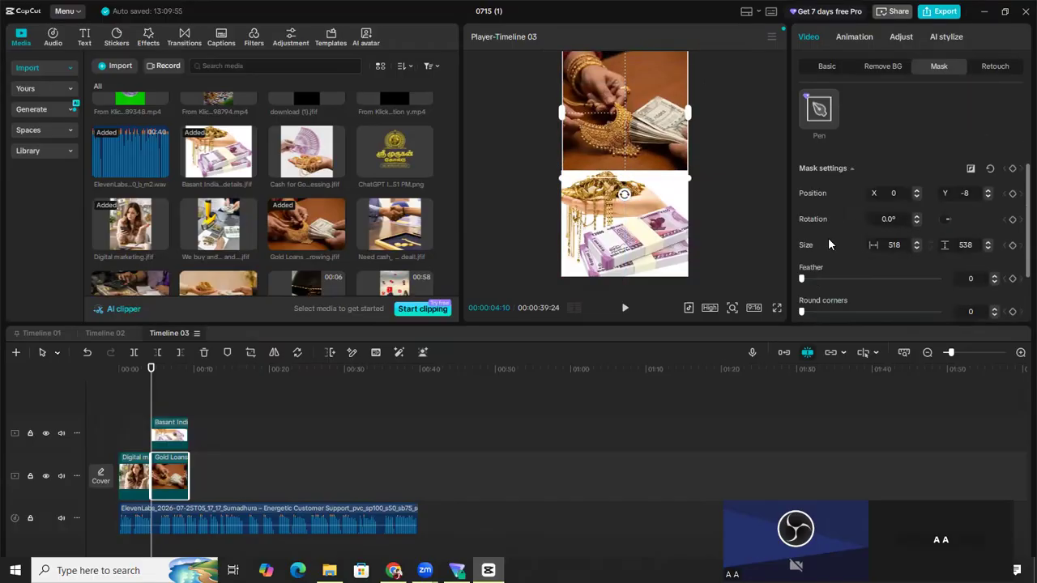
pyautogui.moveTo(826, 278)
pyautogui.mouseDown()
pyautogui.moveTo(839, 278)
pyautogui.moveTo(812, 280)
pyautogui.mouseUp()
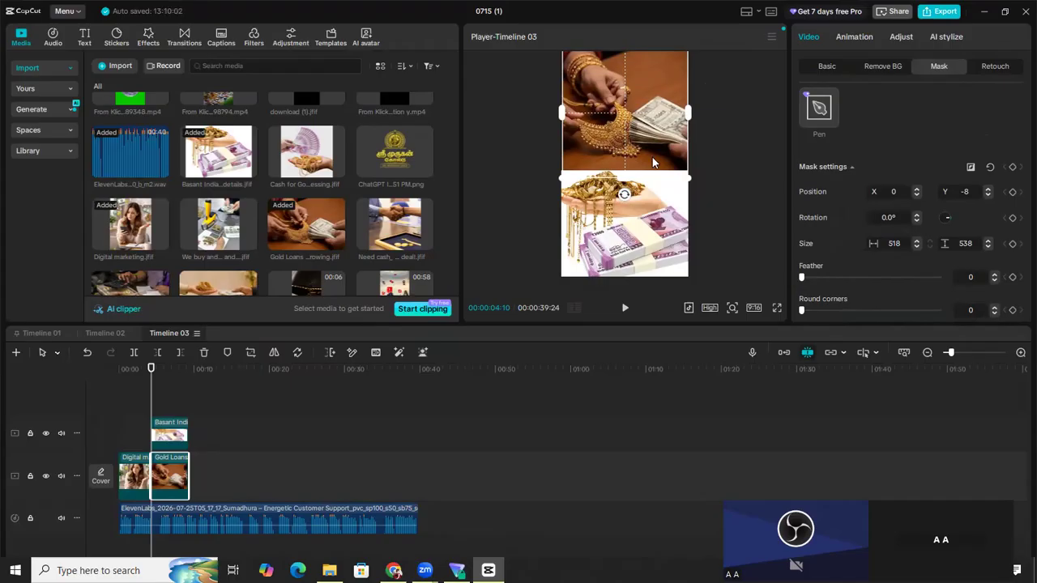
pyautogui.moveTo(688, 178); pyautogui.dragTo(625, 54)
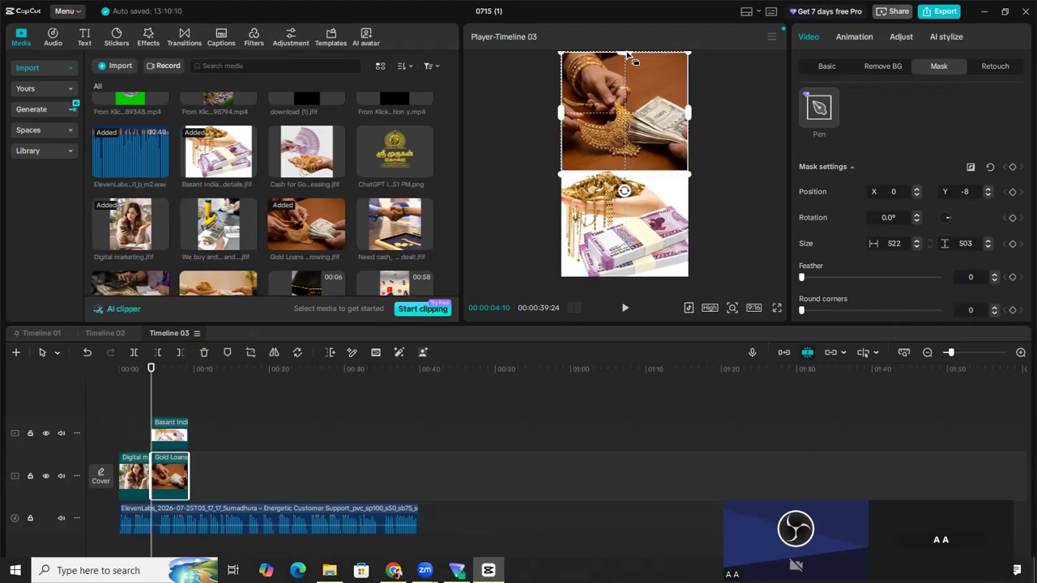
# Apply a Split mask to the "Gold Loans" image and move its dividing line down to the image's lower edge.
pyautogui.scroll(4, 882, 129)
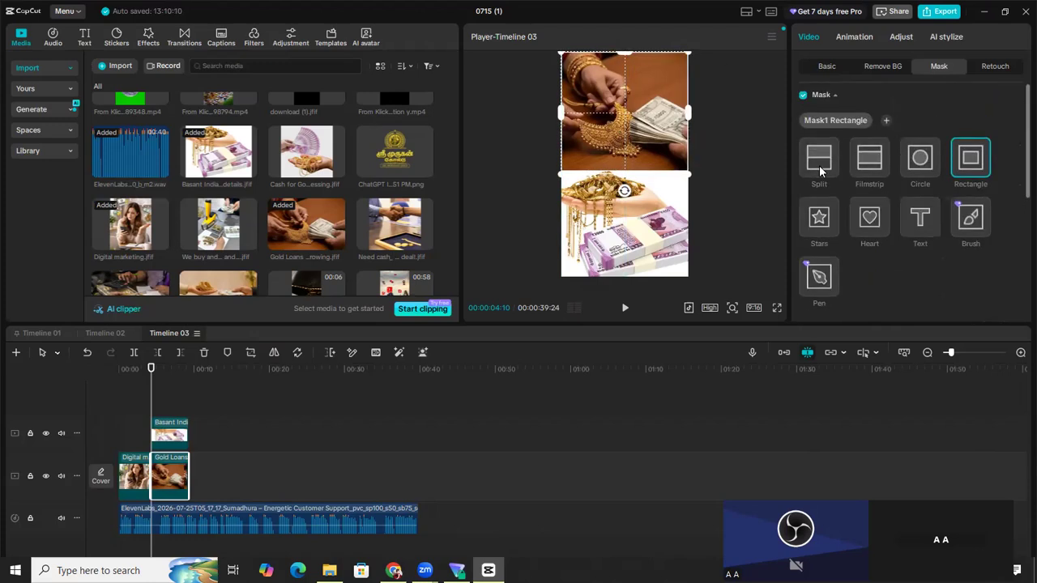
pyautogui.click(820, 167)
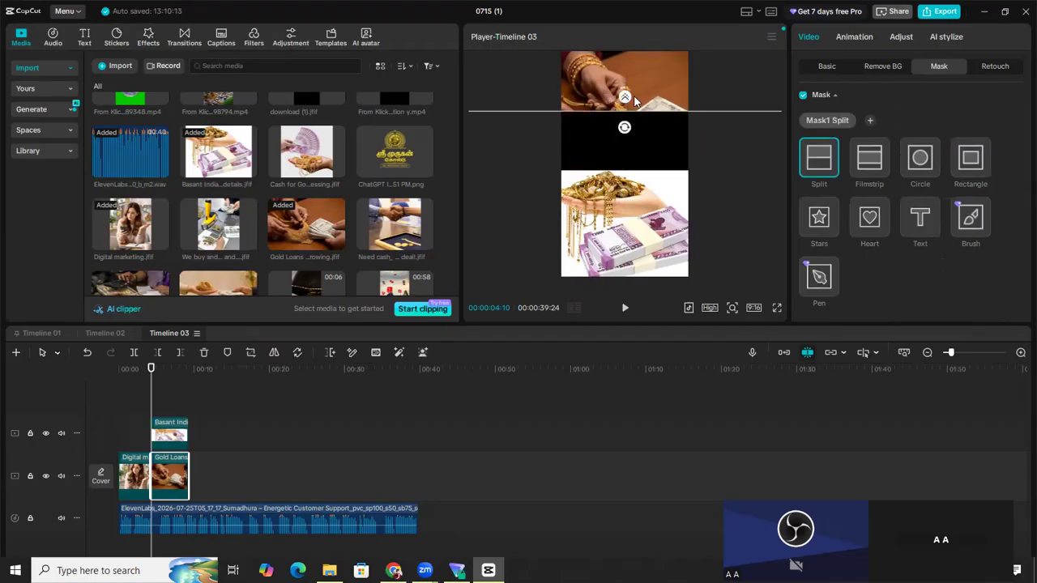
pyautogui.moveTo(619, 122); pyautogui.dragTo(630, 181)
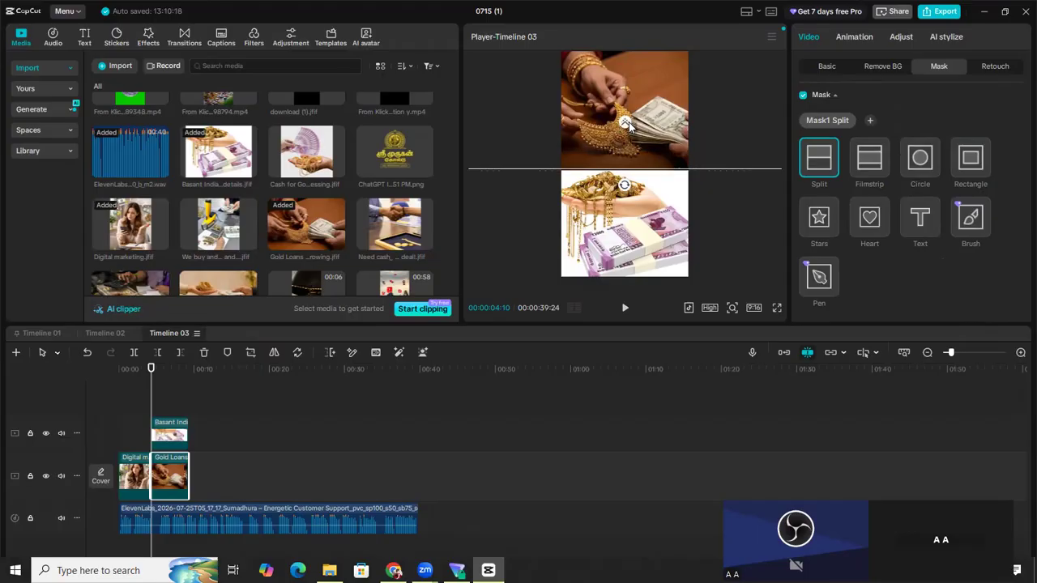
pyautogui.click(975, 172)
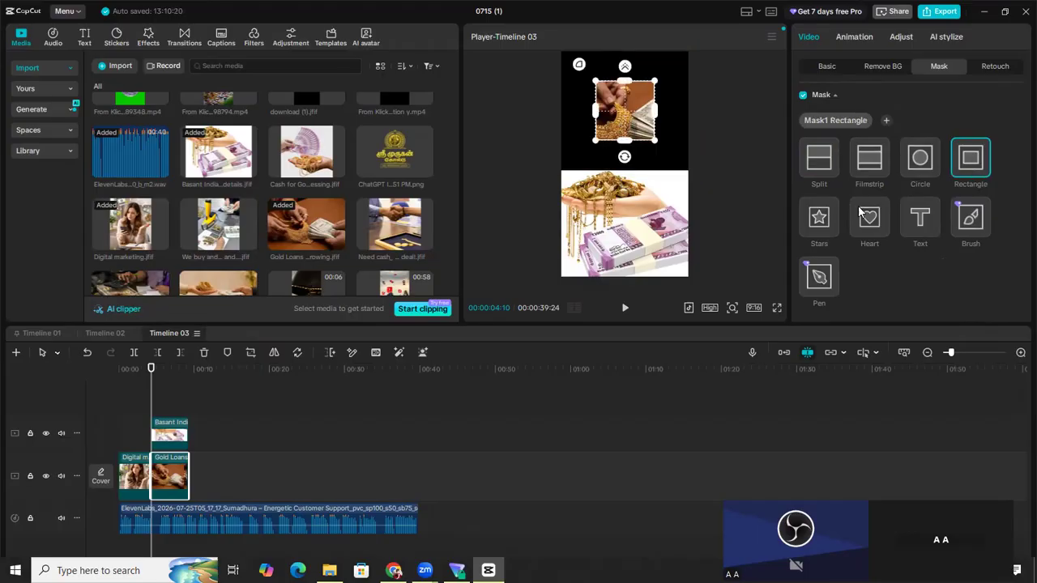
pyautogui.click(816, 164)
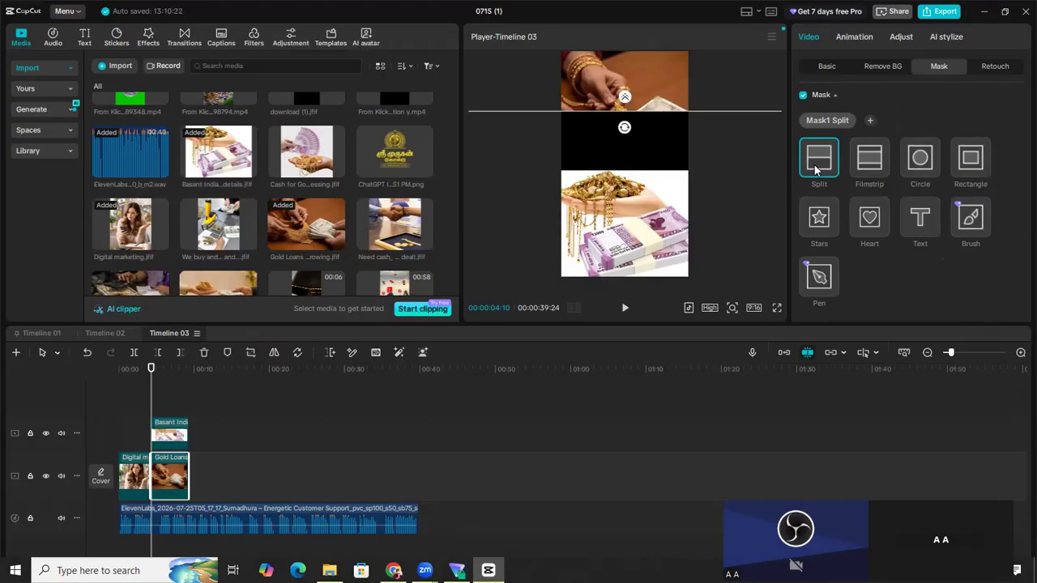
pyautogui.moveTo(622, 155); pyautogui.dragTo(619, 161)
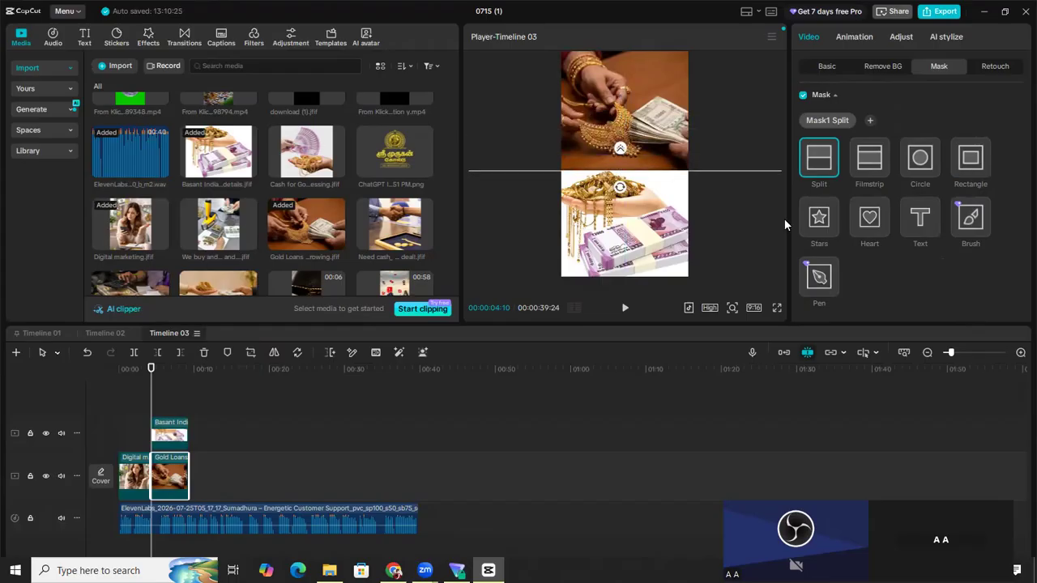
# Try a rectangle mask of about 458 × 352 on the "Basant India" image, stretched across the frame's lower half.
pyautogui.click(166, 436)
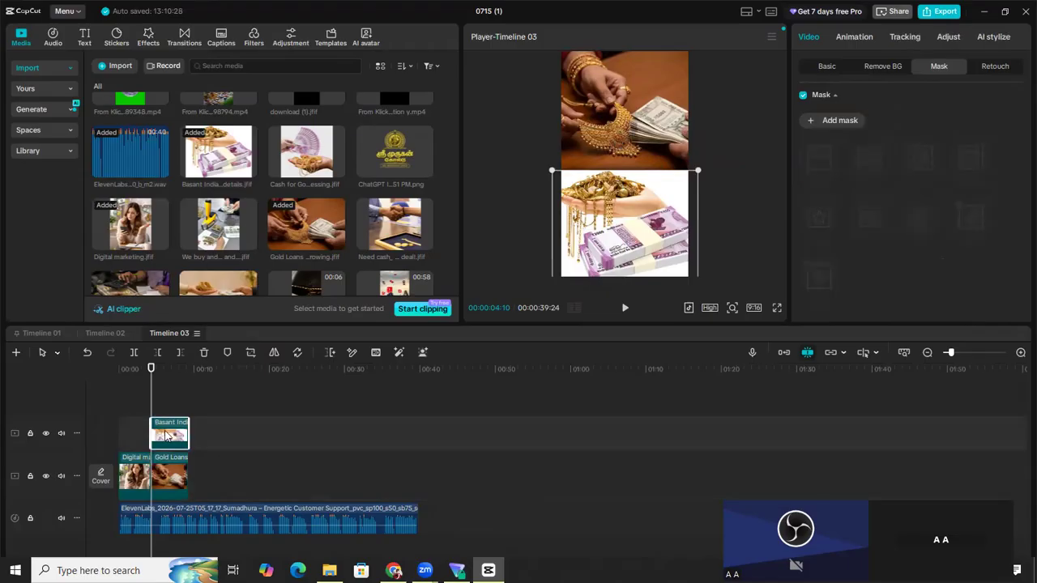
pyautogui.click(853, 123)
pyautogui.moveTo(633, 200)
pyautogui.mouseDown()
pyautogui.moveTo(631, 170)
pyautogui.moveTo(622, 194)
pyautogui.mouseUp()
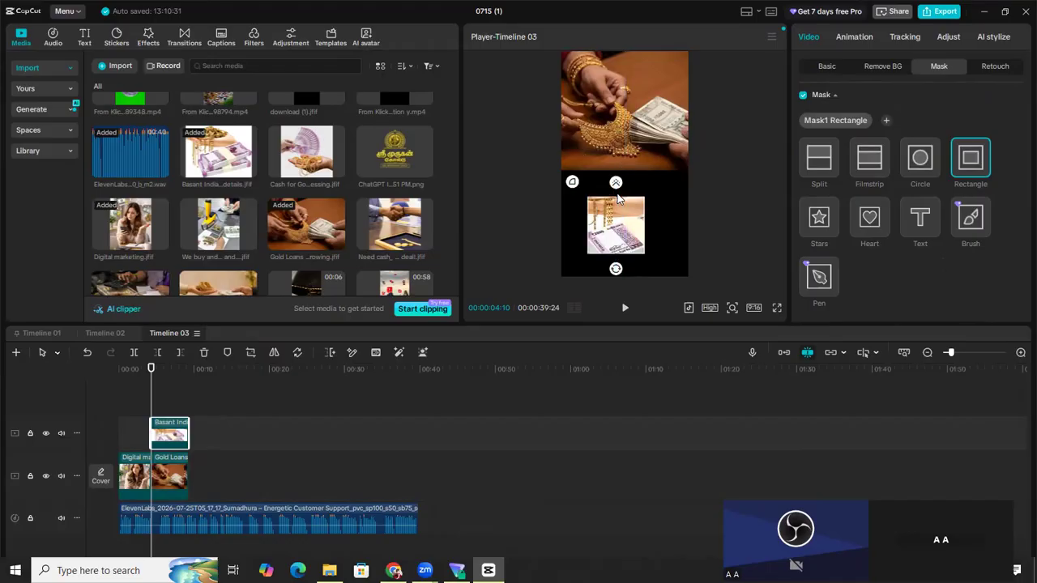
pyautogui.moveTo(647, 229); pyautogui.dragTo(699, 230)
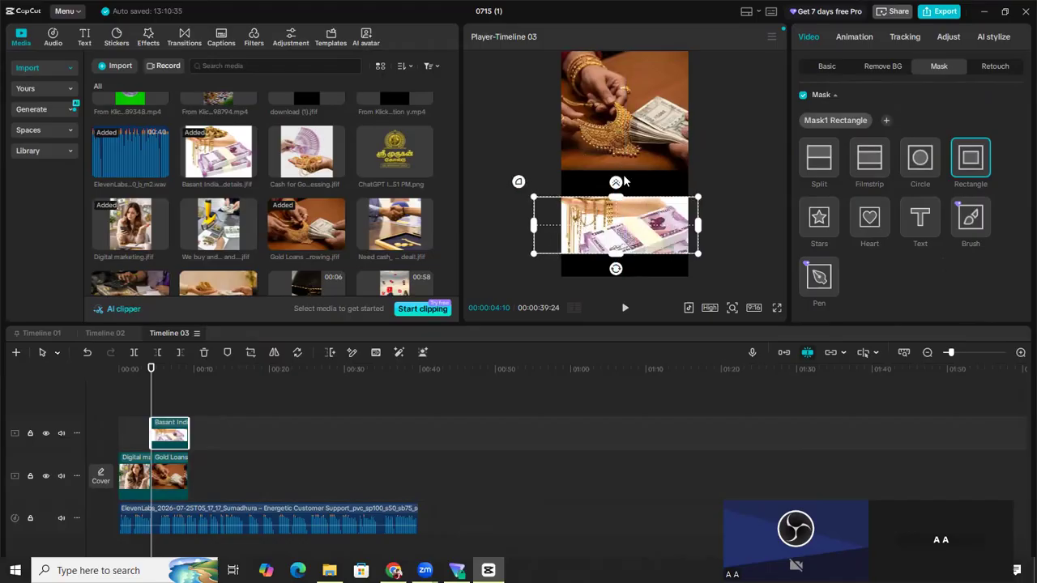
pyautogui.moveTo(534, 230); pyautogui.dragTo(561, 230)
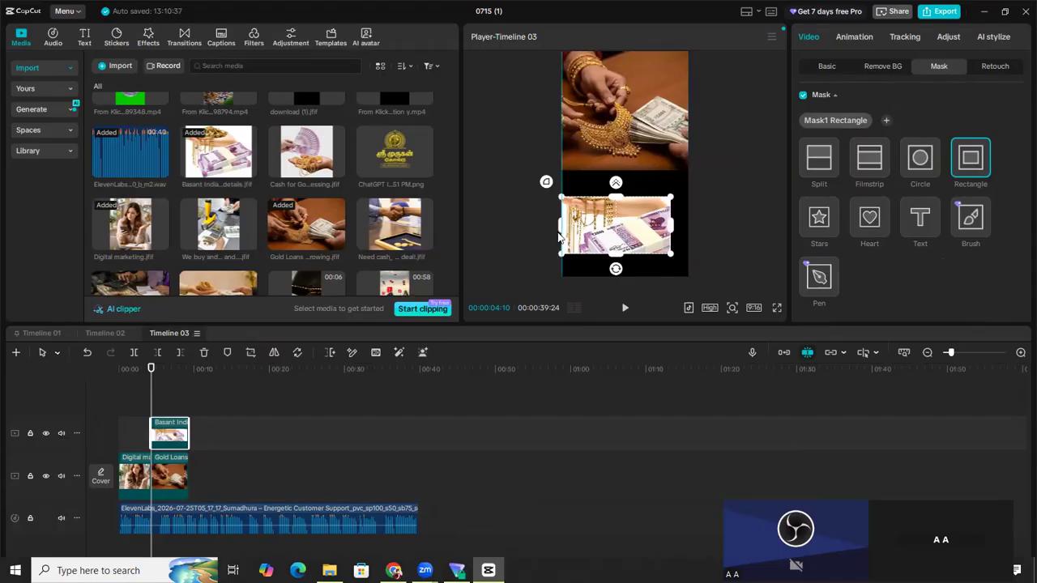
pyautogui.moveTo(672, 229); pyautogui.dragTo(615, 279)
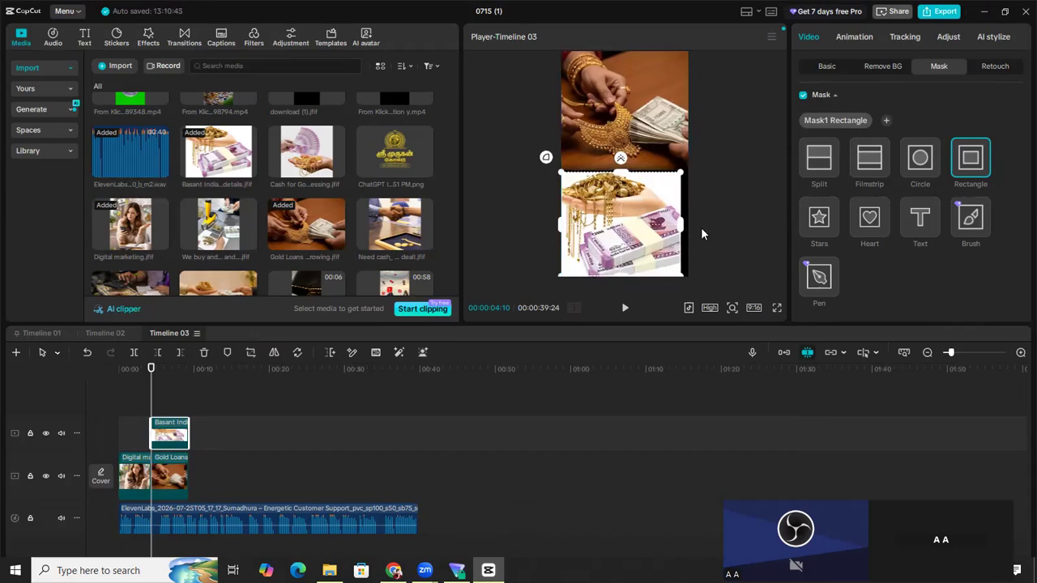
pyautogui.moveTo(681, 232); pyautogui.dragTo(691, 231)
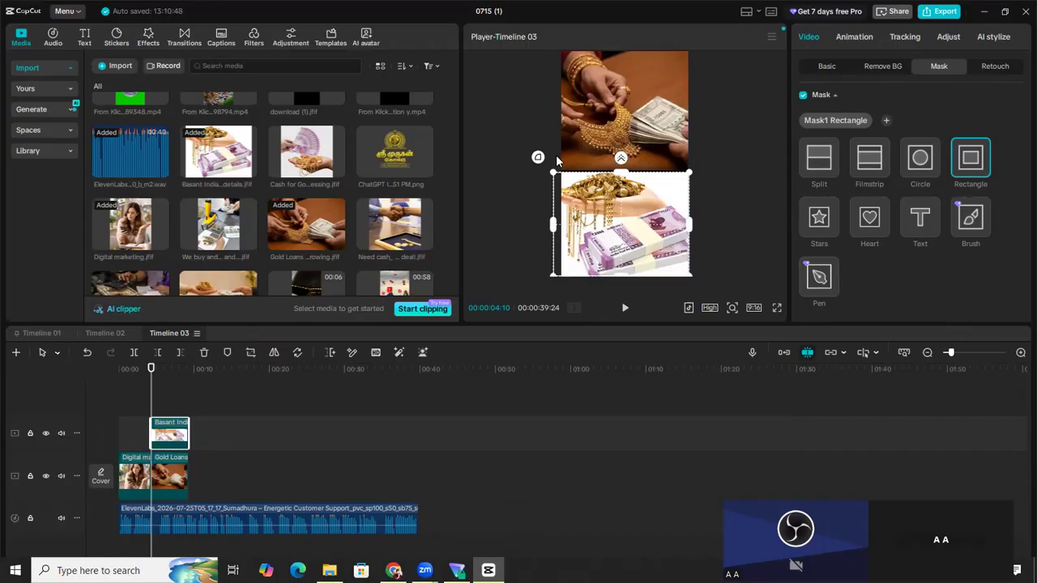
pyautogui.moveTo(558, 179); pyautogui.dragTo(556, 170)
pyautogui.moveTo(625, 175); pyautogui.dragTo(625, 171)
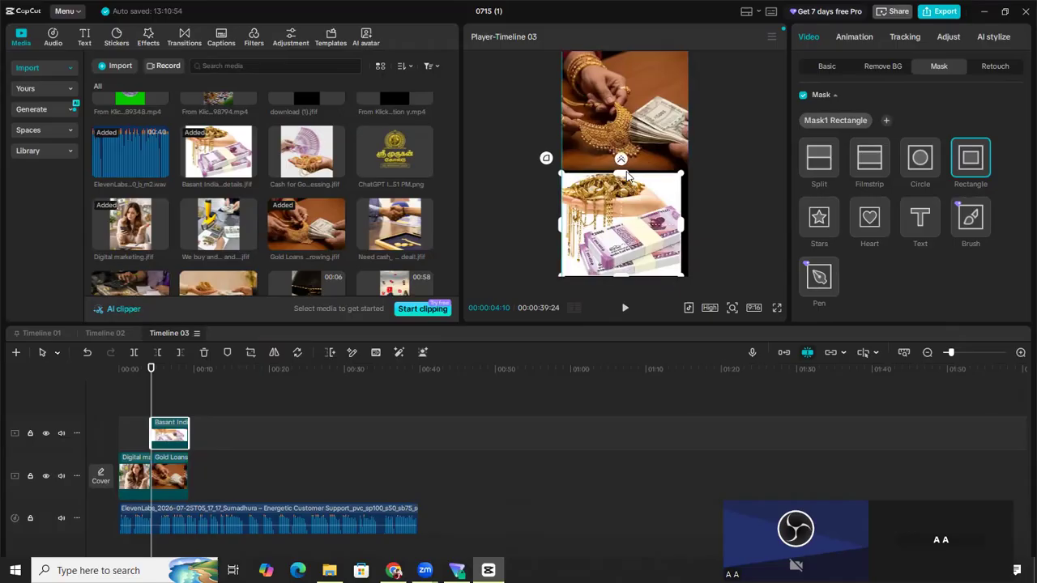
pyautogui.moveTo(685, 225); pyautogui.dragTo(690, 225)
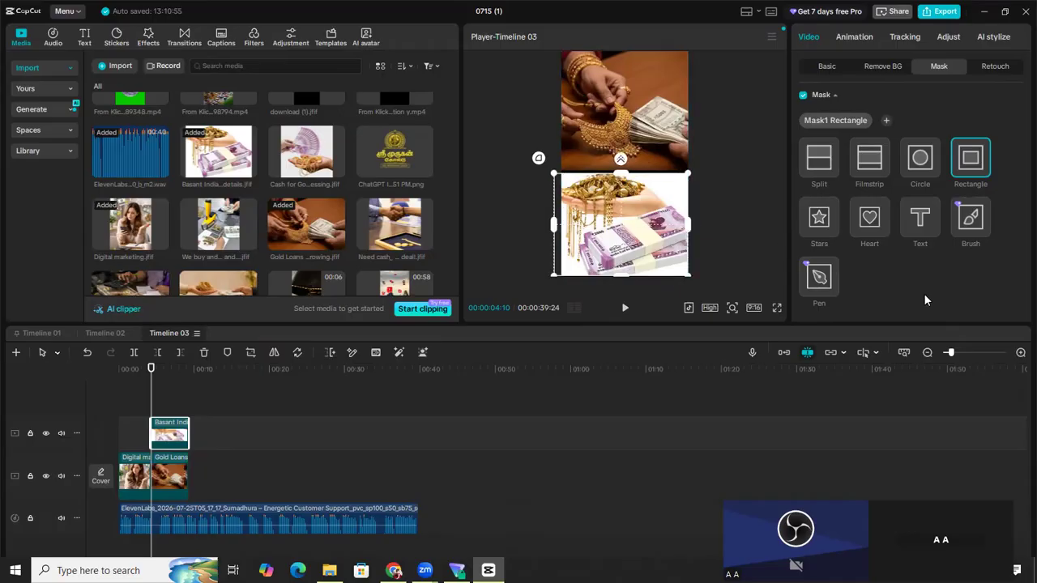
# Feather the "Basant India" rectangle mask by 62, then shrink it to about 377 × 289 and move it to X 1, Y 37.
pyautogui.scroll(-5, 939, 251)
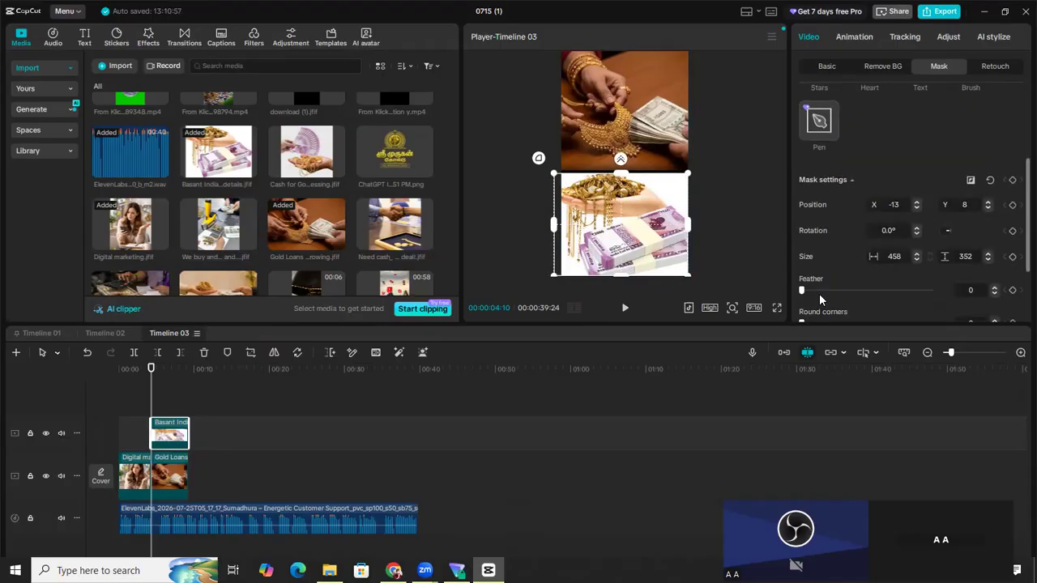
pyautogui.moveTo(803, 244); pyautogui.dragTo(842, 242)
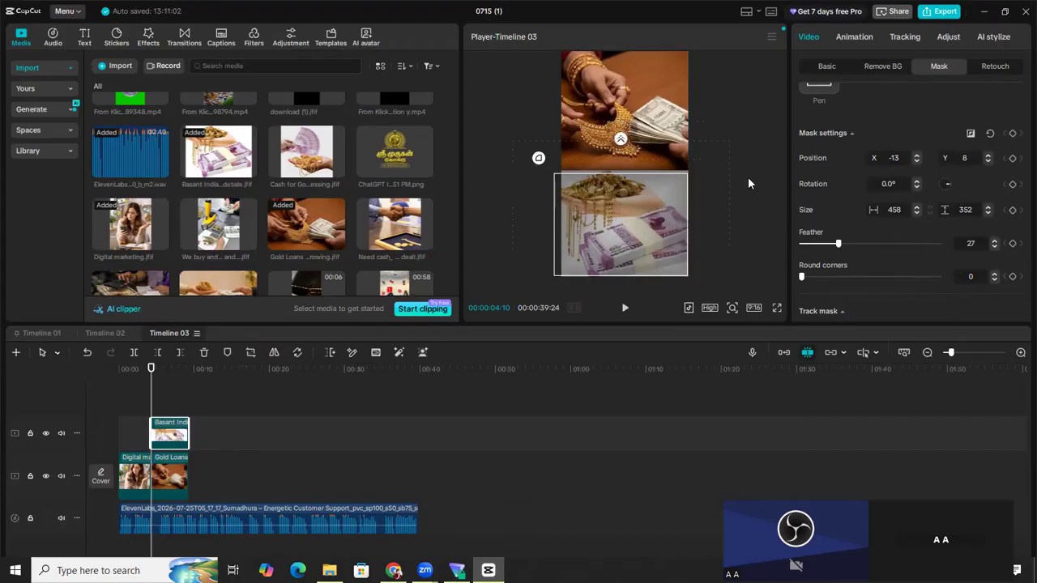
pyautogui.moveTo(838, 244); pyautogui.dragTo(887, 244)
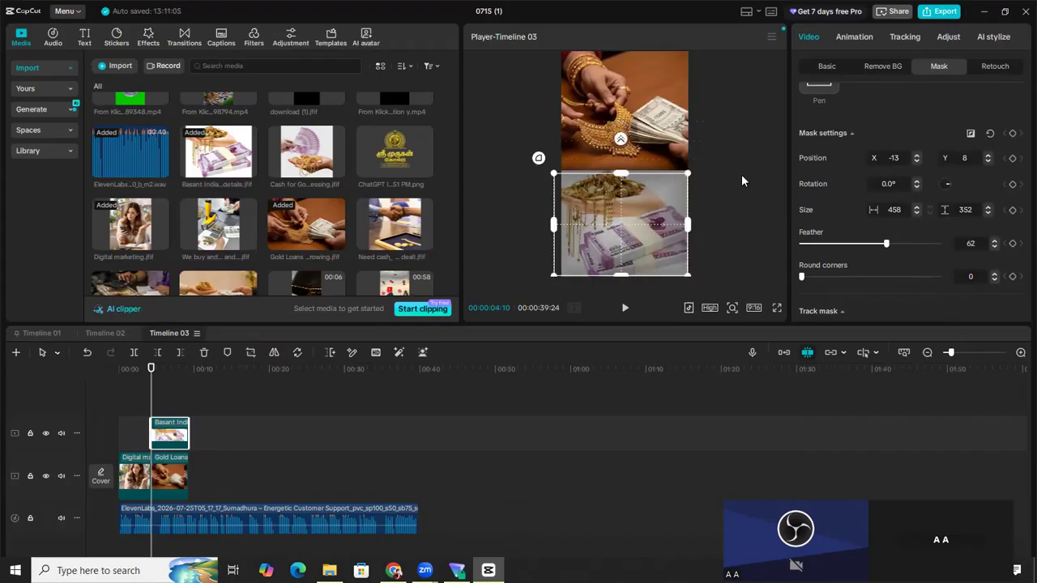
pyautogui.moveTo(557, 279); pyautogui.dragTo(567, 268)
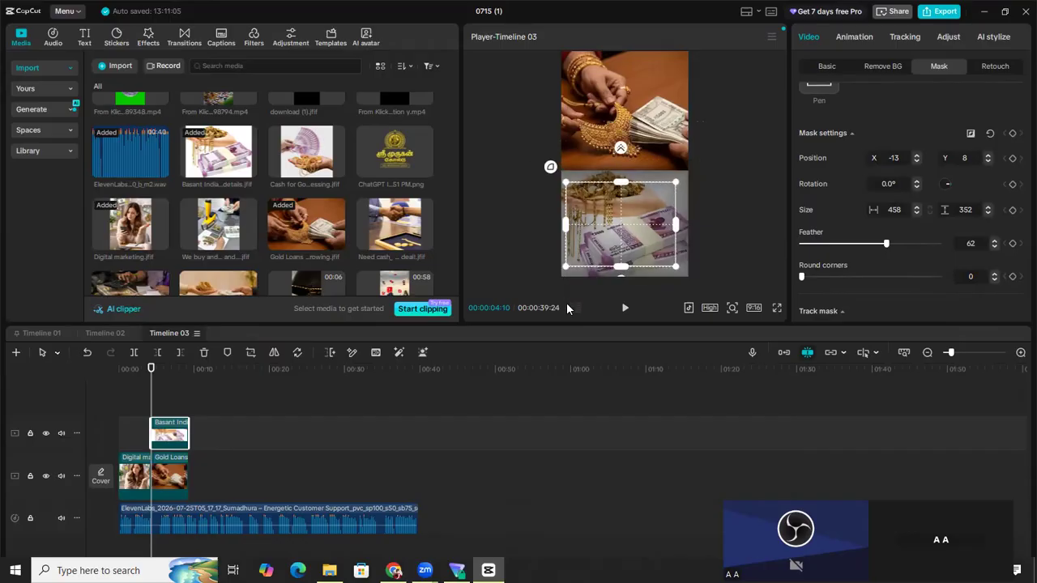
pyautogui.moveTo(655, 242); pyautogui.dragTo(660, 234)
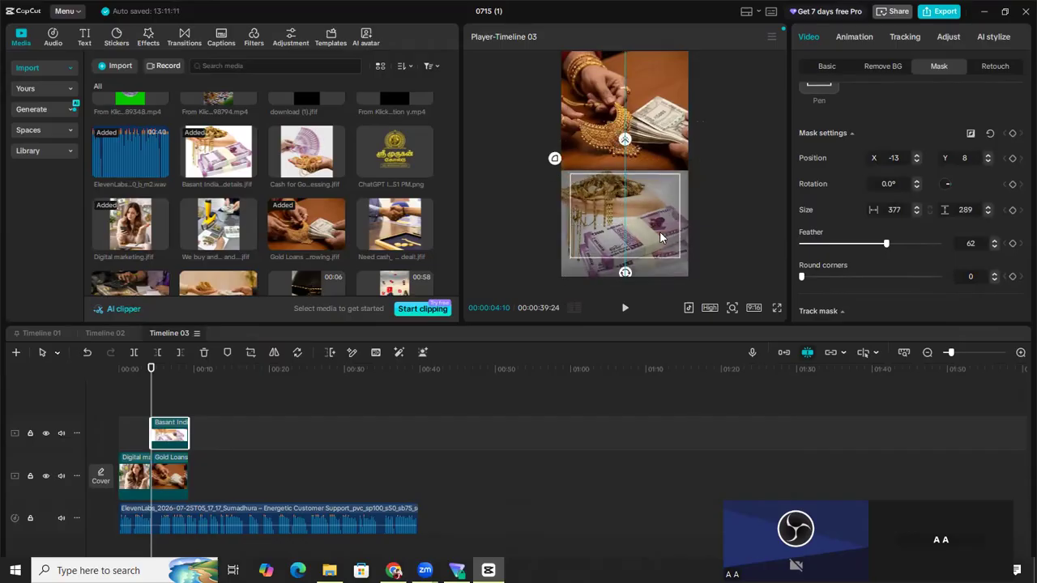
pyautogui.moveTo(731, 212); pyautogui.dragTo(732, 211)
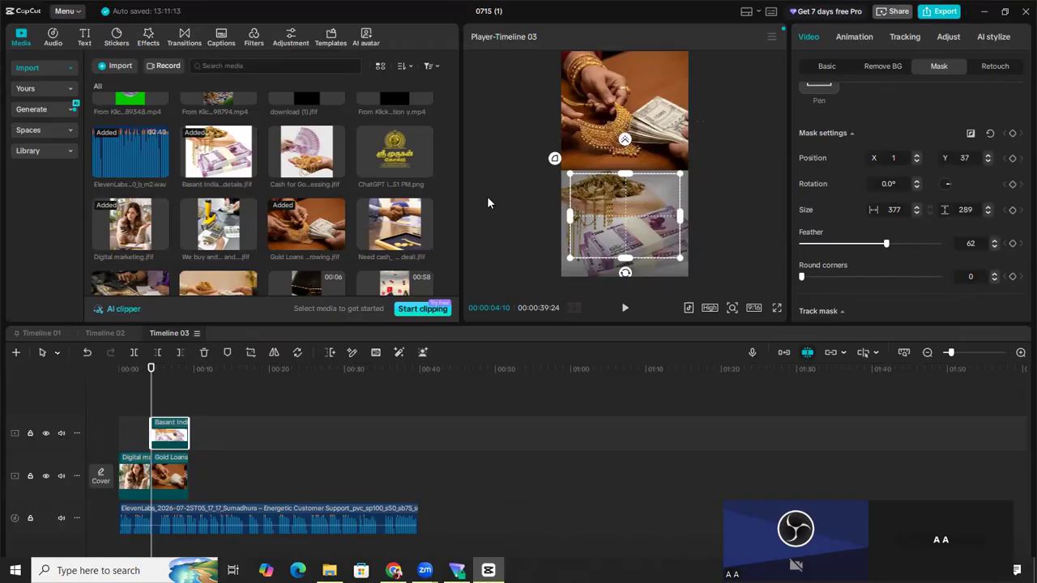
# Reduce the feather of the "Basant India" rectangle mask to 38.
pyautogui.click(624, 155)
pyautogui.moveTo(625, 160); pyautogui.dragTo(622, 145)
pyautogui.moveTo(882, 252); pyautogui.dragTo(825, 258)
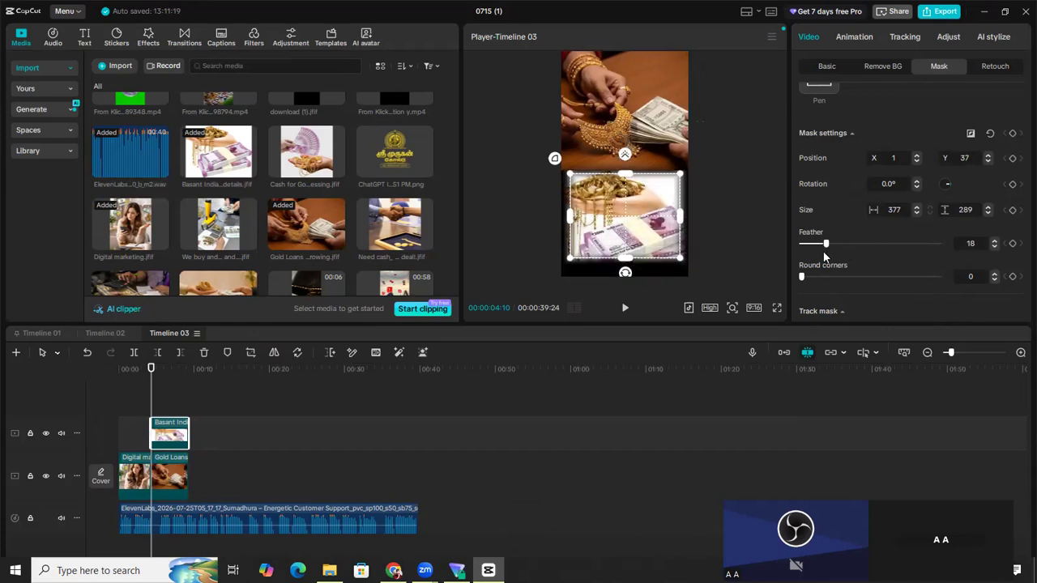
pyautogui.click(853, 244)
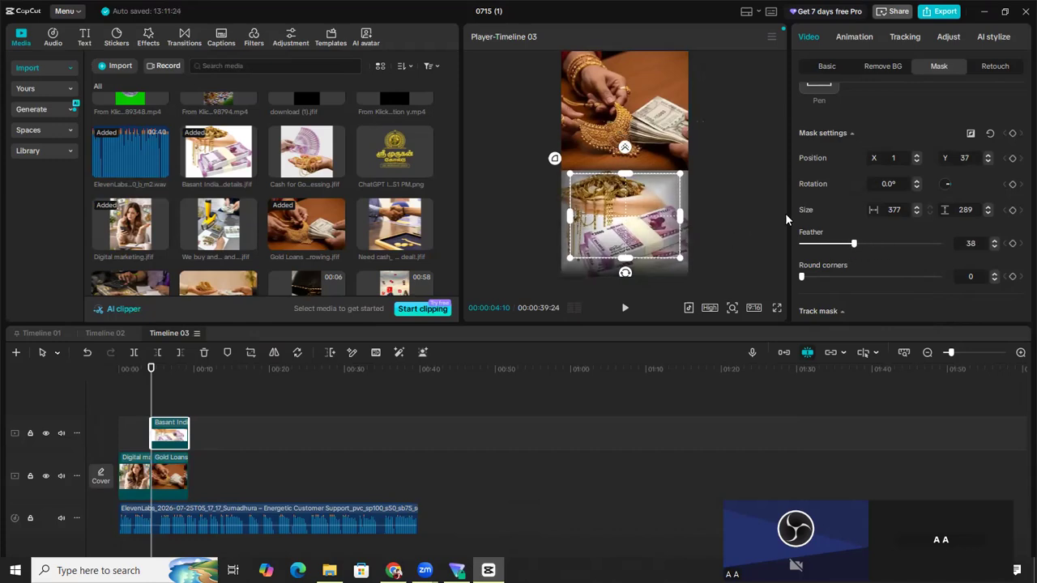
# Replace the "Basant India" rectangle mask with a Split mask, move its dividing line to the image's lower edge and feather it slightly.
pyautogui.scroll(5, 851, 203)
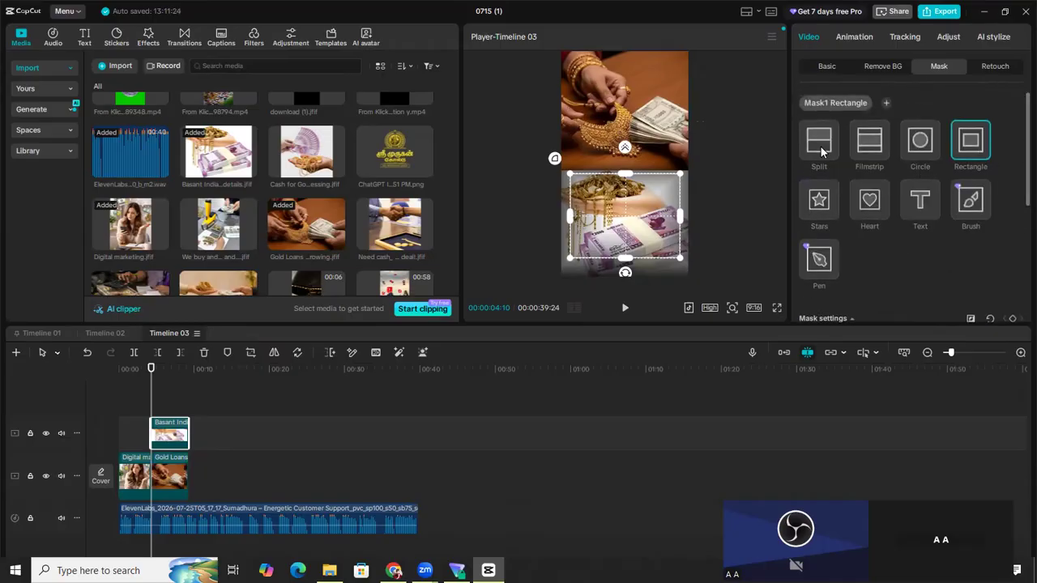
pyautogui.click(821, 146)
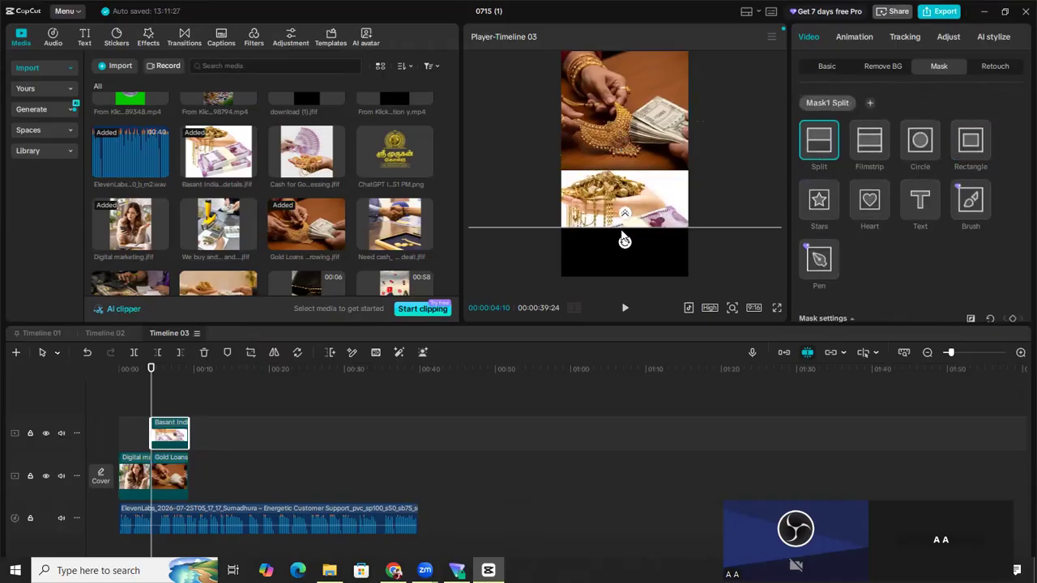
pyautogui.moveTo(625, 240); pyautogui.dragTo(624, 287)
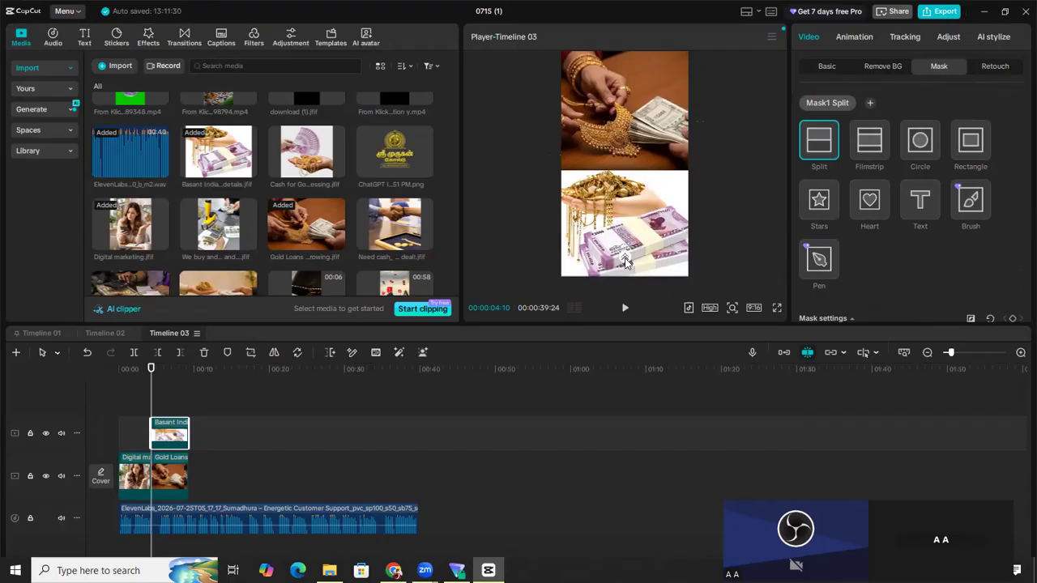
pyautogui.moveTo(625, 259); pyautogui.dragTo(626, 231)
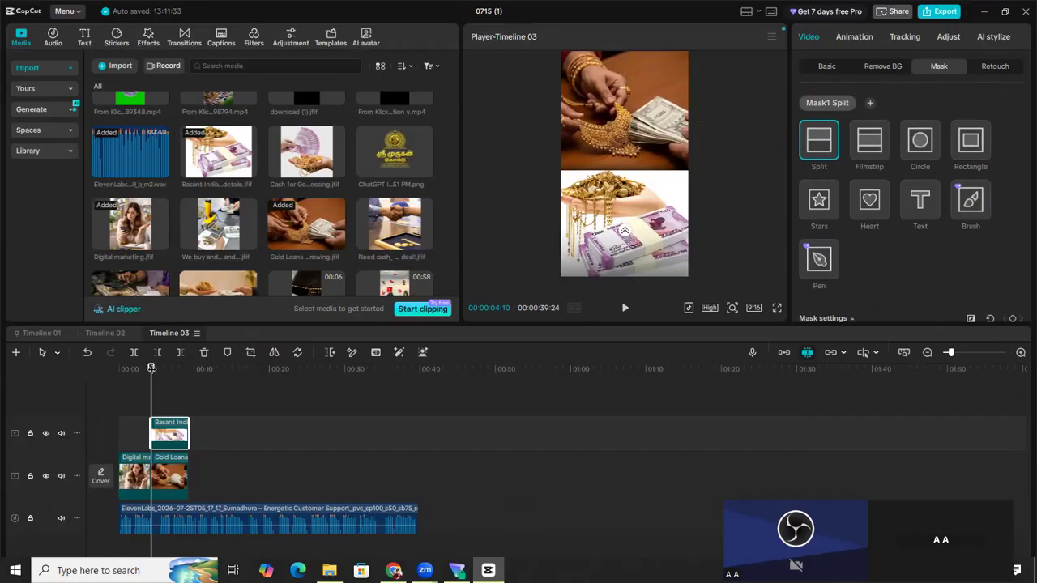
# Play the reel from the start to review the masked images, stopping at the end of the image clips.
pyautogui.moveTo(151, 368); pyautogui.dragTo(110, 384)
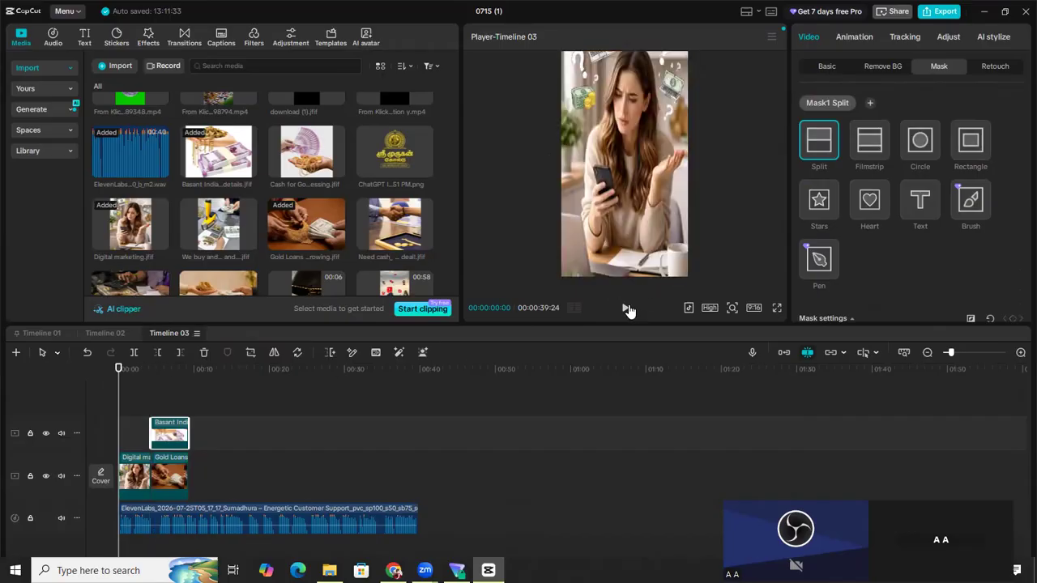
pyautogui.click(625, 308)
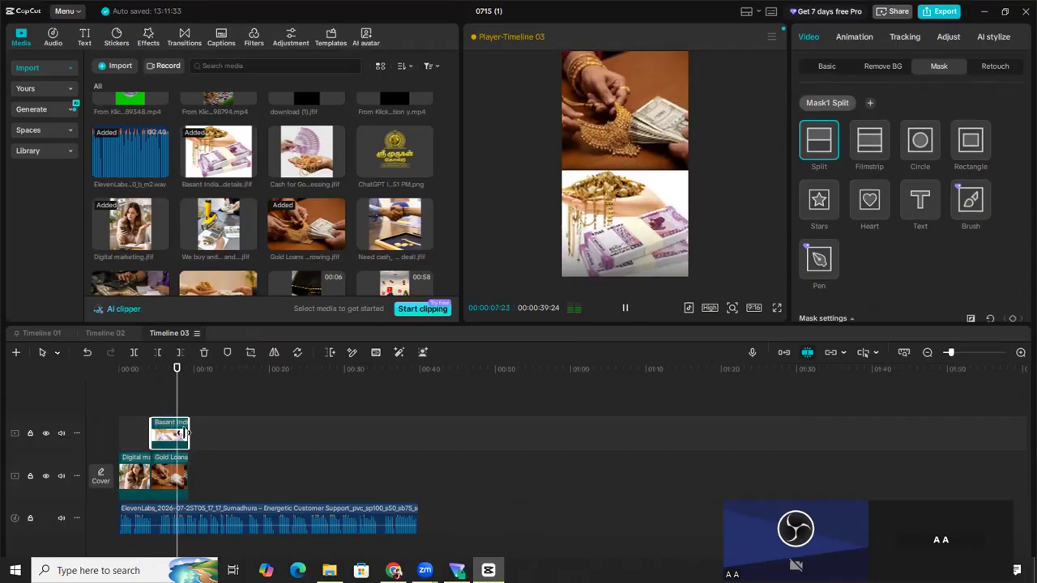
pyautogui.click(182, 381)
pyautogui.press('space')
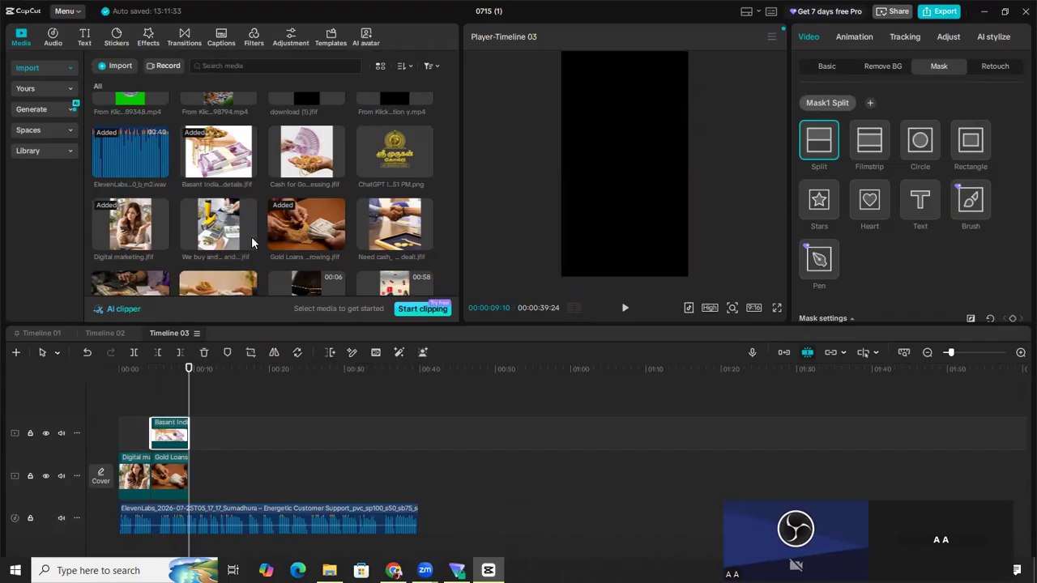
# Add the "We buy and..." image at 00:00:09:10 and enlarge and reposition it to fill the 9:16 frame.
pyautogui.click(249, 241)
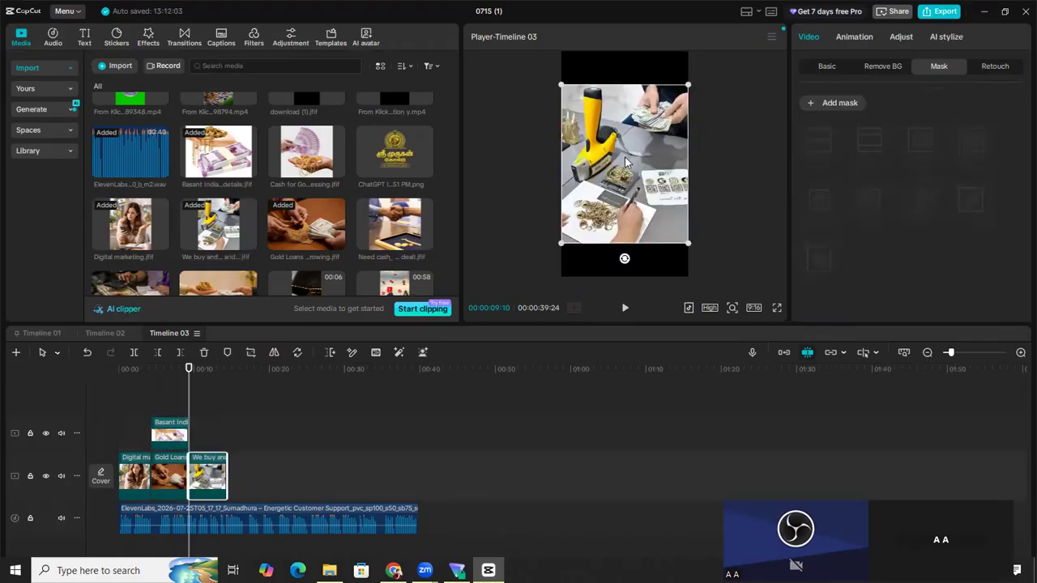
pyautogui.moveTo(647, 166); pyautogui.dragTo(647, 149)
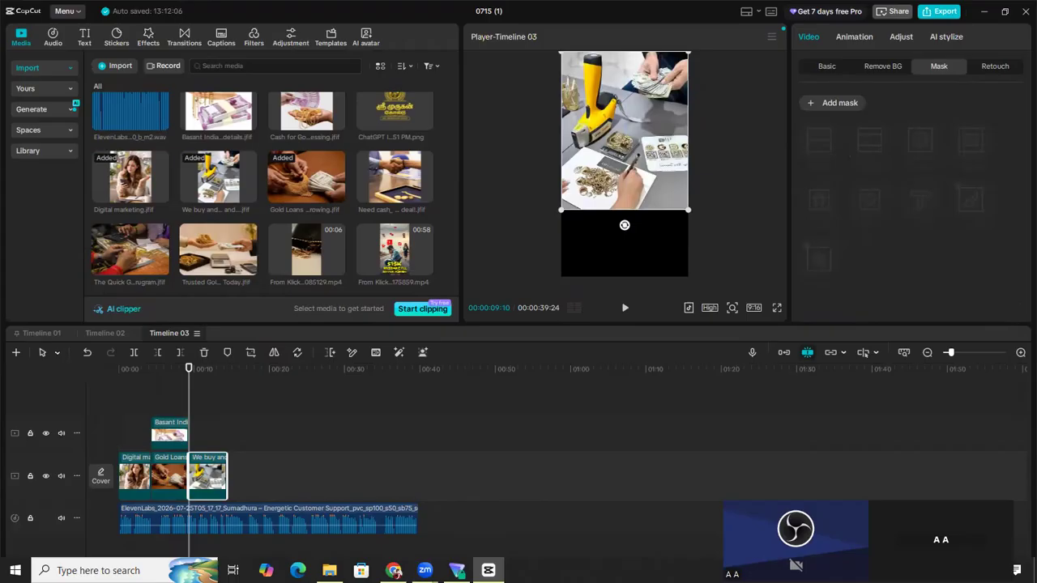
pyautogui.moveTo(687, 213); pyautogui.dragTo(702, 338)
pyautogui.moveTo(624, 185); pyautogui.dragTo(656, 206)
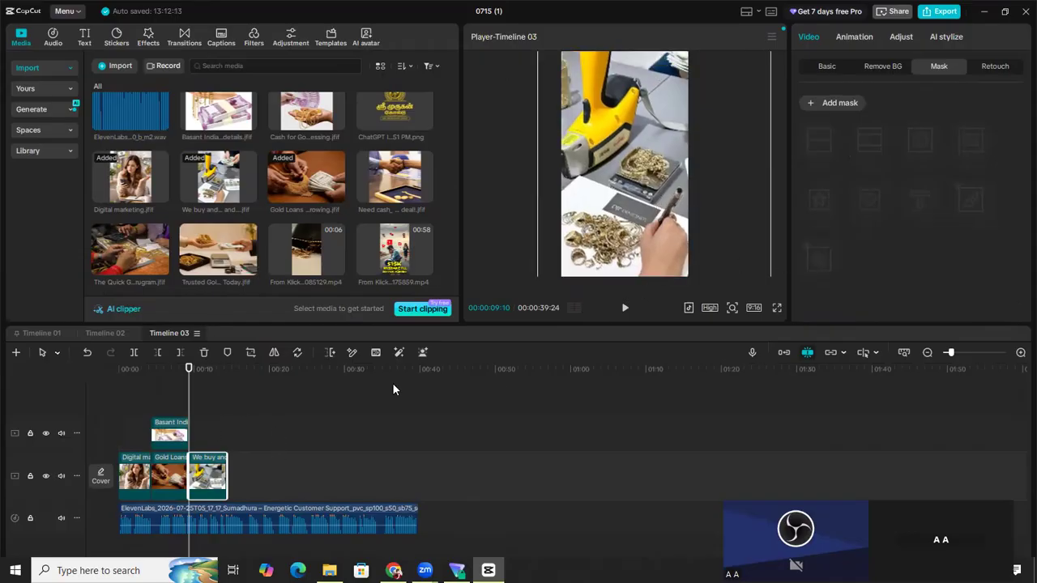
# Play the voiceover over the "We buy and..." clip and return the playhead to that clip's end.
pyautogui.click(627, 308)
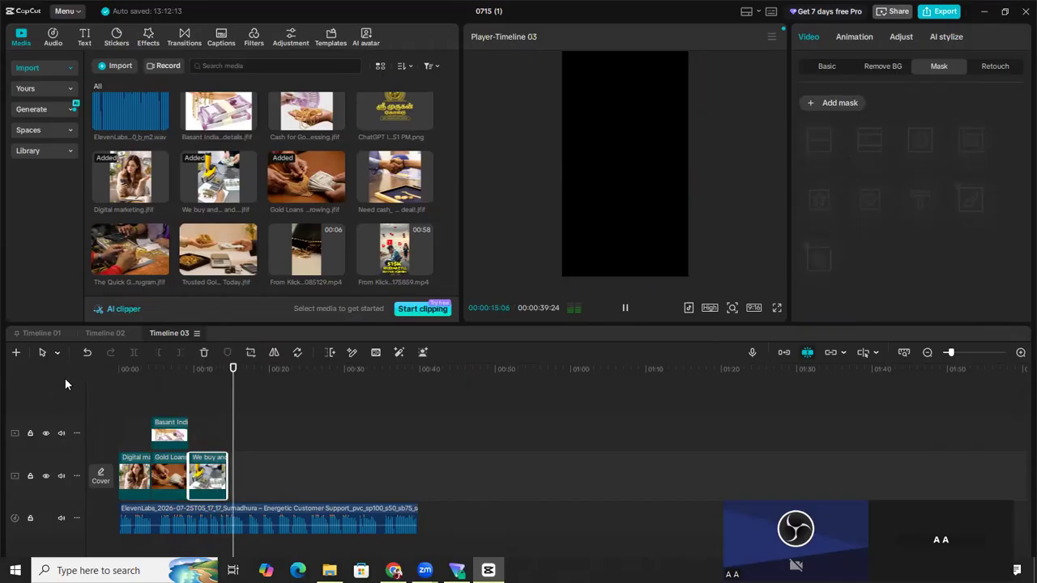
pyautogui.click(216, 395)
pyautogui.press('space')
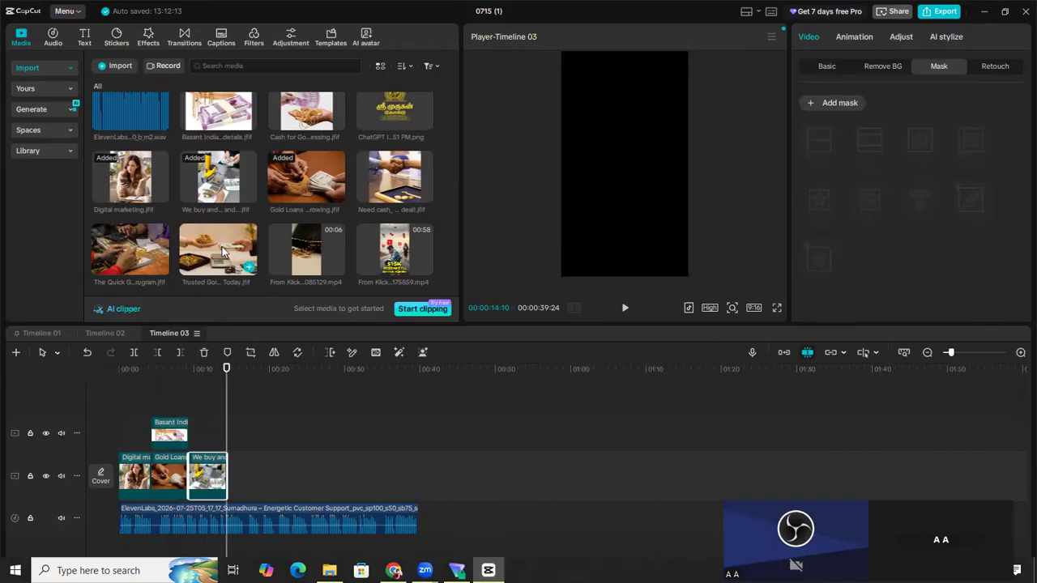
# Add the "Trusted Gol... Today" image after the "We buy and..." clip at 00:00:14:10, keeping it centred in the frame.
pyautogui.scroll(3, 222, 247)
pyautogui.scroll(-3, 209, 240)
pyautogui.click(249, 268)
pyautogui.moveTo(617, 149)
pyautogui.mouseDown()
pyautogui.moveTo(617, 79)
pyautogui.moveTo(613, 140)
pyautogui.mouseUp()
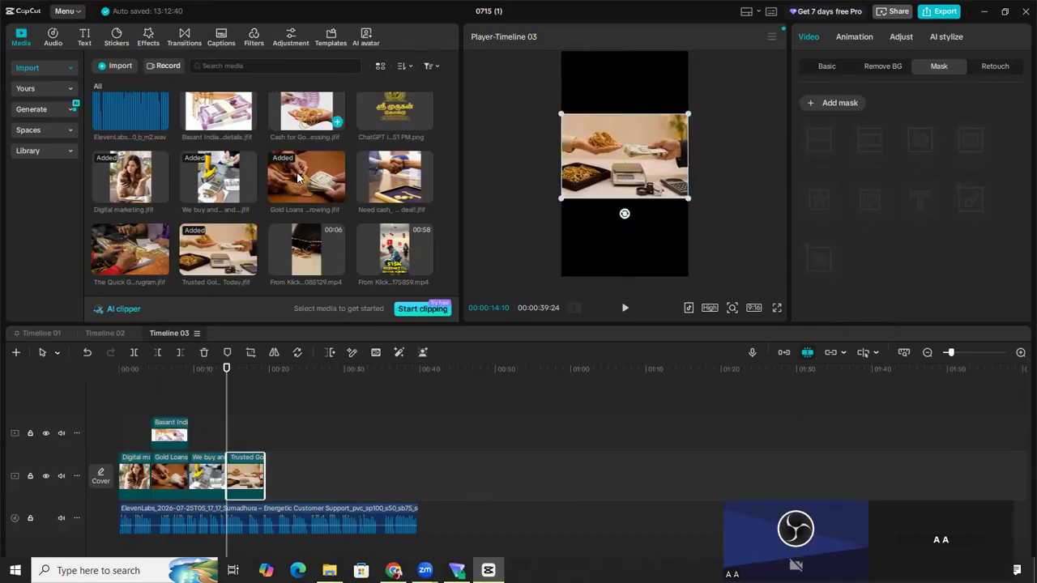
# Switch to Pinterest in Chrome and search for "animated grid backround".
pyautogui.scroll(2, 298, 176)
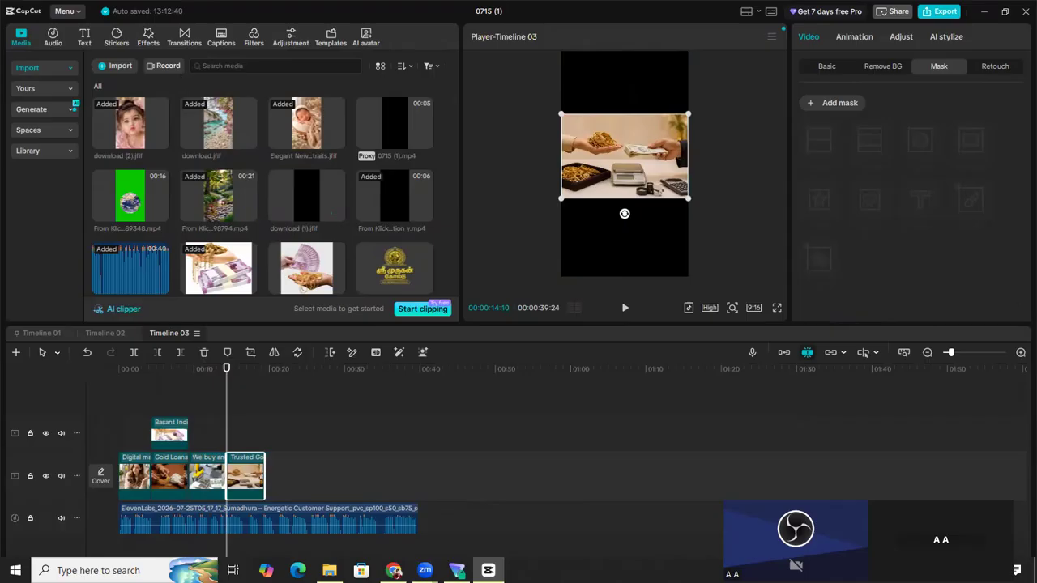
pyautogui.moveTo(395, 572)
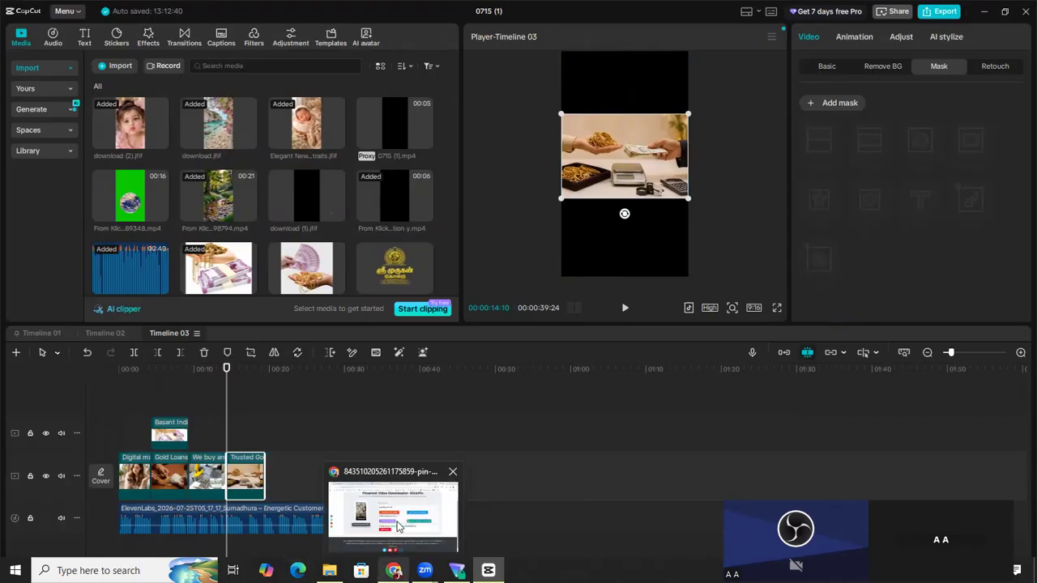
pyautogui.click(399, 525)
pyautogui.click(515, 14)
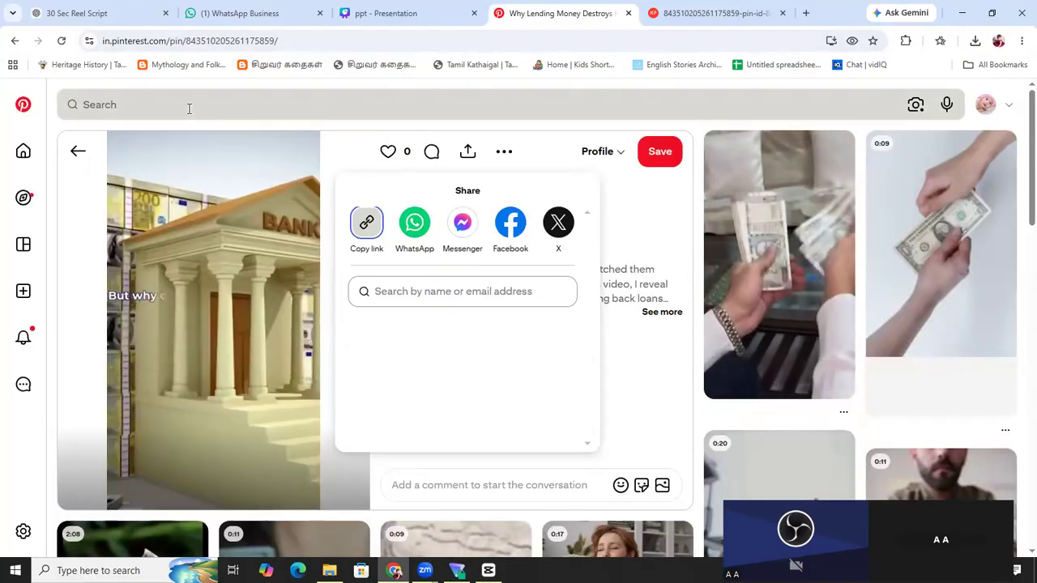
pyautogui.click(111, 111)
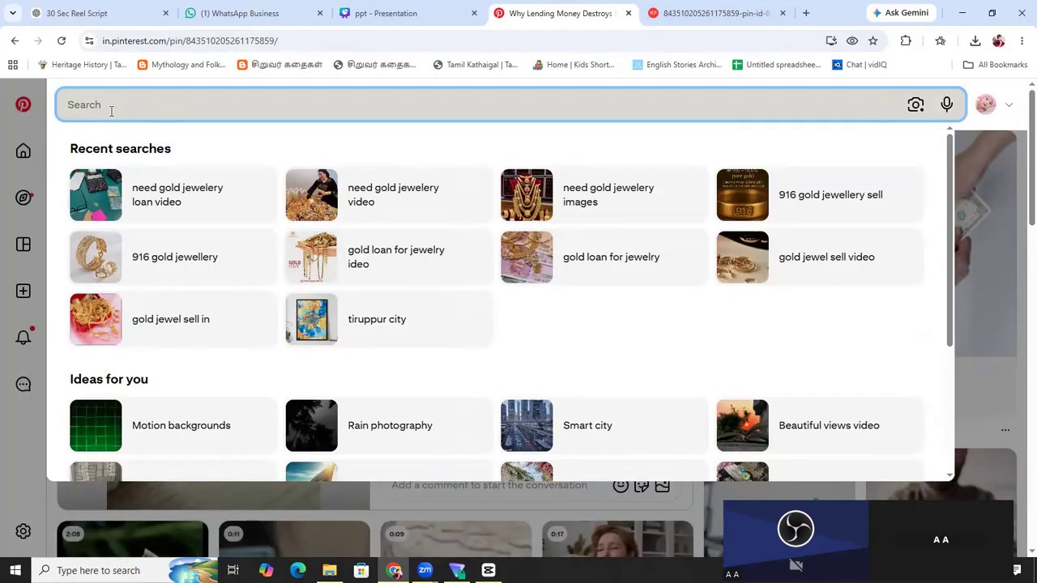
pyautogui.write('anim')
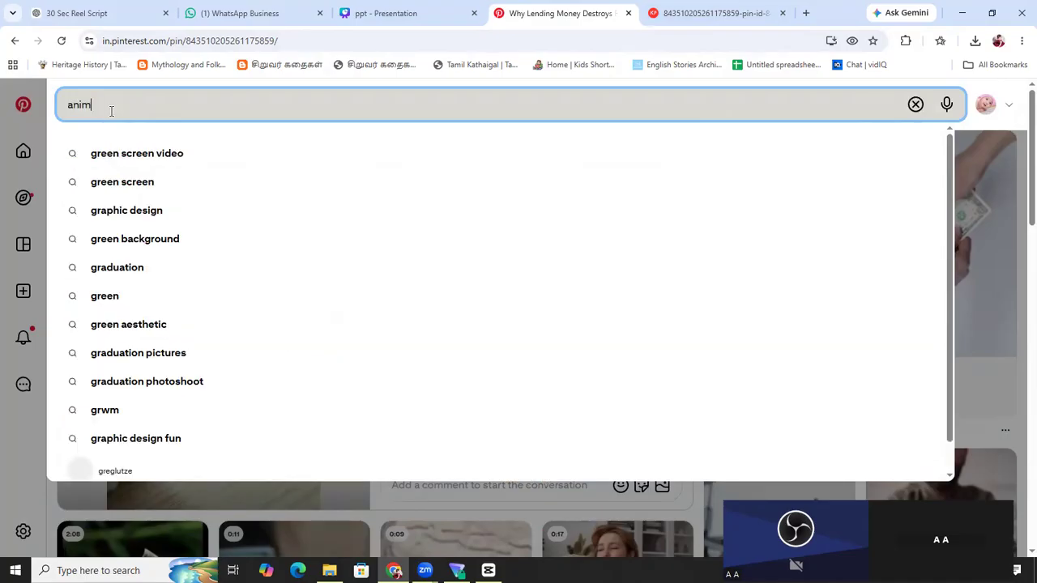
pyautogui.write('ated gr')
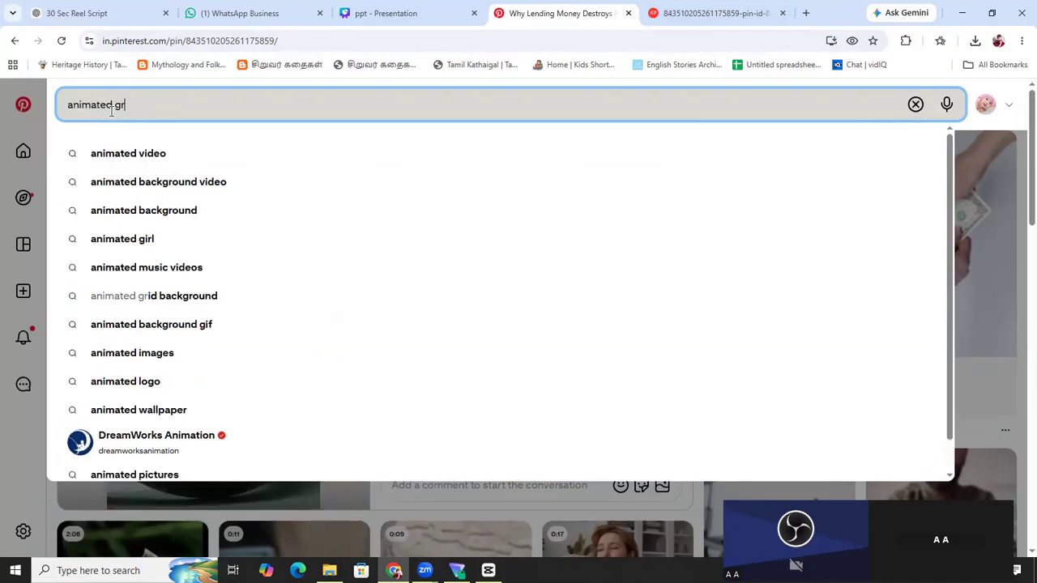
pyautogui.write('id back')
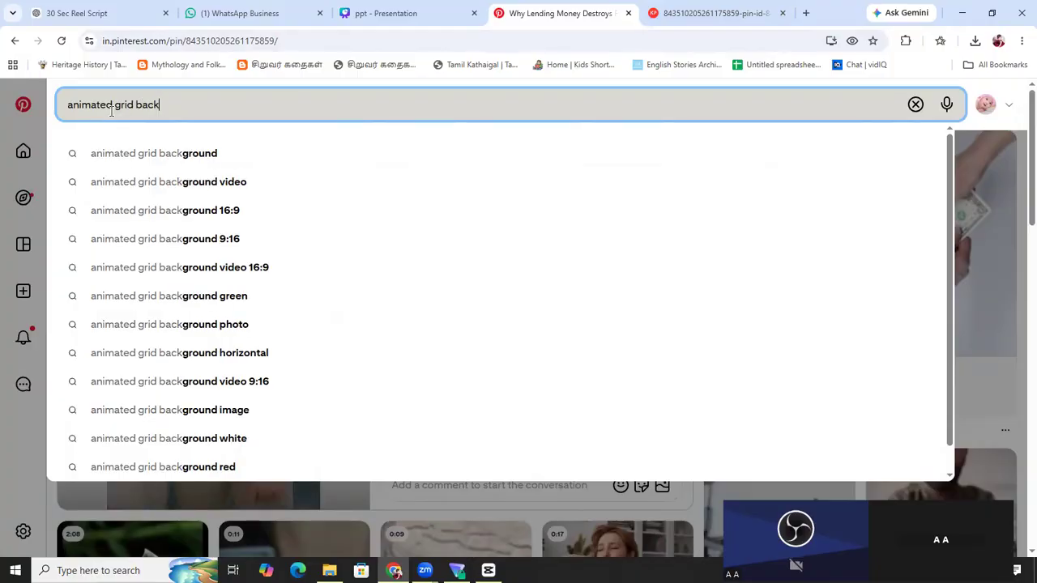
pyautogui.write('round')
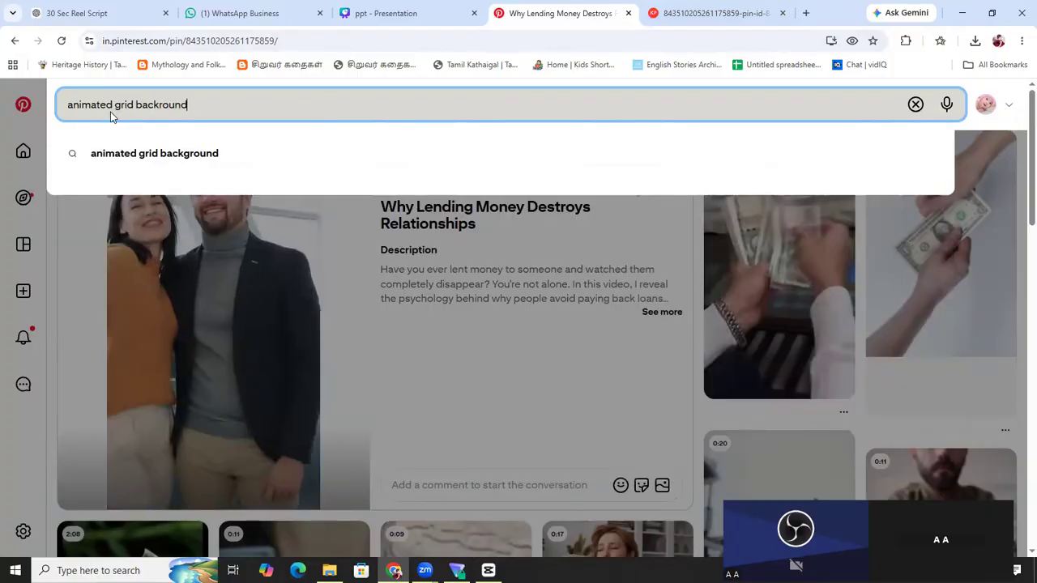
pyautogui.press('Return')
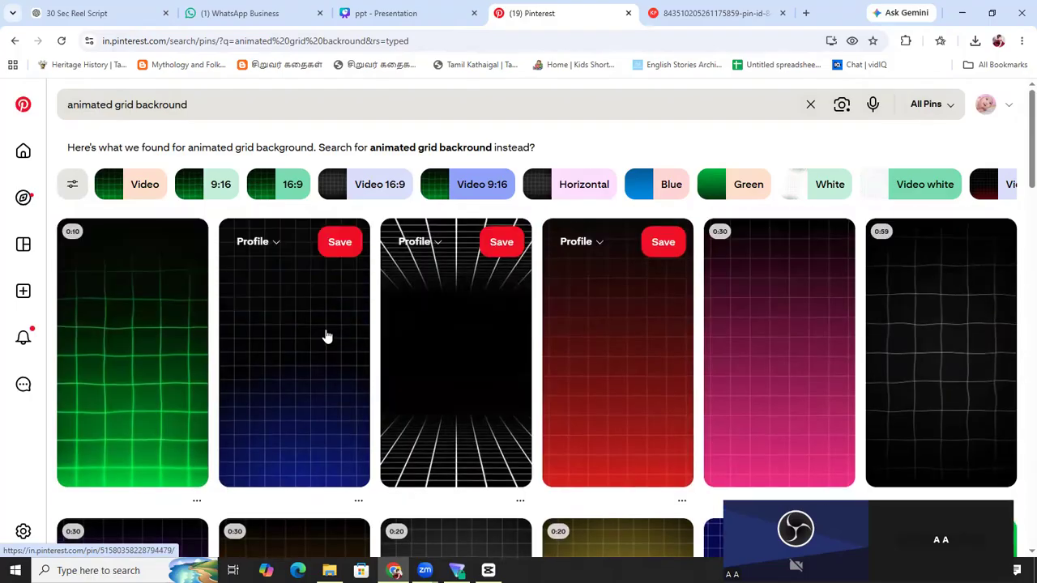
# Open the black-and-blue grid background pin and copy its link.
pyautogui.click(327, 337)
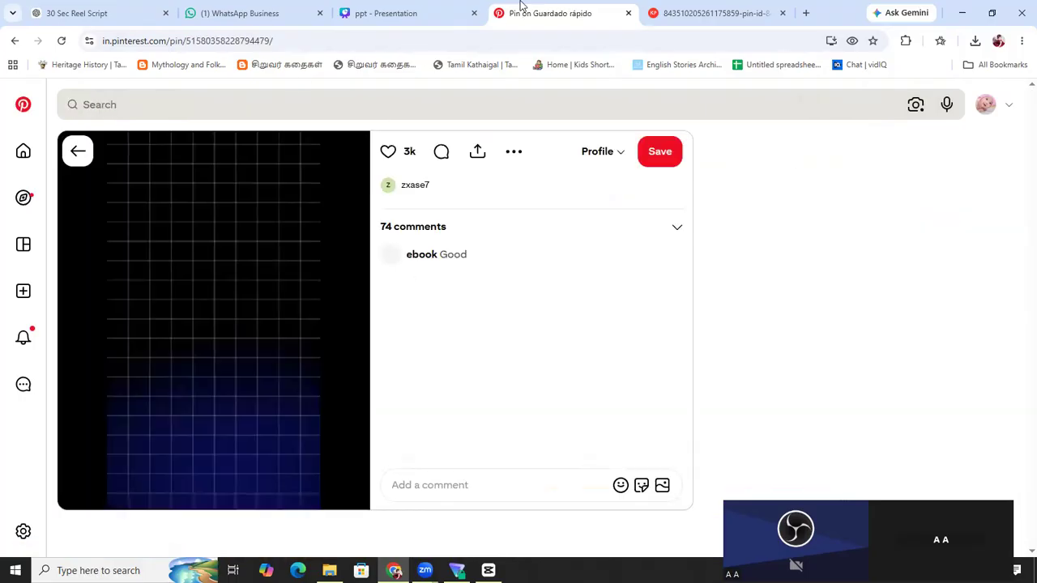
pyautogui.click(477, 152)
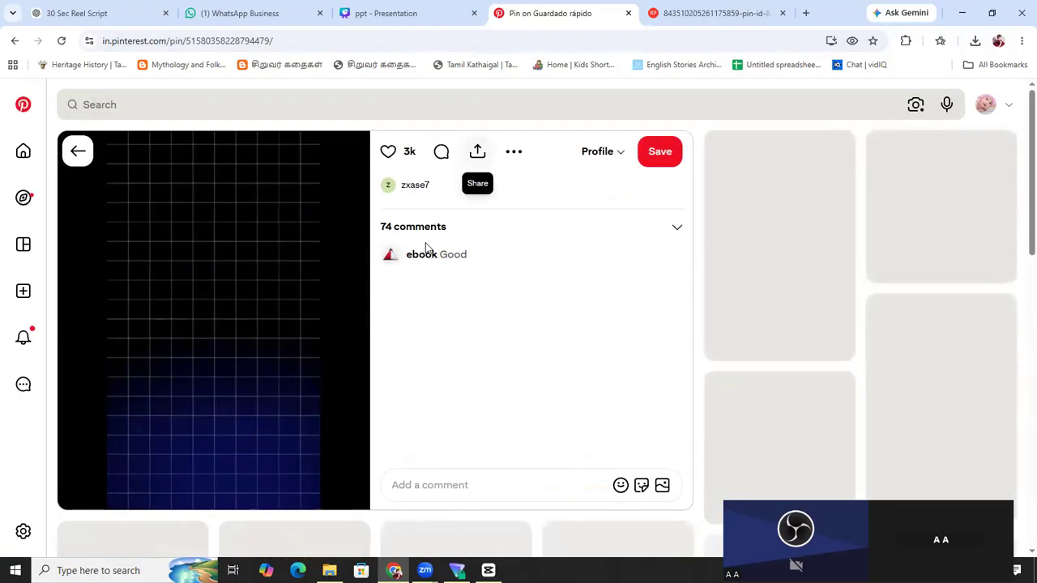
pyautogui.click(376, 227)
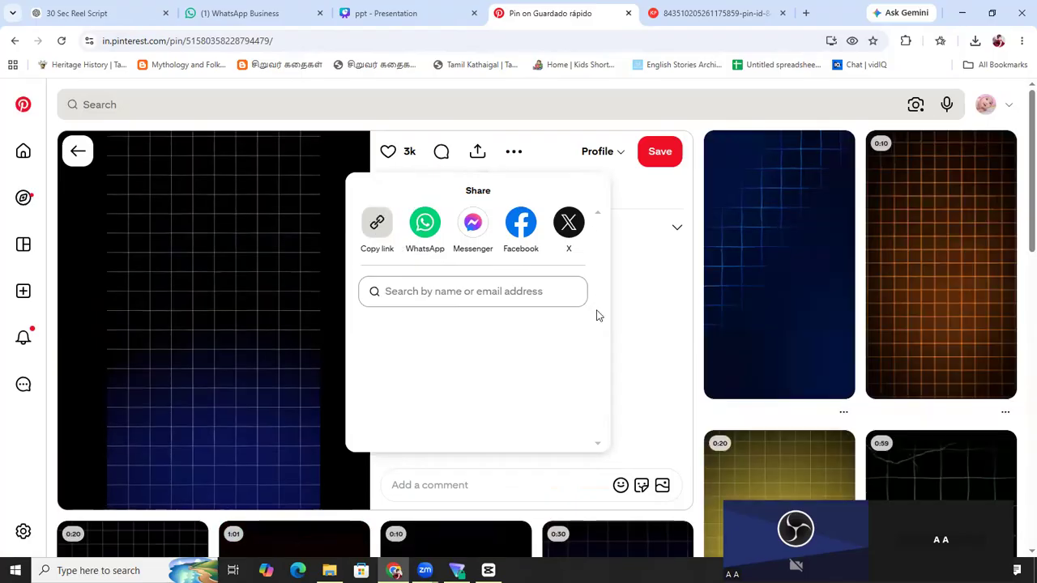
# Browse the related grid backgrounds, open the yellow grid motion background pin and copy its link.
pyautogui.scroll(-2, 730, 308)
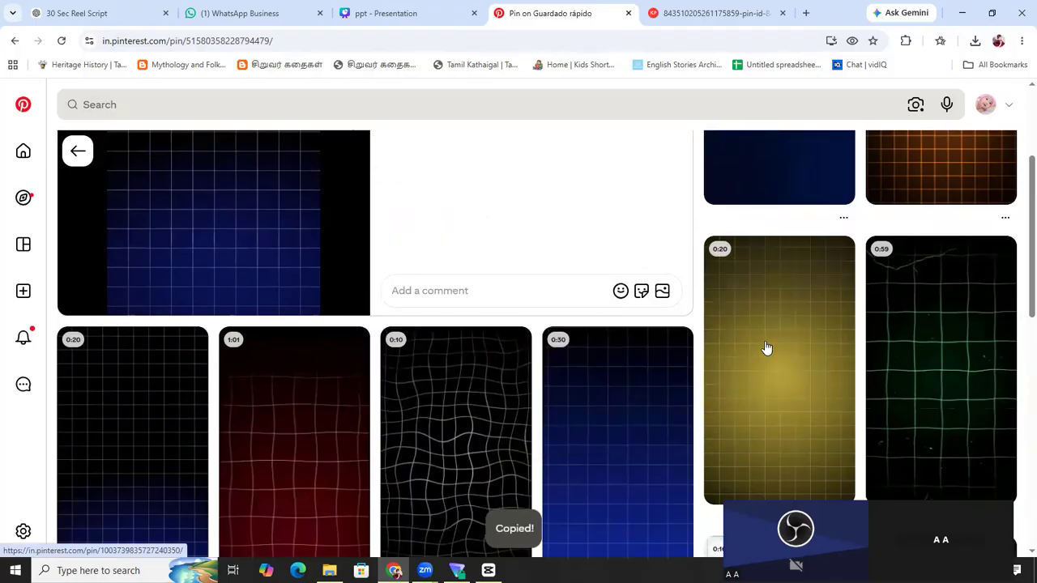
pyautogui.scroll(-3, 710, 361)
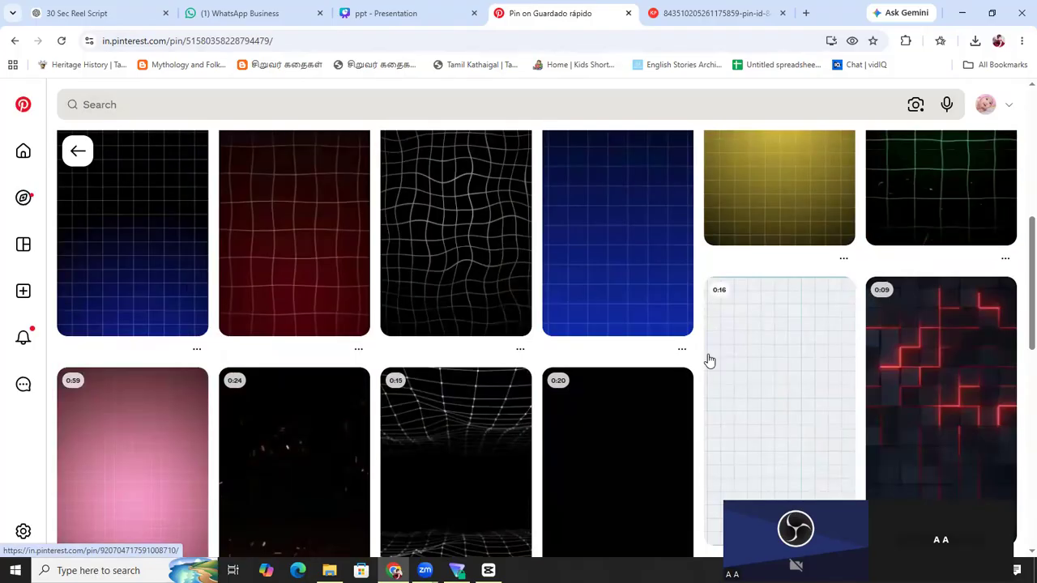
pyautogui.scroll(6, 710, 360)
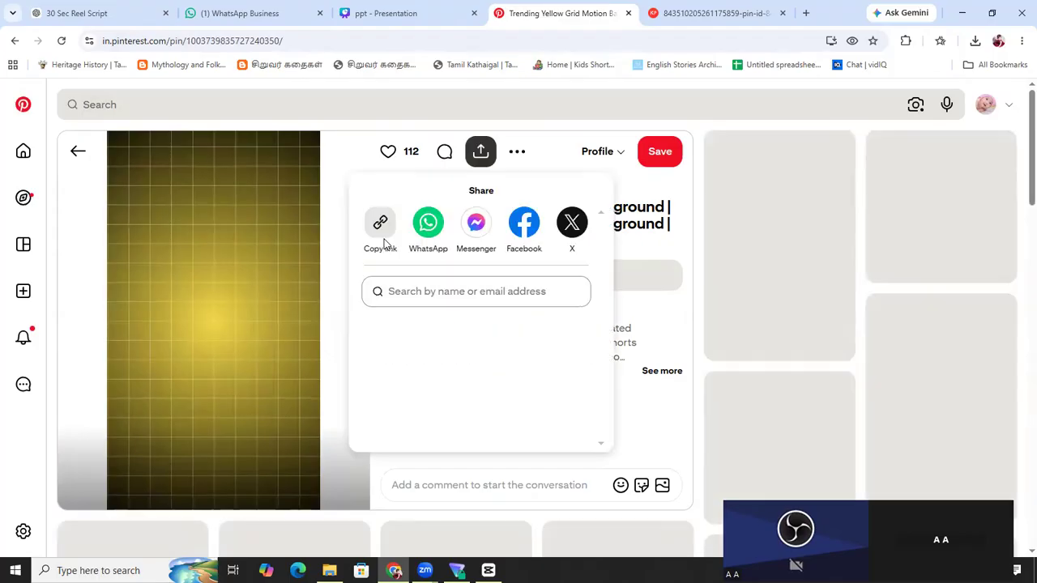
pyautogui.click(379, 238)
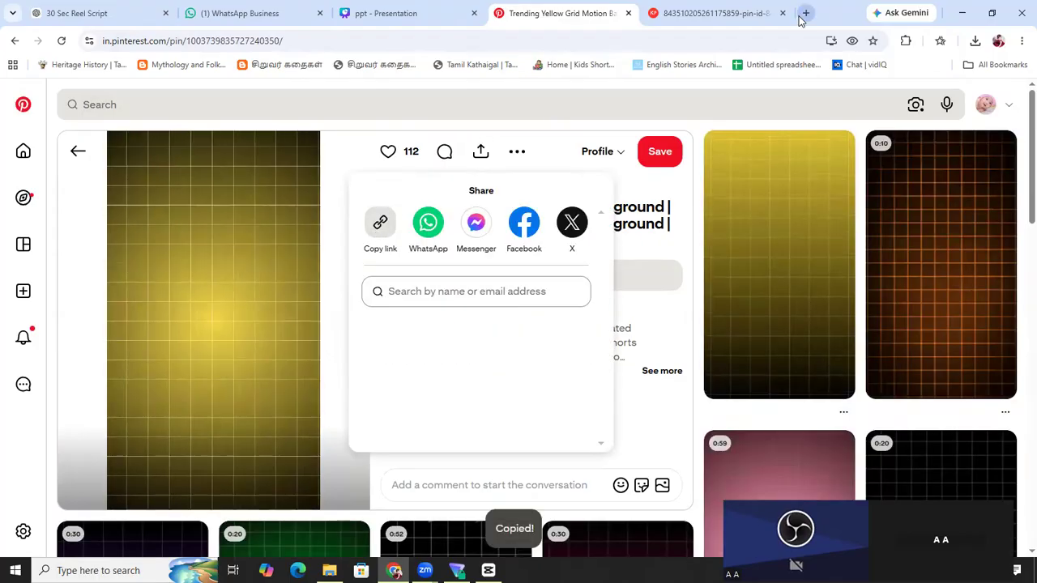
# Switch to the KlickPin downloader, submit the copied pin link and bring up the yellow grid video's download options.
pyautogui.click(736, 17)
pyautogui.scroll(2, 224, 143)
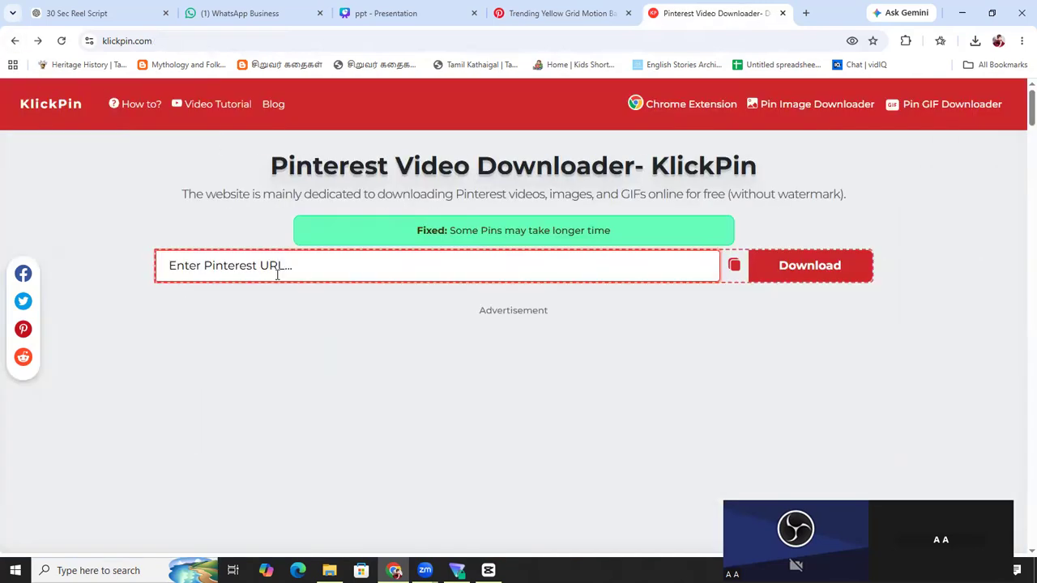
pyautogui.hotkey('ctrl', 'v')
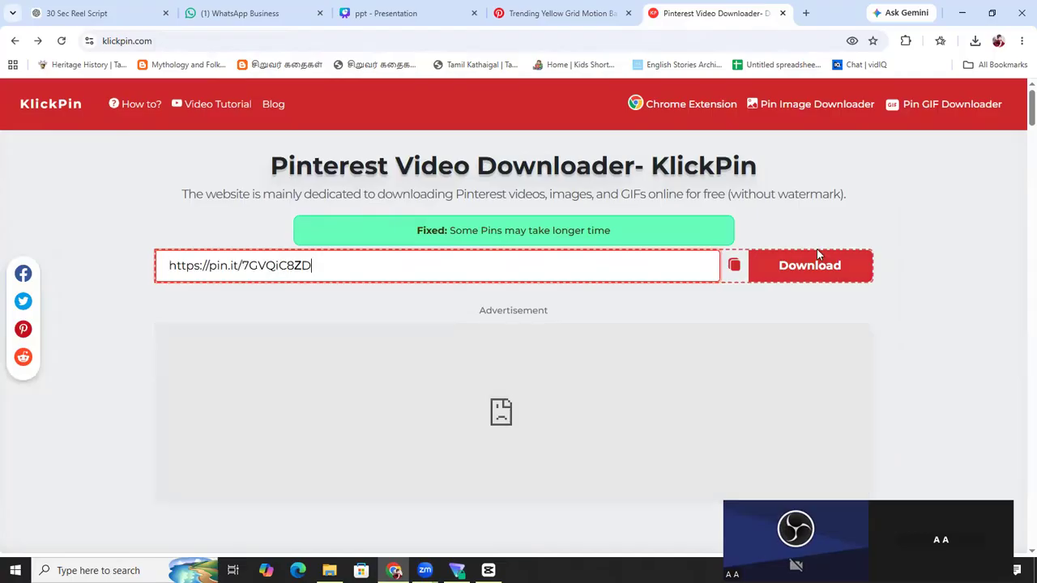
pyautogui.click(784, 265)
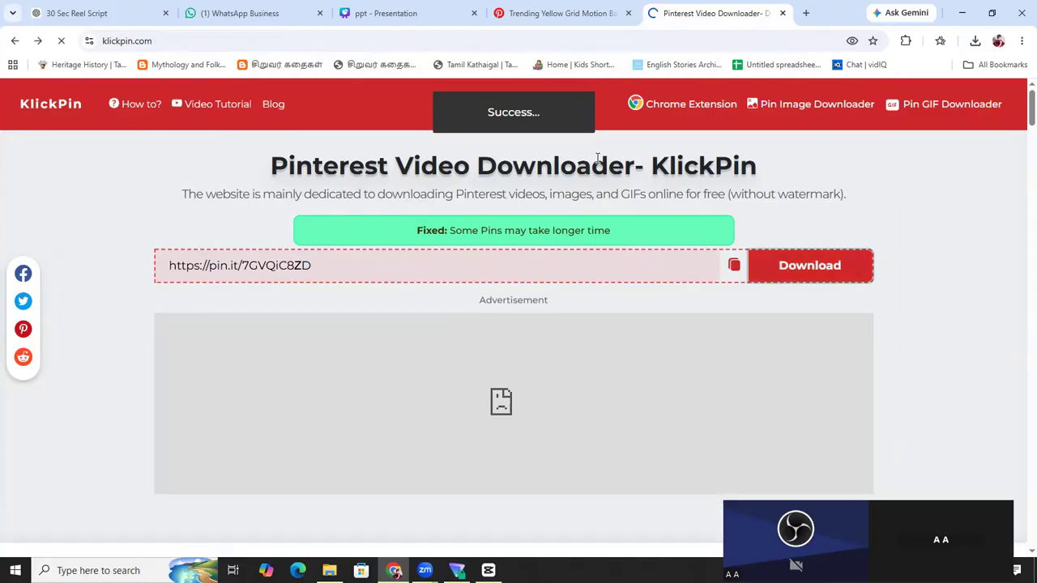
pyautogui.scroll(-2, 477, 254)
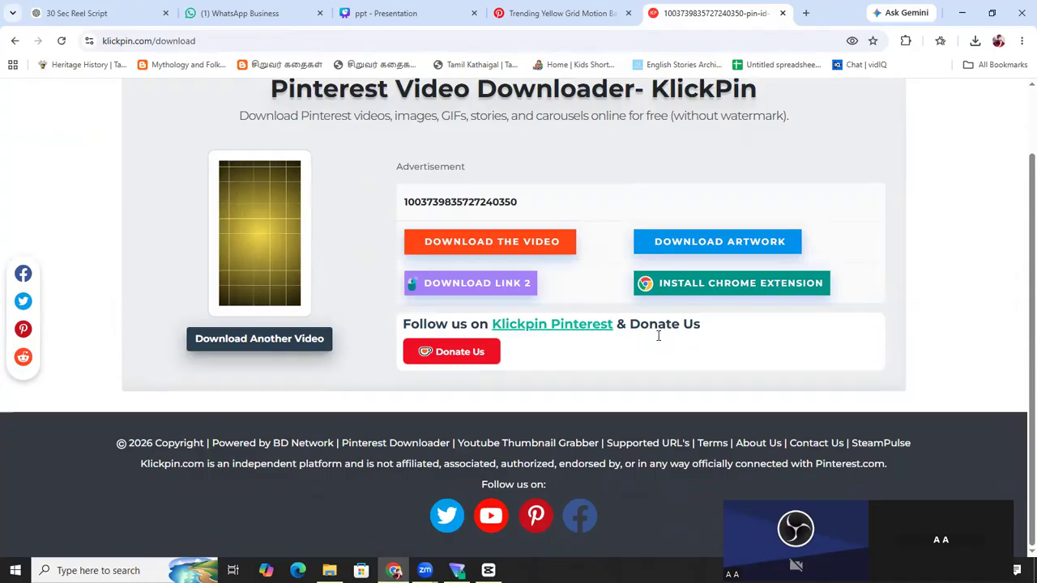
pyautogui.scroll(2, 268, 216)
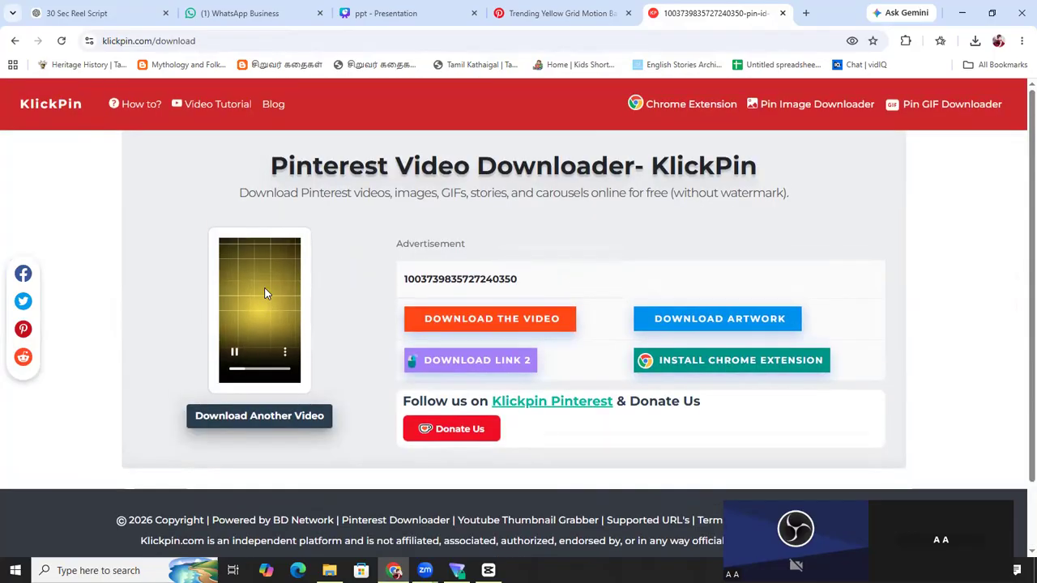
pyautogui.scroll(-1, 265, 289)
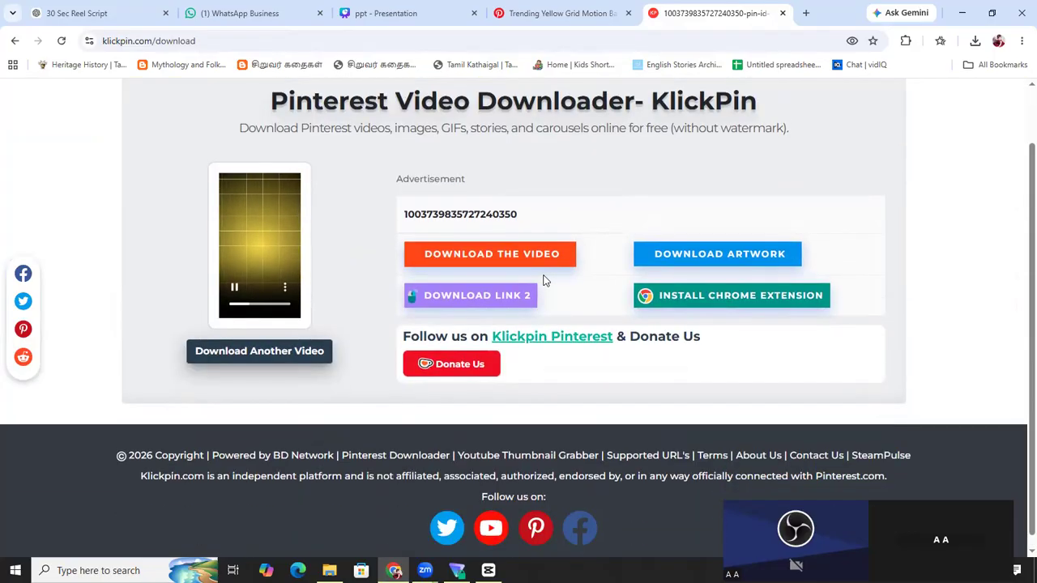
# Download the yellow grid video from KlickPin and switch back to the CapCut project.
pyautogui.click(482, 261)
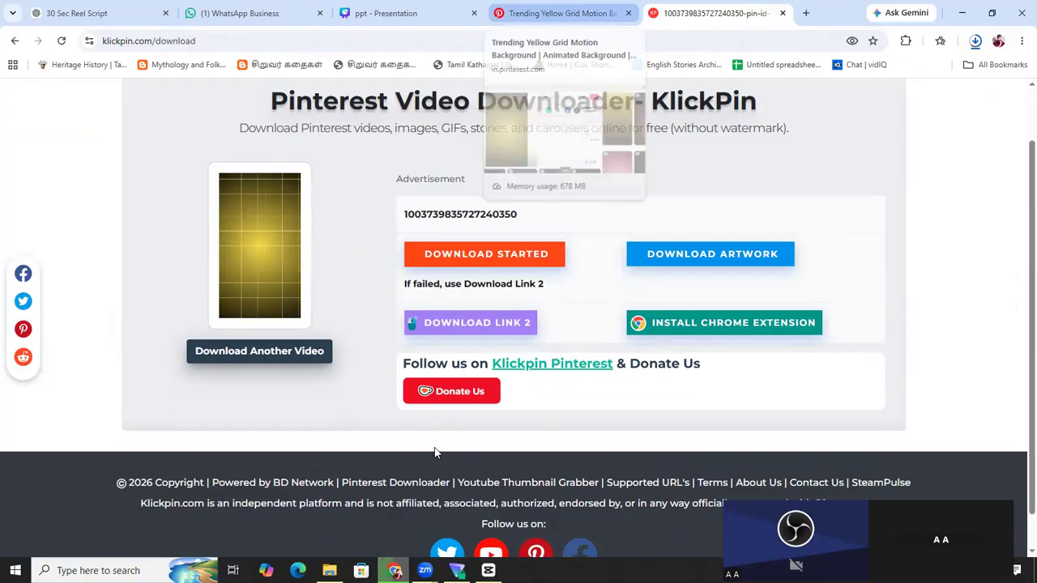
pyautogui.hotkey('alt', 'Tab')
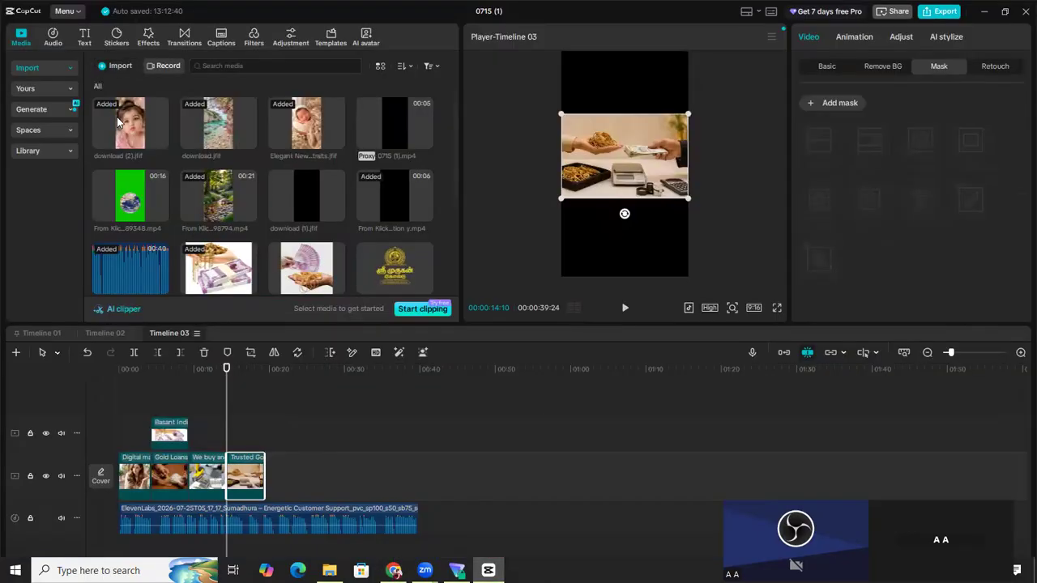
# Try to import the downloaded yellow grid video from the Downloads folder, checking the project media for it.
pyautogui.scroll(-2, 259, 140)
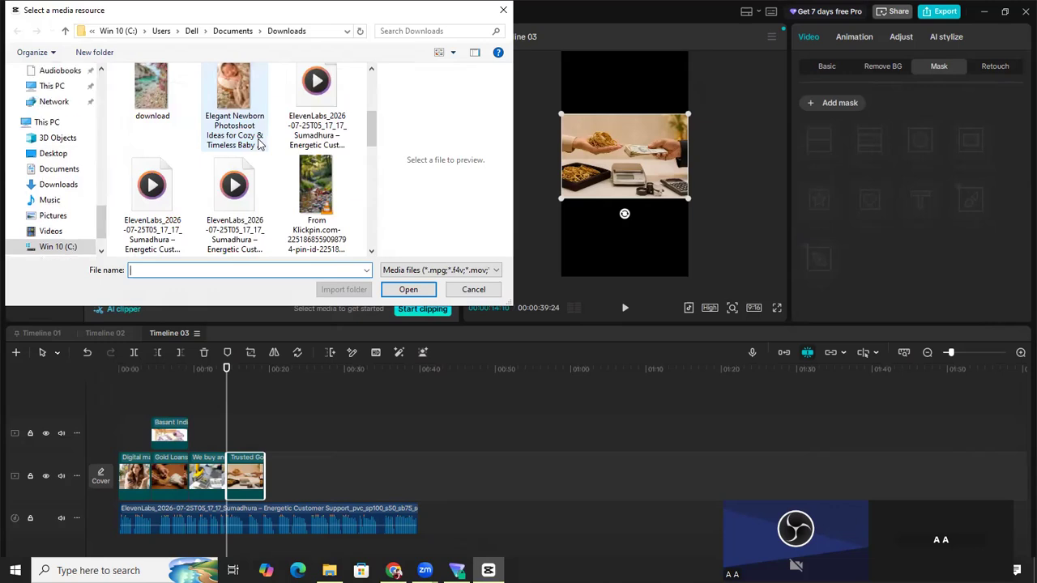
pyautogui.scroll(-3, 259, 144)
pyautogui.scroll(-3, 258, 144)
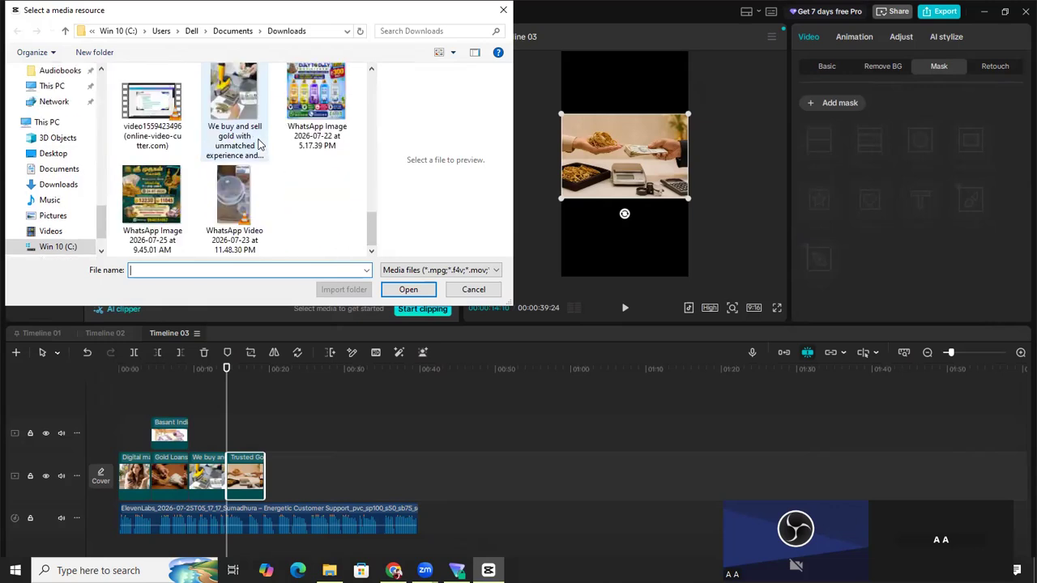
pyautogui.scroll(5, 258, 143)
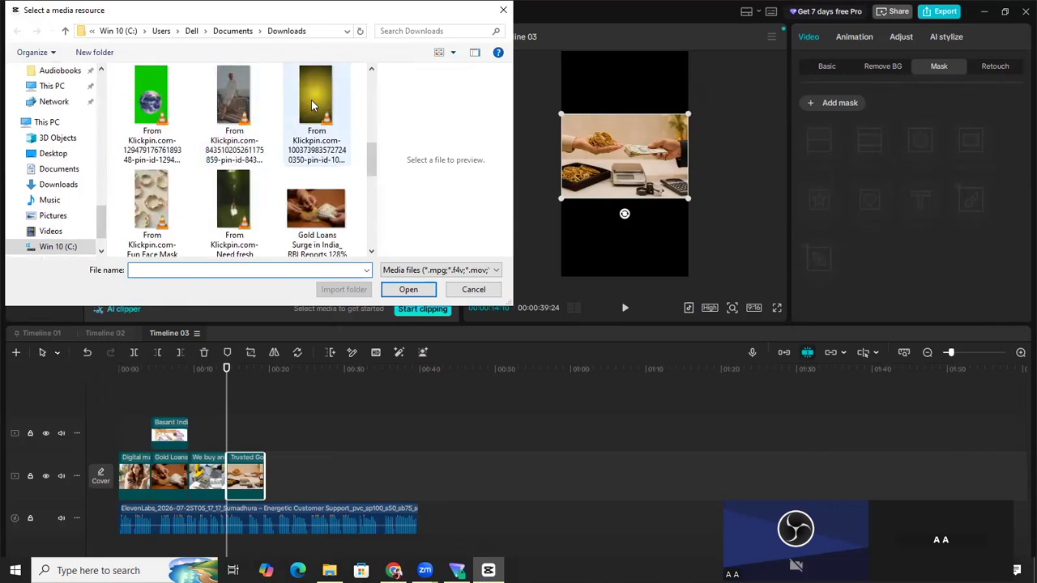
pyautogui.doubleClick(329, 158)
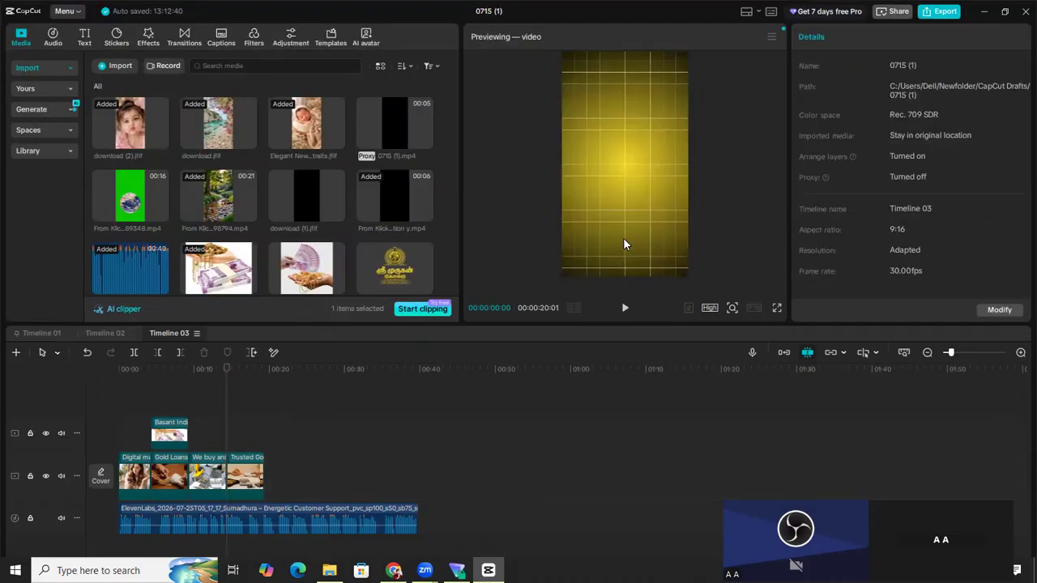
pyautogui.click(481, 219)
pyautogui.scroll(-3, 348, 170)
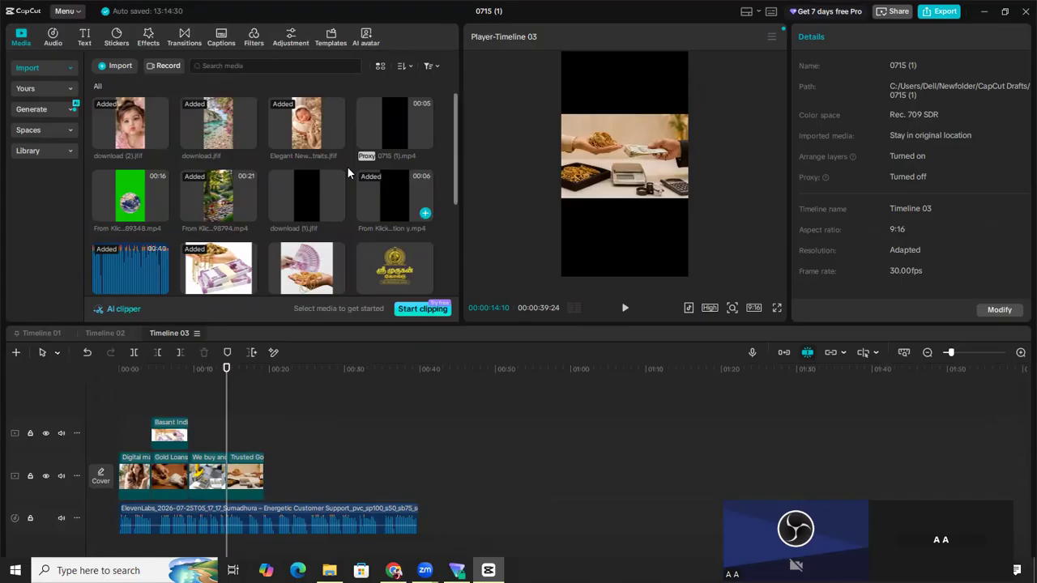
pyautogui.scroll(2, 346, 169)
pyautogui.scroll(-2, 329, 190)
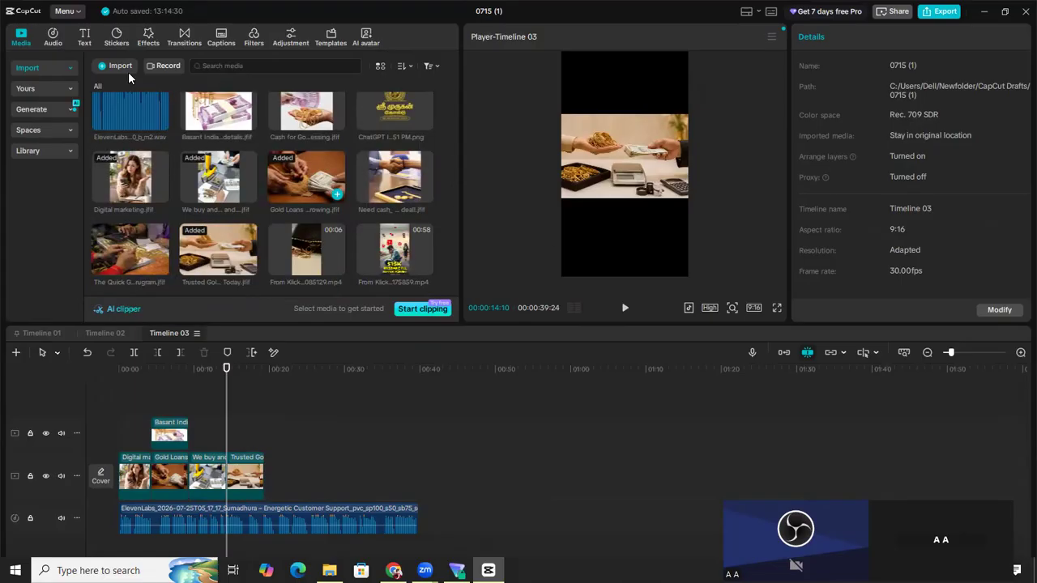
pyautogui.scroll(2, 297, 153)
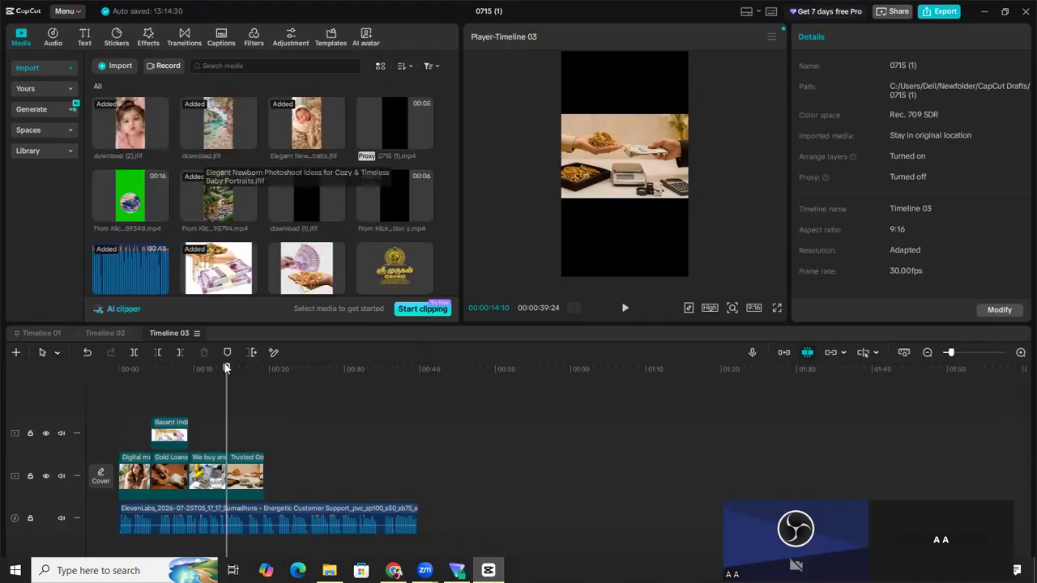
# Set the playhead at the end of the last image clip, 00:00:19:10, and import the yellow grid video from the Downloads folder.
pyautogui.click(269, 369)
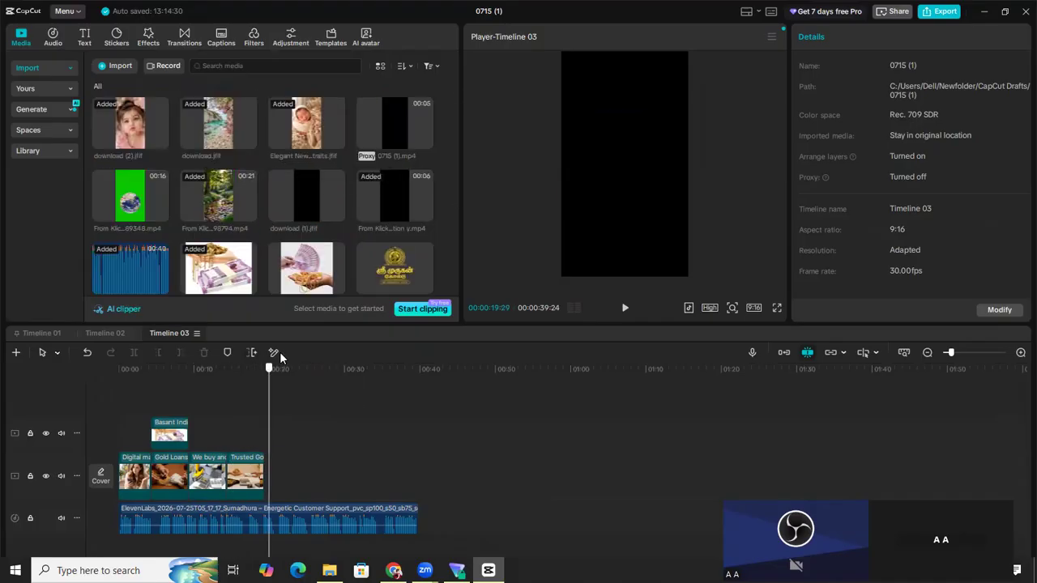
pyautogui.click(266, 377)
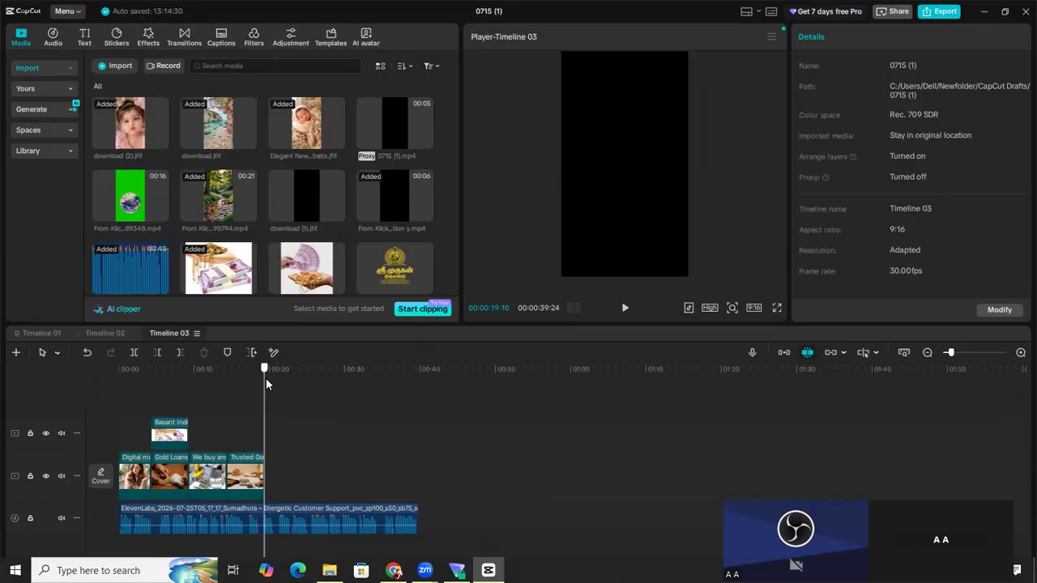
pyautogui.scroll(-2, 242, 153)
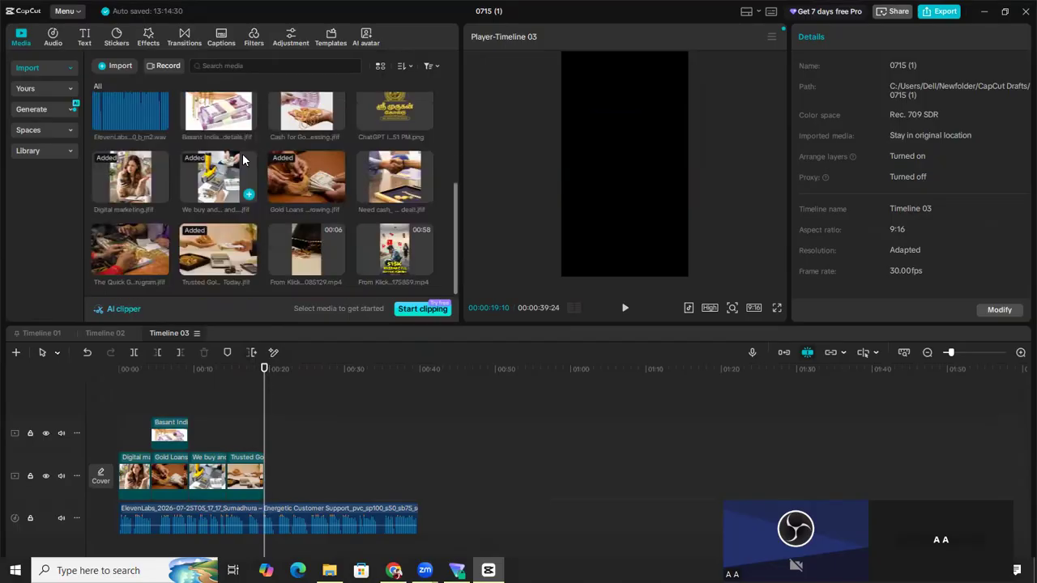
pyautogui.scroll(2, 245, 153)
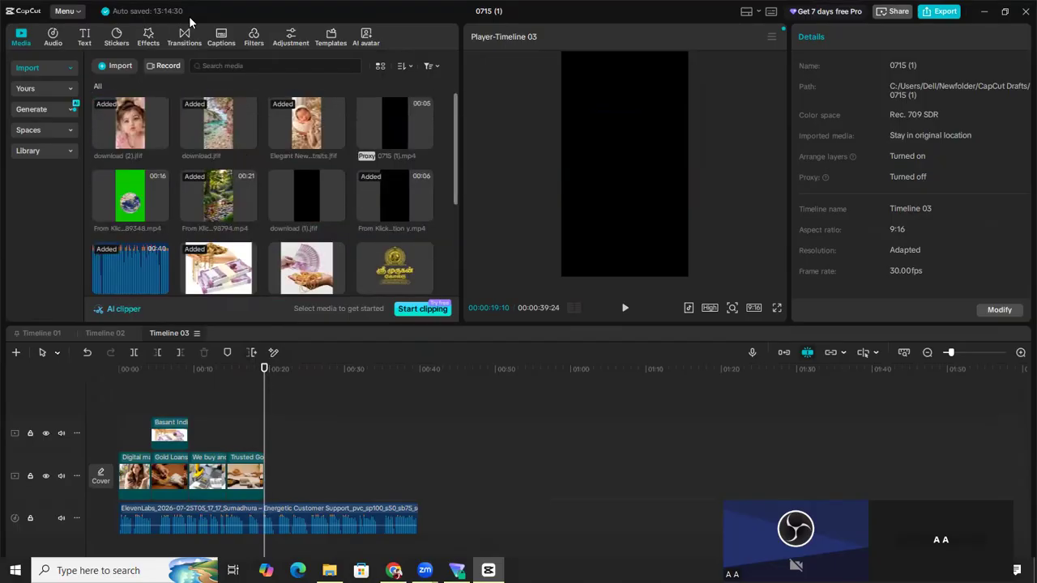
pyautogui.click(107, 65)
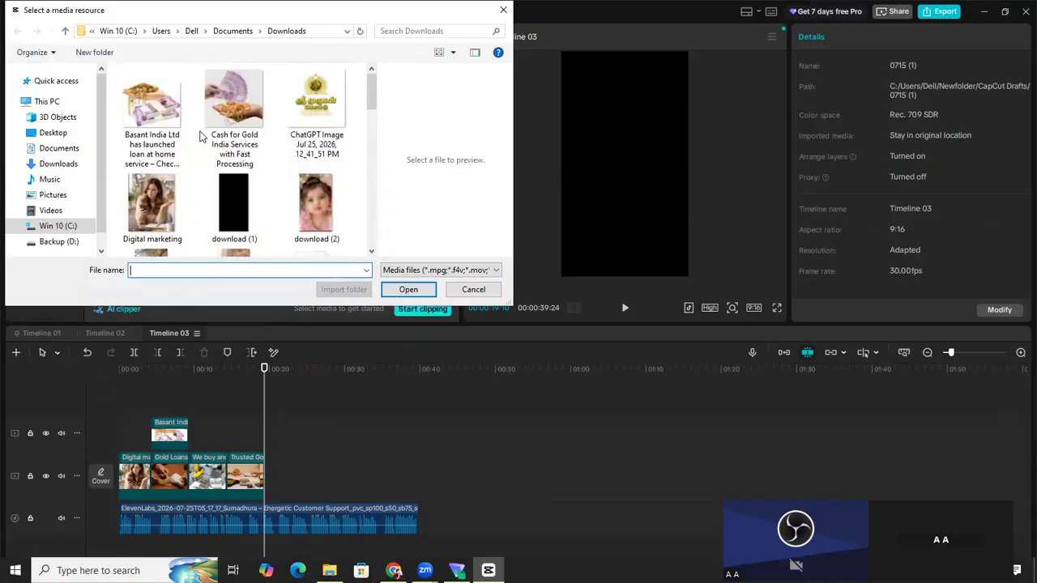
pyautogui.scroll(-3, 185, 158)
pyautogui.scroll(-3, 232, 176)
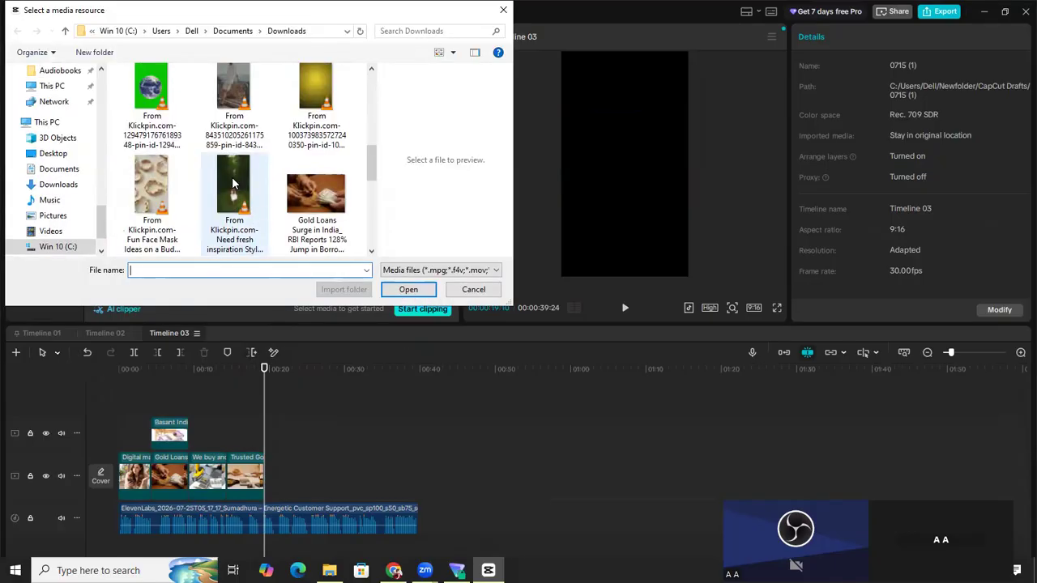
pyautogui.click(287, 133)
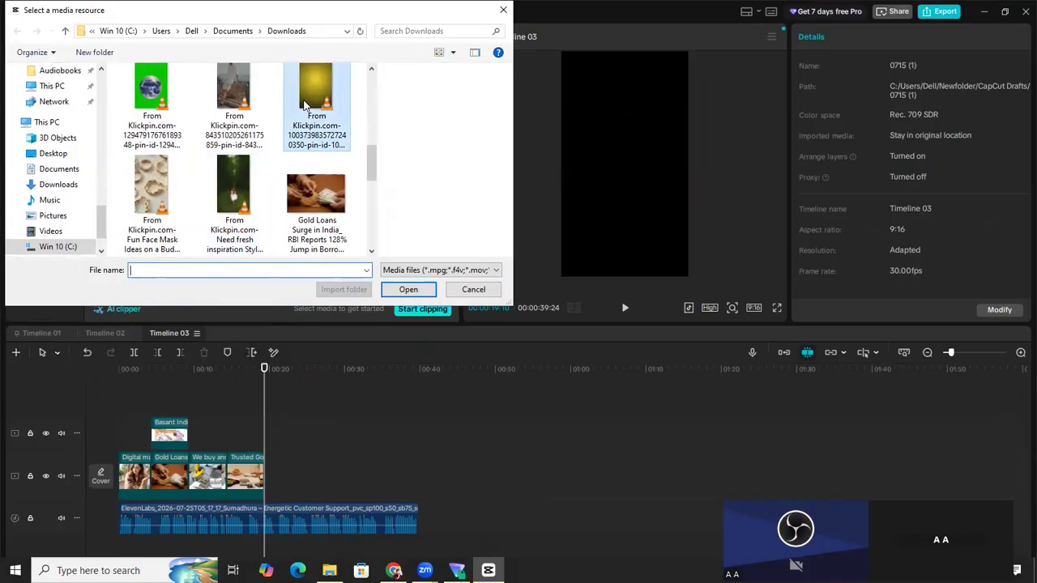
pyautogui.click(408, 289)
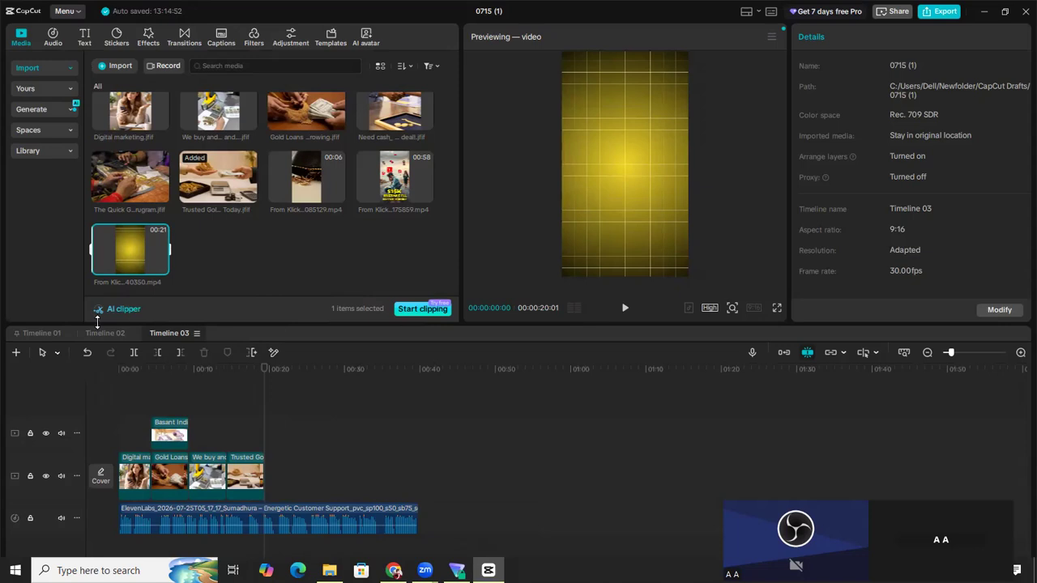
# Place the yellow grid video on the main track after the last image clip and trim its end to about the 25-second mark.
pyautogui.moveTo(111, 256); pyautogui.dragTo(299, 470)
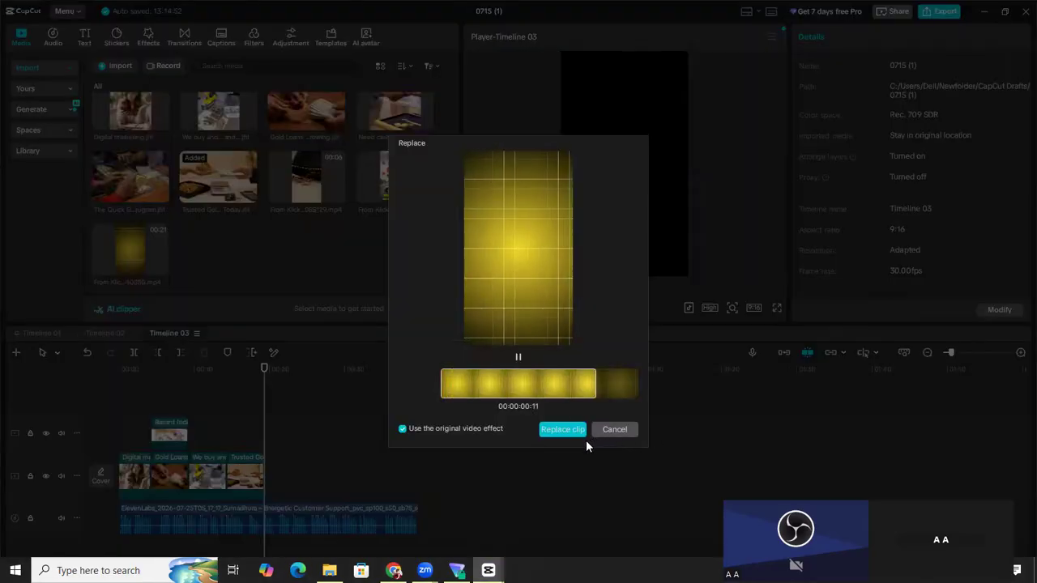
pyautogui.click(614, 430)
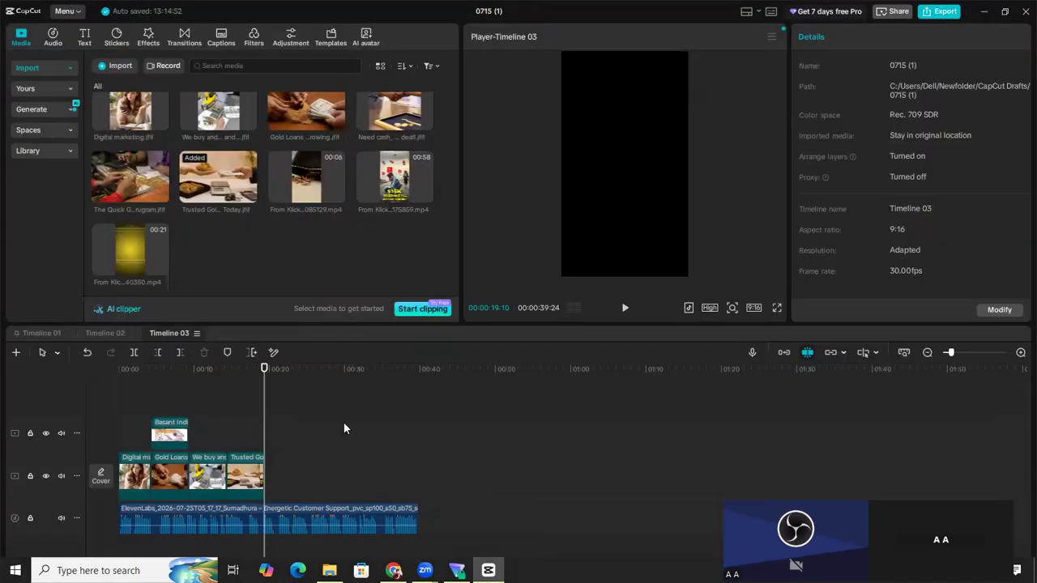
pyautogui.moveTo(139, 286); pyautogui.dragTo(264, 483)
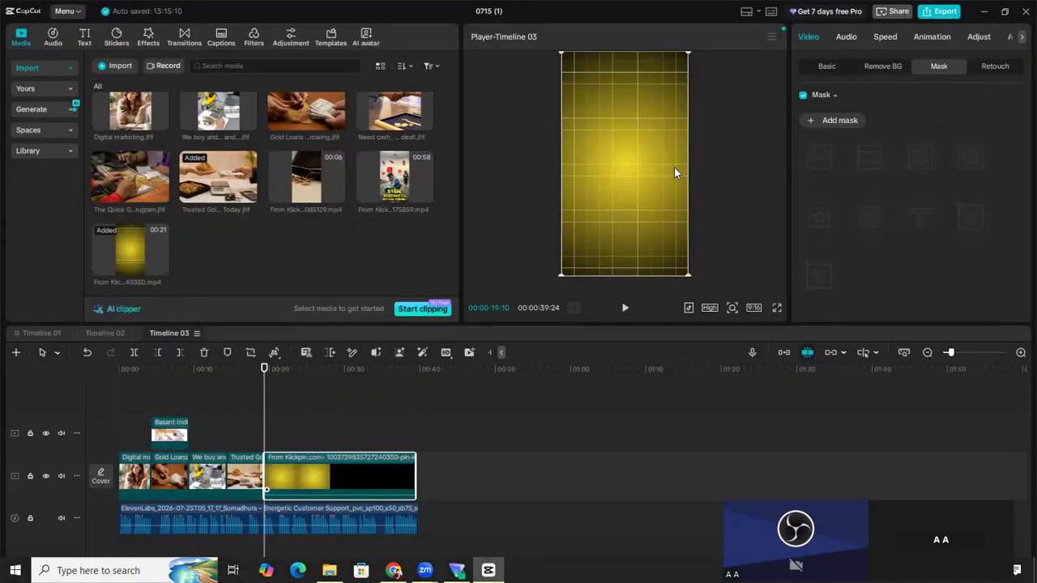
pyautogui.moveTo(410, 474); pyautogui.dragTo(311, 476)
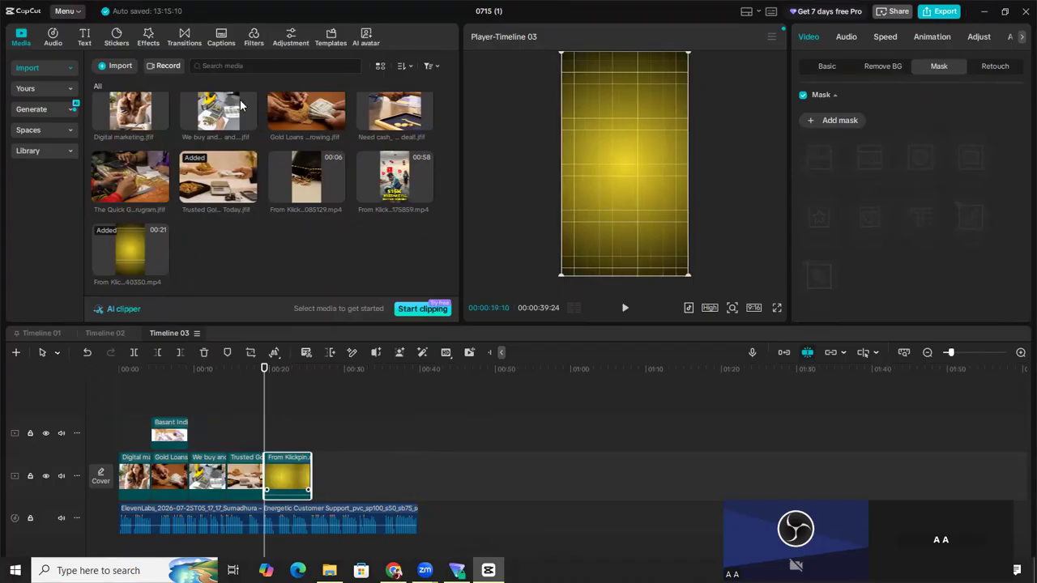
# Overlay the Trusted Gold image above the grid clip, move it to the upper part of the frame and scale it to 77%.
pyautogui.scroll(3, 238, 198)
pyautogui.scroll(2, 236, 203)
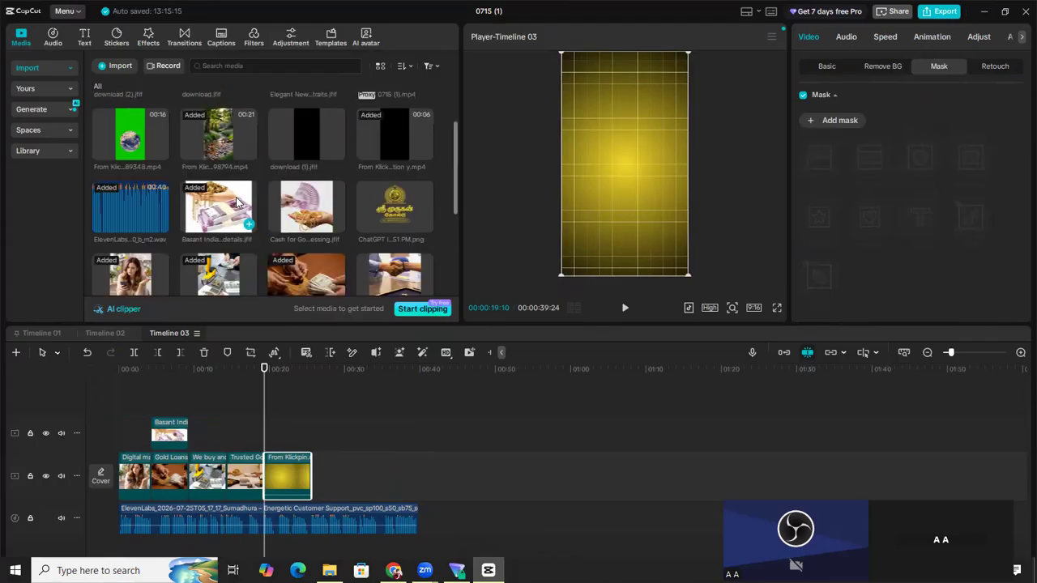
pyautogui.scroll(-3, 154, 254)
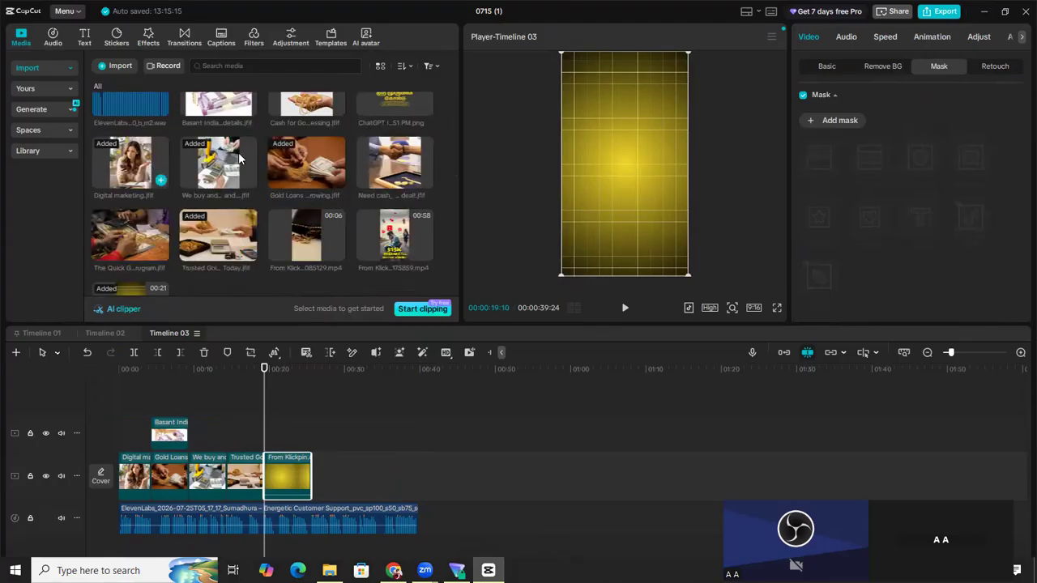
pyautogui.click(250, 253)
pyautogui.moveTo(612, 164)
pyautogui.mouseDown()
pyautogui.moveTo(612, 132)
pyautogui.moveTo(618, 150)
pyautogui.mouseUp()
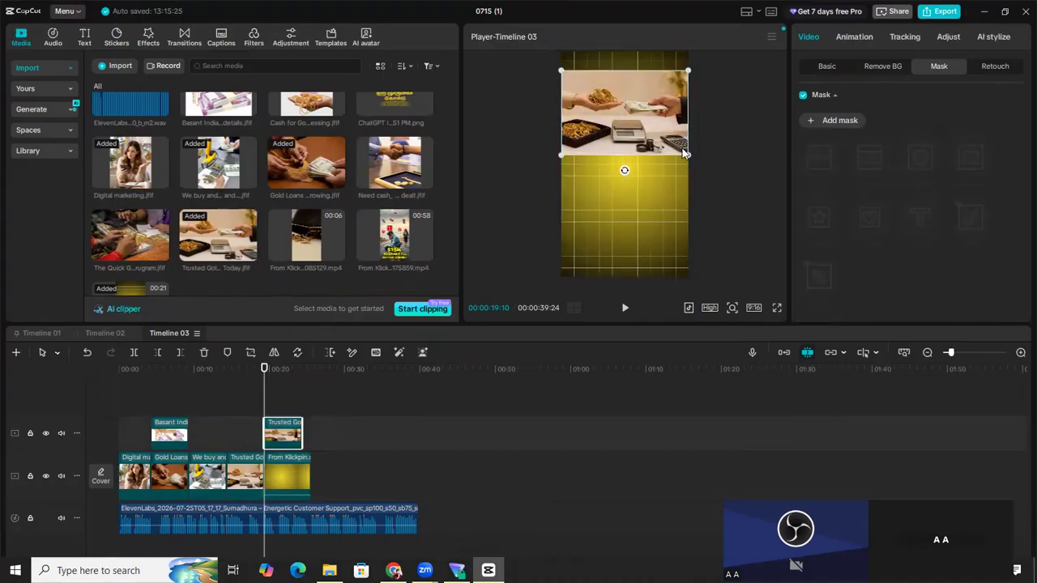
pyautogui.moveTo(687, 154); pyautogui.dragTo(674, 146)
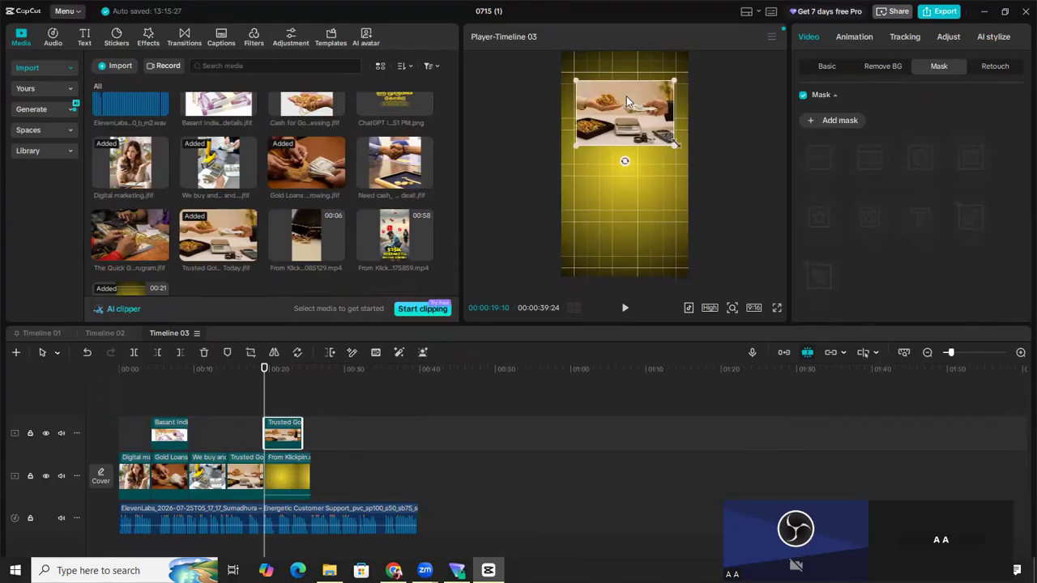
# Add a Rectangle mask to the overlaid gold image and stretch it to about 677 × 500.
pyautogui.click(843, 121)
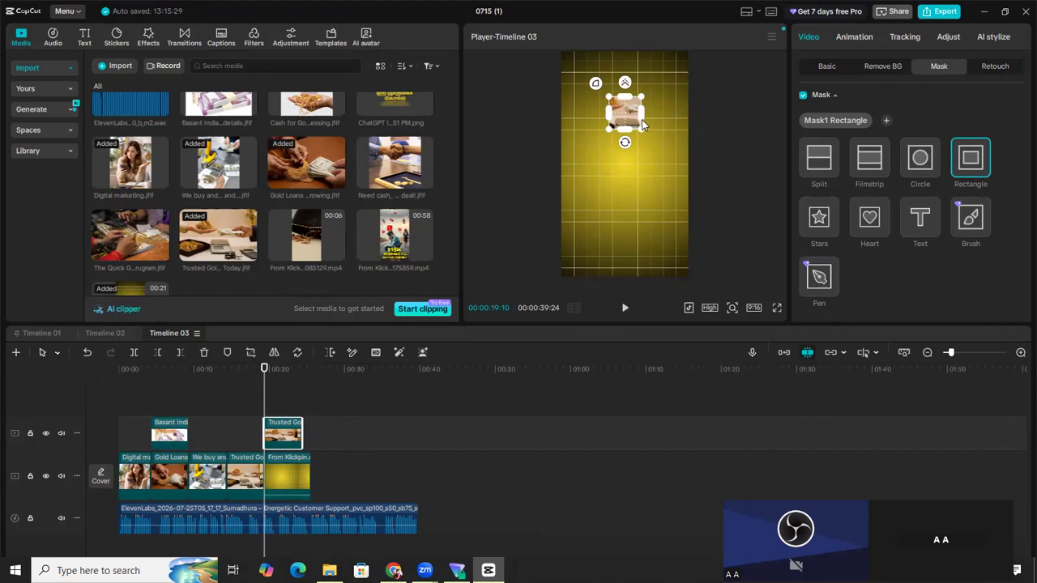
pyautogui.moveTo(642, 112); pyautogui.dragTo(628, 77)
pyautogui.moveTo(675, 110); pyautogui.dragTo(676, 110)
pyautogui.moveTo(626, 76); pyautogui.dragTo(625, 80)
# Set the rectangle mask's round corners to 41 and resize the mask to about 714 × 472.
pyautogui.scroll(-5, 866, 233)
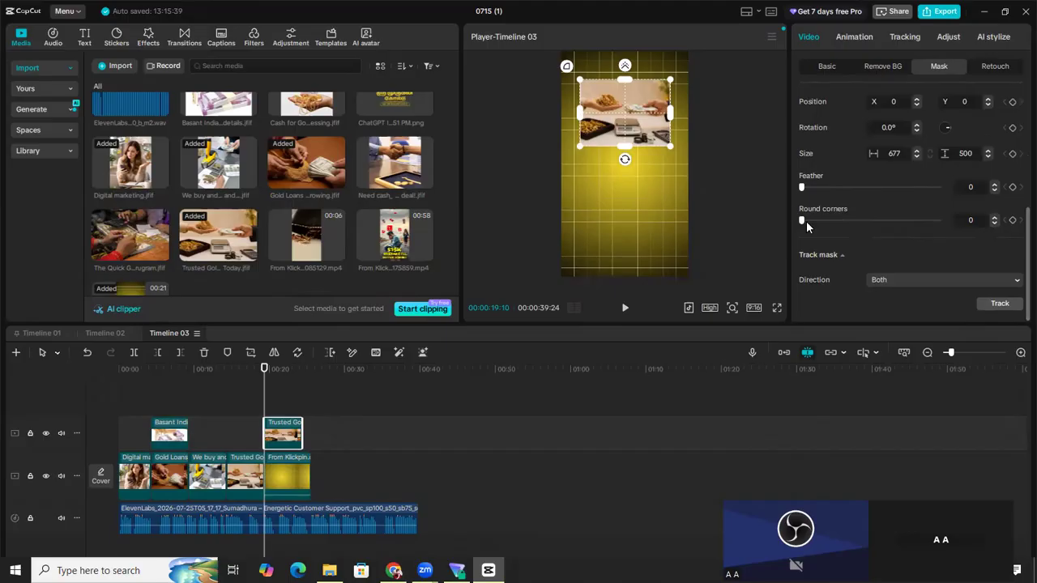
pyautogui.scroll(1, 819, 228)
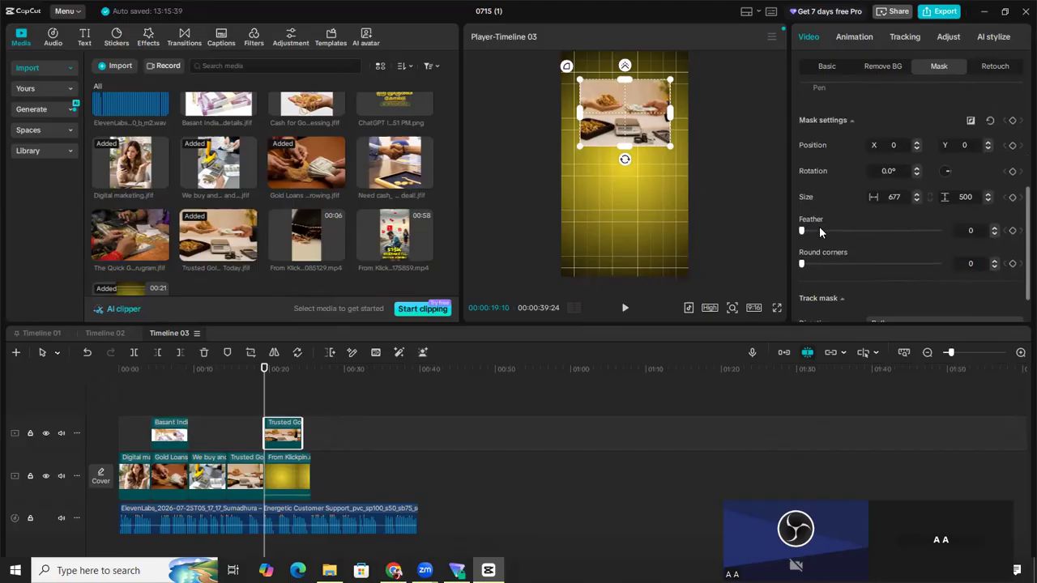
pyautogui.scroll(-1, 803, 272)
pyautogui.moveTo(803, 226); pyautogui.dragTo(858, 222)
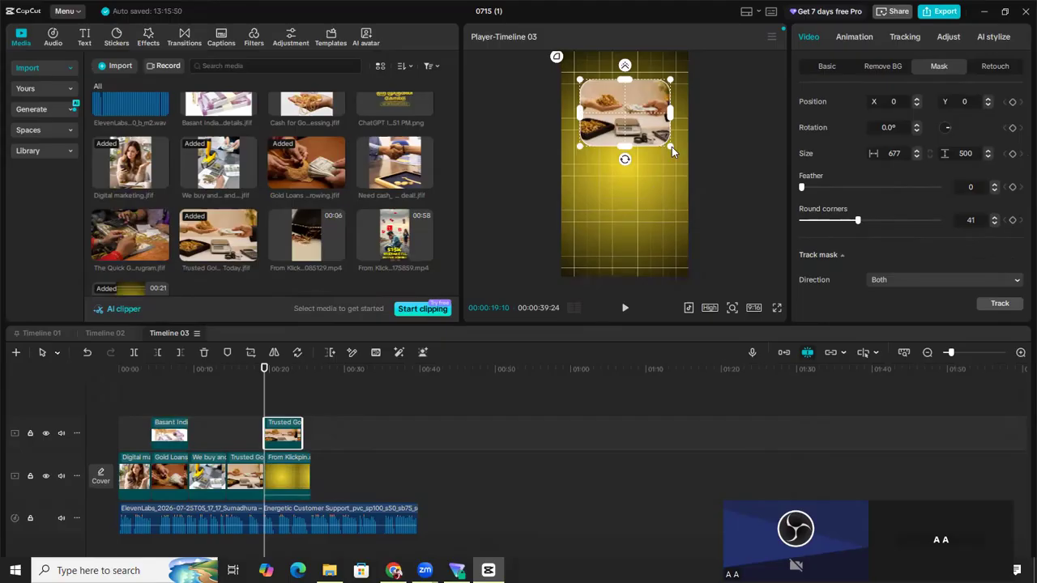
pyautogui.moveTo(671, 146); pyautogui.dragTo(727, 126)
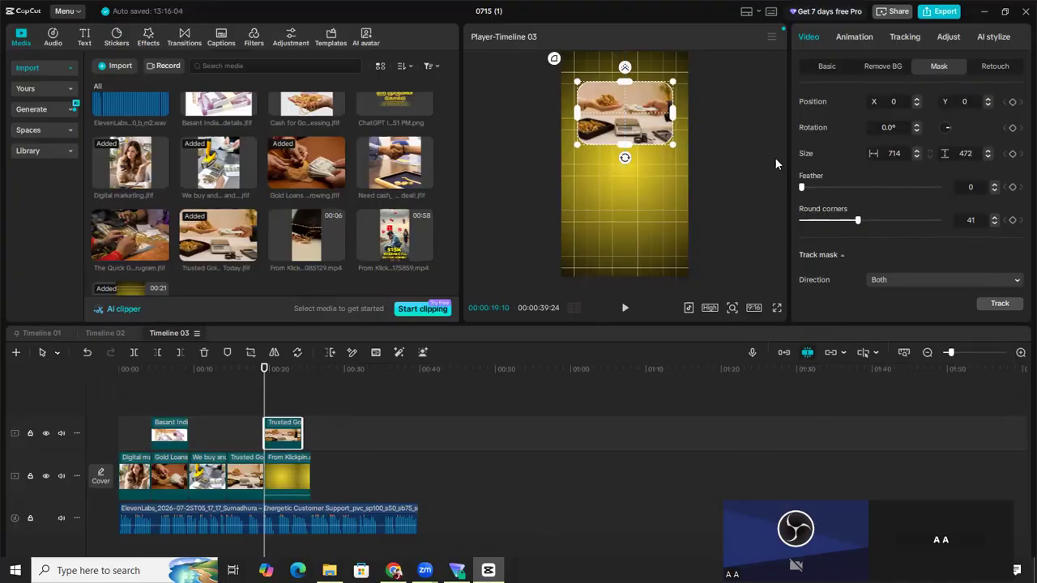
# Deselect the masked image and play the timeline briefly to preview it over the moving grid background.
pyautogui.scroll(4, 807, 157)
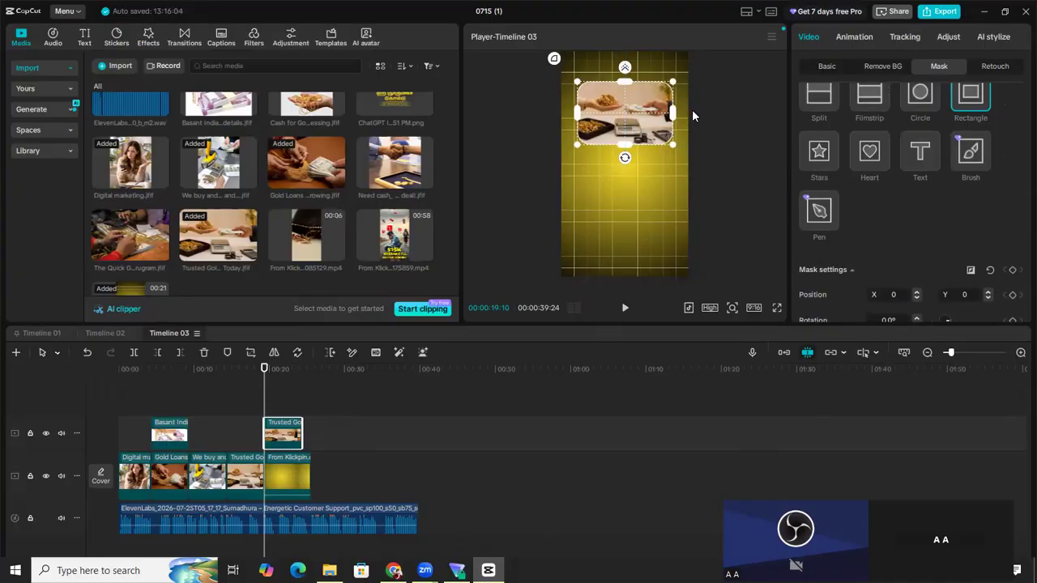
pyautogui.click(820, 71)
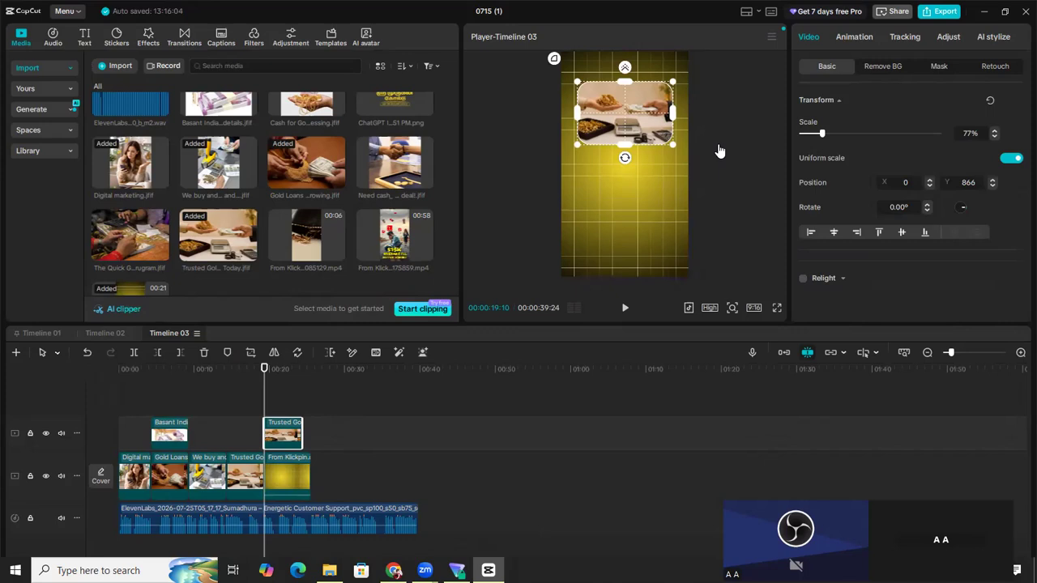
pyautogui.click(709, 173)
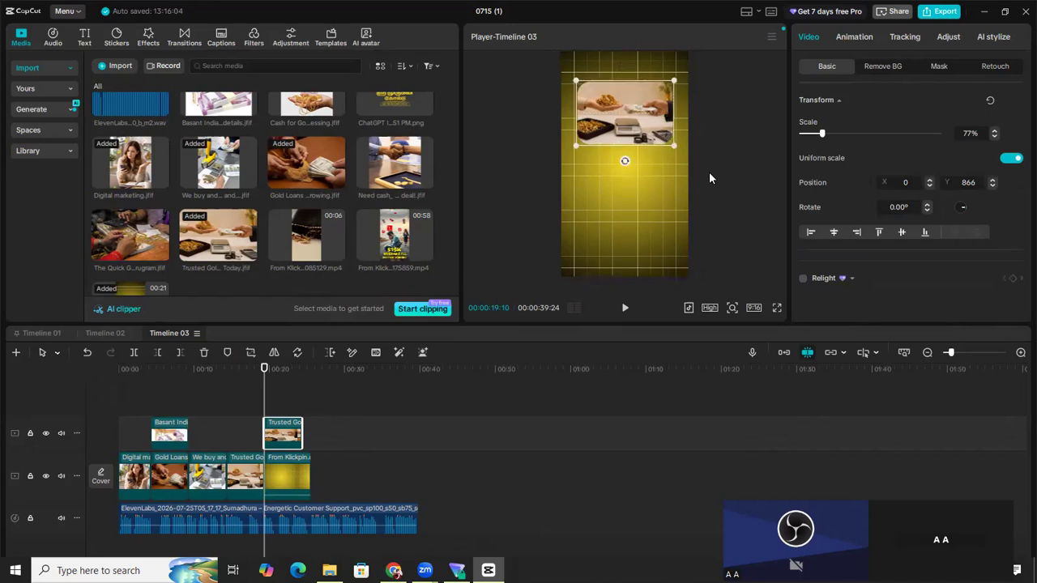
pyautogui.click(626, 308)
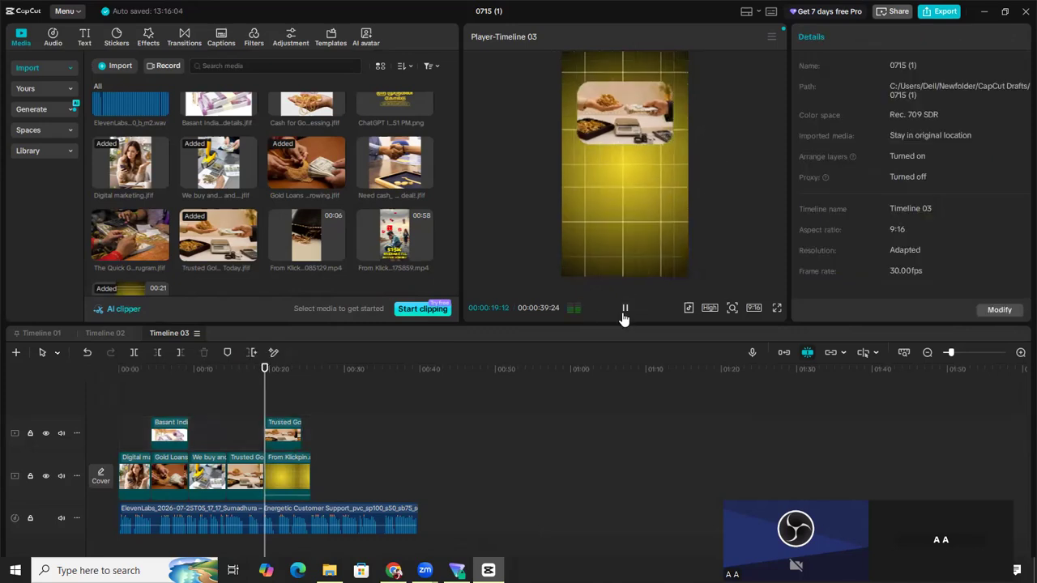
pyautogui.click(623, 318)
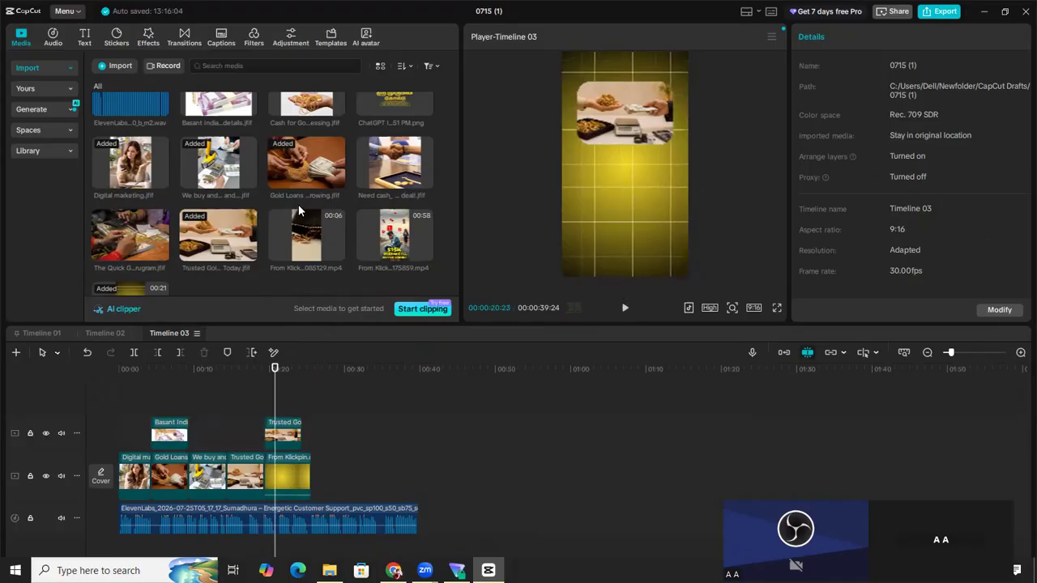
# Browse the imported media for another gold loan image and preview the timeline from the opening clips and over the grid section.
pyautogui.scroll(3, 289, 194)
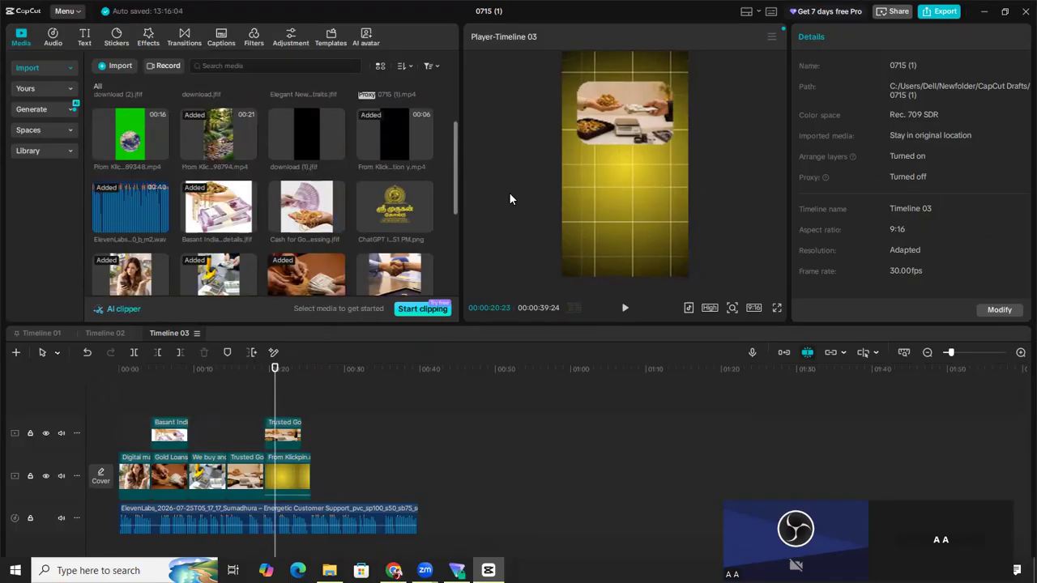
pyautogui.moveTo(342, 212)
pyautogui.scroll(-2, 301, 199)
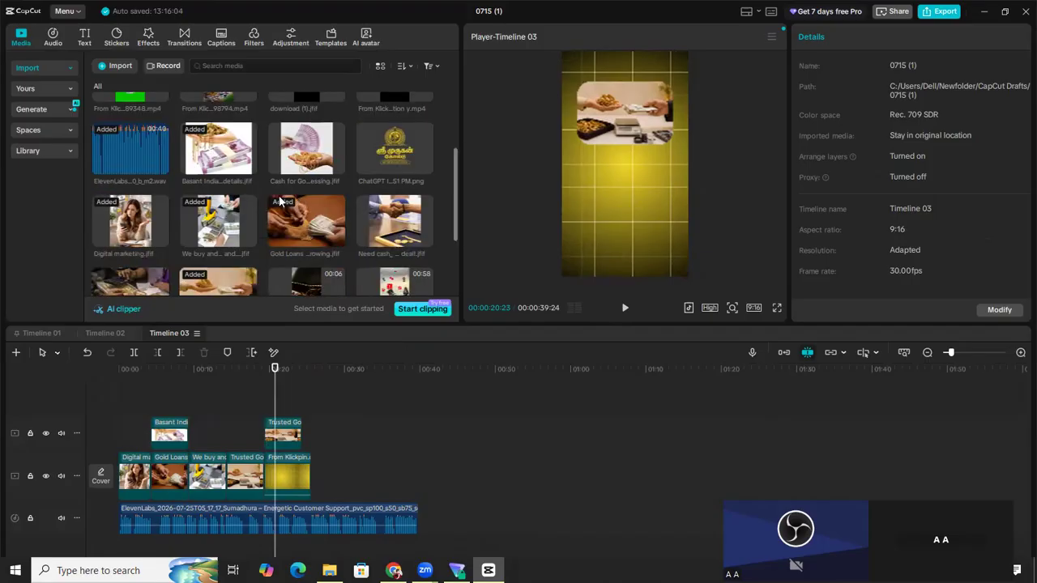
pyautogui.scroll(-3, 284, 235)
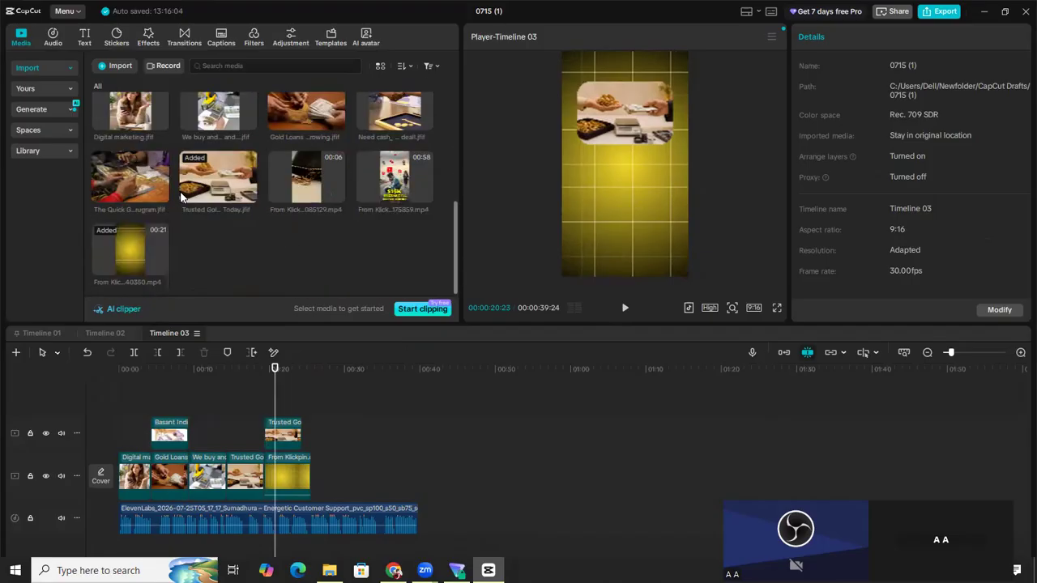
pyautogui.scroll(3, 181, 196)
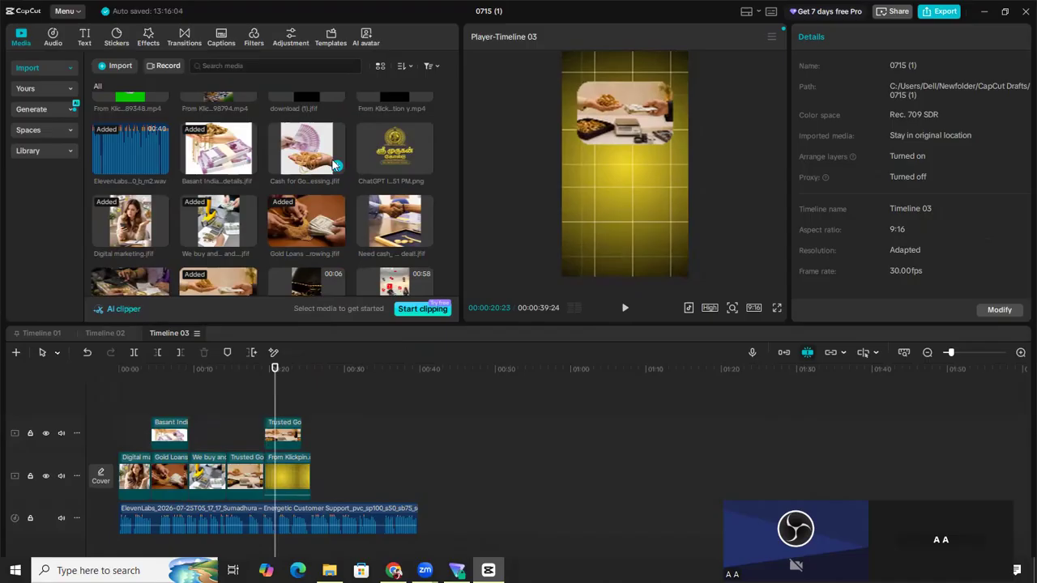
pyautogui.click(159, 432)
pyautogui.click(278, 377)
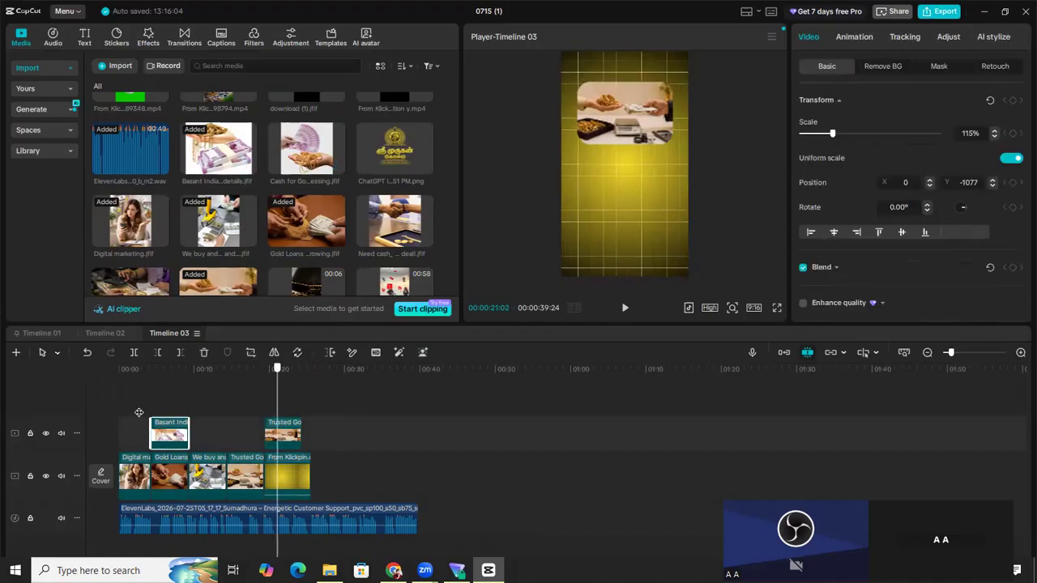
pyautogui.click(139, 413)
pyautogui.click(625, 308)
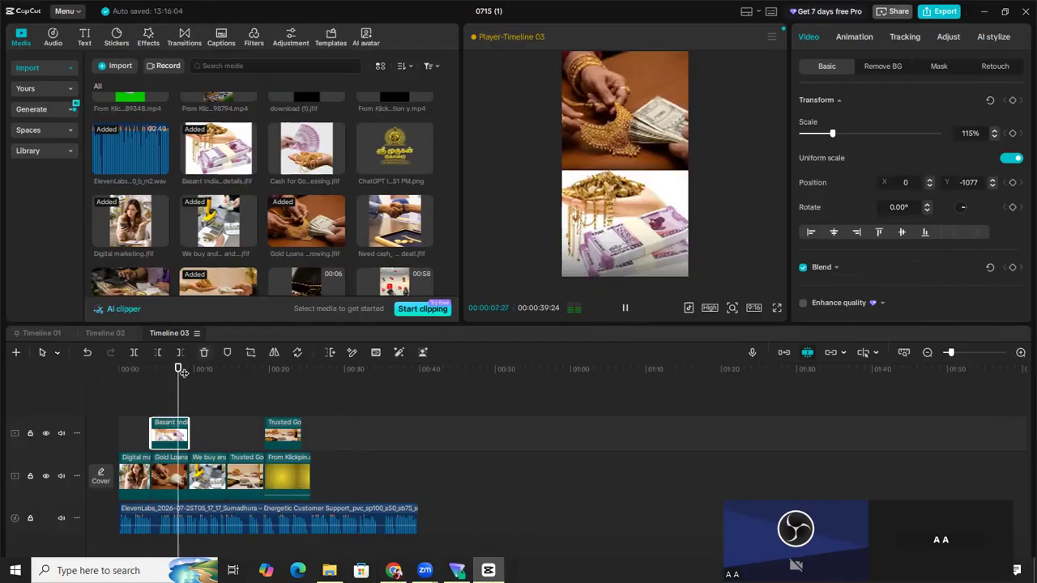
pyautogui.click(294, 385)
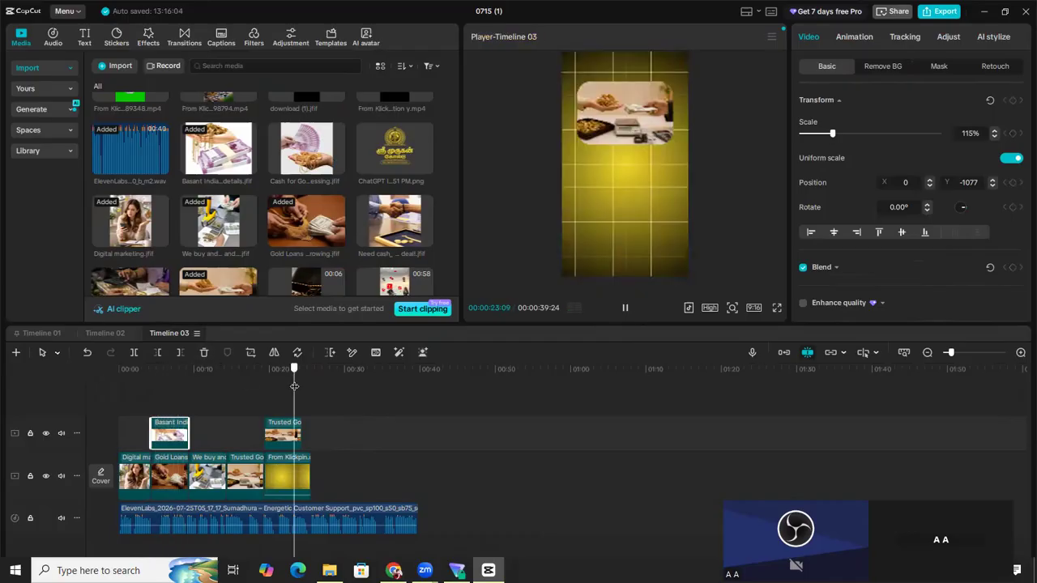
pyautogui.press('space')
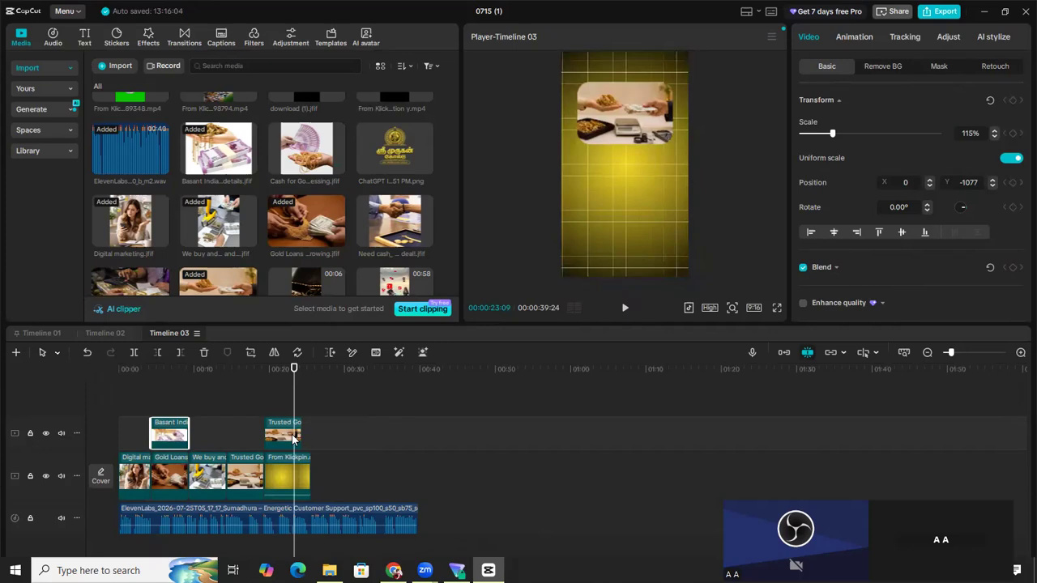
# Trim the Trusted Gold overlay to end at 00:00:23:09 and overlay the Cash for Gold image below it at 72% scale, Y -690.
pyautogui.click(294, 438)
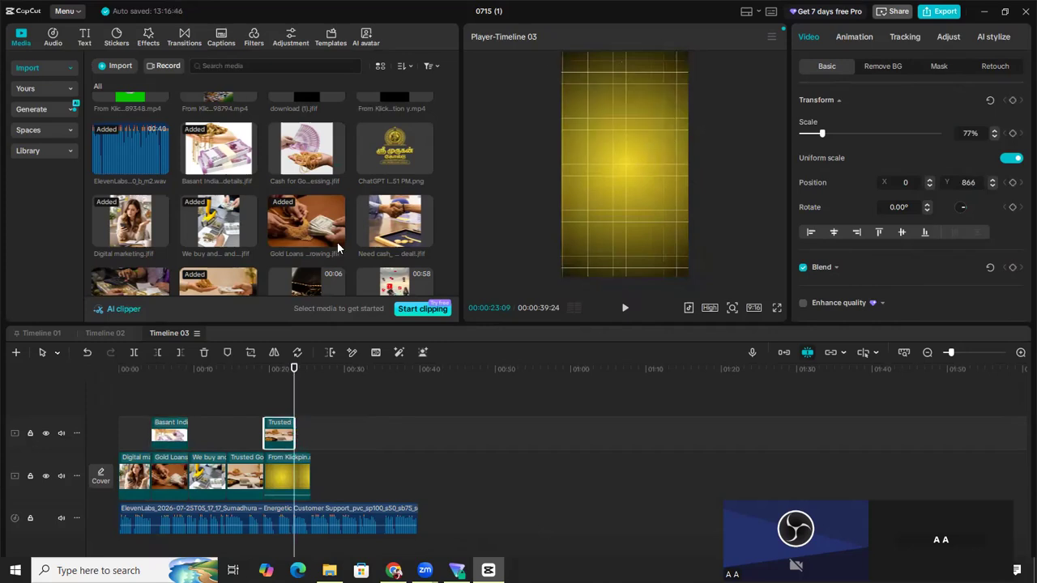
pyautogui.scroll(1, 292, 259)
pyautogui.click(267, 392)
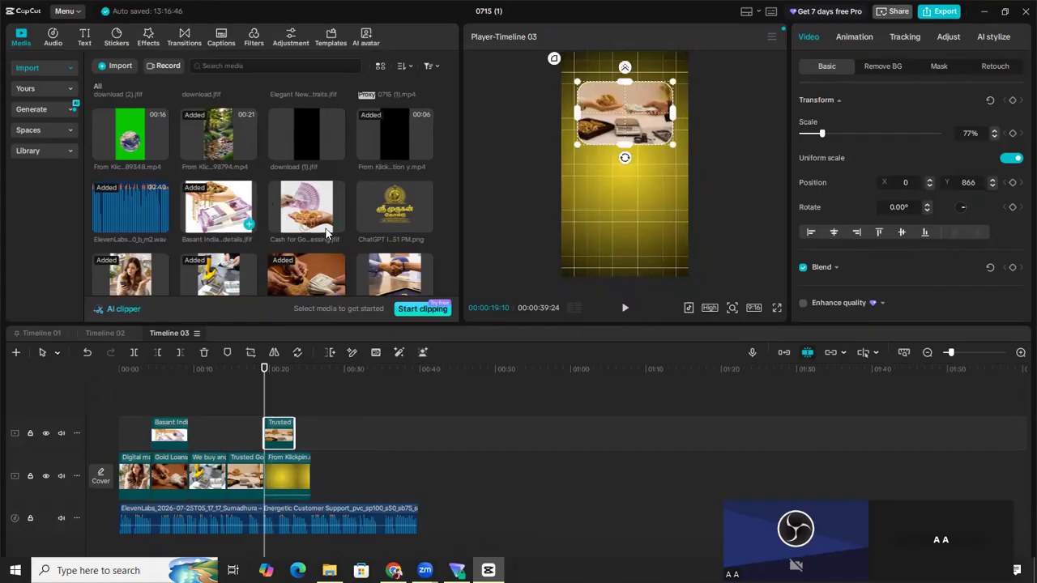
pyautogui.scroll(-1, 323, 218)
pyautogui.click(336, 171)
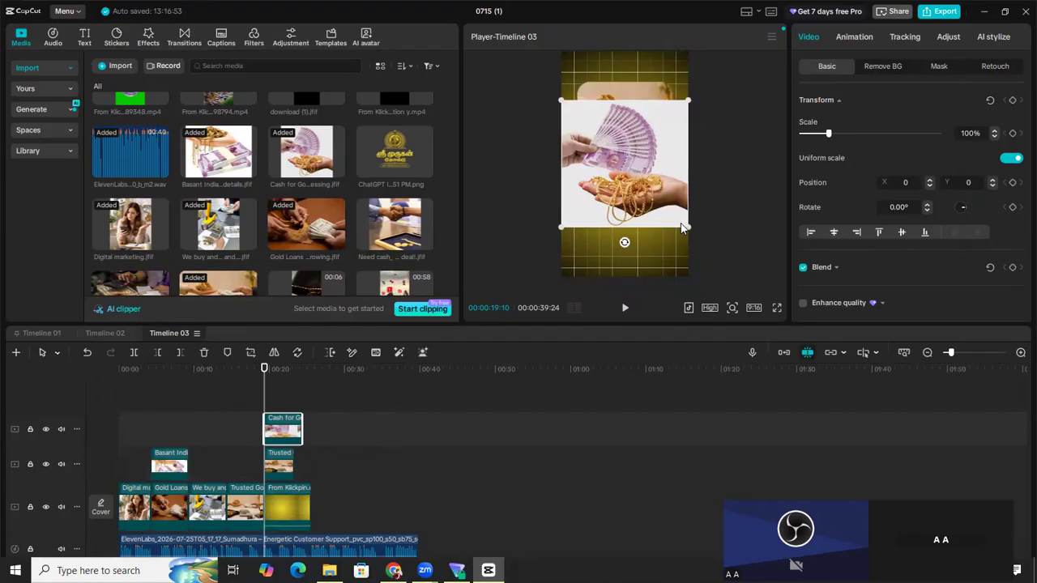
pyautogui.moveTo(685, 230); pyautogui.dragTo(679, 209)
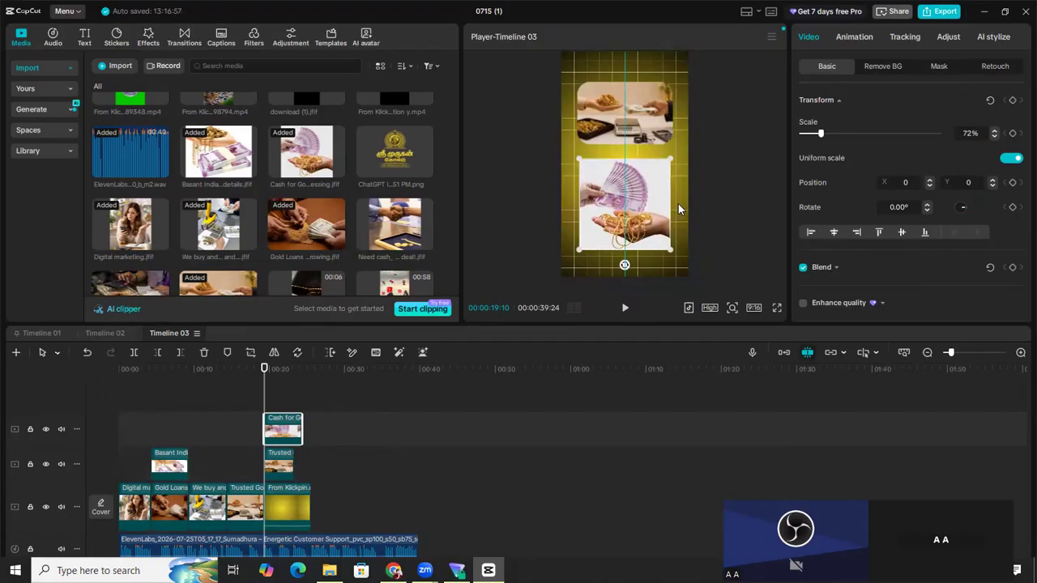
# Add a Rectangle mask to the Cash for Gold image and stretch it to 432 × 423 so it spans the picture.
pyautogui.click(933, 66)
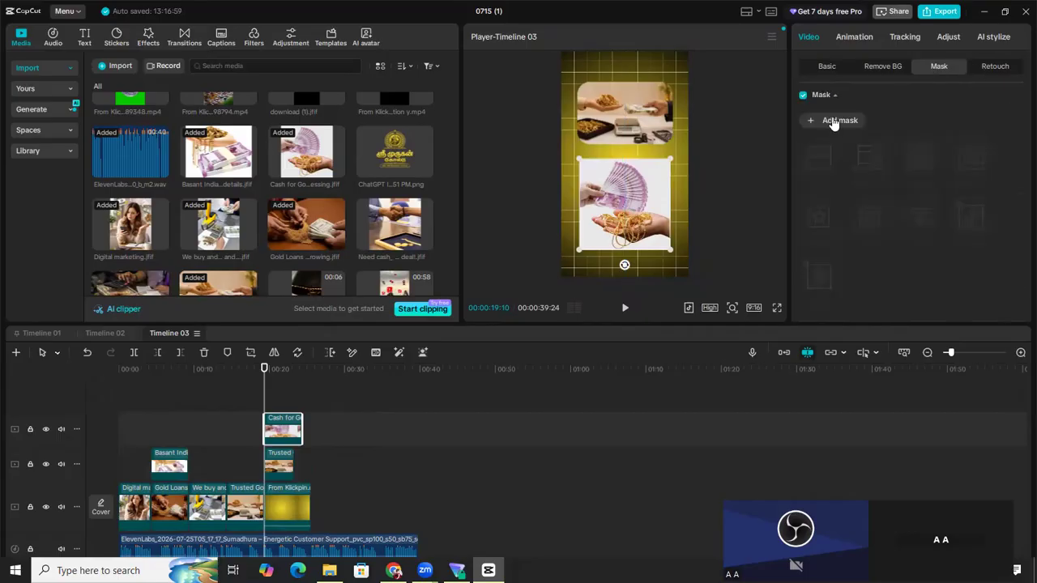
pyautogui.moveTo(650, 206); pyautogui.dragTo(681, 209)
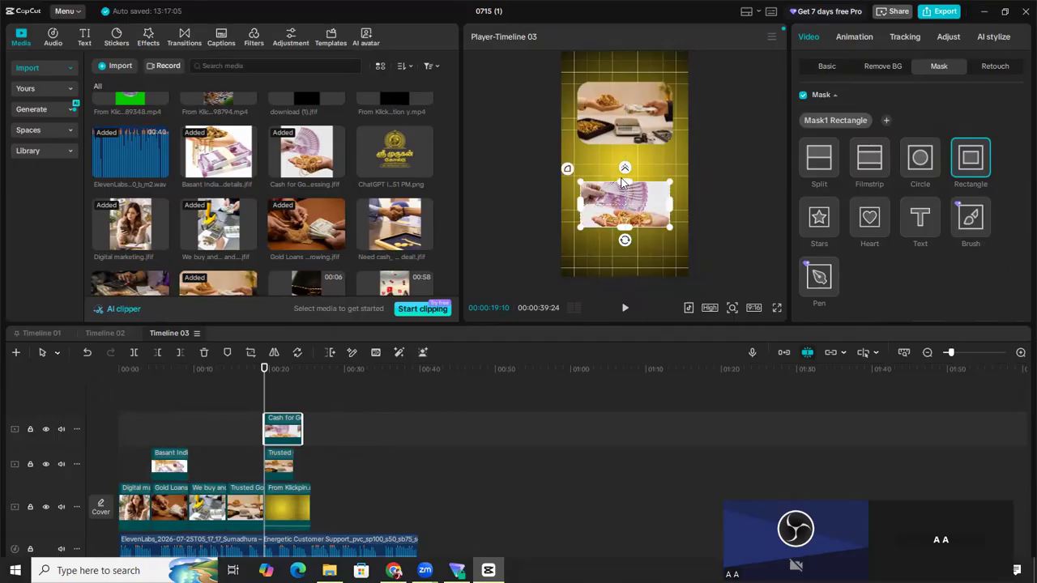
pyautogui.moveTo(623, 166); pyautogui.dragTo(627, 243)
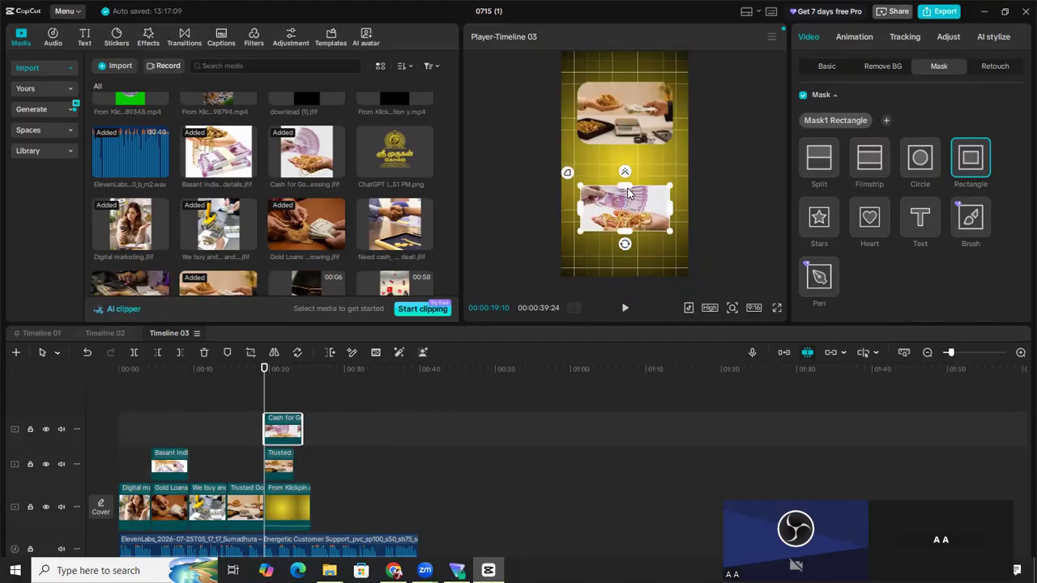
pyautogui.moveTo(628, 189); pyautogui.dragTo(628, 170)
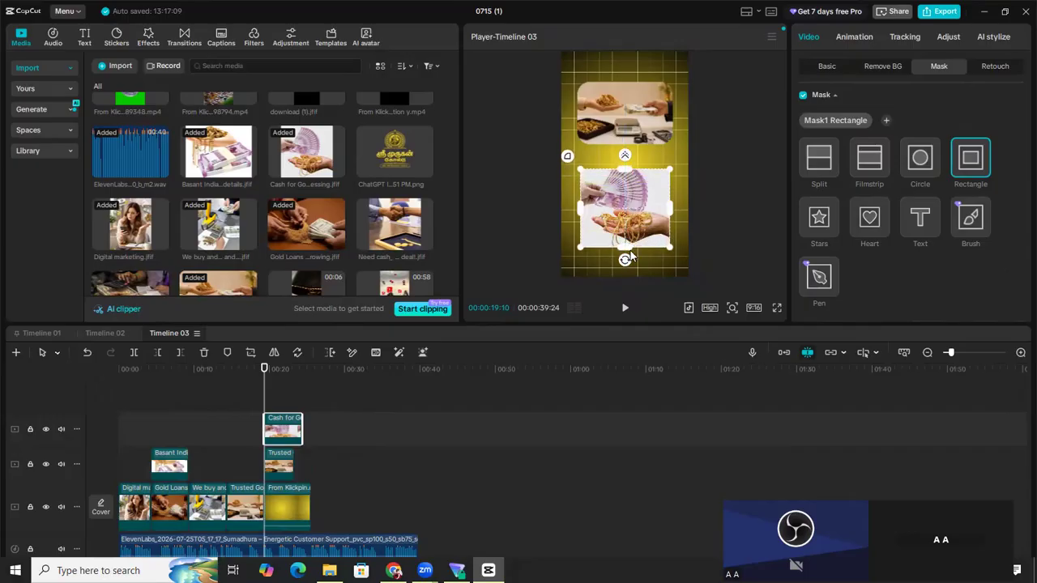
pyautogui.moveTo(670, 248); pyautogui.dragTo(682, 251)
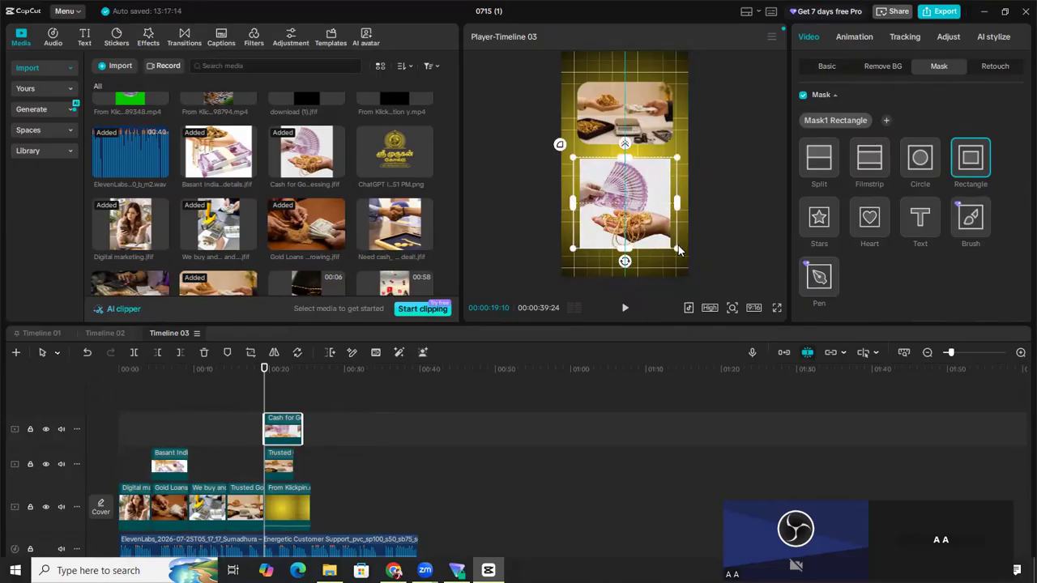
pyautogui.moveTo(679, 209); pyautogui.dragTo(671, 214)
pyautogui.moveTo(634, 164); pyautogui.dragTo(634, 154)
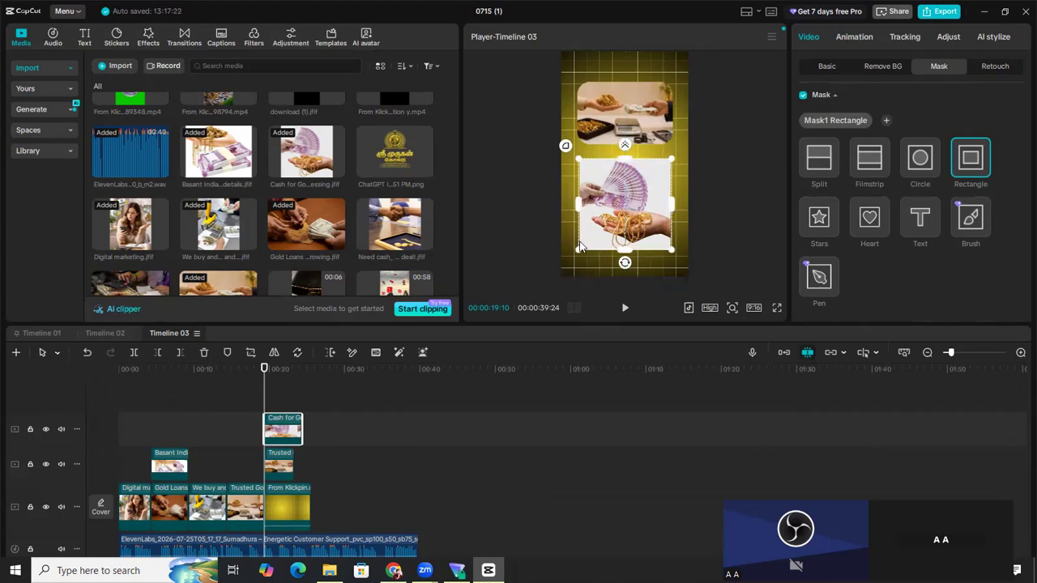
pyautogui.moveTo(578, 250); pyautogui.dragTo(579, 248)
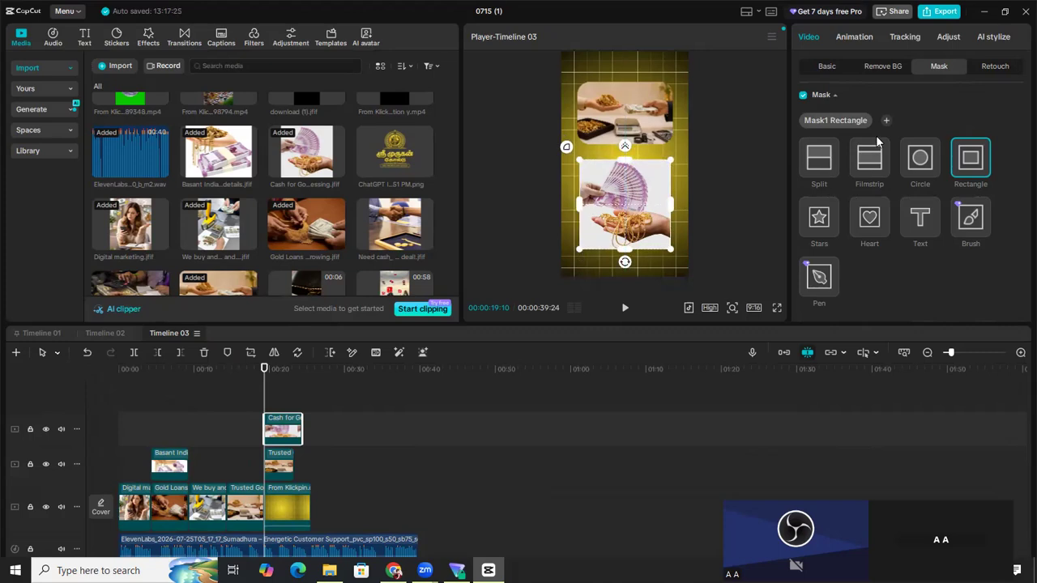
# Set the Cash for Gold mask's round corners to 54 and play the timeline to preview both masked images.
pyautogui.scroll(-5, 899, 234)
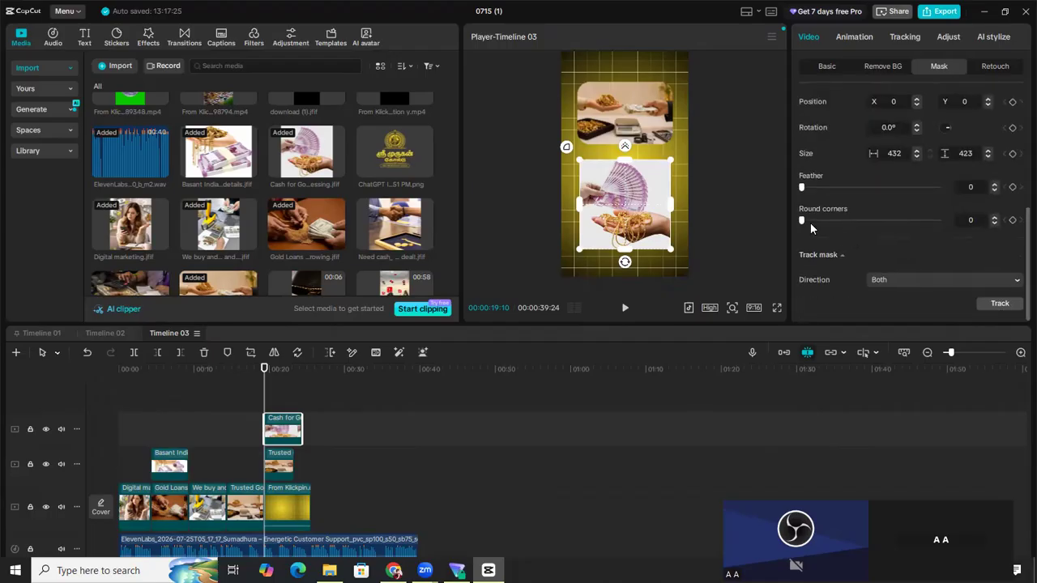
pyautogui.moveTo(806, 226); pyautogui.dragTo(877, 222)
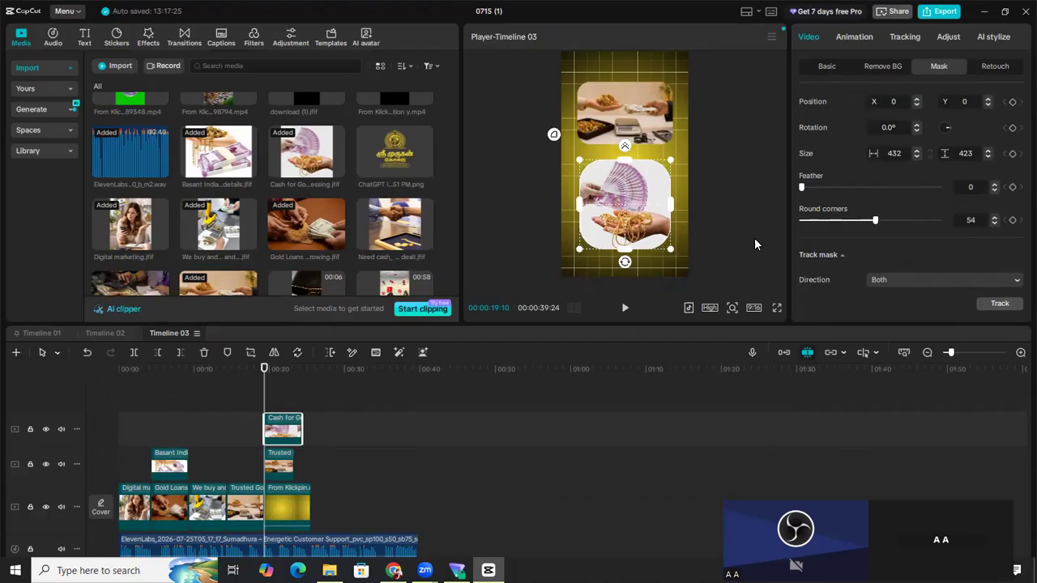
pyautogui.click(836, 65)
pyautogui.click(627, 311)
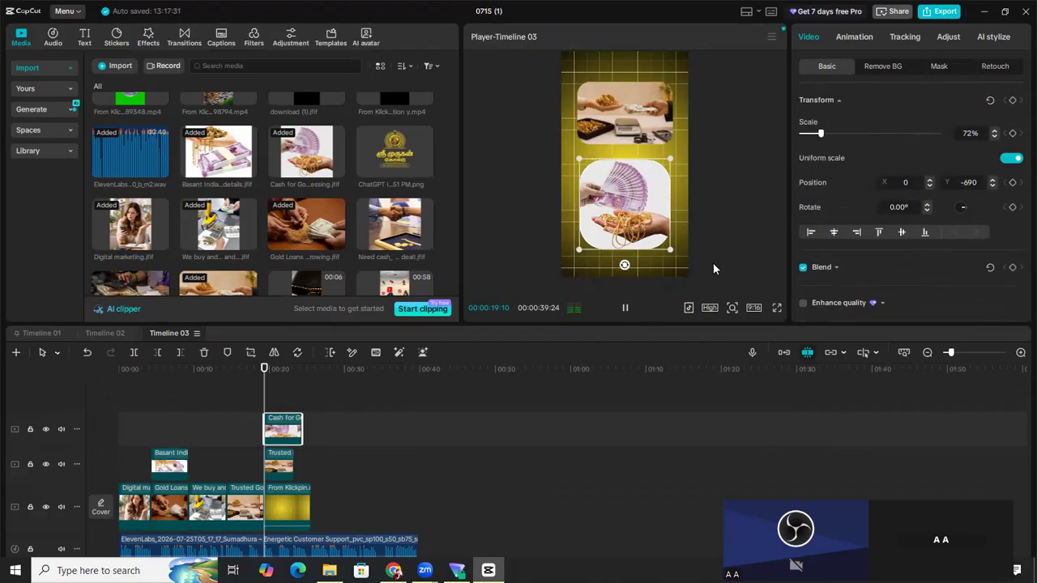
pyautogui.click(746, 245)
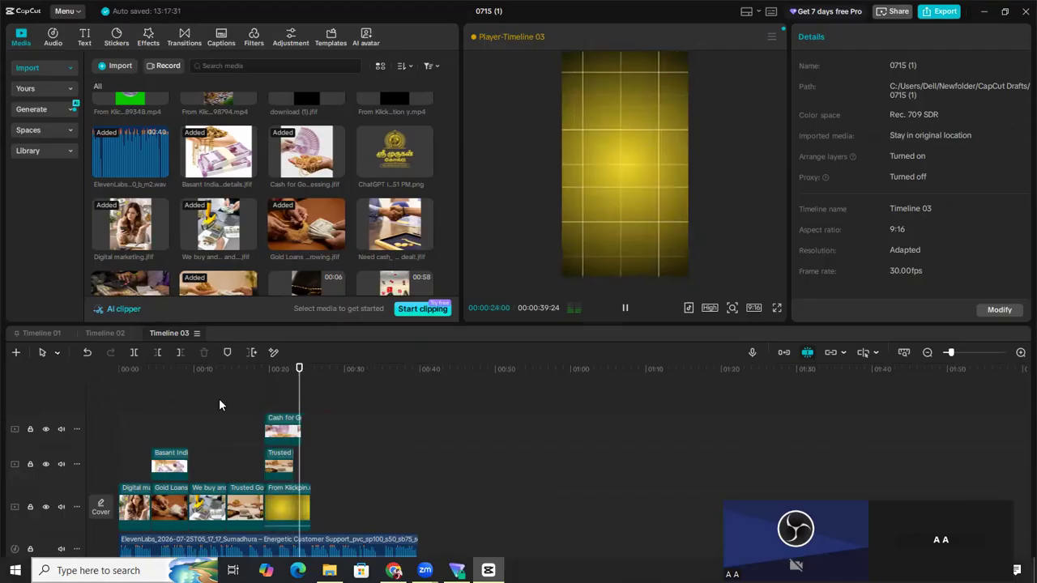
pyautogui.click(288, 417)
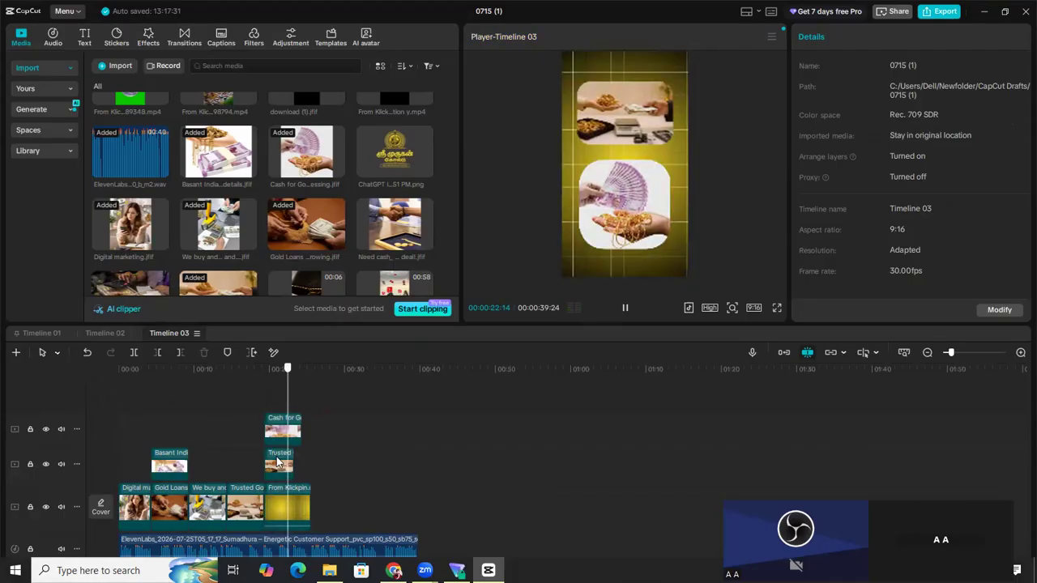
# Extend the Trusted Gold overlay to the end of the Cash for Gold overlay and trim the yellow grid clip to the same point.
pyautogui.click(297, 464)
pyautogui.click(352, 390)
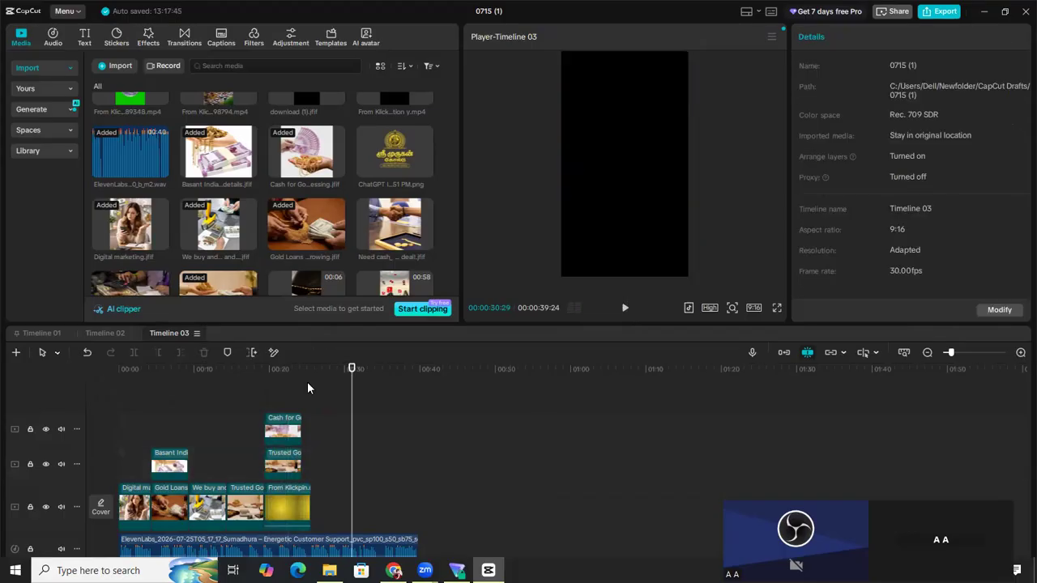
pyautogui.click(308, 509)
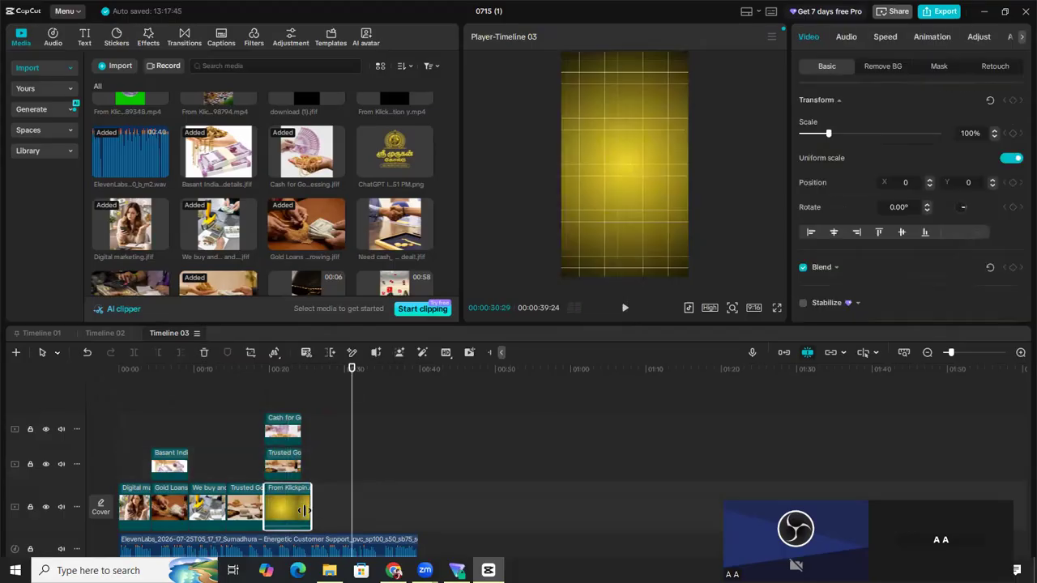
pyautogui.moveTo(354, 381); pyautogui.dragTo(114, 449)
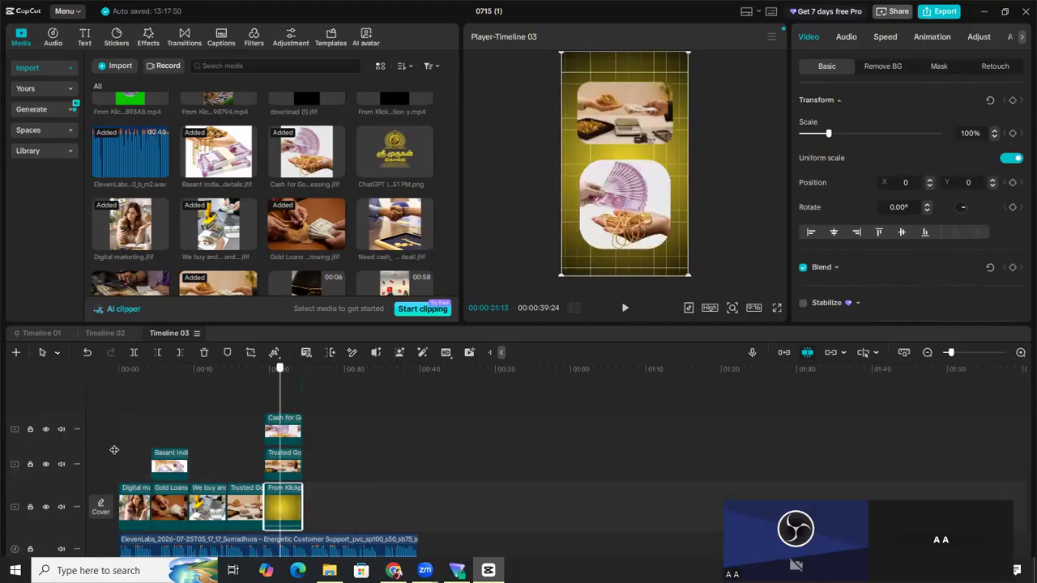
# Play the reel from the start and delete the unmasked Trusted Gold clip that precedes the grid clip on the main track.
pyautogui.click(626, 309)
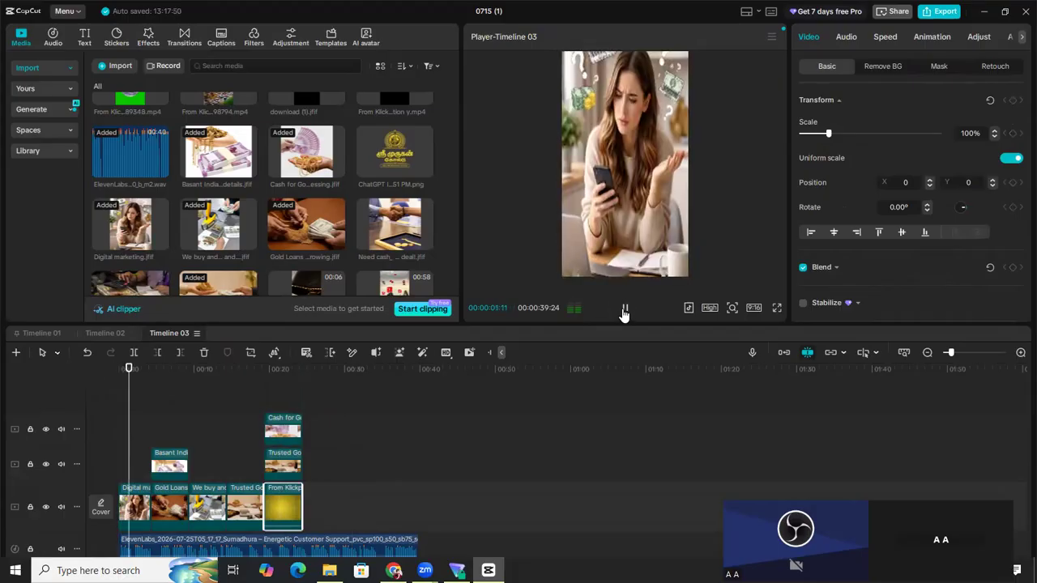
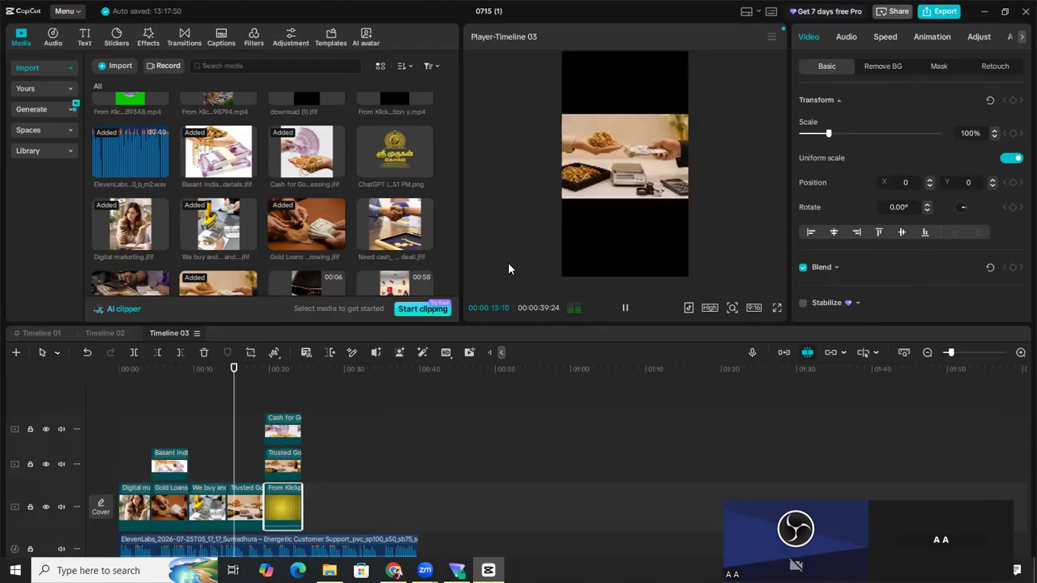
pyautogui.press('space')
pyautogui.click(247, 503)
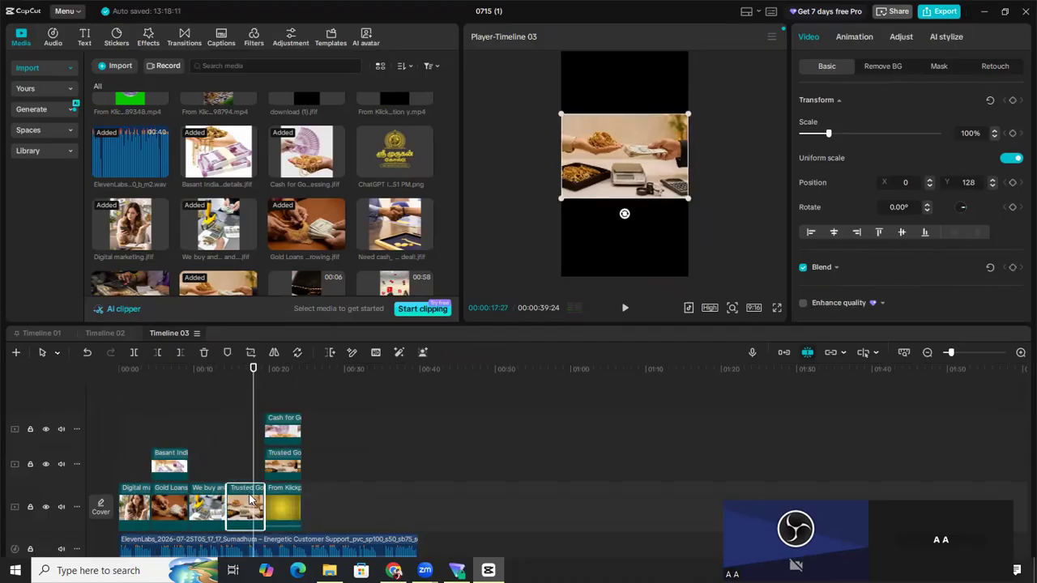
pyautogui.press('Delete')
# Move the Trusted Gold and Cash for Gold overlays earlier so both start and end with the grid clip.
pyautogui.moveTo(285, 523); pyautogui.dragTo(249, 526)
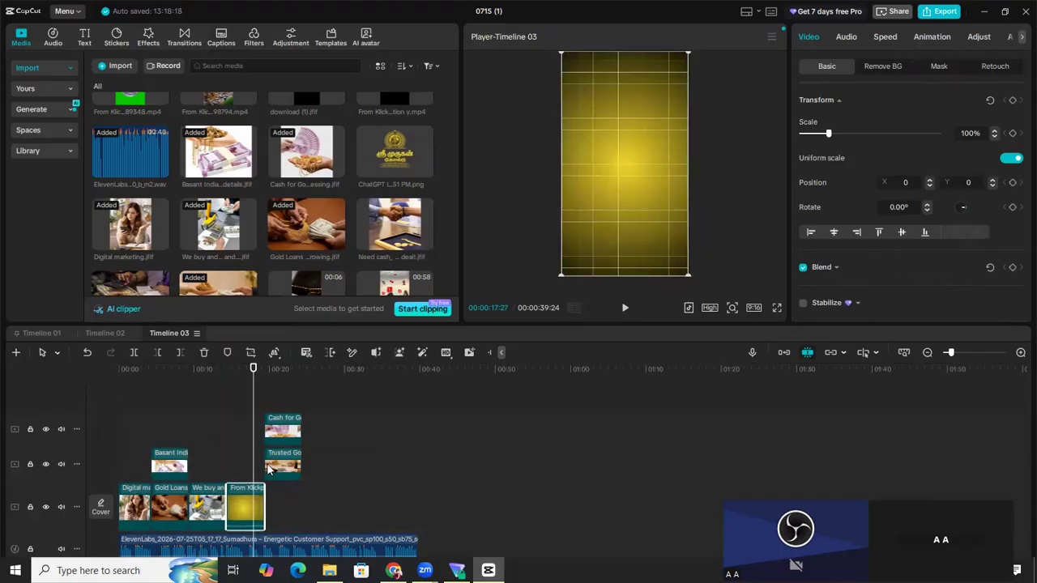
pyautogui.moveTo(269, 470); pyautogui.dragTo(259, 479)
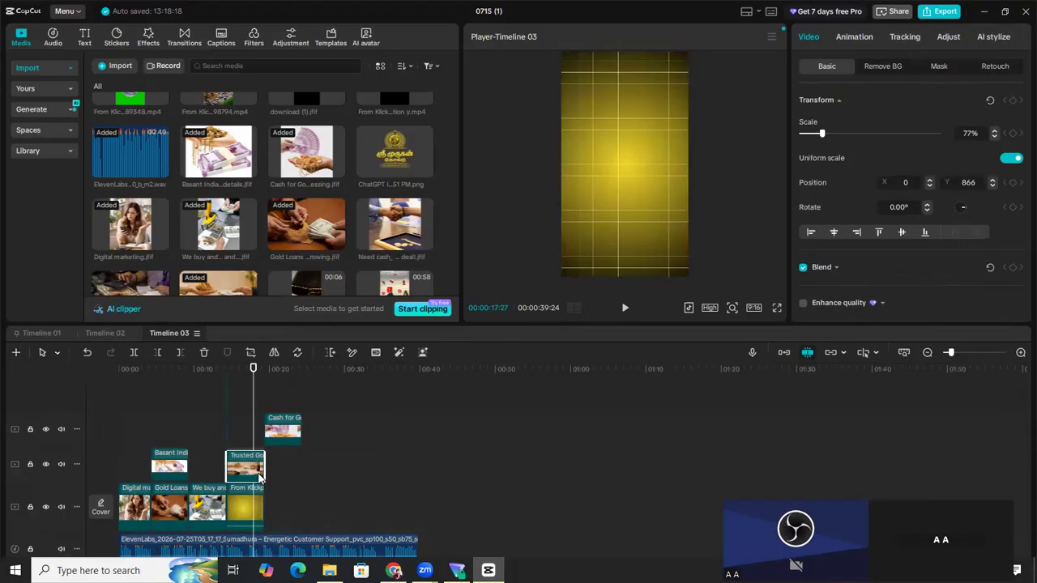
pyautogui.moveTo(283, 430); pyautogui.dragTo(261, 429)
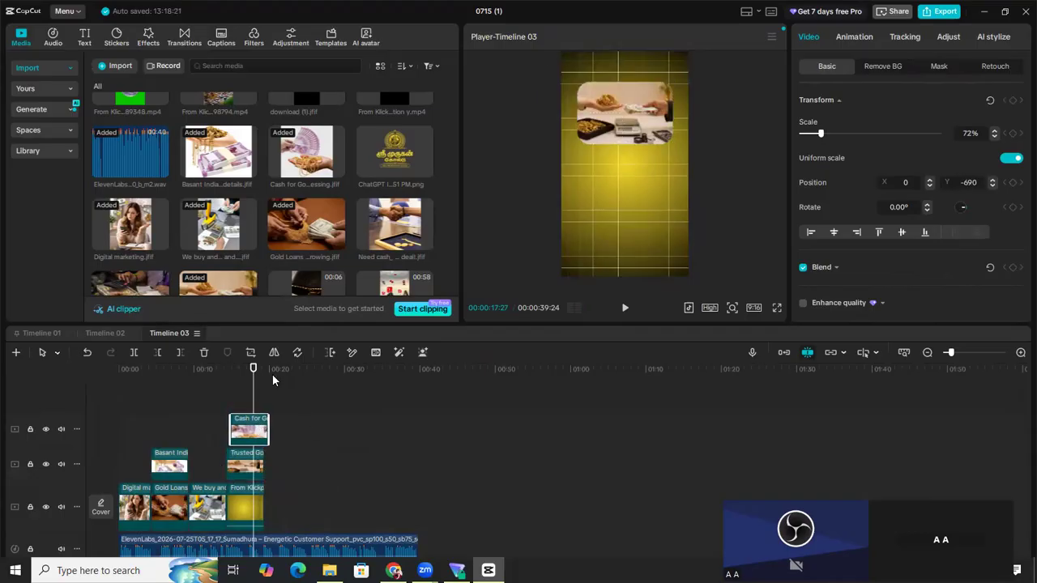
pyautogui.click(625, 308)
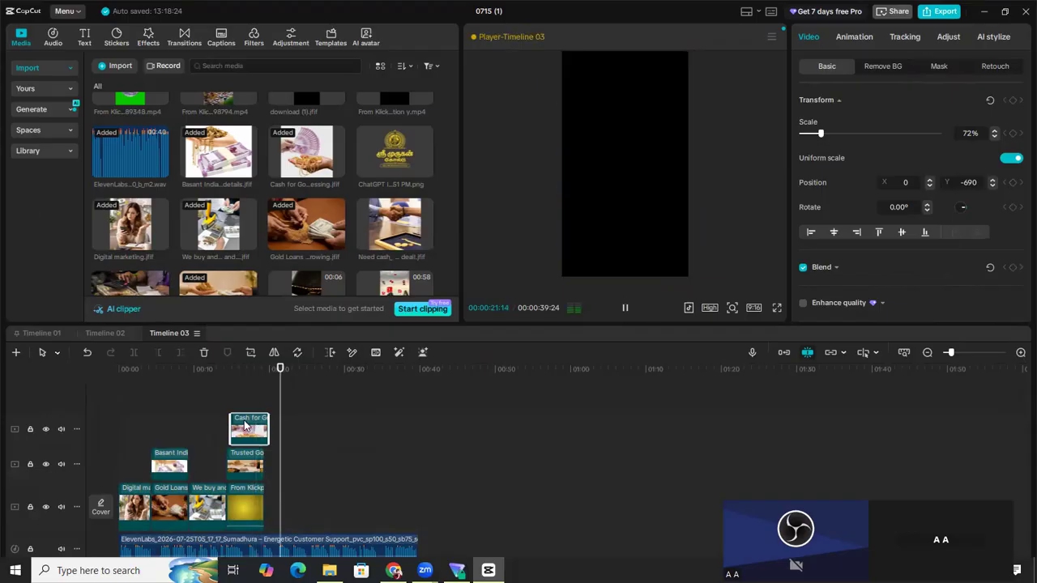
pyautogui.moveTo(240, 431); pyautogui.dragTo(237, 436)
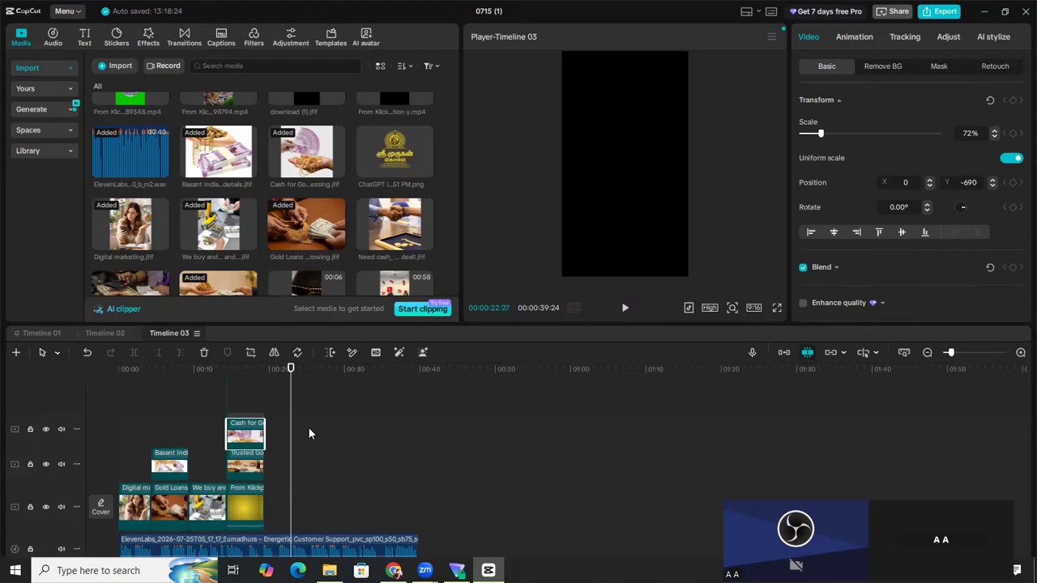
# Play the voice-over from the end of the yellow grid clip and return the playhead to that point.
pyautogui.click(308, 373)
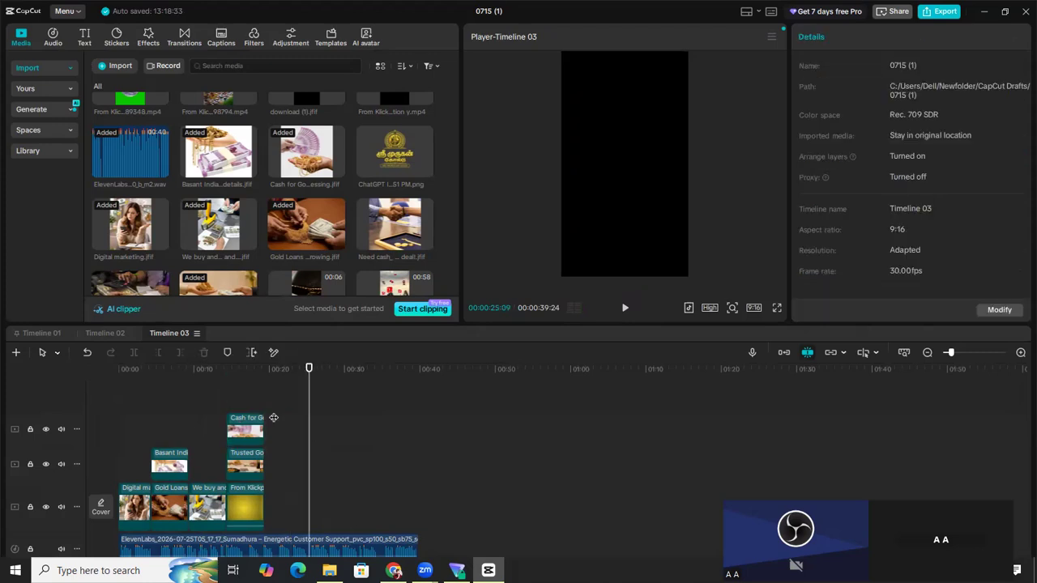
pyautogui.click(273, 420)
pyautogui.click(265, 435)
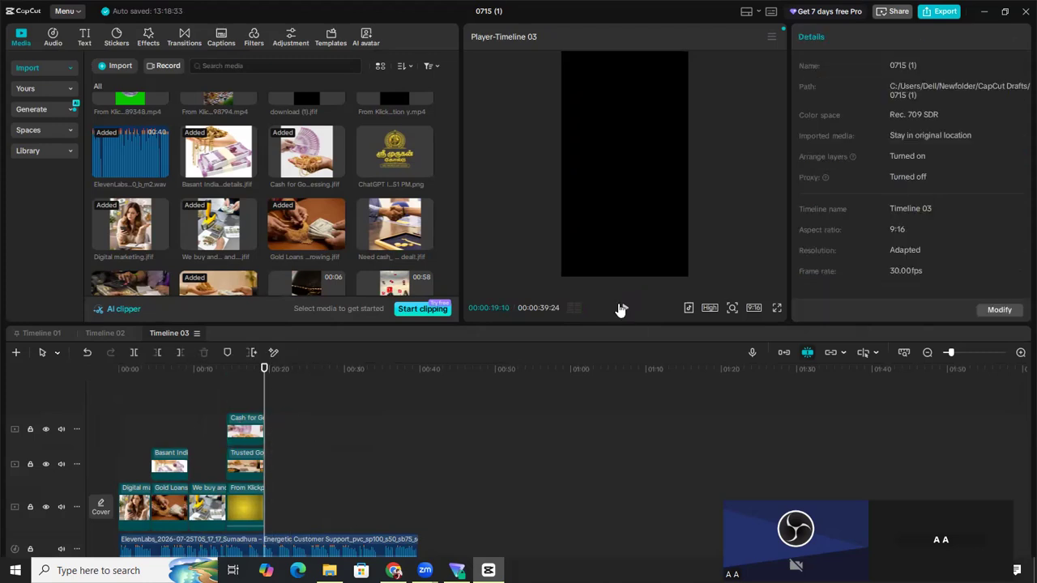
pyautogui.click(627, 308)
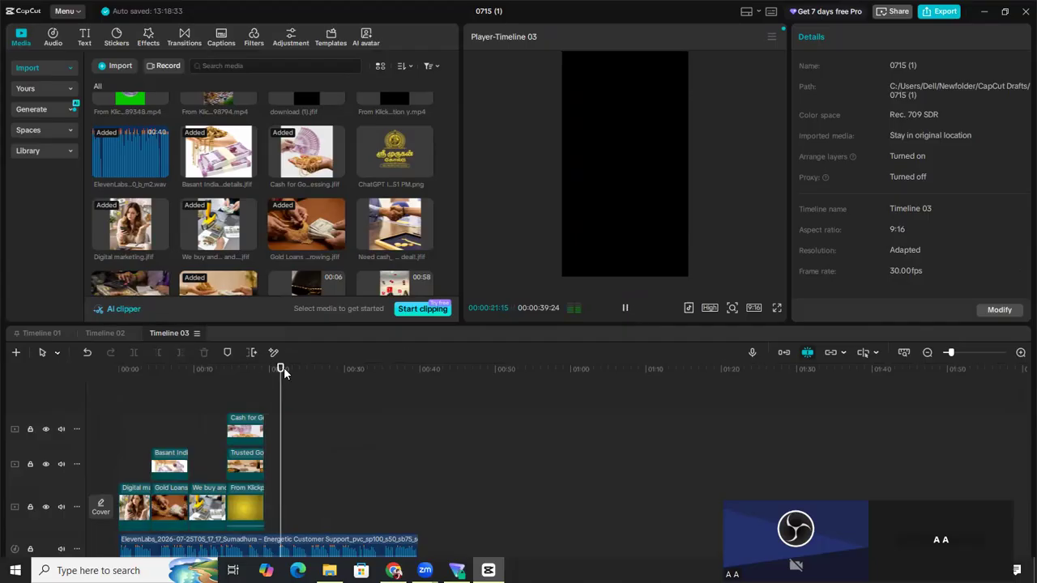
pyautogui.click(260, 410)
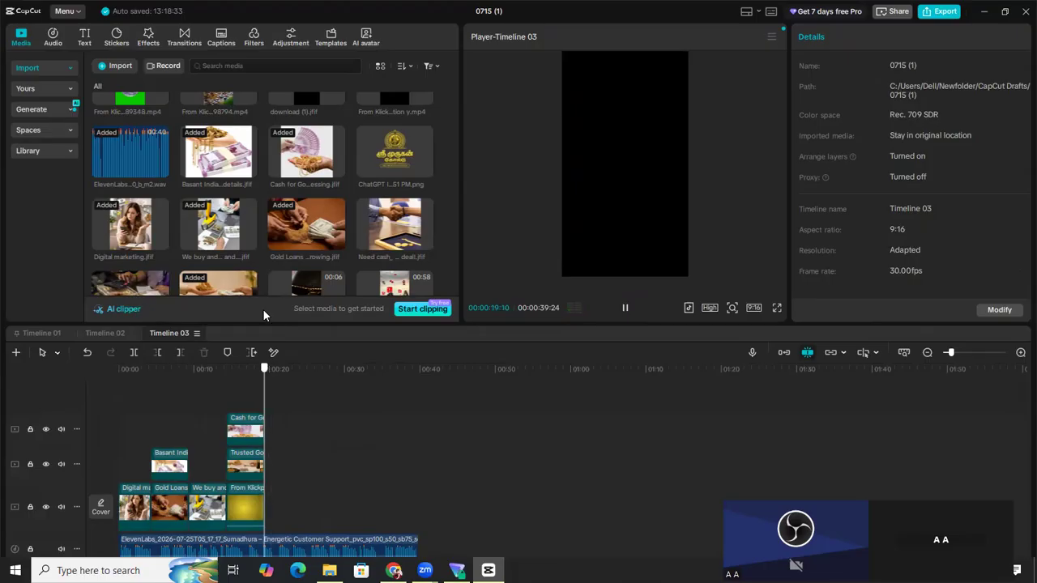
# Add the 6-second gold jewellery video from the imported media to the main track after the yellow grid clip.
pyautogui.scroll(2, 343, 192)
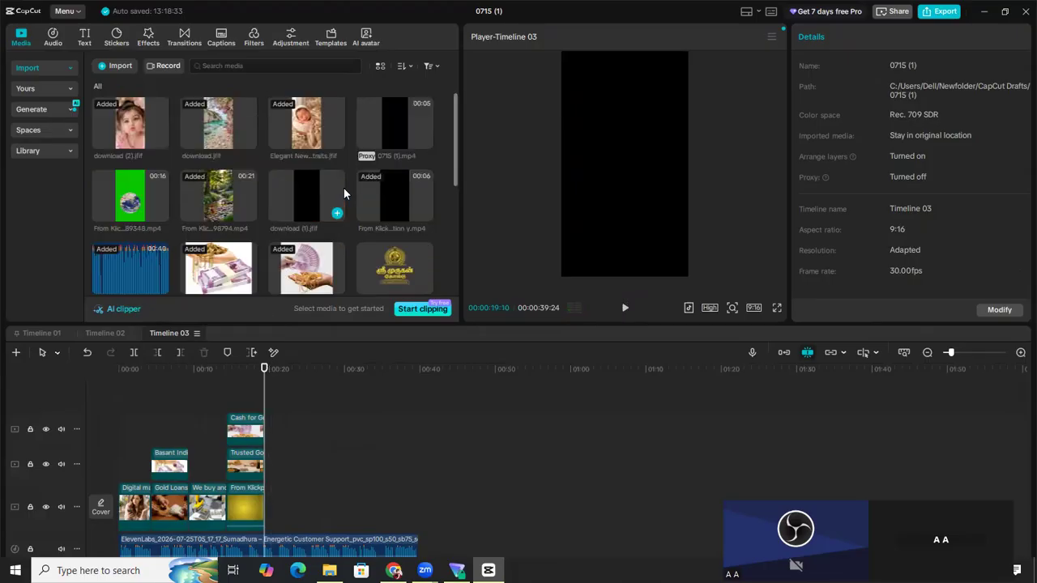
pyautogui.scroll(-5, 343, 188)
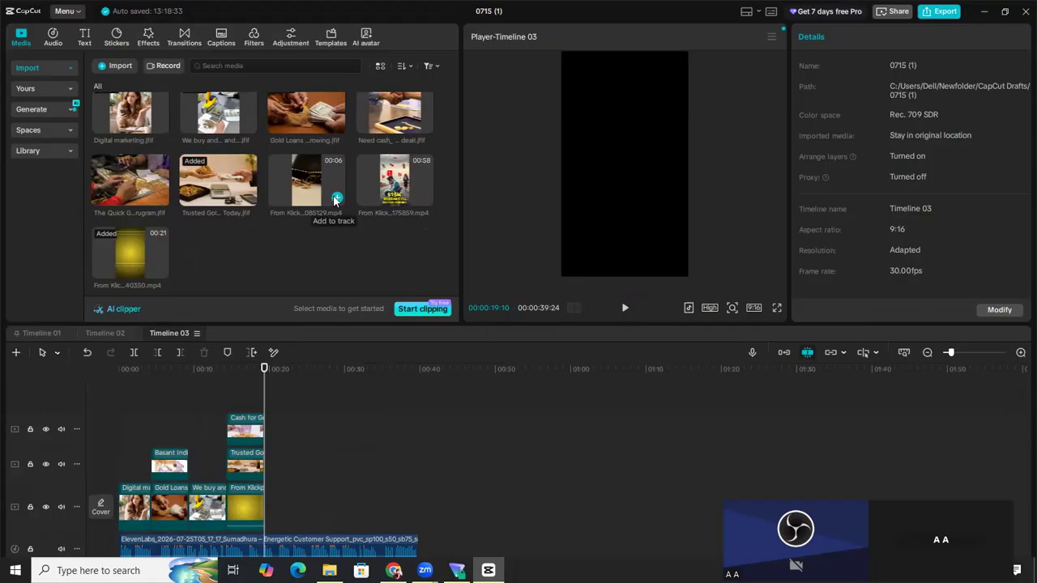
pyautogui.click(336, 200)
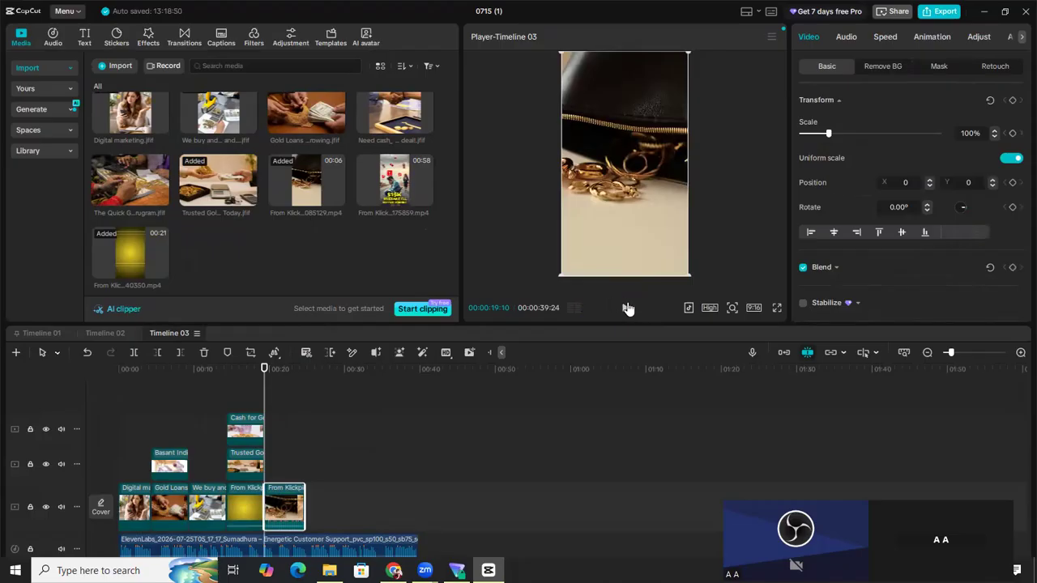
# Play the jewellery clip to check its sound and mute it by lowering its volume to -∞dB.
pyautogui.click(627, 310)
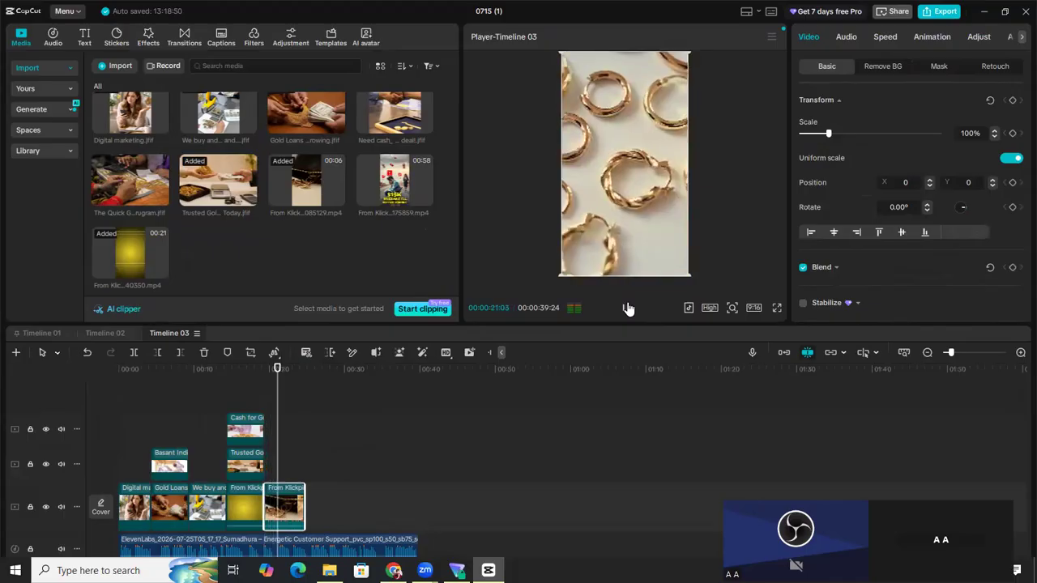
pyautogui.click(257, 393)
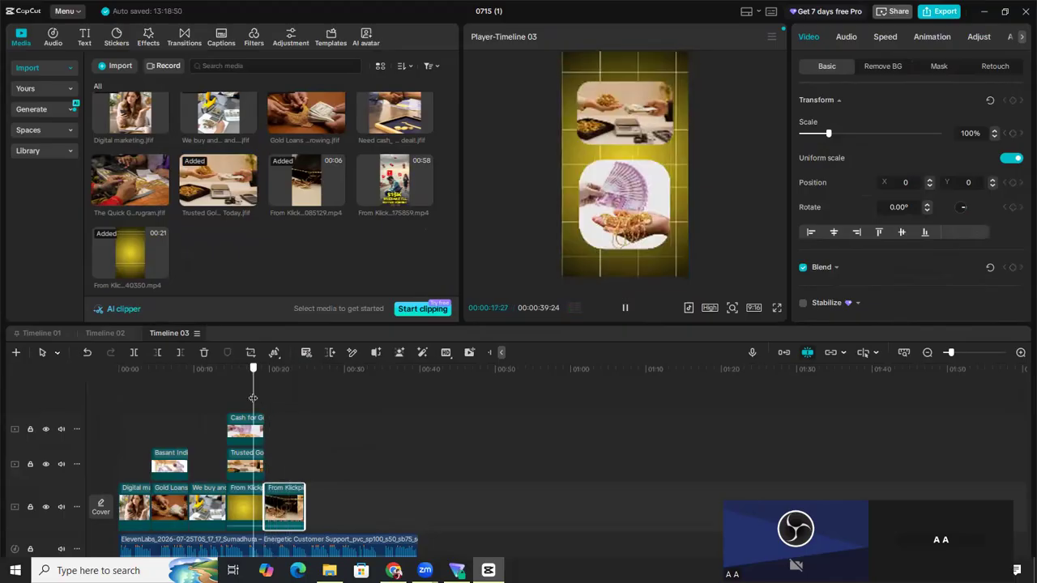
pyautogui.click(856, 38)
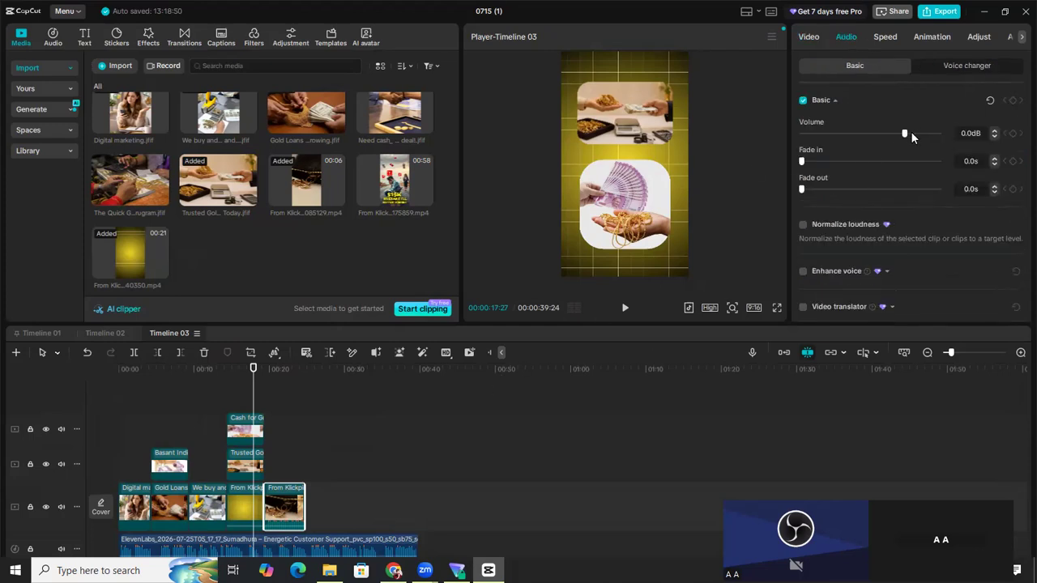
pyautogui.rightClick(284, 516)
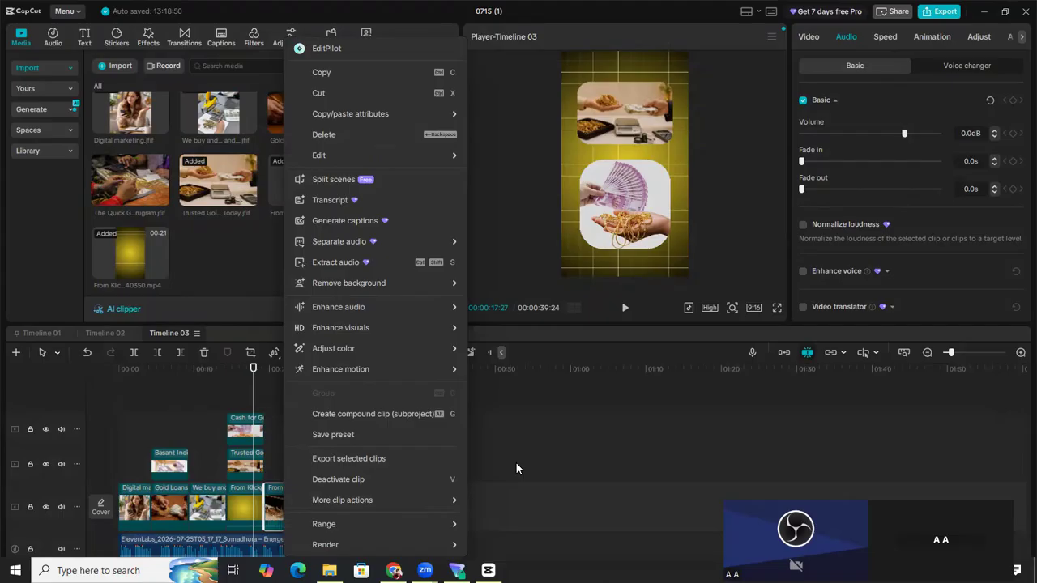
pyautogui.press('Escape')
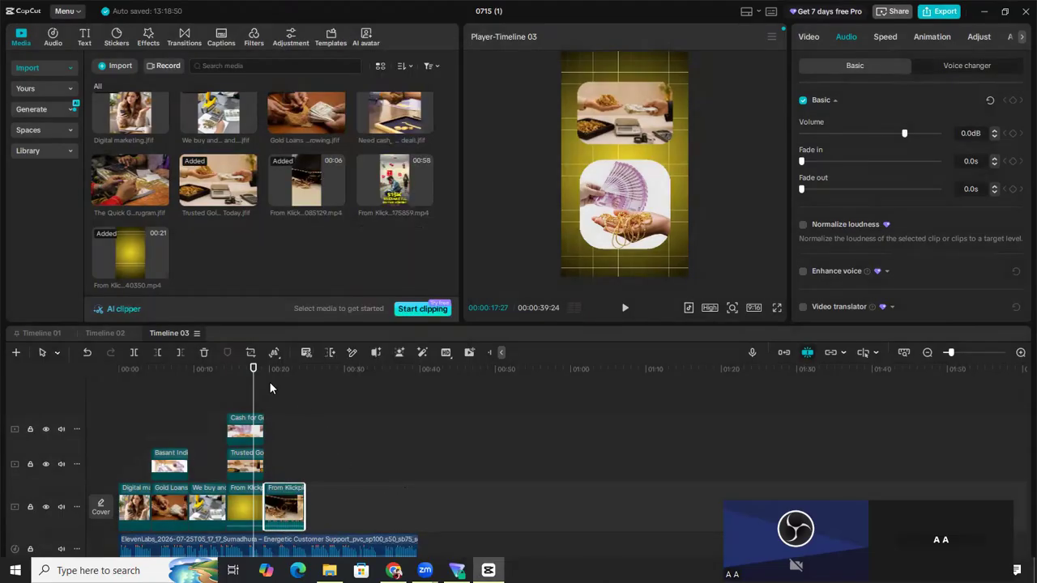
pyautogui.click(625, 310)
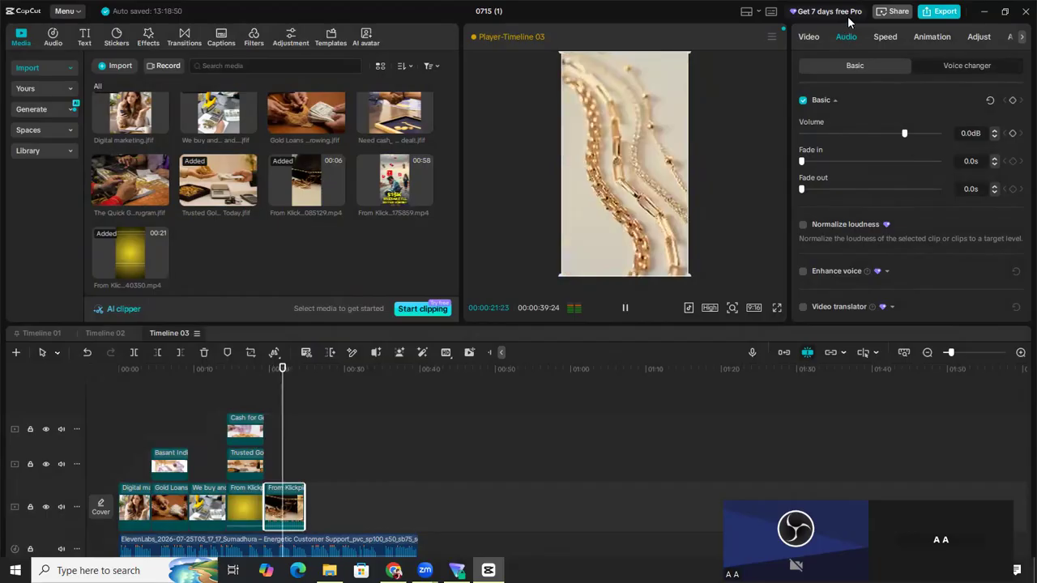
pyautogui.click(805, 133)
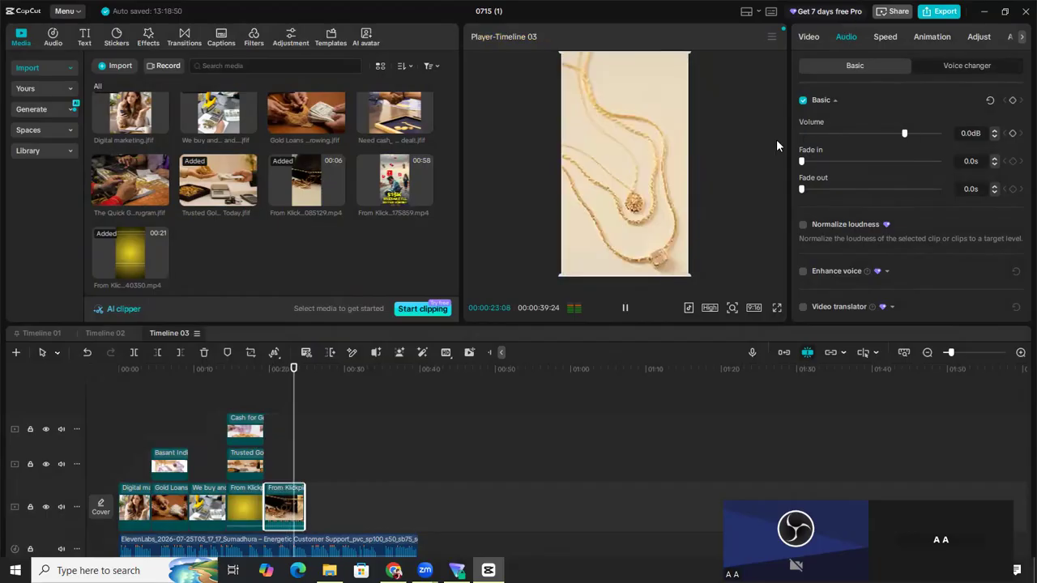
pyautogui.click(302, 394)
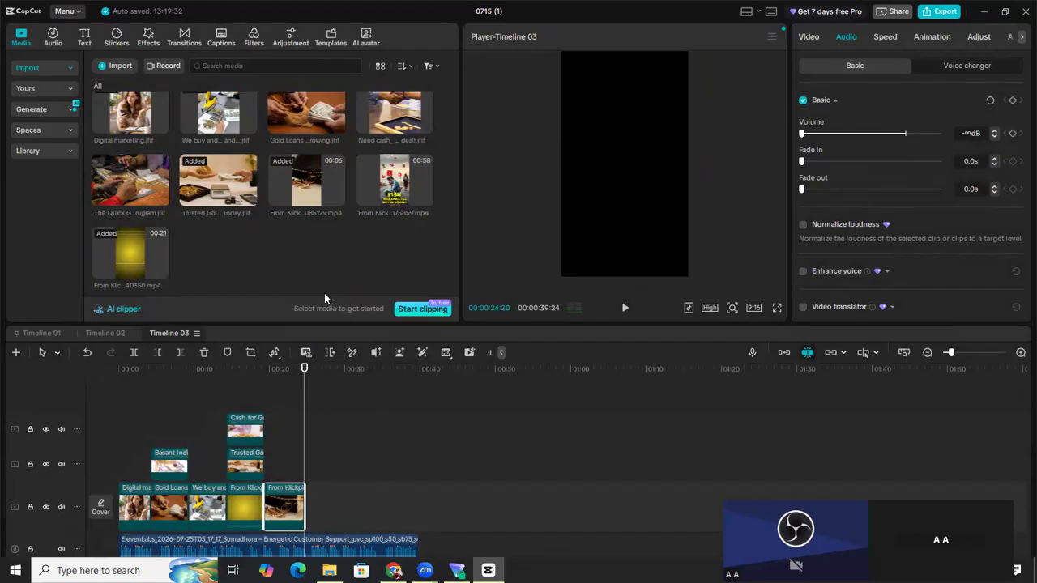
# Look through the imported media for a visual to follow the jewellery clip.
pyautogui.scroll(-5, 324, 290)
pyautogui.scroll(1, 324, 290)
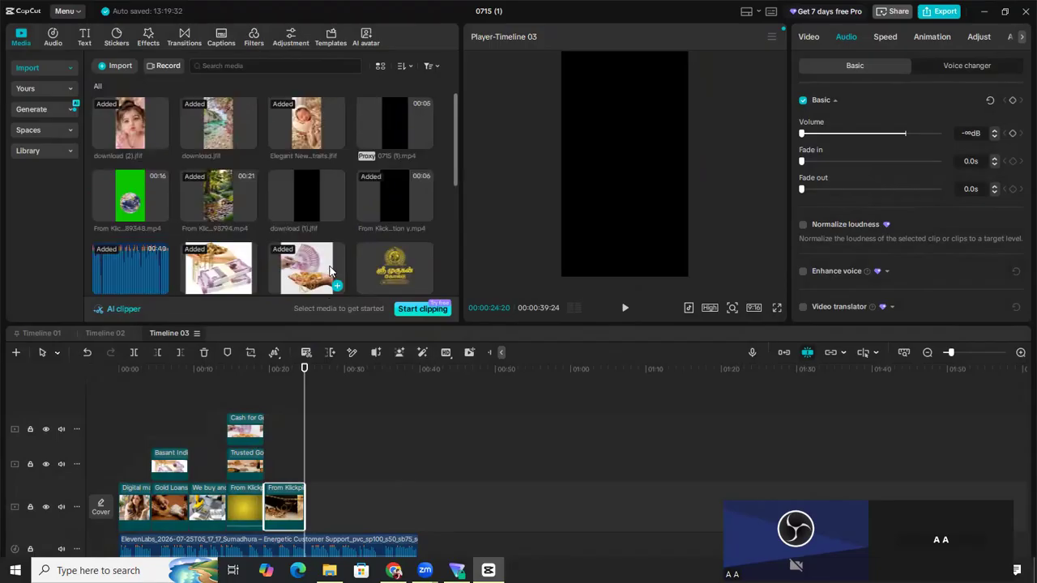
pyautogui.scroll(-2, 330, 272)
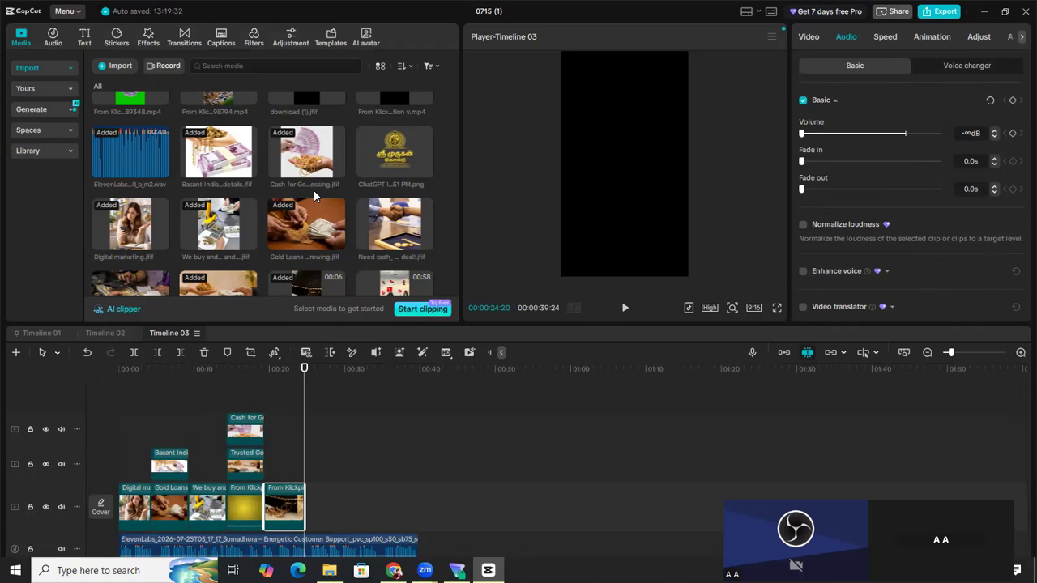
pyautogui.scroll(2, 314, 189)
pyautogui.scroll(-3, 313, 189)
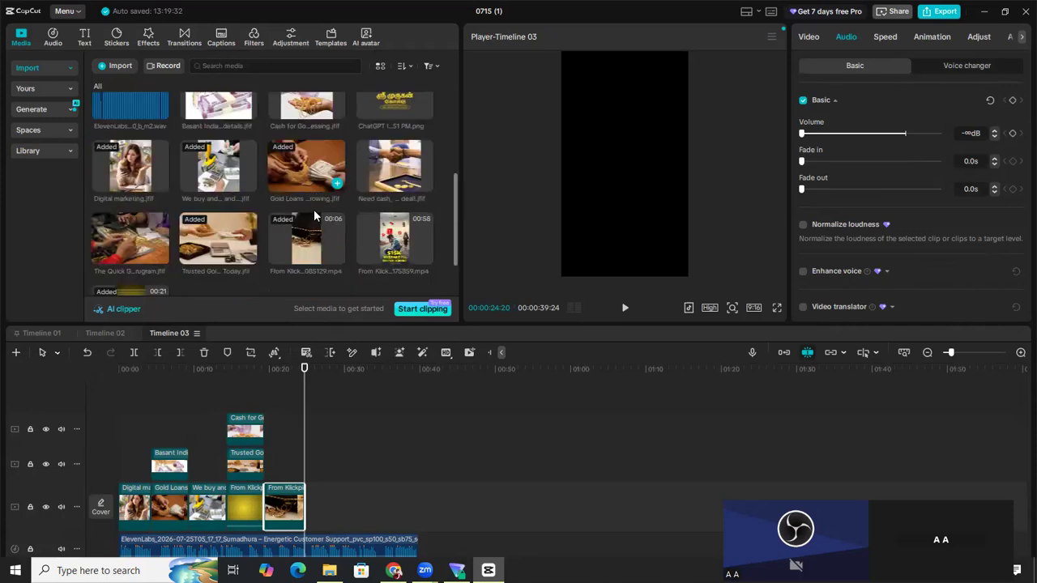
pyautogui.scroll(3, 339, 206)
pyautogui.scroll(-3, 358, 188)
pyautogui.scroll(-2, 337, 220)
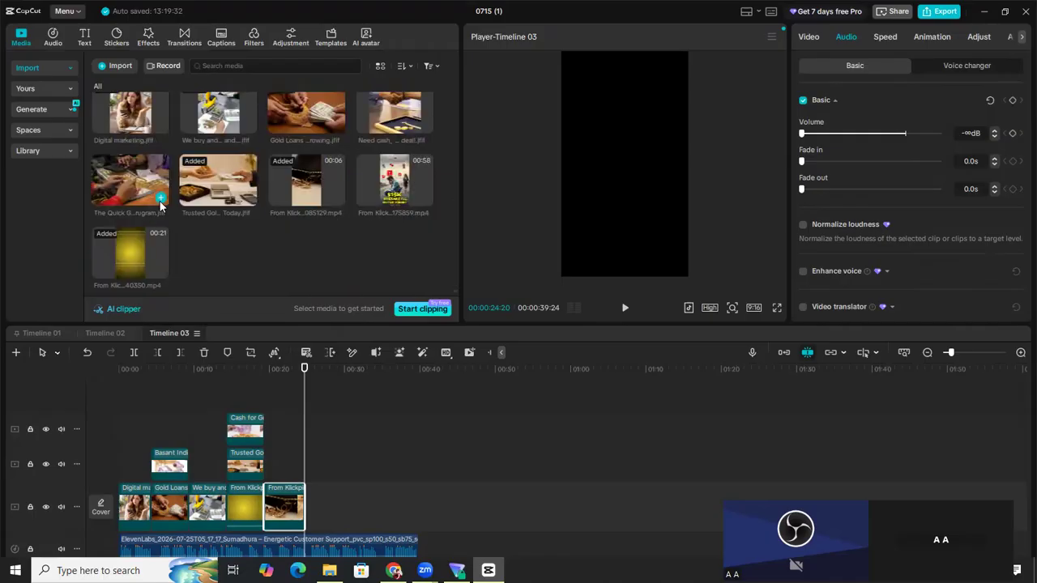
pyautogui.scroll(2, 217, 199)
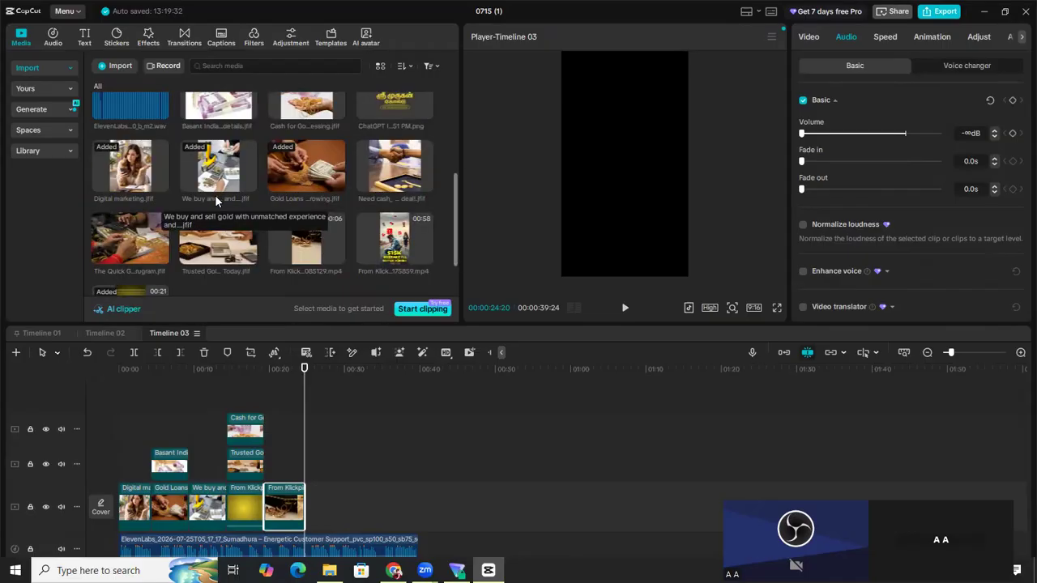
pyautogui.scroll(4, 322, 196)
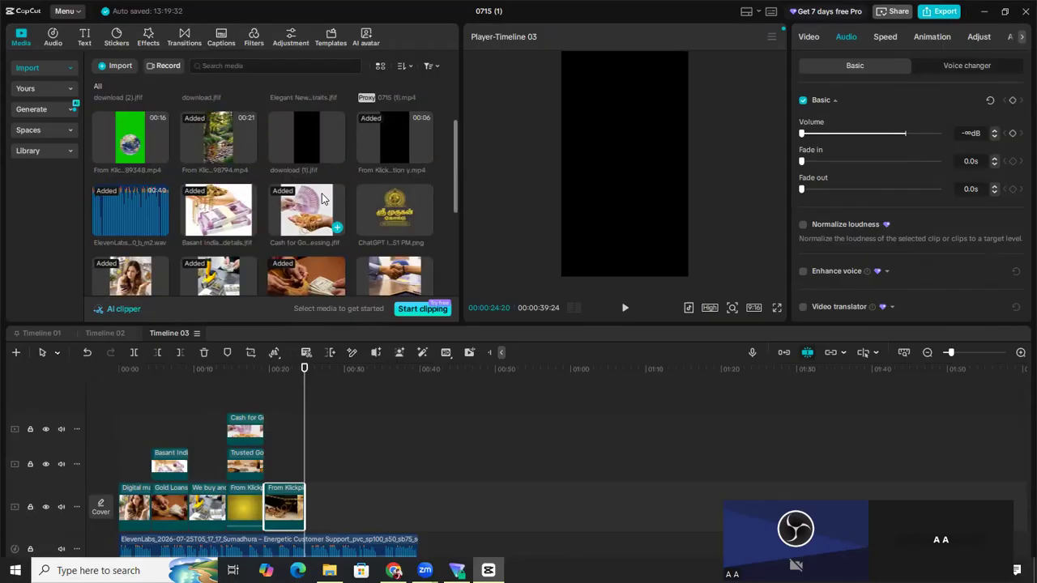
pyautogui.scroll(-5, 374, 228)
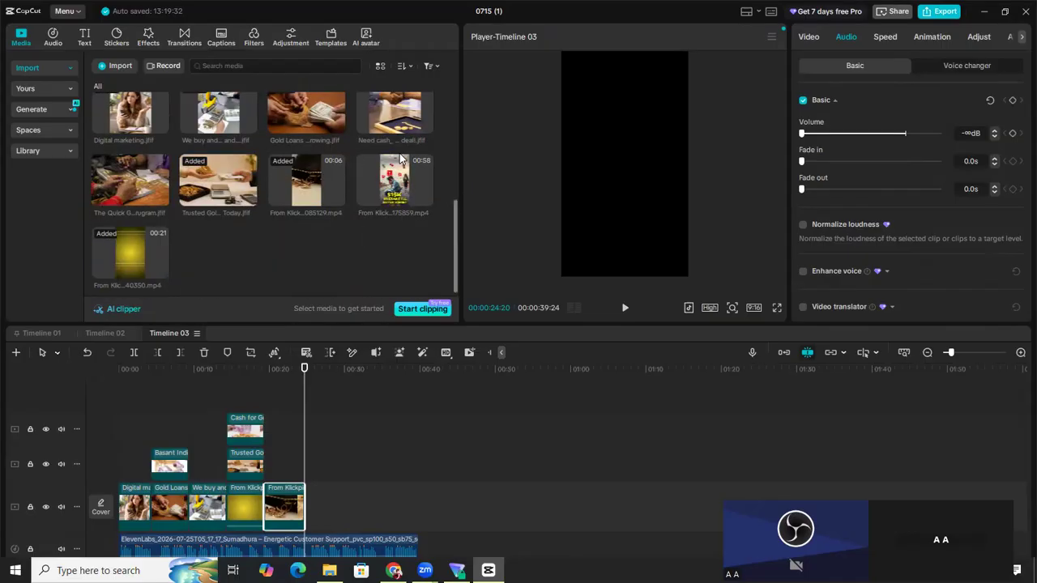
pyautogui.scroll(4, 401, 162)
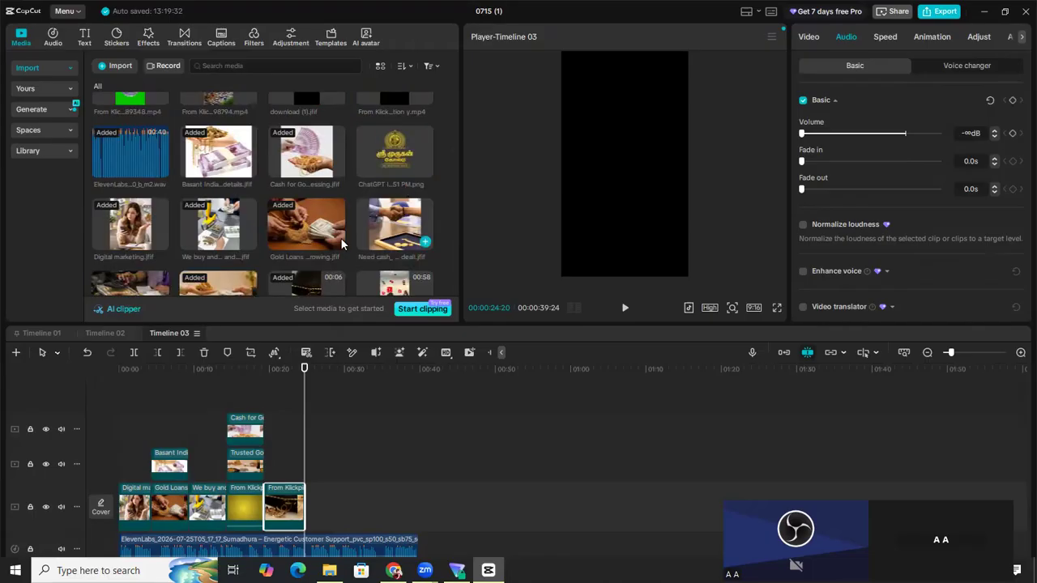
pyautogui.scroll(-2, 304, 244)
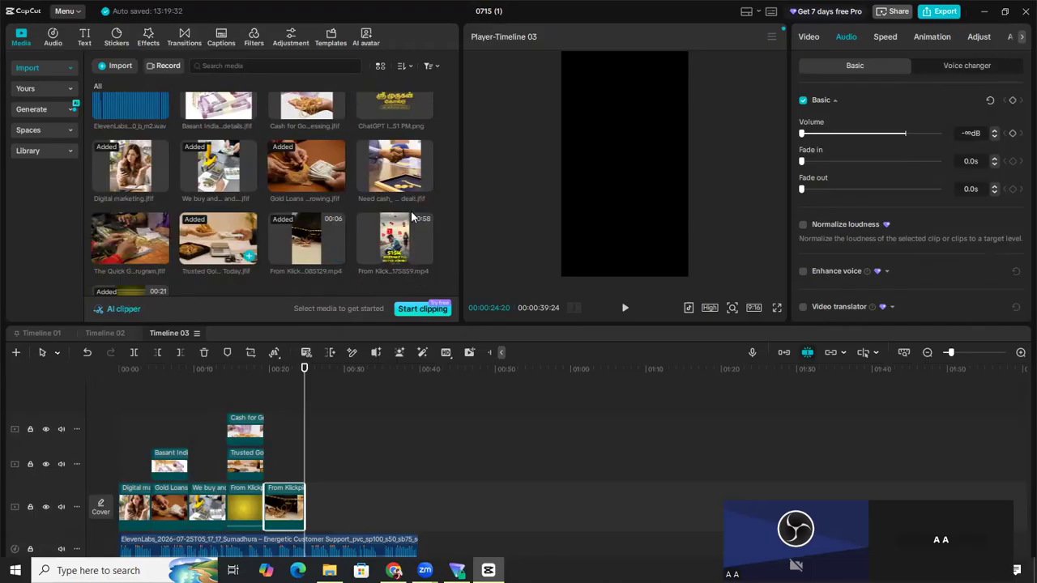
pyautogui.scroll(-2, 325, 212)
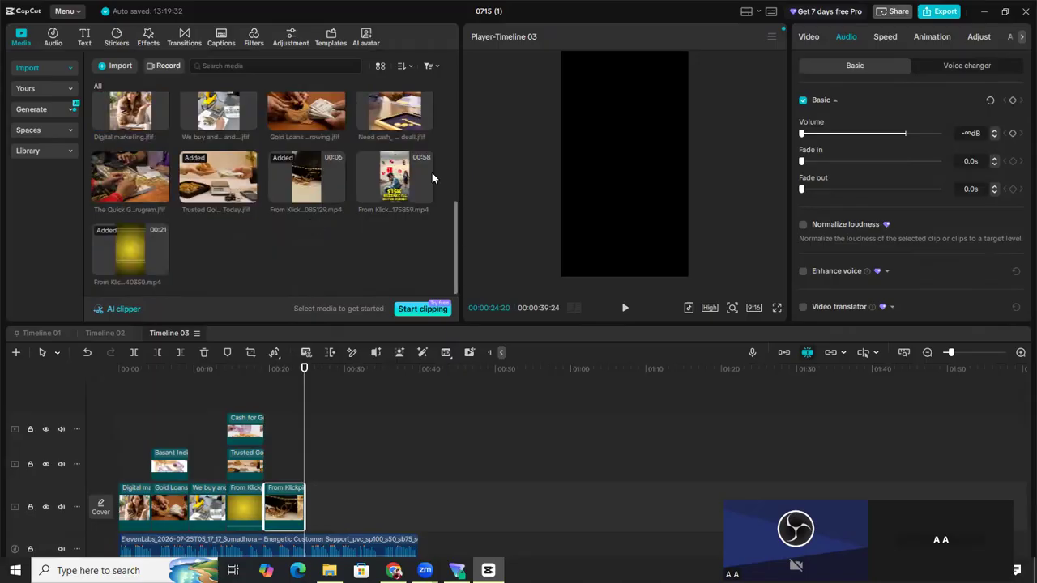
# Try The Quick Guide image after the jewellery clip, moved up to Y 1203 and scaled to 99%, and delete it.
pyautogui.moveTo(164, 198)
pyautogui.moveTo(659, 177); pyautogui.dragTo(657, 120)
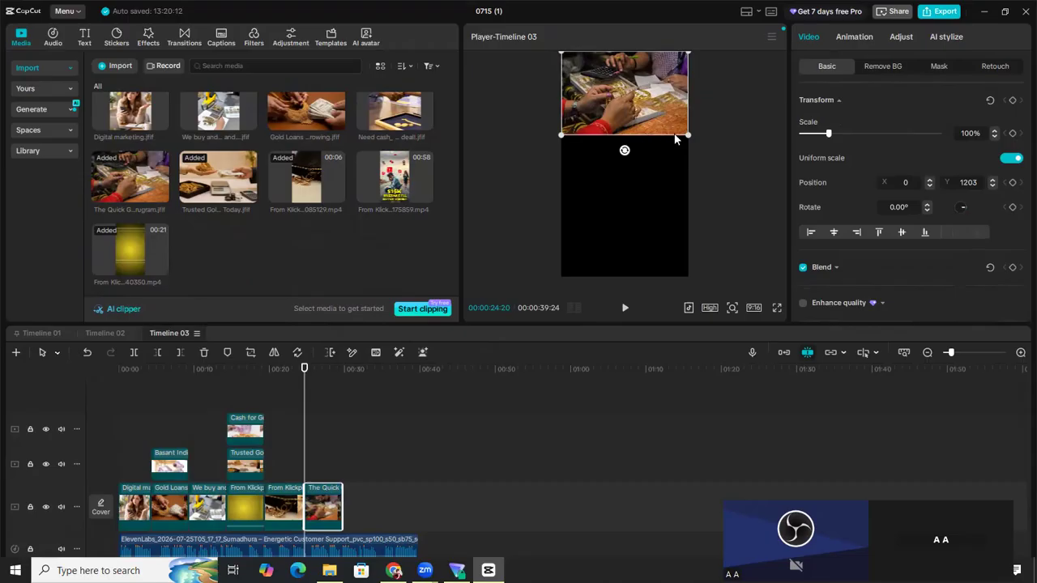
pyautogui.moveTo(688, 134); pyautogui.dragTo(674, 152)
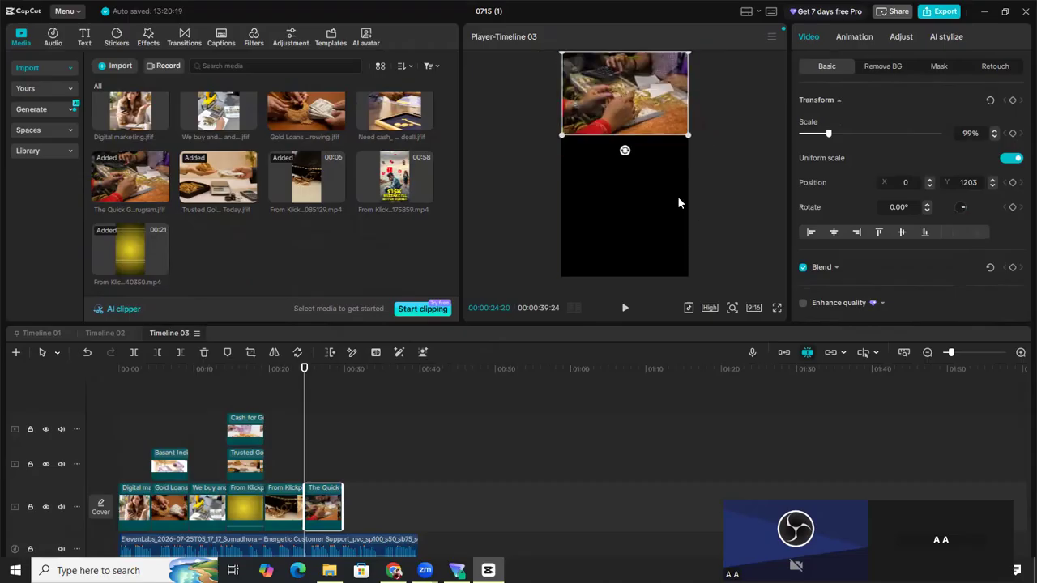
pyautogui.press('Delete')
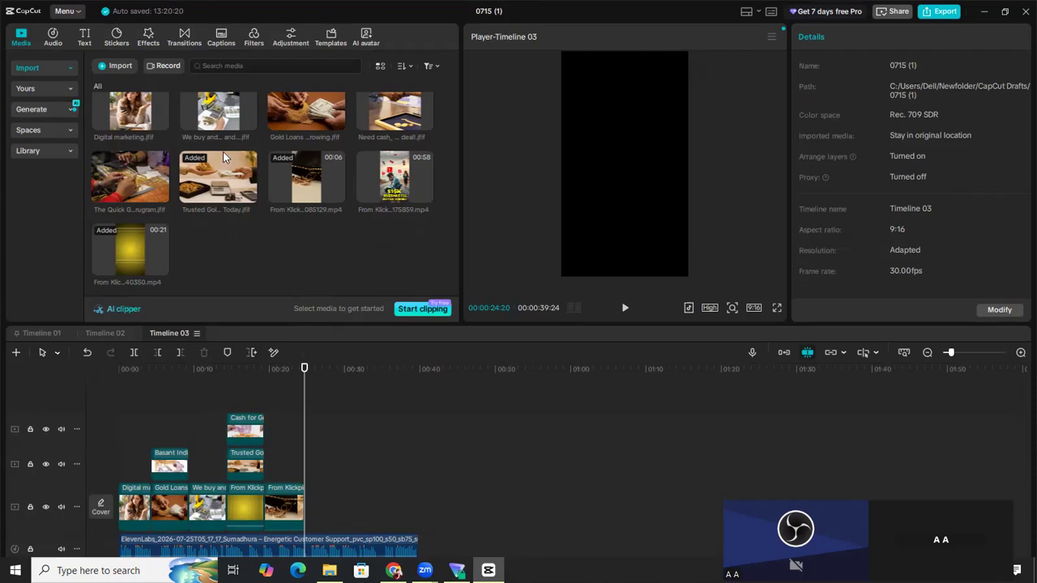
# Import the image "tell me do you want to gold" from Downloads, place it after the jewellery clip on the main track, and preview it.
pyautogui.scroll(2, 227, 151)
pyautogui.scroll(1, 227, 146)
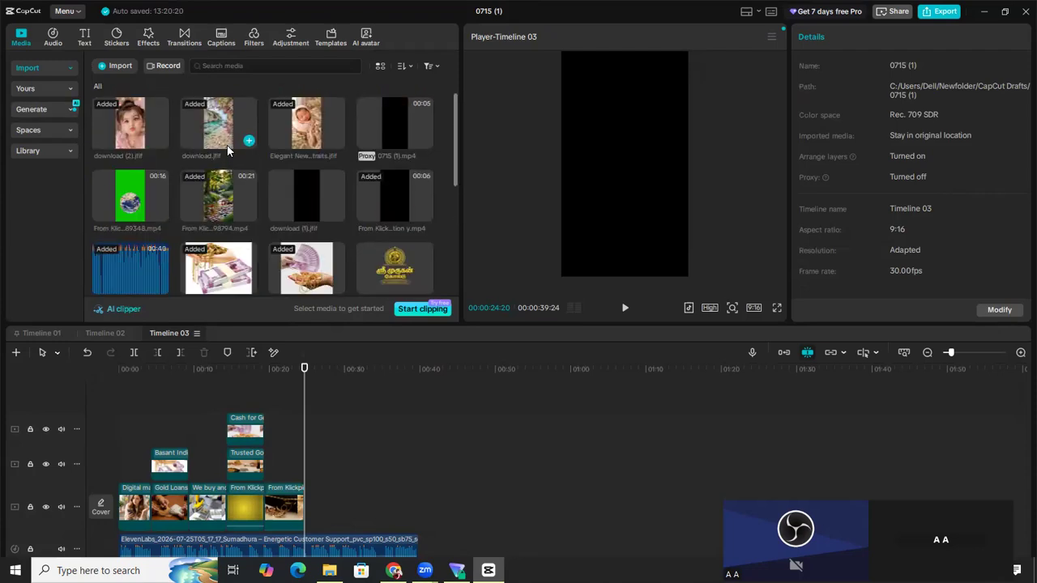
pyautogui.click(120, 66)
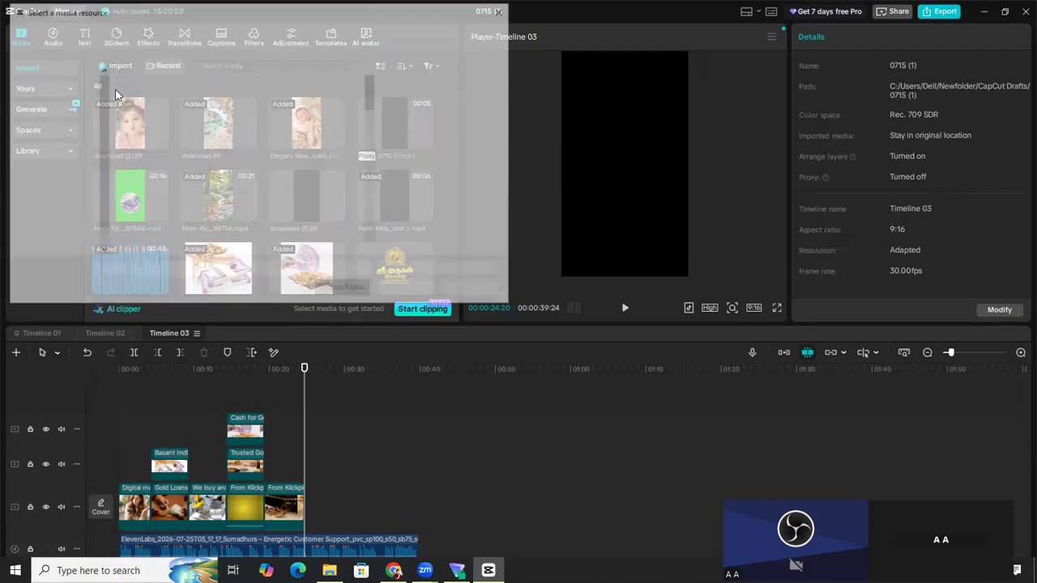
pyautogui.scroll(-5, 244, 151)
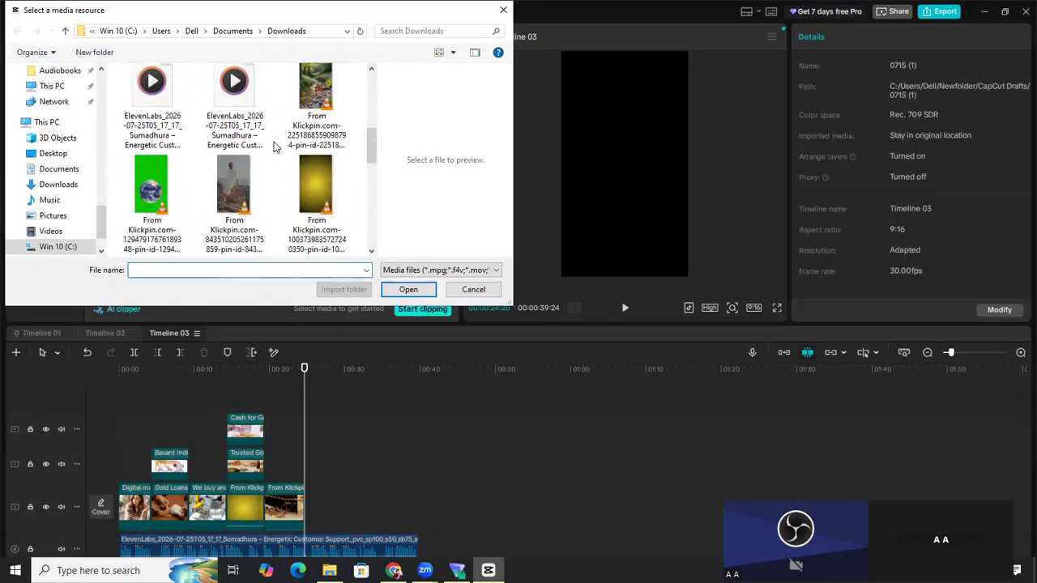
pyautogui.scroll(-3, 274, 146)
pyautogui.click(214, 174)
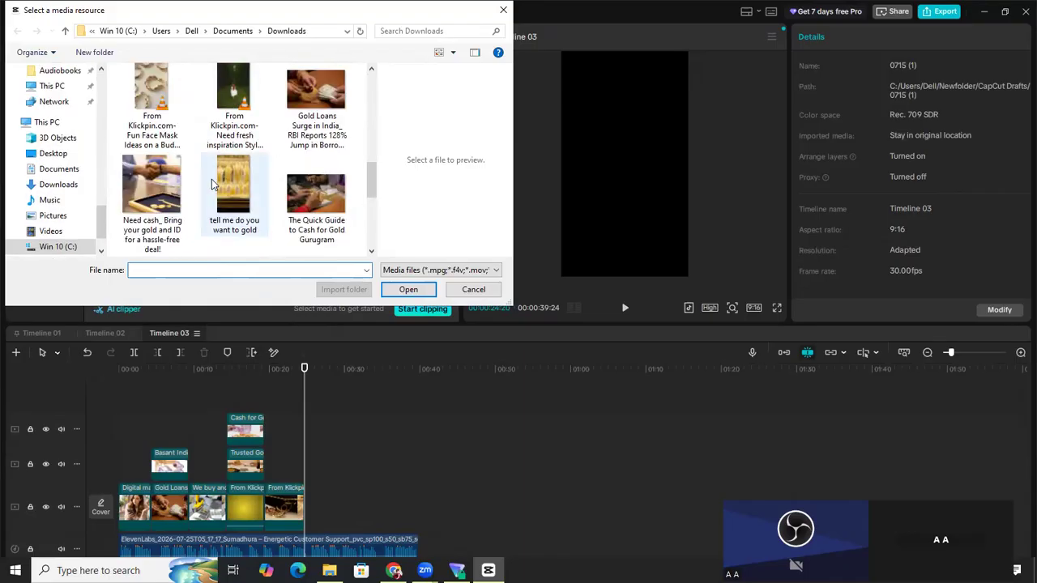
pyautogui.click(410, 290)
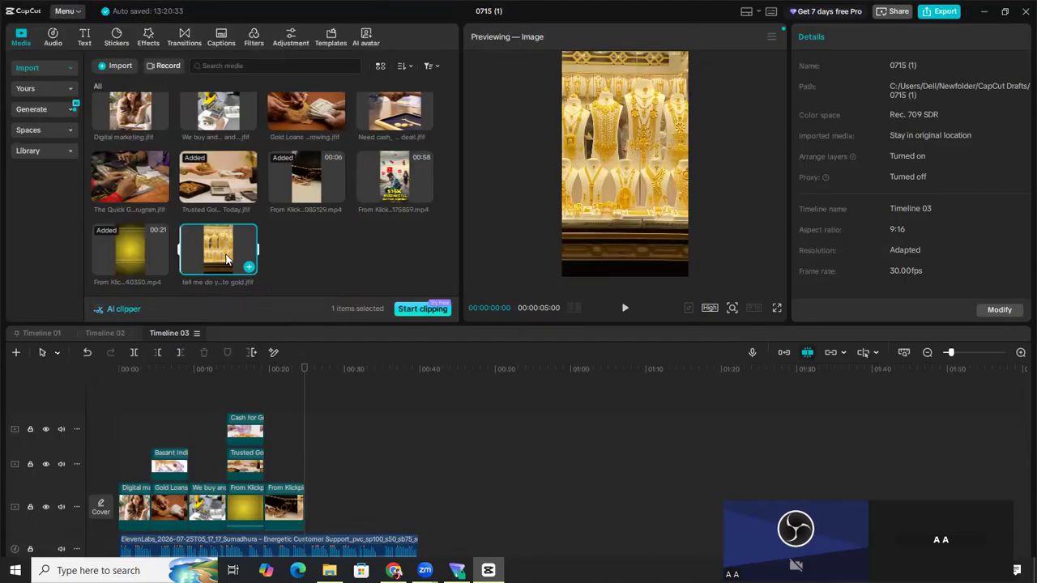
pyautogui.moveTo(236, 247); pyautogui.dragTo(302, 511)
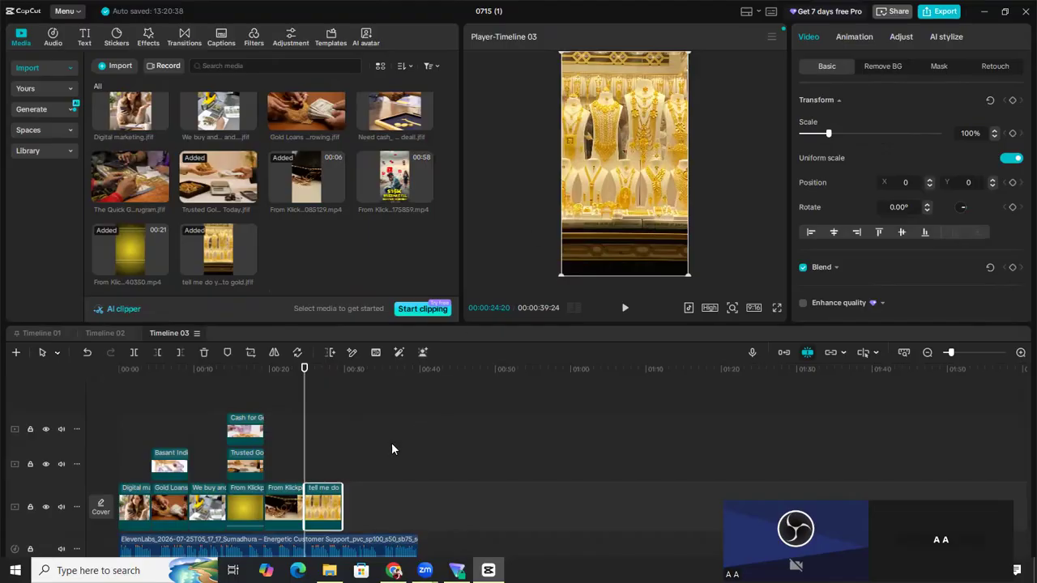
pyautogui.click(626, 310)
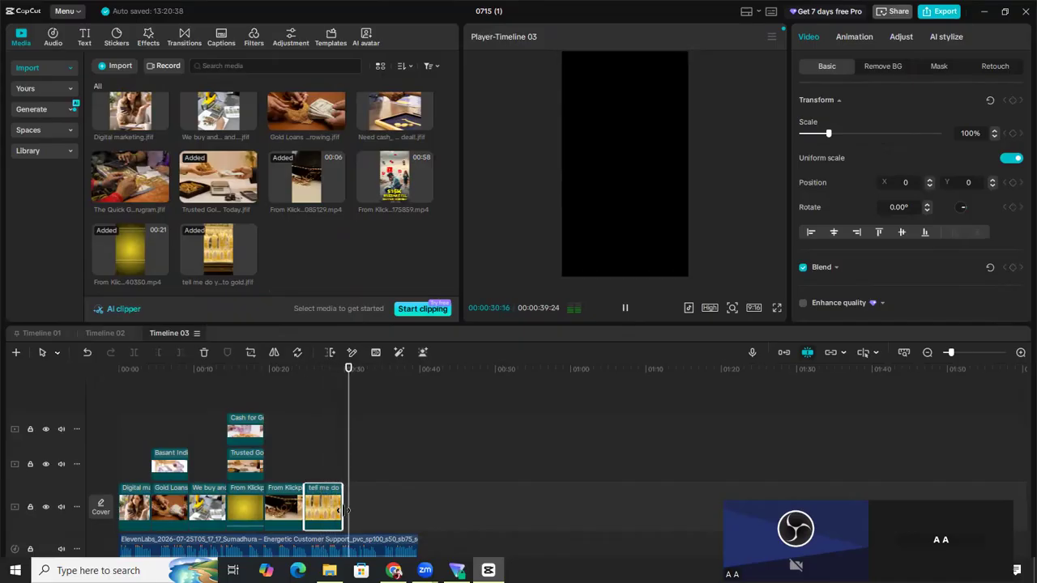
# Adjust the length of the "tell me do you want to gold" image so it ends at about 00:00:31:27.
pyautogui.moveTo(339, 515); pyautogui.dragTo(337, 511)
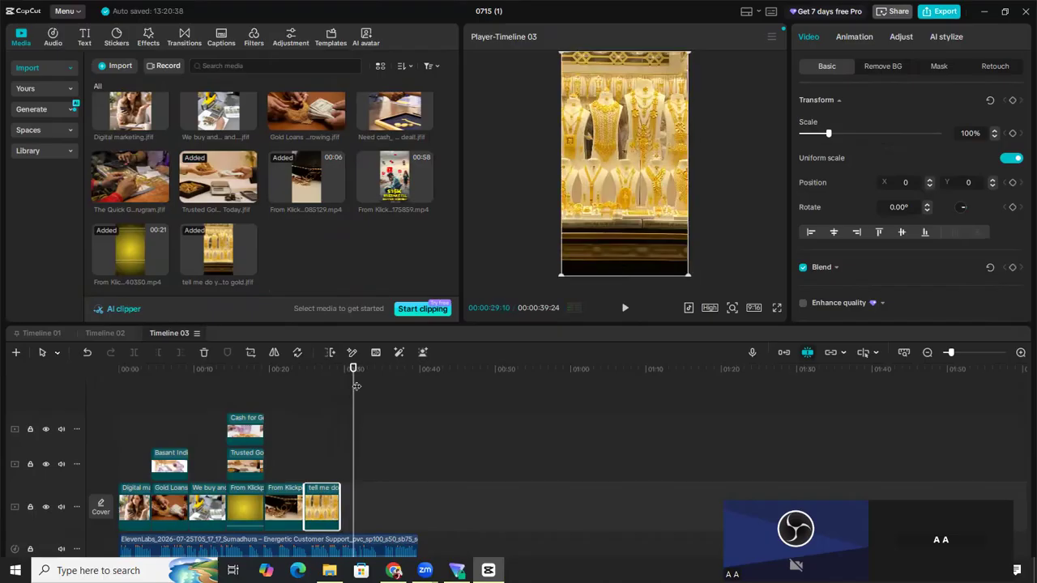
pyautogui.moveTo(355, 368); pyautogui.dragTo(342, 401)
pyautogui.click(341, 404)
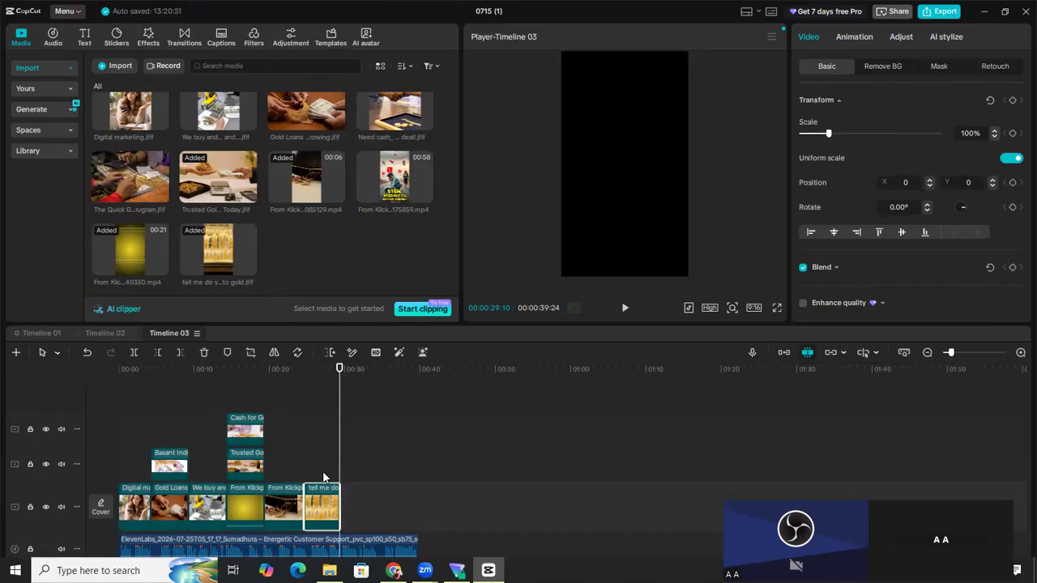
pyautogui.moveTo(346, 510); pyautogui.dragTo(399, 521)
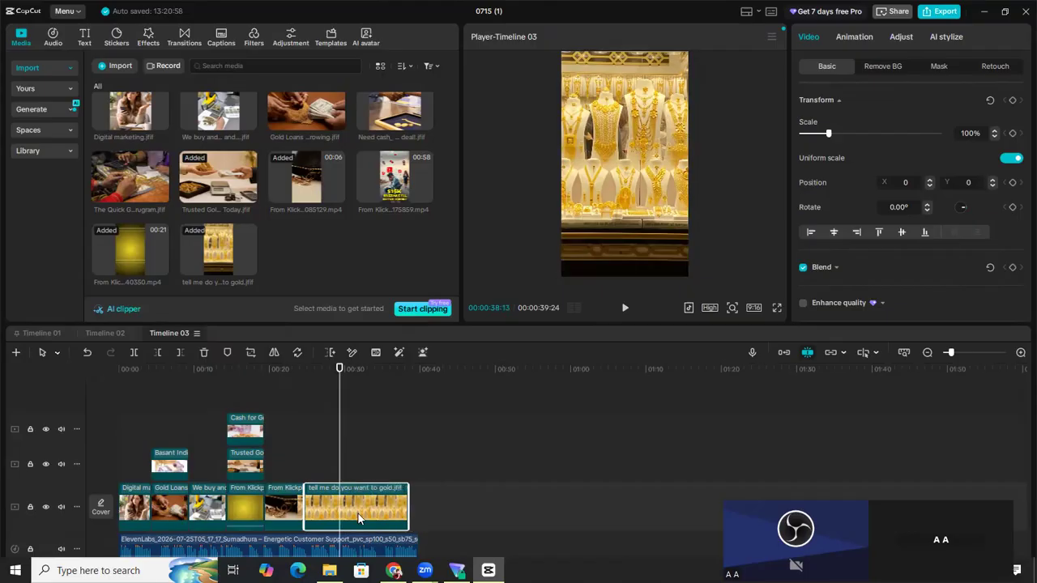
pyautogui.hotkey('ctrl', 'z')
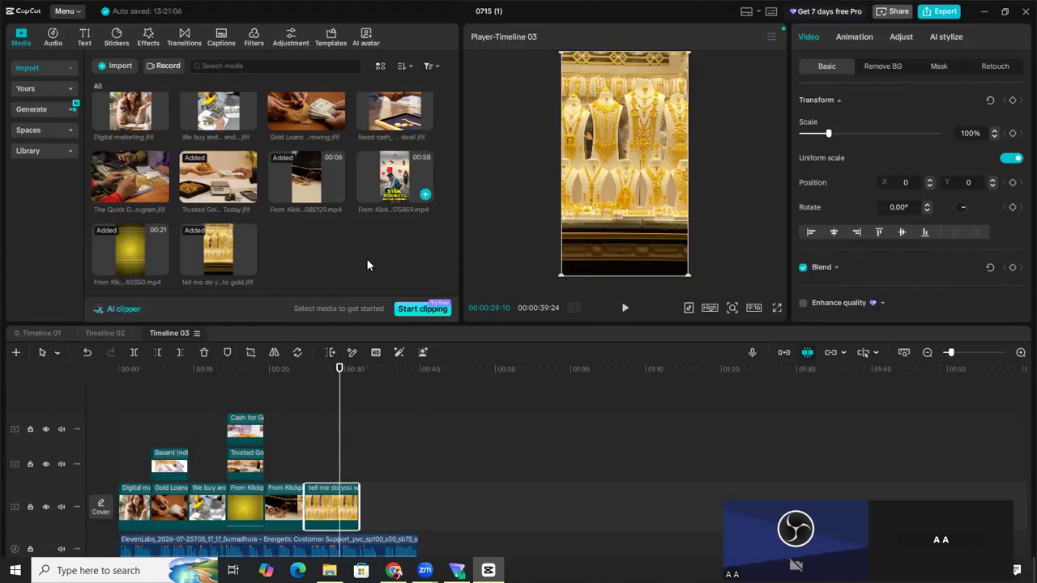
pyautogui.click(359, 371)
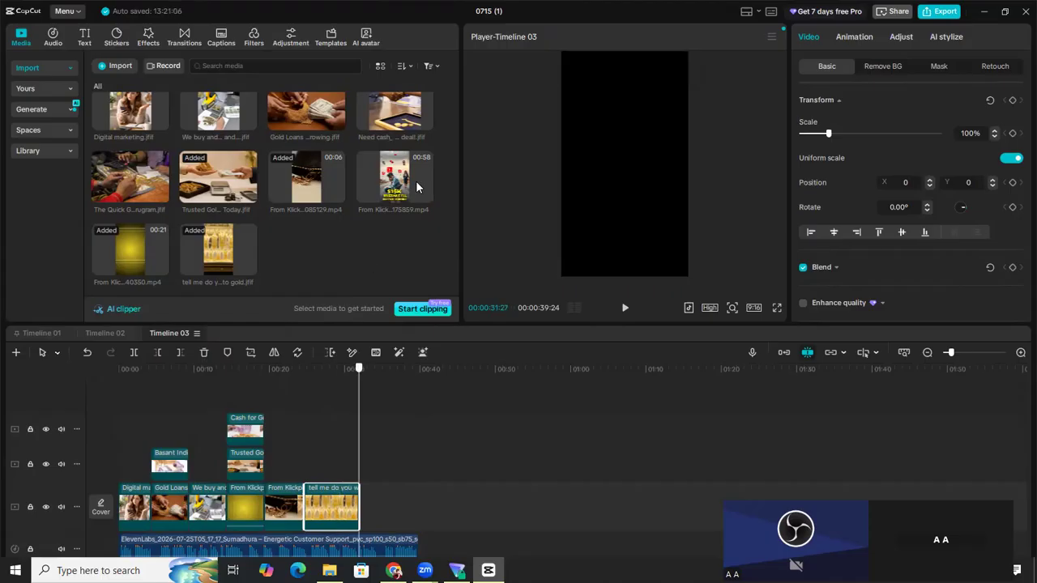
# Add the 58-second Klickpin video after the gold image, preview it, and mute it by lowering its volume to -∞dB.
pyautogui.click(423, 194)
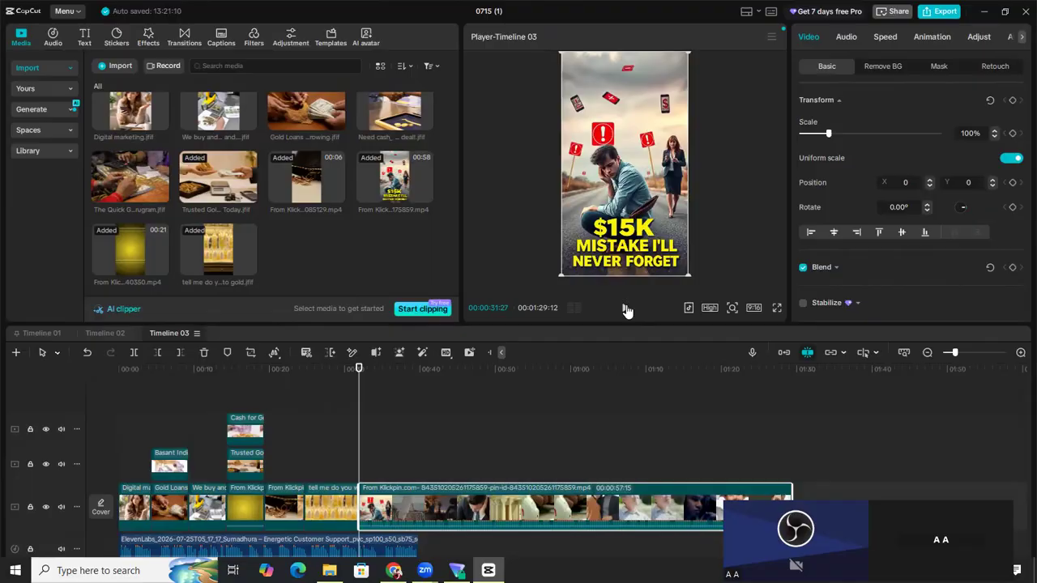
pyautogui.click(626, 311)
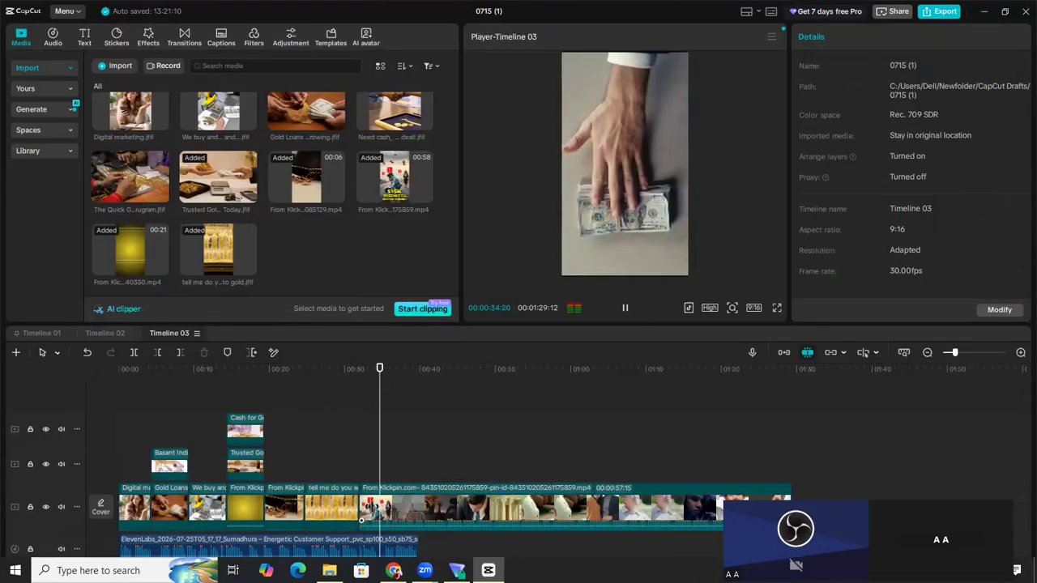
pyautogui.moveTo(362, 508)
pyautogui.mouseDown()
pyautogui.moveTo(380, 508)
pyautogui.moveTo(363, 506)
pyautogui.mouseUp()
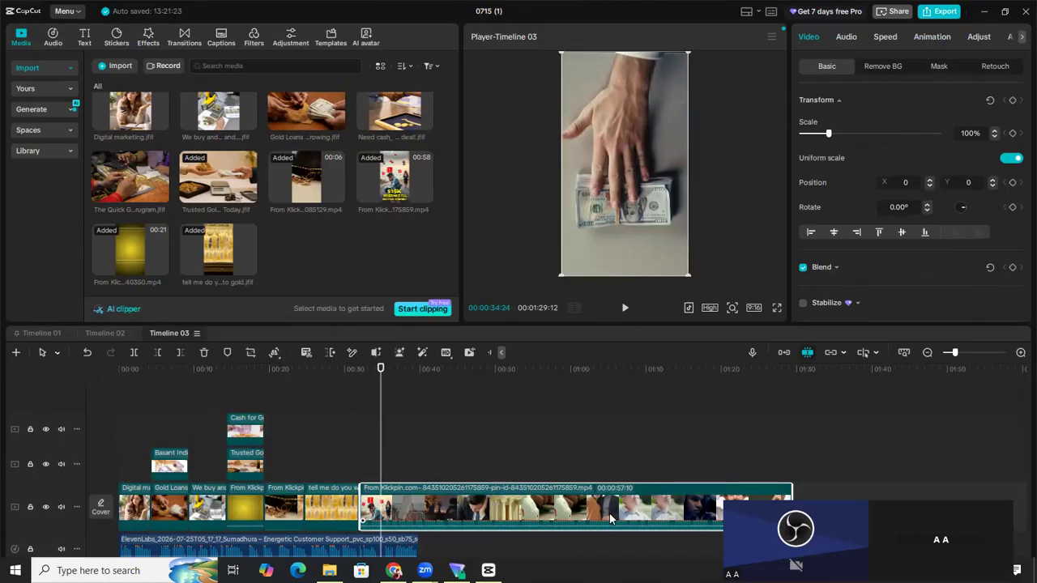
pyautogui.click(845, 38)
pyautogui.moveTo(904, 134); pyautogui.dragTo(776, 147)
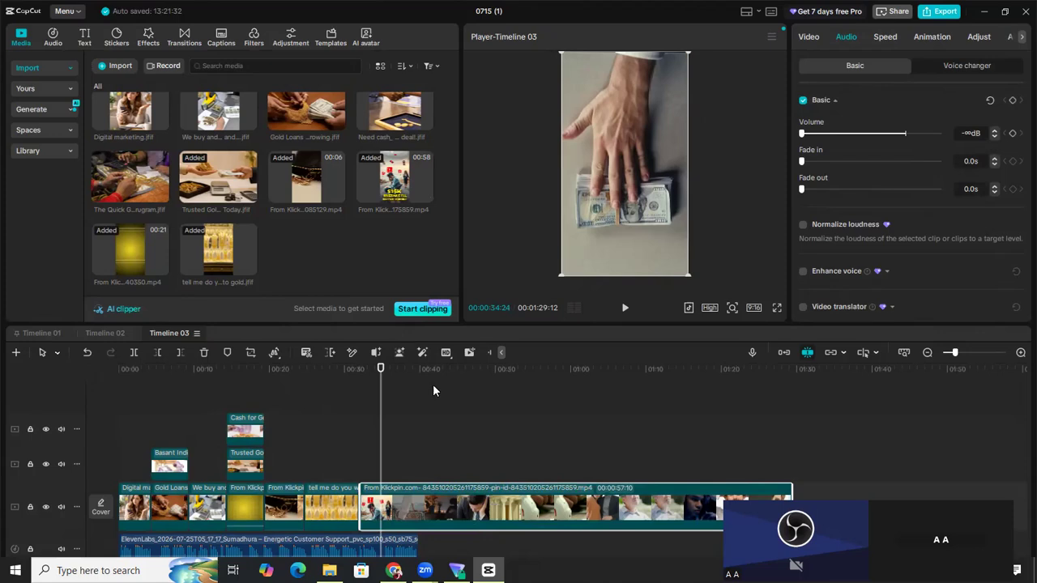
# Trim a little off the start of the muted Klickpin video and cut its end at 00:00:37:02.
pyautogui.click(624, 311)
pyautogui.moveTo(366, 509)
pyautogui.mouseDown()
pyautogui.moveTo(392, 503)
pyautogui.moveTo(359, 509)
pyautogui.moveTo(371, 507)
pyautogui.mouseUp()
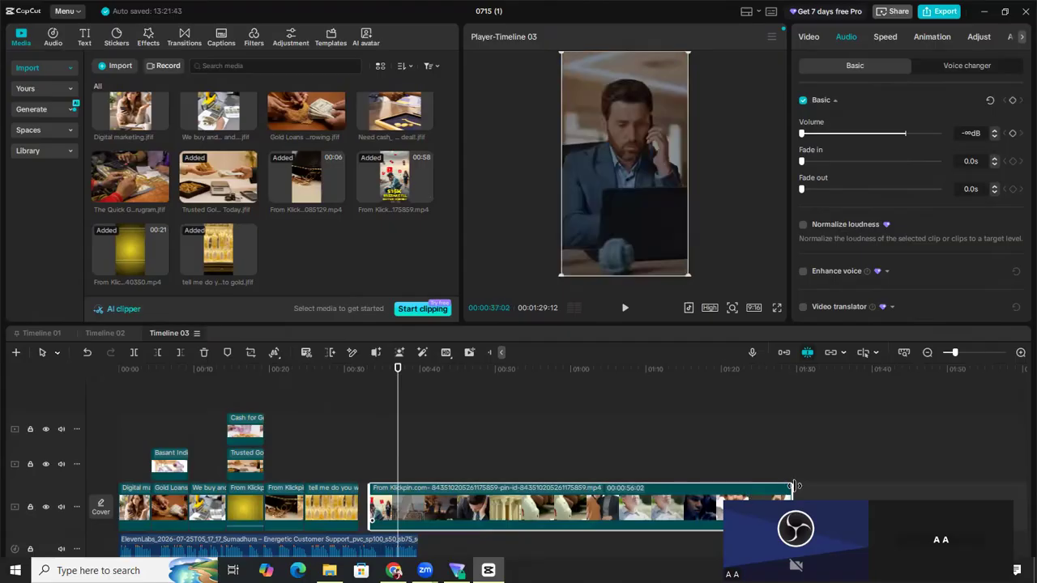
pyautogui.moveTo(794, 487); pyautogui.dragTo(398, 514)
pyautogui.click(414, 498)
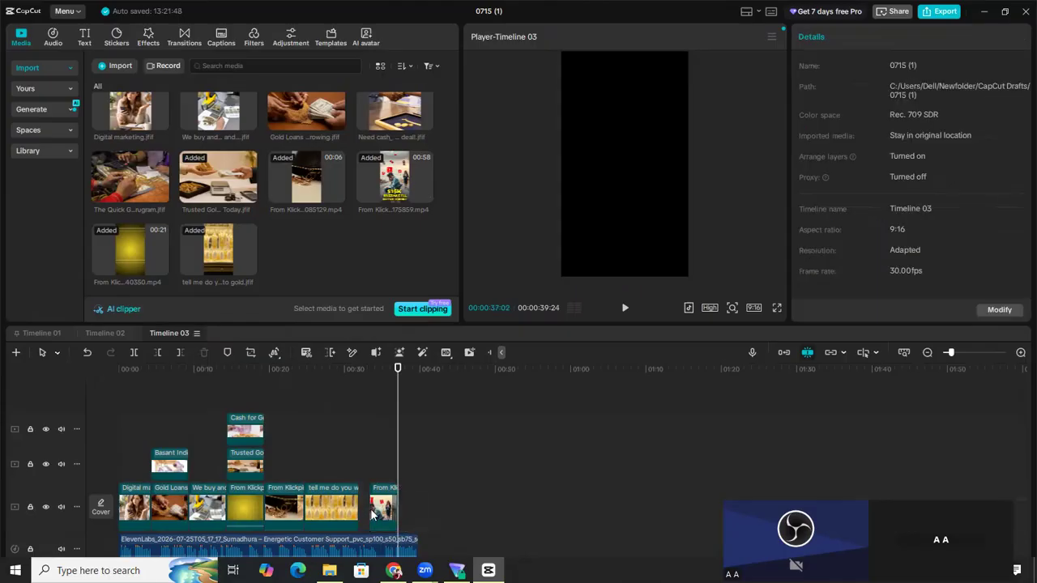
pyautogui.click(379, 510)
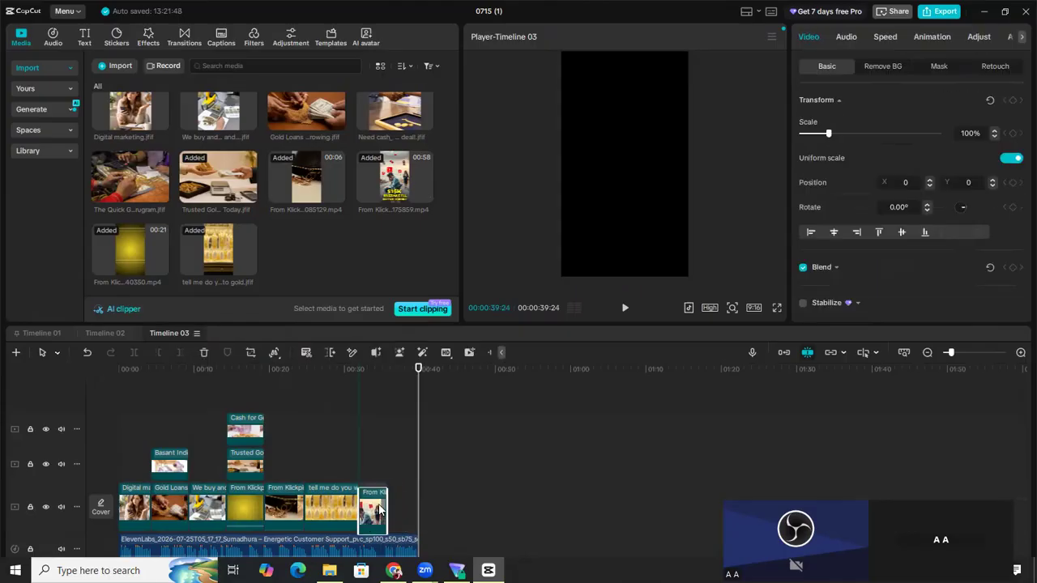
# Adjust the end of the gold display image on the main track and place the trimmed Klickpin video directly against it.
pyautogui.moveTo(379, 506); pyautogui.dragTo(390, 511)
pyautogui.click(356, 511)
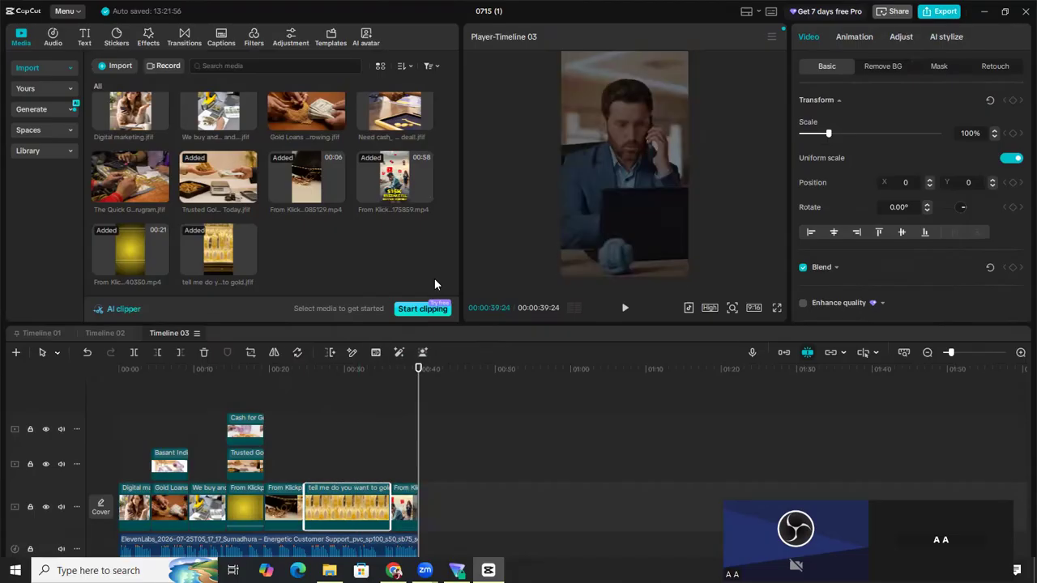
pyautogui.scroll(2, 202, 226)
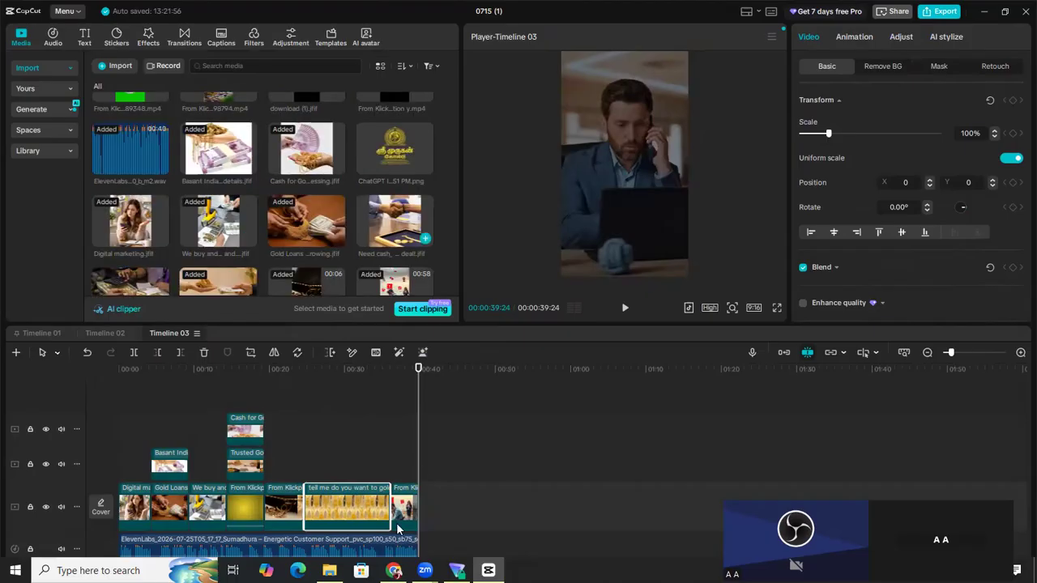
pyautogui.moveTo(387, 510)
pyautogui.mouseDown()
pyautogui.moveTo(360, 510)
pyautogui.moveTo(373, 523)
pyautogui.mouseUp()
pyautogui.click(373, 522)
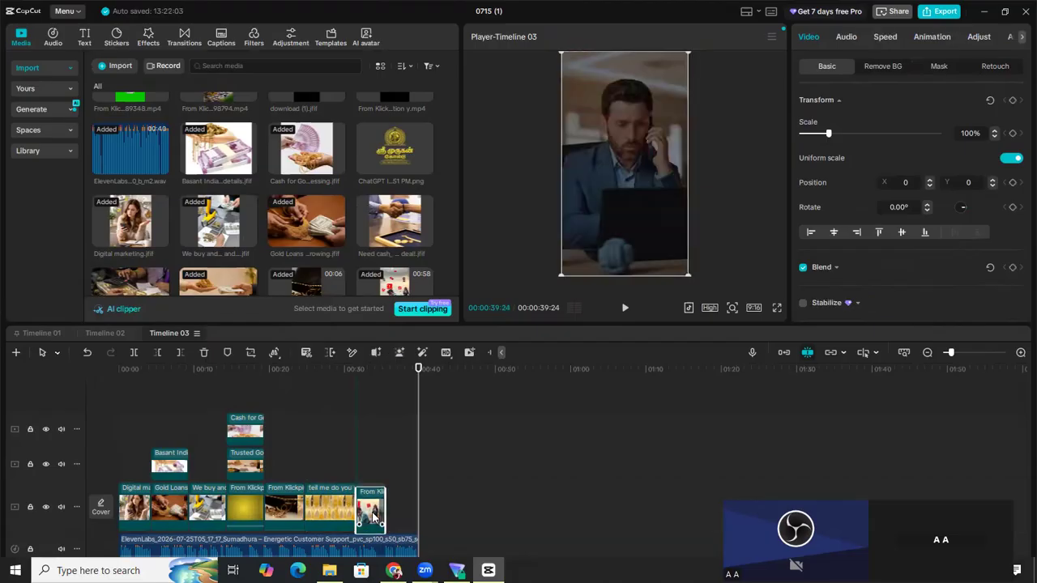
# Add the "Need cash" handshake image after the trimmed video, move it up to Y 839, and end it at 00:00:39:24.
pyautogui.click(426, 241)
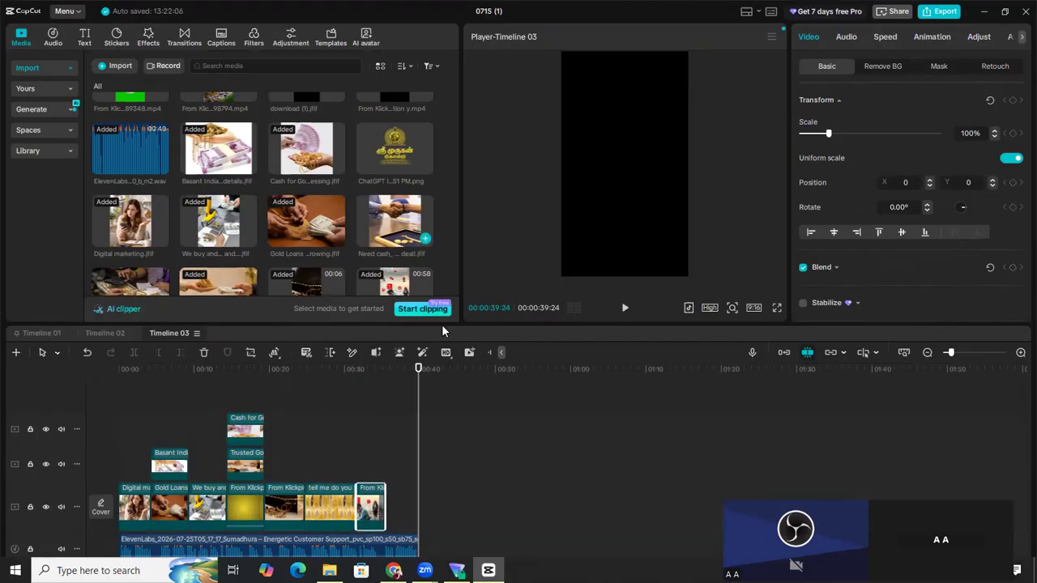
pyautogui.moveTo(592, 210); pyautogui.dragTo(600, 163)
pyautogui.moveTo(423, 502); pyautogui.dragTo(395, 507)
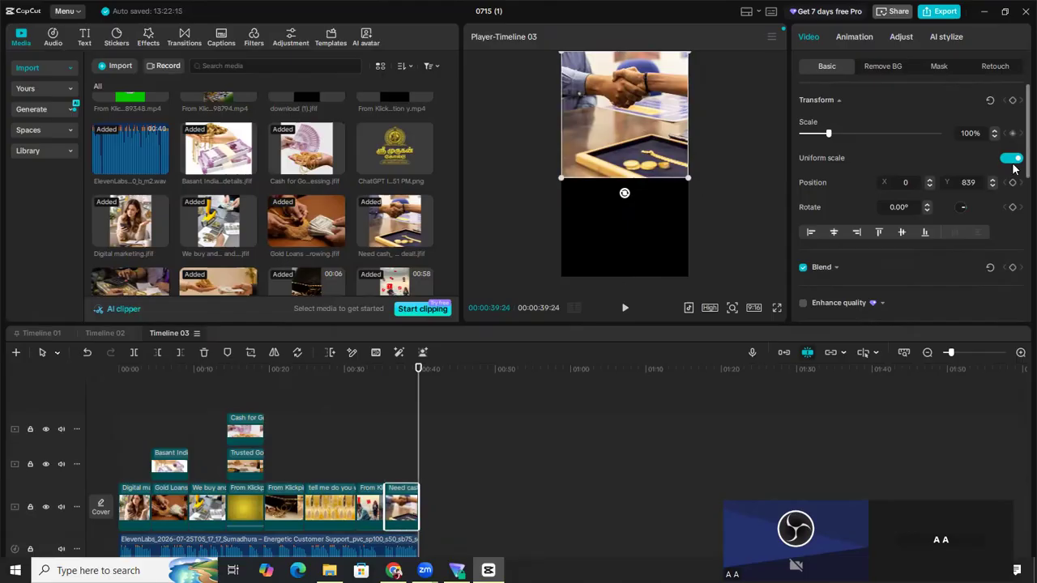
# Turn off uniform scaling for the handshake image, stretch its height to 166%, and reposition it at Y 127.
pyautogui.click(827, 159)
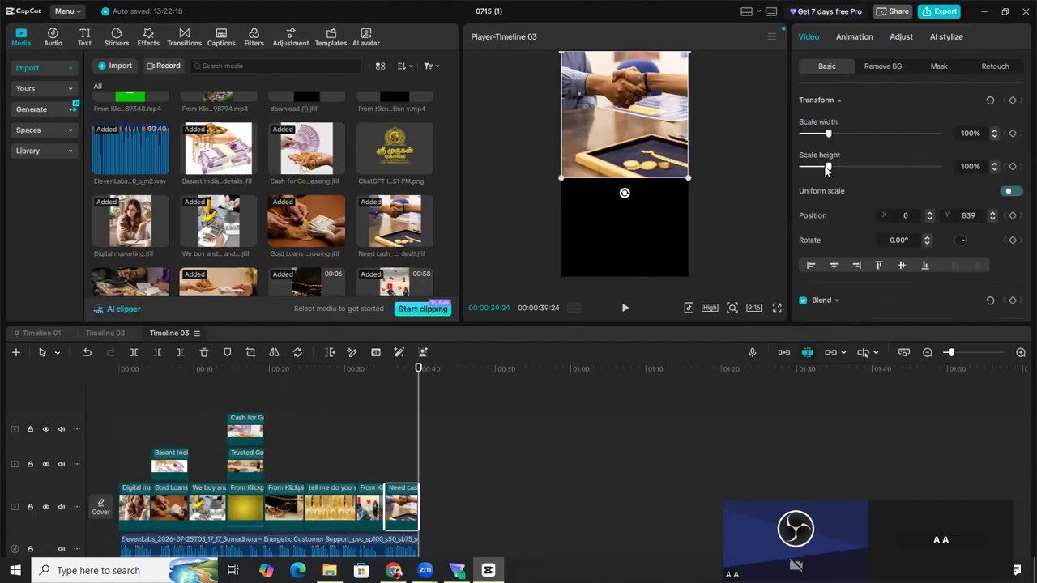
pyautogui.moveTo(826, 168); pyautogui.dragTo(879, 180)
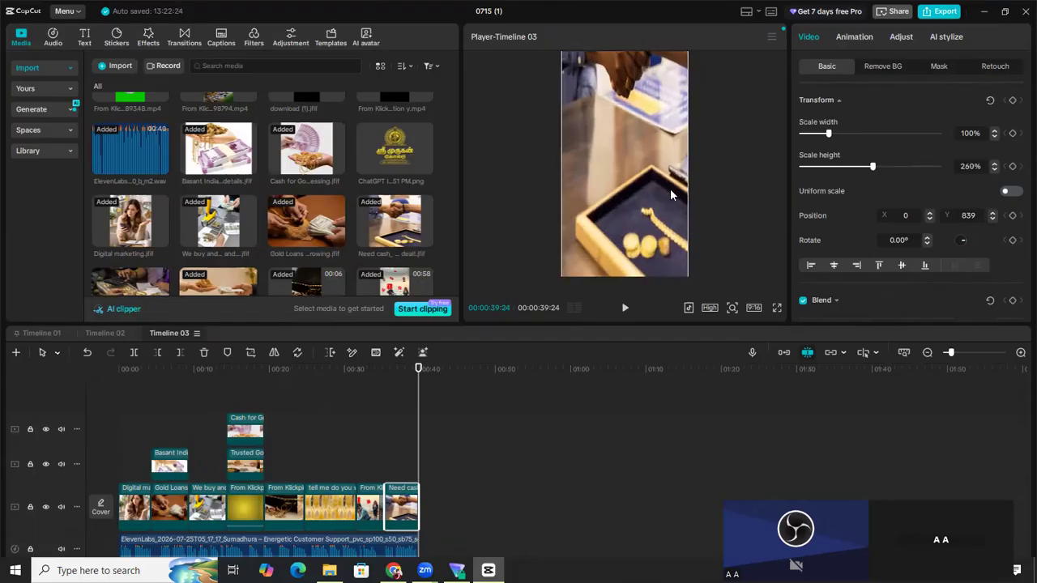
pyautogui.moveTo(874, 167); pyautogui.dragTo(854, 167)
pyautogui.moveTo(622, 163); pyautogui.dragTo(624, 213)
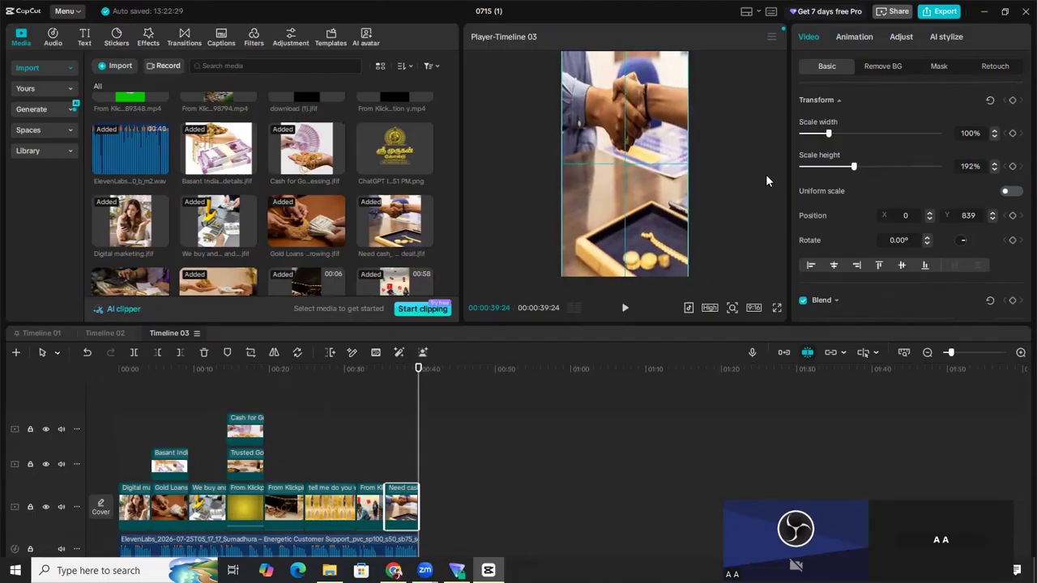
pyautogui.moveTo(853, 167); pyautogui.dragTo(847, 167)
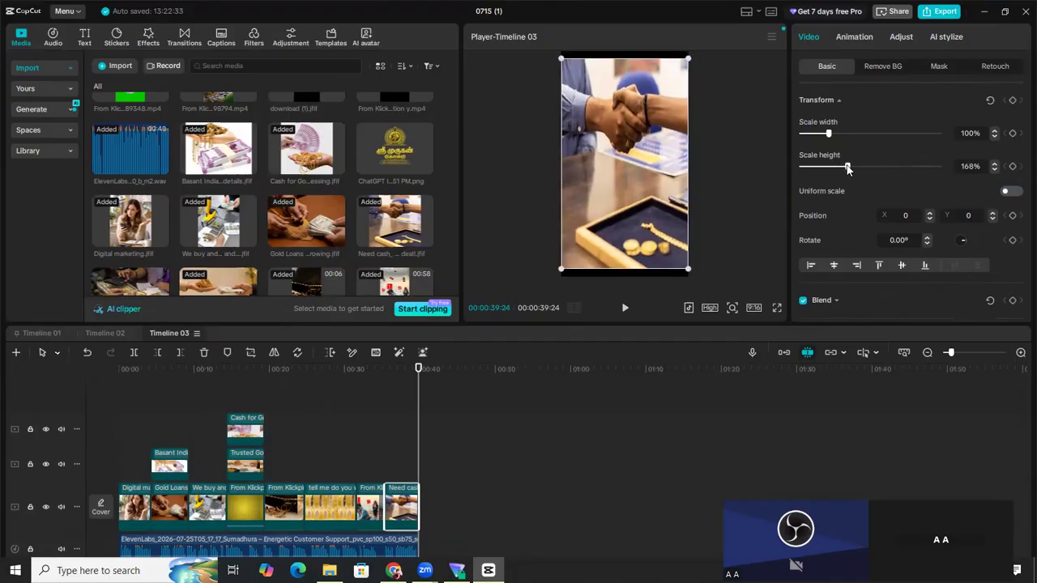
pyautogui.moveTo(643, 145); pyautogui.dragTo(644, 155)
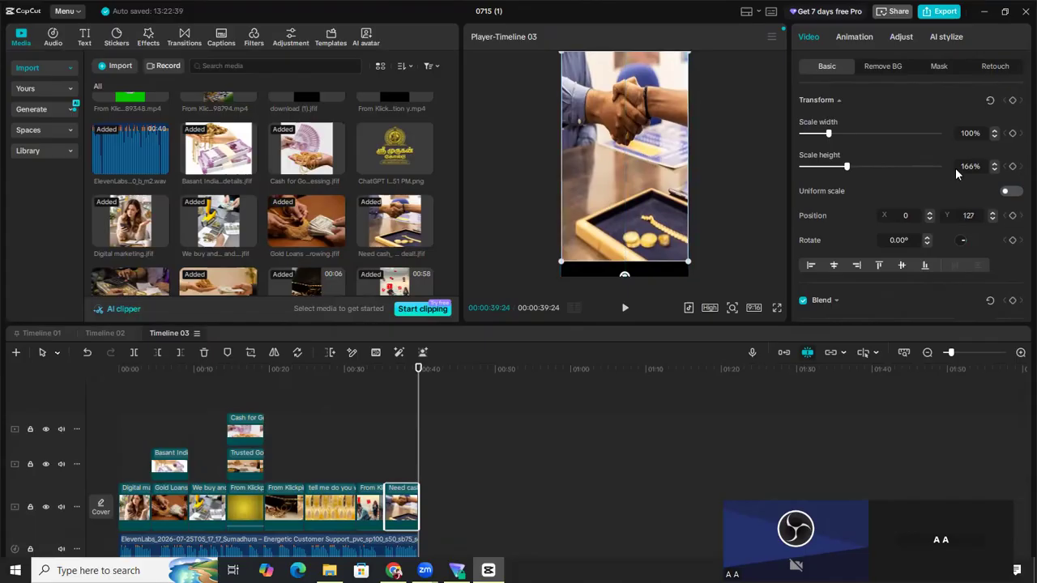
# Raise the handshake image's scale height to 189% so it fills the frame.
pyautogui.click(995, 163)
pyautogui.click(995, 163)
pyautogui.click(995, 164)
pyautogui.click(995, 163)
pyautogui.click(995, 164)
pyautogui.click(995, 163)
pyautogui.click(995, 164)
pyautogui.click(995, 163)
pyautogui.click(995, 164)
pyautogui.click(995, 163)
pyautogui.click(995, 164)
pyautogui.click(995, 164)
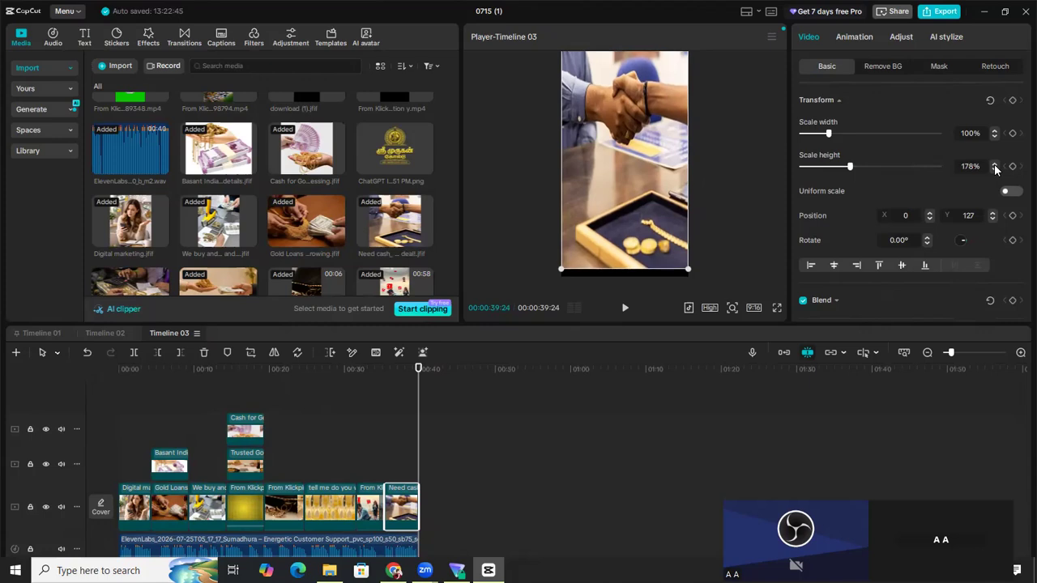
pyautogui.click(995, 164)
pyautogui.click(995, 164)
pyautogui.click(995, 163)
pyautogui.click(995, 163)
pyautogui.click(995, 164)
pyautogui.click(995, 163)
pyautogui.click(995, 163)
pyautogui.click(995, 163)
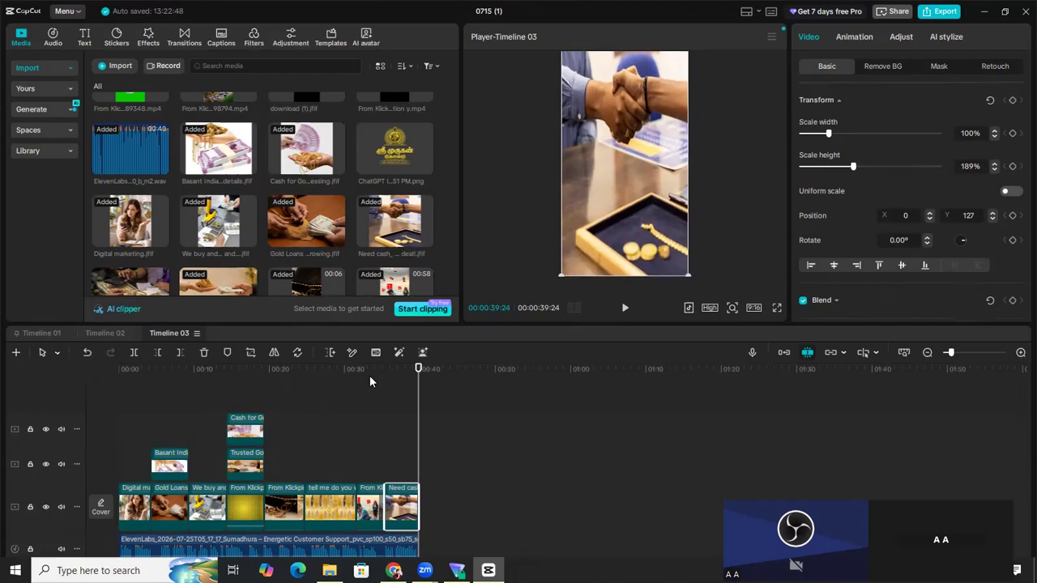
# Play the reel from the gold display image onward to check the last clips against the voice-over.
pyautogui.moveTo(418, 369); pyautogui.dragTo(397, 393)
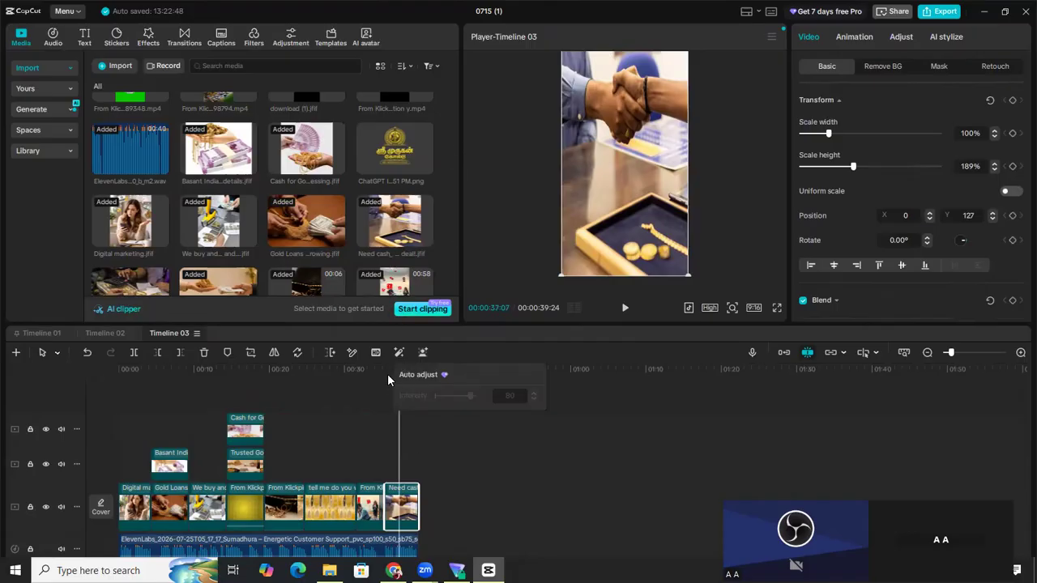
pyautogui.moveTo(399, 370); pyautogui.dragTo(314, 417)
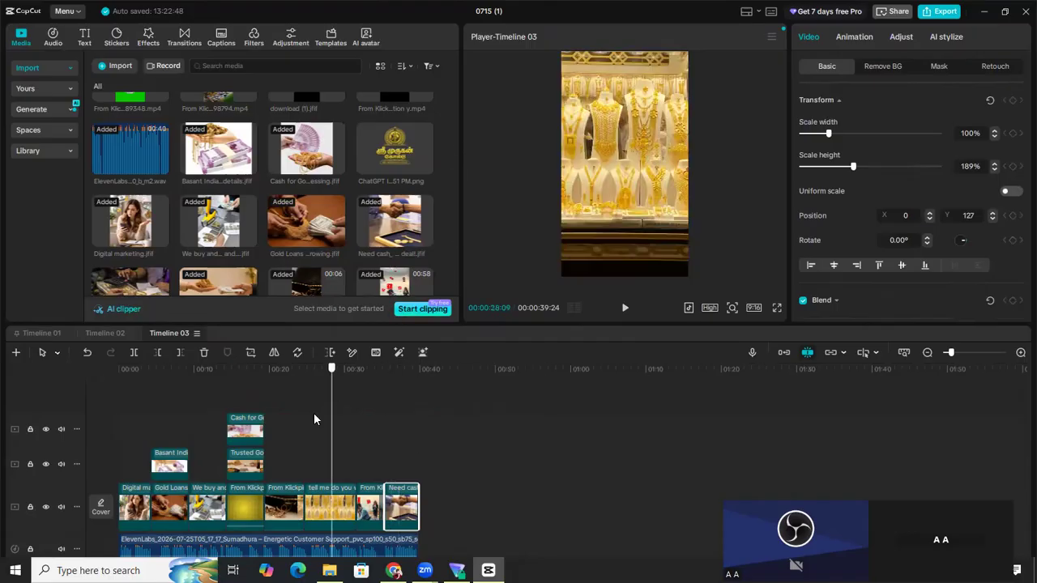
pyautogui.click(625, 308)
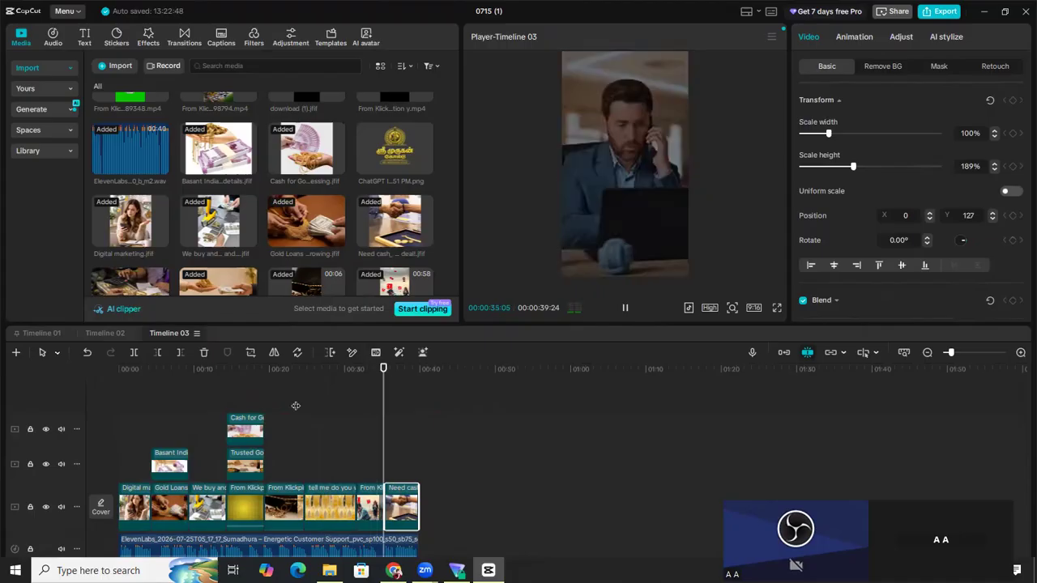
pyautogui.click(333, 429)
pyautogui.press('space')
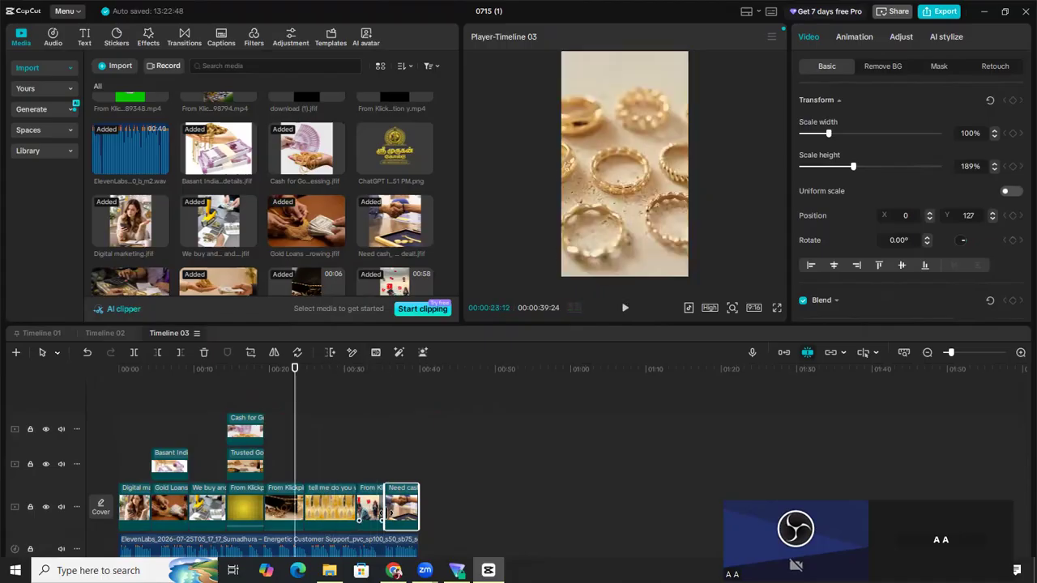
# Shorten the end of the last Klickpin video and extend the handshake image's start to meet it.
pyautogui.click(378, 513)
pyautogui.moveTo(385, 525); pyautogui.dragTo(304, 508)
pyautogui.click(396, 516)
# Move the gold display image down to Y -292, scale it to 115%, and play the reel through the remaining clips.
pyautogui.click(624, 314)
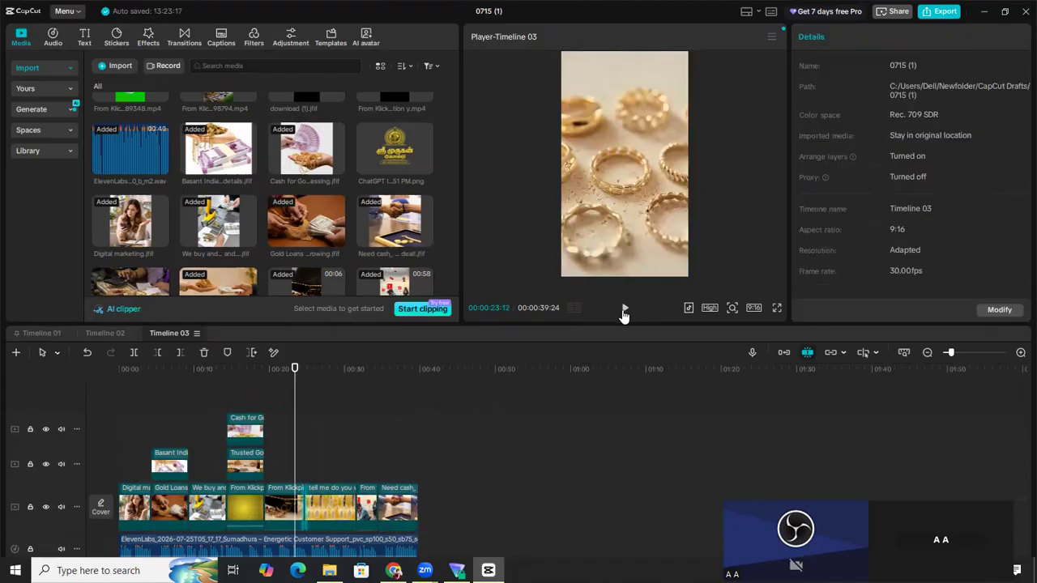
pyautogui.click(624, 312)
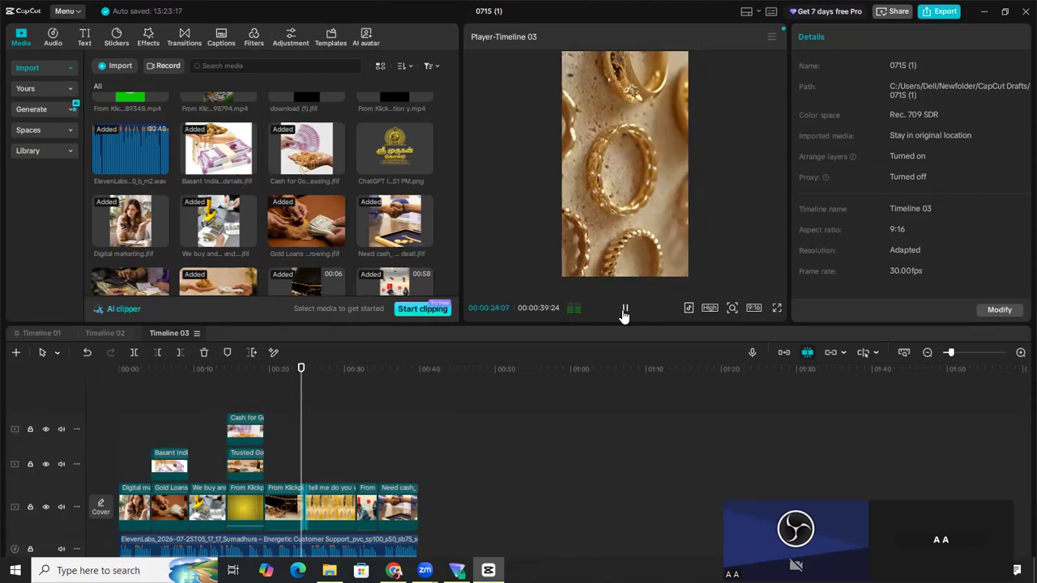
pyautogui.click(669, 252)
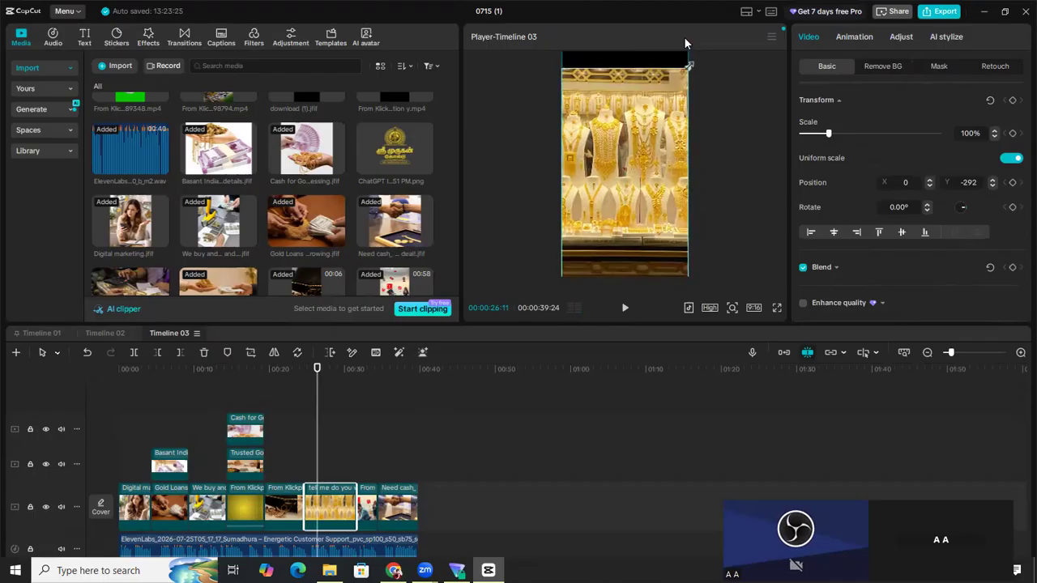
pyautogui.click(625, 310)
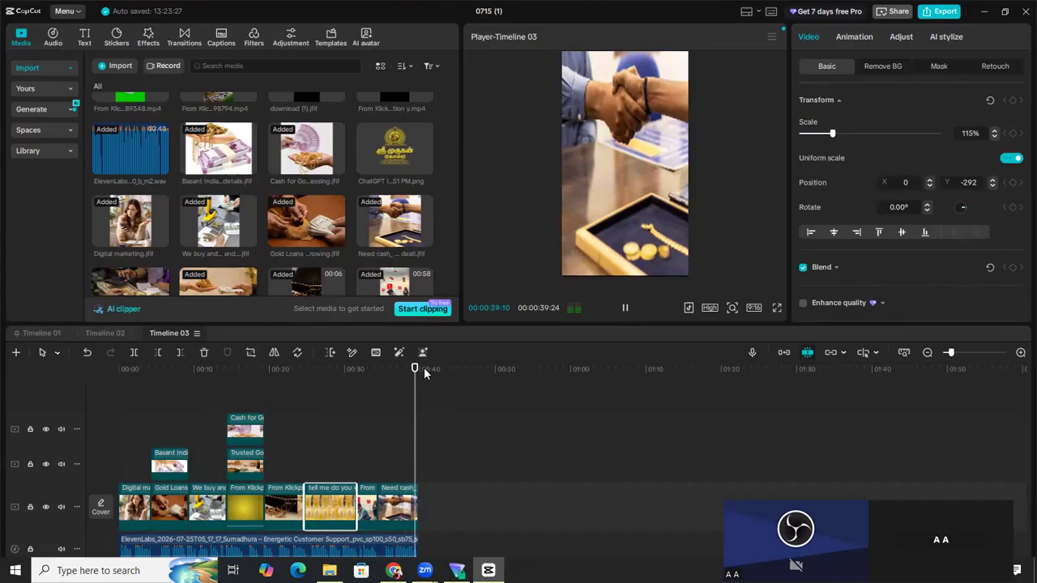
# Overlay the brand logo on the handshake image from 00:00:35:21, scale it to 65% and place it near the frame's centre.
pyautogui.moveTo(413, 369); pyautogui.dragTo(388, 368)
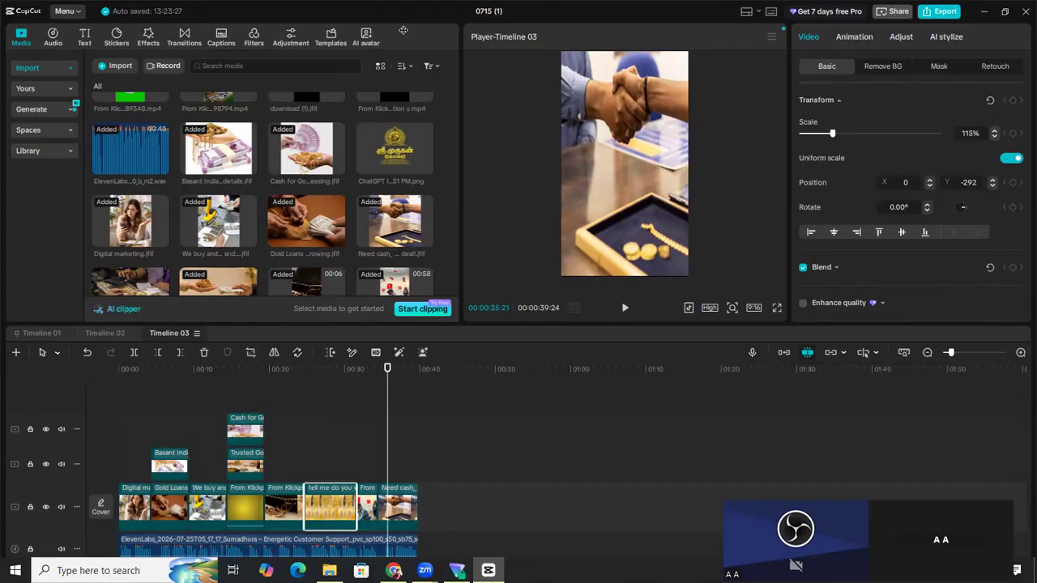
pyautogui.click(422, 165)
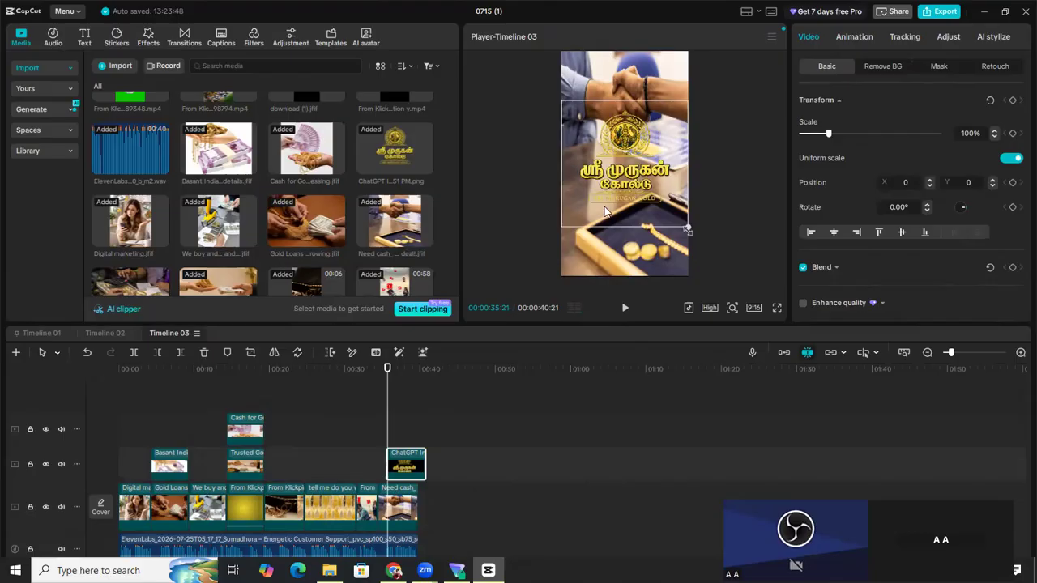
pyautogui.scroll(-7, 606, 178)
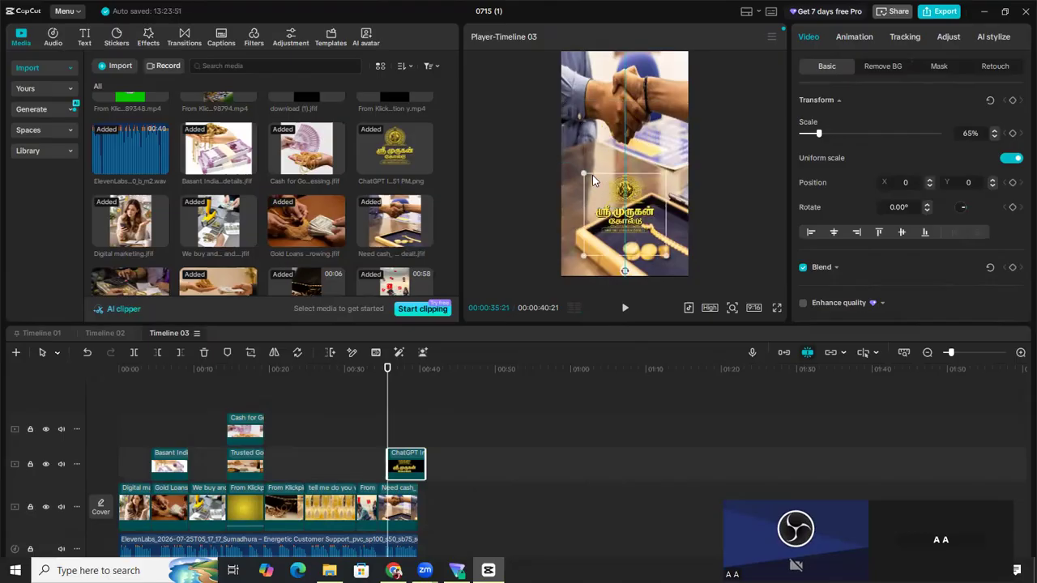
pyautogui.moveTo(593, 175); pyautogui.dragTo(570, 189)
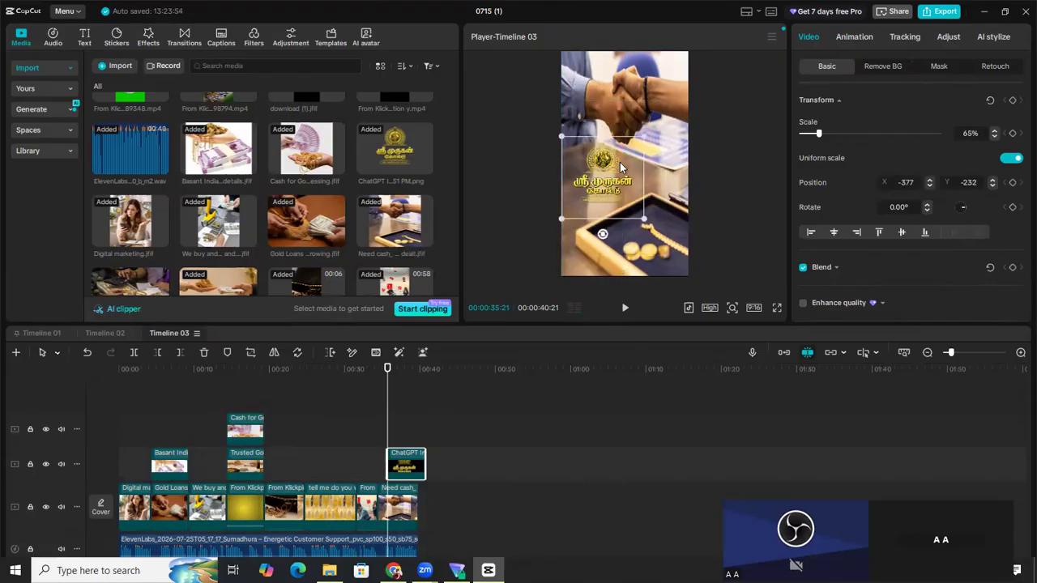
pyautogui.moveTo(620, 162); pyautogui.dragTo(635, 161)
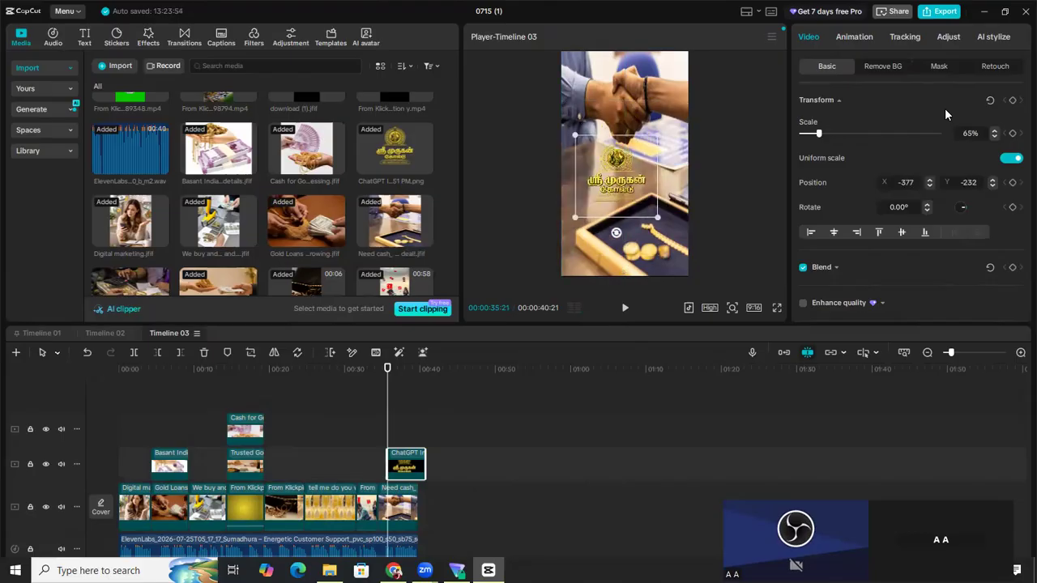
# Apply the Fade In entrance animation to the logo and preview its start.
pyautogui.click(843, 37)
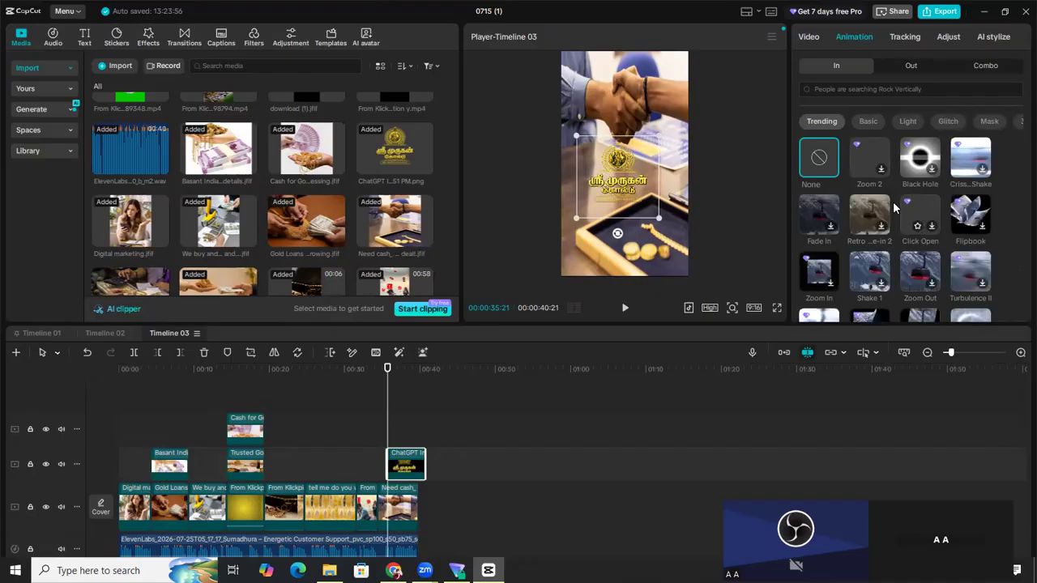
pyautogui.click(831, 229)
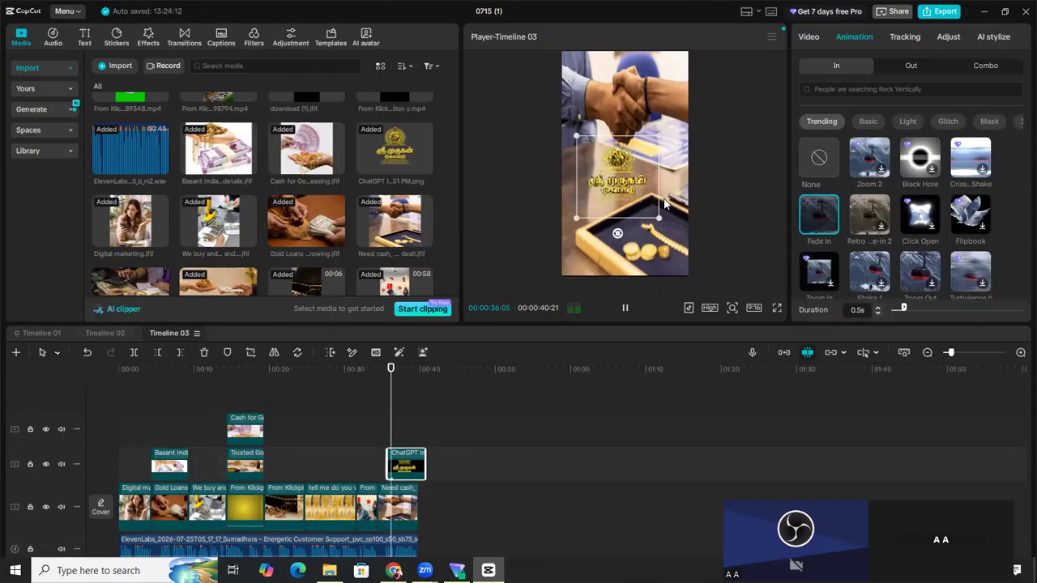
pyautogui.press('space')
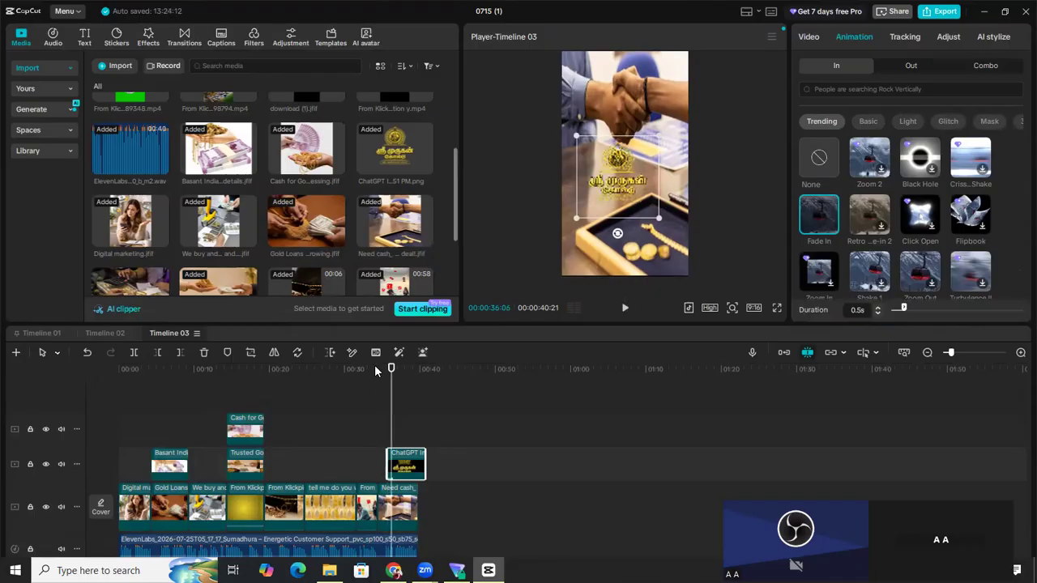
# Move the playhead to 00:00:31:18 at the start of the last Klickpin video and open the sticker search.
pyautogui.click(303, 411)
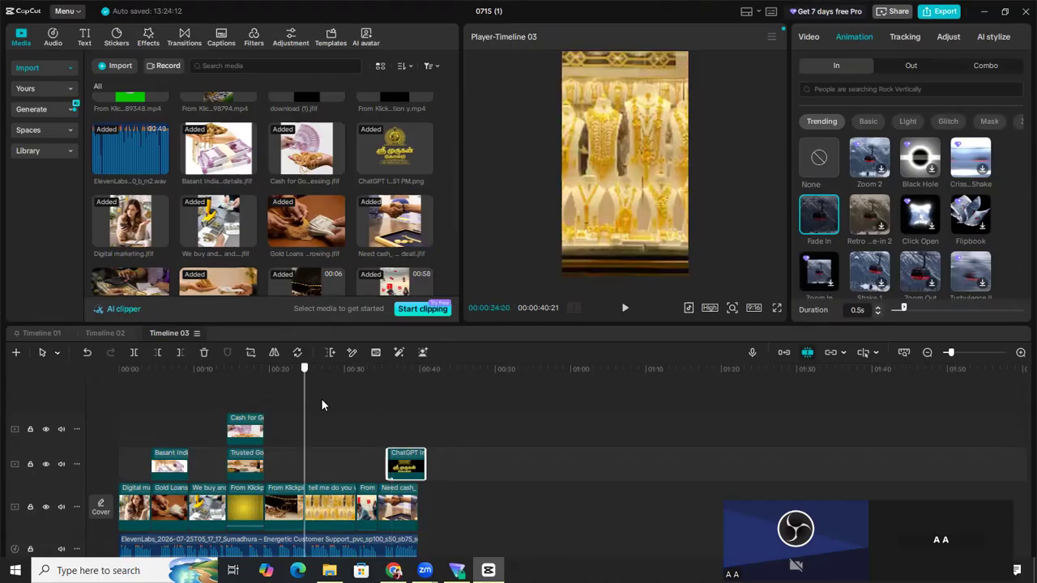
pyautogui.click(357, 370)
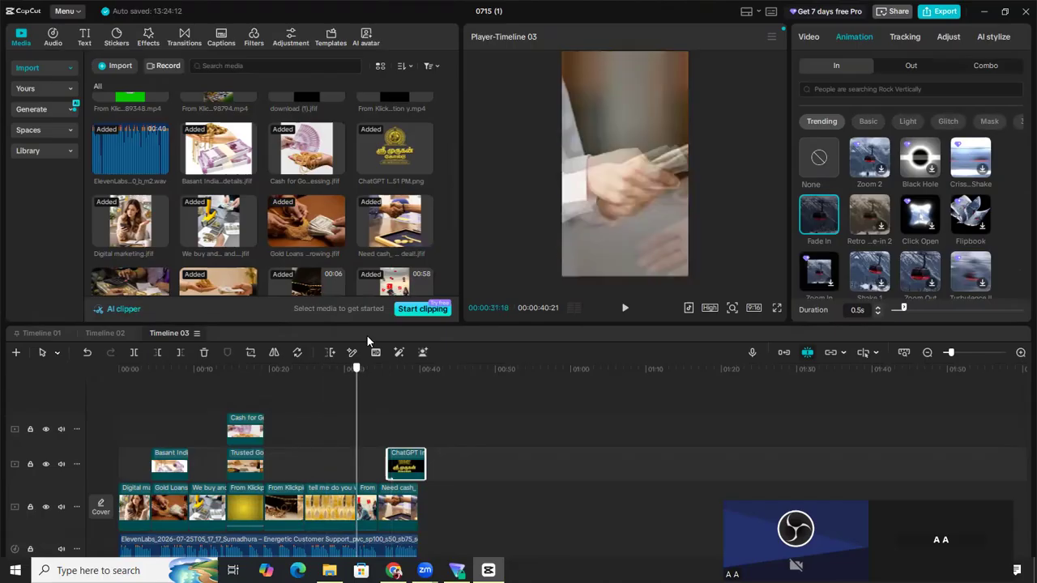
pyautogui.click(116, 35)
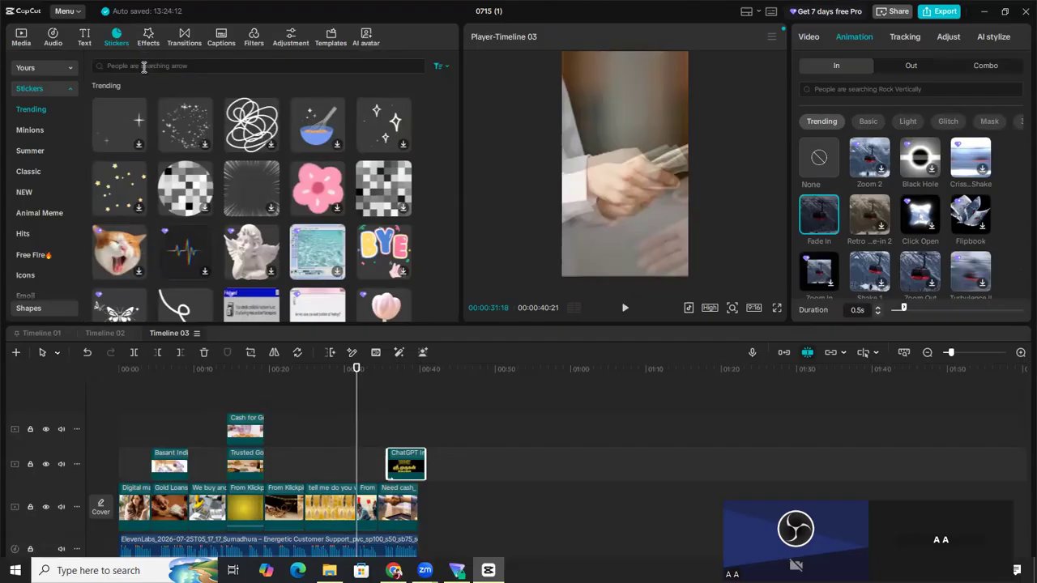
pyautogui.click(143, 68)
pyautogui.click(144, 67)
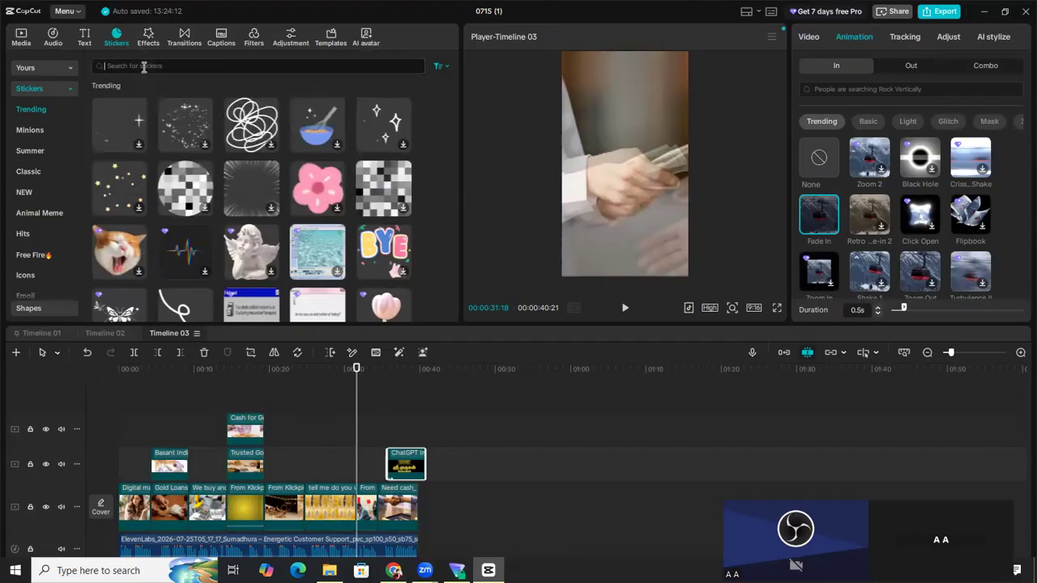
# Search the sticker library for "call icon".
pyautogui.write('call')
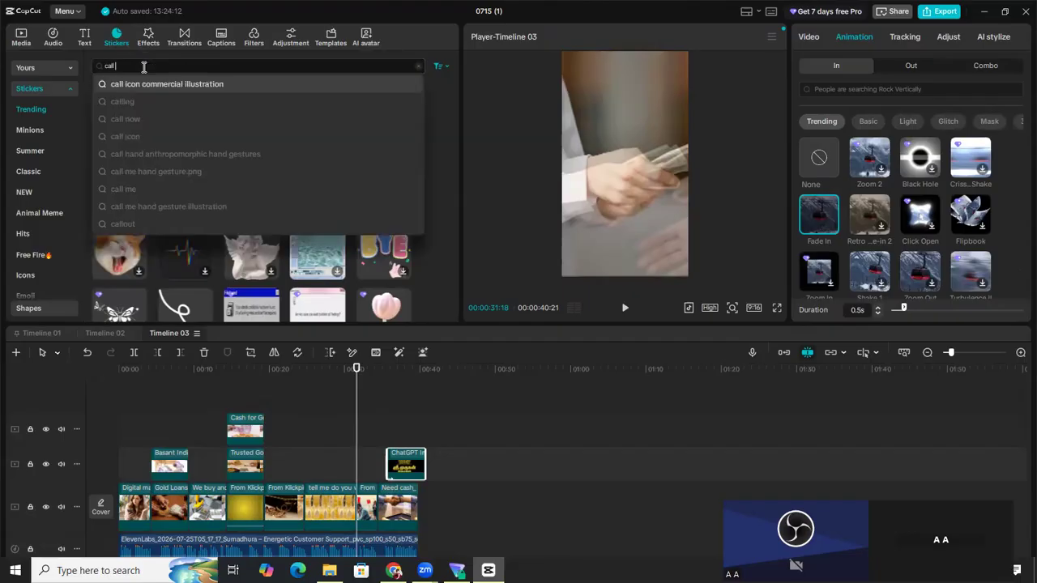
pyautogui.write(' ic')
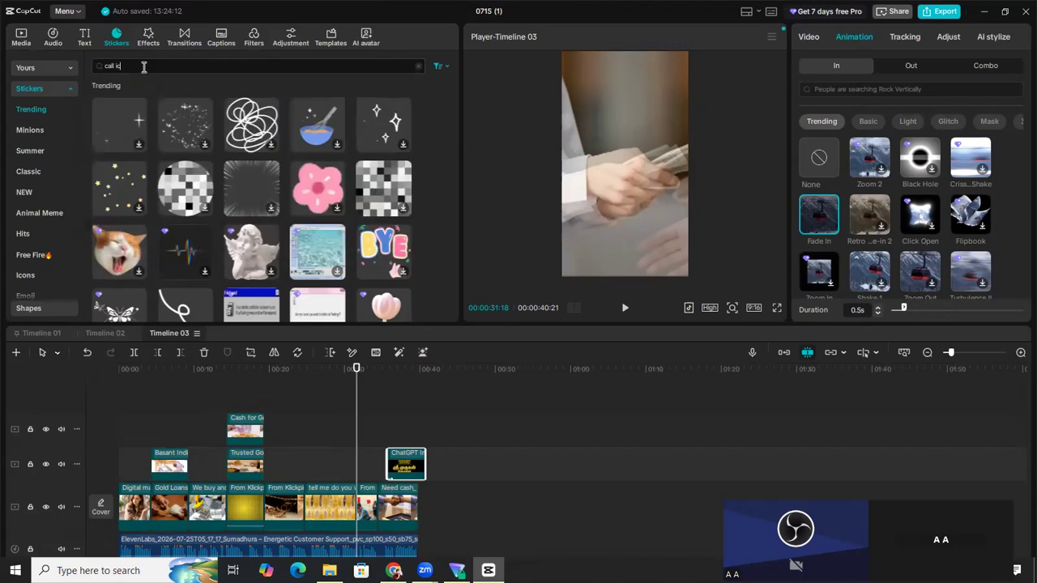
pyautogui.write('on')
pyautogui.press('Return')
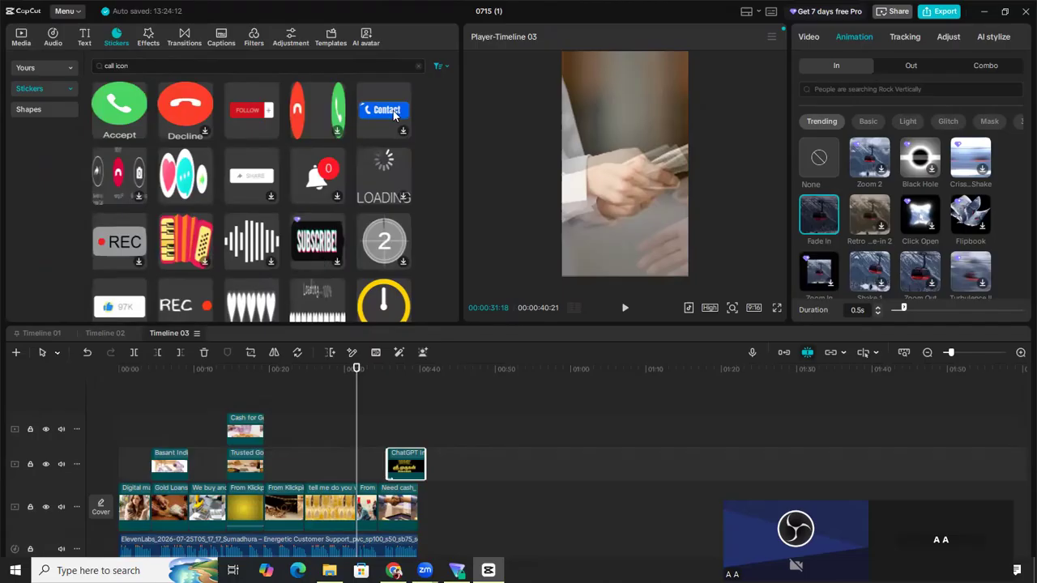
pyautogui.scroll(-1, 226, 148)
pyautogui.scroll(1, 160, 117)
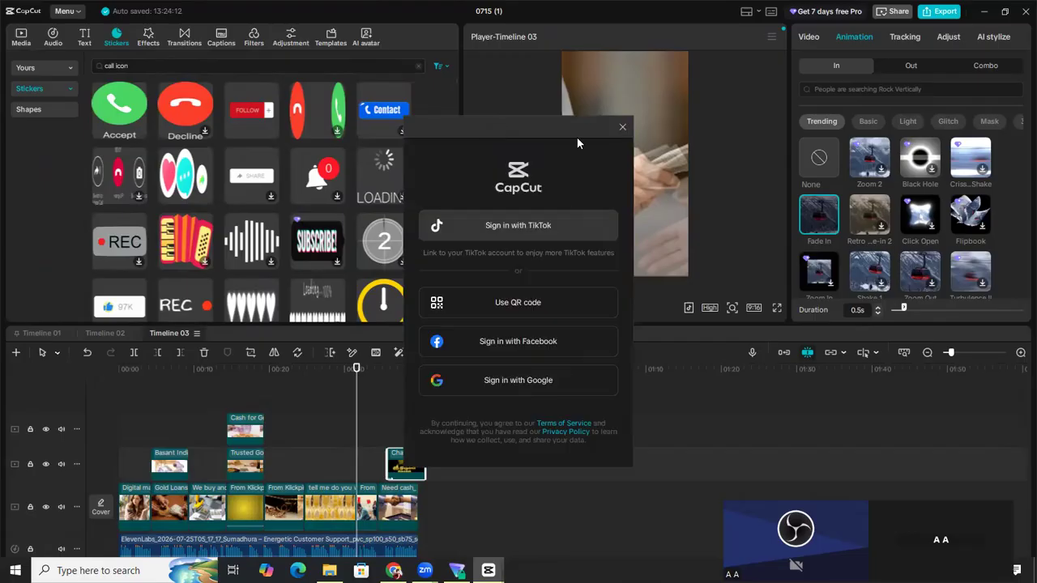
# Dismiss the sign-in prompt, add the green Accept call sticker at 00:00:31:18, and move it to the video frame's lower-left area.
pyautogui.click(622, 128)
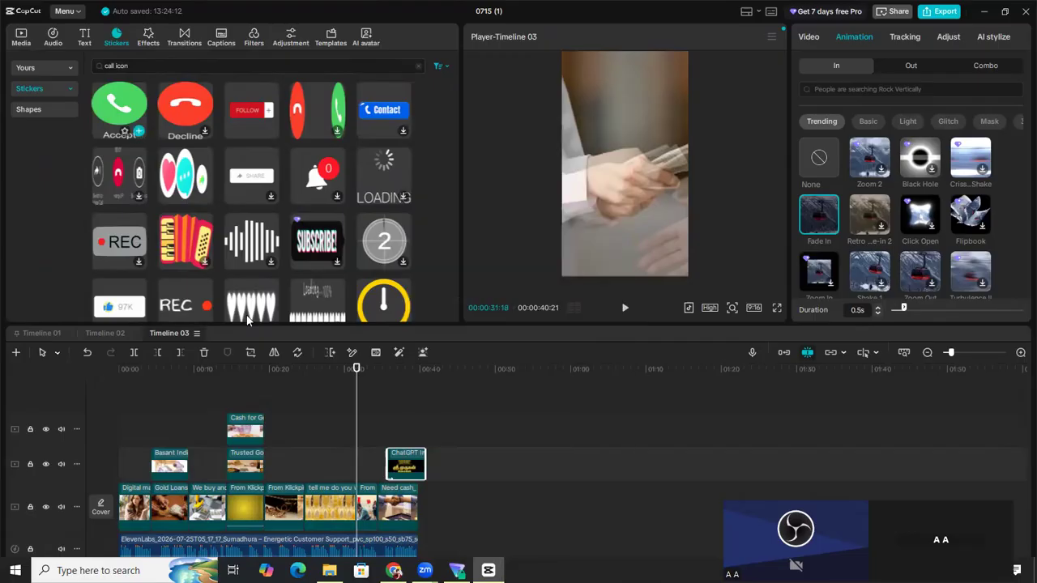
pyautogui.moveTo(354, 452); pyautogui.dragTo(370, 419)
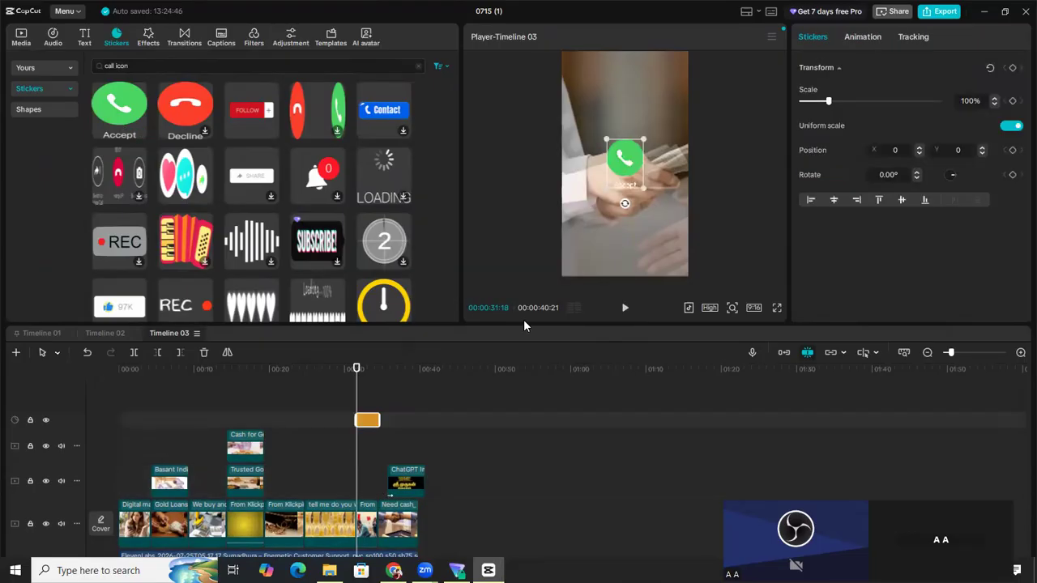
pyautogui.click(624, 308)
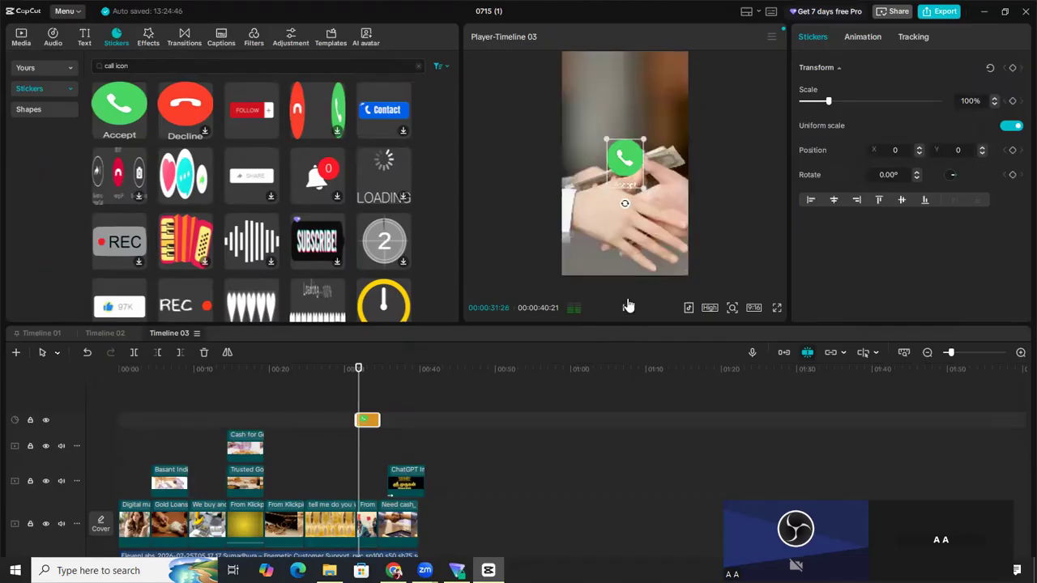
pyautogui.moveTo(624, 148); pyautogui.dragTo(604, 232)
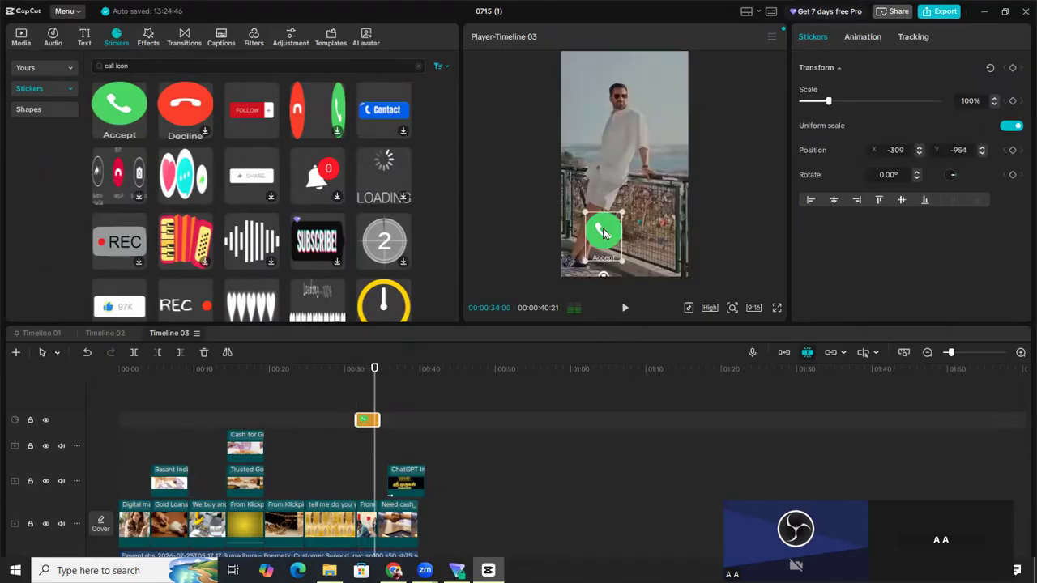
# Move the cut between the man-at-the-railing clip and the handshake clip slightly earlier, to about 00:00:34.
pyautogui.click(371, 525)
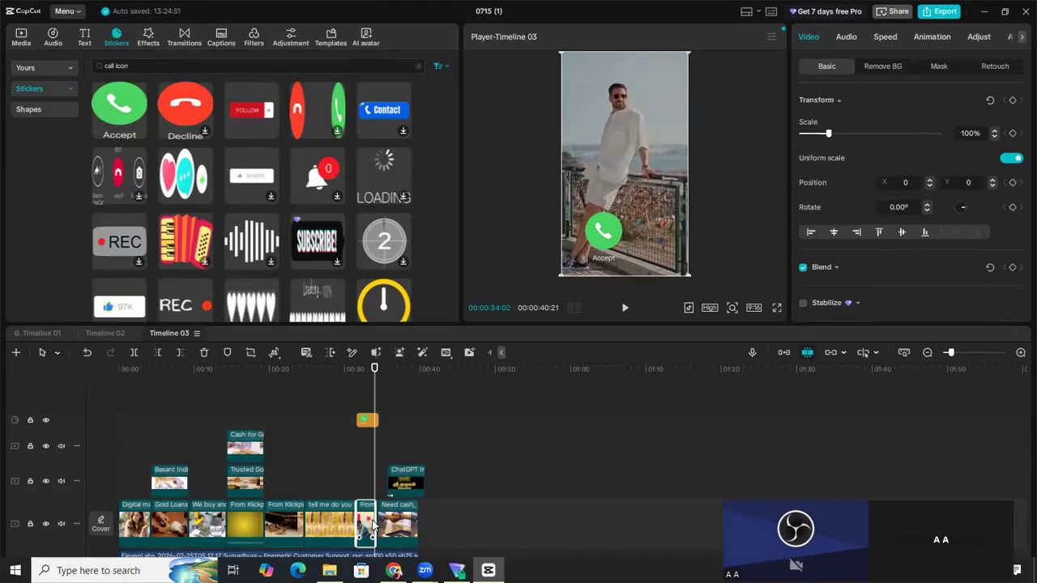
pyautogui.click(379, 527)
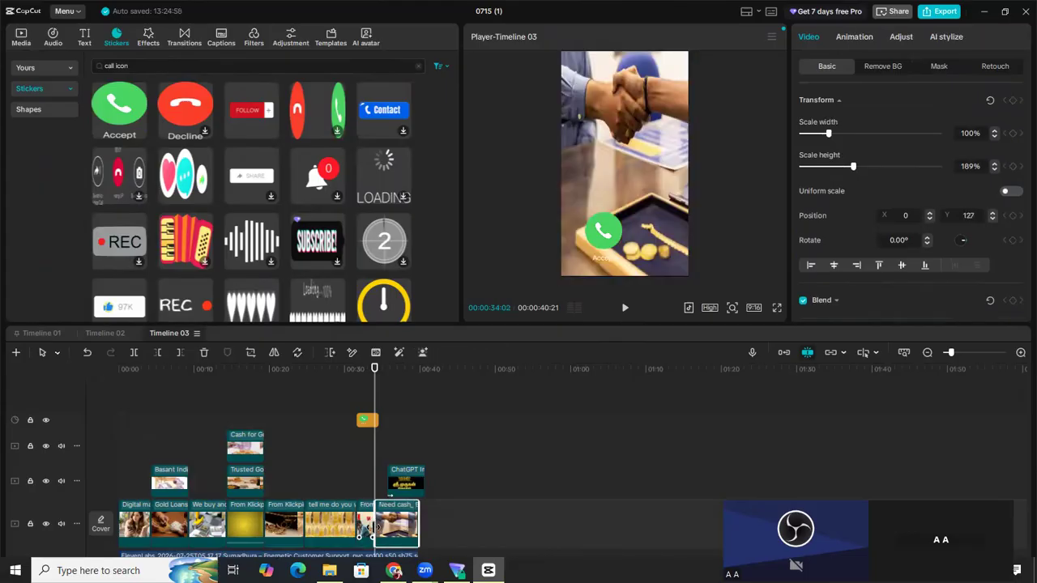
pyautogui.click(372, 534)
pyautogui.moveTo(375, 534); pyautogui.dragTo(373, 525)
pyautogui.click(397, 533)
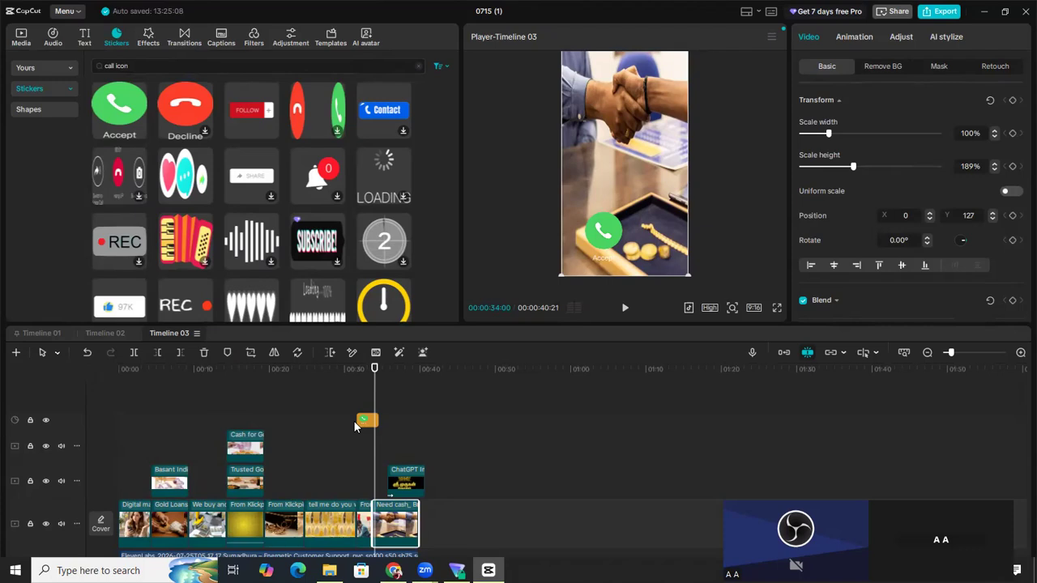
# Extend the call sticker's start back to about 00:00:28 over the gold necklace clip and reposition it at X -562, Y -1346.
pyautogui.click(355, 420)
pyautogui.click(358, 420)
pyautogui.moveTo(352, 424); pyautogui.dragTo(347, 423)
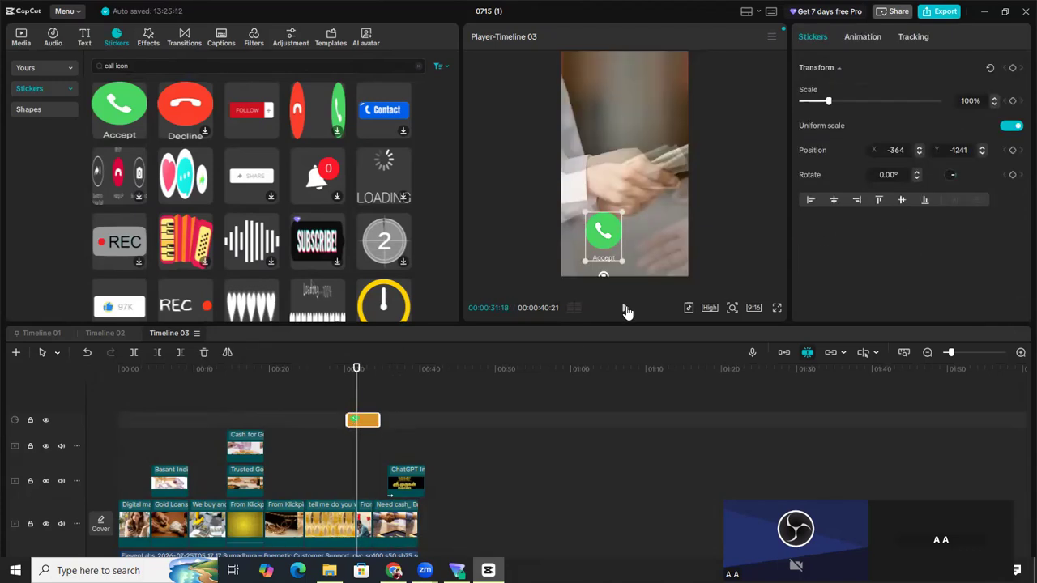
pyautogui.click(625, 310)
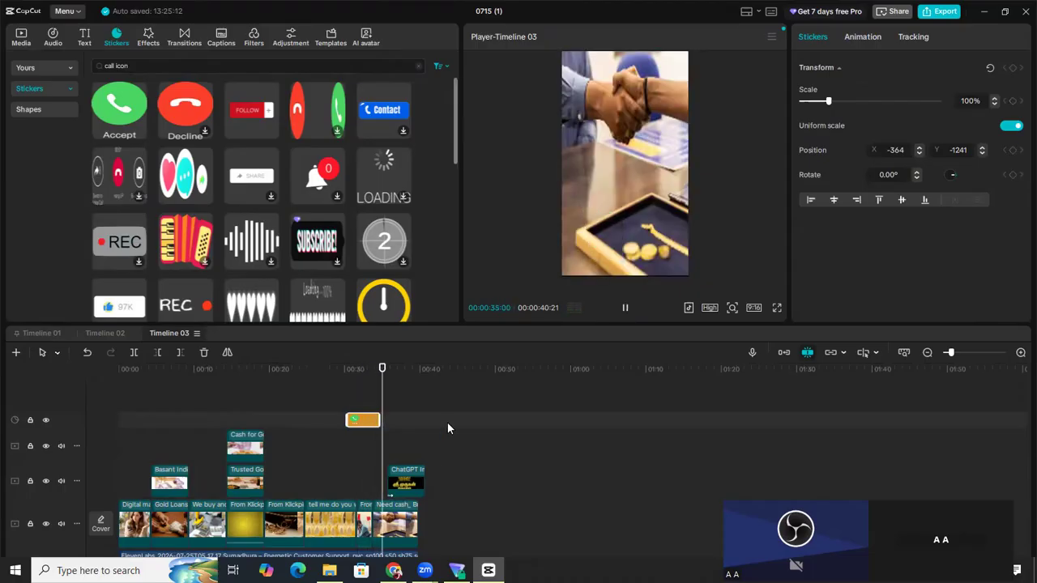
pyautogui.click(321, 420)
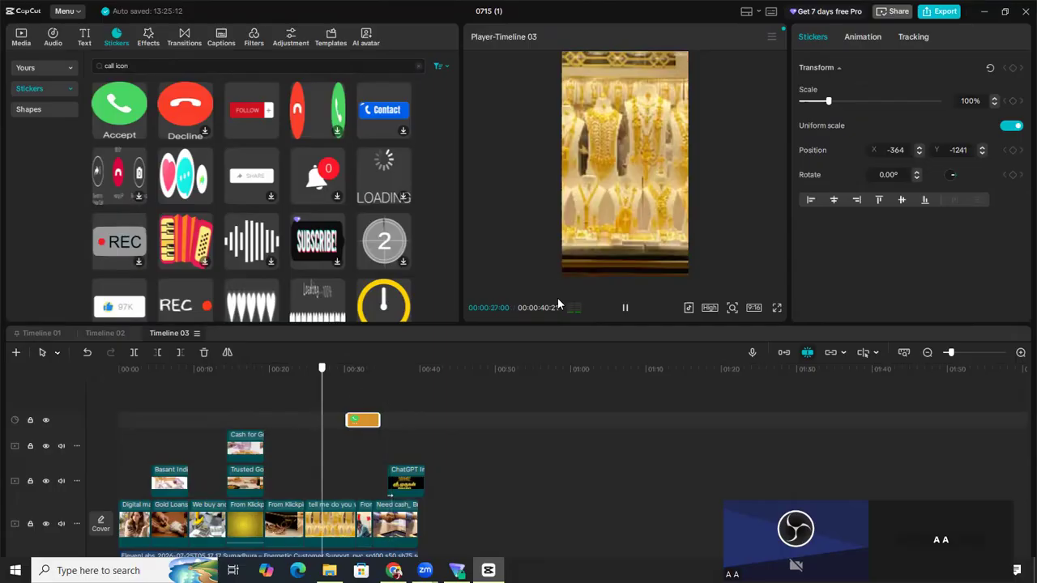
pyautogui.click(624, 310)
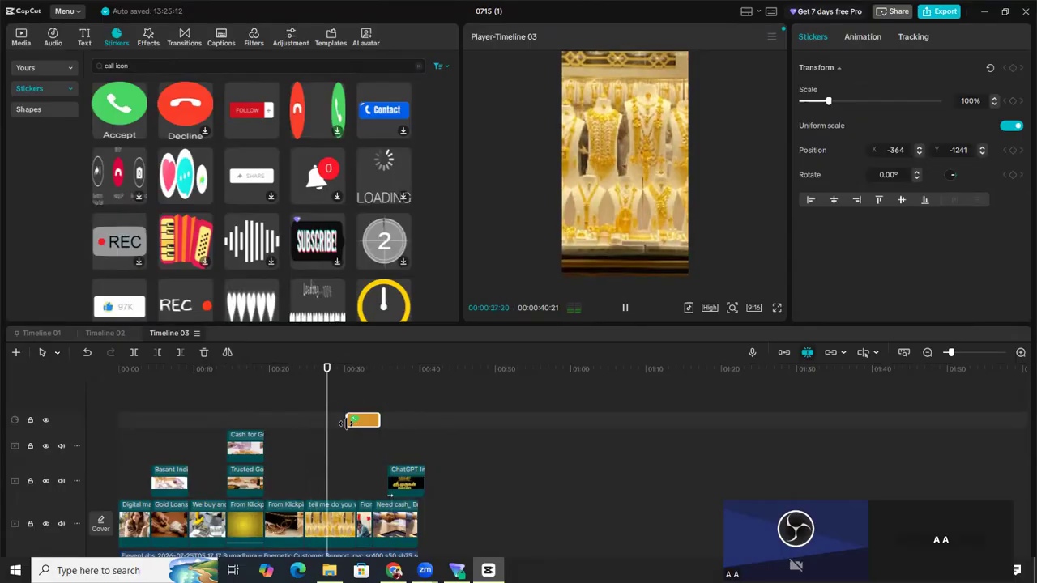
pyautogui.moveTo(340, 422); pyautogui.dragTo(325, 422)
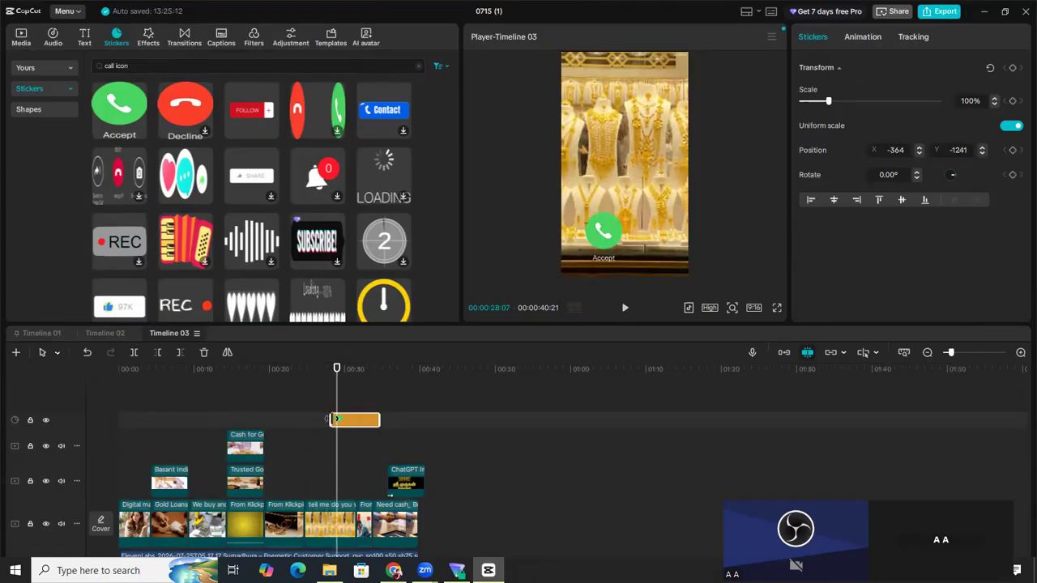
pyautogui.click(624, 307)
pyautogui.click(609, 253)
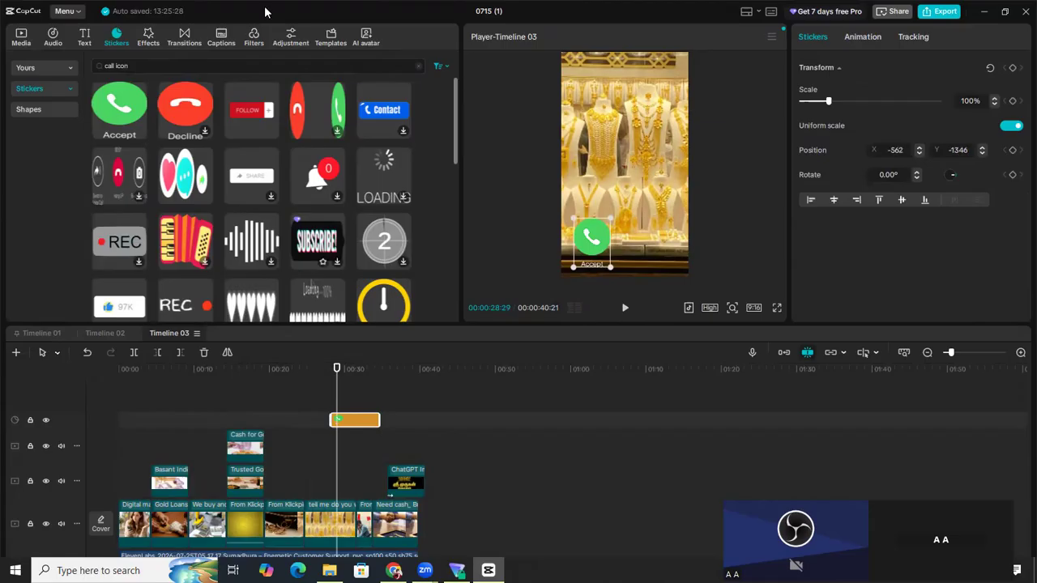
# Add the trending white text effect with red shadow at 00:00:28:07 and match its length to the call sticker.
pyautogui.click(84, 34)
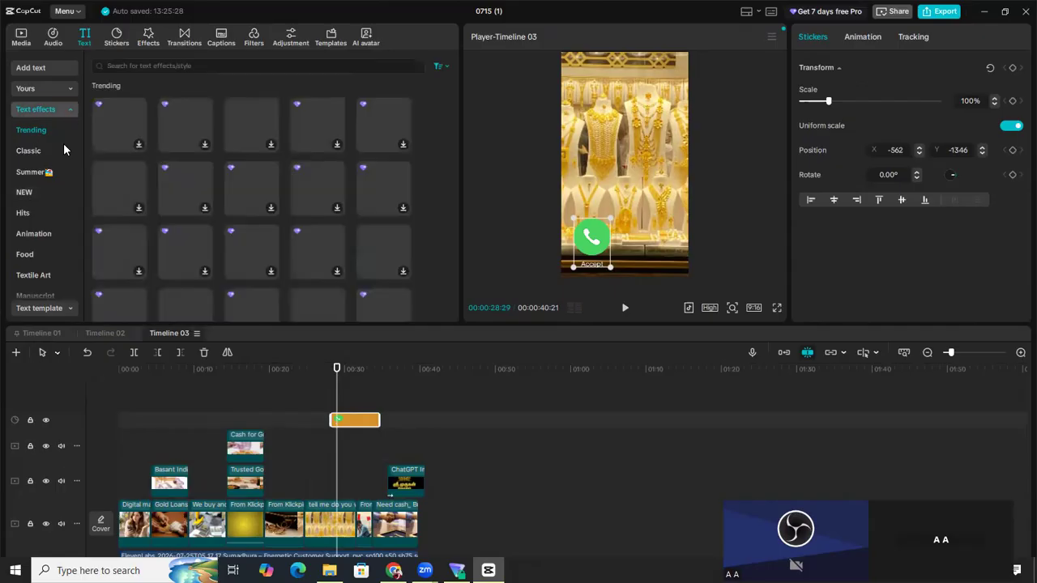
pyautogui.click(272, 144)
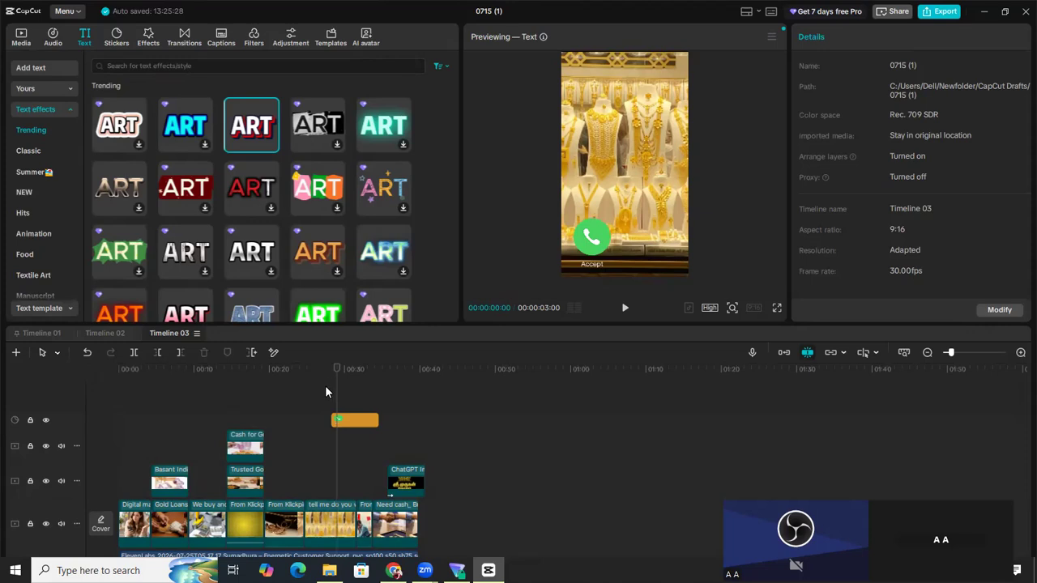
pyautogui.click(372, 369)
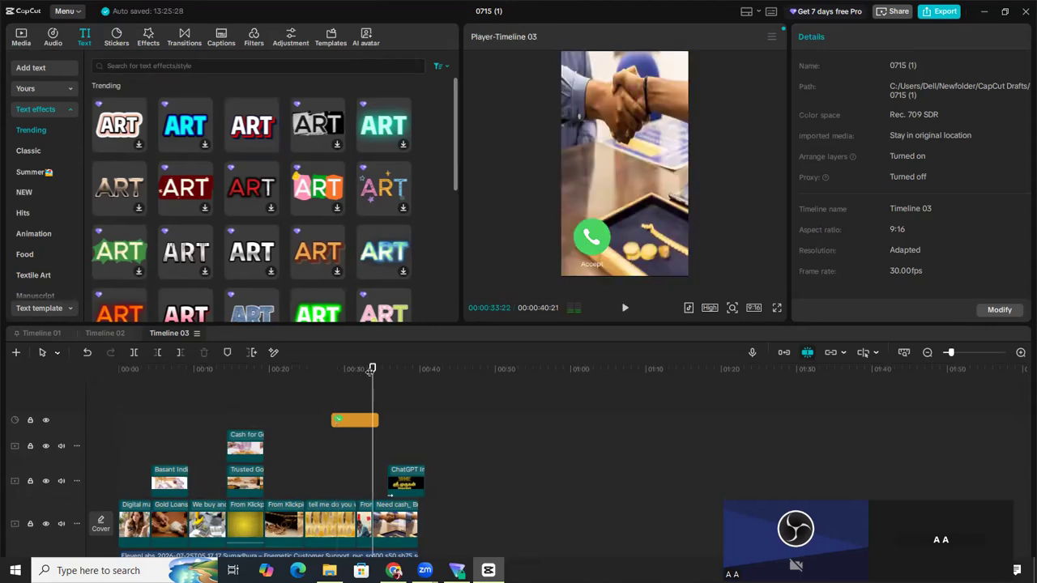
pyautogui.click(330, 400)
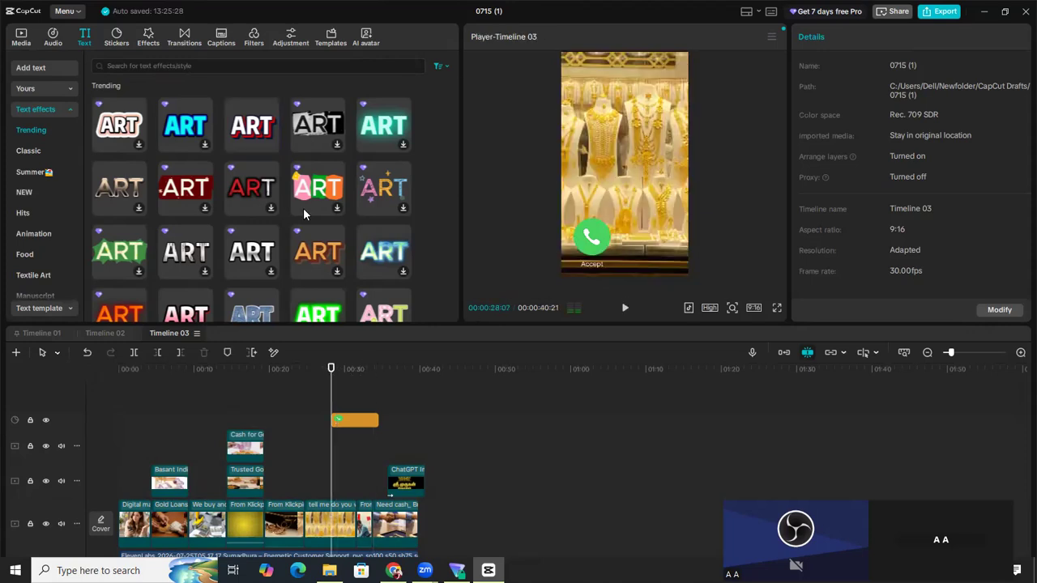
pyautogui.click(272, 145)
pyautogui.moveTo(352, 419); pyautogui.dragTo(378, 420)
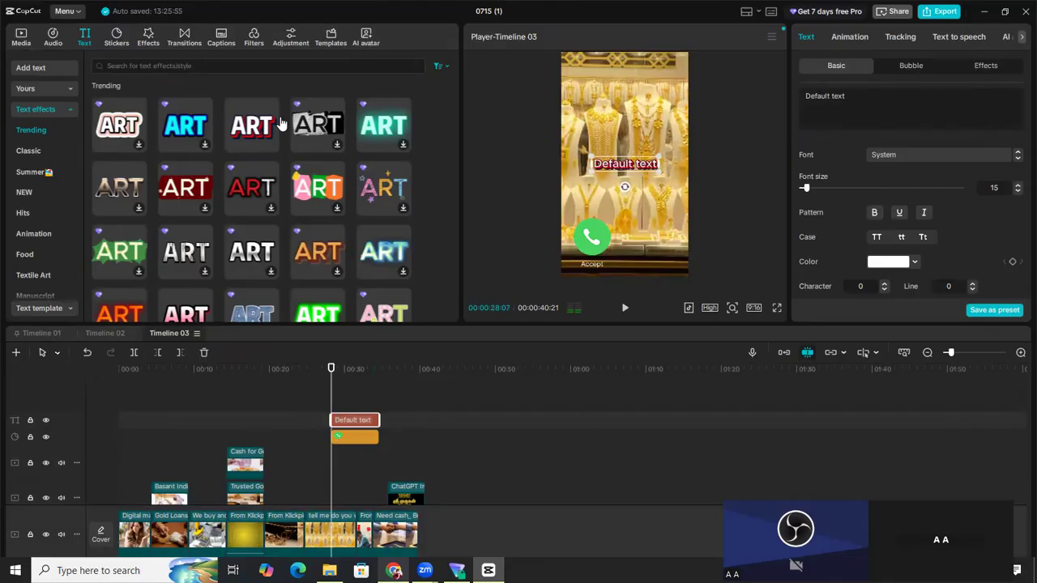
# Switch to the ChatGPT reel script in Chrome and copy the WhatsApp phone number from its contact line.
pyautogui.hotkey('alt', 'Tab')
pyautogui.click(66, 15)
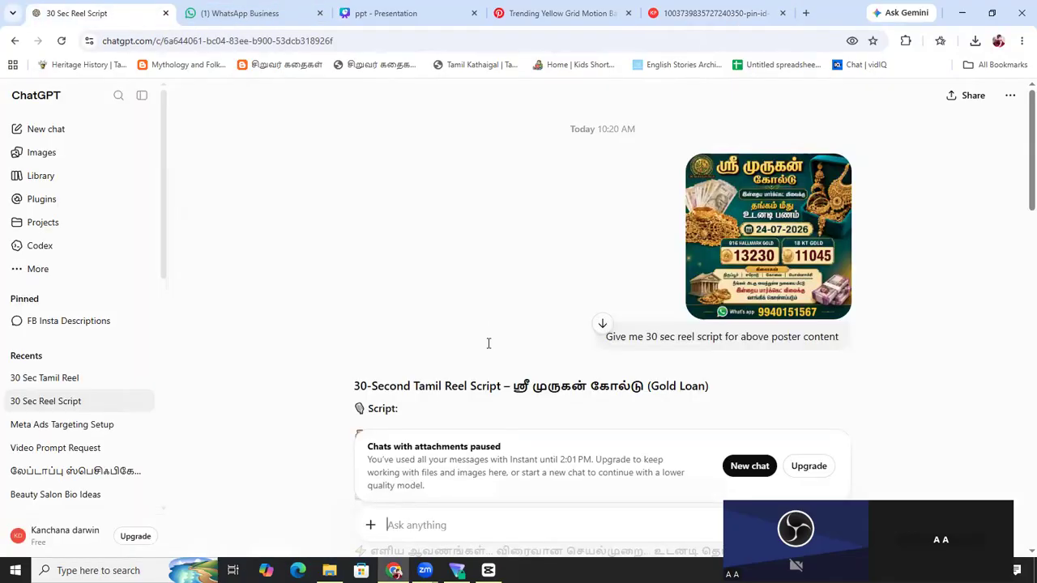
pyautogui.scroll(-4, 488, 334)
pyautogui.scroll(-2, 427, 271)
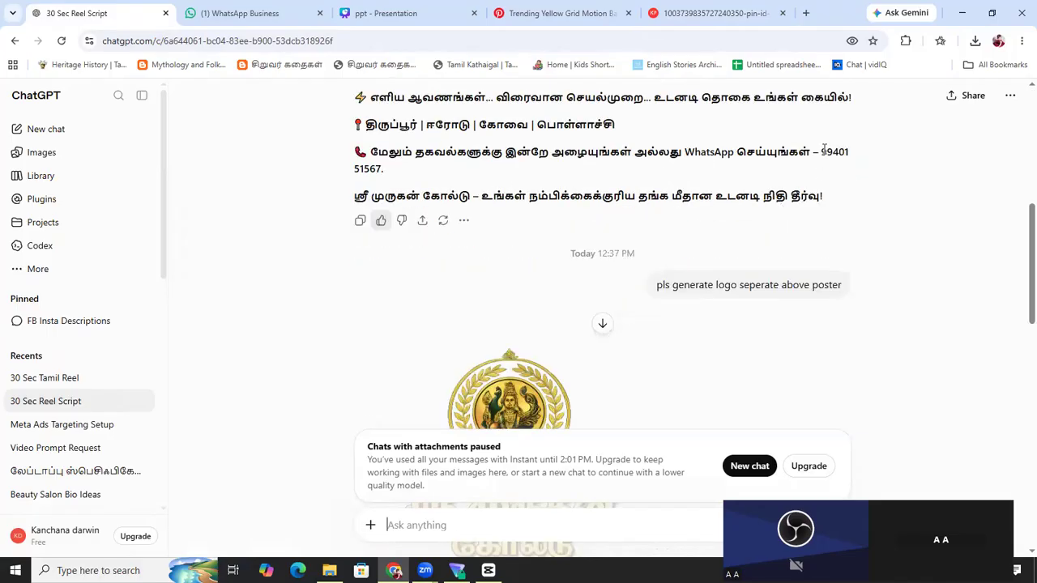
pyautogui.moveTo(823, 150); pyautogui.dragTo(879, 181)
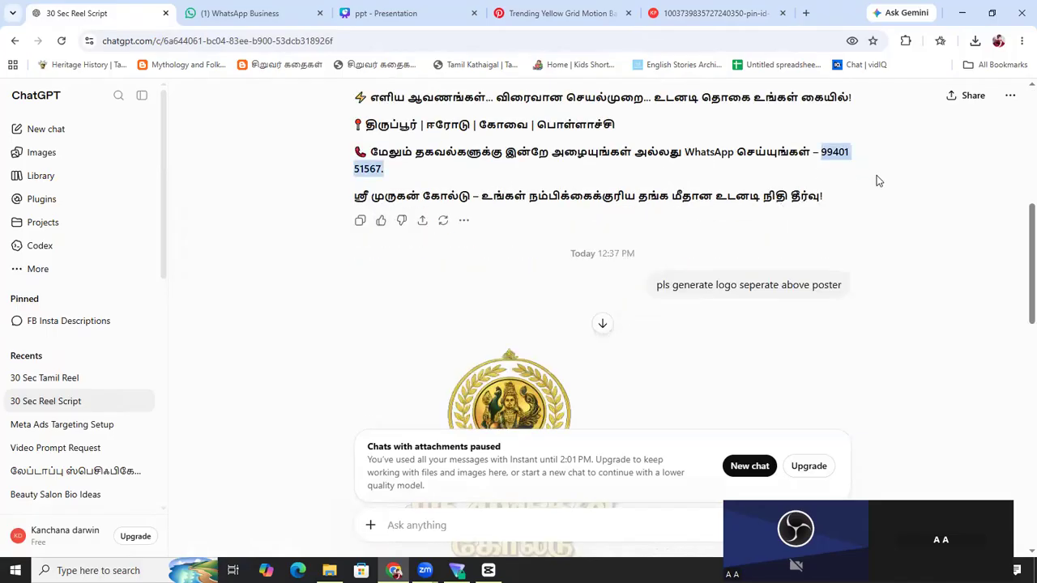
pyautogui.rightClick(375, 170)
pyautogui.click(414, 182)
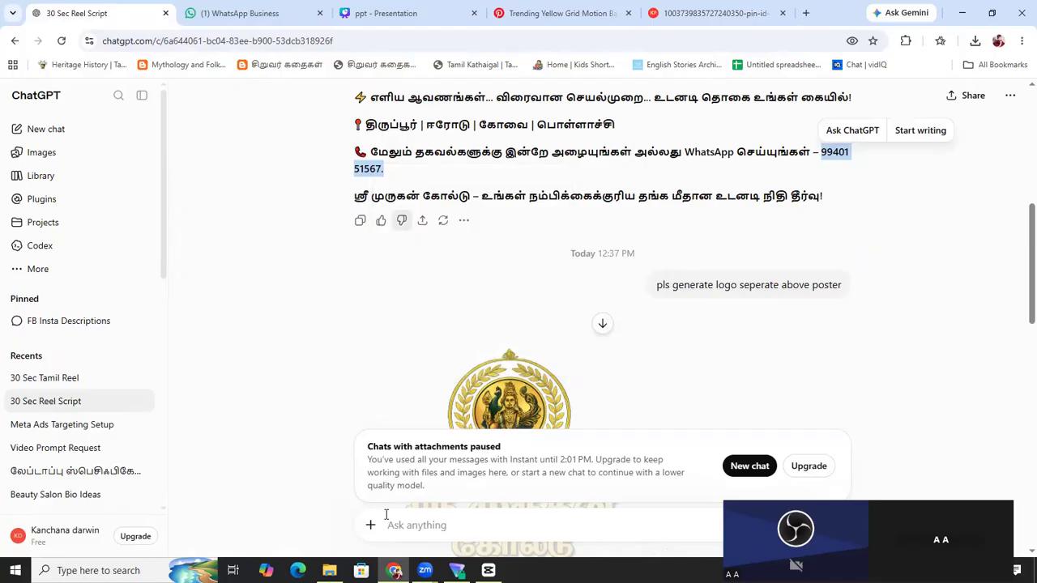
# Switch back to CapCut and replace the default text with the copied phone number.
pyautogui.hotkey('alt', 'Tab')
pyautogui.moveTo(863, 103); pyautogui.dragTo(776, 105)
pyautogui.press('BackSpace')
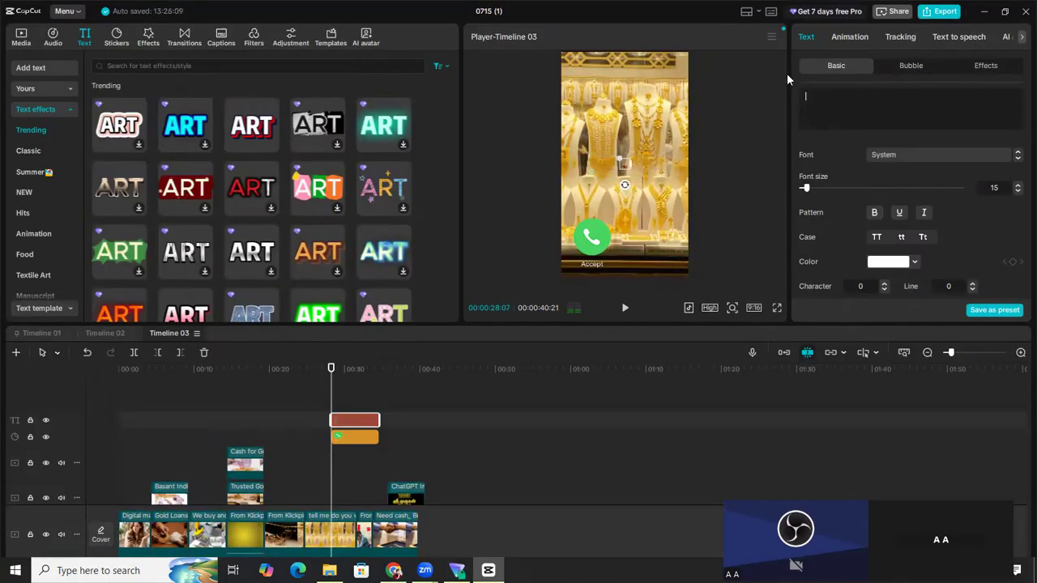
pyautogui.rightClick(828, 102)
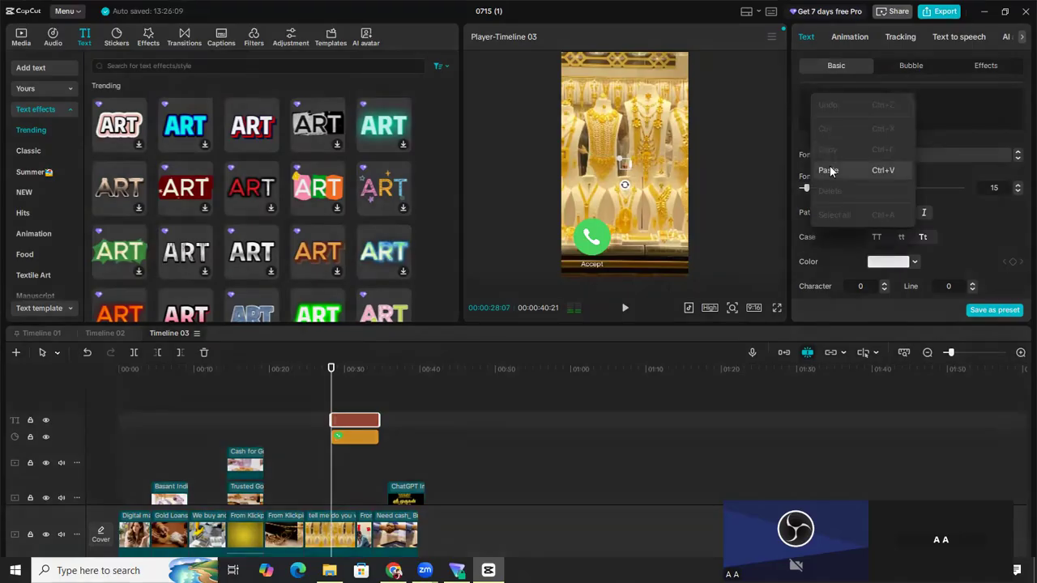
pyautogui.click(829, 166)
# Place the phone-number text near the frame's lower edge and the call sticker, scaled to 61%, above it at X -601, Y -1126.
pyautogui.moveTo(662, 170); pyautogui.dragTo(653, 265)
pyautogui.moveTo(594, 235)
pyautogui.mouseDown()
pyautogui.moveTo(596, 218)
pyautogui.moveTo(606, 240)
pyautogui.moveTo(592, 235)
pyautogui.mouseUp()
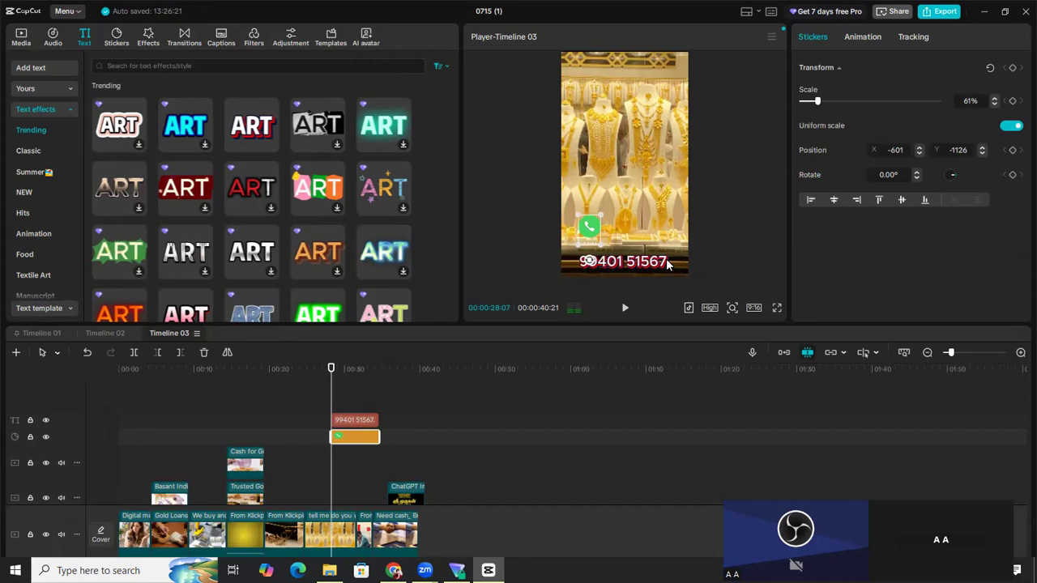
pyautogui.click(666, 269)
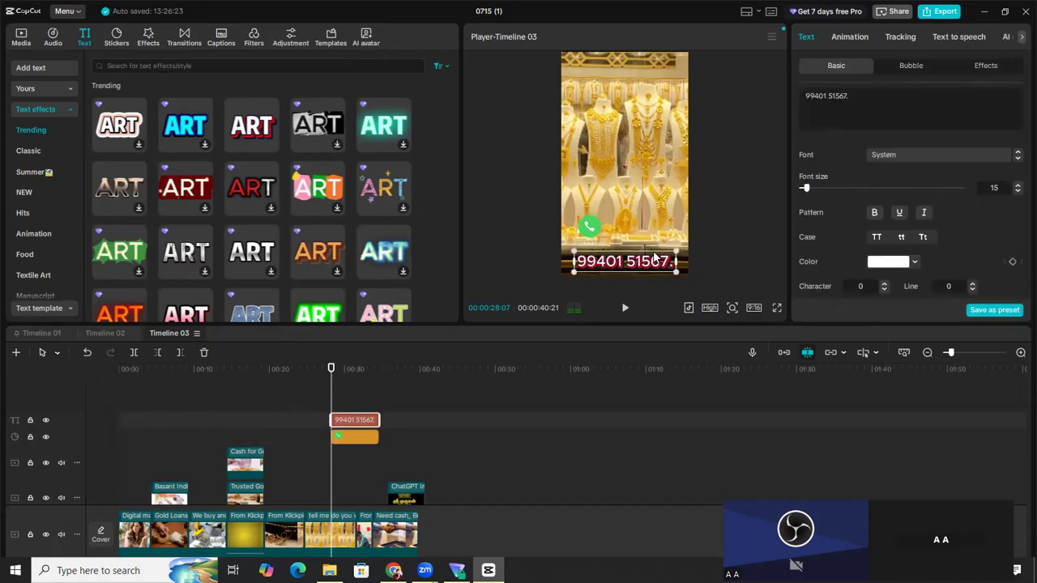
pyautogui.moveTo(654, 265); pyautogui.dragTo(655, 251)
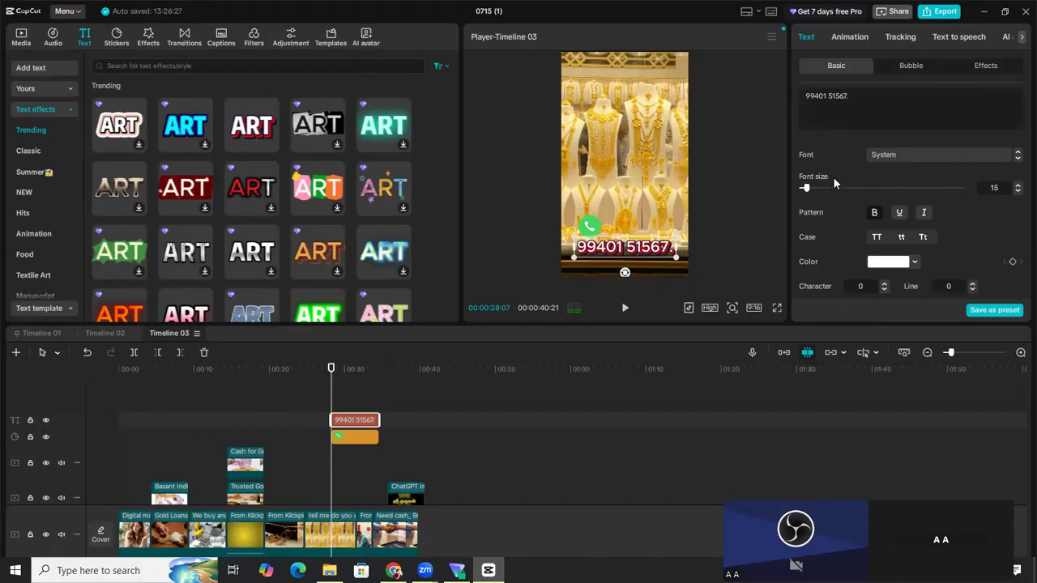
# Set the phone-number text to size 17 in the ZY Elegant font and move the call sticker to X -617, Y -1032.
pyautogui.moveTo(815, 188); pyautogui.dragTo(808, 189)
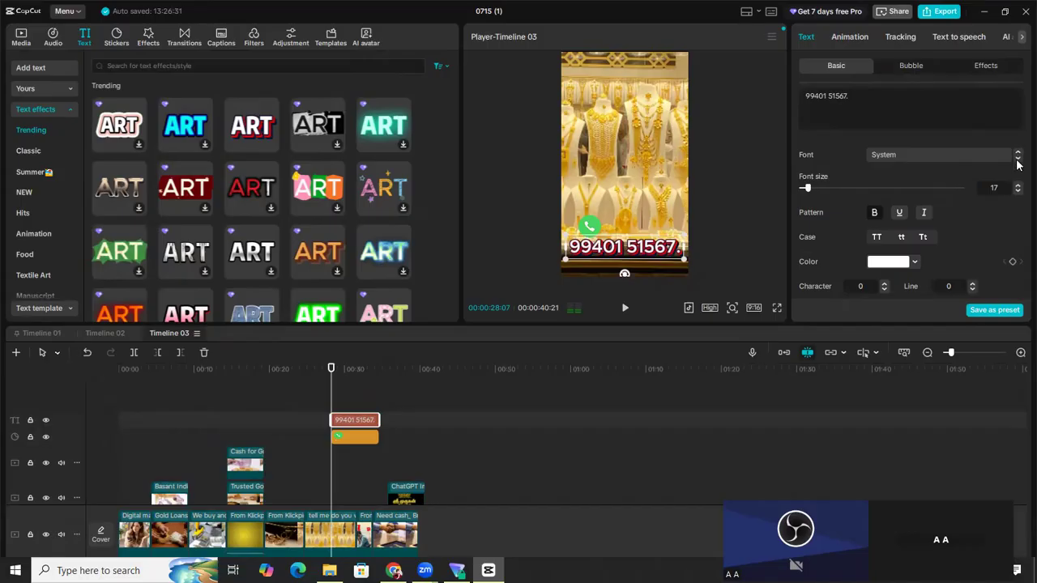
pyautogui.click(1018, 162)
pyautogui.click(1019, 159)
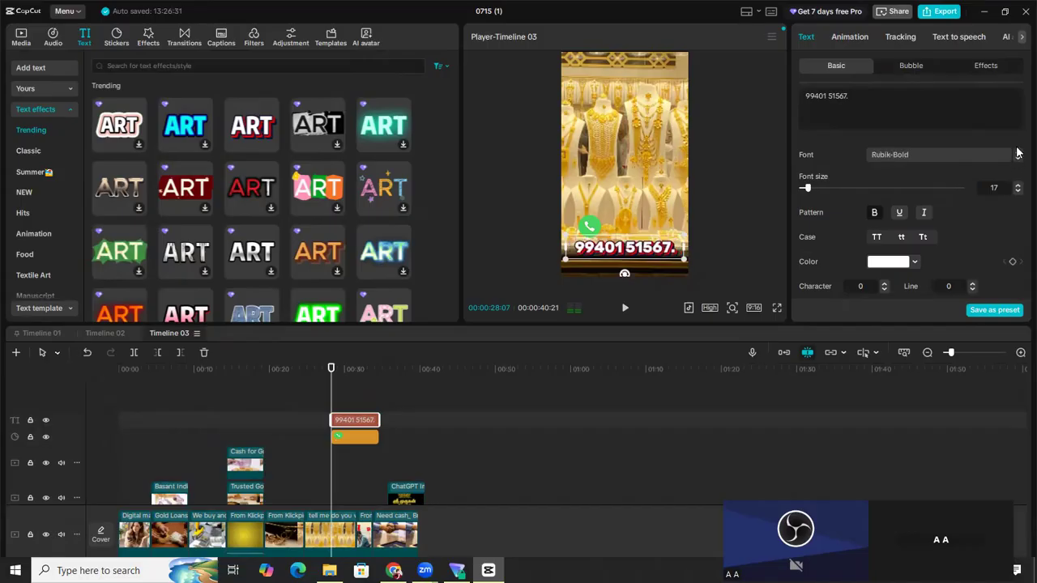
pyautogui.click(1019, 159)
pyautogui.click(1018, 159)
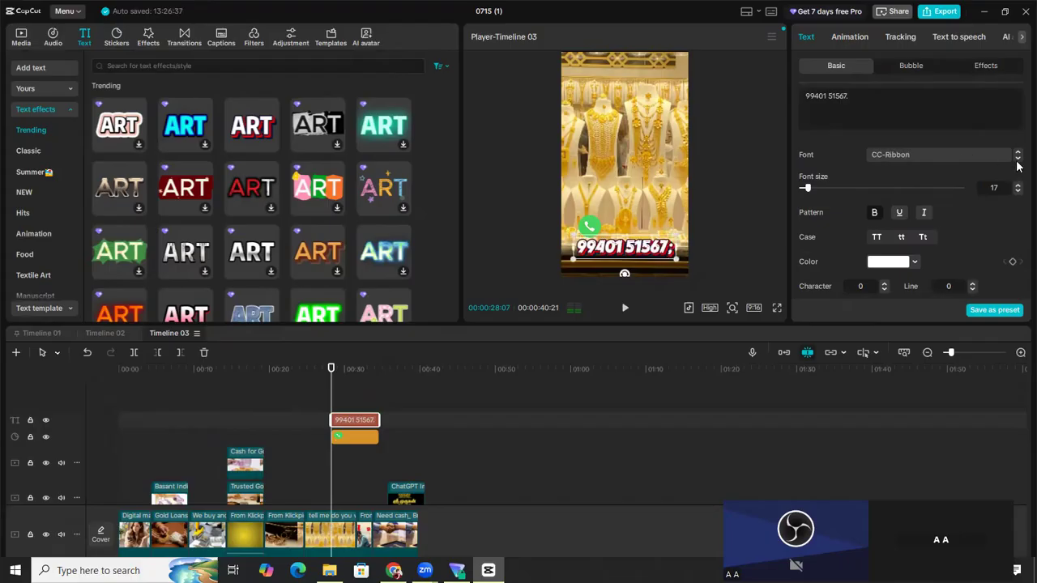
pyautogui.click(1019, 160)
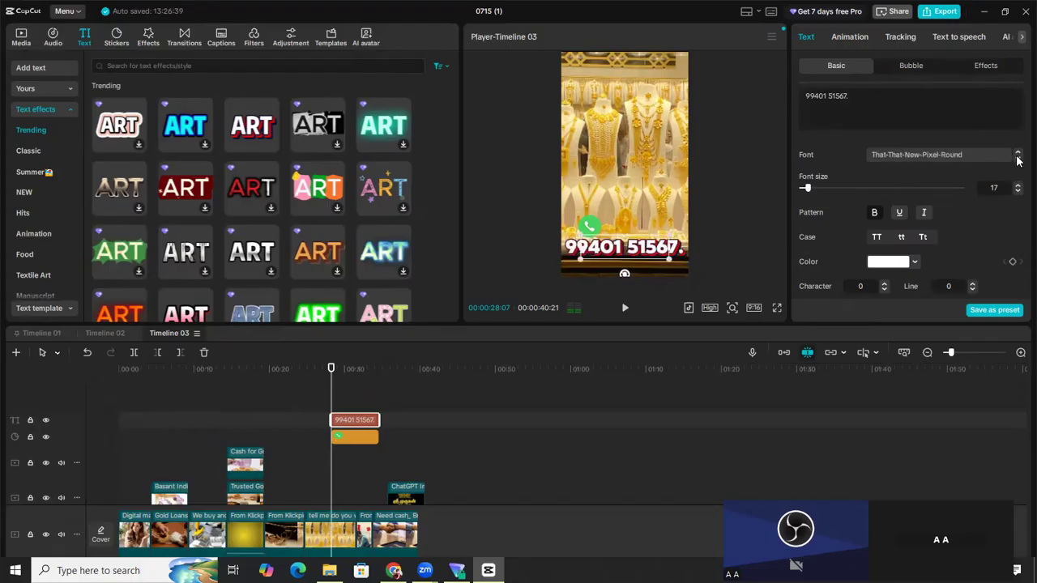
pyautogui.click(1018, 159)
pyautogui.click(1018, 159)
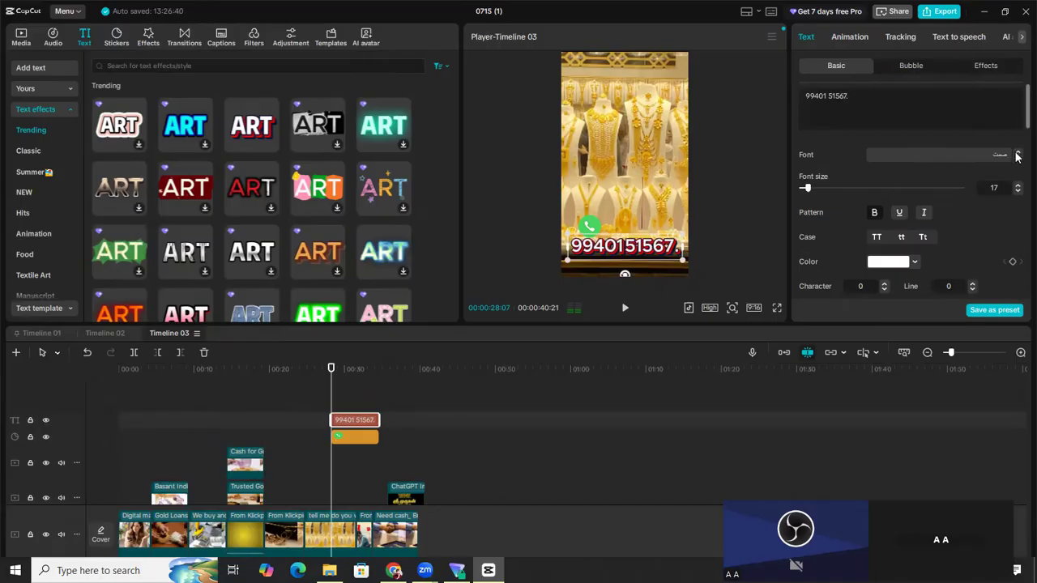
pyautogui.click(1018, 159)
pyautogui.click(1018, 159)
pyautogui.click(747, 185)
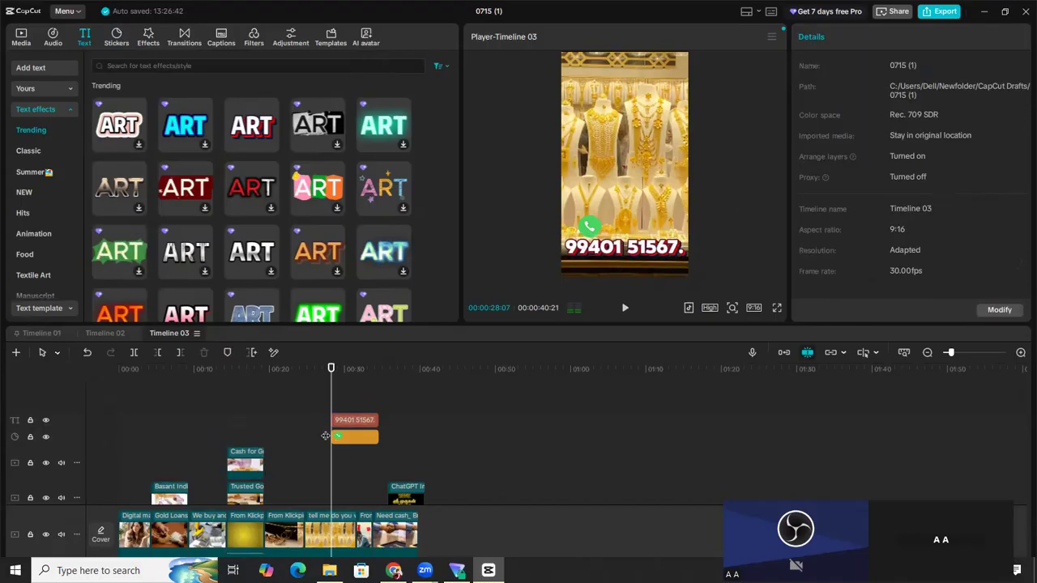
pyautogui.click(591, 229)
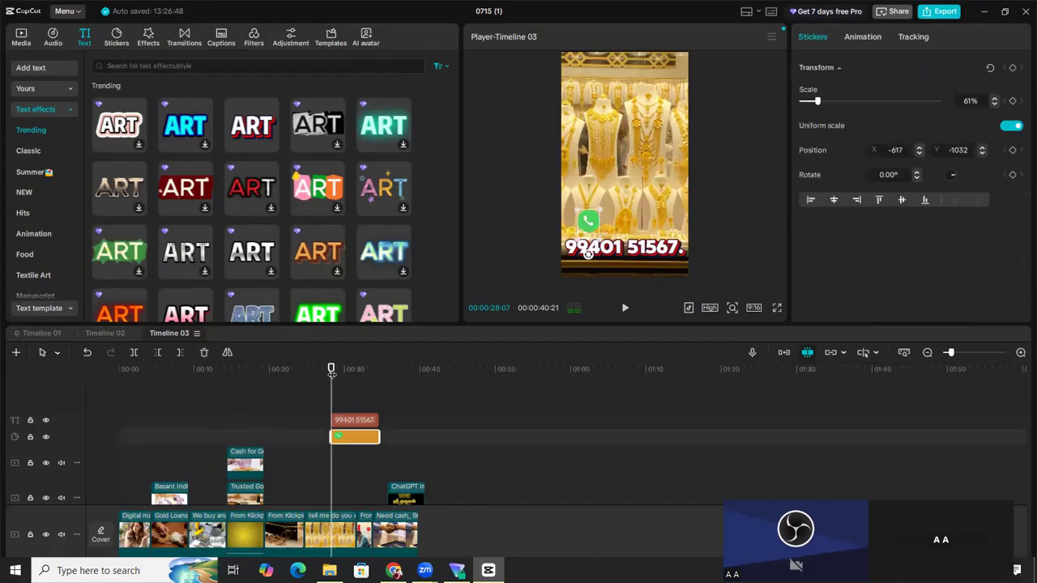
# Overlay the gold logo image at 00:00:06:17, over the Gold Loans clip, and give it the Zoom 2 entrance animation.
pyautogui.click(103, 399)
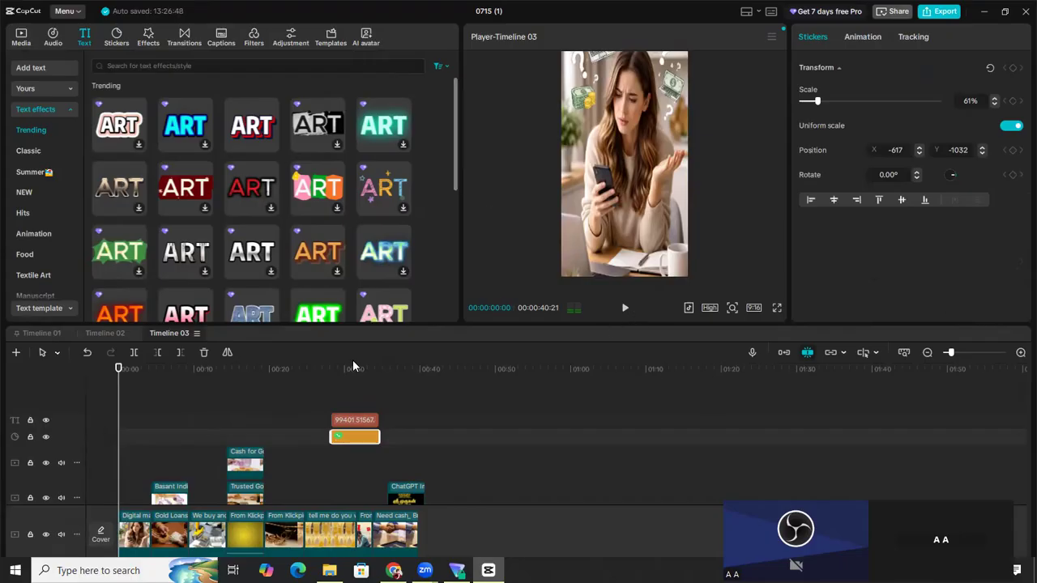
pyautogui.click(406, 496)
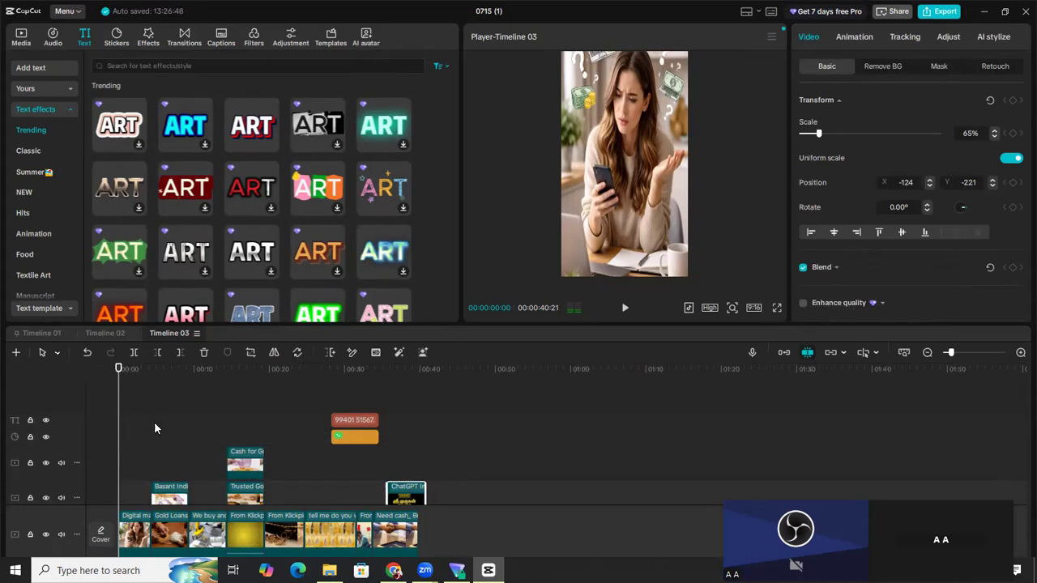
pyautogui.click(173, 535)
pyautogui.moveTo(118, 374); pyautogui.dragTo(157, 375)
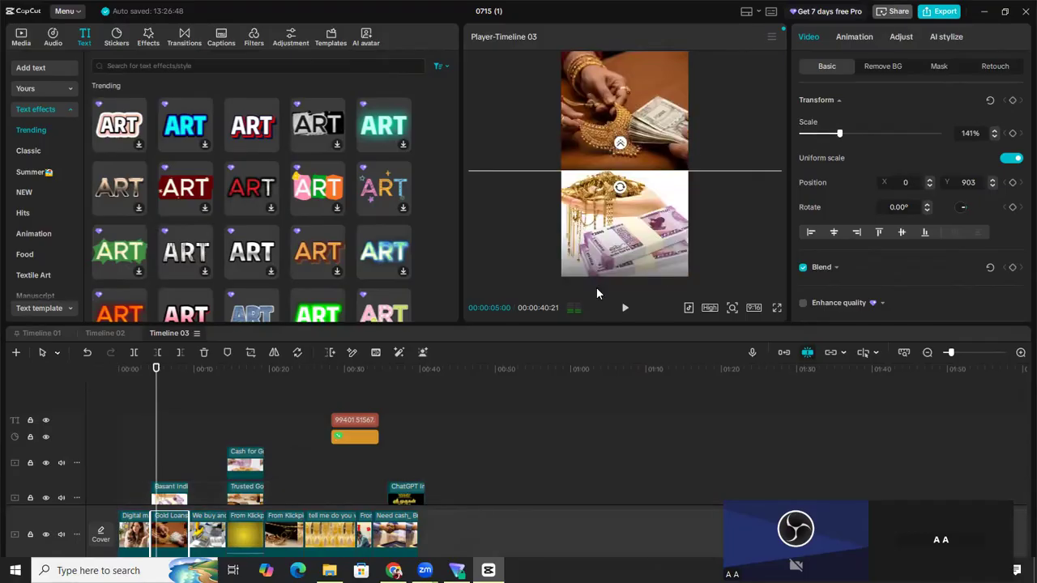
pyautogui.click(622, 311)
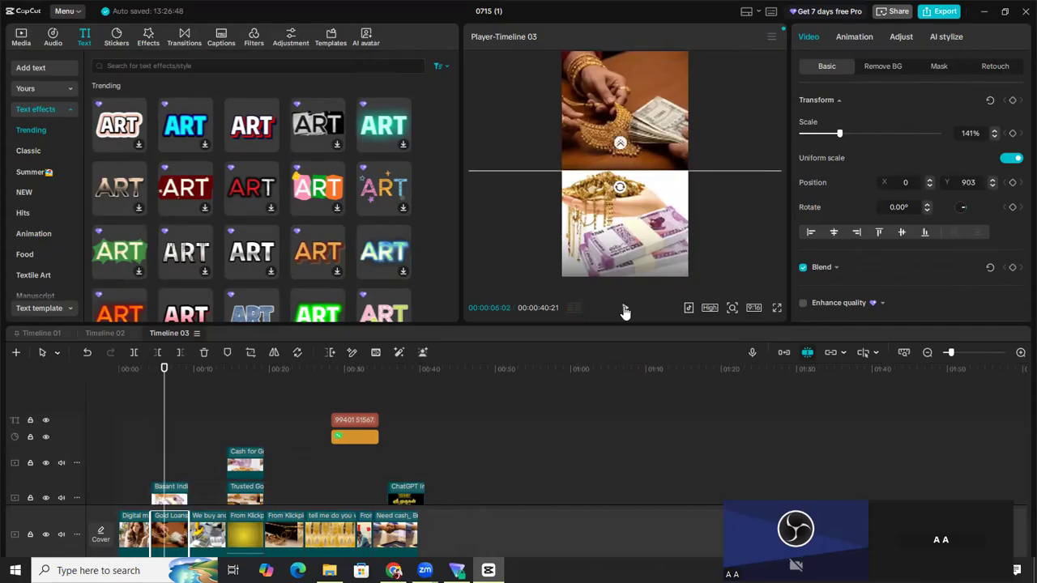
pyautogui.click(625, 310)
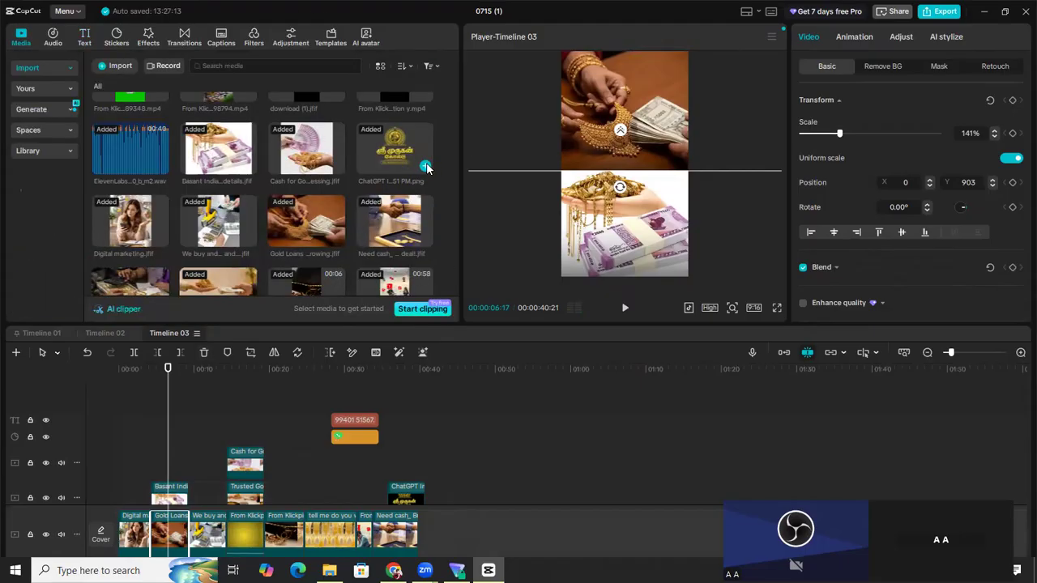
pyautogui.click(425, 166)
pyautogui.moveTo(660, 192); pyautogui.dragTo(644, 179)
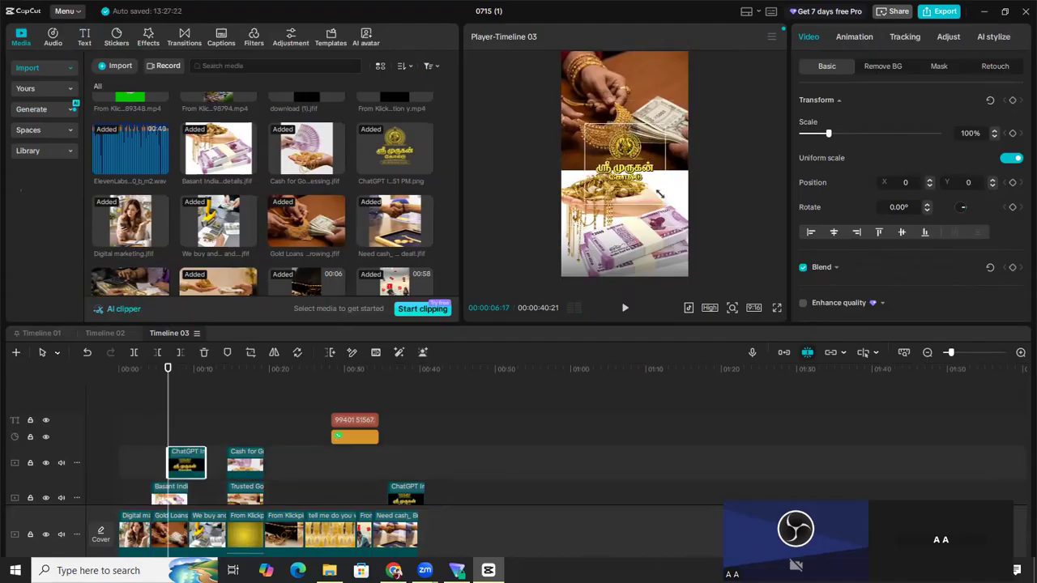
pyautogui.click(859, 40)
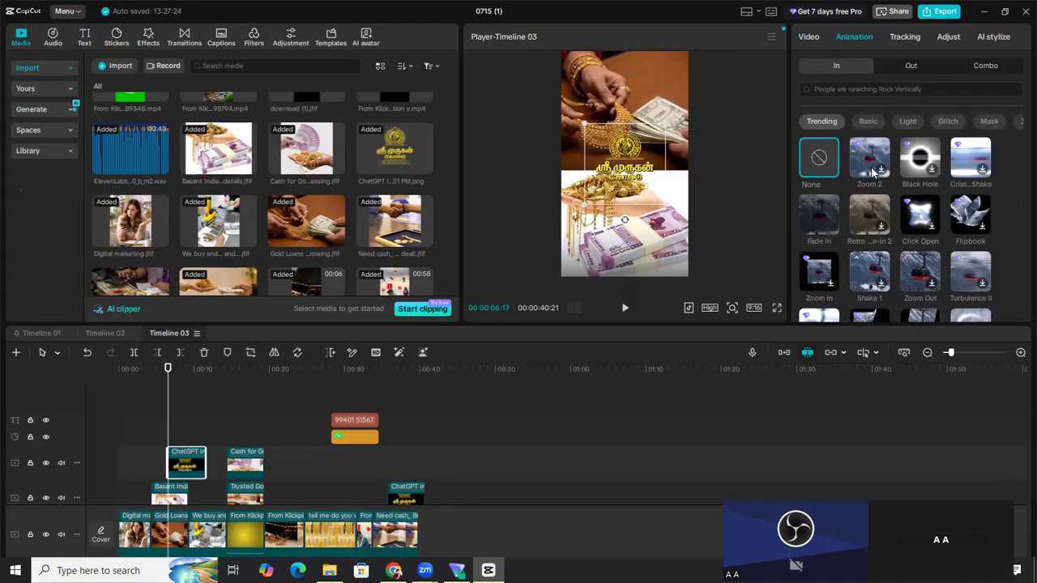
pyautogui.click(881, 173)
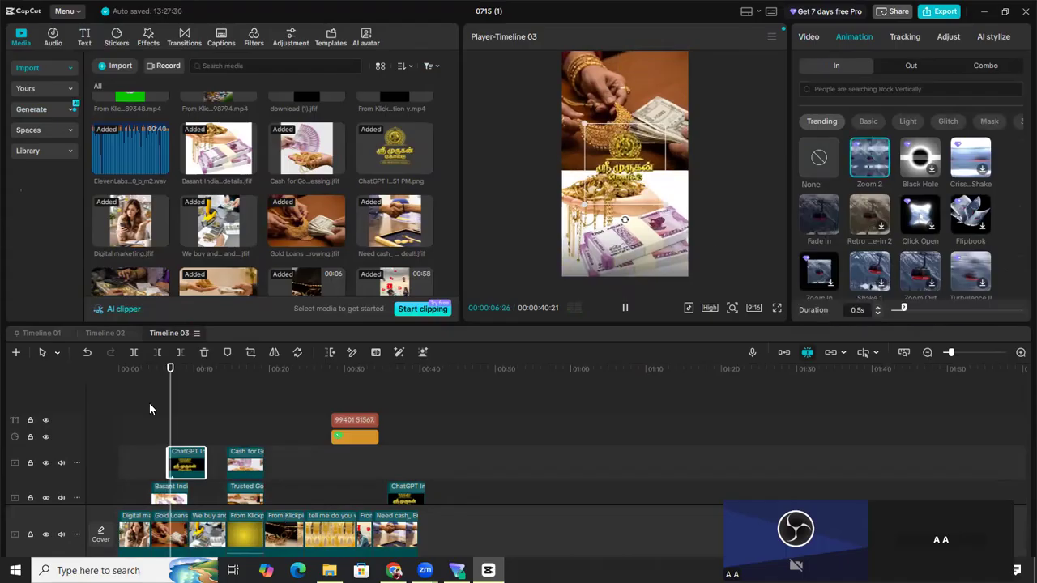
# Apply the typing-cursor entrance animation to the phone-number text and delete the full stop after the number.
pyautogui.click(304, 376)
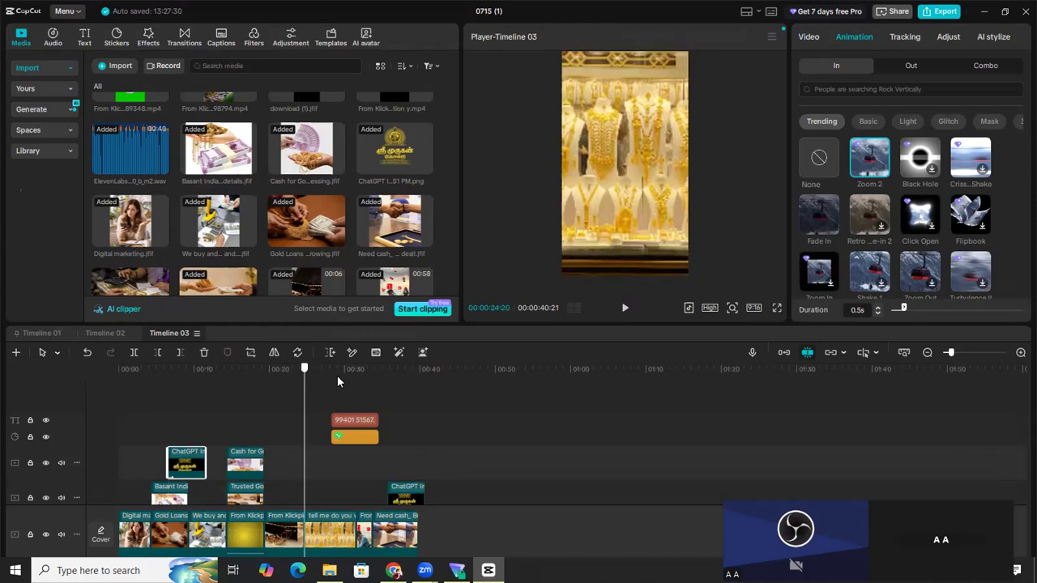
pyautogui.click(337, 375)
pyautogui.click(373, 423)
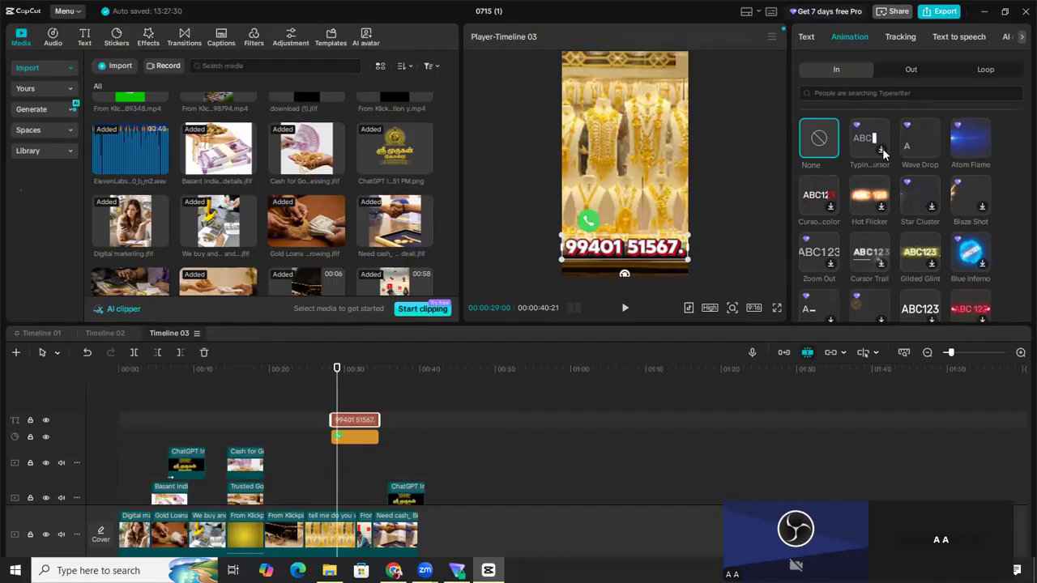
pyautogui.click(882, 153)
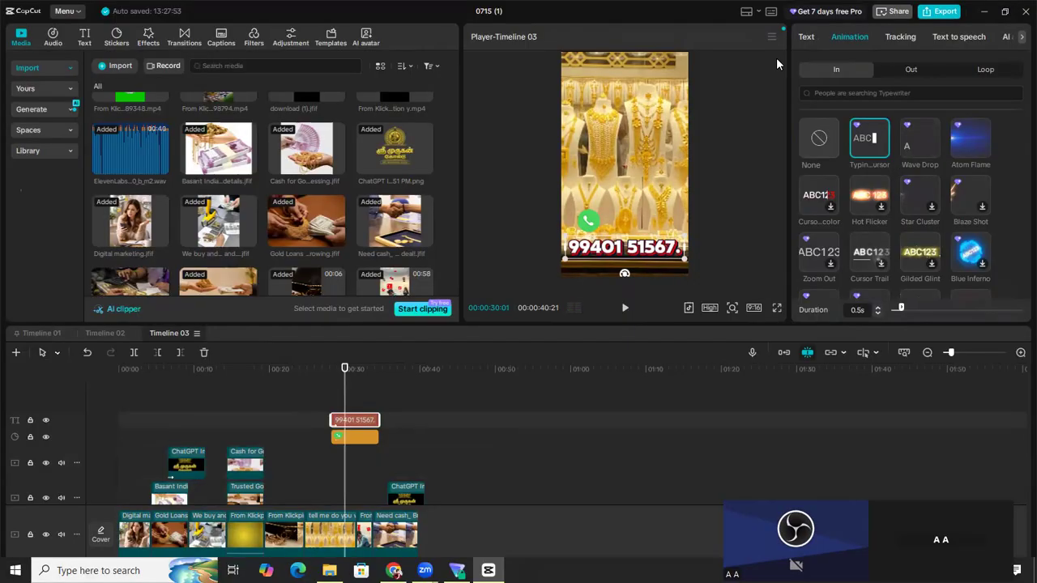
pyautogui.click(806, 39)
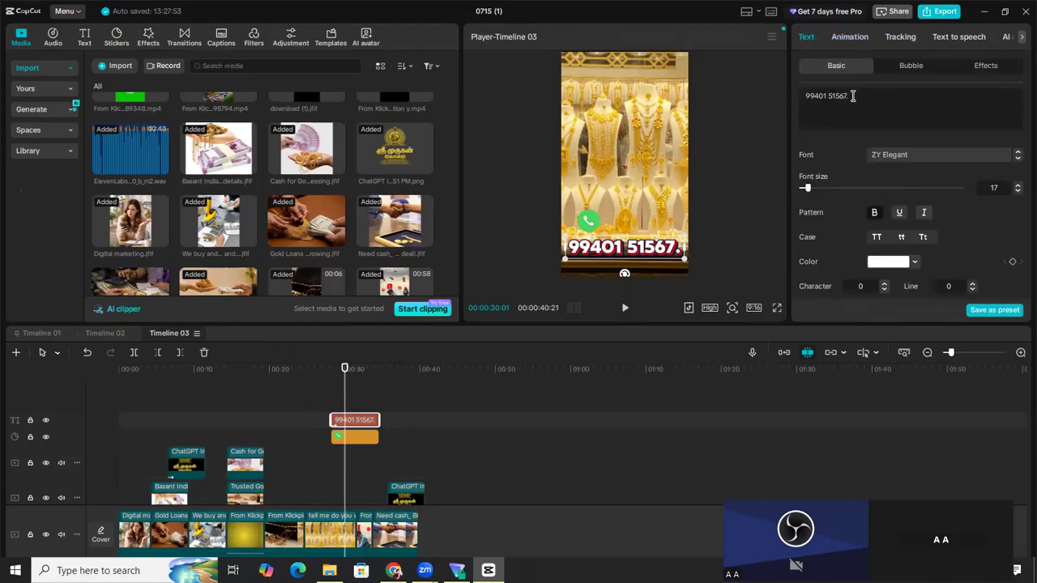
pyautogui.press('BackSpace')
pyautogui.click(767, 204)
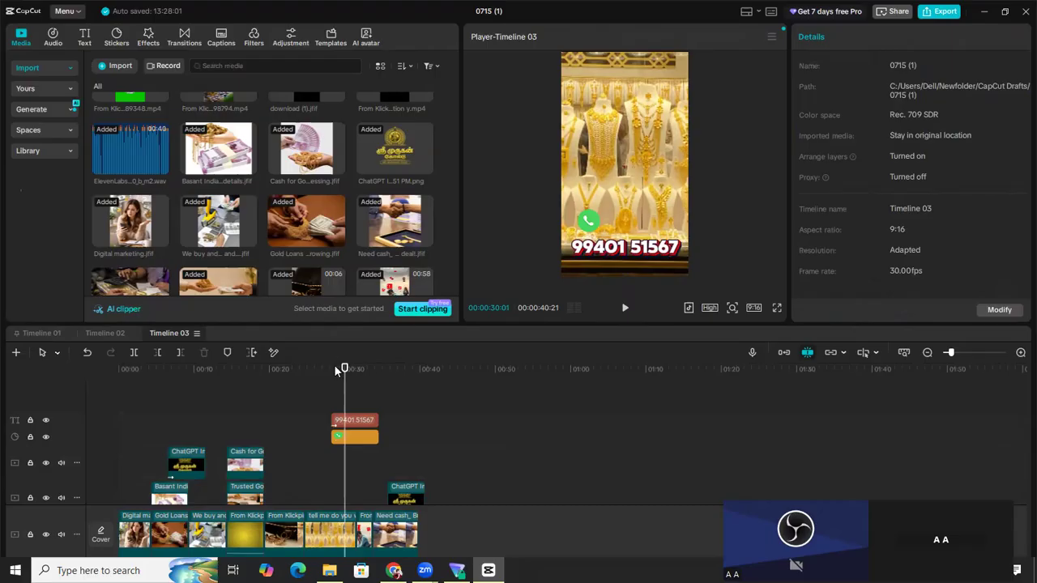
# Return the playhead to 00:00:00:00 and select the voice-over clip.
pyautogui.moveTo(343, 370); pyautogui.dragTo(56, 422)
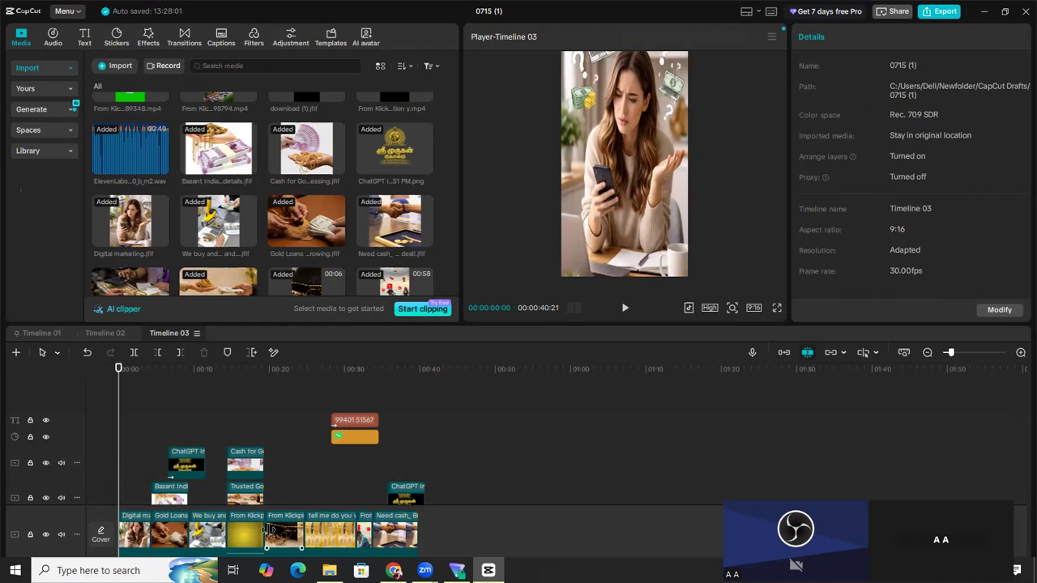
pyautogui.scroll(-2, 251, 506)
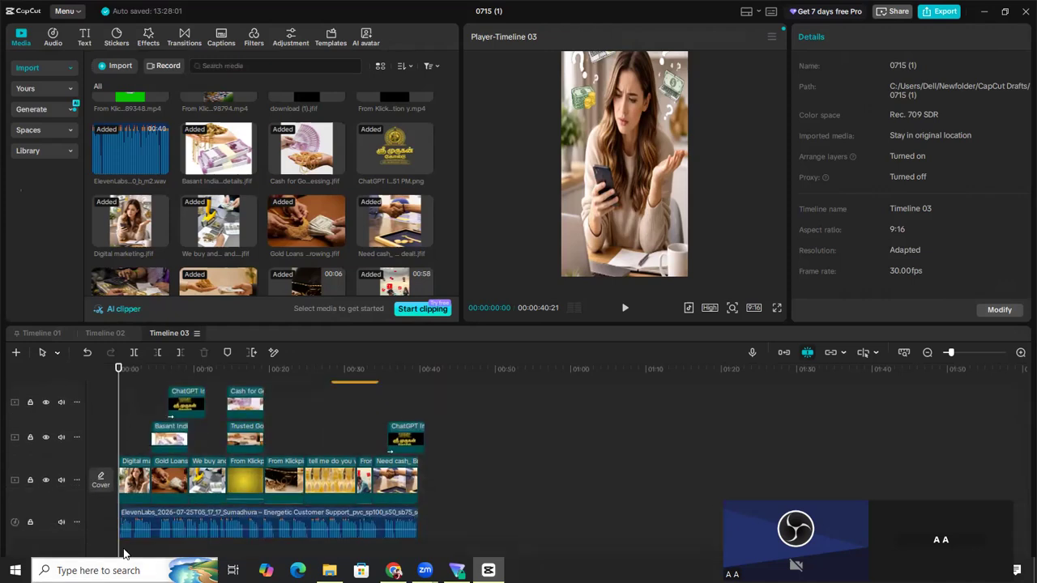
pyautogui.click(315, 516)
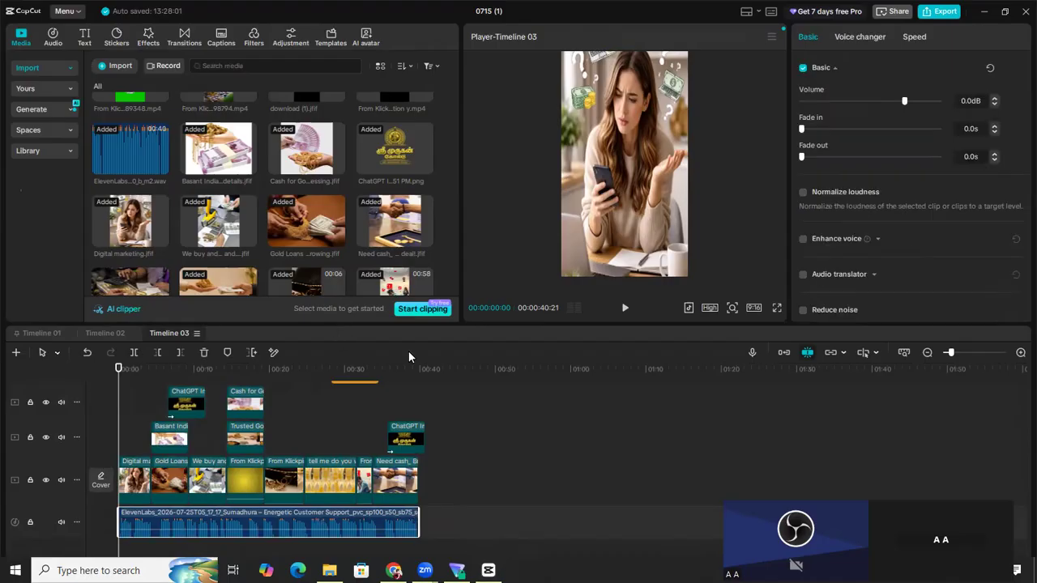
pyautogui.rightClick(357, 389)
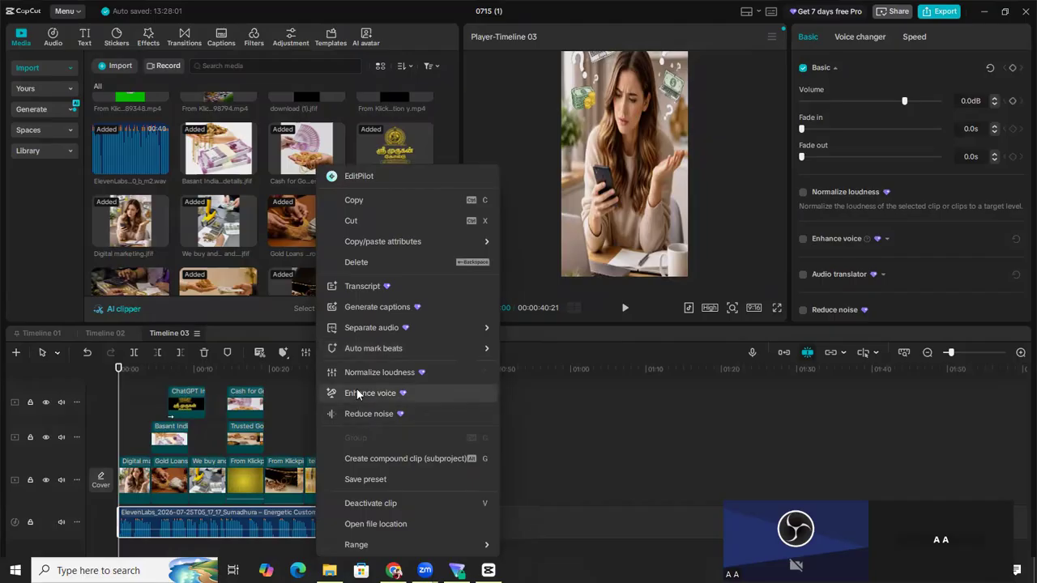
pyautogui.click(565, 420)
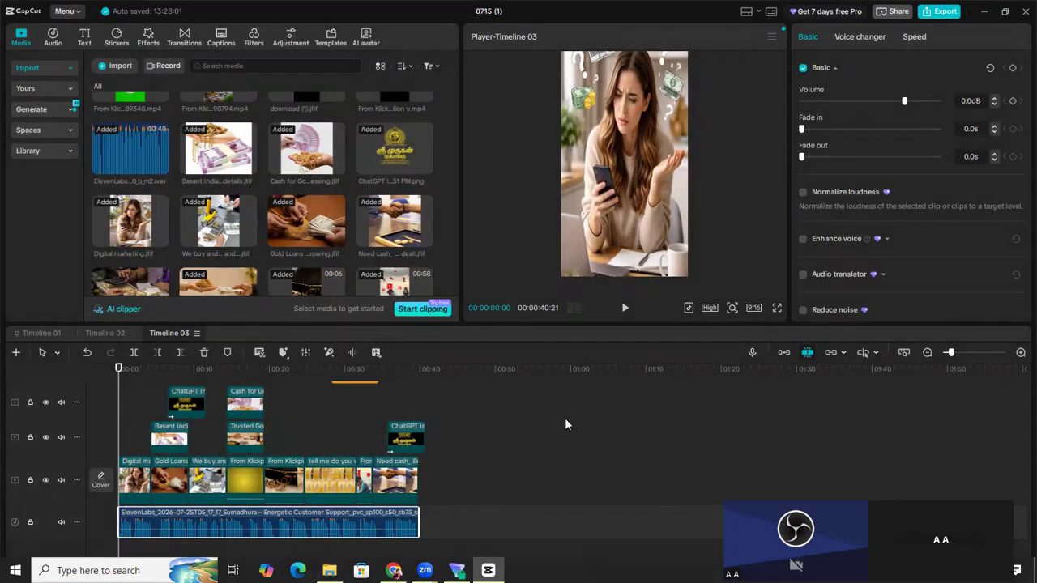
# Search the music library for "commercial background" and add "Clean and motivated corporate background(1093518)" from the start of the timeline.
pyautogui.click(53, 36)
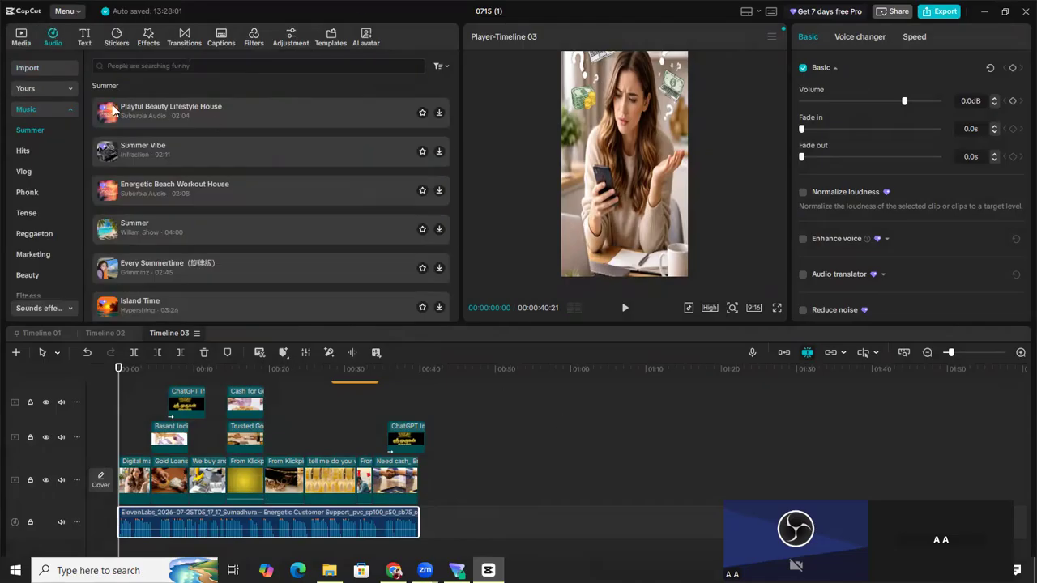
pyautogui.click(157, 65)
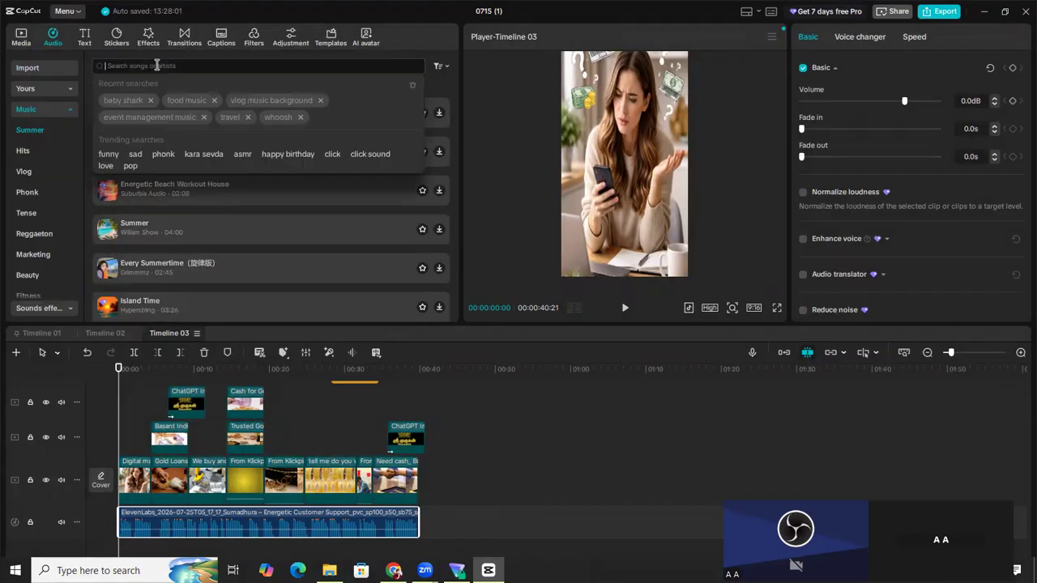
pyautogui.write('commer')
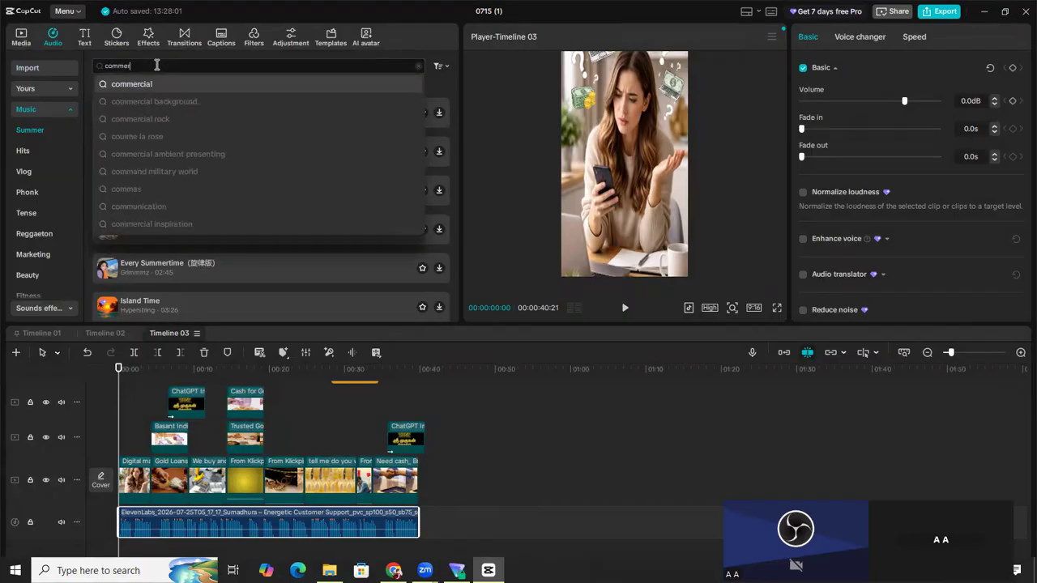
pyautogui.click(184, 102)
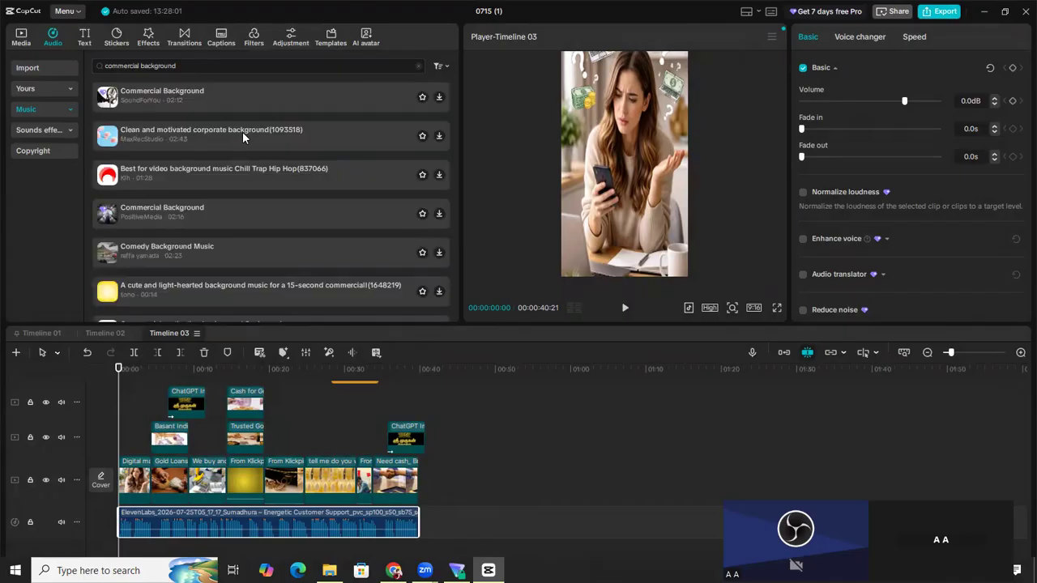
pyautogui.click(439, 137)
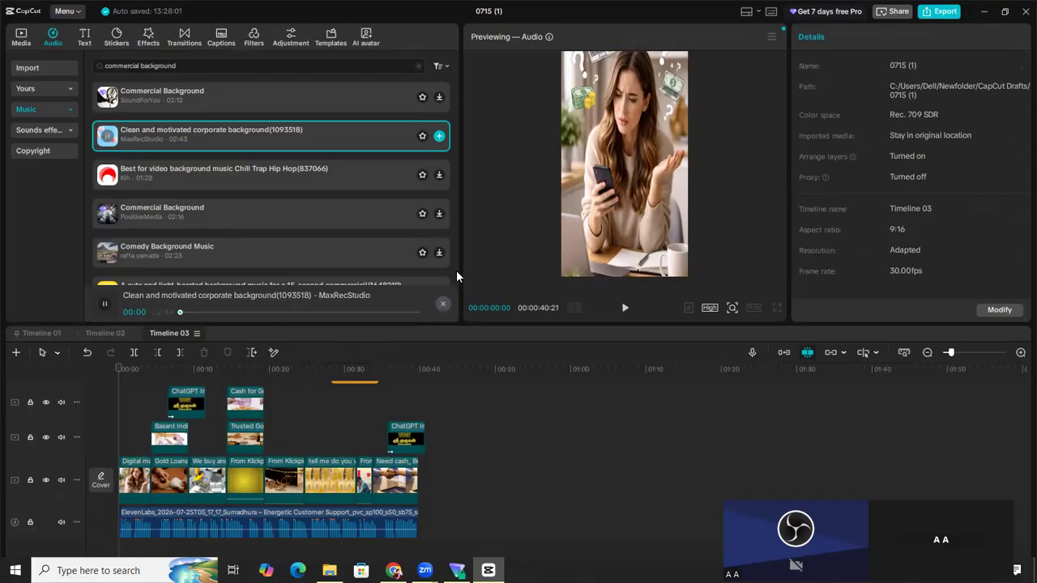
pyautogui.click(438, 136)
# Split the background music at 00:00:39:24, where the last main-track clip ends.
pyautogui.scroll(-1, 445, 405)
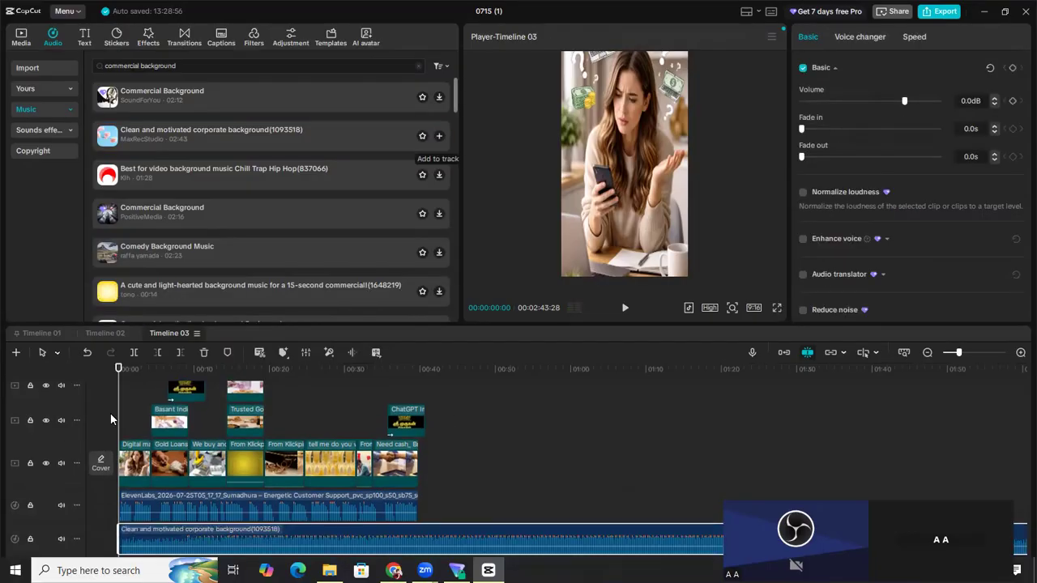
pyautogui.scroll(-1, 111, 419)
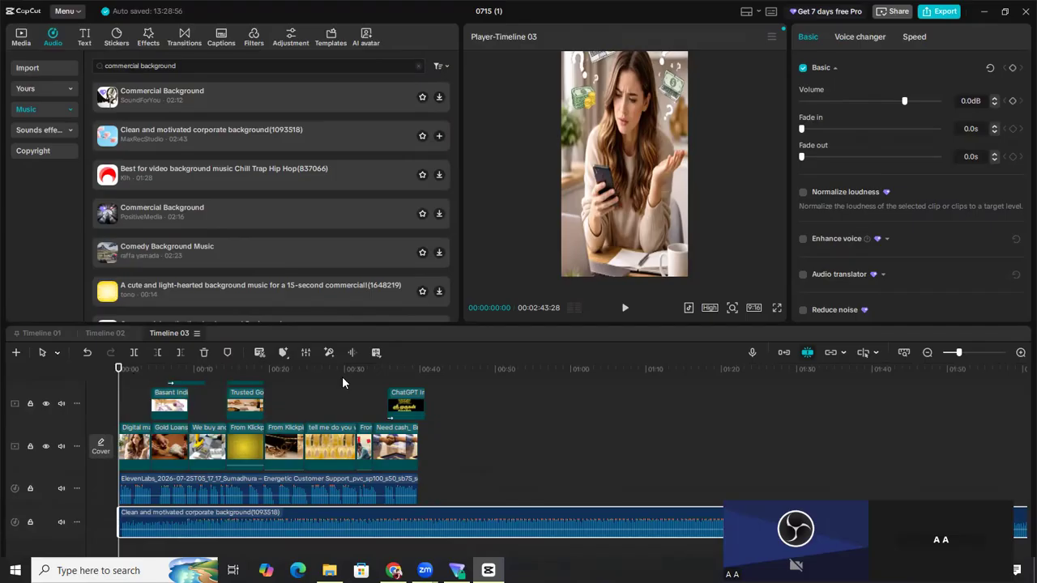
pyautogui.click(446, 415)
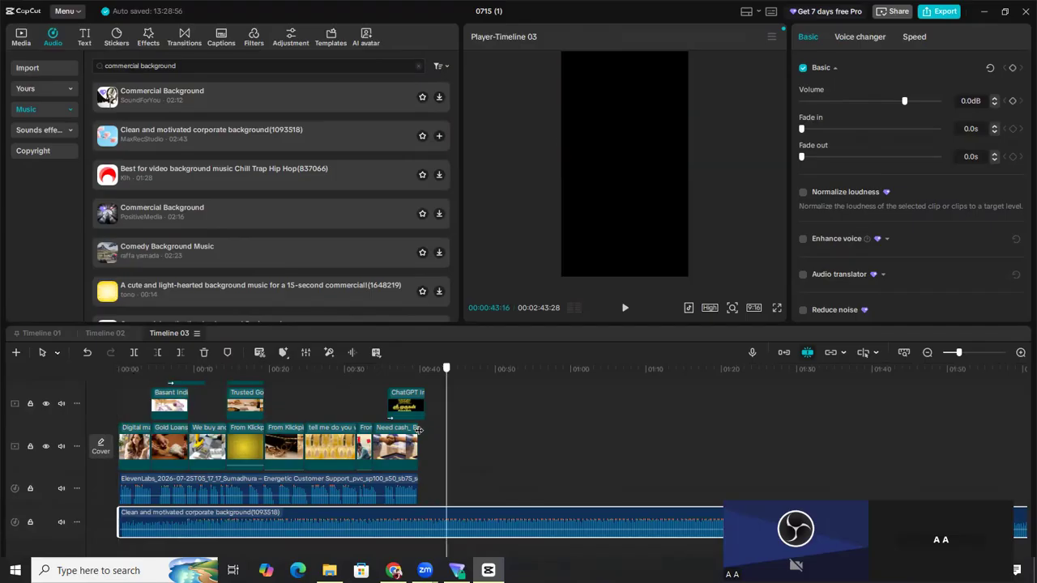
pyautogui.press('Up')
pyautogui.press('Up')
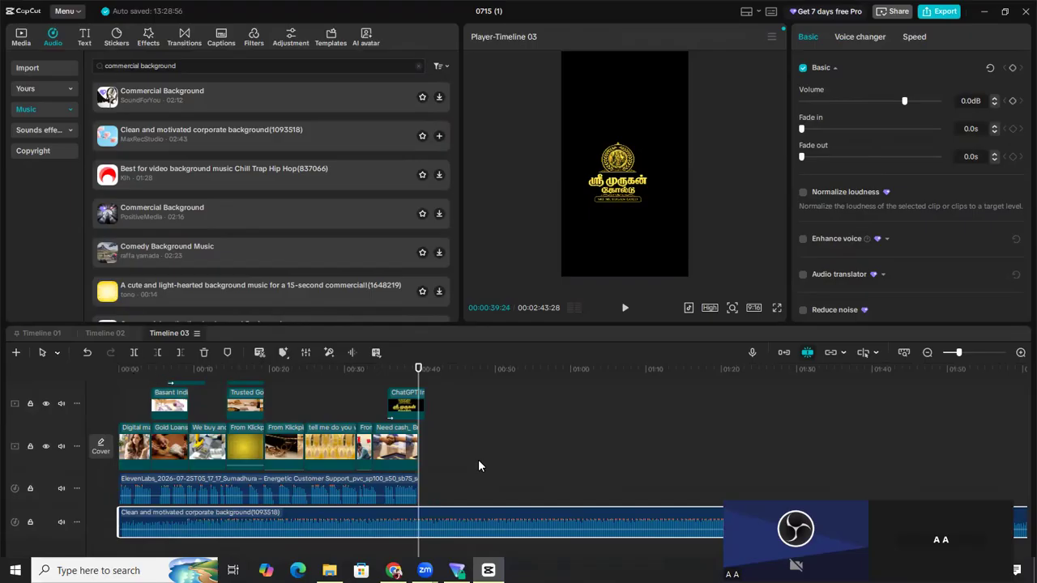
pyautogui.hotkey('ctrl', 'b')
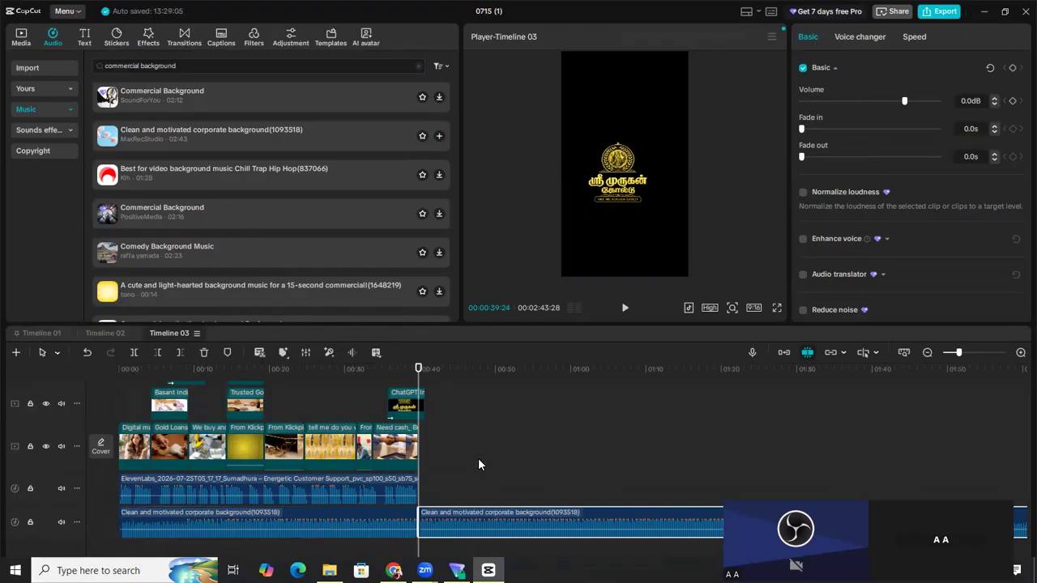
# Delete the leftover background music after the split and return the playhead to the start of the timeline.
pyautogui.press('Delete')
pyautogui.press('Up')
pyautogui.press('Home')
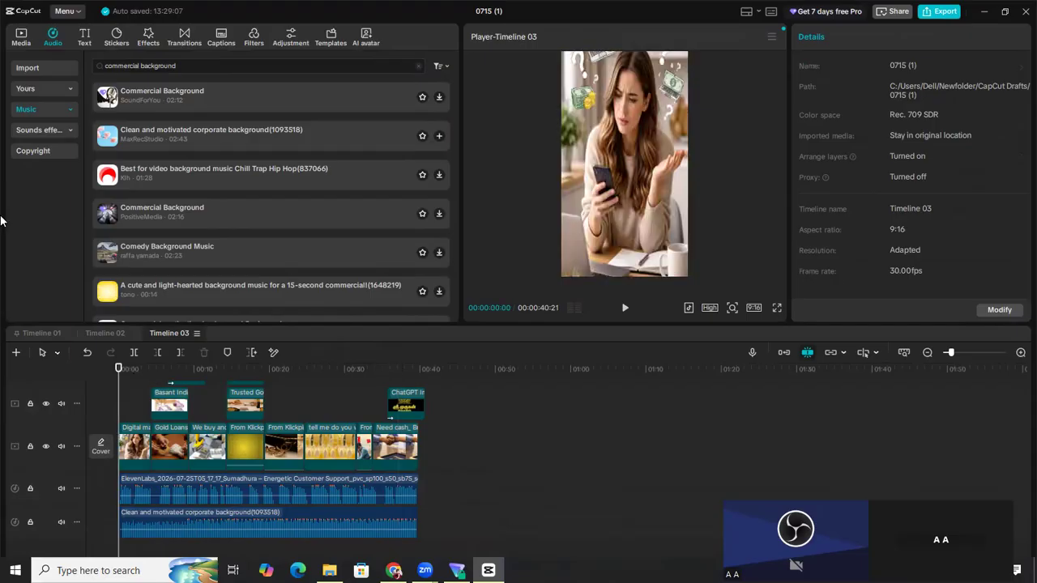
# Add the Particle Fade transition between the first two main-track clips, at 00:00:04:10.
pyautogui.click(149, 451)
pyautogui.click(185, 34)
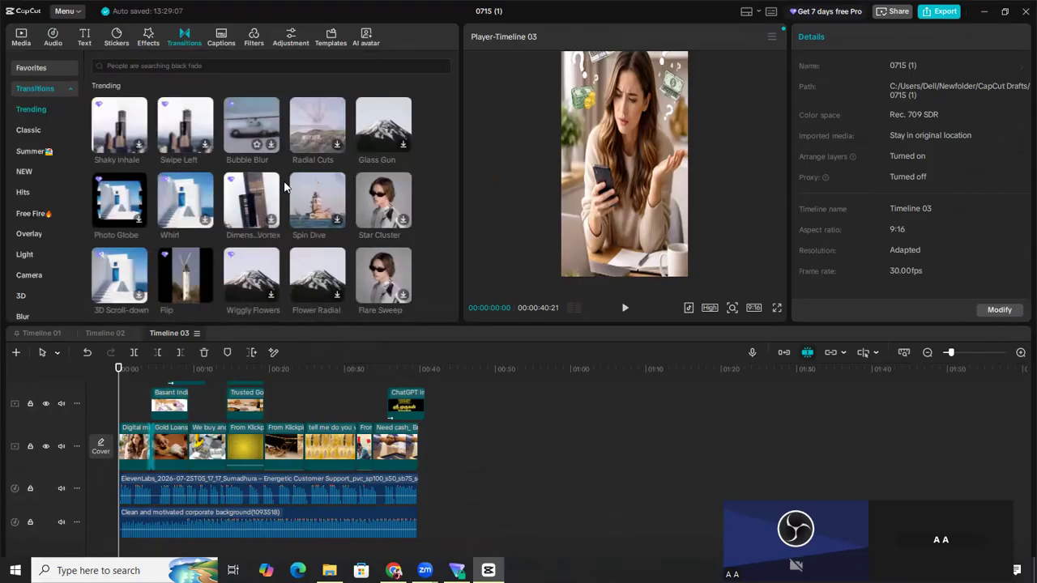
pyautogui.scroll(-2, 254, 190)
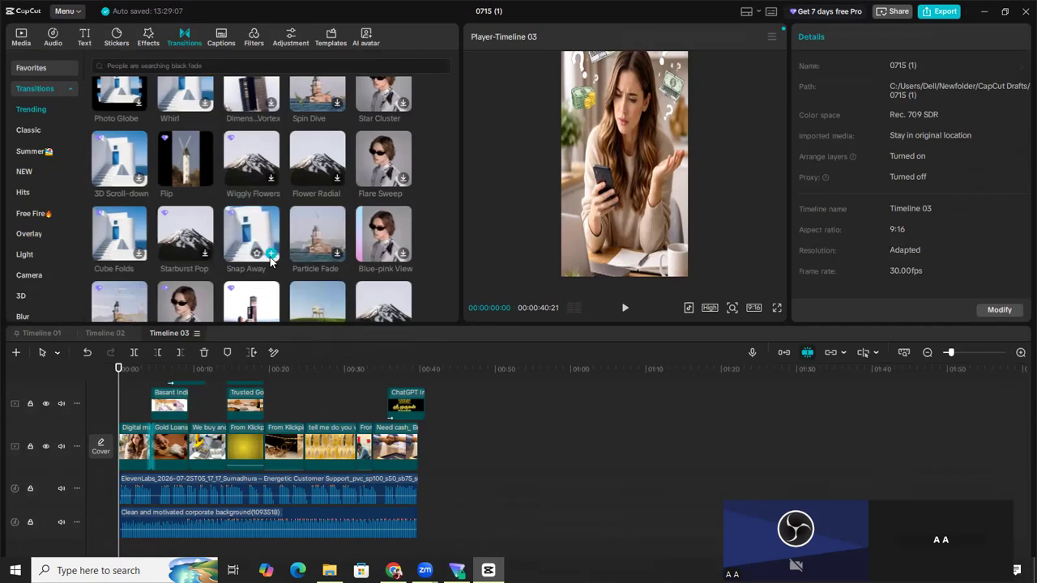
pyautogui.click(337, 253)
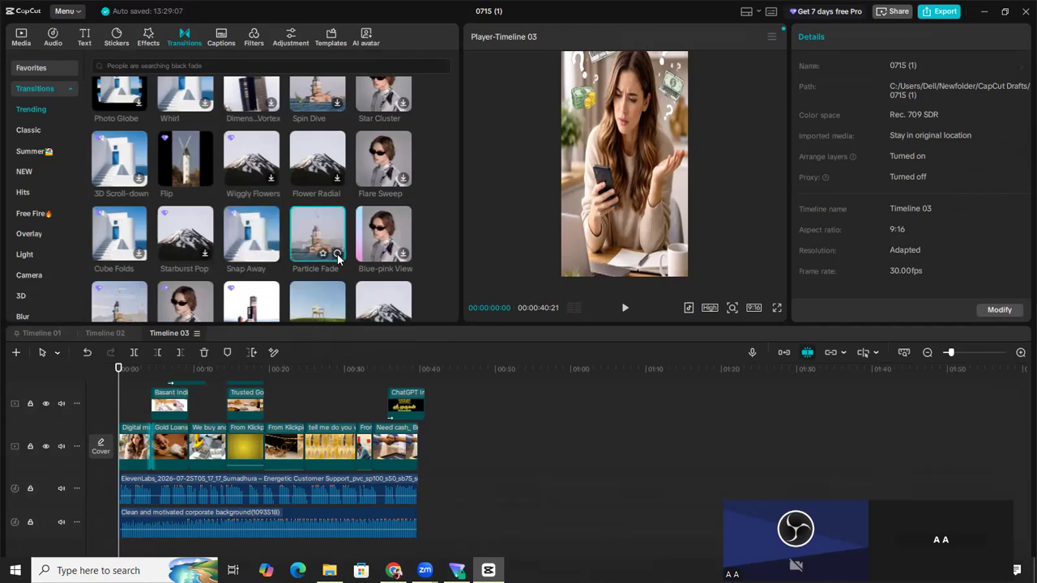
pyautogui.moveTo(134, 371); pyautogui.dragTo(154, 370)
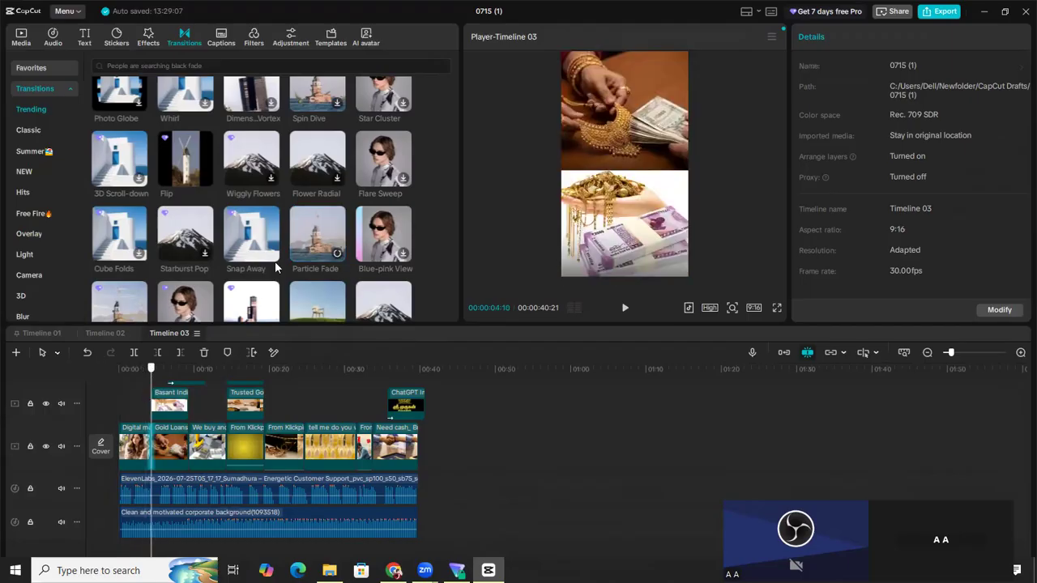
pyautogui.click(337, 254)
pyautogui.click(534, 306)
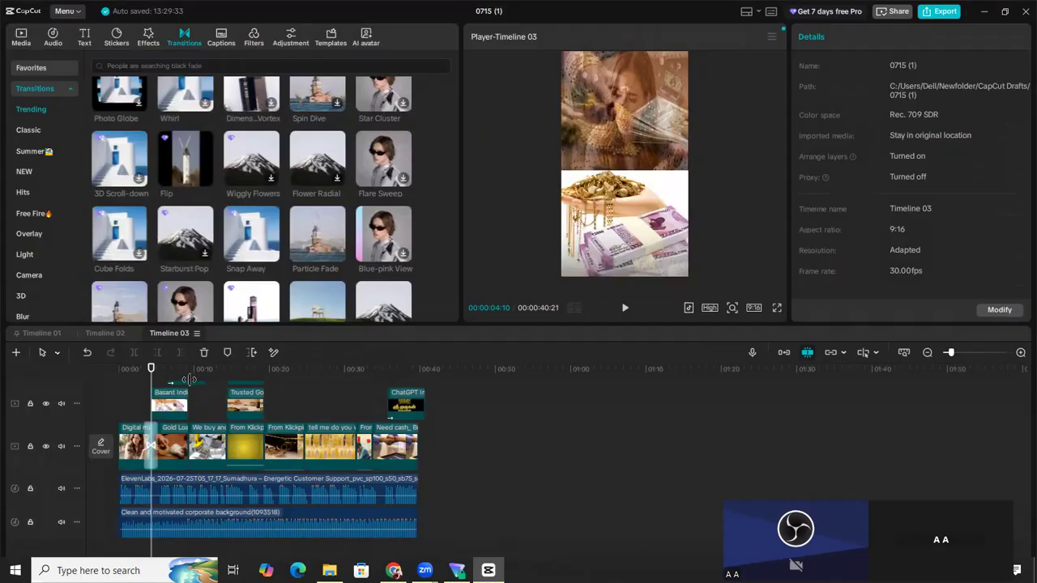
# Add the Left transition from the Classic category between the second and third main-track clips, at 00:00:09:10.
pyautogui.click(189, 377)
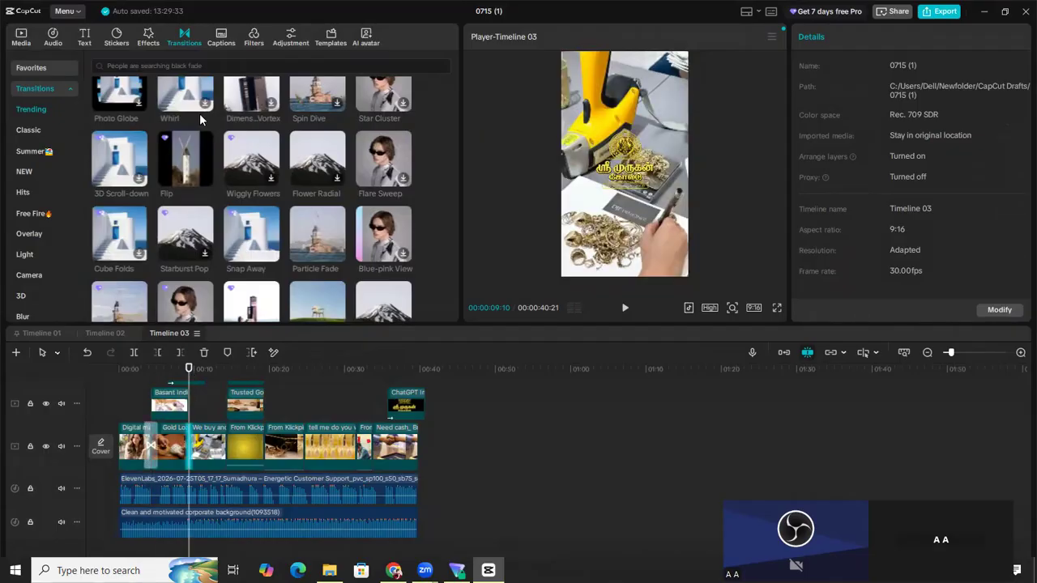
pyautogui.scroll(2, 238, 181)
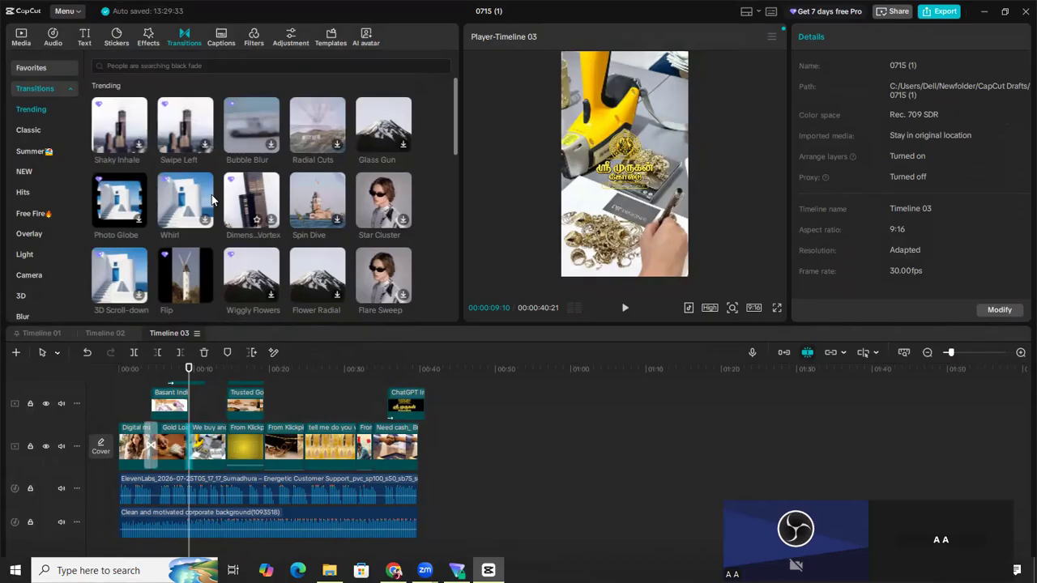
pyautogui.click(29, 131)
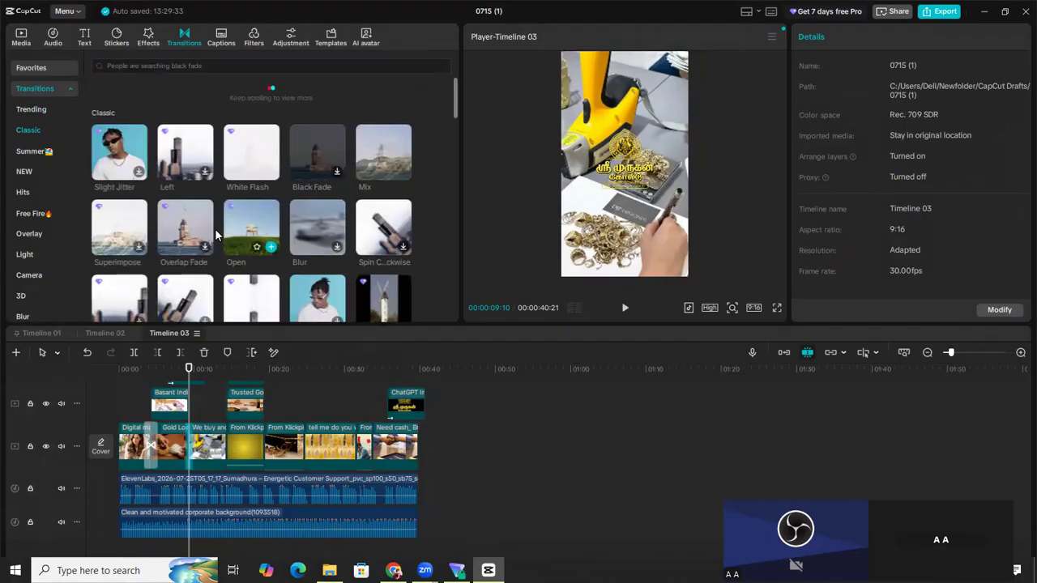
pyautogui.scroll(-1, 217, 220)
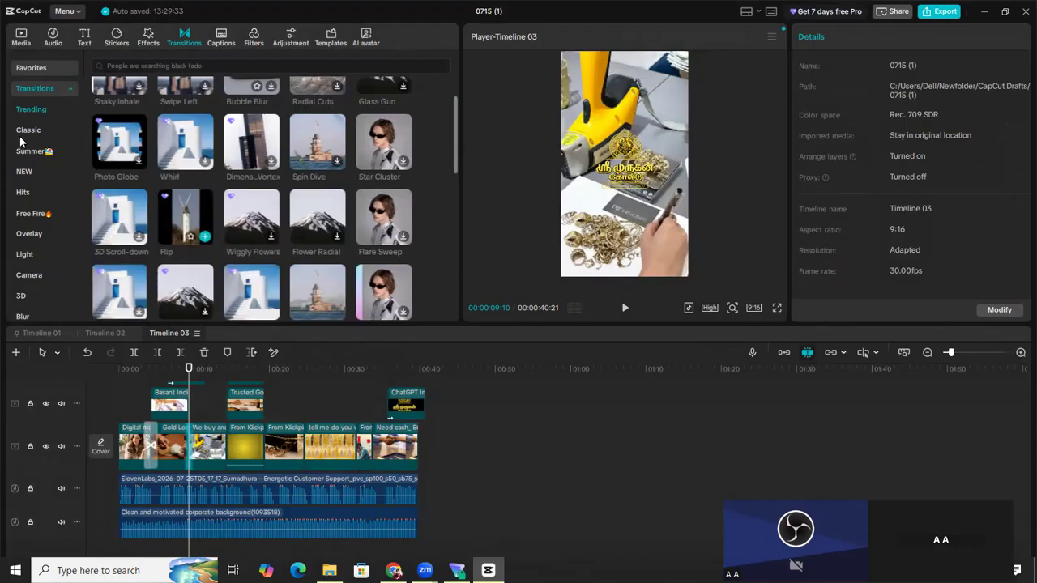
pyautogui.click(21, 137)
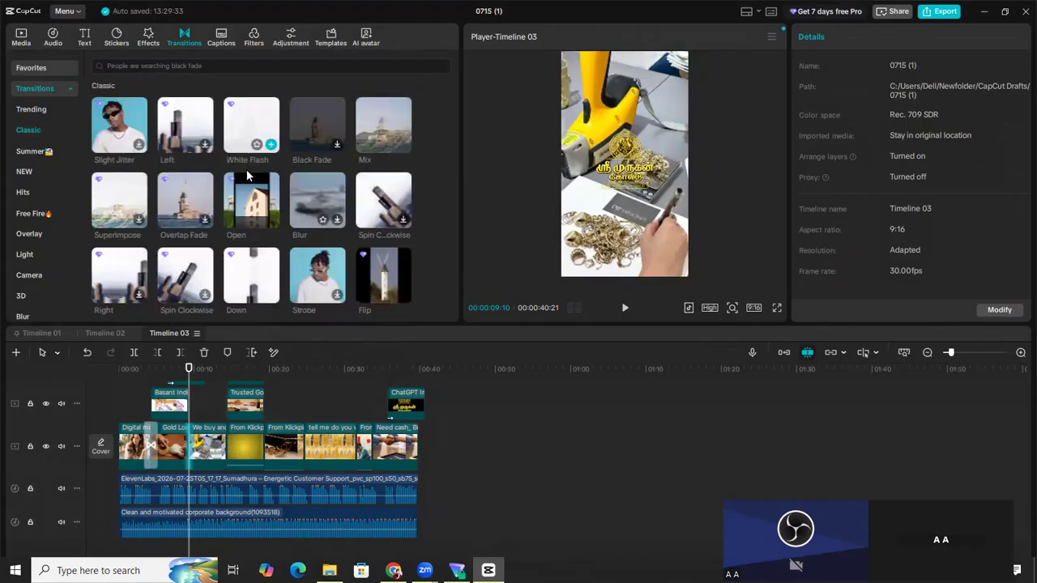
pyautogui.scroll(-2, 282, 203)
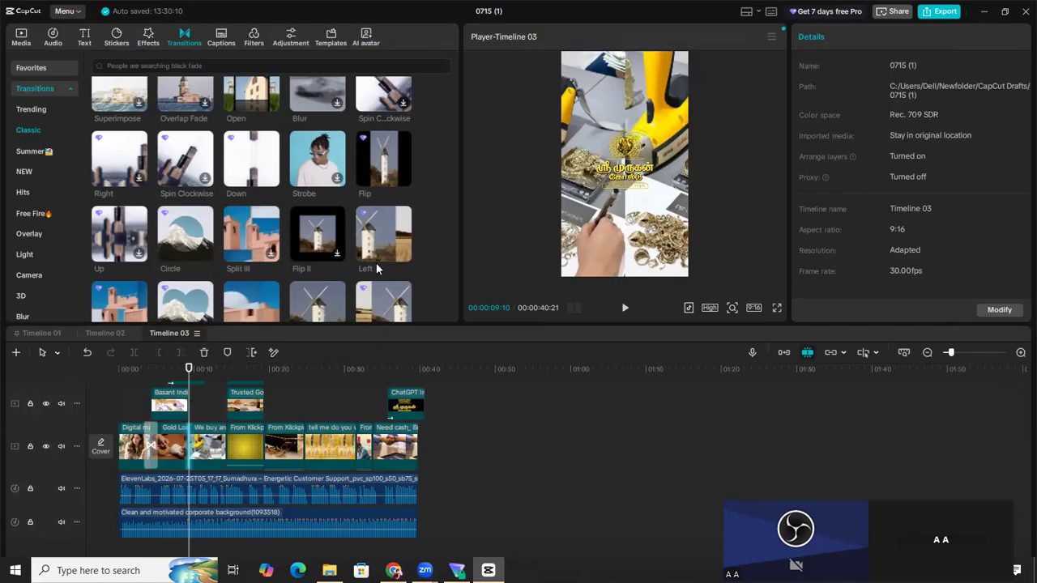
pyautogui.moveTo(405, 254)
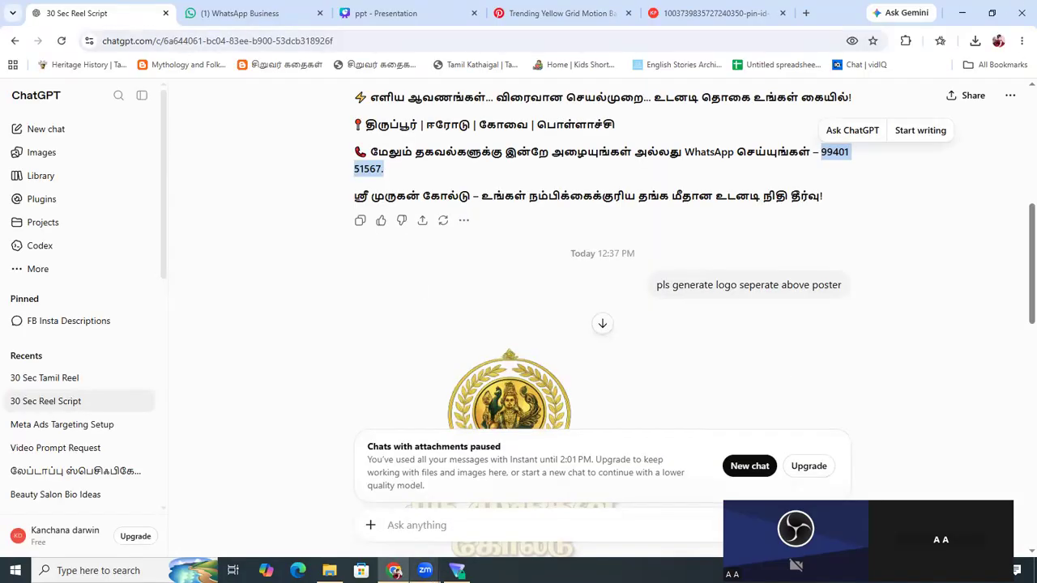
# Minimise the browser and relaunch CapCut from the desktop, dismissing the graphics driver reminder for good.
pyautogui.click(964, 13)
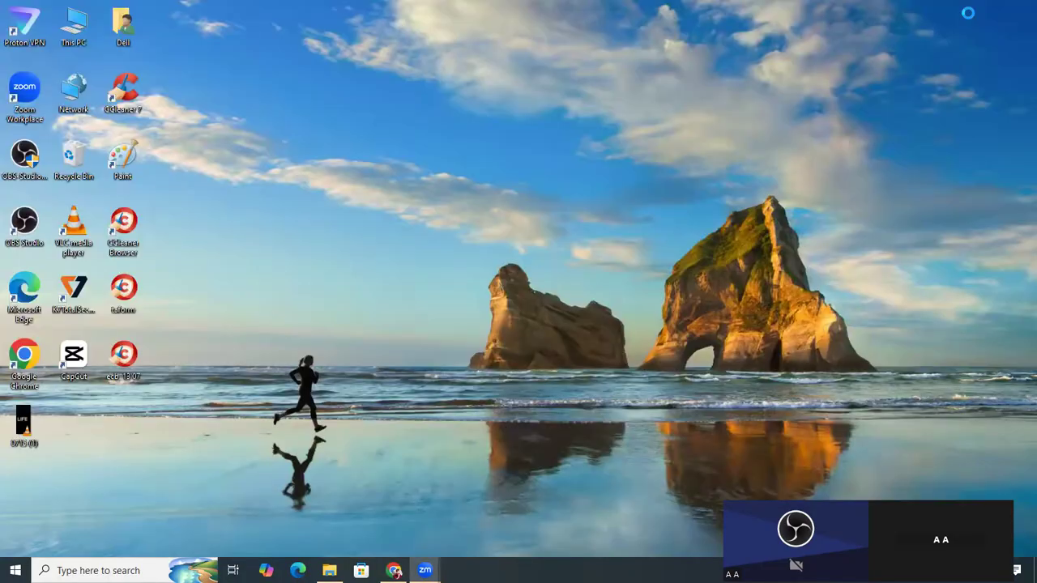
pyautogui.doubleClick(74, 356)
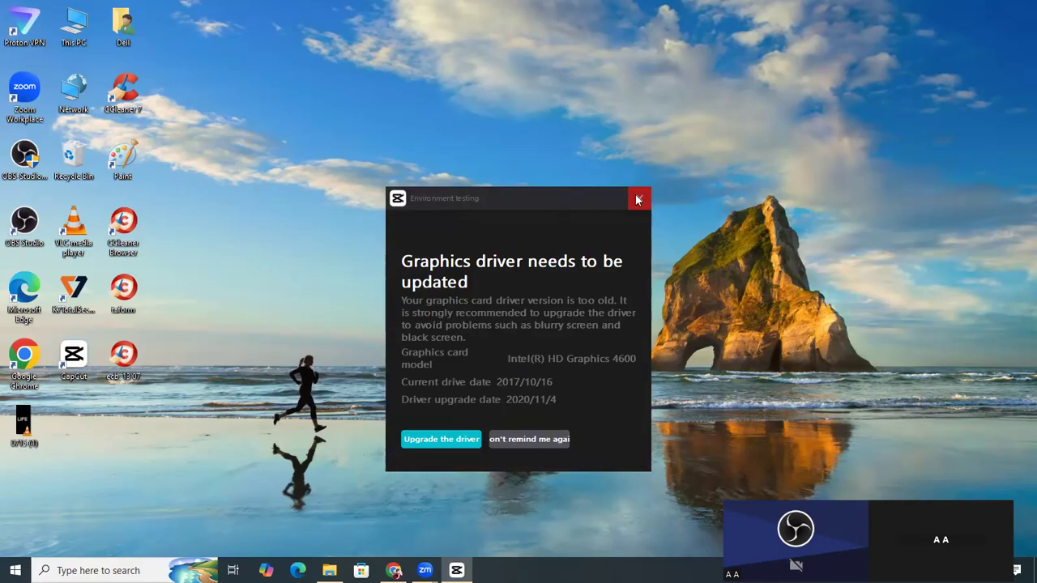
pyautogui.click(521, 439)
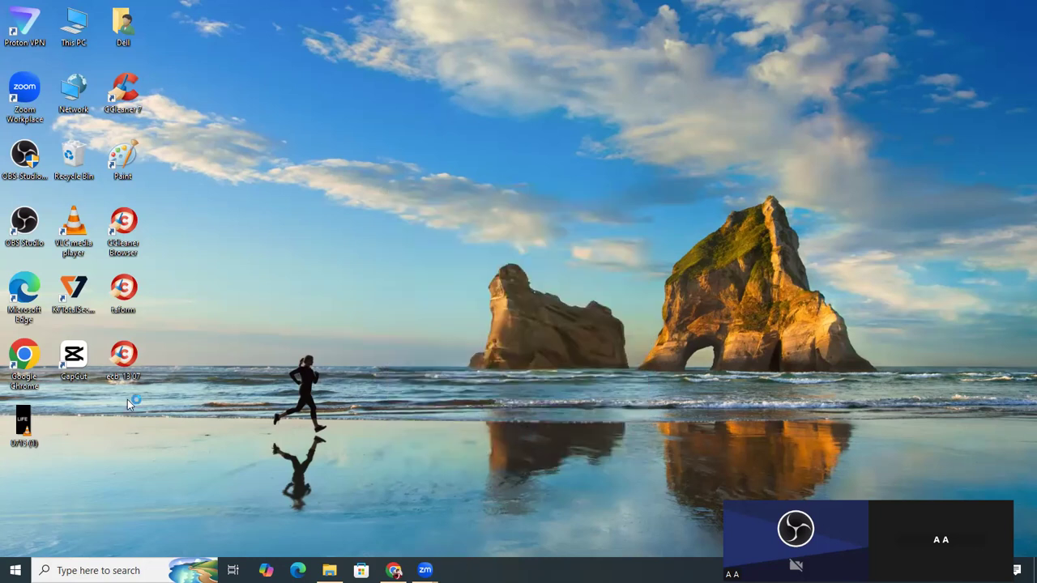
pyautogui.doubleClick(74, 361)
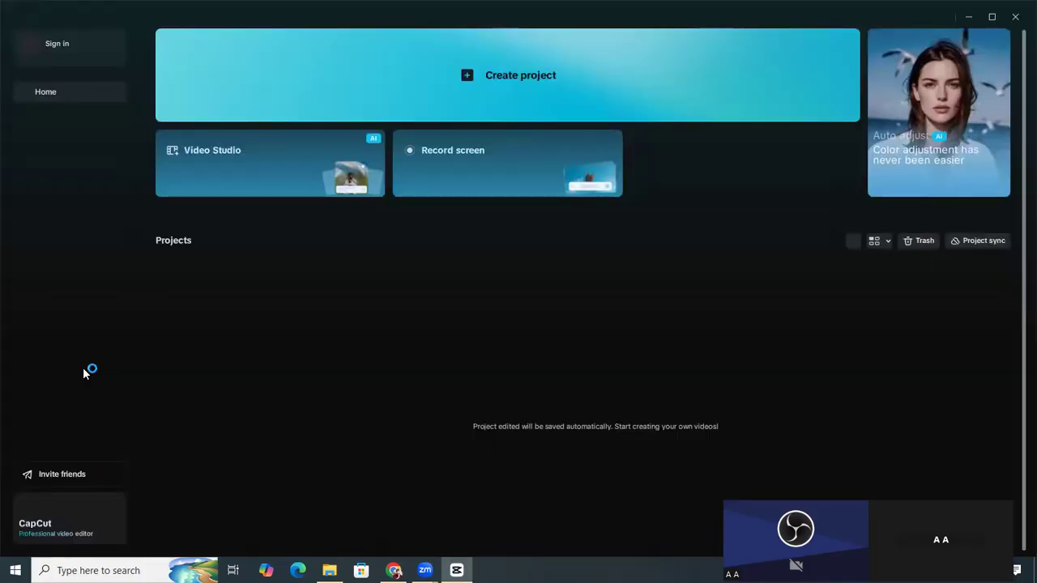
# Reopen the project 0715 (1), close the free-trial offer and switch to Timeline 03.
pyautogui.click(193, 301)
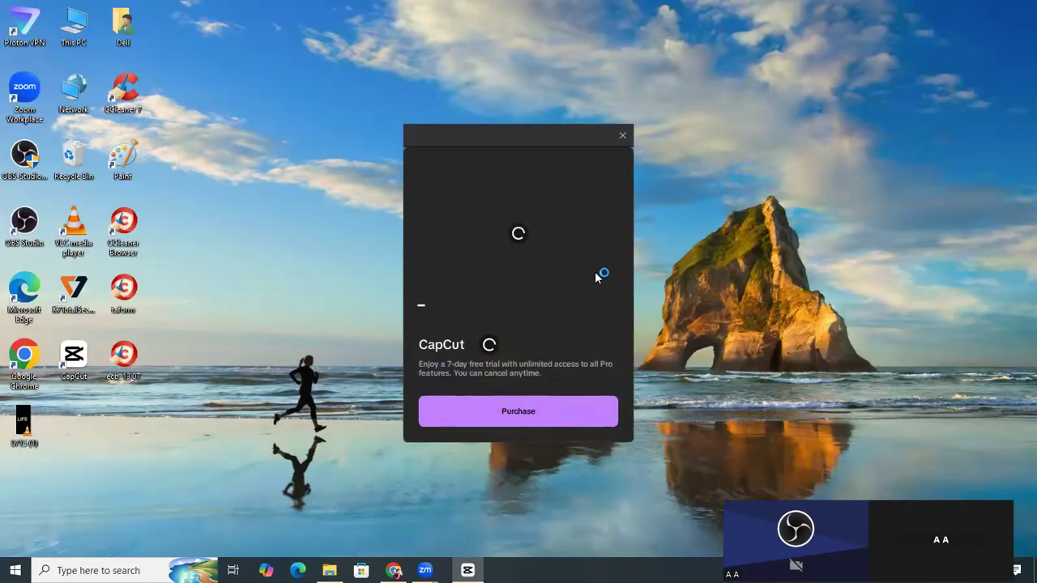
pyautogui.click(620, 134)
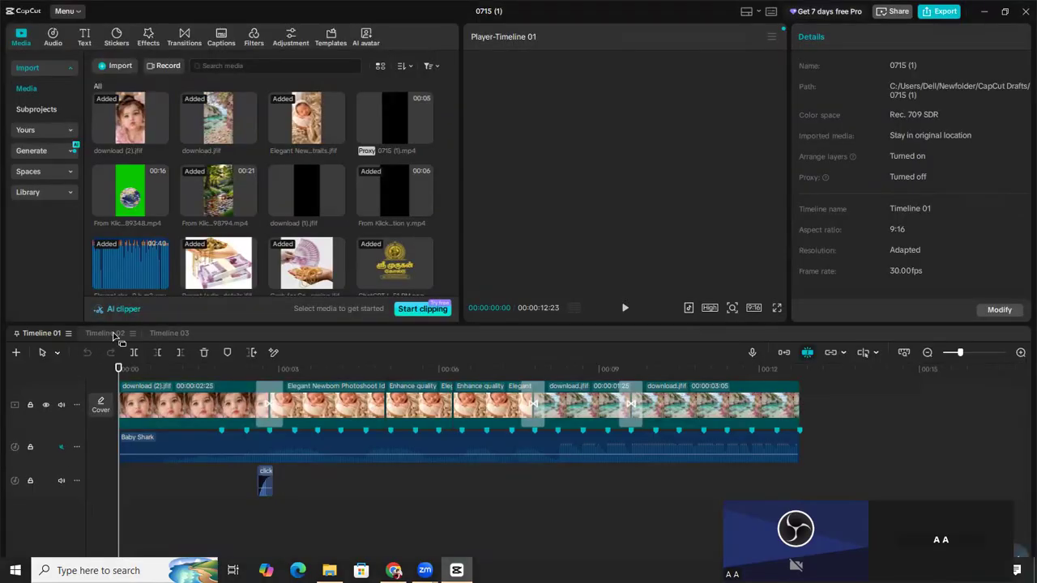
pyautogui.click(112, 334)
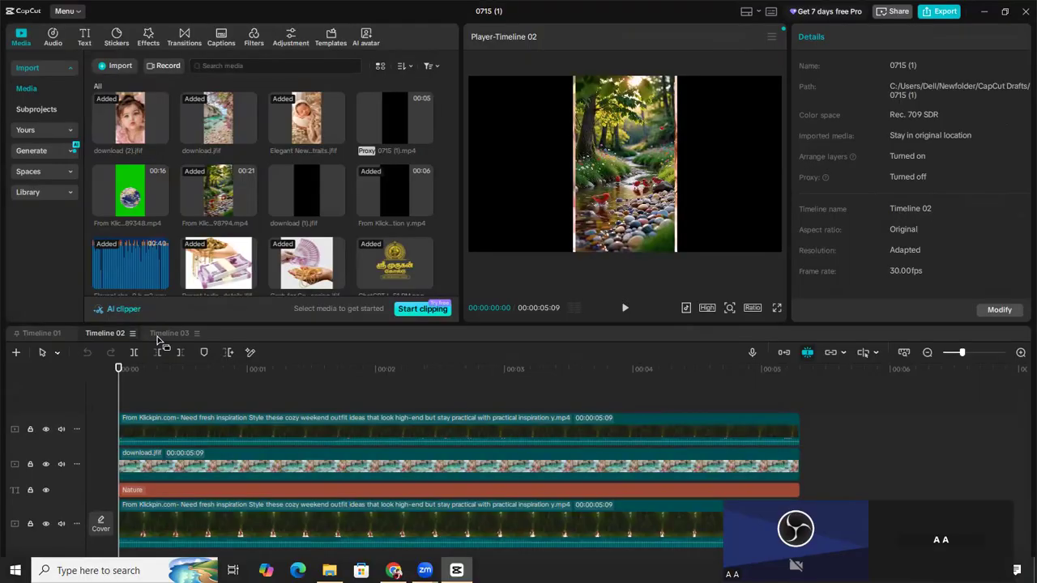
pyautogui.click(169, 333)
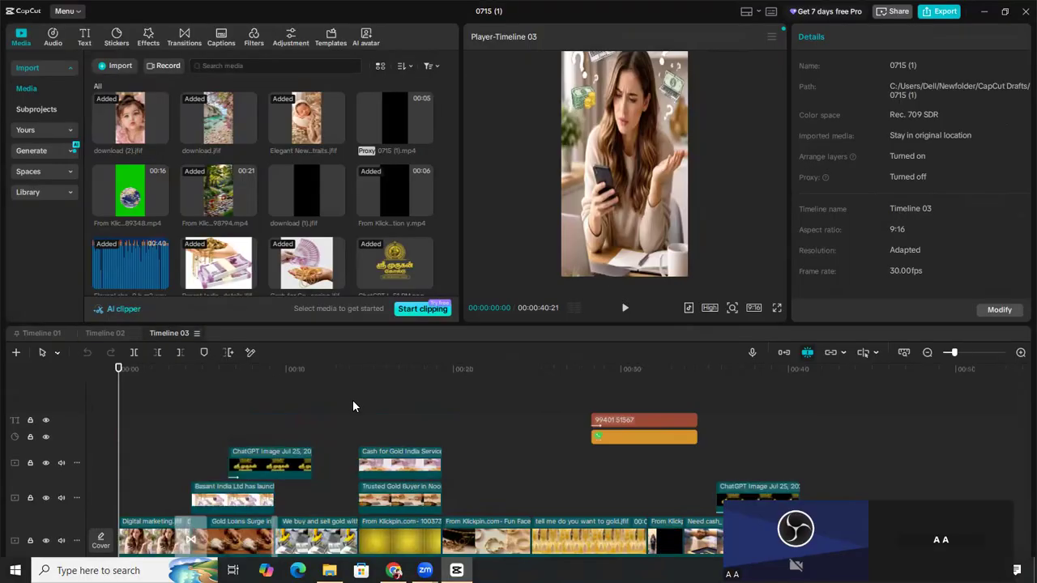
# Set the duration of the Left transition between the second and third main-track clips to 0.9 s.
pyautogui.scroll(-2, 353, 408)
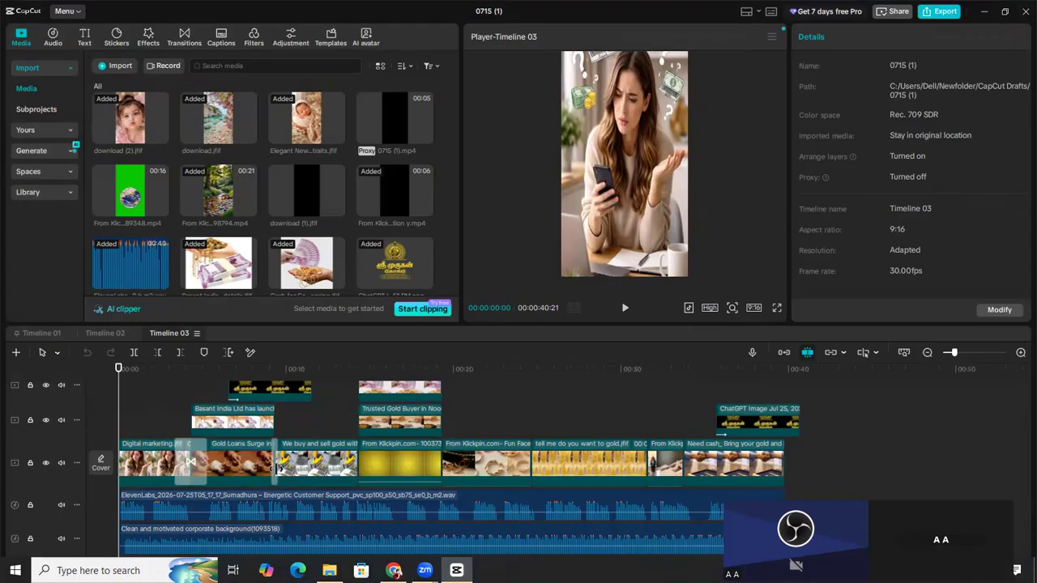
pyautogui.click(274, 463)
pyautogui.moveTo(270, 462); pyautogui.dragTo(266, 466)
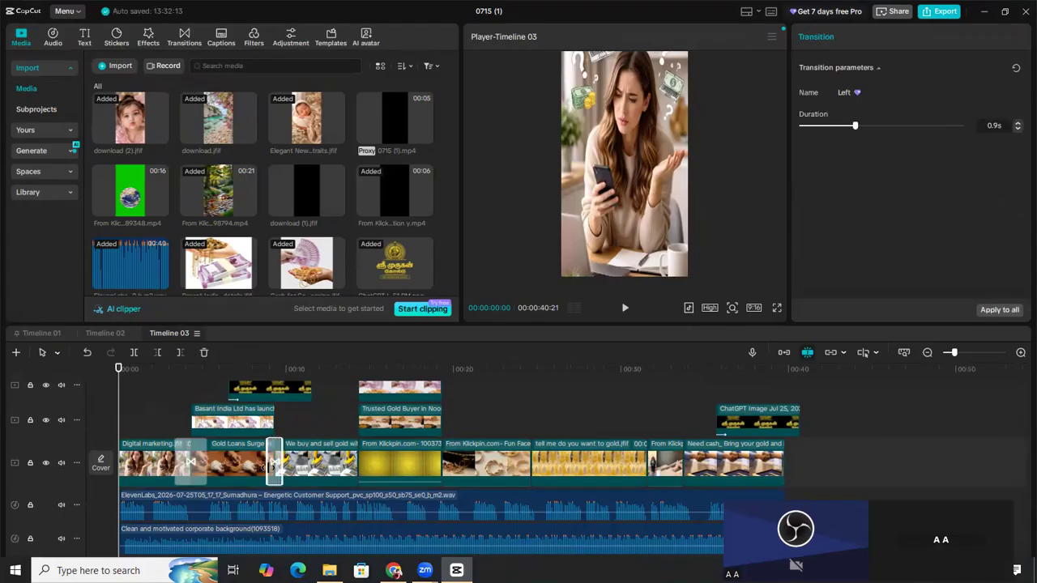
pyautogui.scroll(-5, 379, 207)
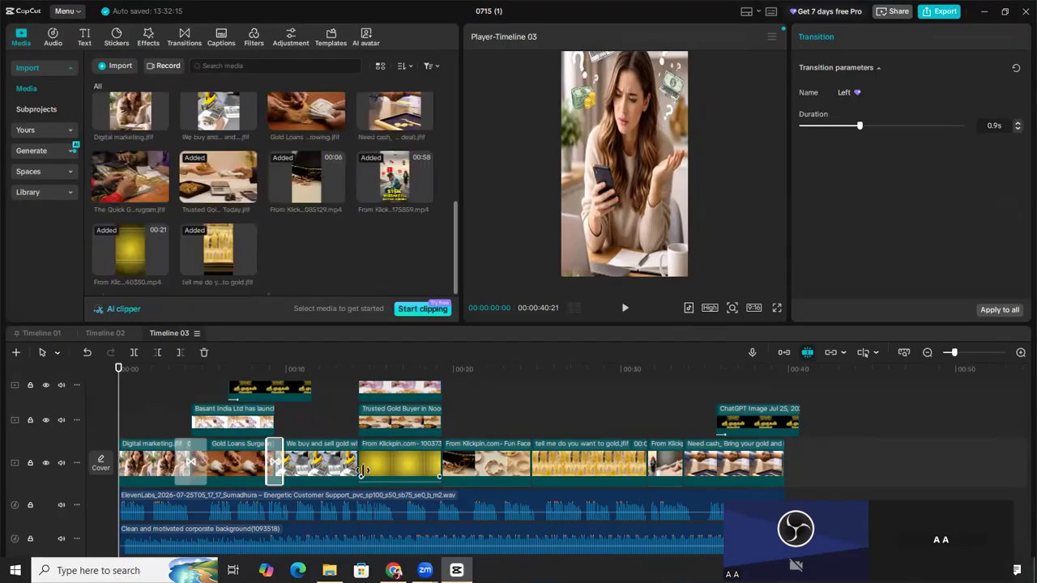
pyautogui.click(397, 466)
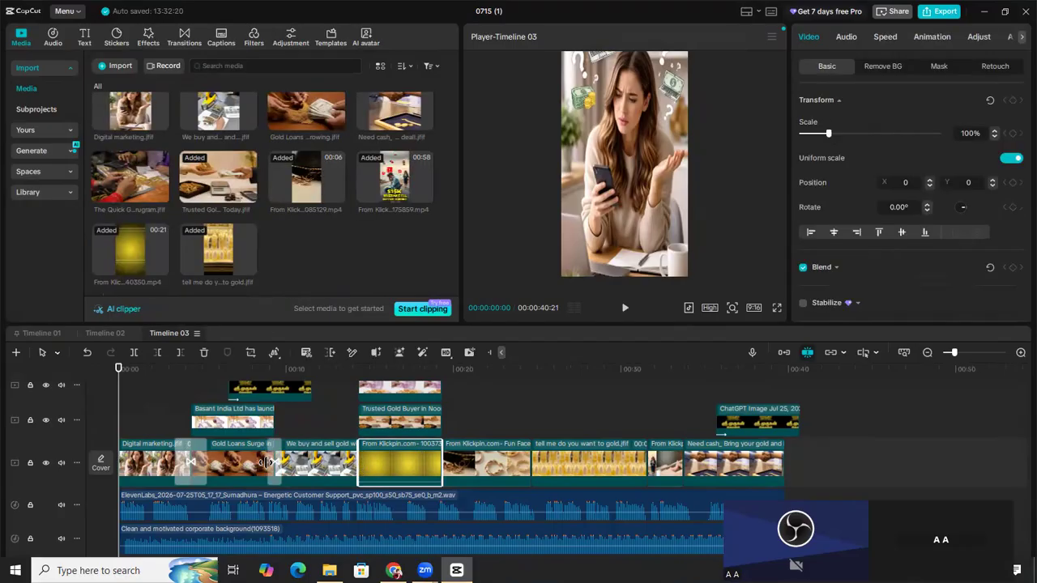
# Move the first logo overlay earlier so it starts at 00:00:04:10, in line with the Basant India overlay.
pyautogui.click(247, 395)
pyautogui.moveTo(233, 398); pyautogui.dragTo(218, 396)
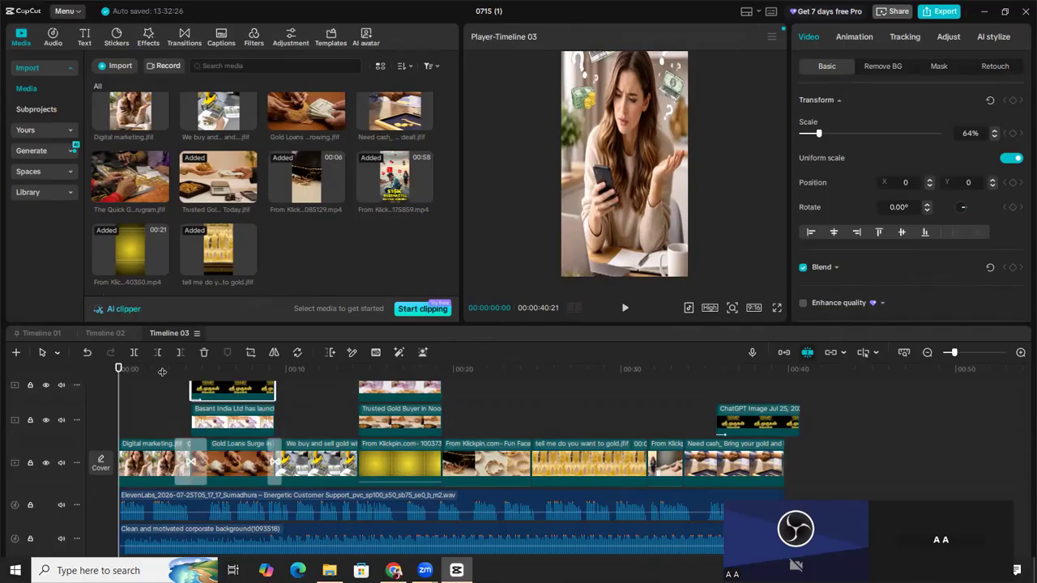
pyautogui.click(182, 369)
pyautogui.click(192, 370)
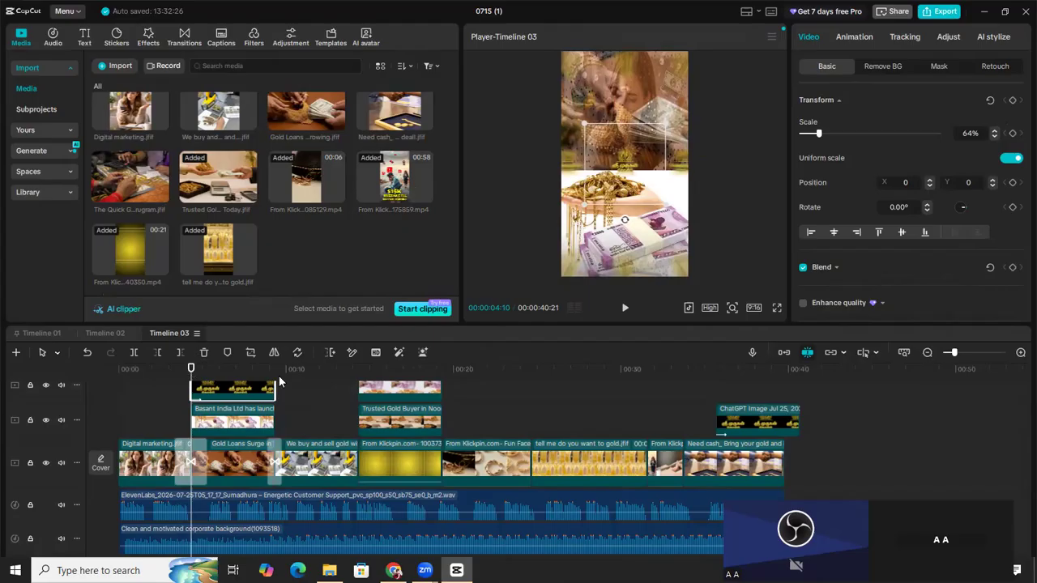
# Move the playhead to 00:00:14:10, where the yellow grid background clip begins.
pyautogui.click(322, 388)
pyautogui.click(353, 395)
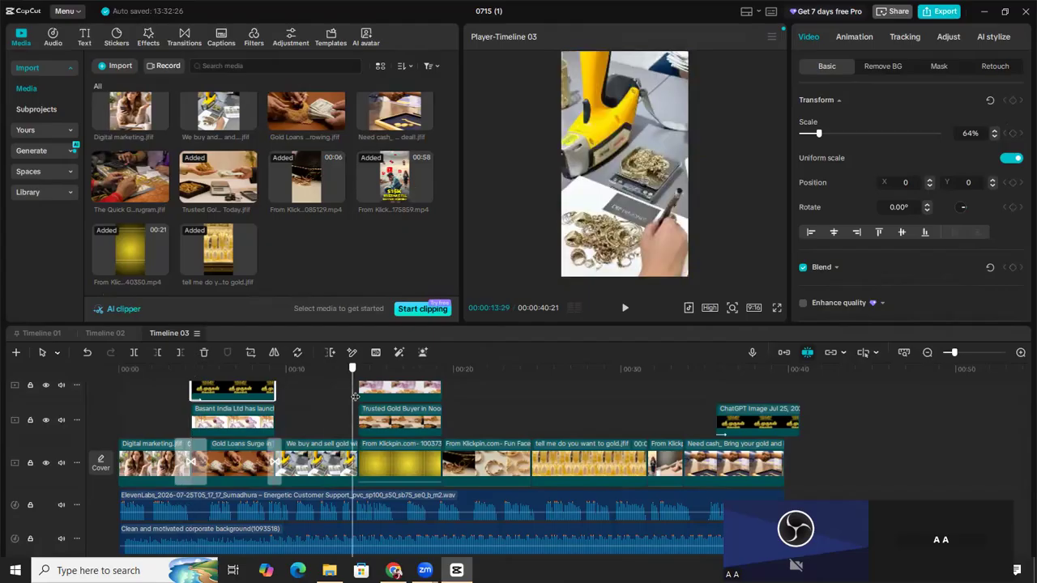
pyautogui.click(293, 397)
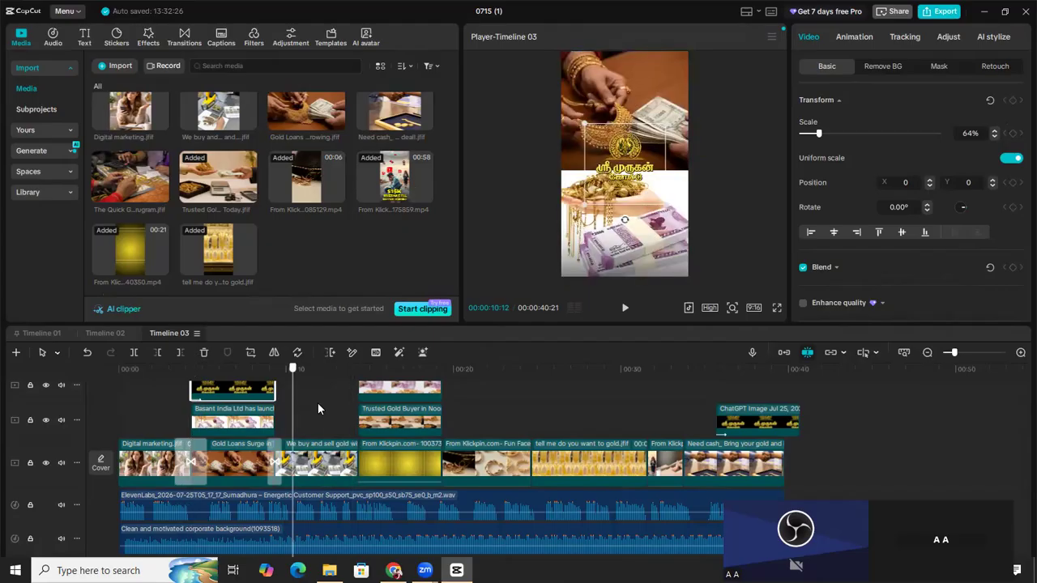
pyautogui.click(350, 394)
pyautogui.click(353, 384)
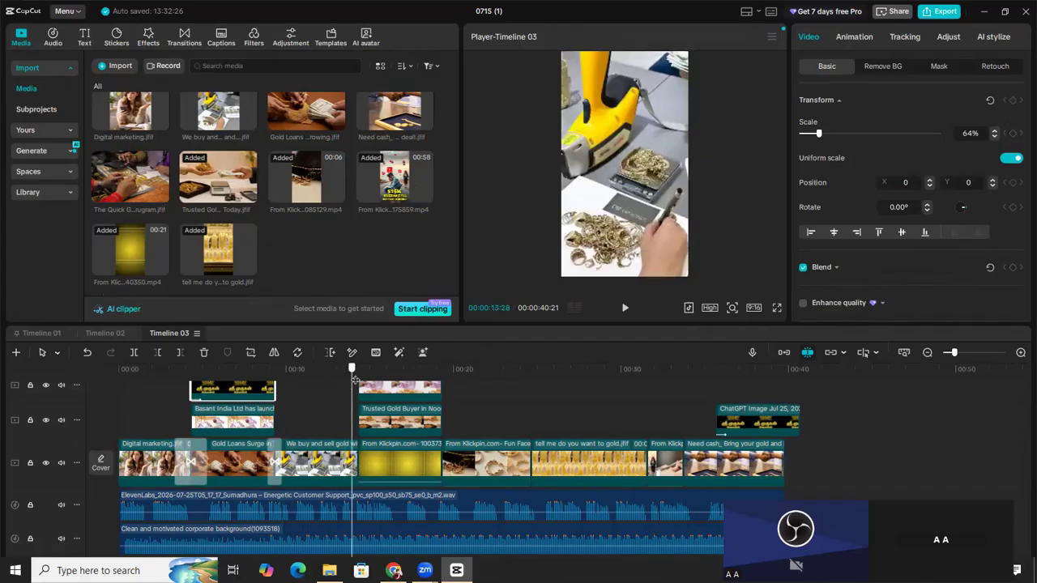
pyautogui.moveTo(351, 446); pyautogui.dragTo(358, 468)
pyautogui.click(357, 469)
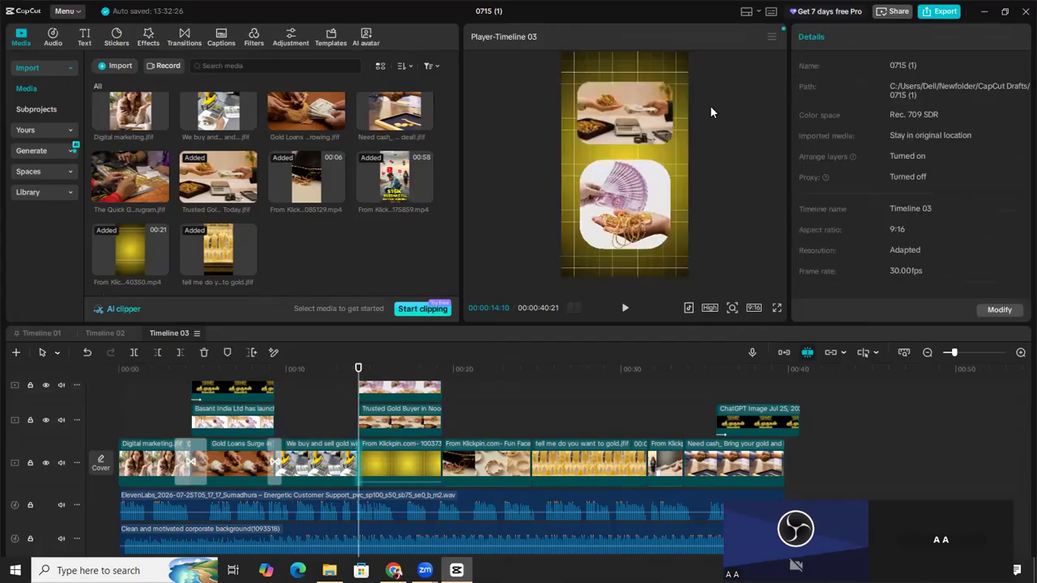
# Apply the Shake Away entrance animation to the upper gold-exchange picture and Retro Fade-in to the cash-and-jewellery picture below it.
pyautogui.click(618, 105)
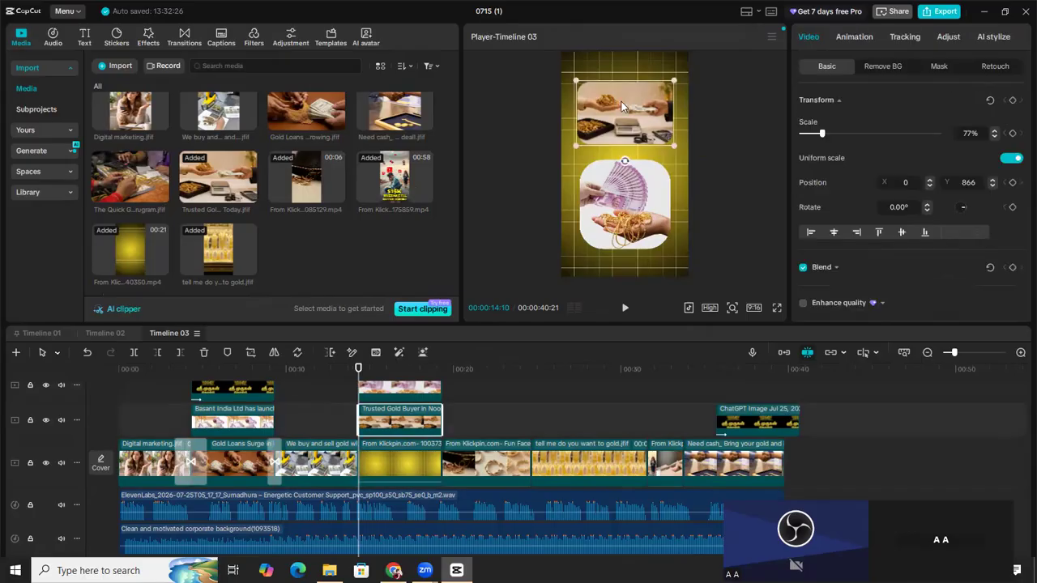
pyautogui.click(858, 36)
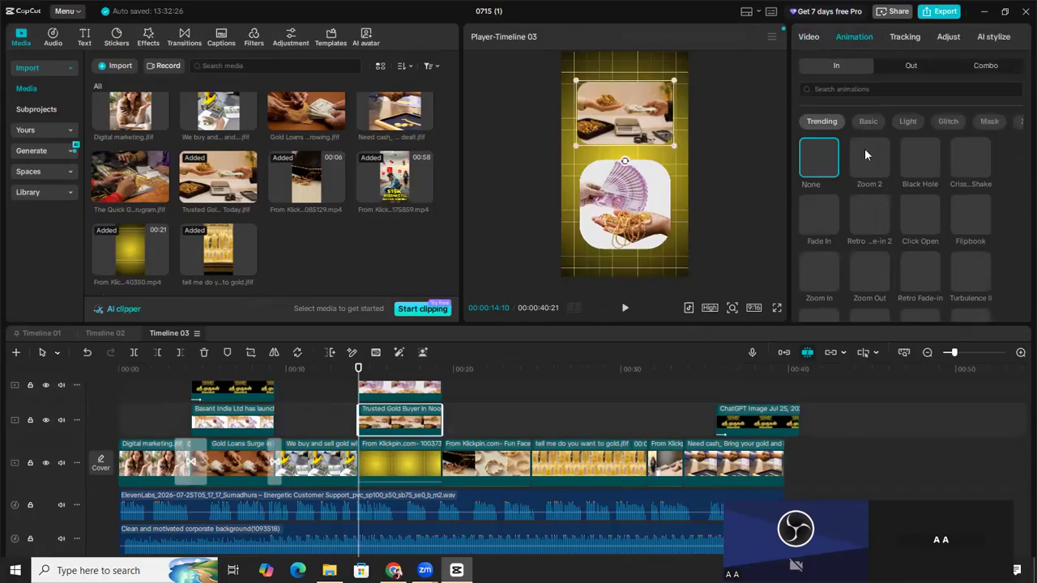
pyautogui.click(831, 230)
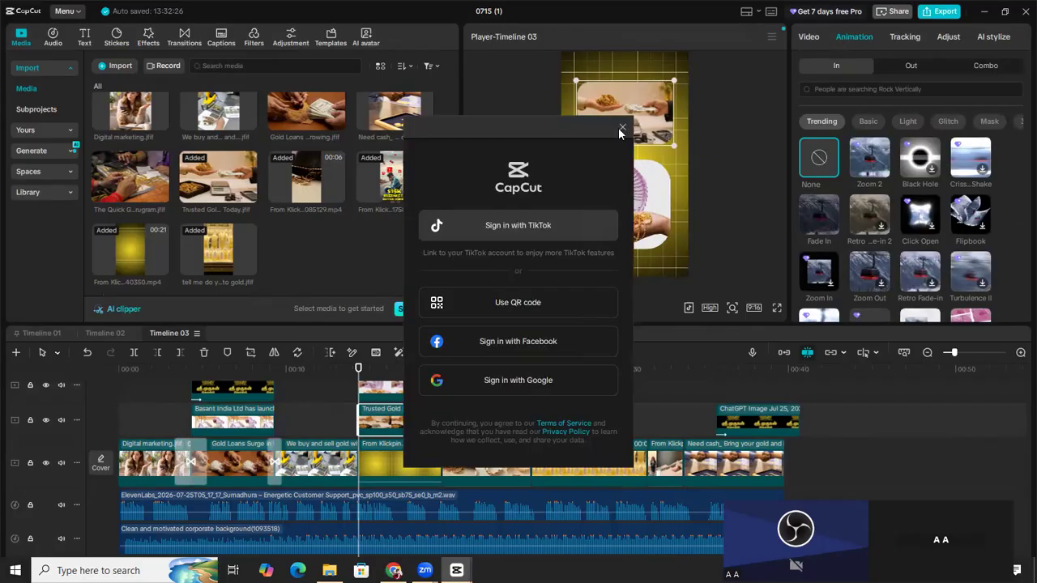
pyautogui.click(622, 129)
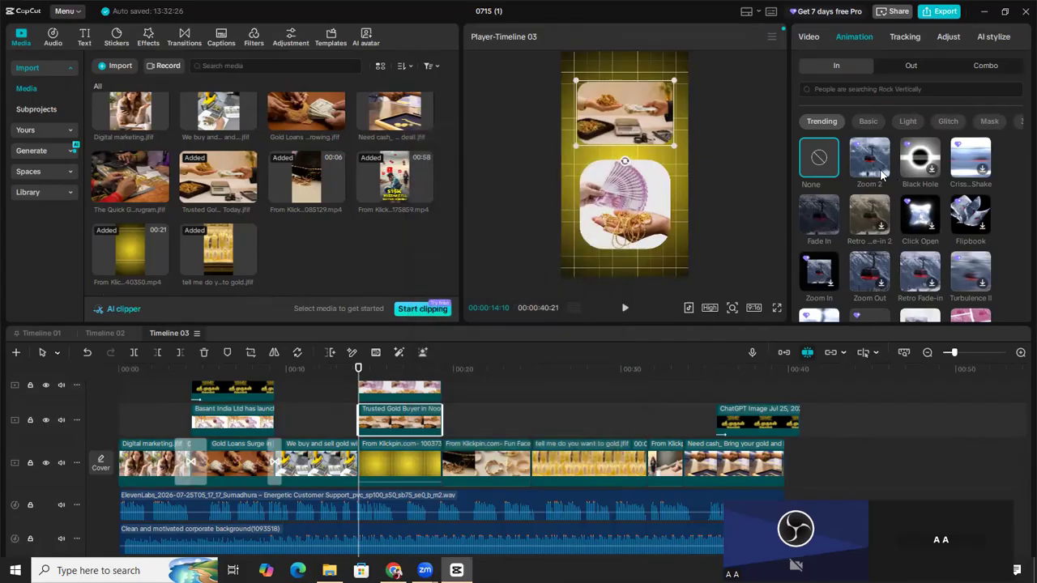
pyautogui.scroll(-1, 932, 235)
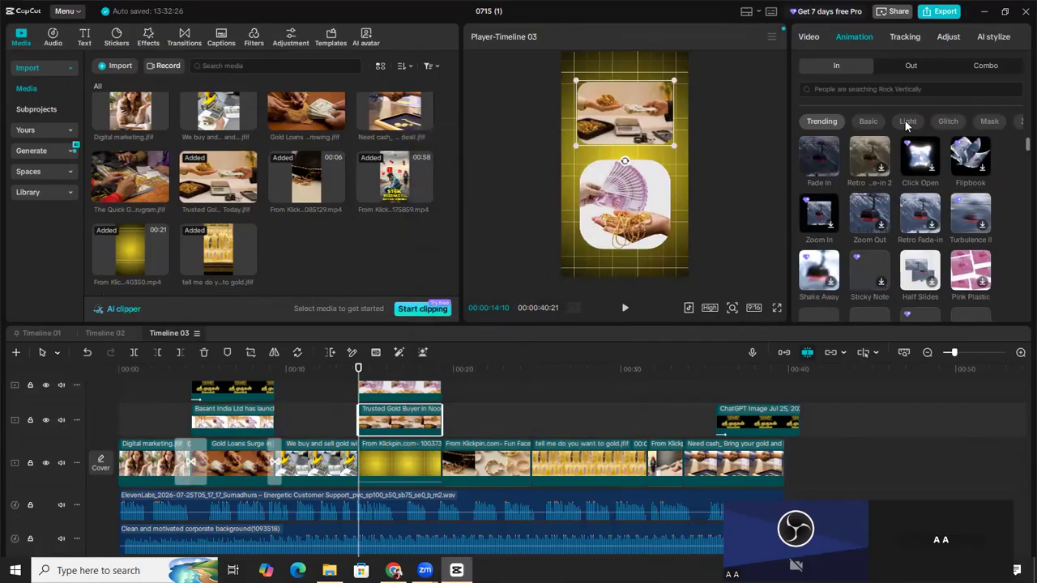
pyautogui.scroll(-1, 867, 280)
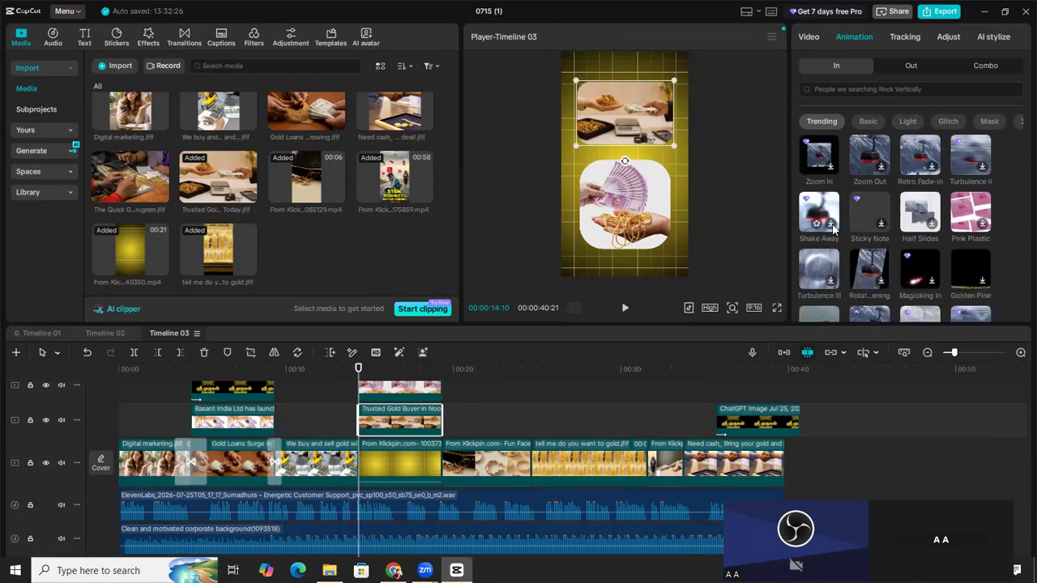
pyautogui.click(835, 227)
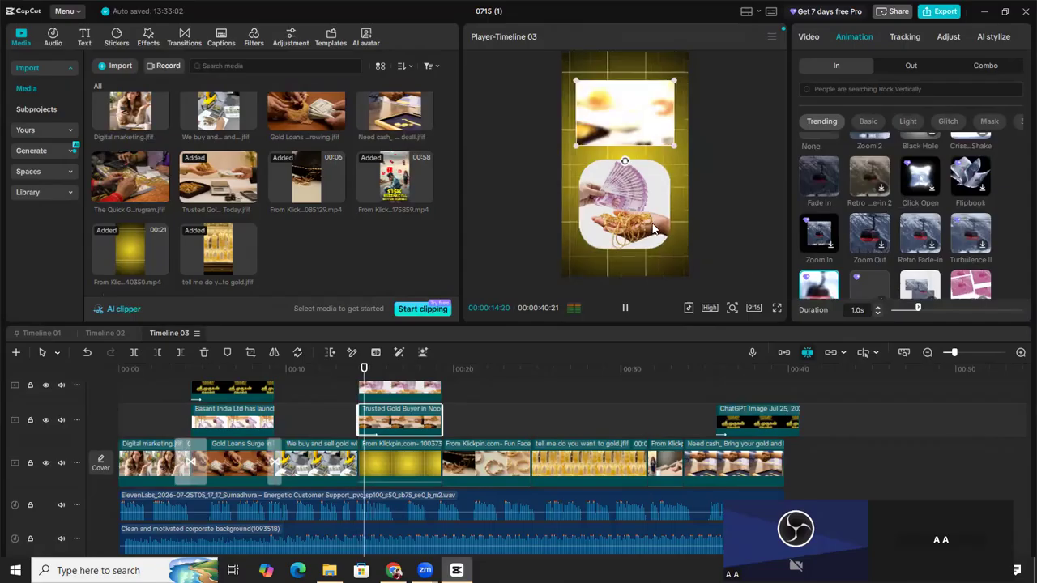
pyautogui.click(625, 204)
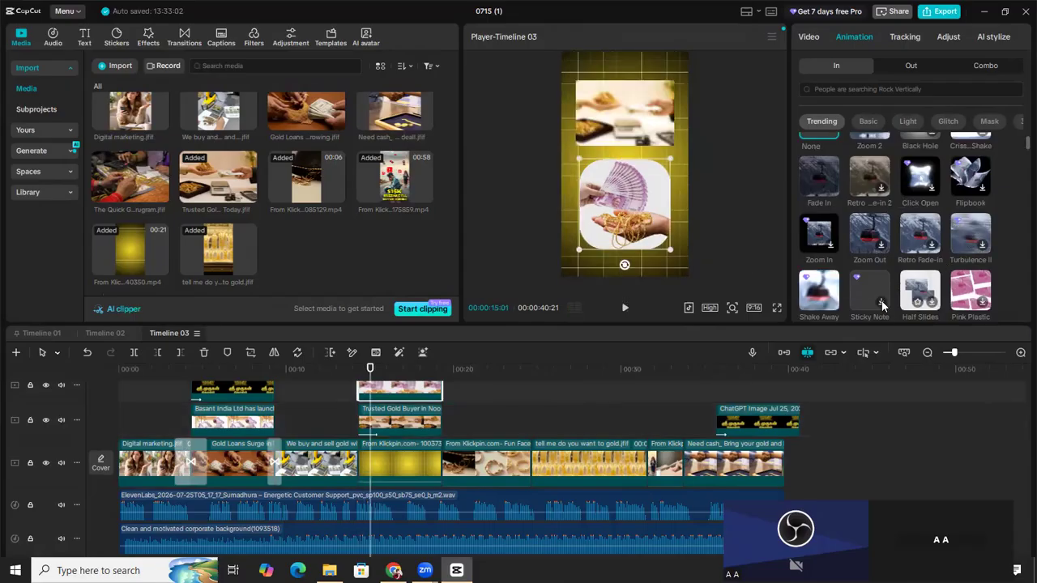
pyautogui.click(932, 249)
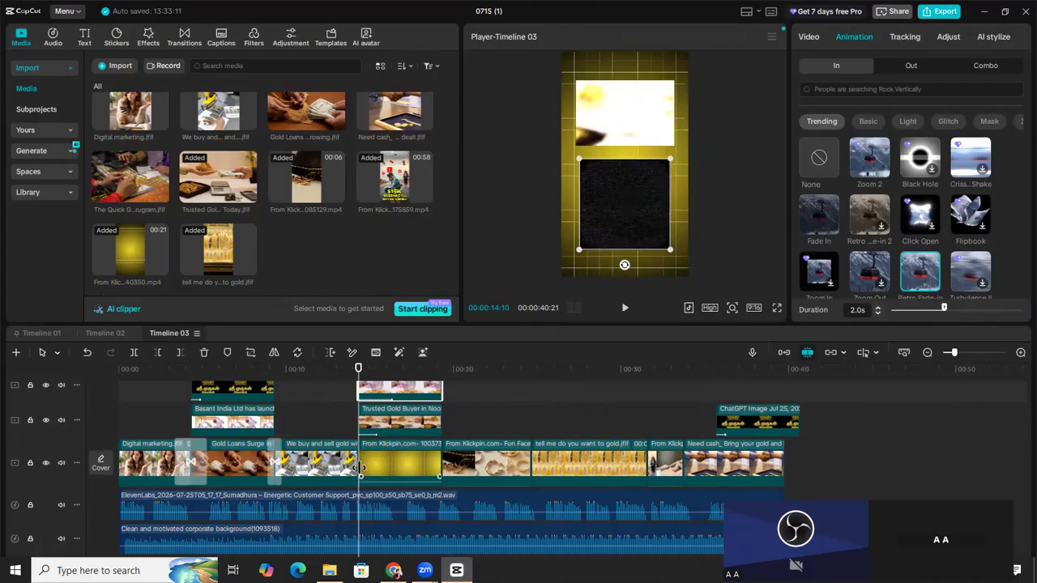
# Add the Classic transition Wipe Left between the "We buy and sell gold" clip and the yellow grid background clip.
pyautogui.click(359, 468)
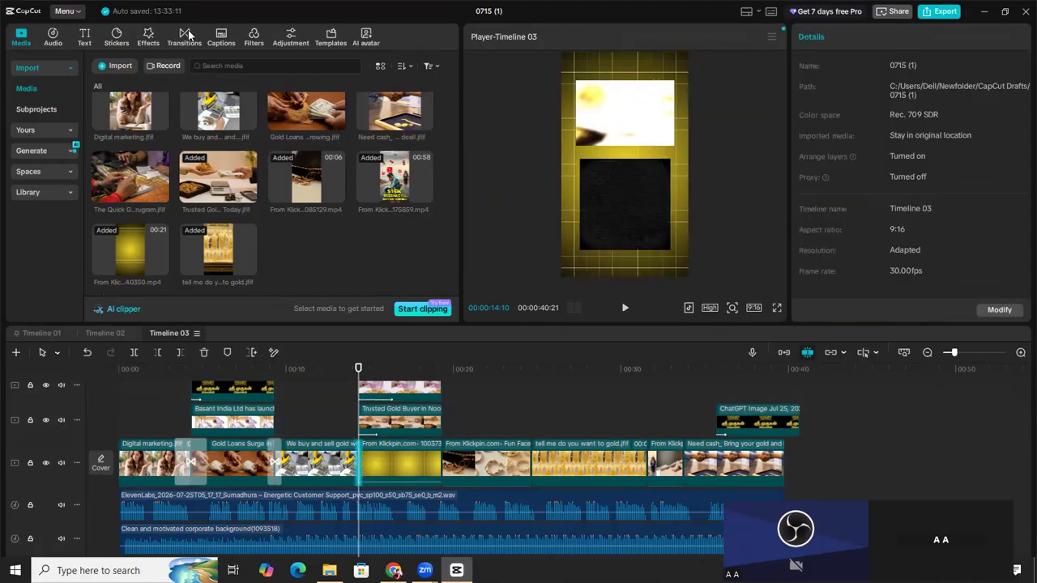
pyautogui.click(187, 37)
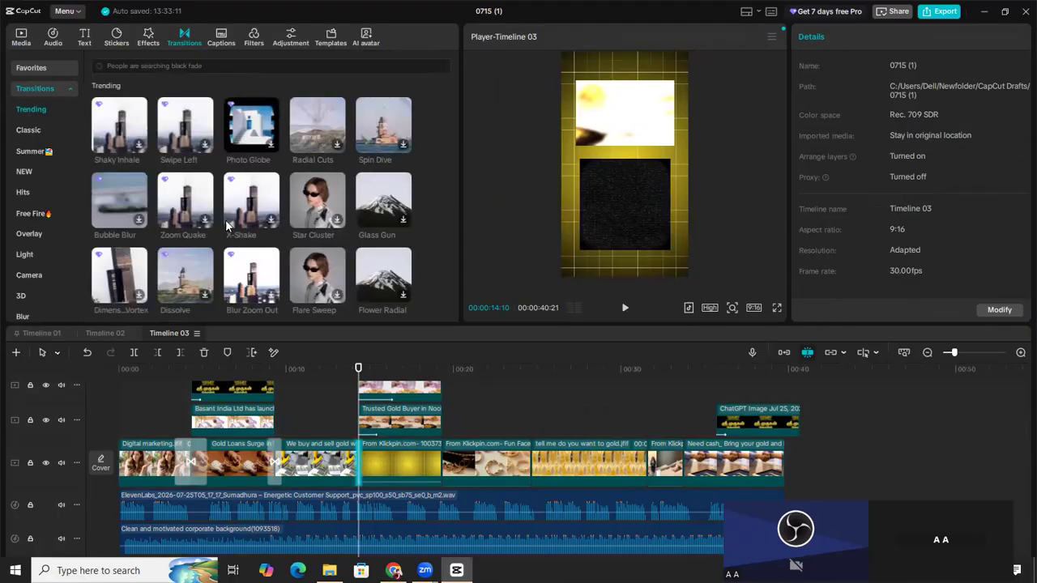
pyautogui.click(31, 131)
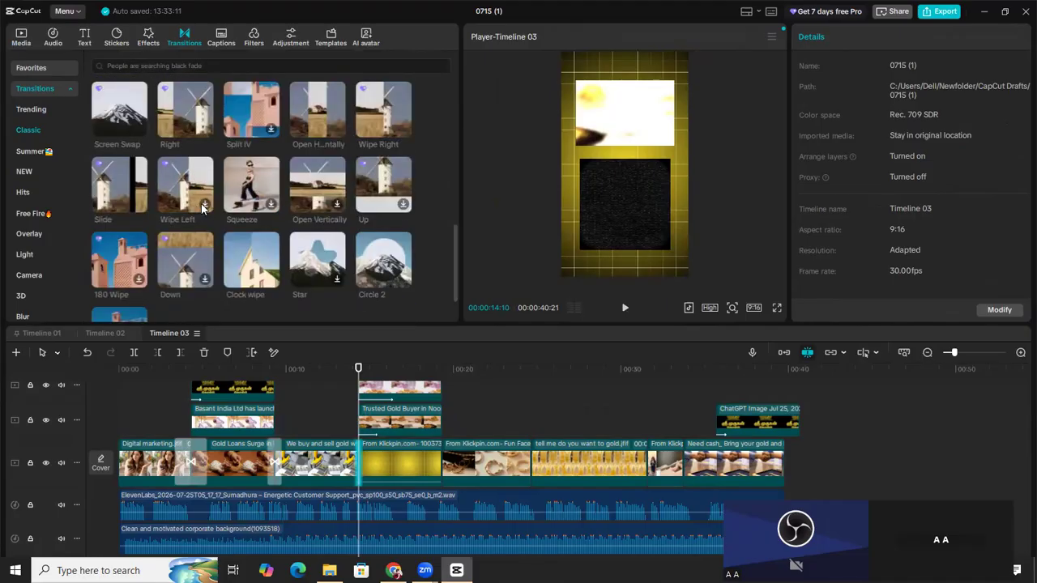
pyautogui.click(205, 207)
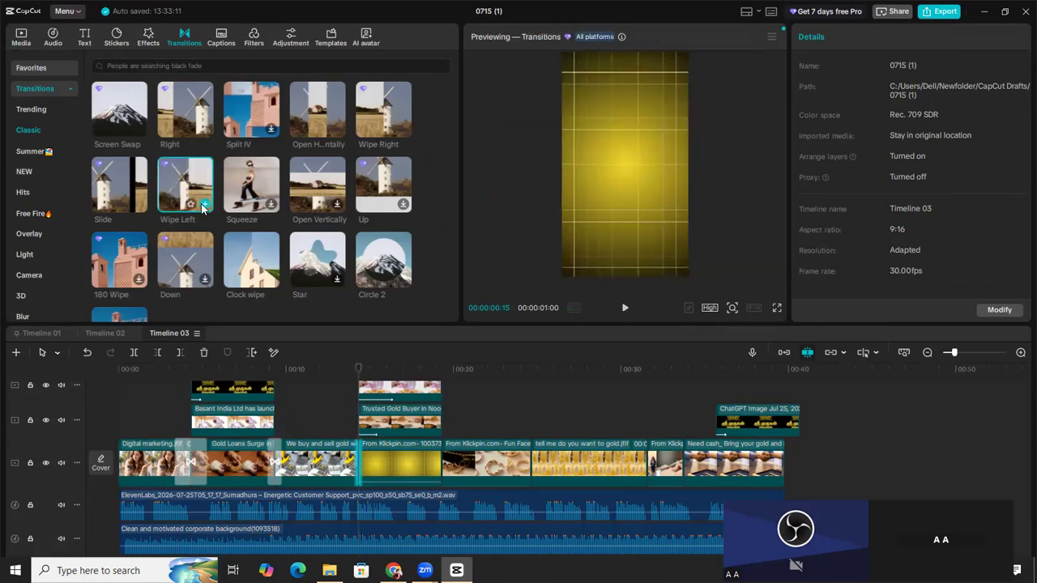
pyautogui.click(354, 471)
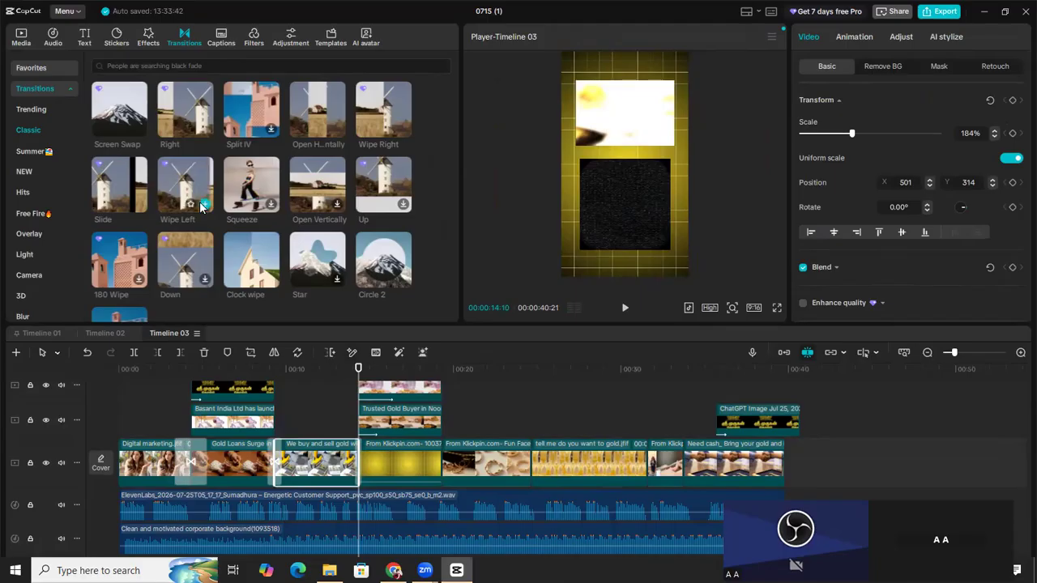
pyautogui.click(598, 454)
# Add the Down transition at 00:00:24:20, between the Fun Face clip and the "tell me do you want to gold" clip.
pyautogui.click(531, 458)
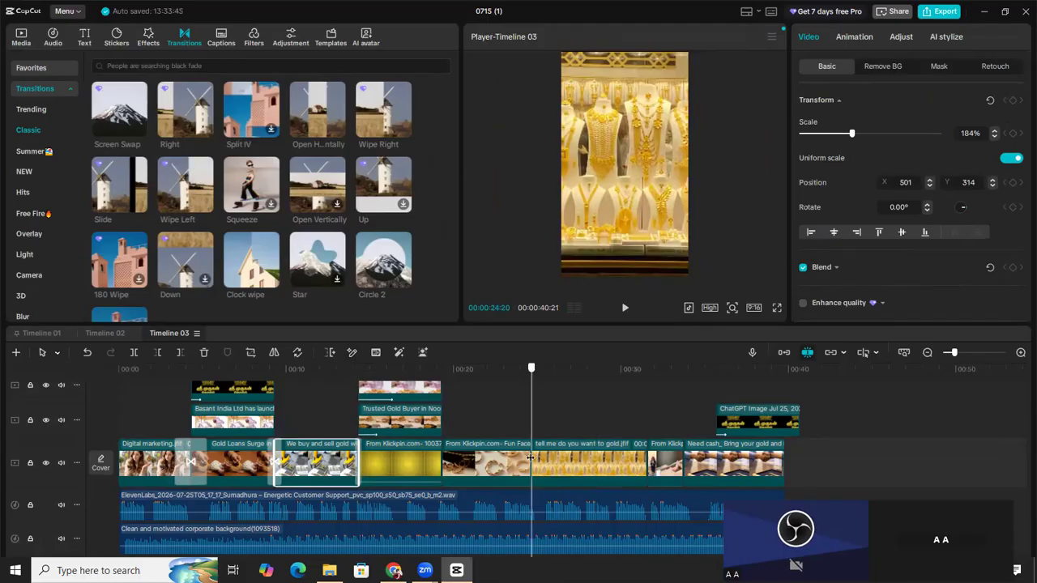
pyautogui.click(532, 451)
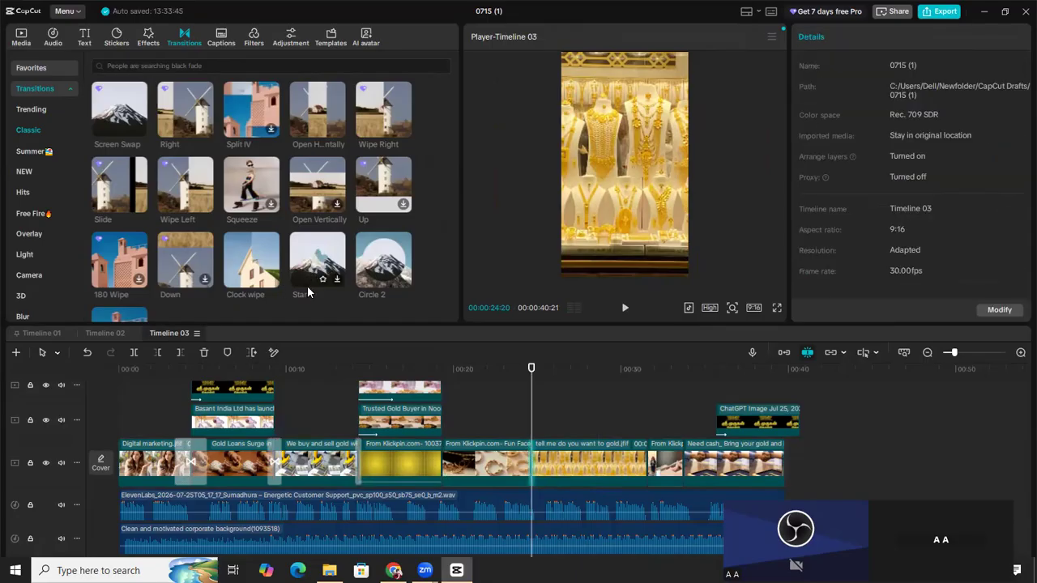
pyautogui.click(205, 281)
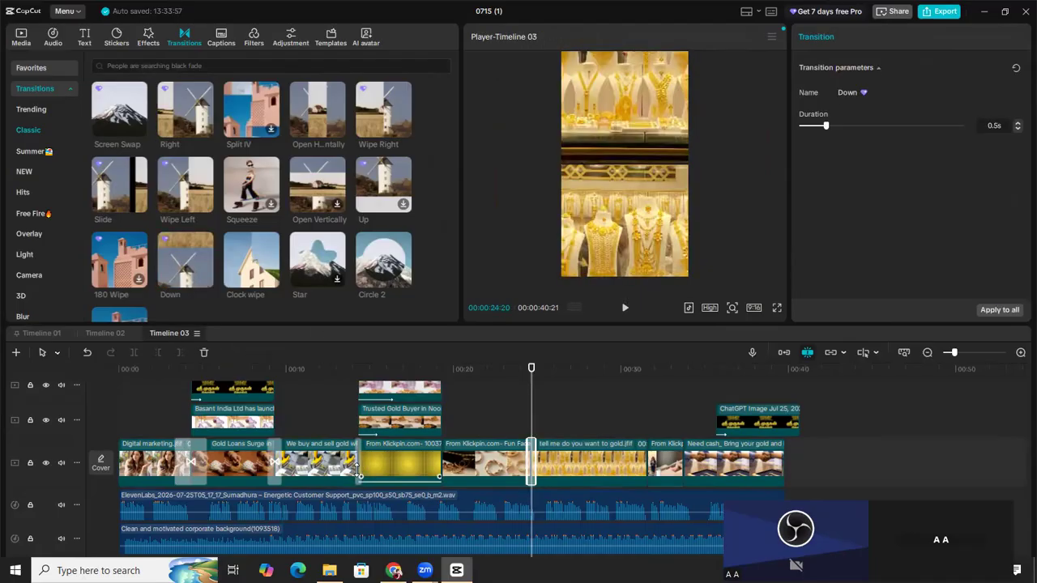
pyautogui.click(357, 470)
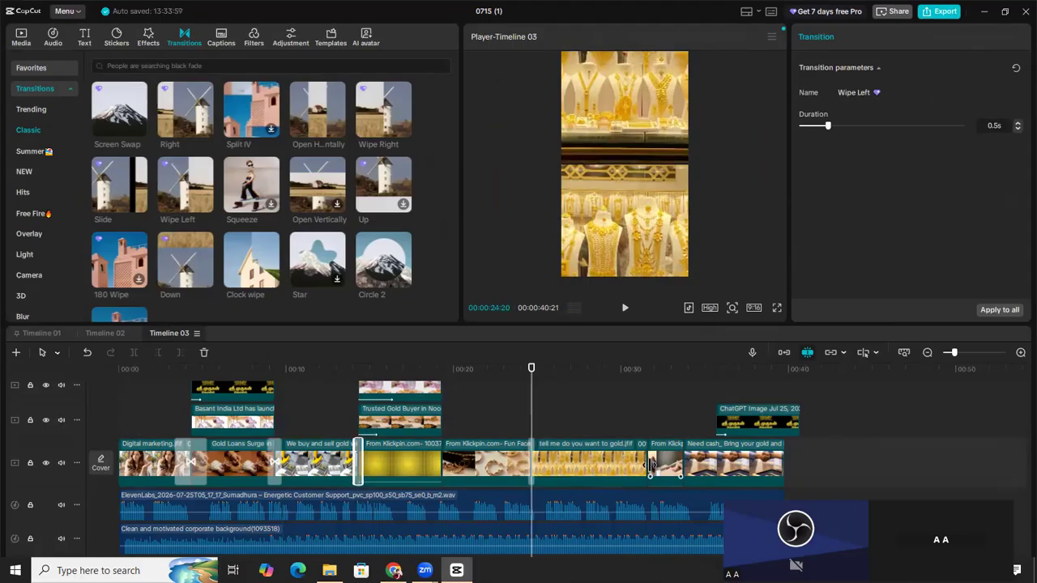
# Add the Trending transition Spin Dive between the "tell me do you want to gold" clip and the cash-handover clip after it.
pyautogui.click(544, 393)
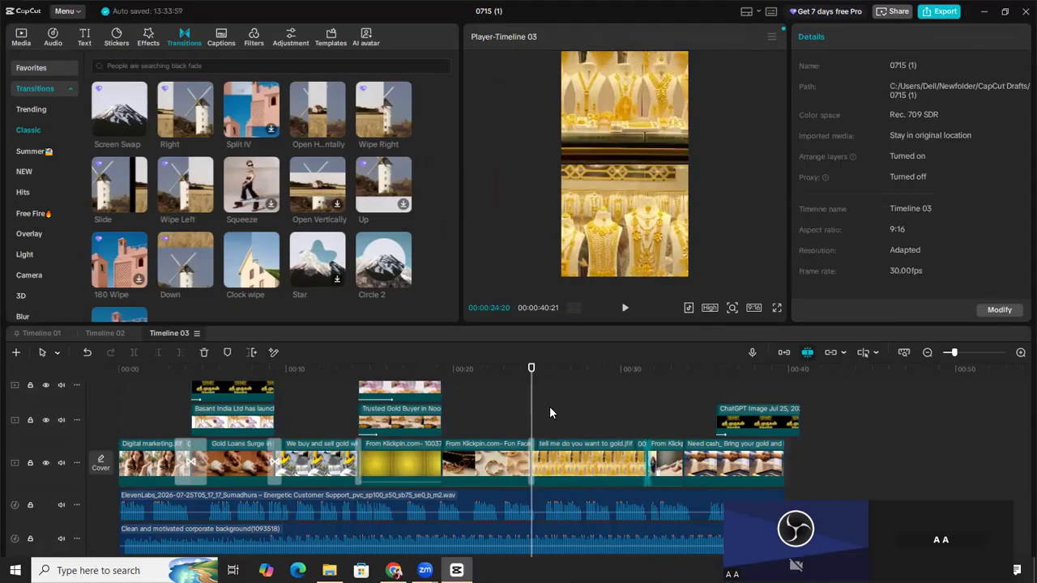
pyautogui.click(640, 362)
pyautogui.moveTo(640, 368); pyautogui.dragTo(650, 336)
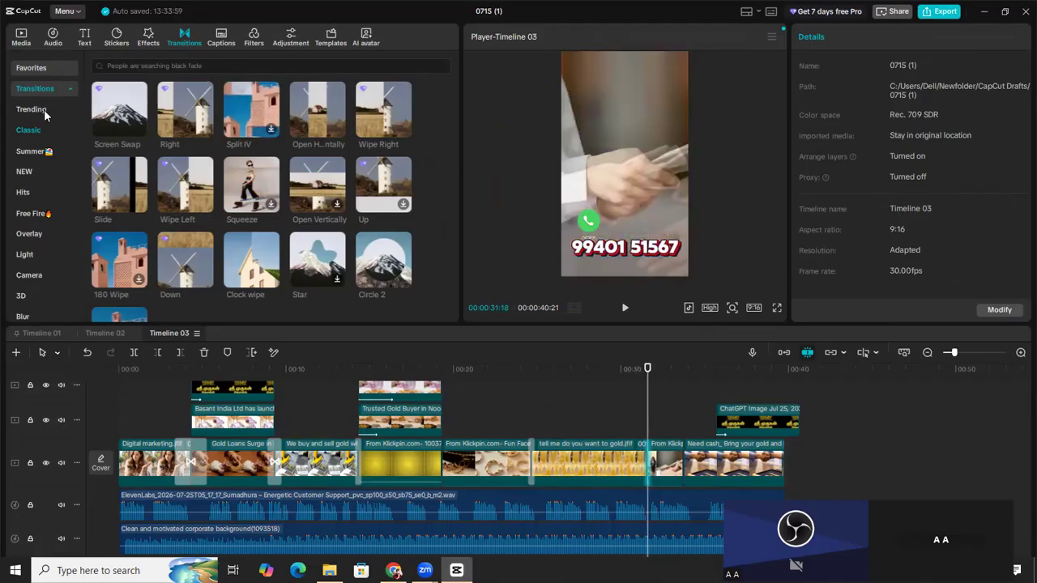
pyautogui.scroll(3, 270, 166)
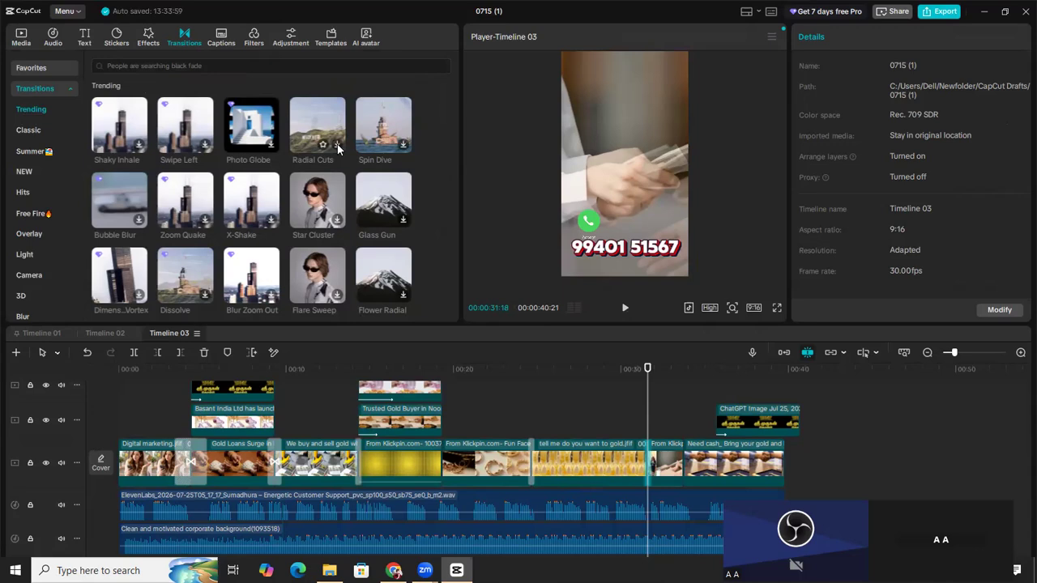
pyautogui.click(404, 146)
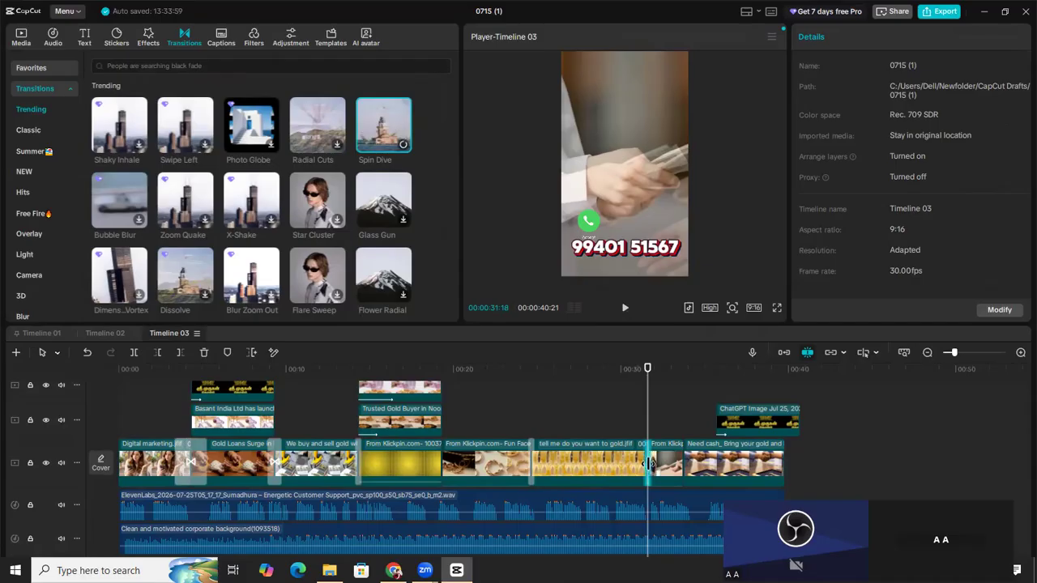
pyautogui.click(657, 468)
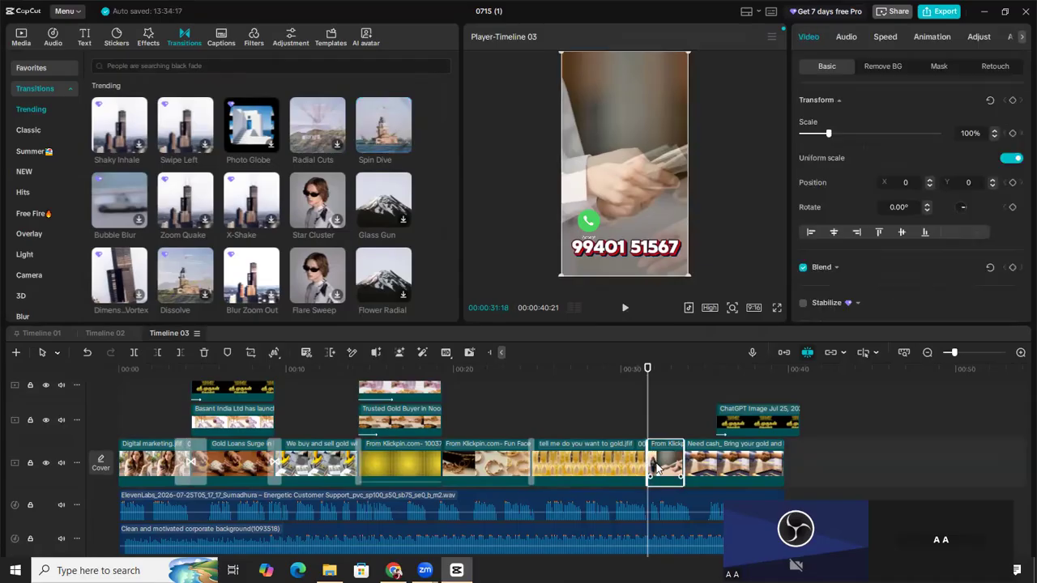
pyautogui.moveTo(647, 381); pyautogui.dragTo(644, 380)
pyautogui.click(653, 371)
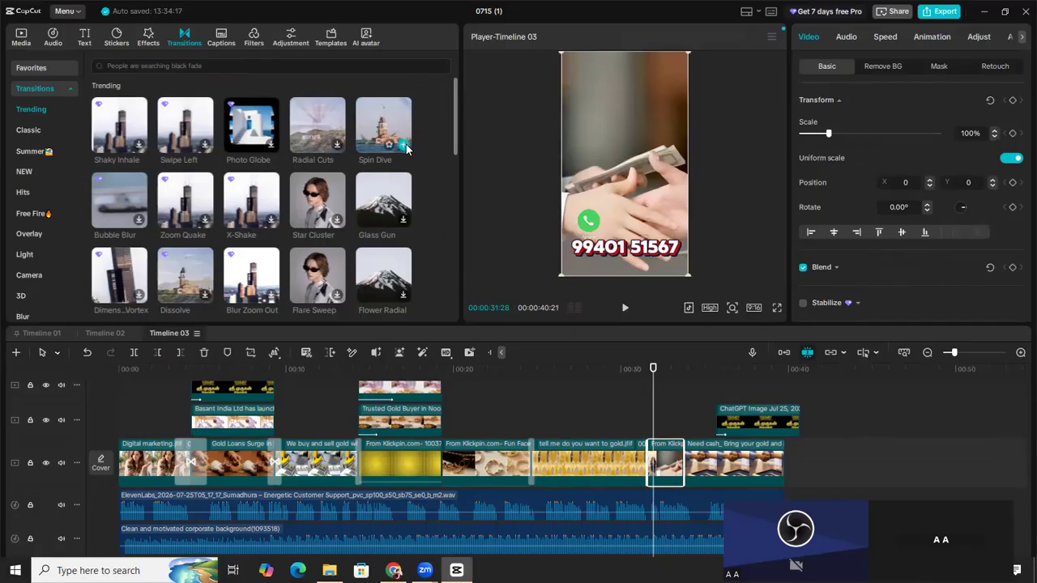
pyautogui.click(656, 371)
# Move the playhead to 00:00:03:10, where the first transition begins, and search the sound effects for "photo click".
pyautogui.press('Home')
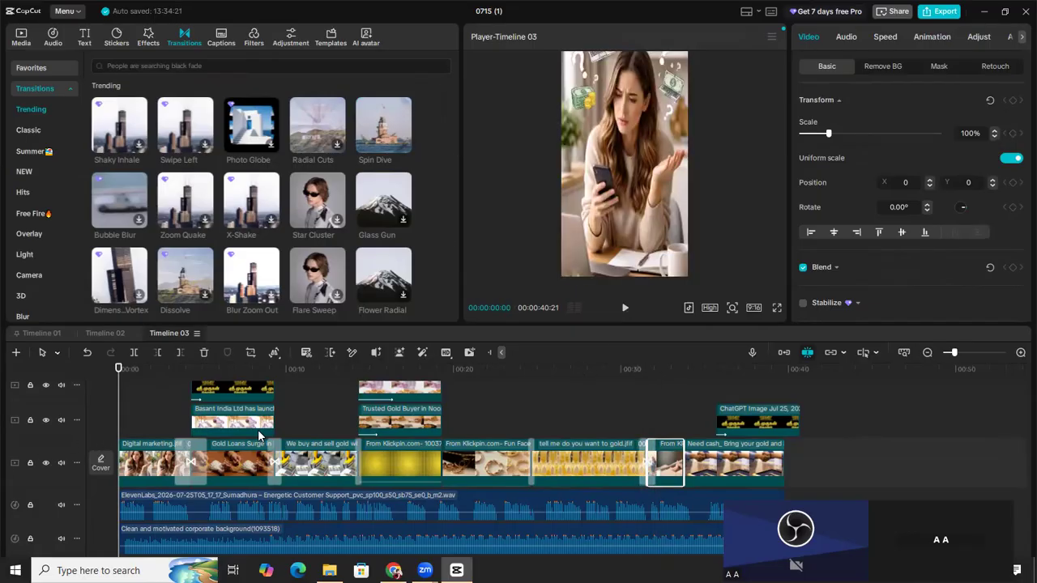
pyautogui.scroll(-1, 257, 421)
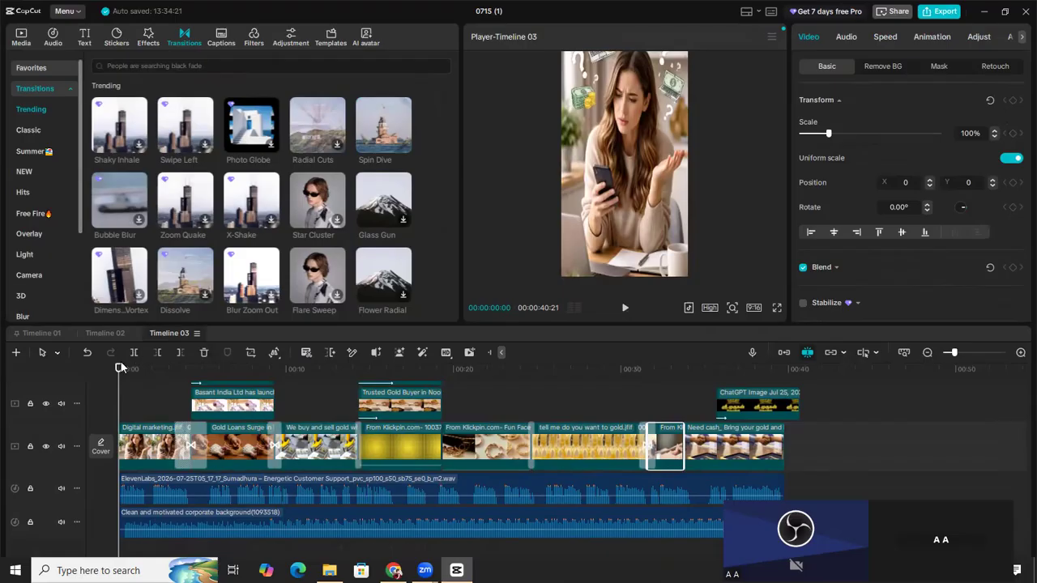
pyautogui.click(175, 373)
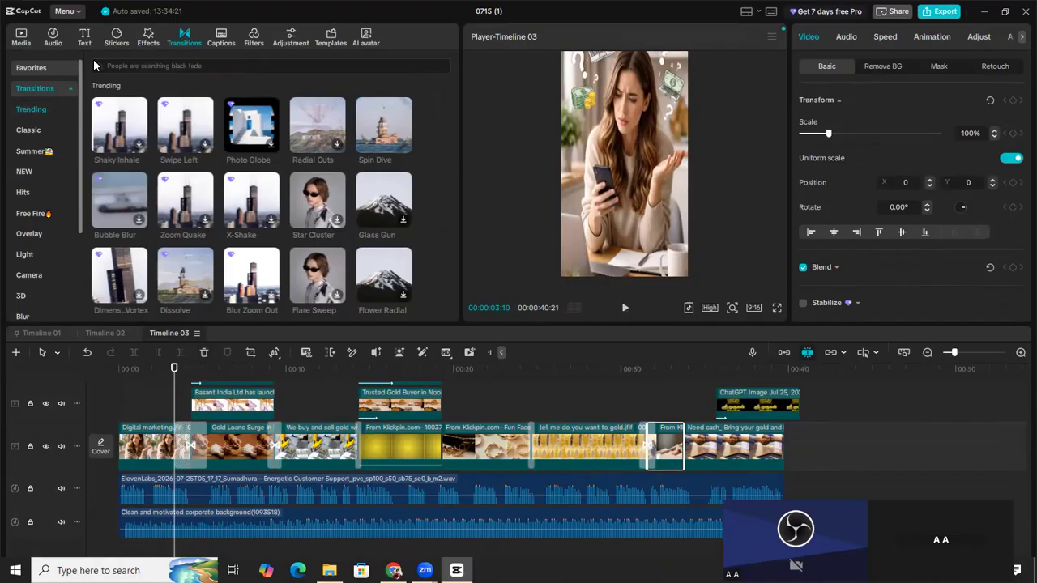
pyautogui.click(52, 37)
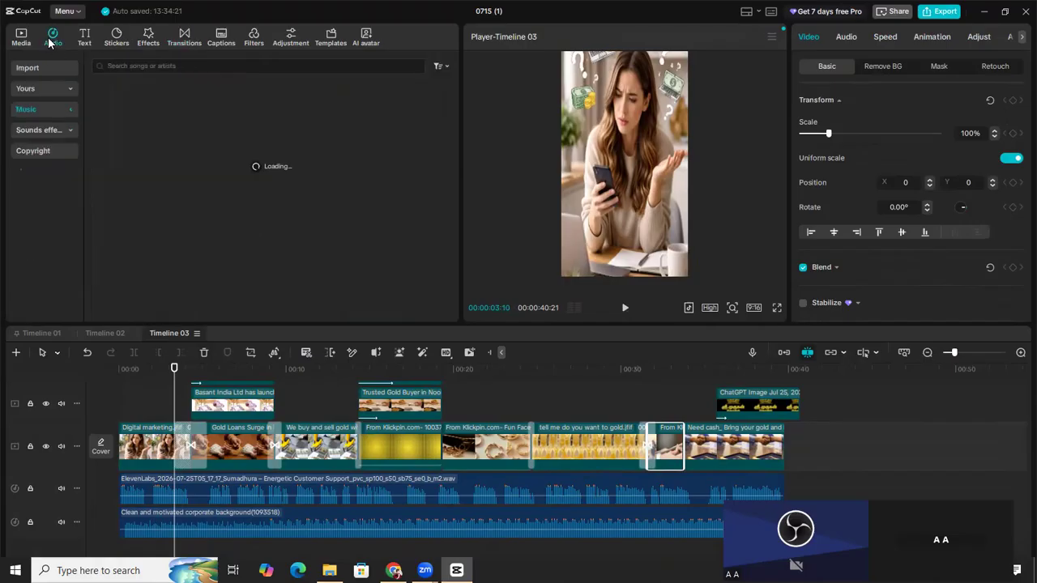
pyautogui.click(46, 132)
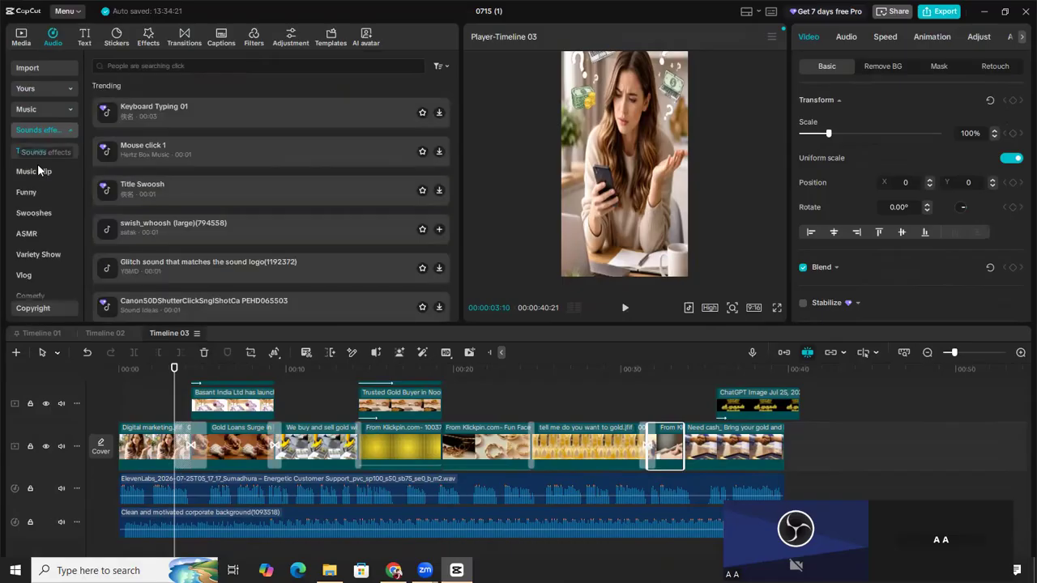
pyautogui.click(130, 69)
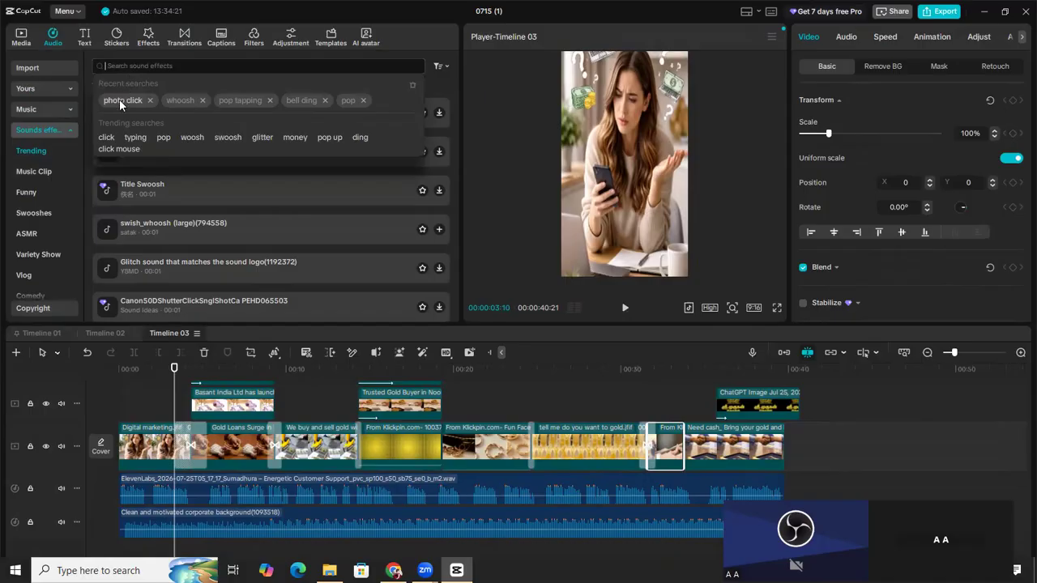
pyautogui.click(119, 100)
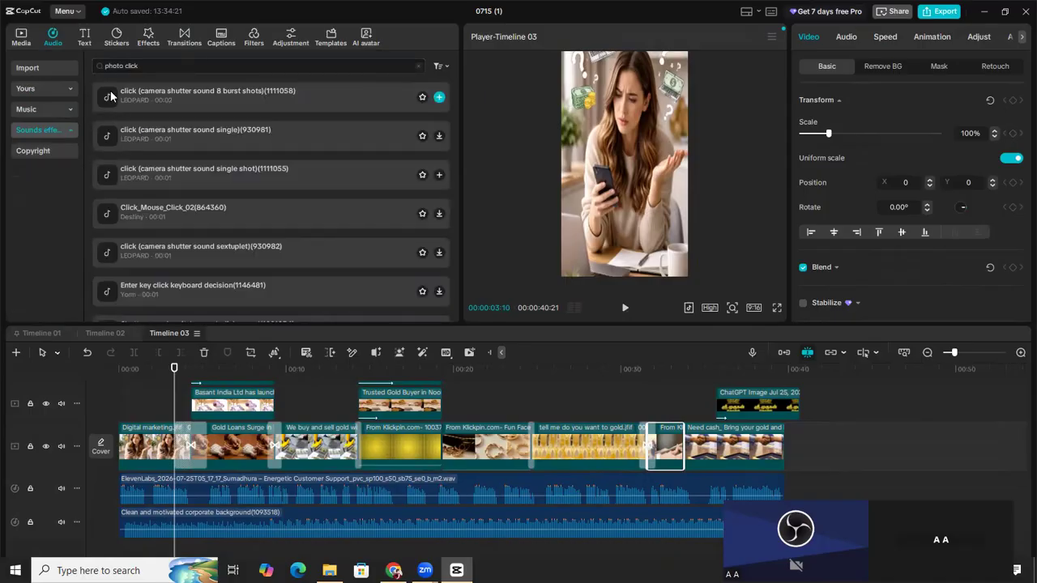
# Audition the camera shutter sounds and add "click (camera shutter sound 8 burst shots)(1111058)" at 00:00:03:10.
pyautogui.click(109, 176)
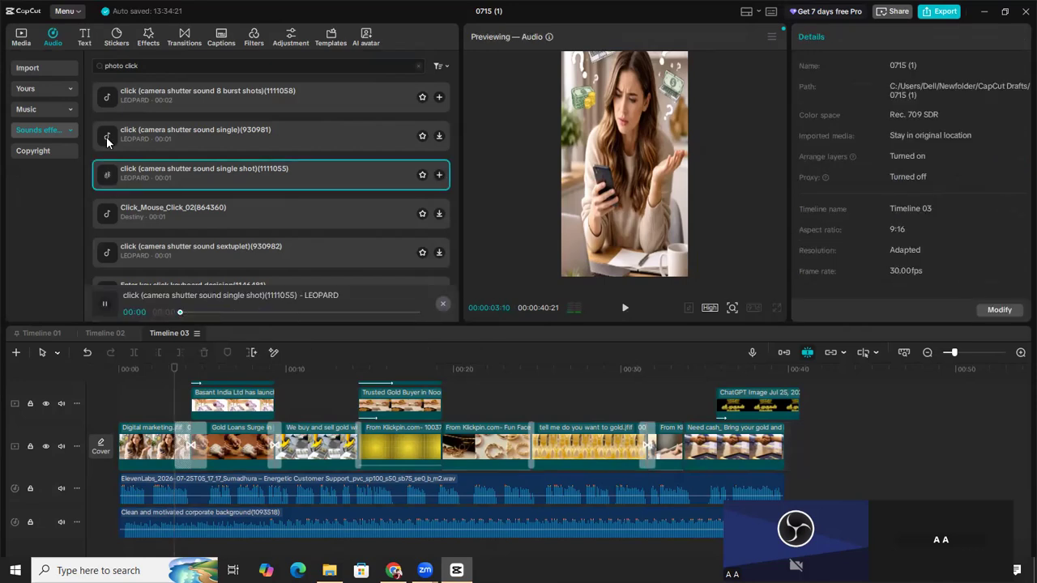
pyautogui.click(107, 139)
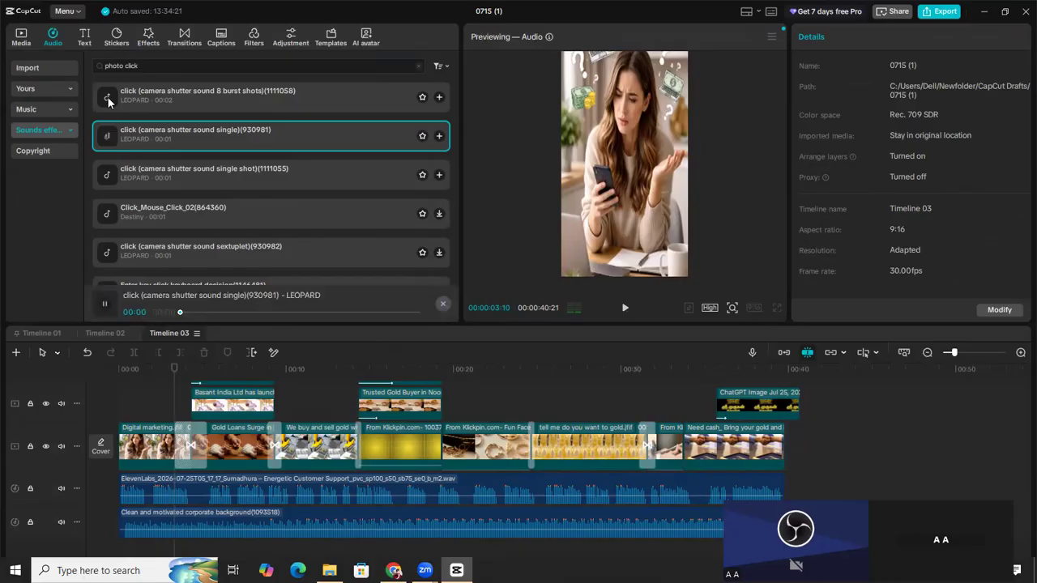
pyautogui.click(108, 99)
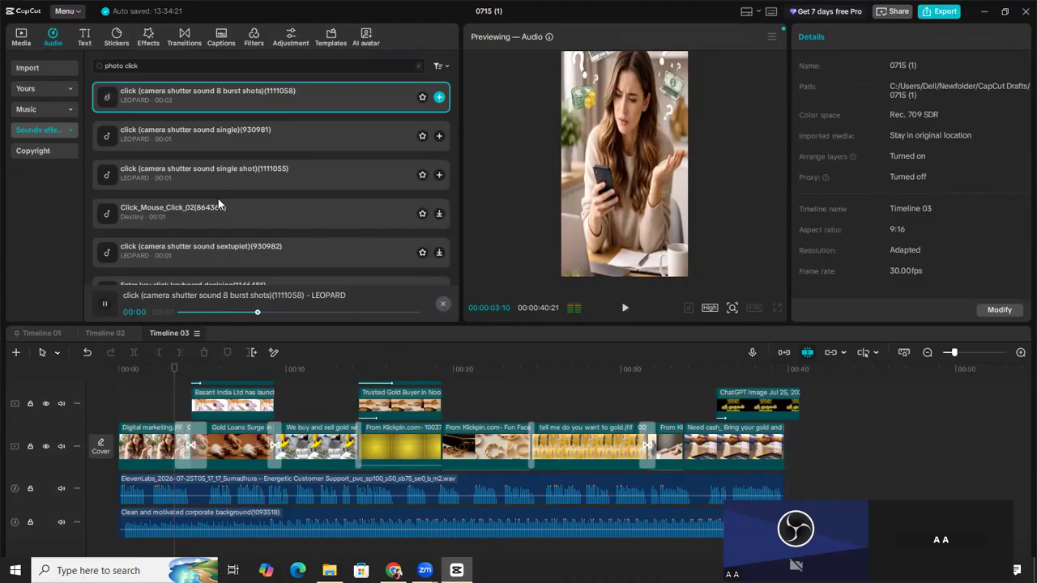
pyautogui.click(103, 304)
pyautogui.click(102, 305)
pyautogui.click(439, 97)
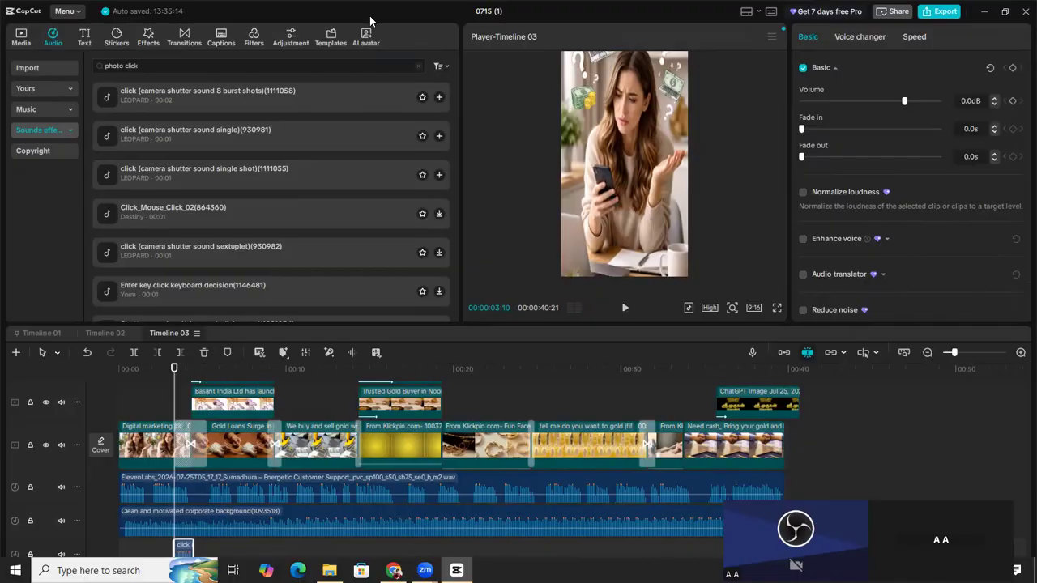
# Search the sound effects for "whoosh" and add "Simple Whoosh sound(1039322)" at 00:00:04:10, where the first logo image appears.
pyautogui.moveTo(183, 374); pyautogui.dragTo(191, 409)
pyautogui.scroll(1, 242, 423)
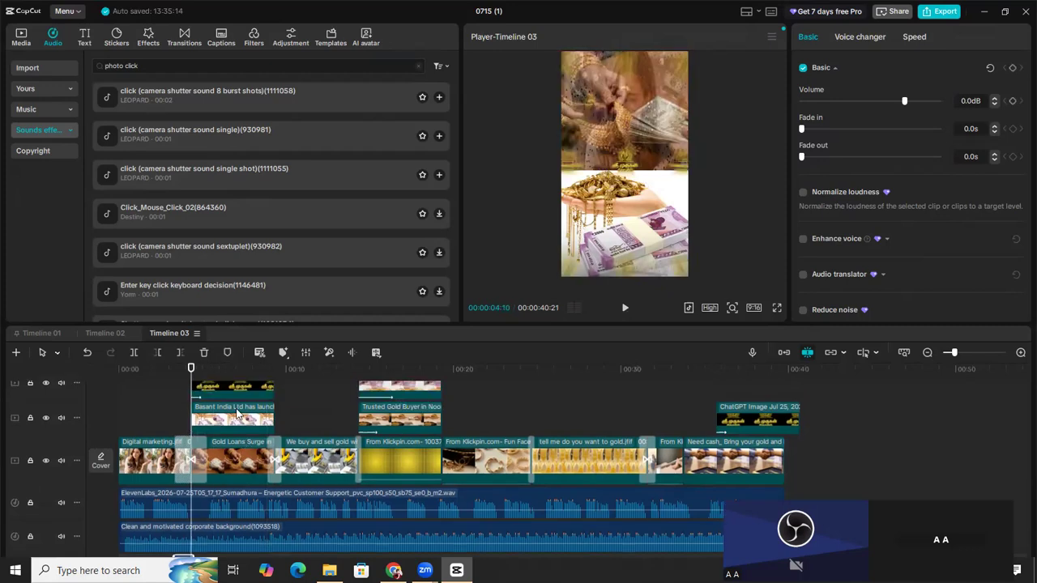
pyautogui.scroll(2, 241, 409)
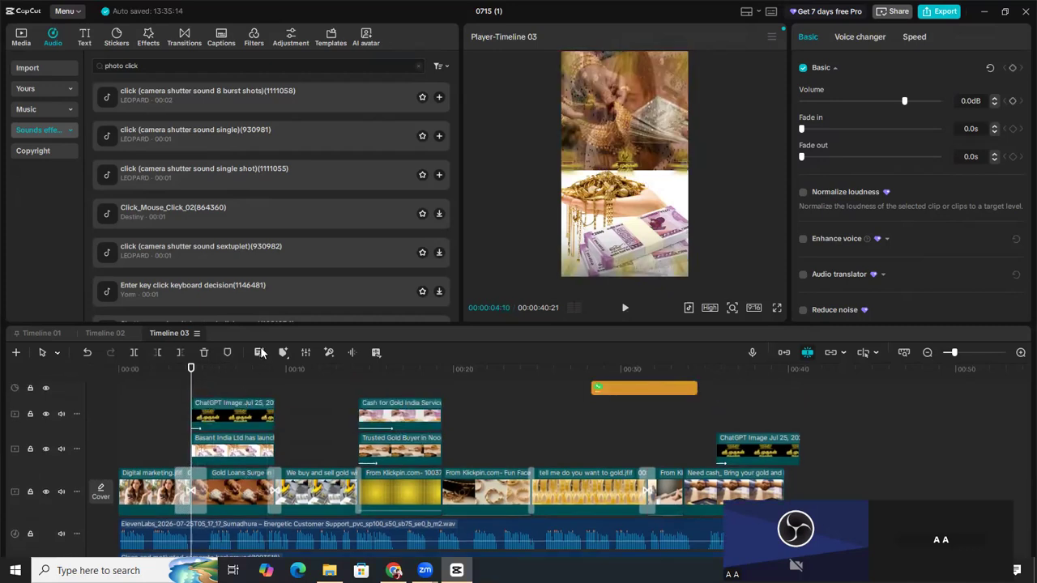
pyautogui.click(168, 66)
pyautogui.press('BackSpace')
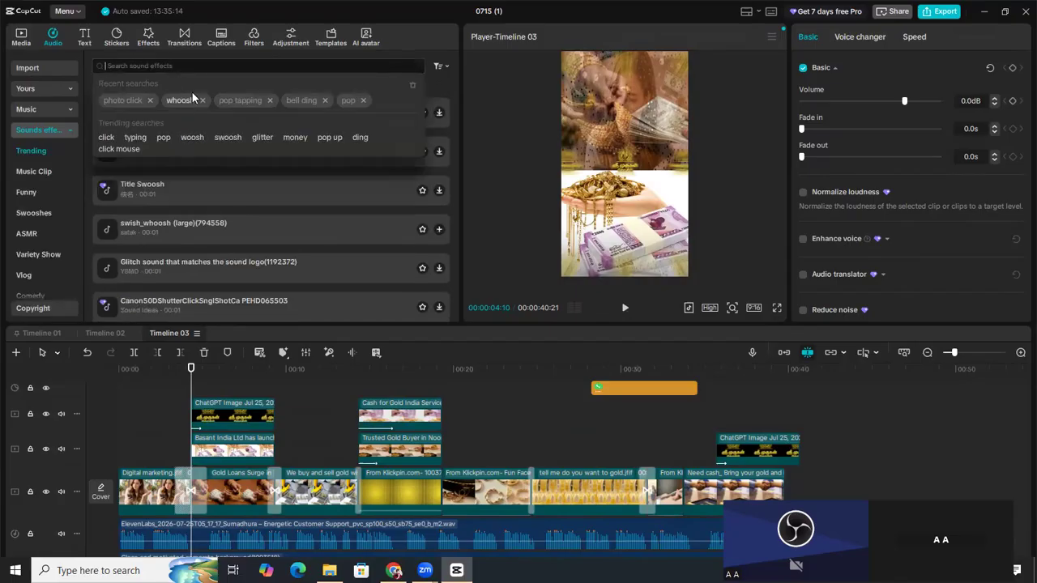
pyautogui.click(180, 100)
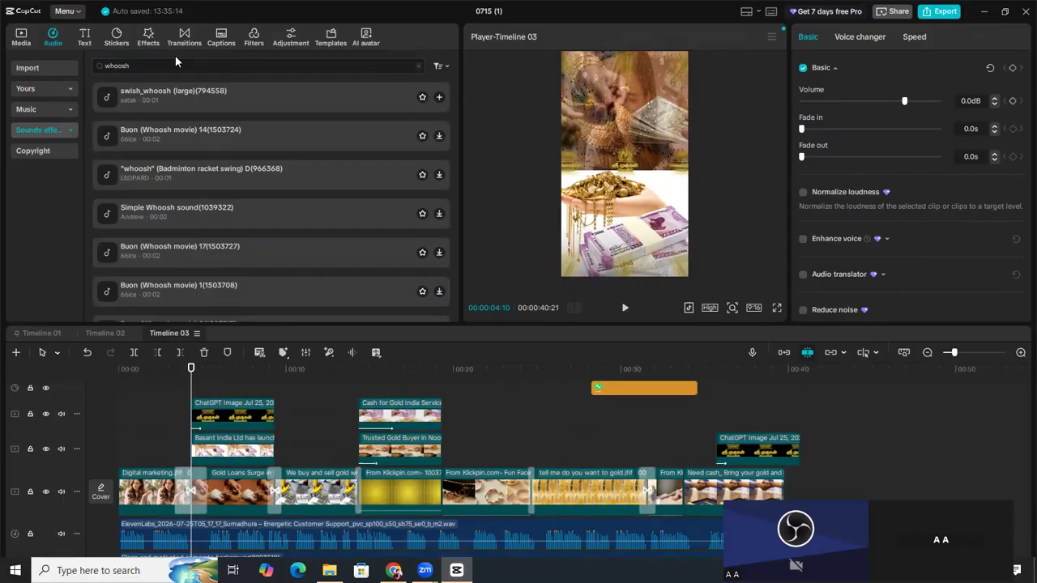
pyautogui.click(108, 215)
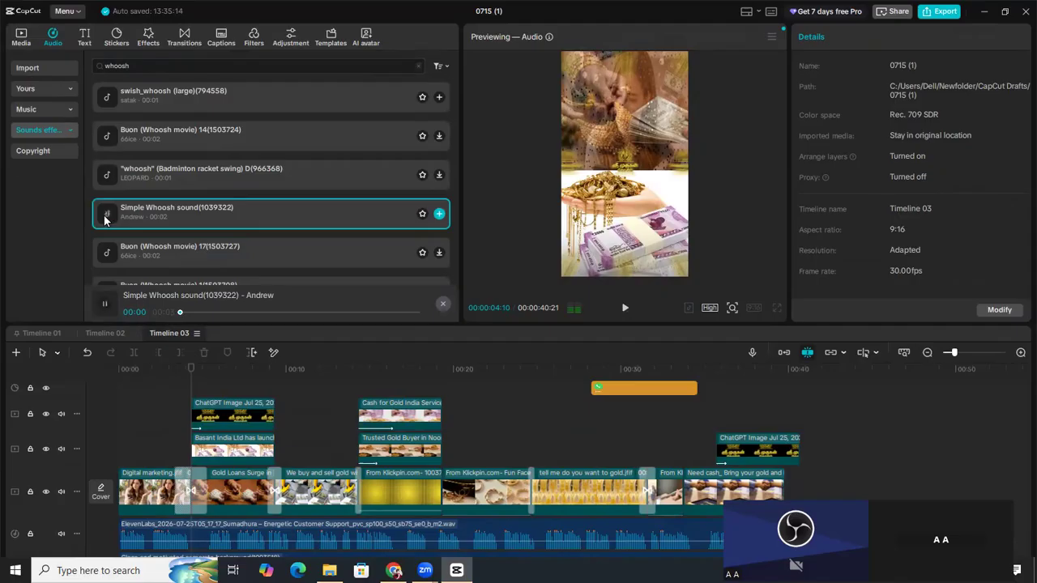
pyautogui.click(439, 214)
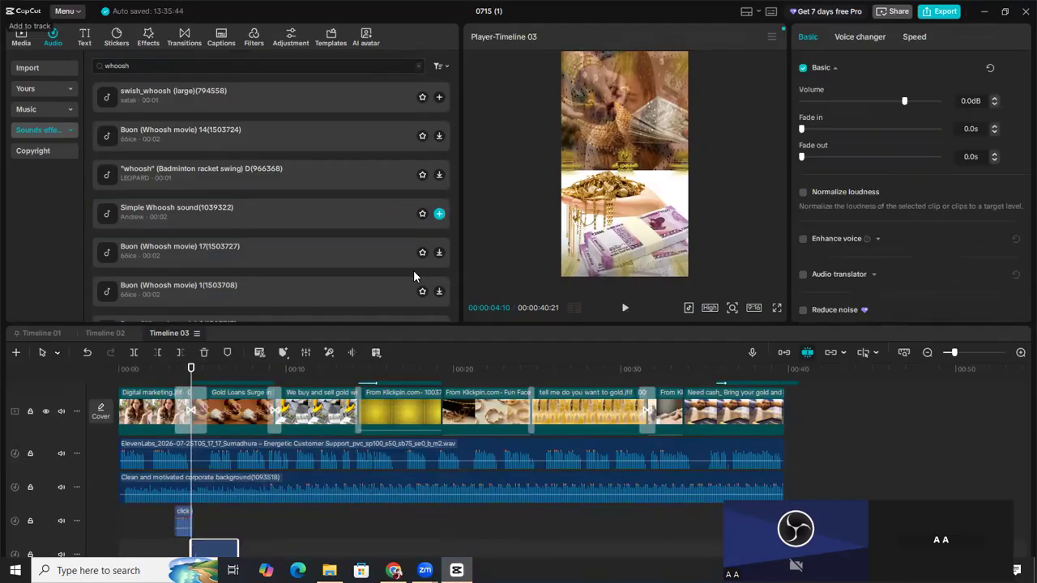
# Search the sound effects for "pop" and add "pop! (tapping the mouth with a hand)(912415)" at 00:00:08:26, on the second transition.
pyautogui.click(185, 370)
pyautogui.moveTo(236, 370); pyautogui.dragTo(267, 370)
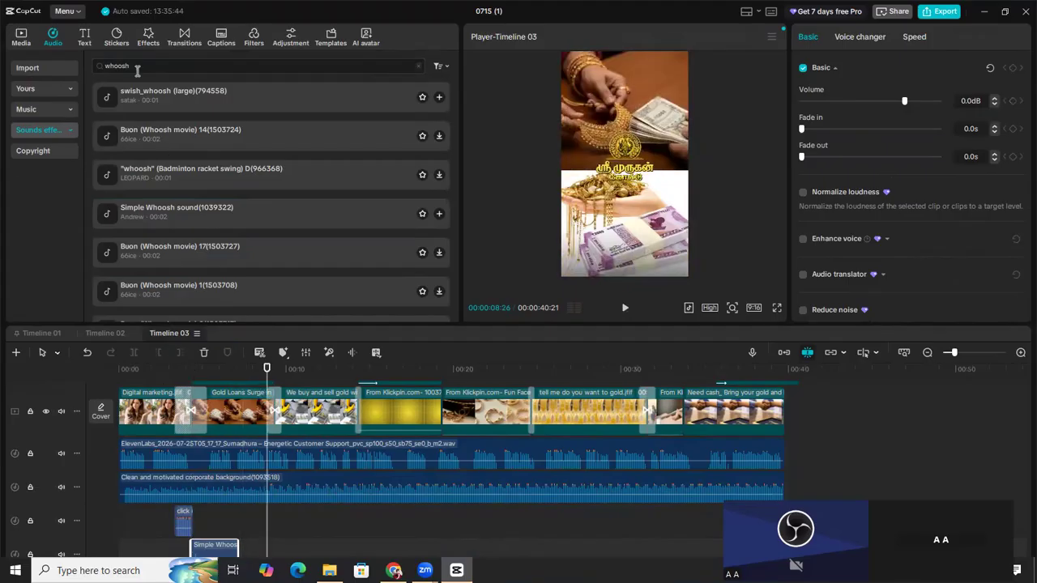
pyautogui.click(87, 71)
pyautogui.click(116, 86)
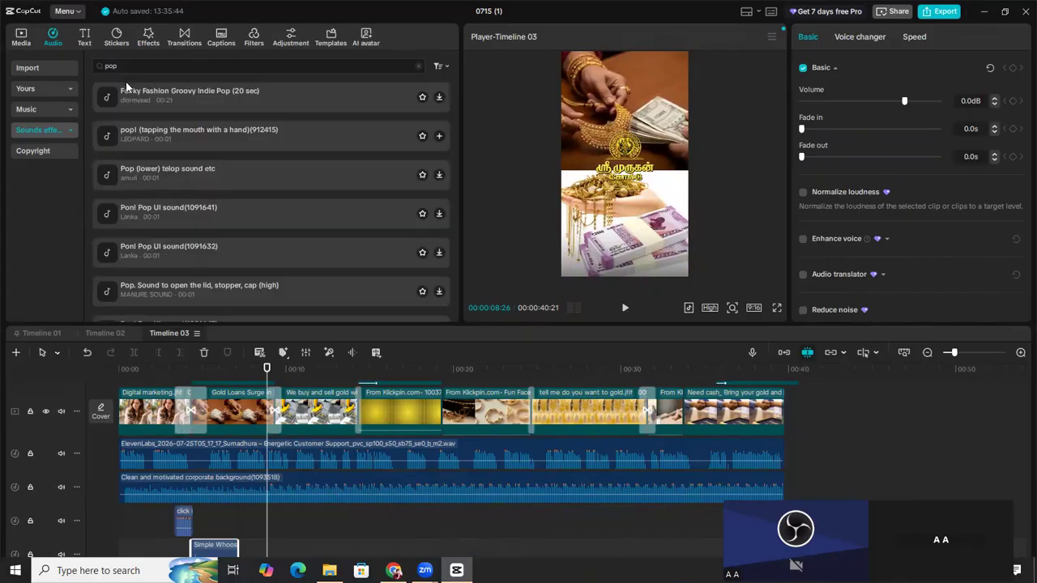
pyautogui.click(376, 134)
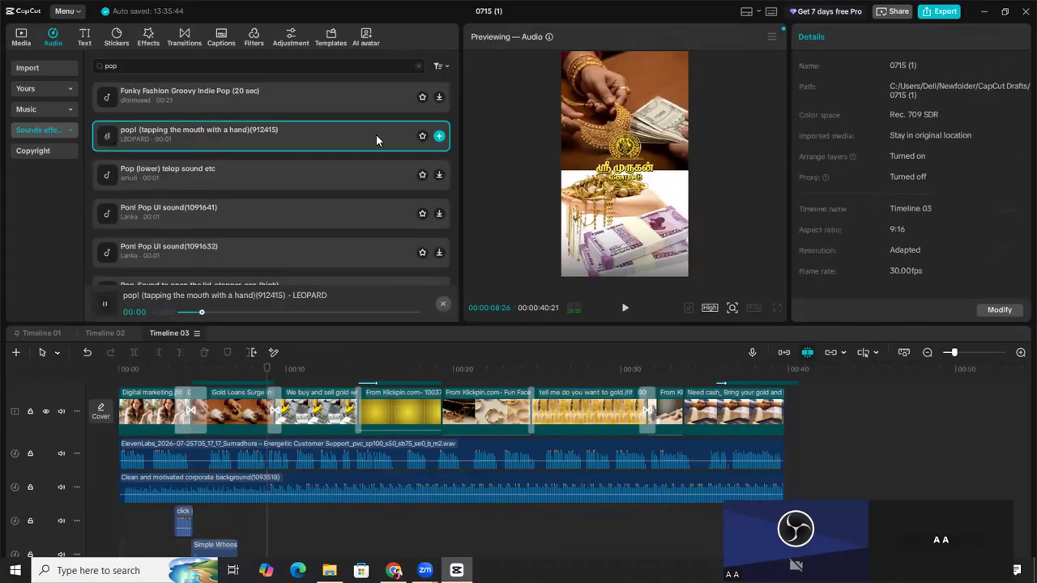
pyautogui.click(440, 137)
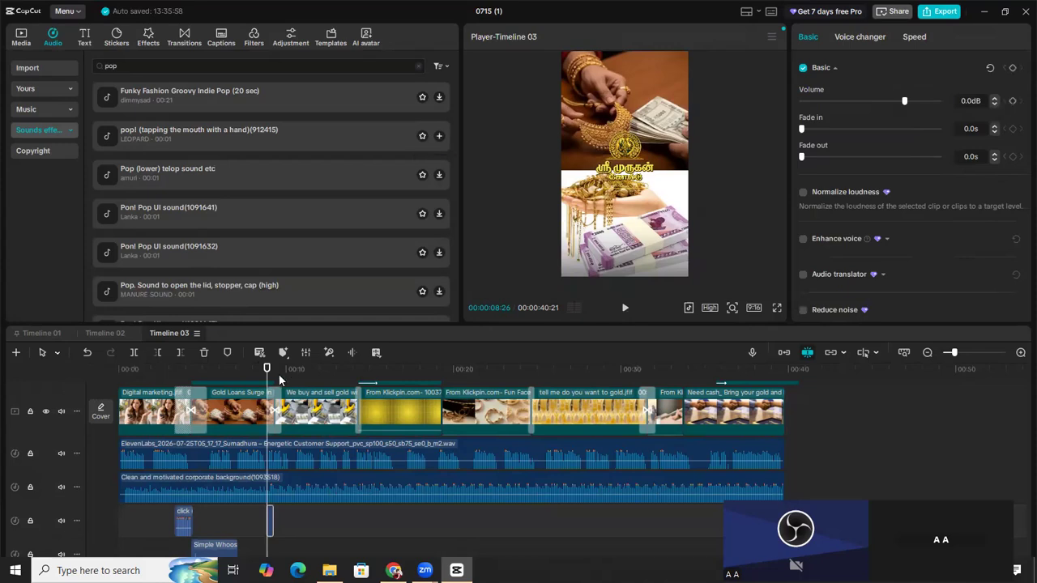
# Search the sound effects for "photo click" and add "click (camera shutter sound single shot)(1111055)" at 00:00:14:03, on the third transition.
pyautogui.moveTo(319, 380); pyautogui.dragTo(355, 381)
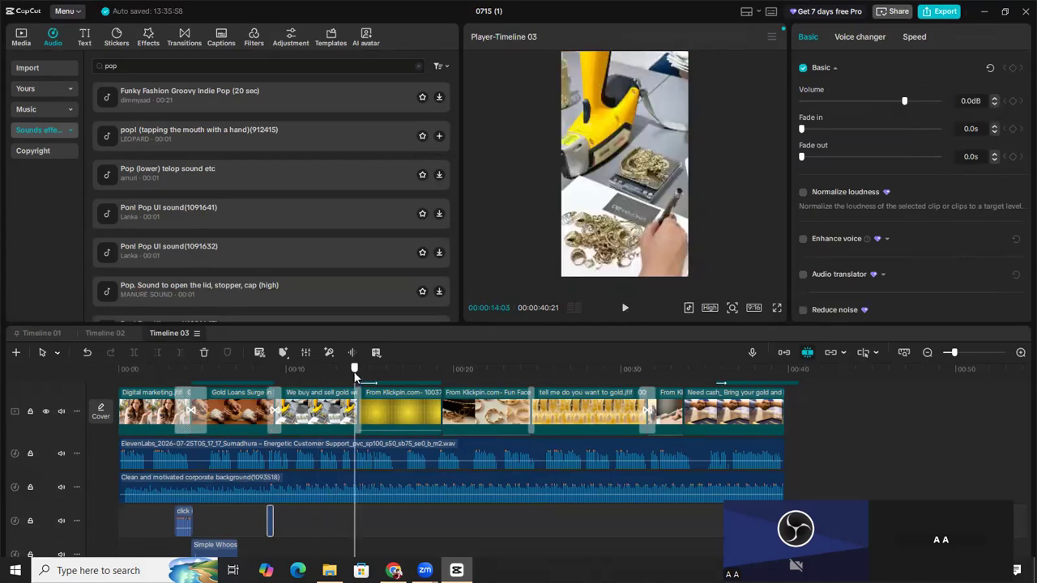
pyautogui.click(103, 181)
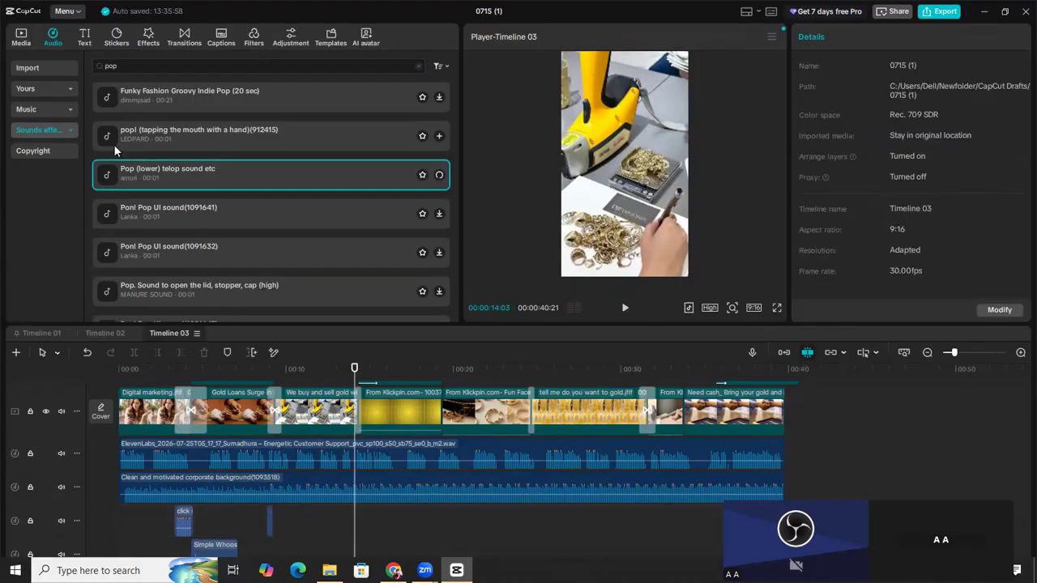
pyautogui.click(138, 68)
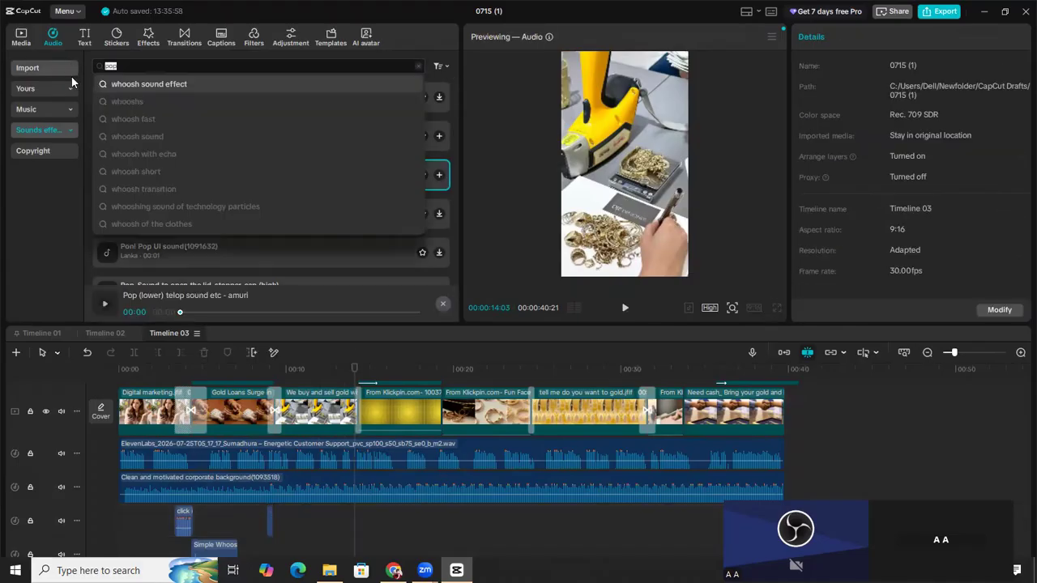
pyautogui.press('BackSpace')
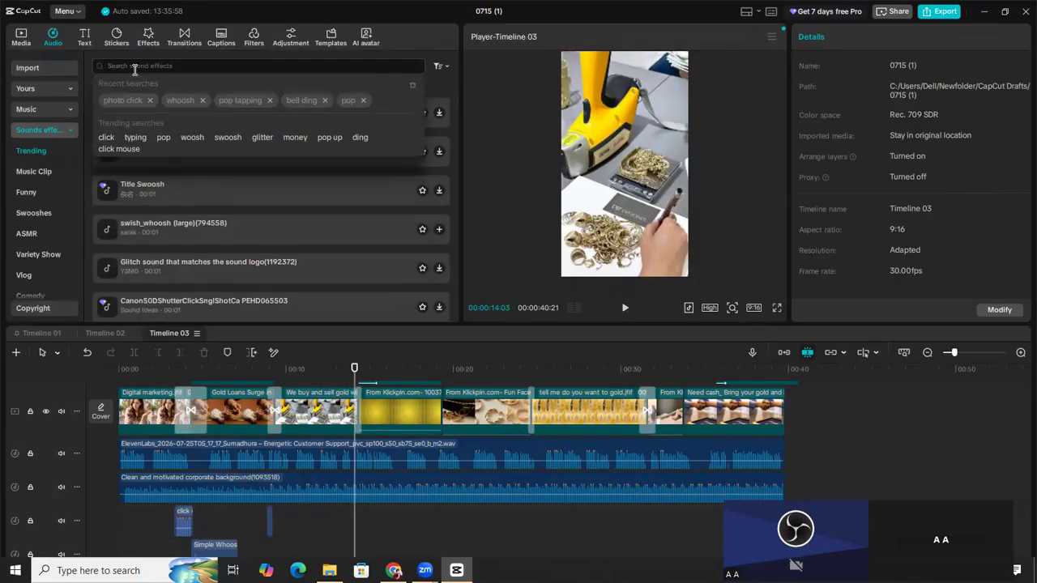
pyautogui.click(117, 97)
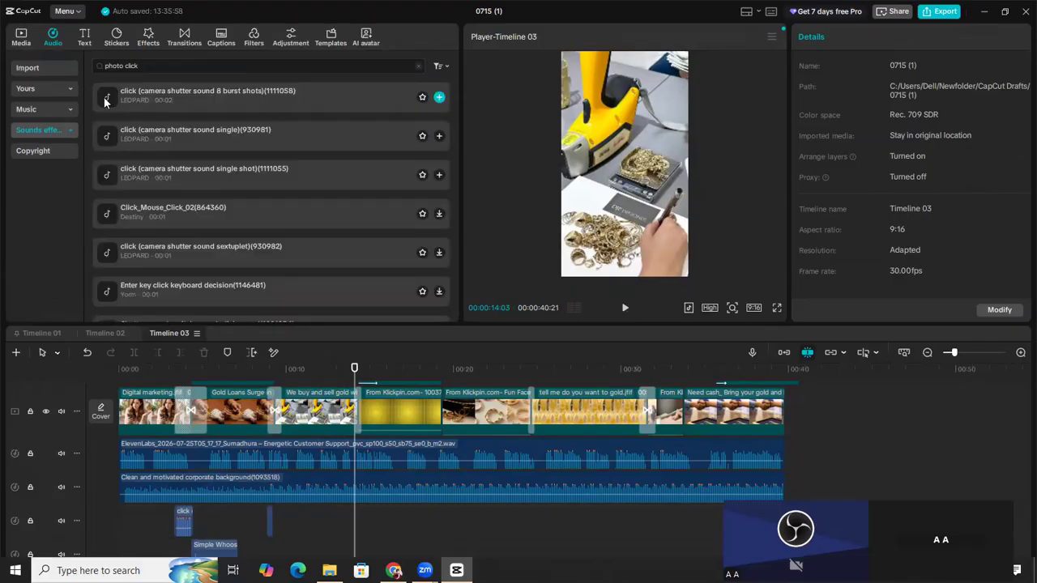
pyautogui.click(106, 99)
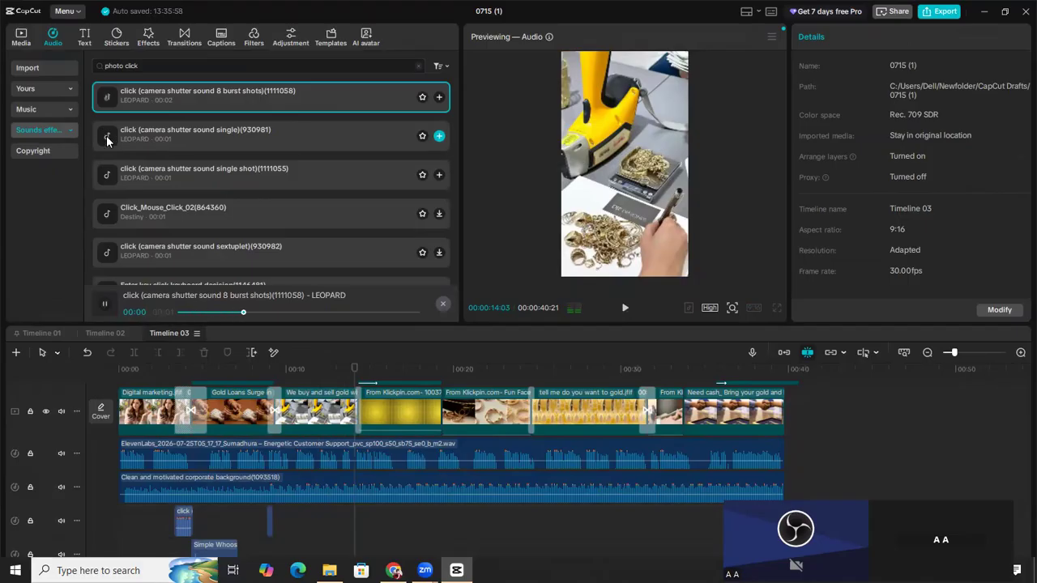
pyautogui.click(106, 137)
pyautogui.click(107, 178)
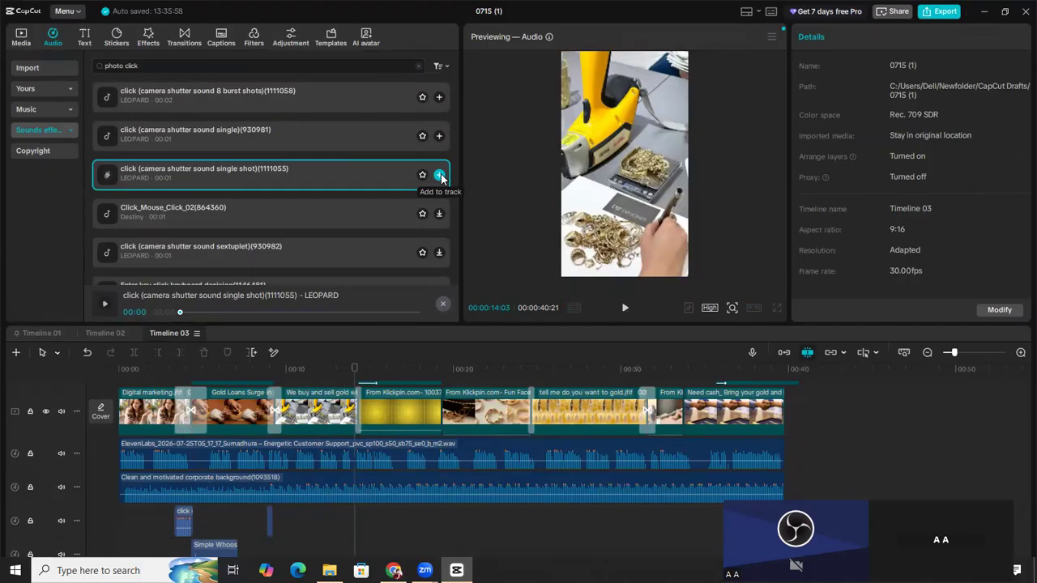
pyautogui.click(440, 176)
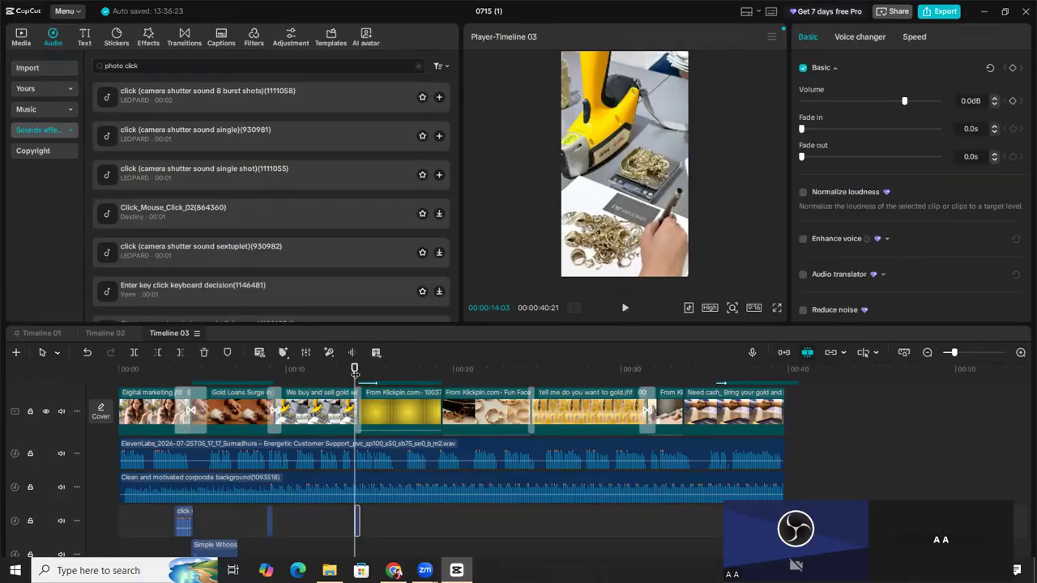
# Add the same single-shot camera shutter sound at 00:00:24:20, on the transition before the "tell me do you want to gold" clip.
pyautogui.click(413, 369)
pyautogui.click(532, 373)
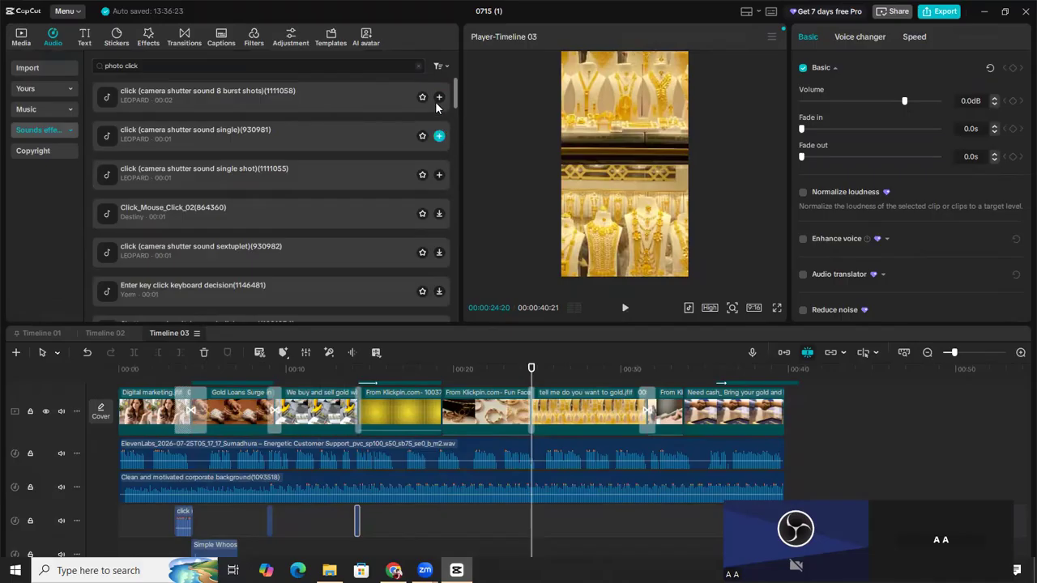
pyautogui.click(439, 176)
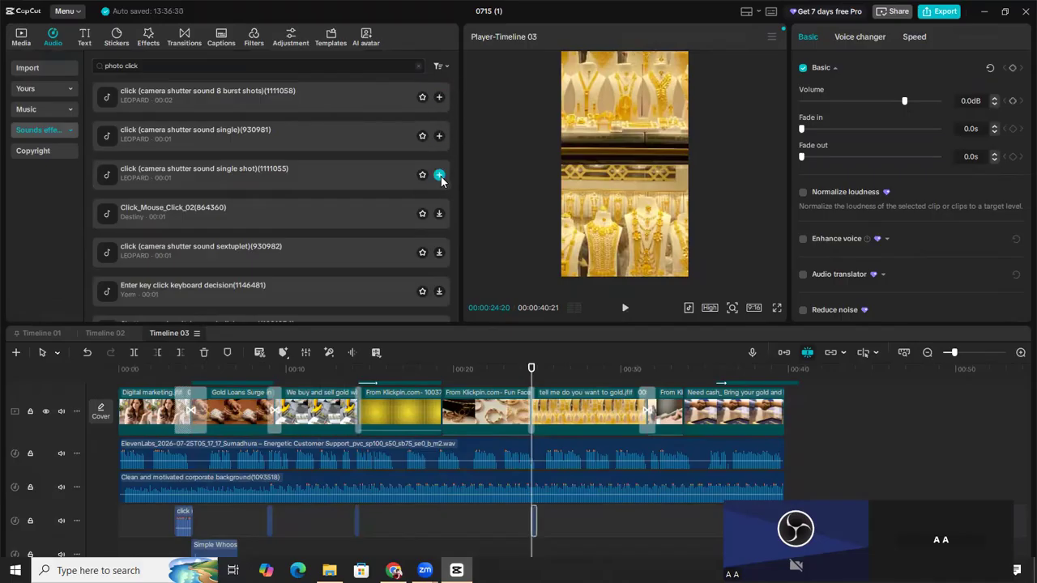
# Move the playhead to 00:00:31:11, on the transition after the "tell me do you want to gold" clip, and search the sound effects for "whoosh".
pyautogui.click(542, 369)
pyautogui.moveTo(617, 372); pyautogui.dragTo(644, 408)
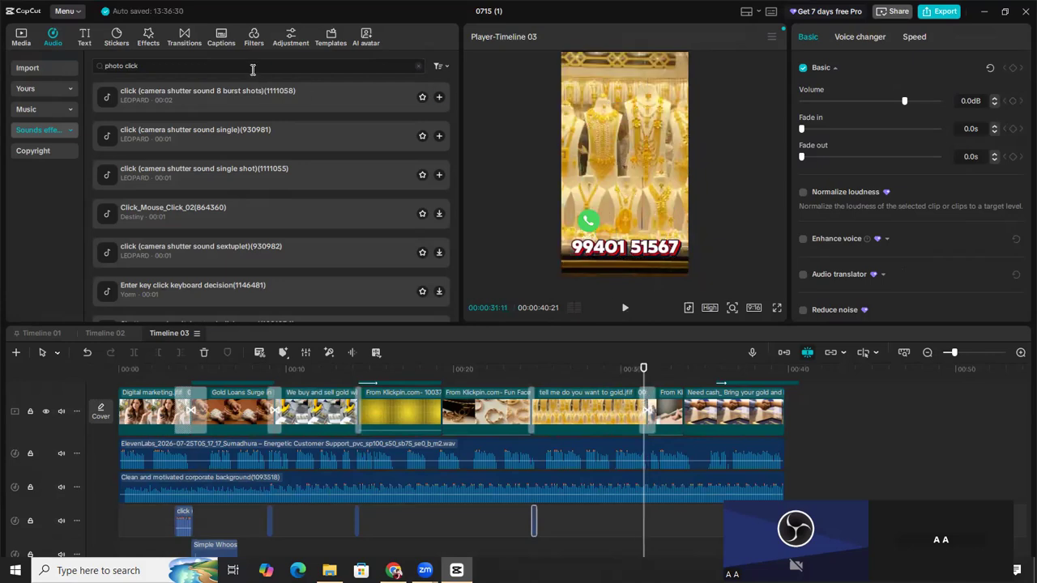
pyautogui.click(247, 69)
pyautogui.press('BackSpace')
pyautogui.press('BackSpace')
pyautogui.press('BackSpace')
pyautogui.press('BackSpace')
pyautogui.press('BackSpace')
pyautogui.press('BackSpace')
pyautogui.press('BackSpace')
pyautogui.press('BackSpace')
pyautogui.press('BackSpace')
pyautogui.press('BackSpace')
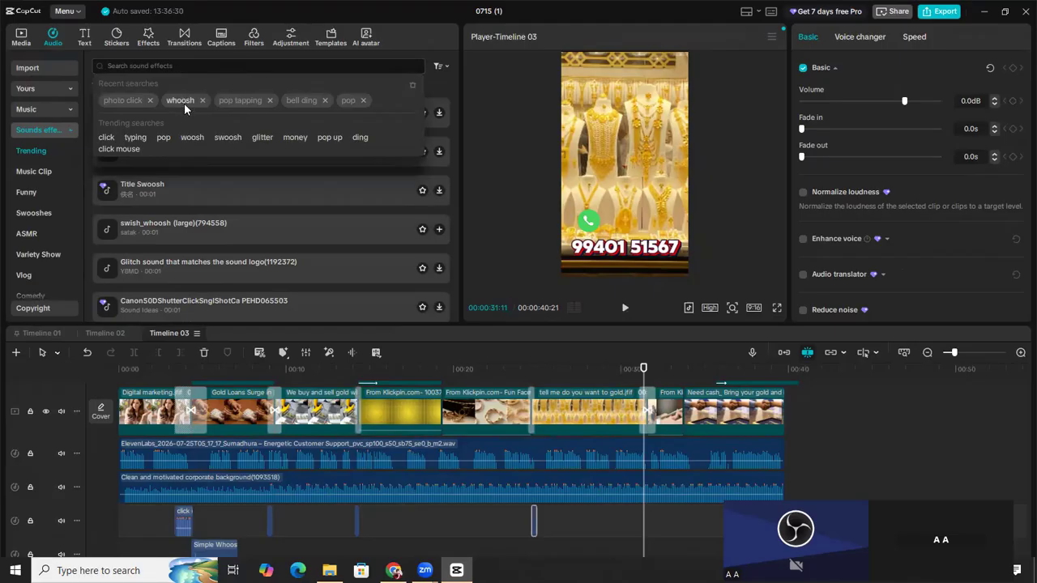
pyautogui.click(184, 100)
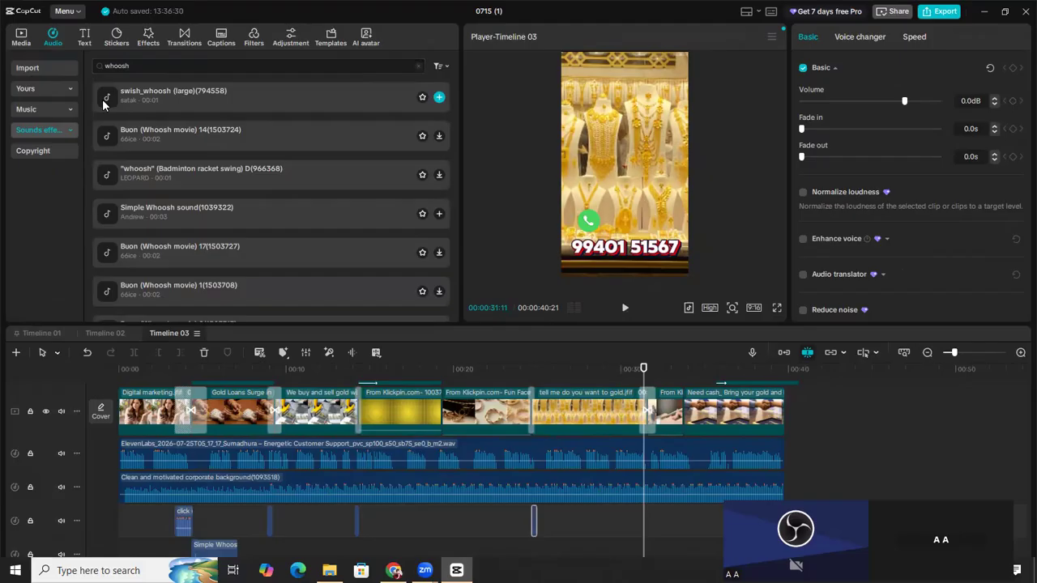
# Audition the whoosh sounds and add "whoosh" (Badminton racket swing) D(966368) at 00:00:31:11.
pyautogui.click(103, 102)
pyautogui.click(106, 138)
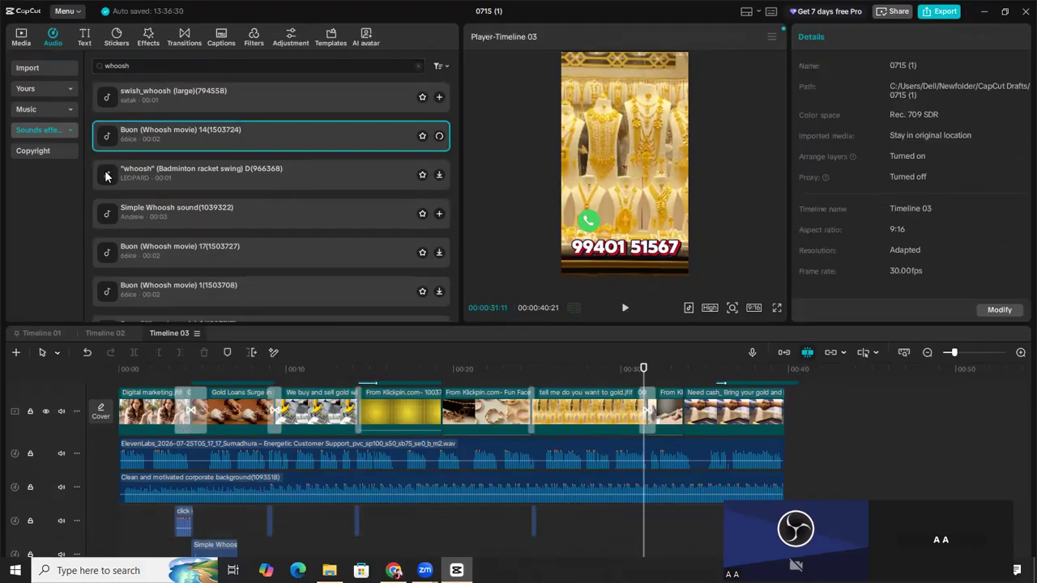
pyautogui.click(106, 183)
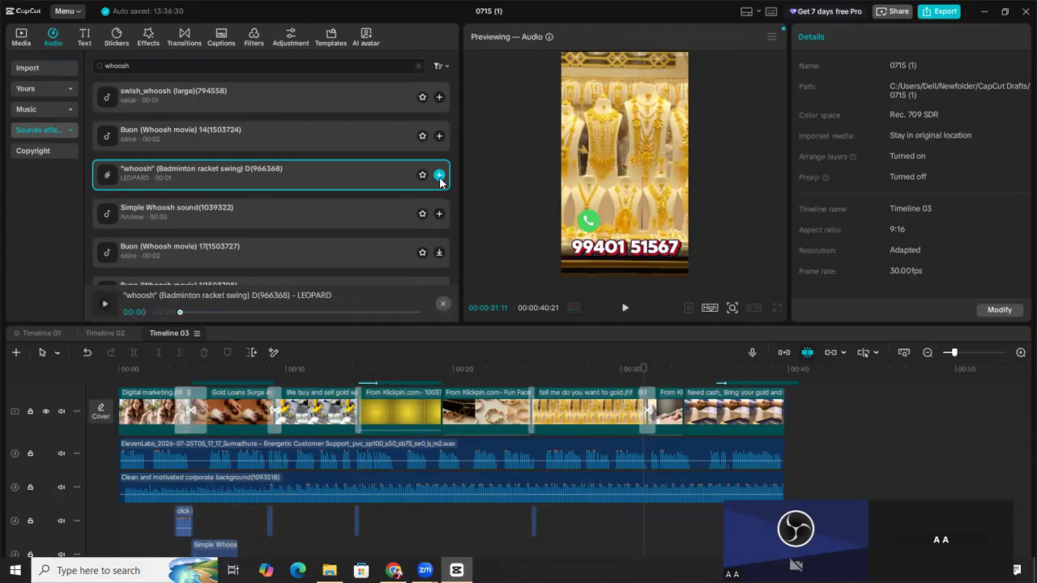
pyautogui.click(440, 176)
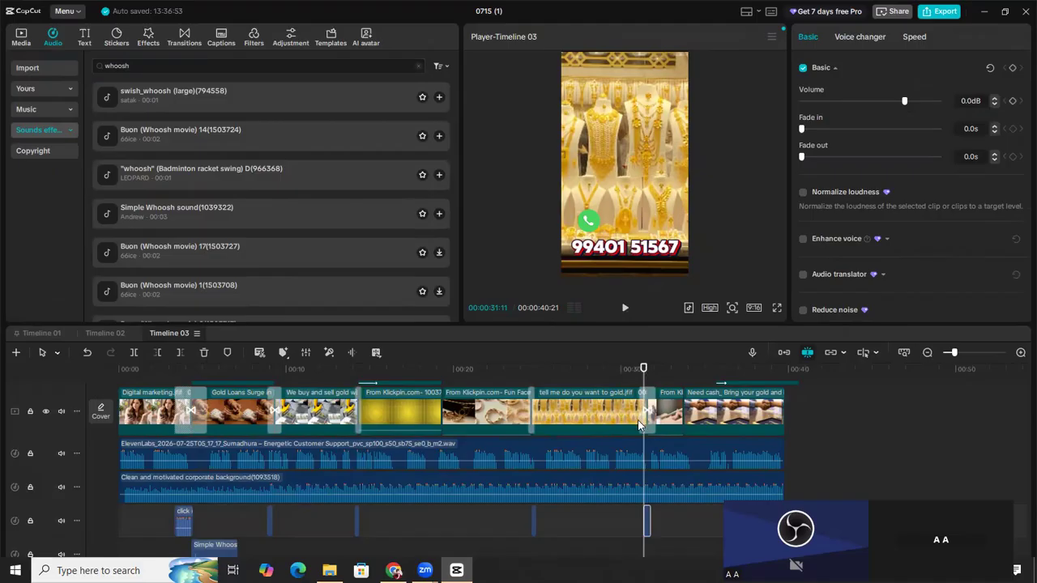
# Trim the end of the last logo image to 00:00:39:24, in line with the end of the main video track.
pyautogui.scroll(2, 642, 421)
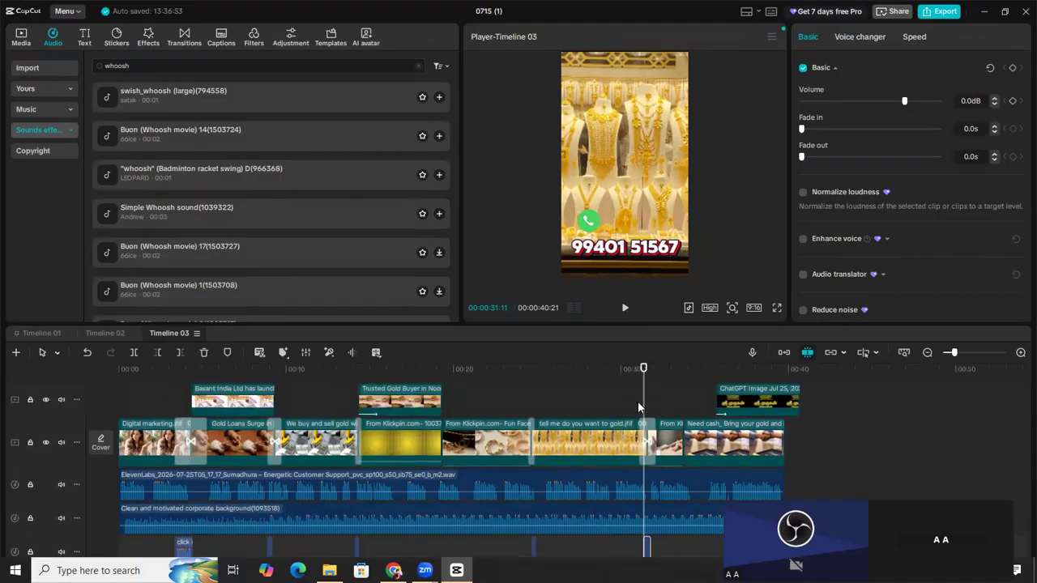
pyautogui.click(792, 402)
pyautogui.moveTo(792, 402); pyautogui.dragTo(785, 402)
# Add the "whoosh" (Badminton racket swing) D(966368) sound at 00:00:35:21, where the last logo image begins.
pyautogui.moveTo(692, 404); pyautogui.dragTo(716, 379)
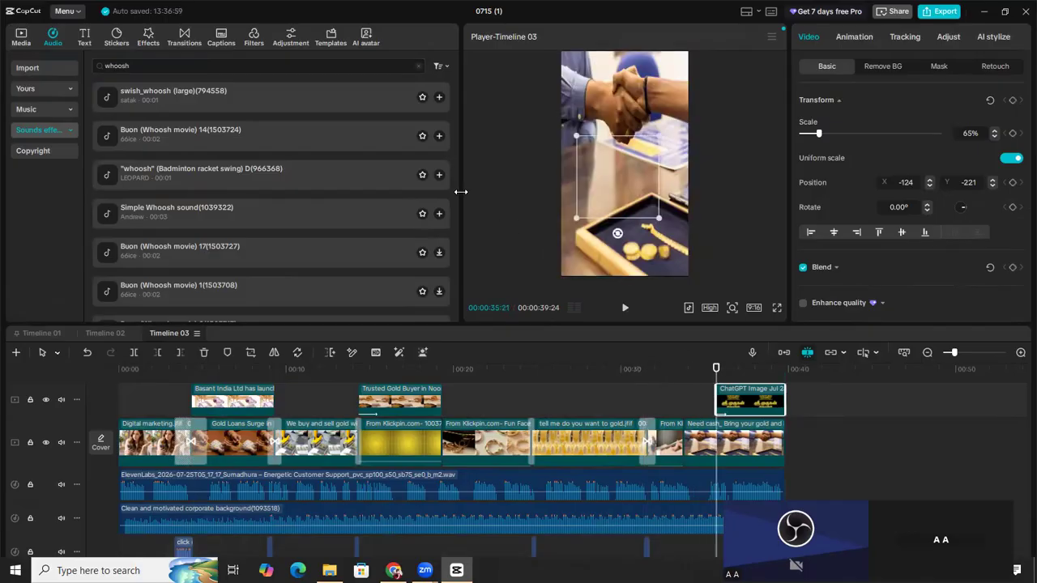
pyautogui.click(440, 176)
pyautogui.scroll(-2, 600, 446)
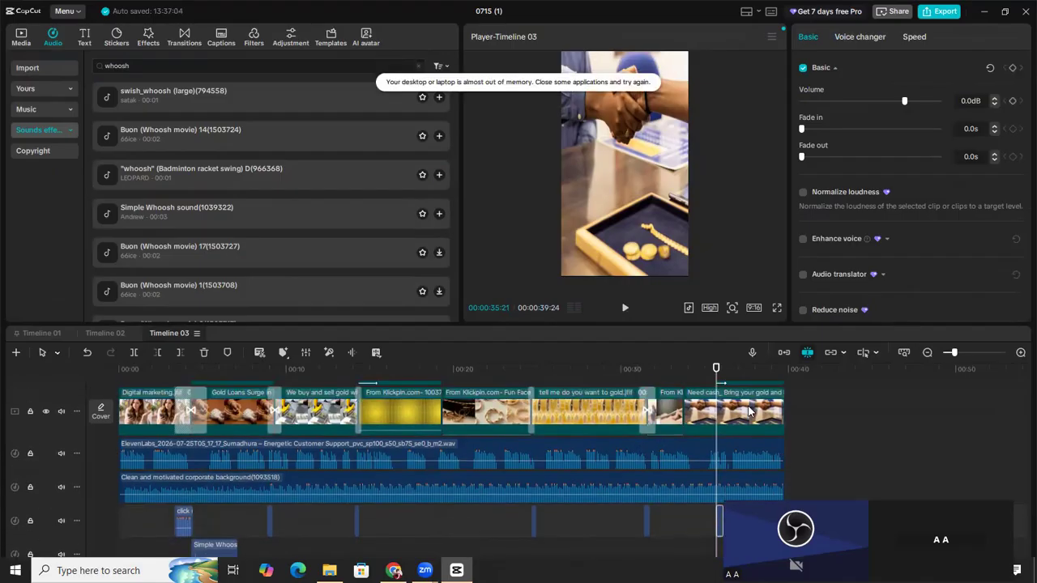
# Move the playhead to 00:00:28:07, where the contact number text begins, and search the sound effects for "bell ding".
pyautogui.scroll(2, 648, 438)
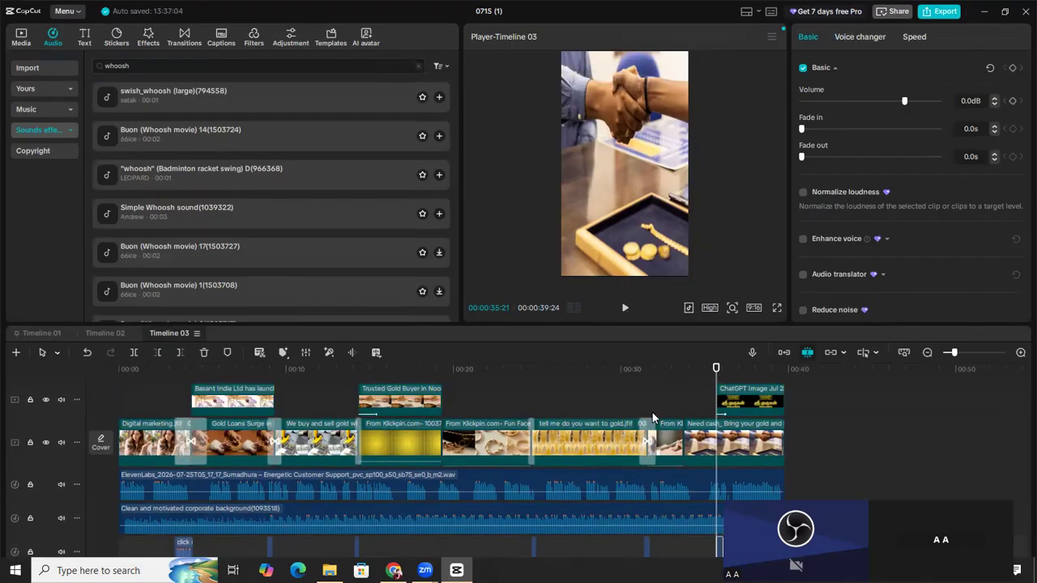
pyautogui.scroll(6, 653, 412)
pyautogui.moveTo(616, 370); pyautogui.dragTo(590, 369)
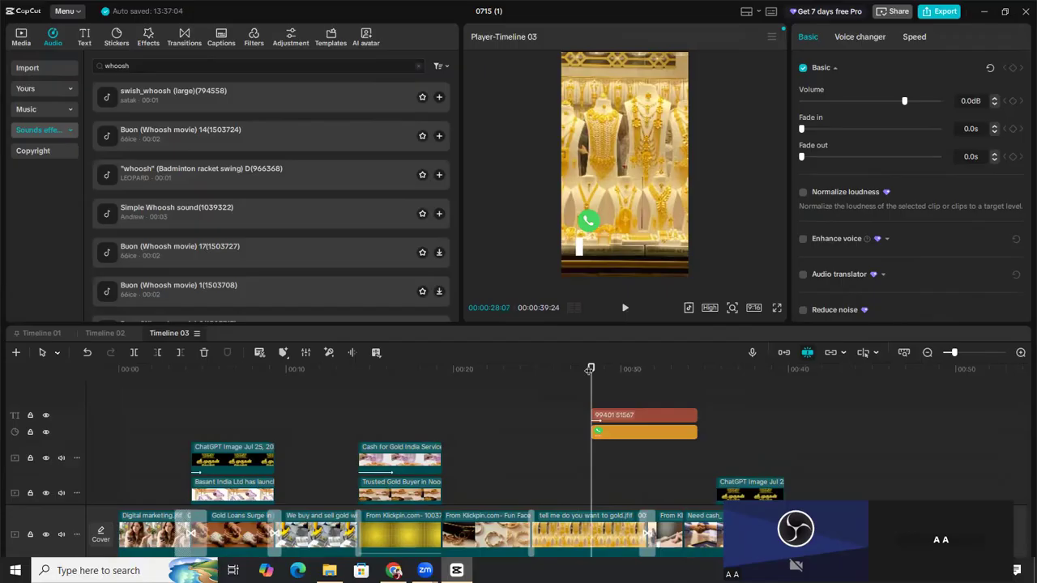
pyautogui.click(159, 65)
pyautogui.press('BackSpace')
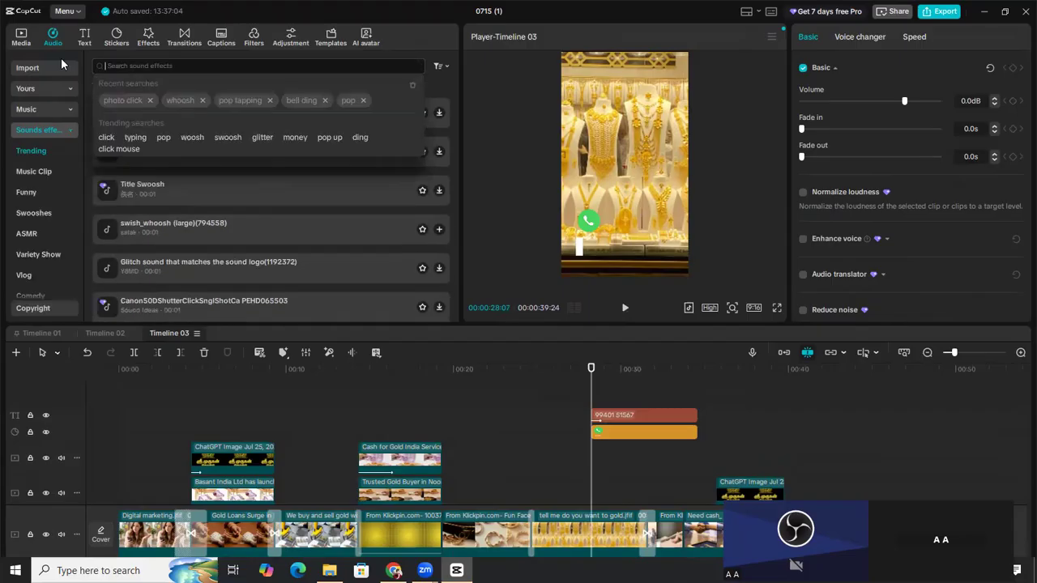
pyautogui.write('bell')
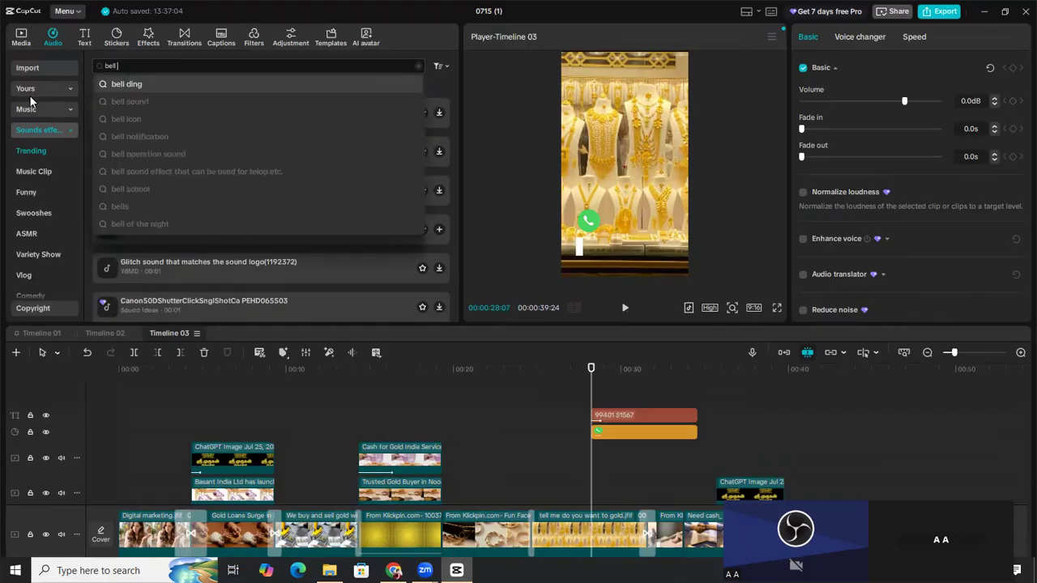
pyautogui.click(122, 84)
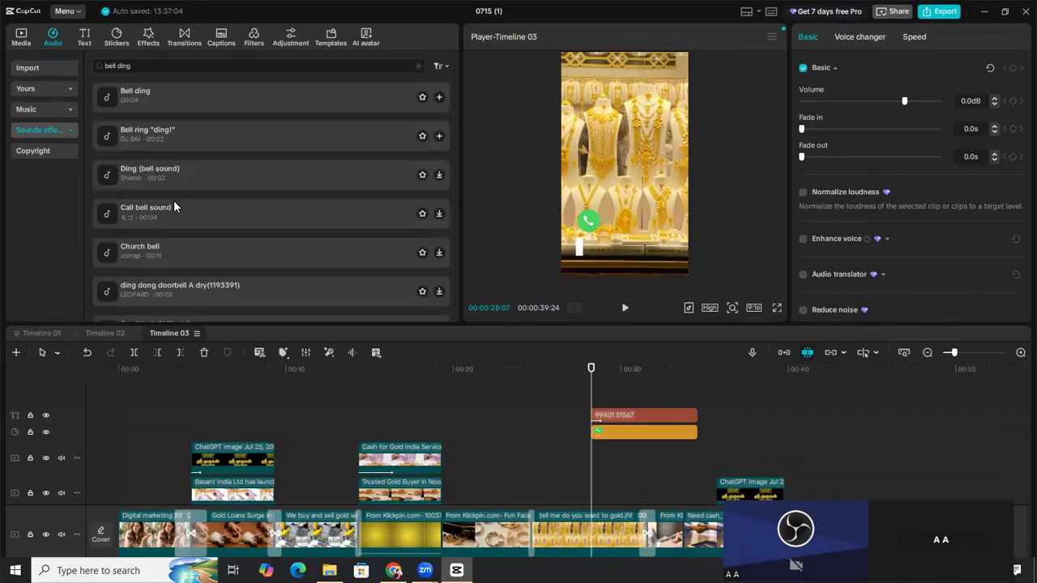
# Audition the Bell ding sound and add it at 00:00:28:07, under the start of the contact number.
pyautogui.click(107, 97)
pyautogui.press('space')
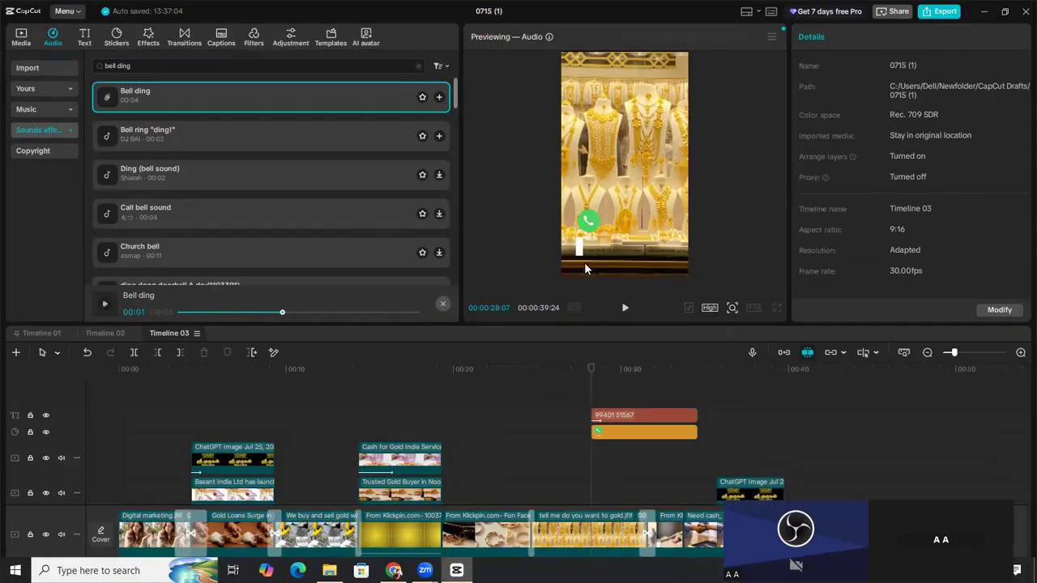
pyautogui.click(439, 97)
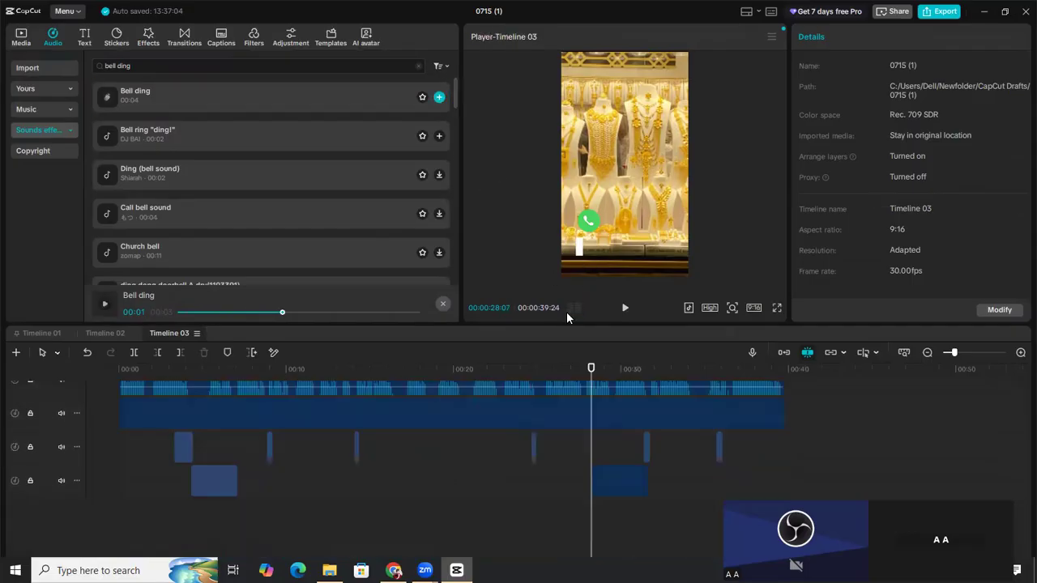
pyautogui.click(651, 486)
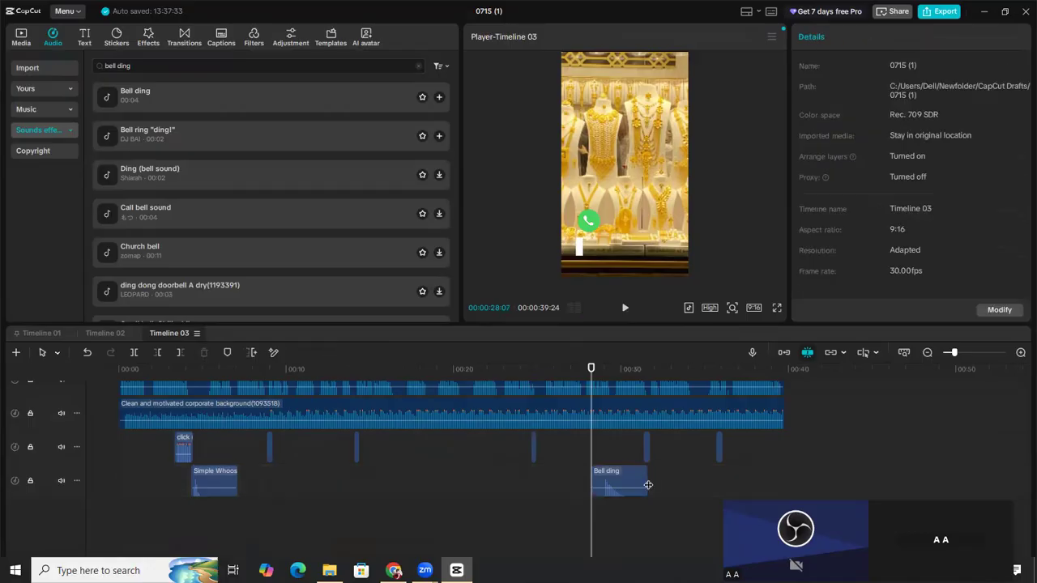
# Delete the Simple Whoosh sound clip beneath the first logo image.
pyautogui.click(203, 484)
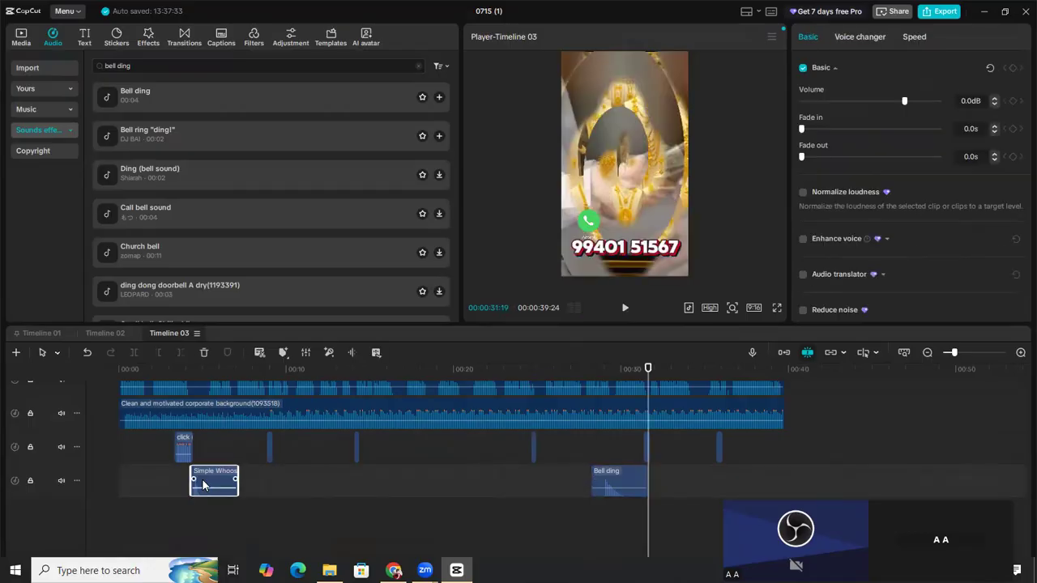
pyautogui.press('Delete')
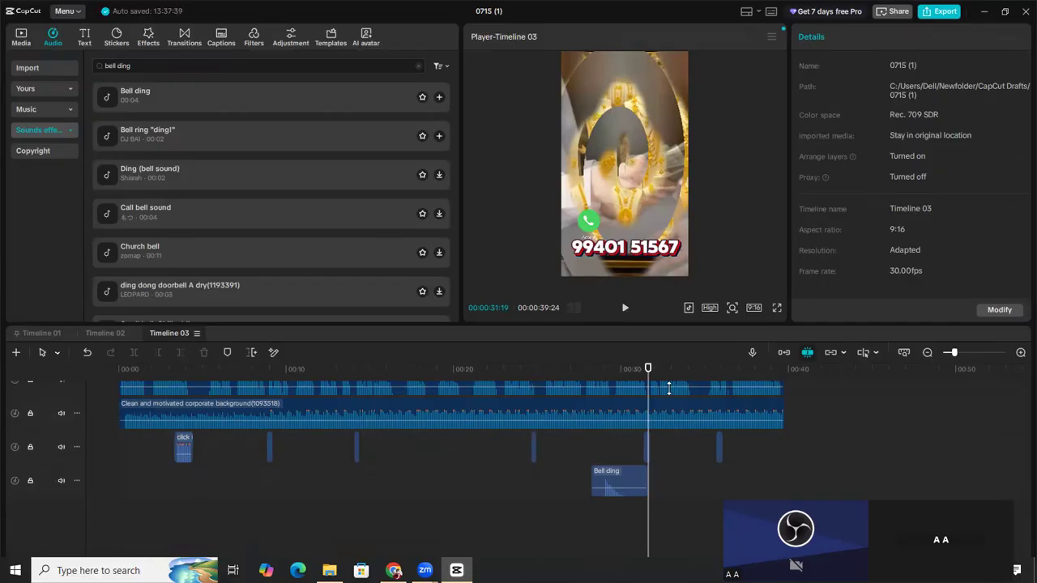
pyautogui.click(218, 435)
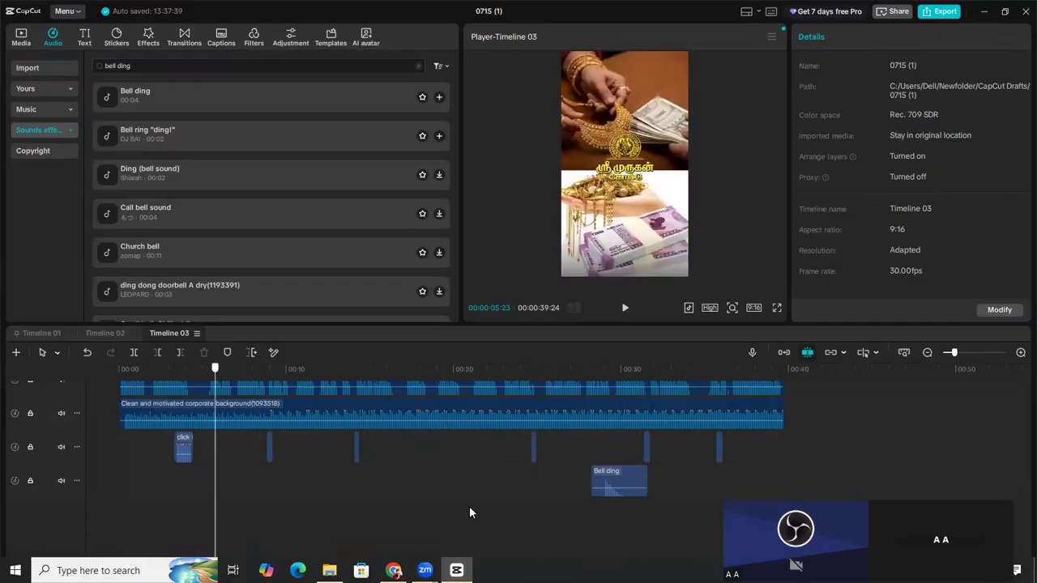
# Try to add the Photo Globe transition at the cut after the yellow-background clip, and download the Dissolve transition.
pyautogui.scroll(3, 470, 507)
pyautogui.click(440, 413)
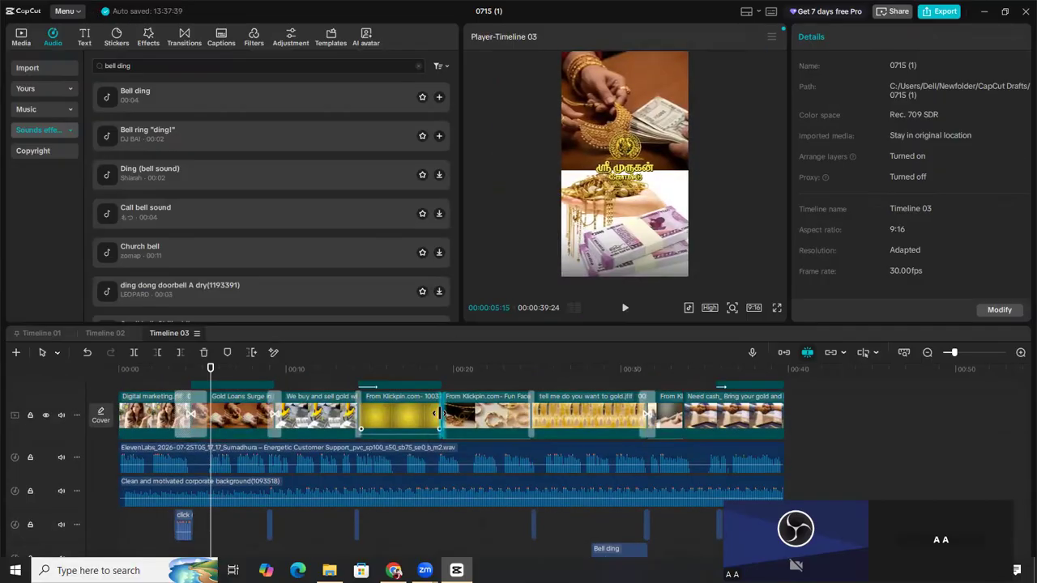
pyautogui.click(183, 38)
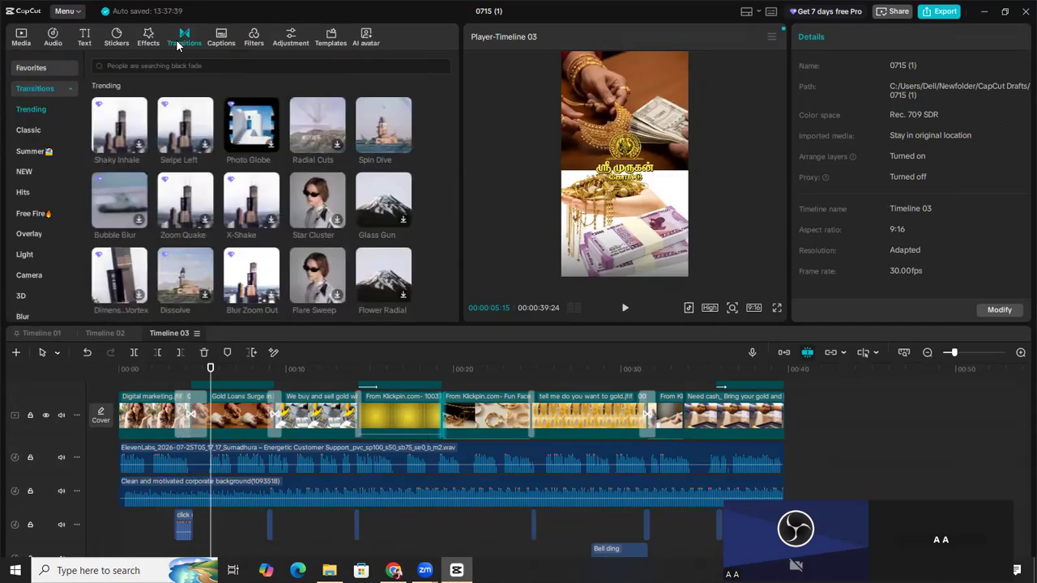
pyautogui.click(272, 146)
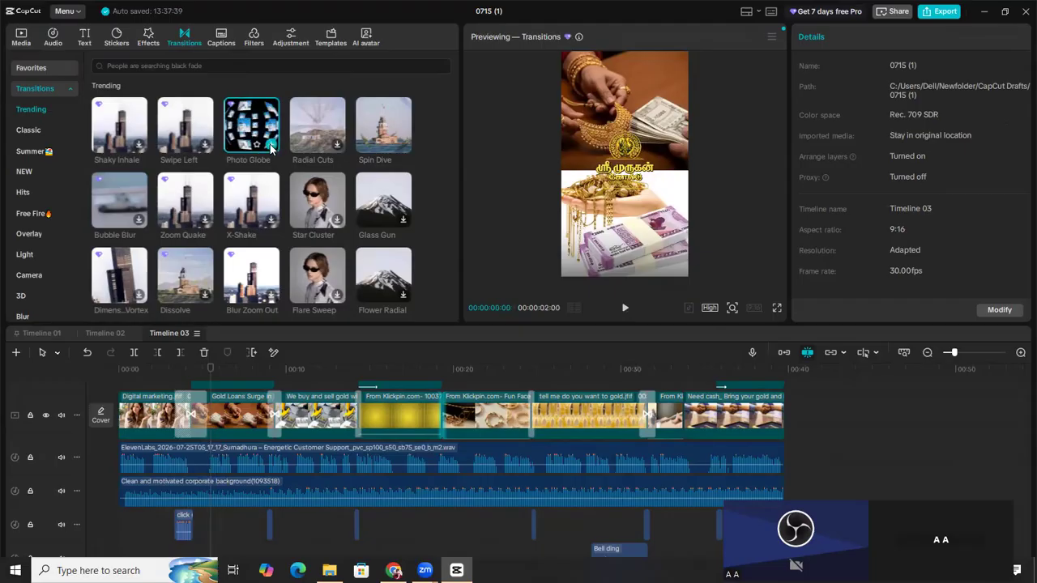
pyautogui.click(270, 144)
pyautogui.click(585, 334)
pyautogui.click(438, 416)
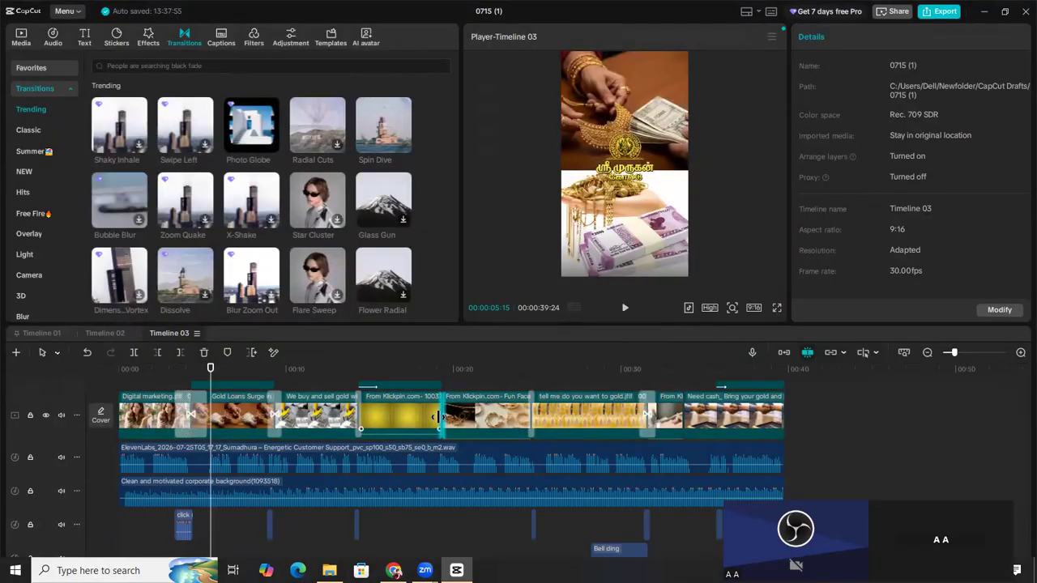
pyautogui.click(447, 417)
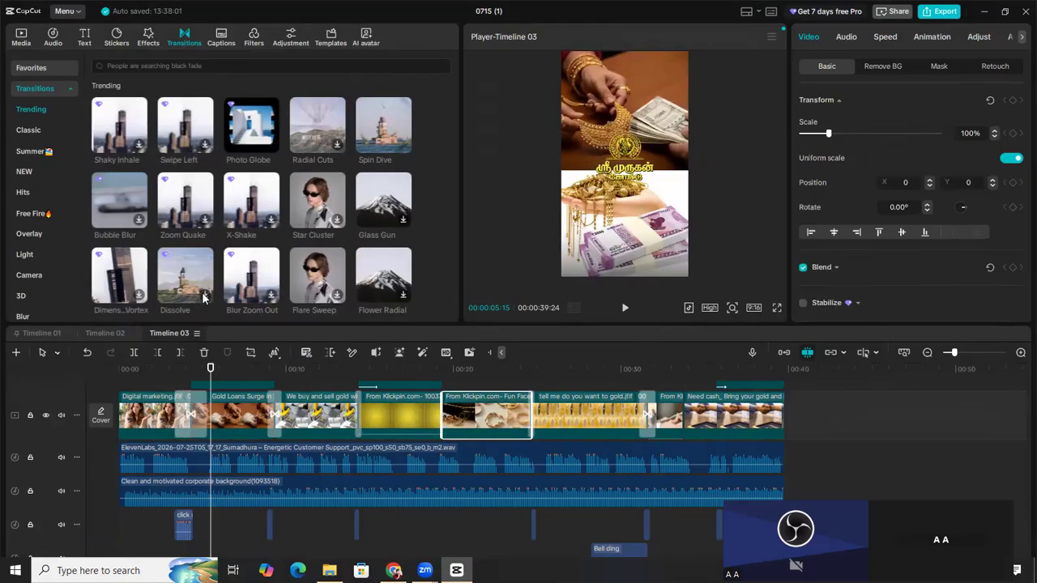
pyautogui.click(204, 298)
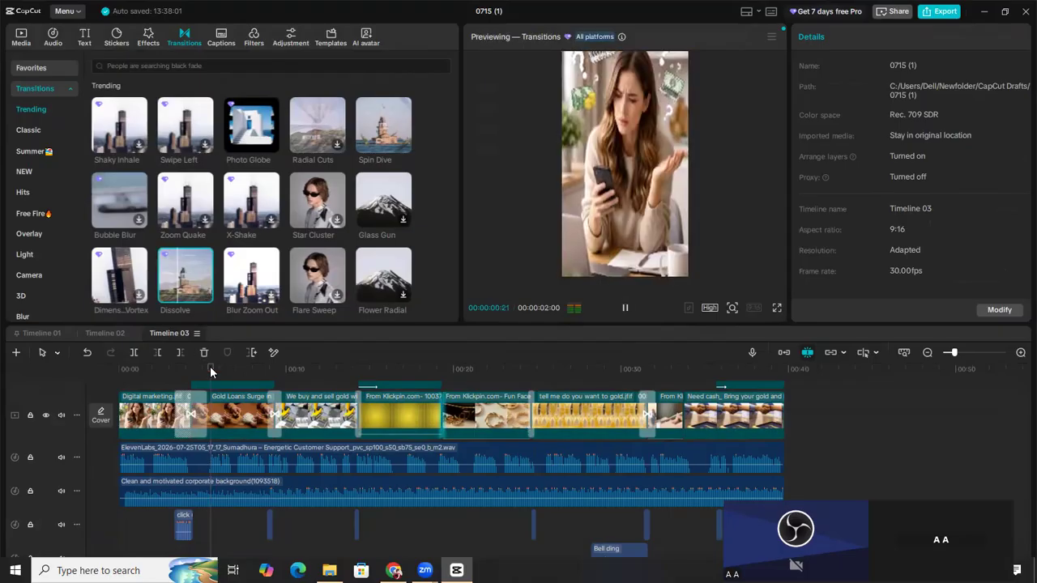
# Shorten the transition between the first two main-track clips to 0.7 s.
pyautogui.click(200, 414)
pyautogui.moveTo(204, 415); pyautogui.dragTo(193, 415)
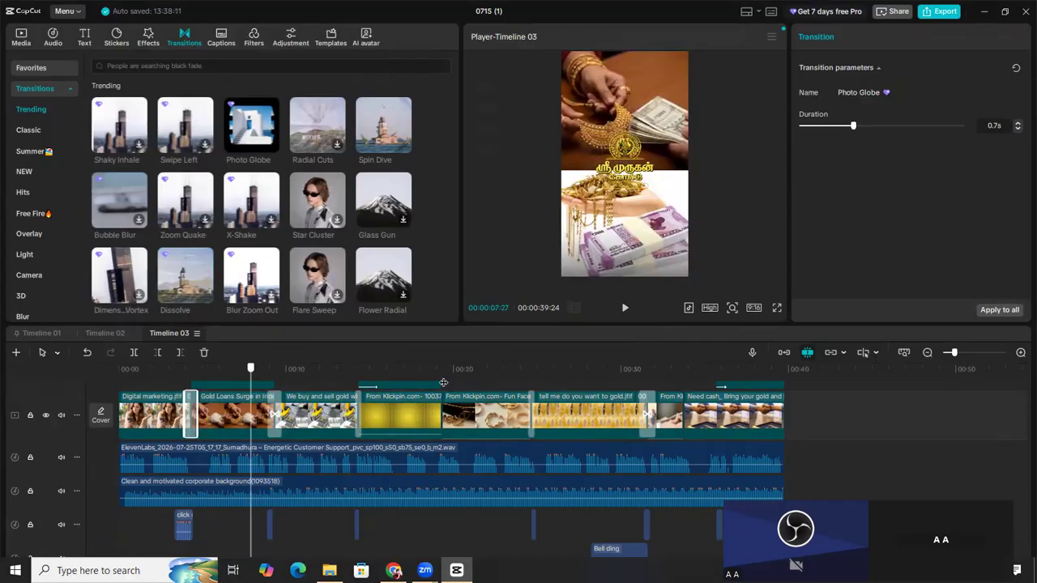
# Add the Dissolve transition at 00:00:19:10, on the cut after the yellow-background clip.
pyautogui.click(536, 397)
pyautogui.click(442, 408)
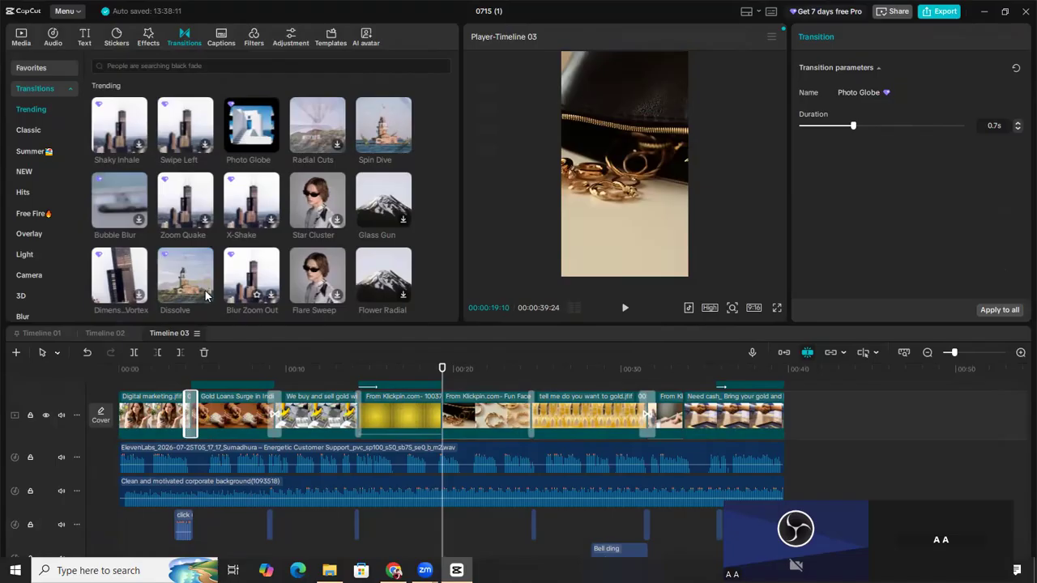
pyautogui.click(205, 295)
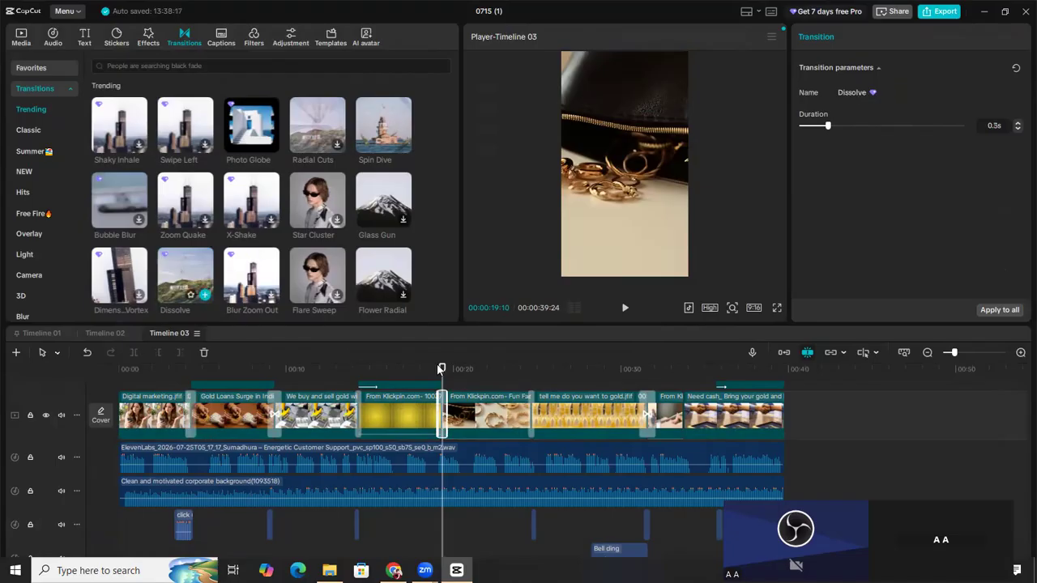
# Move the playhead to 00:00:19:03, at the start of the Dissolve transition, and search the sound effects for "photo click".
pyautogui.moveTo(440, 369); pyautogui.dragTo(362, 369)
pyautogui.press('Home')
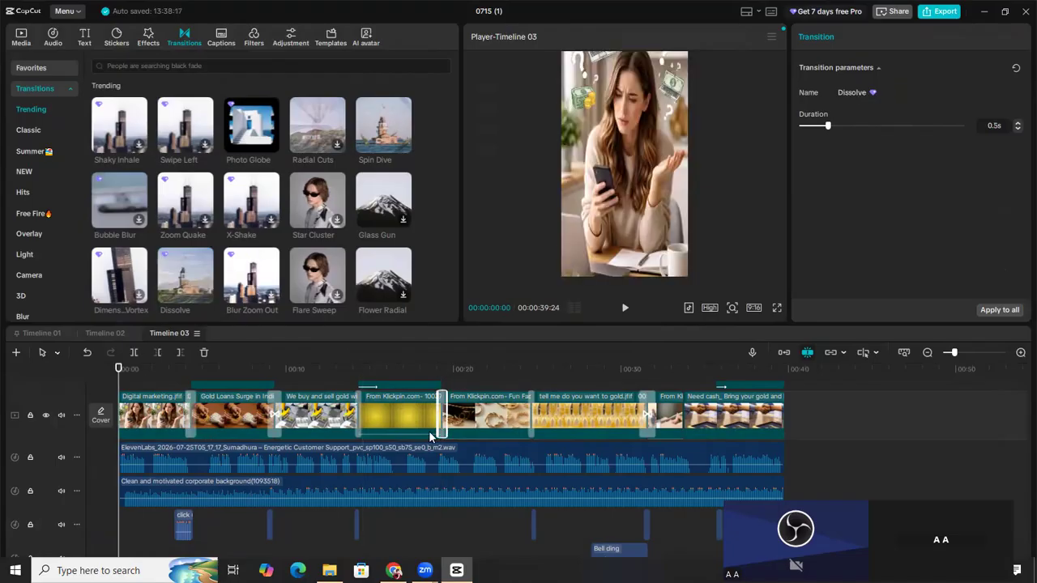
pyautogui.moveTo(118, 370); pyautogui.dragTo(478, 411)
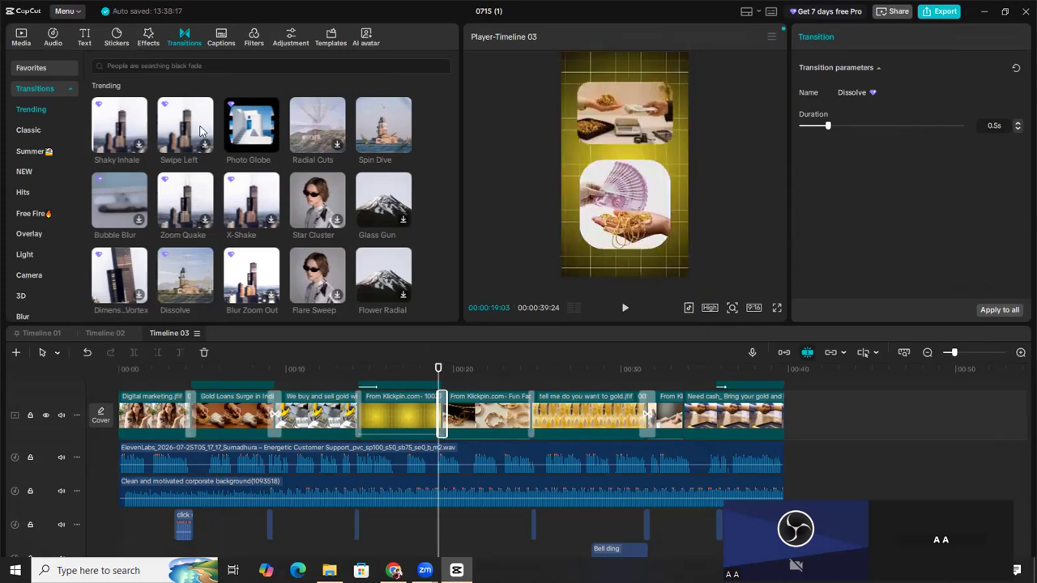
pyautogui.click(206, 65)
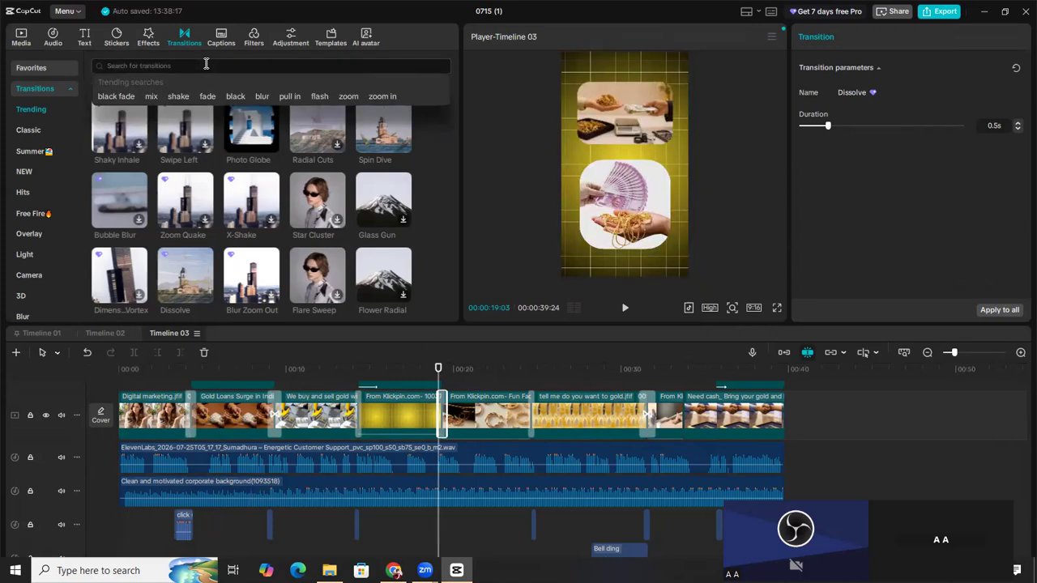
pyautogui.write('click')
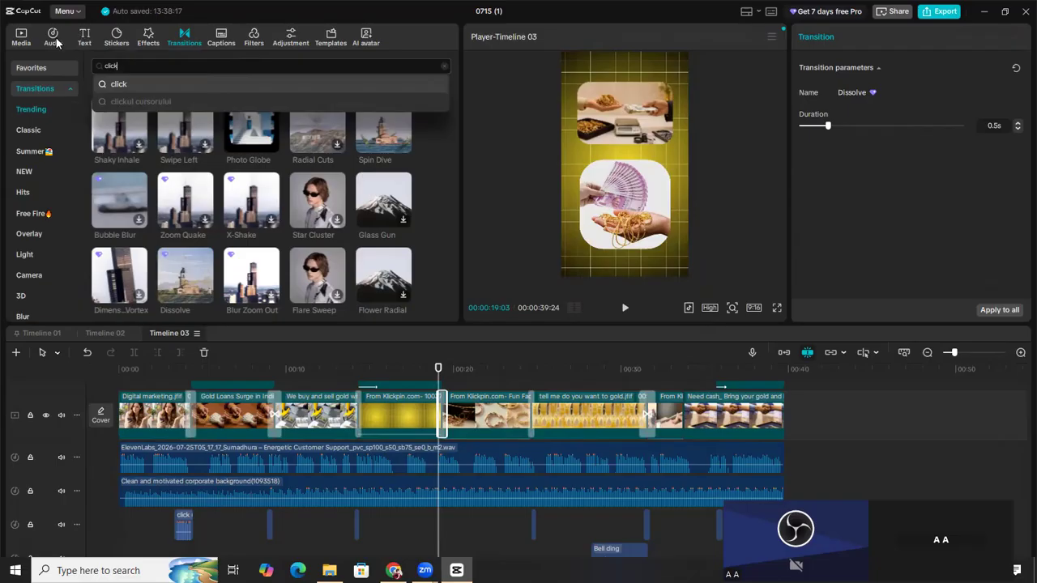
pyautogui.click(57, 41)
pyautogui.click(35, 136)
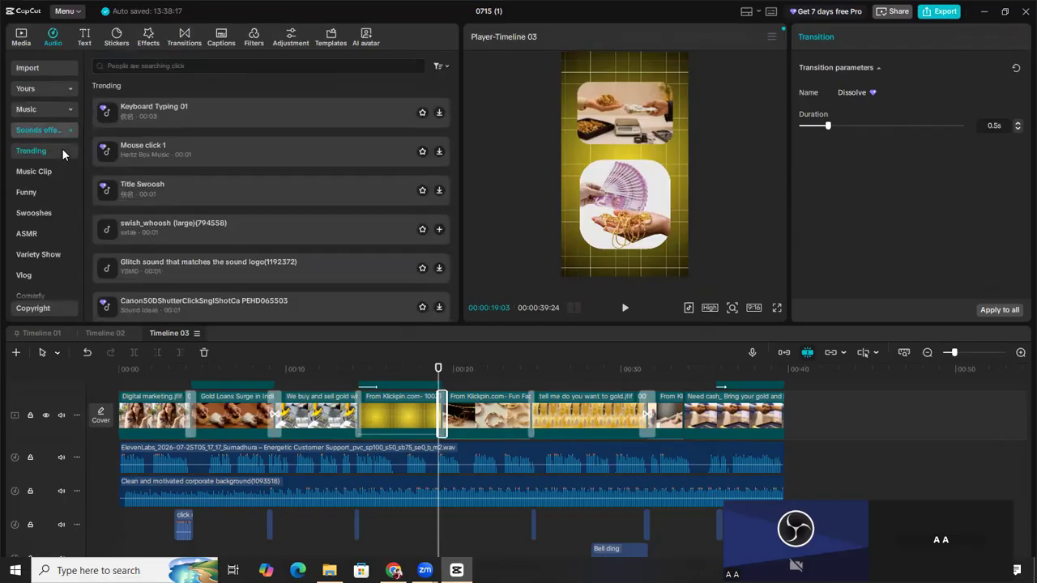
pyautogui.click(157, 69)
pyautogui.click(123, 101)
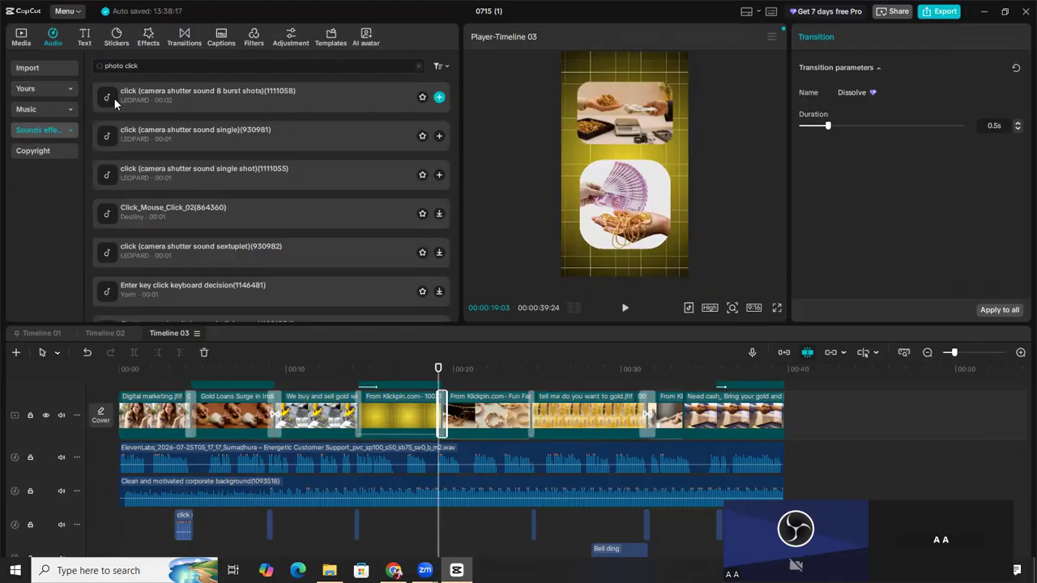
# Audition the camera shutter sounds and add click (camera shutter sound single shot)(1111055) at 00:00:19:03.
pyautogui.click(108, 138)
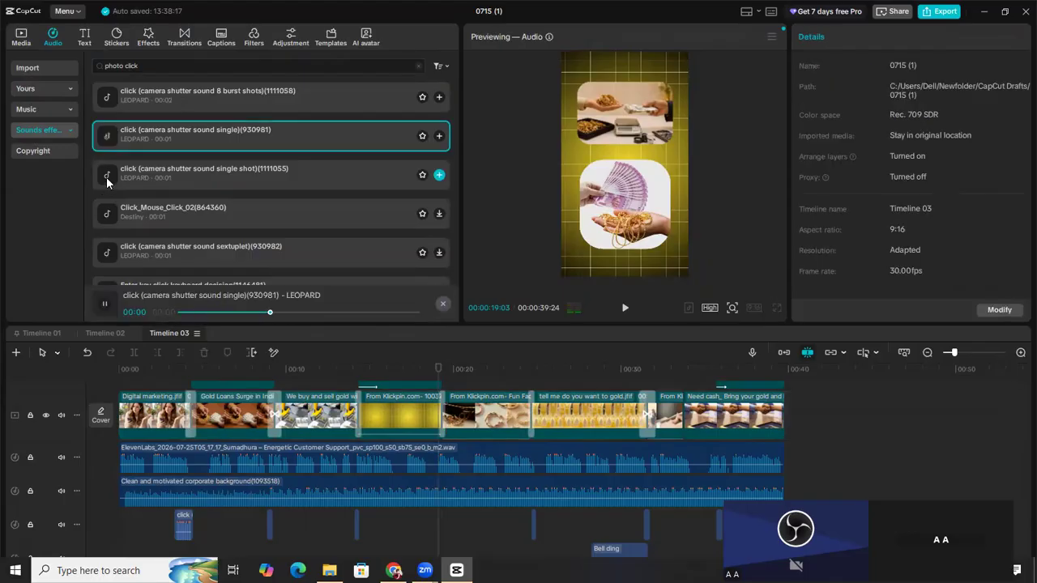
pyautogui.click(435, 186)
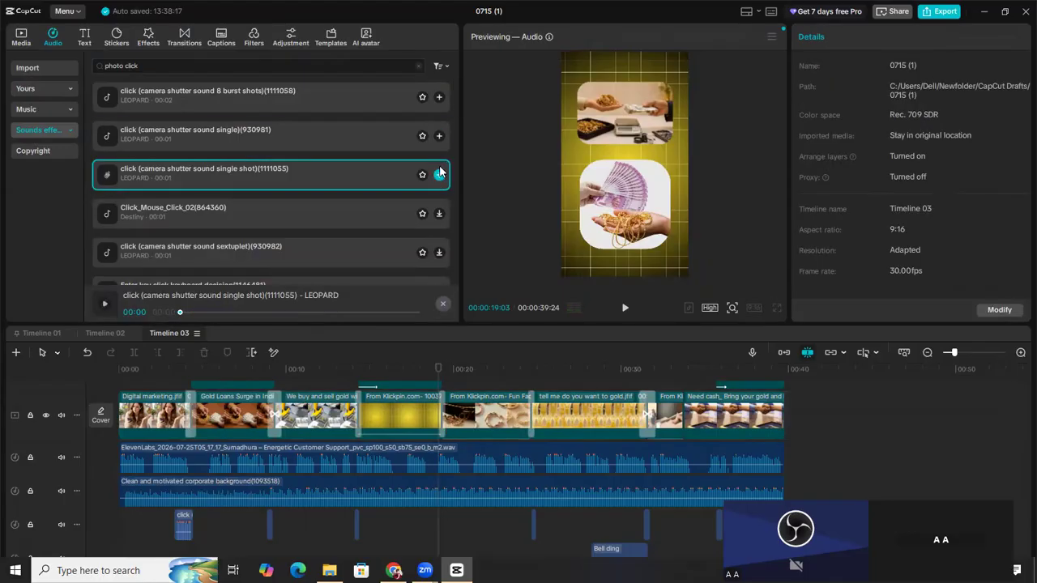
pyautogui.click(440, 176)
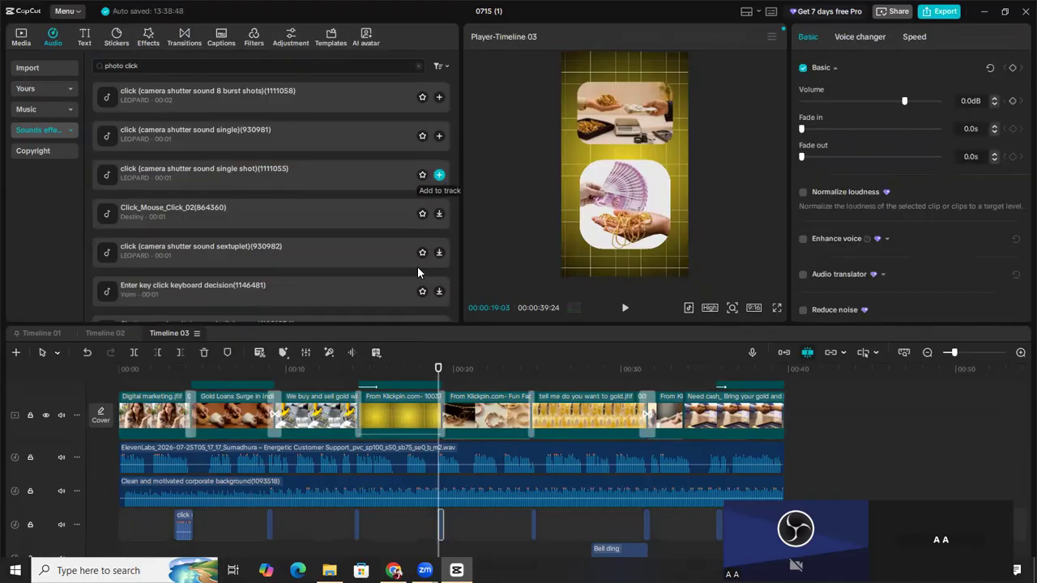
# Move the playhead to 00:00:04:10, where the first logo image begins, and search the sound effects for "whoosh sound effect".
pyautogui.moveTo(350, 386); pyautogui.dragTo(192, 405)
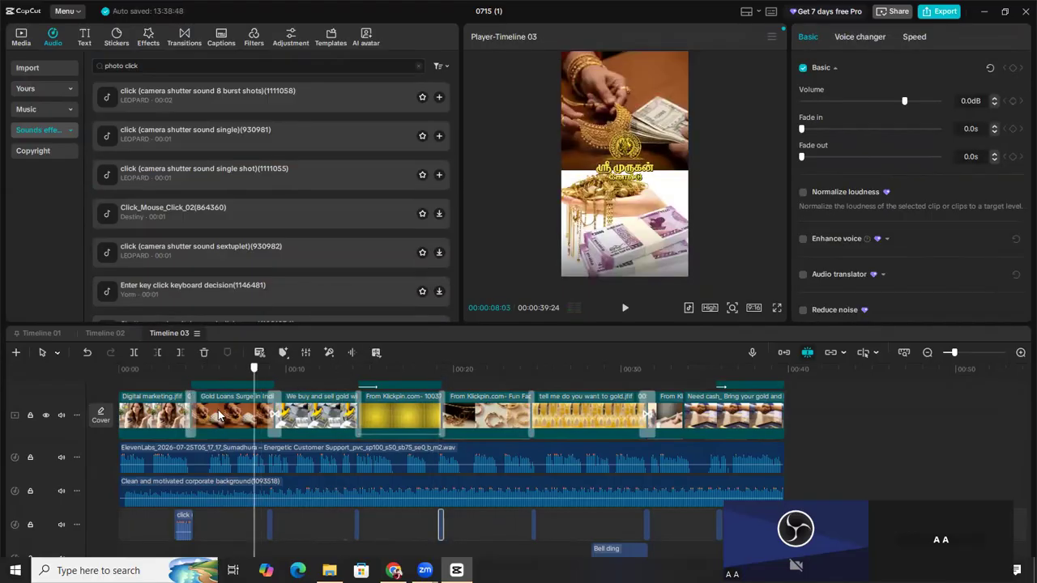
pyautogui.scroll(1, 218, 414)
pyautogui.scroll(1, 218, 415)
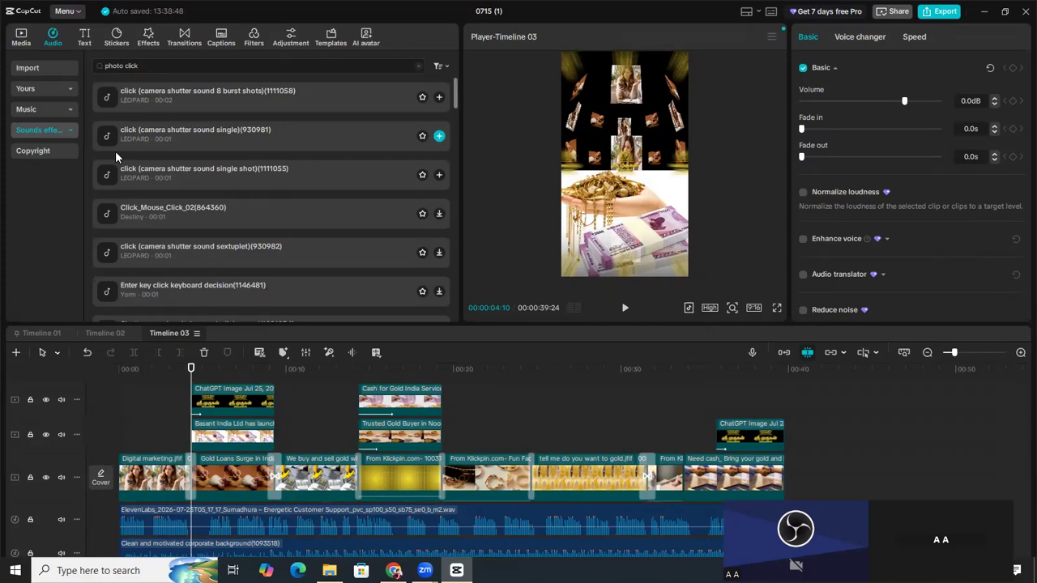
pyautogui.moveTo(165, 71); pyautogui.dragTo(55, 71)
pyautogui.press('BackSpace')
pyautogui.write('wh')
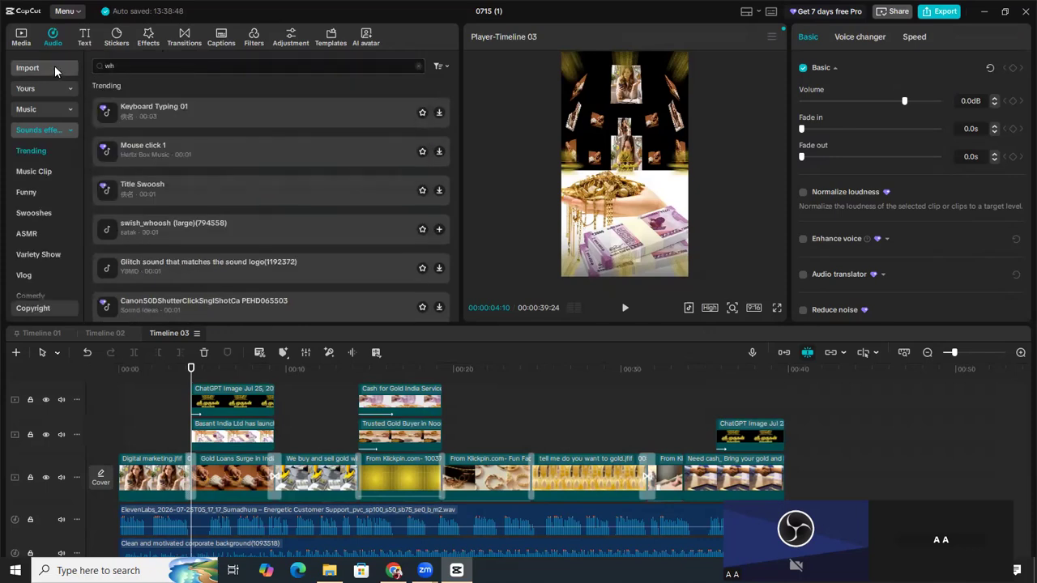
pyautogui.write('oposh')
pyautogui.press('BackSpace')
pyautogui.press('BackSpace')
pyautogui.press('BackSpace')
pyautogui.press('BackSpace')
pyautogui.press('BackSpace')
pyautogui.write('oosh')
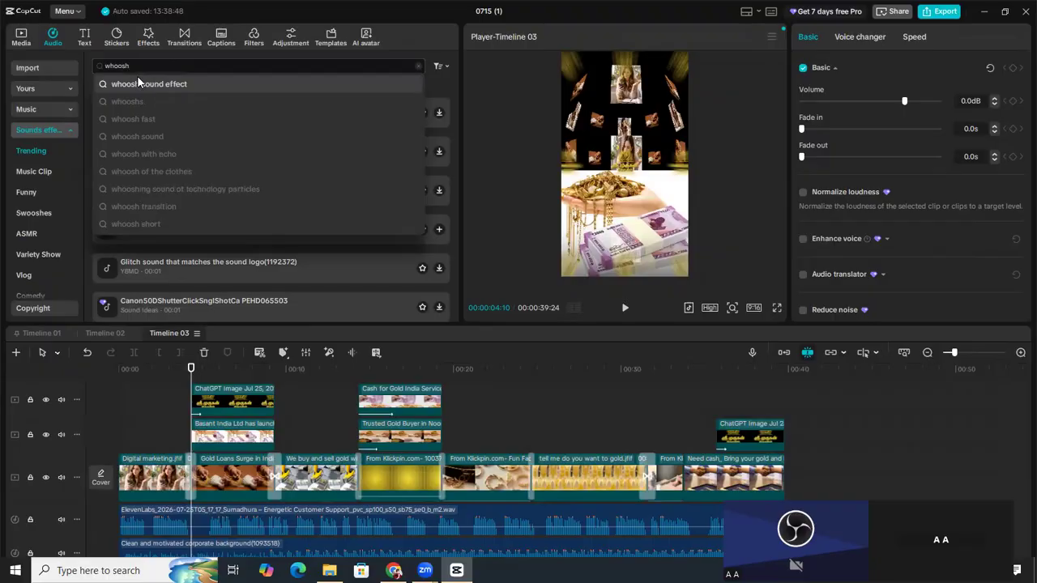
pyautogui.click(138, 83)
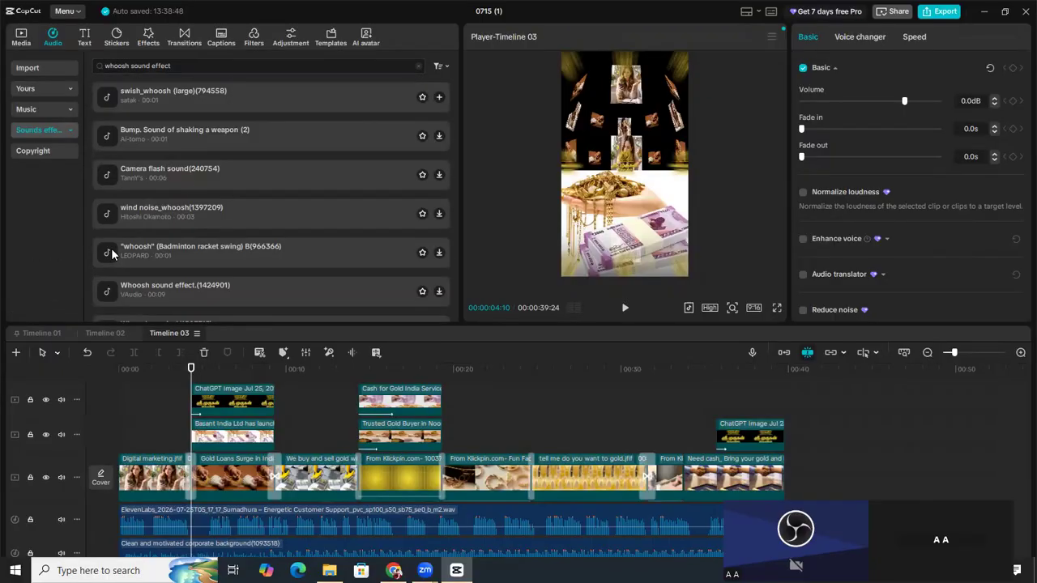
# Add the "whoosh" (Badminton racket swing) B(966366) sound effect at 00:00:04:10, where the first logo image begins.
pyautogui.click(439, 252)
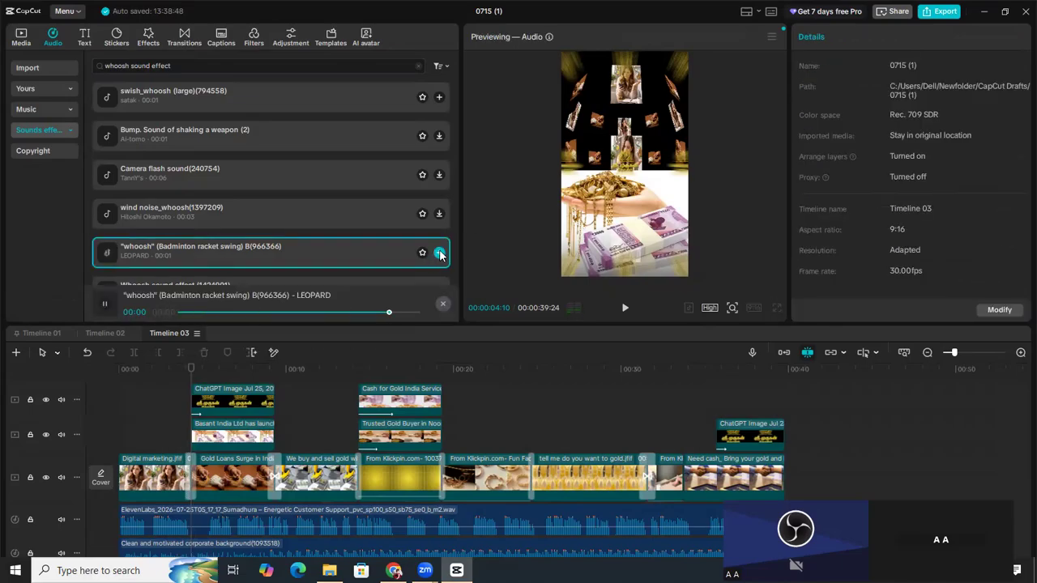
pyautogui.click(439, 252)
pyautogui.scroll(-3, 428, 272)
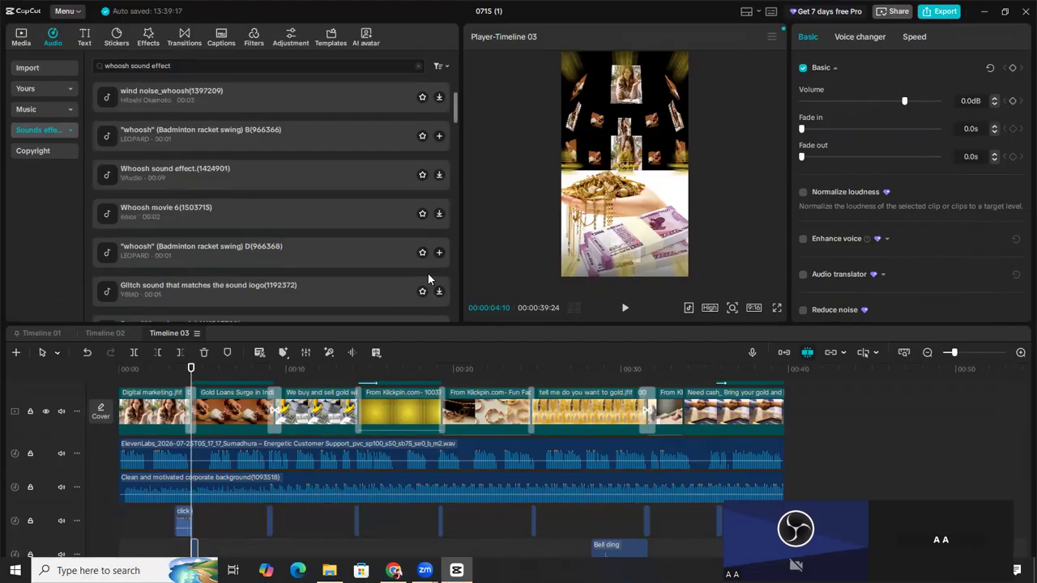
pyautogui.scroll(-5, 423, 276)
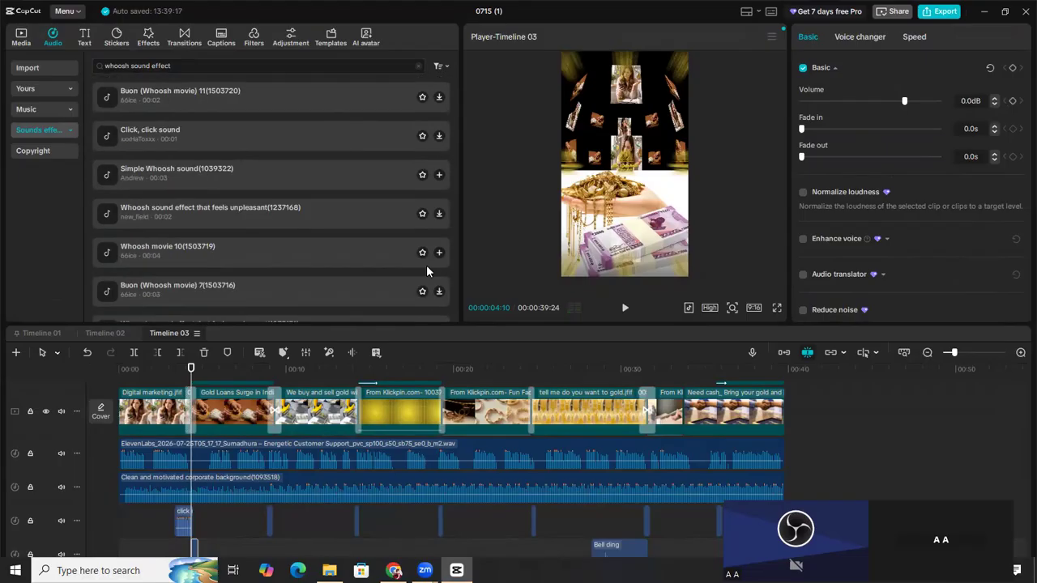
# Play the reel from 00:00:00:00 to check the transitions, contact number and sound effects, and return to the beginning.
pyautogui.moveTo(190, 370); pyautogui.dragTo(65, 400)
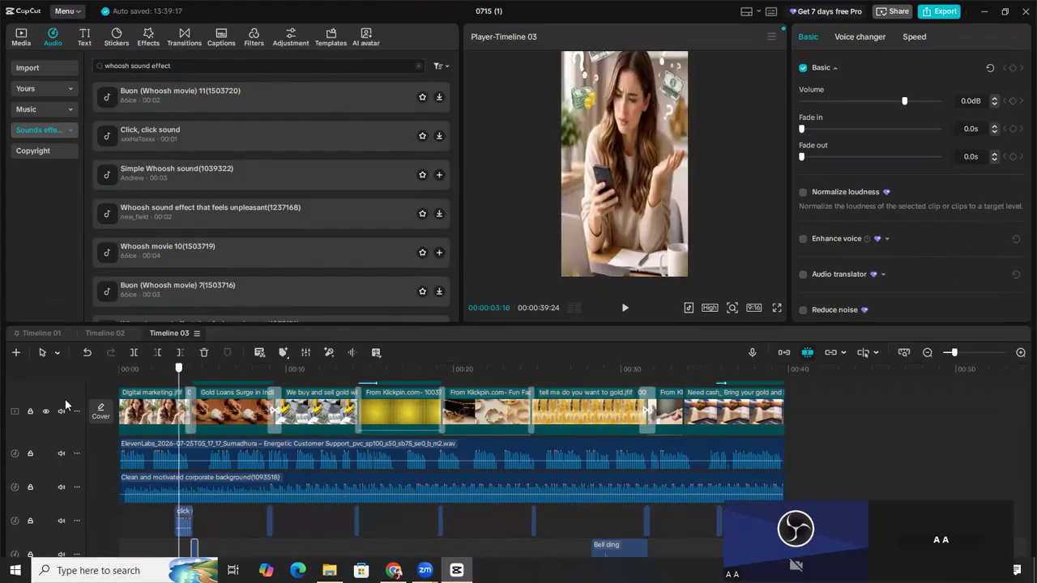
pyautogui.scroll(1, 217, 452)
pyautogui.scroll(2, 217, 451)
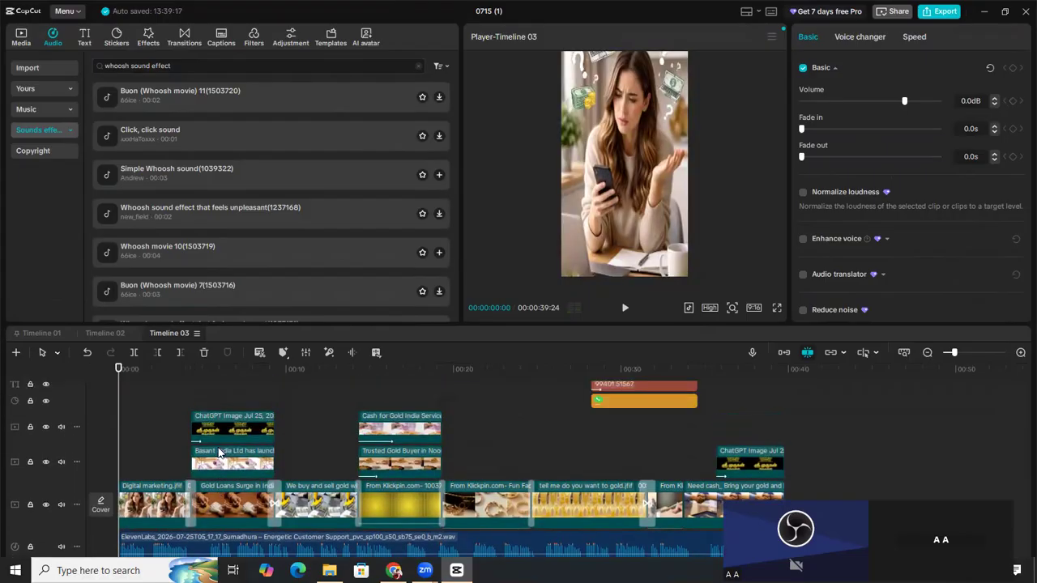
pyautogui.scroll(-3, 217, 454)
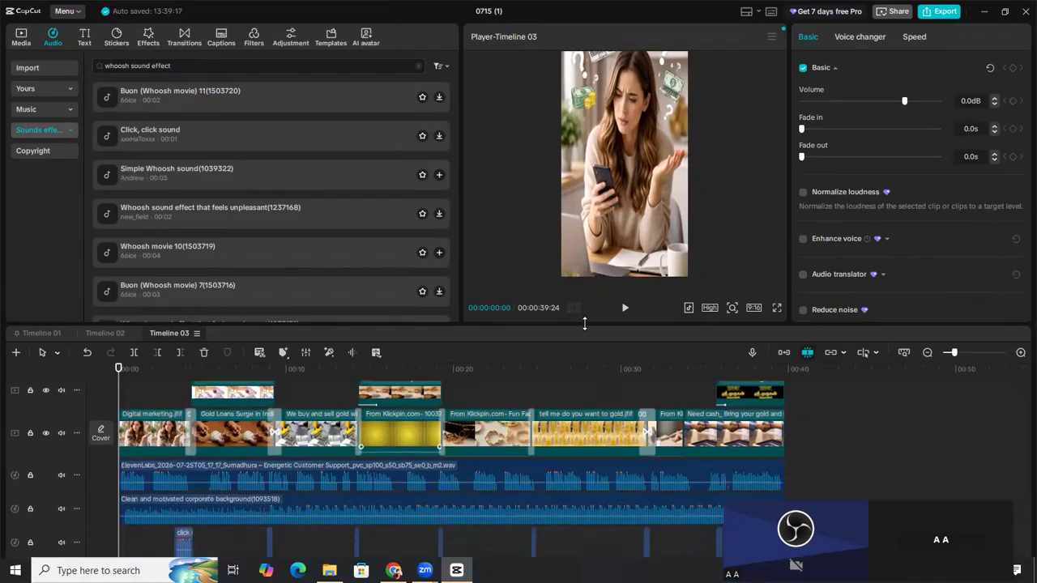
pyautogui.click(624, 310)
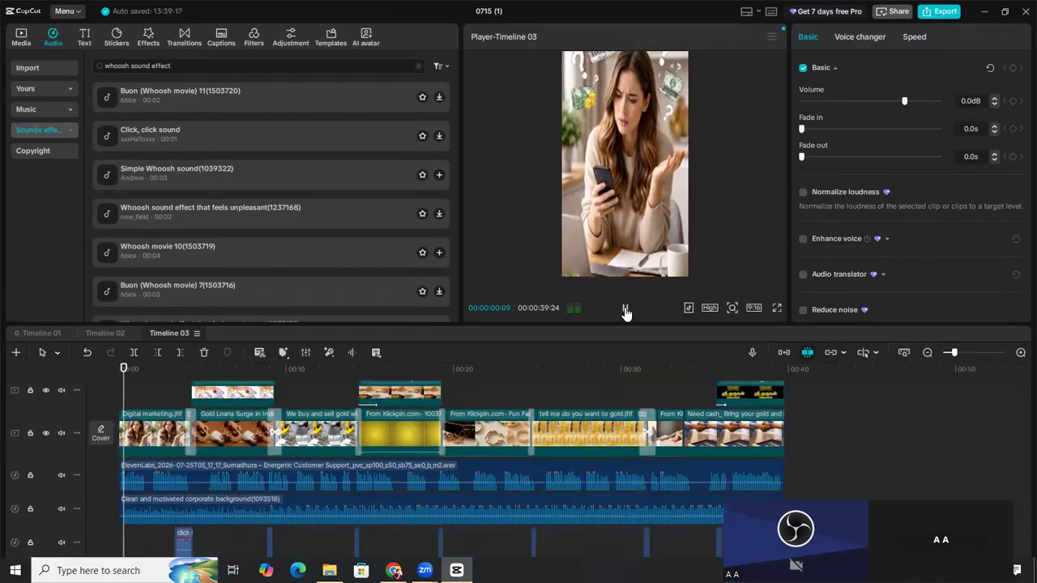
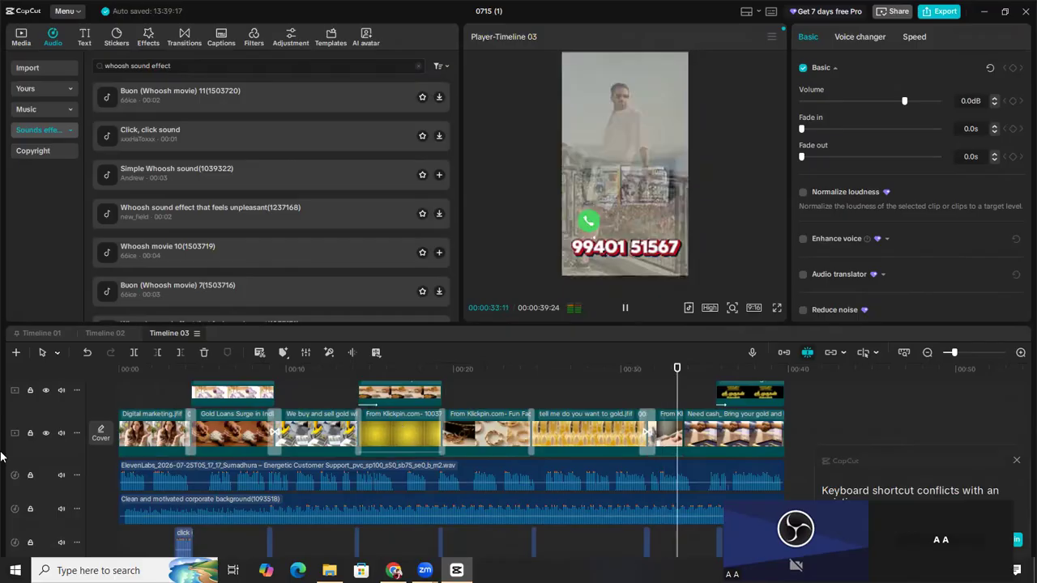
pyautogui.click(116, 433)
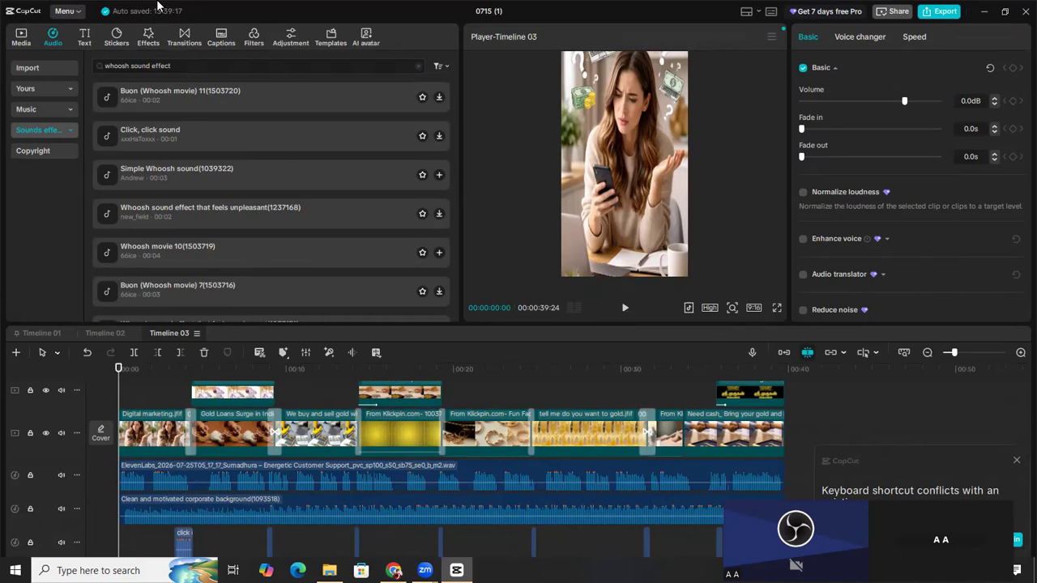
# Search the video effects for "zoom in".
pyautogui.click(146, 36)
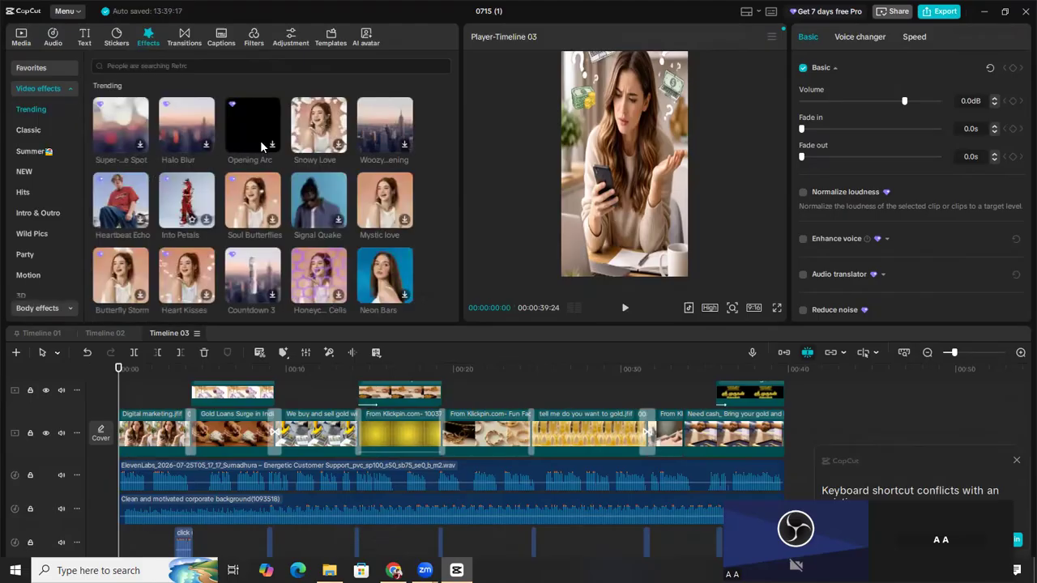
pyautogui.click(225, 66)
pyautogui.write('v')
pyautogui.press('BackSpace')
pyautogui.write('zoom')
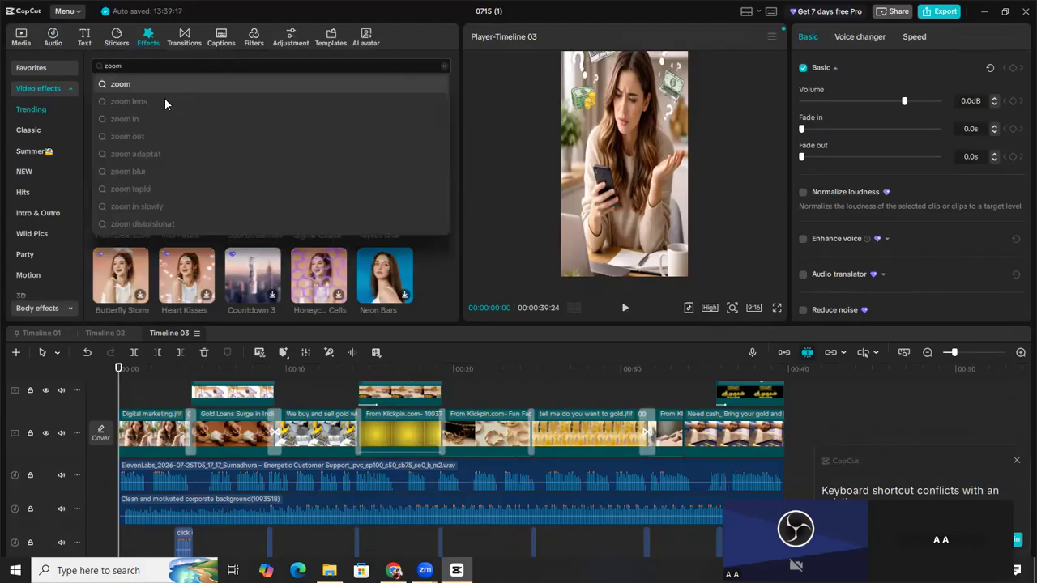
pyautogui.click(155, 118)
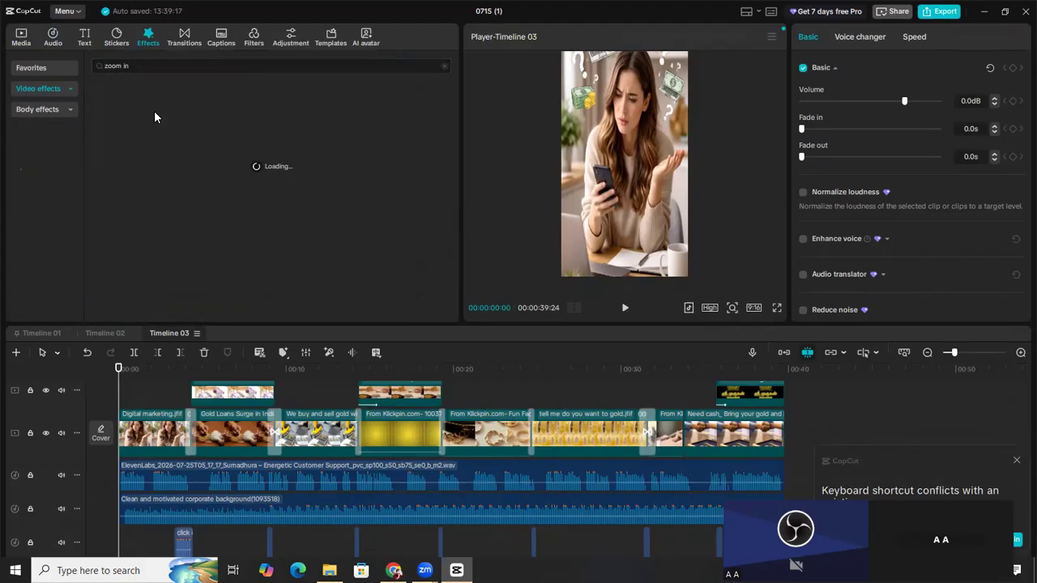
# Try a scale width of 102% on the first picture, Digital marketing.jfif.
pyautogui.click(566, 166)
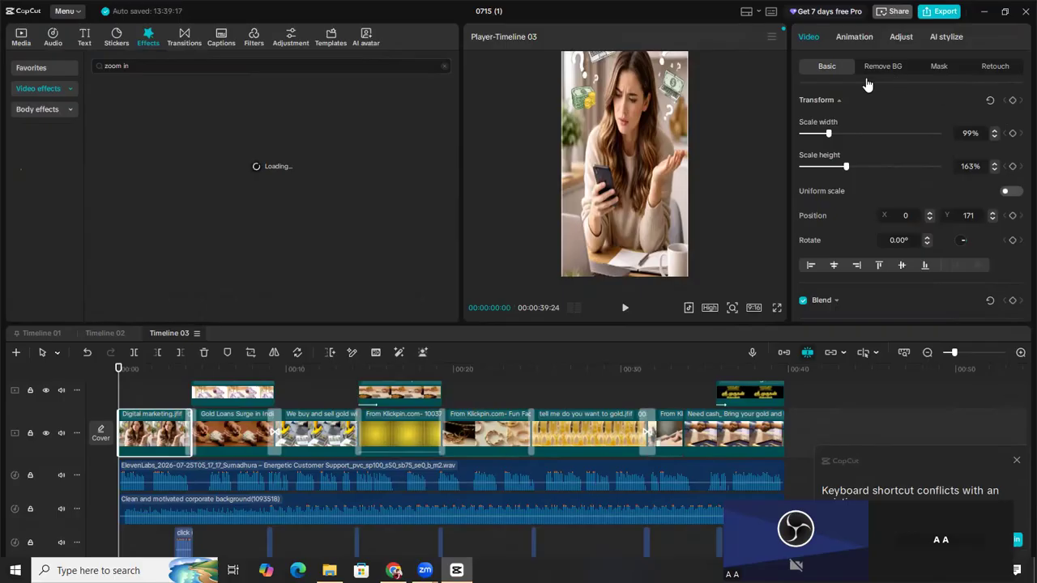
pyautogui.moveTo(832, 131); pyautogui.dragTo(829, 138)
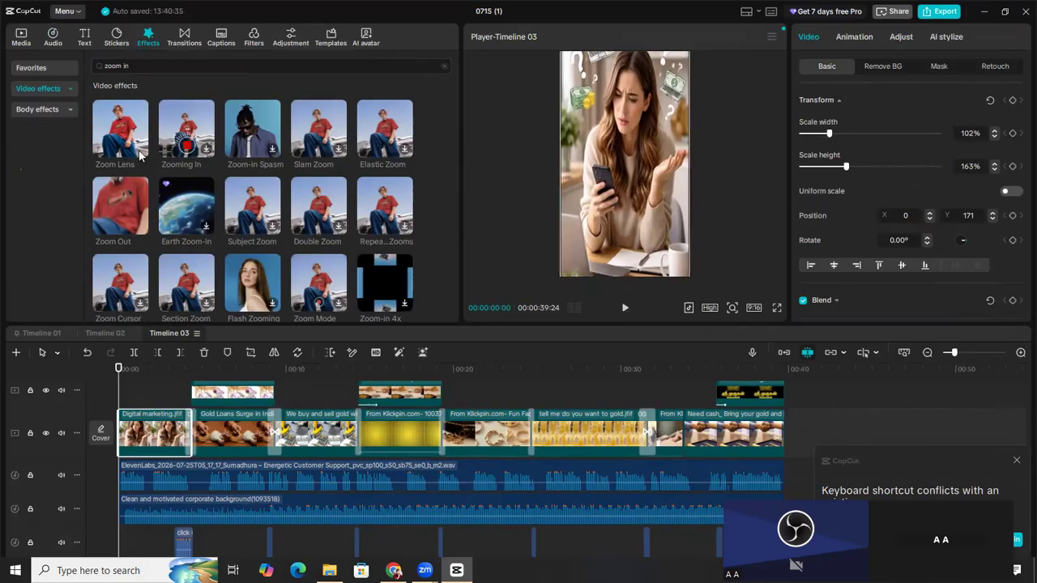
# Add the Zooming In video effect at 00:00:00:00 over the first picture and play it back.
pyautogui.click(207, 154)
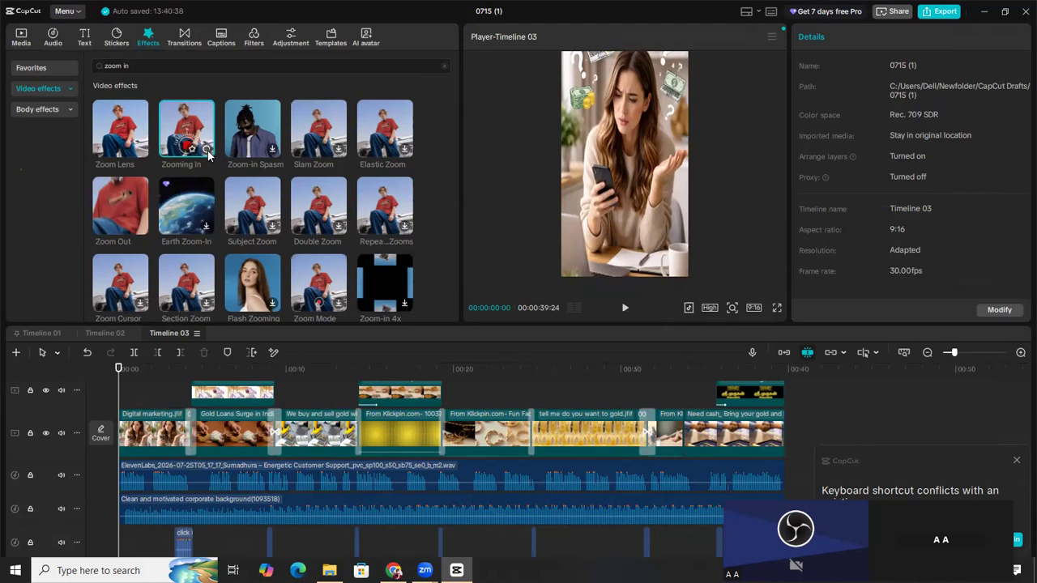
pyautogui.click(205, 149)
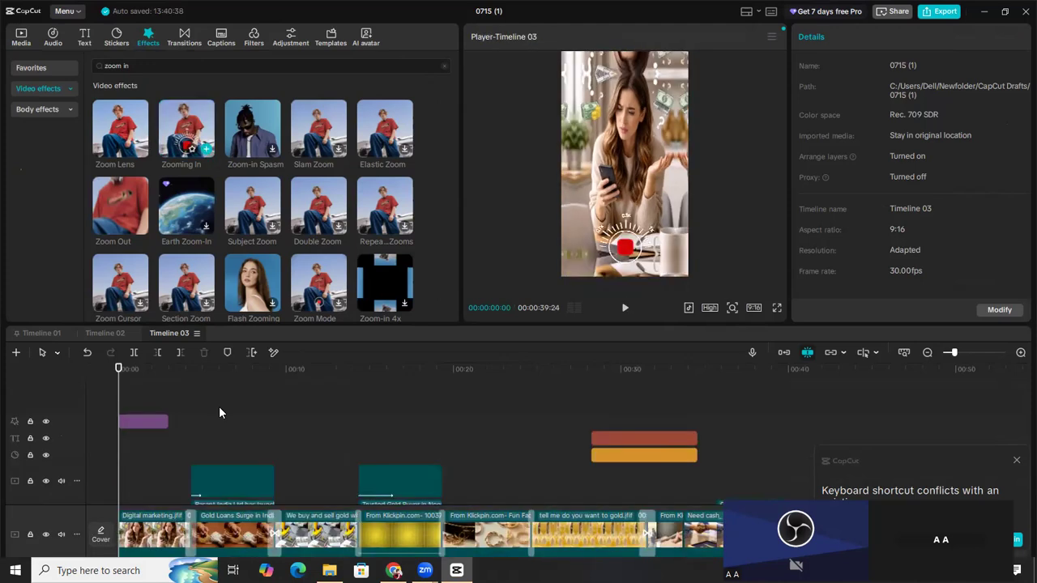
pyautogui.scroll(-3, 218, 431)
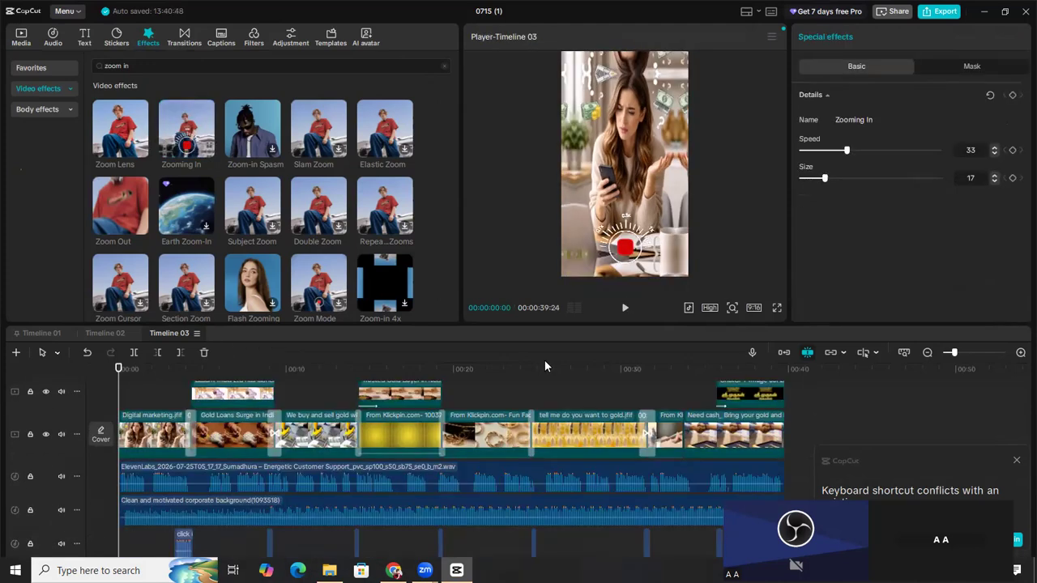
pyautogui.click(625, 309)
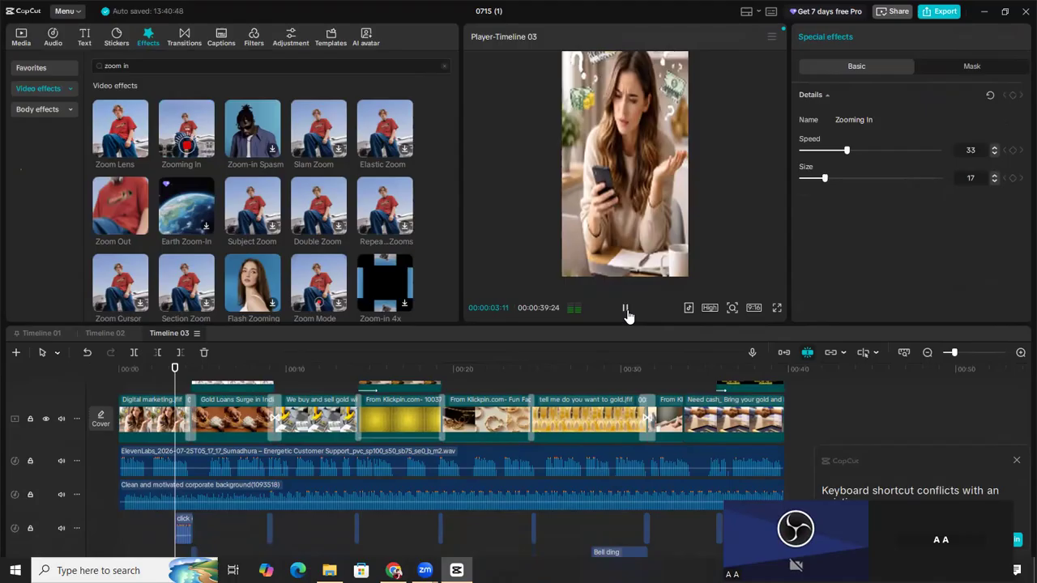
# Stop playback at 00:00:03:00 and delete the click sound effect placed before the first transition.
pyautogui.click(178, 529)
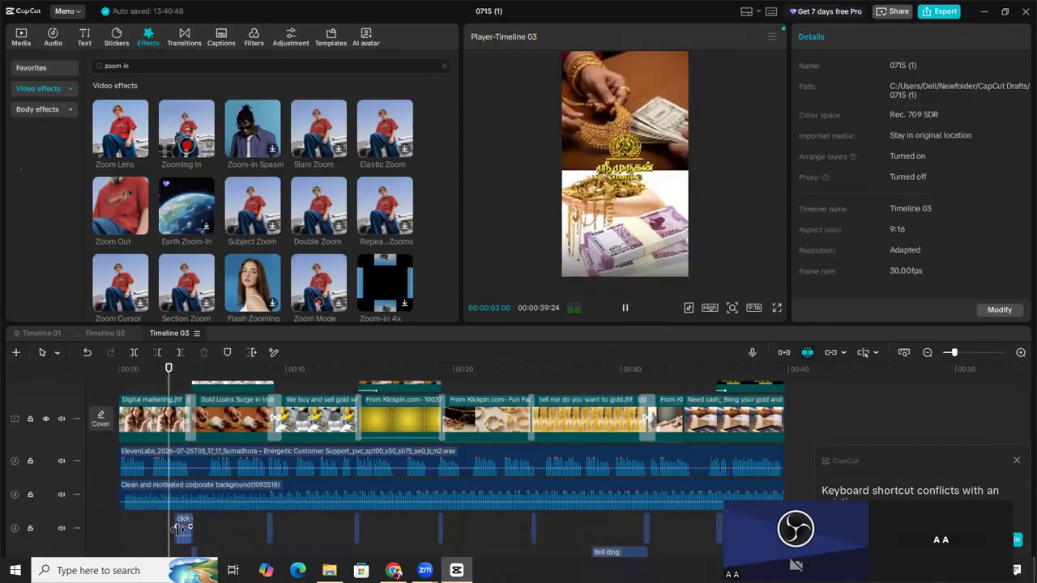
pyautogui.click(182, 530)
pyautogui.press('Delete')
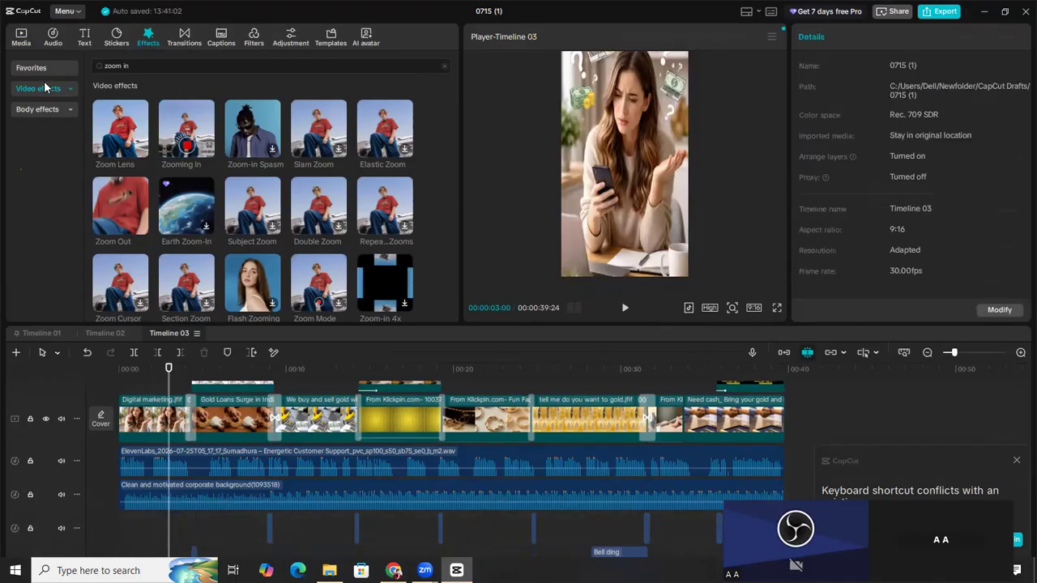
# Search the sound effects for "click sound".
pyautogui.click(55, 36)
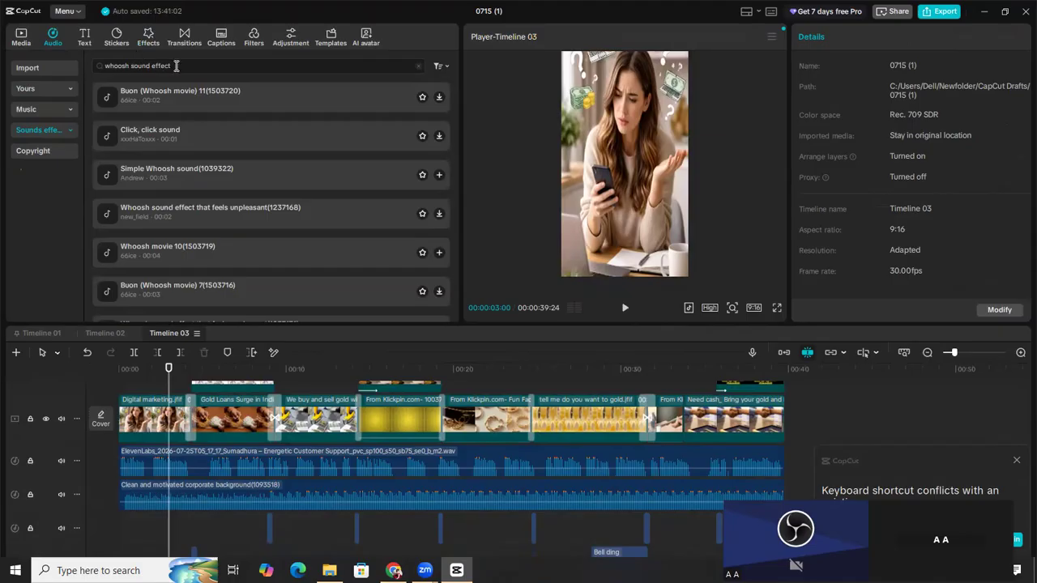
pyautogui.click(93, 65)
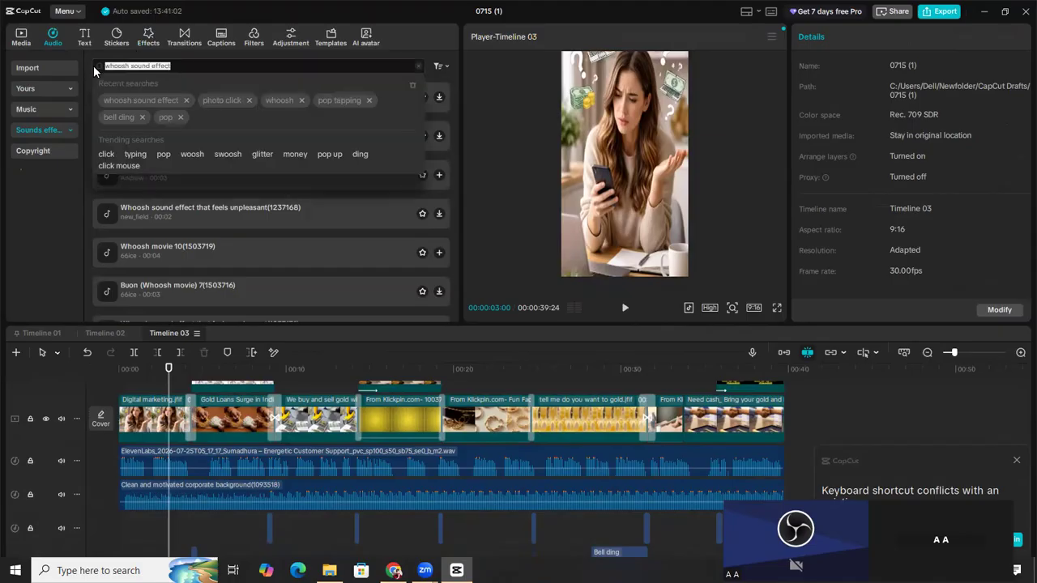
pyautogui.write('click sound')
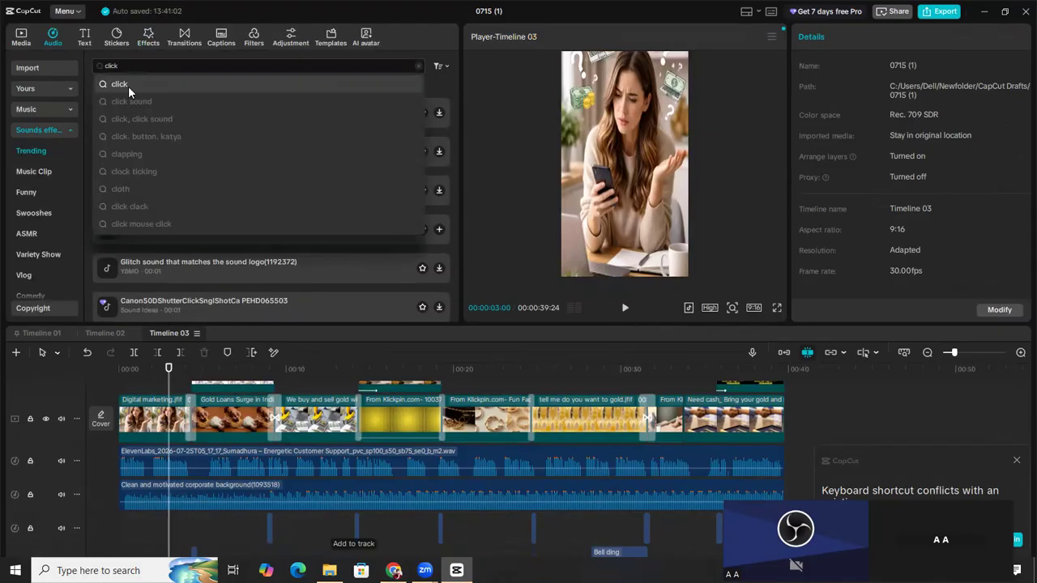
pyautogui.click(128, 85)
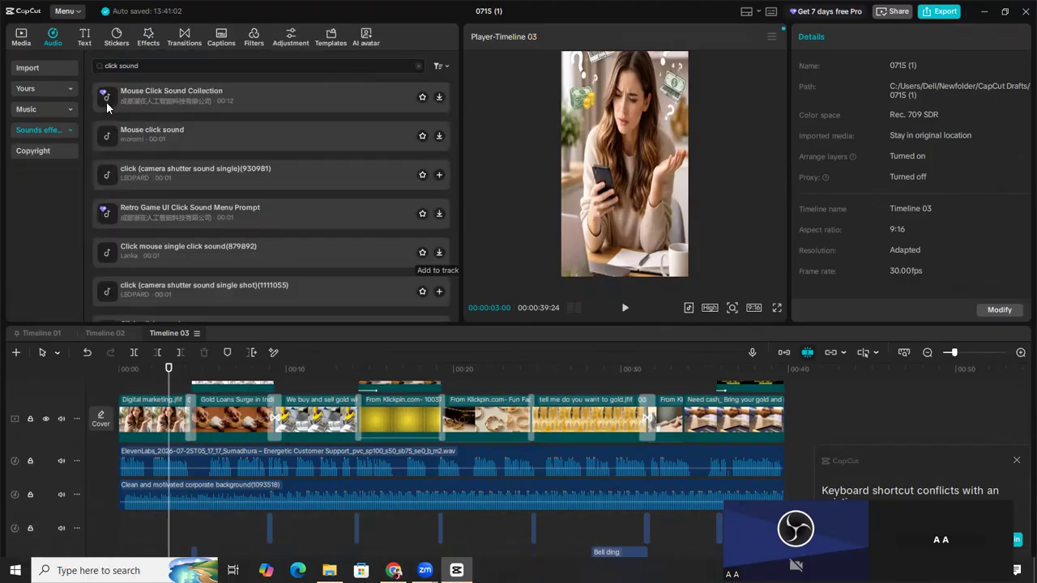
# Add the Mouse click sound effect at 00:00:03:00 after auditioning it, and play the whole reel from the beginning.
pyautogui.click(104, 100)
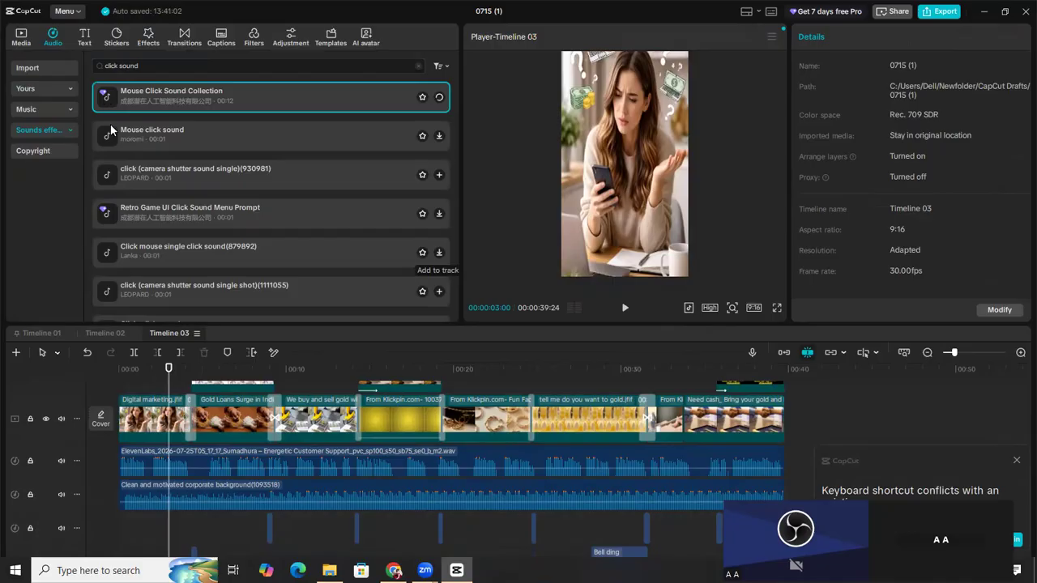
pyautogui.click(110, 137)
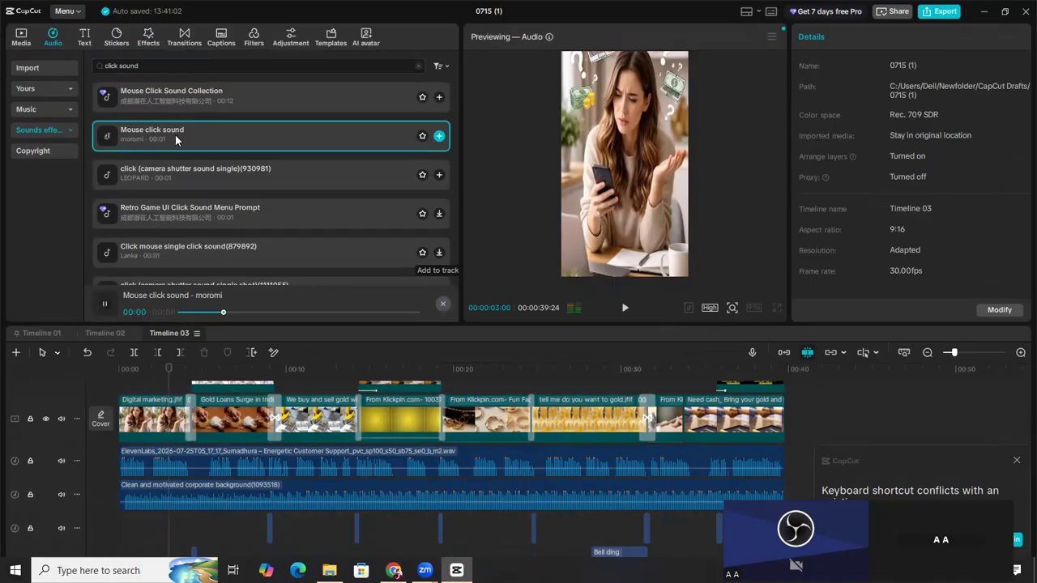
pyautogui.click(440, 136)
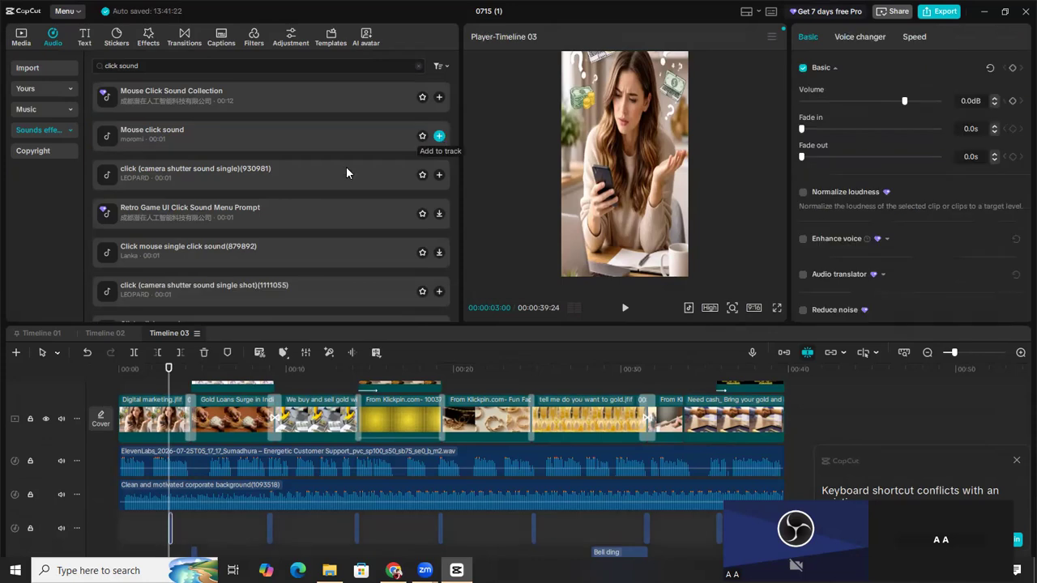
pyautogui.press('Home')
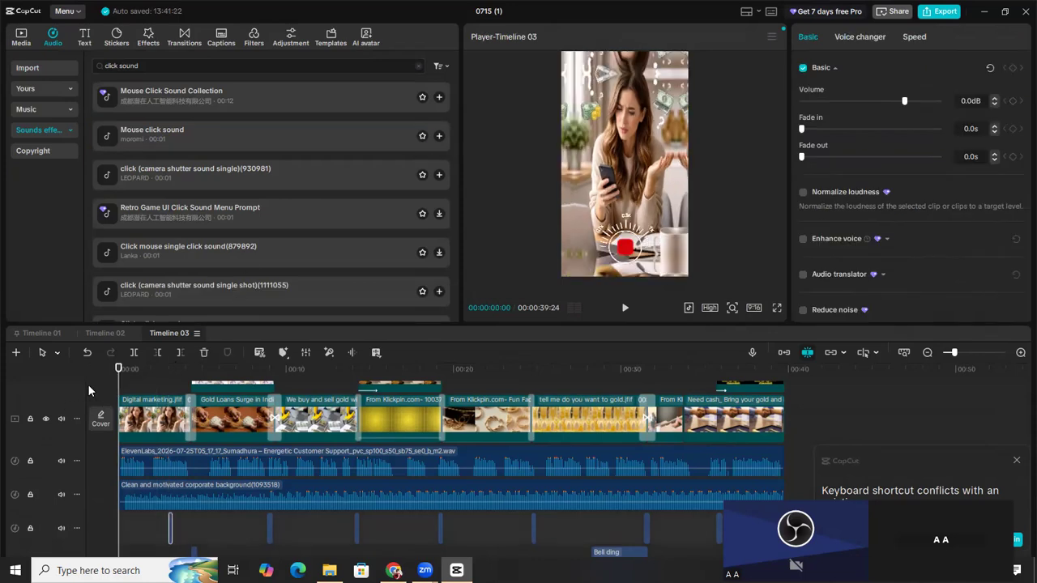
pyautogui.click(625, 308)
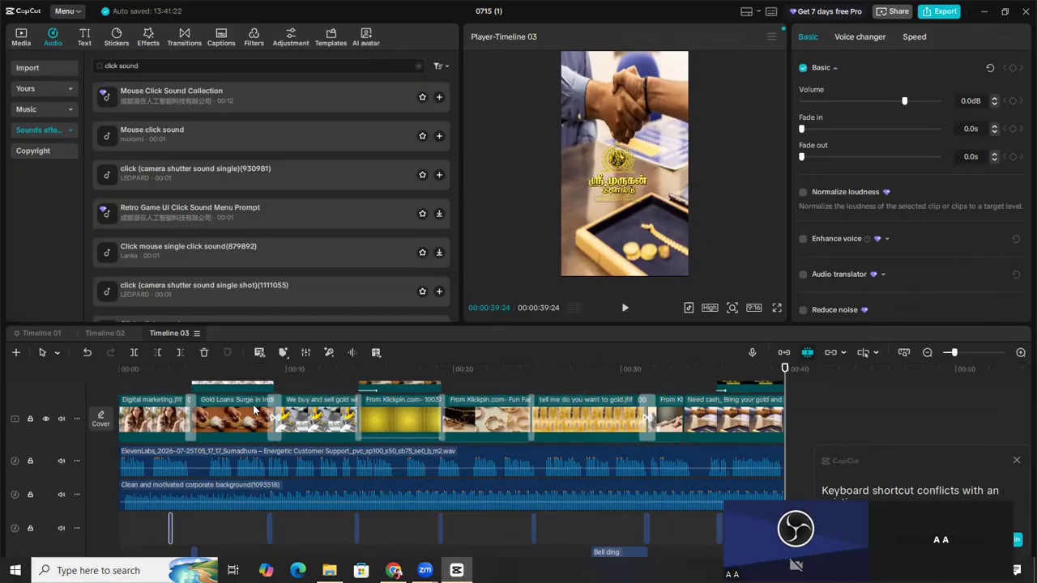
# Lower the volume of the Clean and motivated corporate background music to -19.2 dB and play back the reel's opening.
pyautogui.click(278, 488)
pyautogui.rightClick(285, 474)
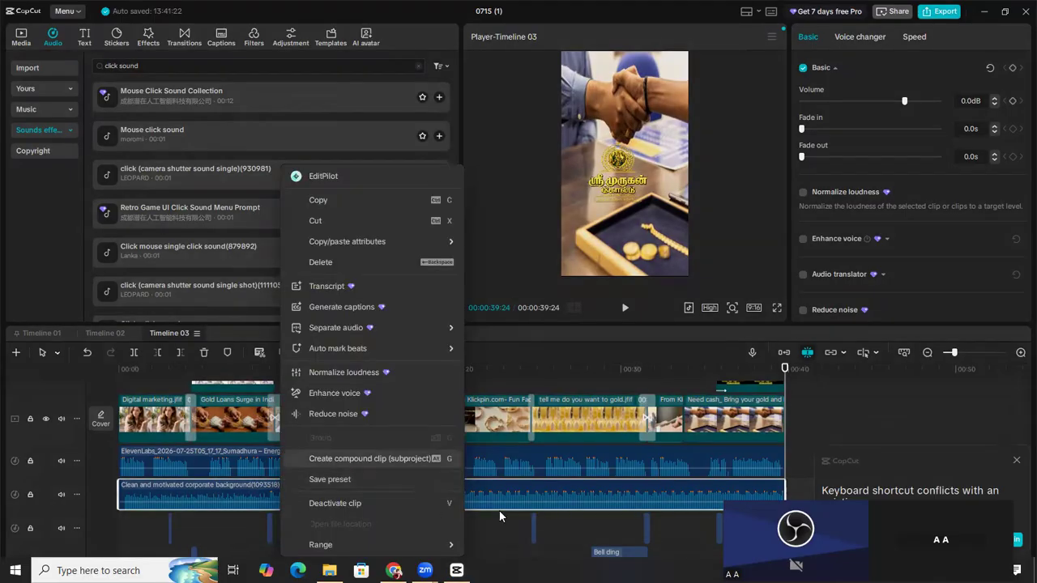
pyautogui.click(533, 484)
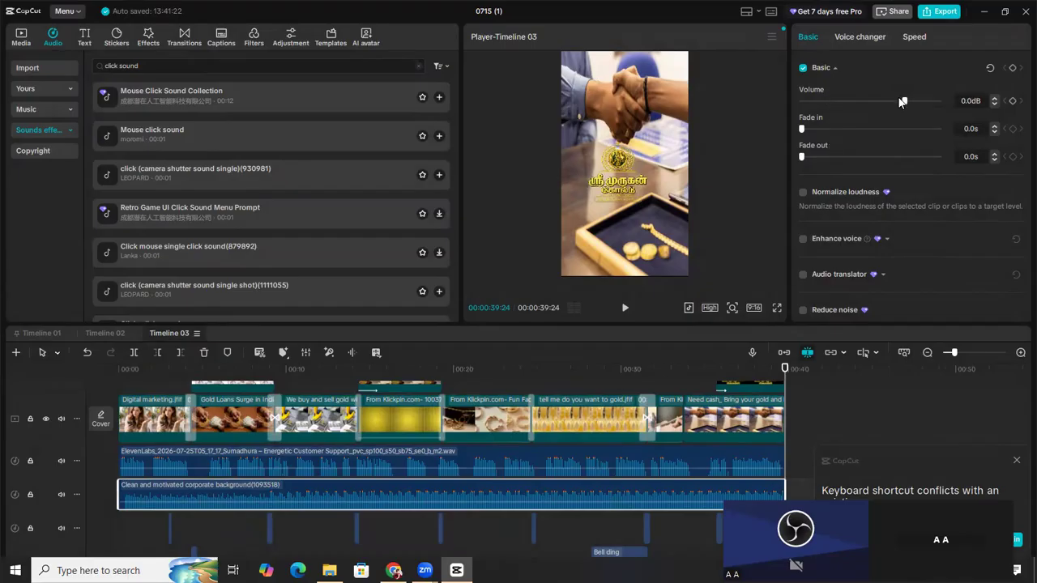
pyautogui.click(882, 103)
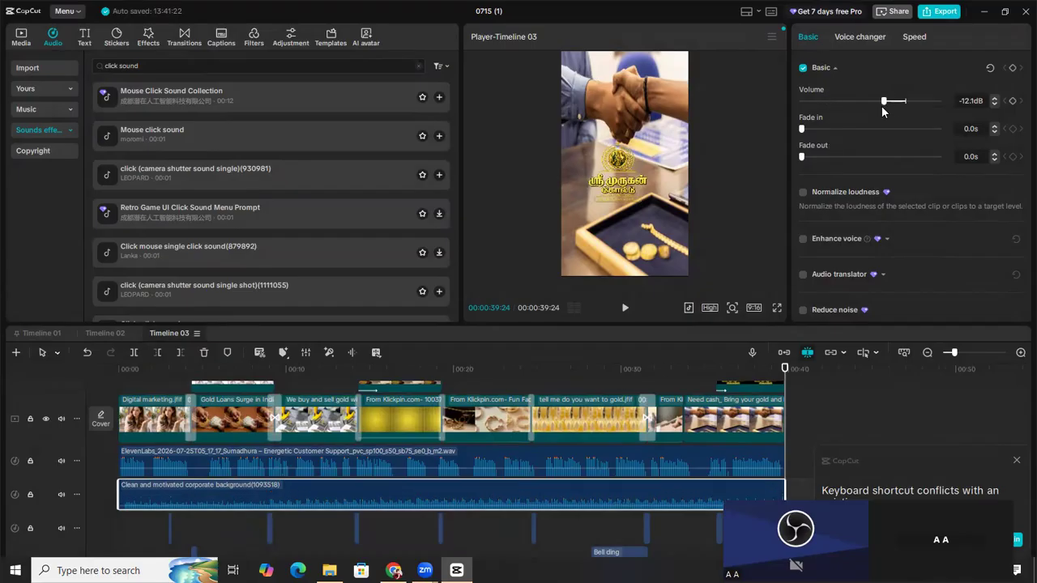
pyautogui.moveTo(882, 111); pyautogui.dragTo(869, 117)
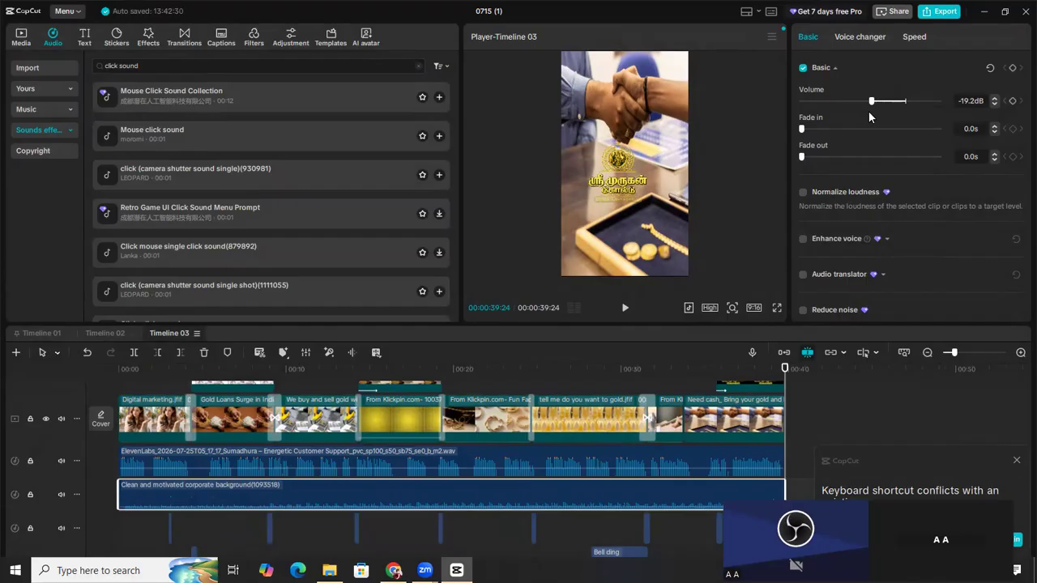
pyautogui.click(625, 308)
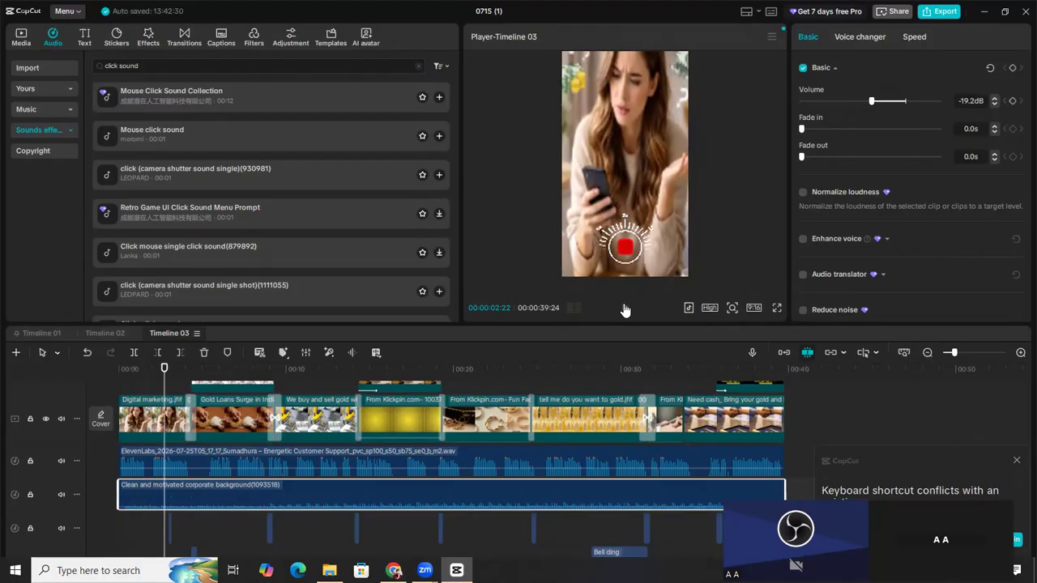
pyautogui.moveTo(164, 370); pyautogui.dragTo(102, 391)
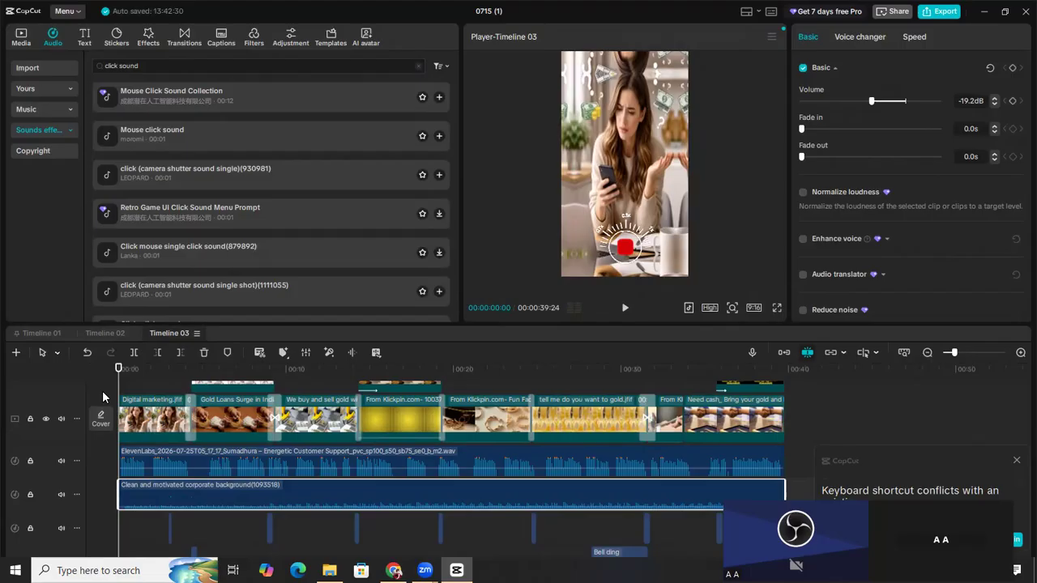
pyautogui.scroll(3, 234, 449)
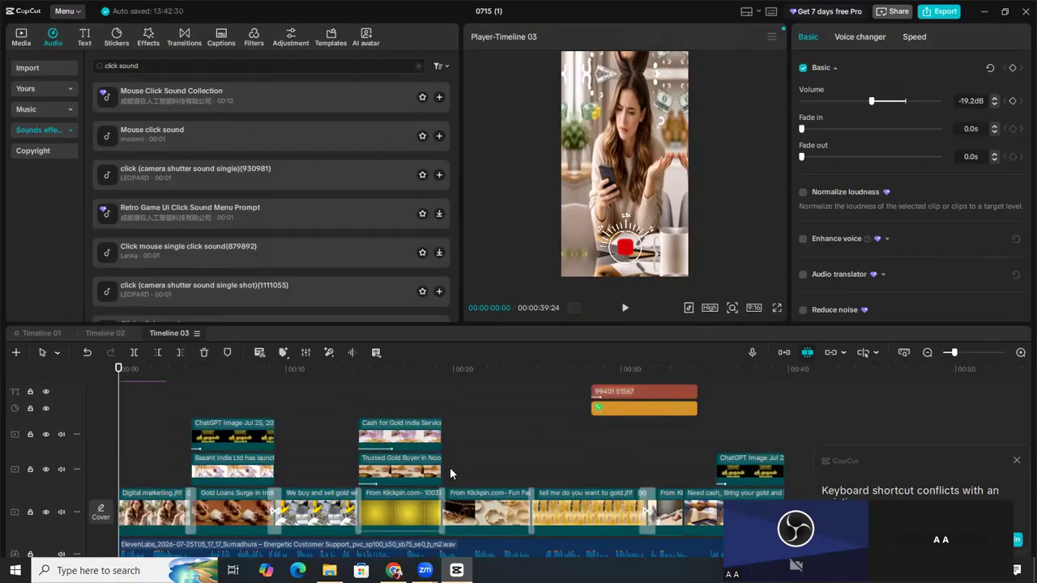
pyautogui.scroll(-3, 448, 467)
pyautogui.scroll(-2, 448, 467)
pyautogui.scroll(5, 448, 466)
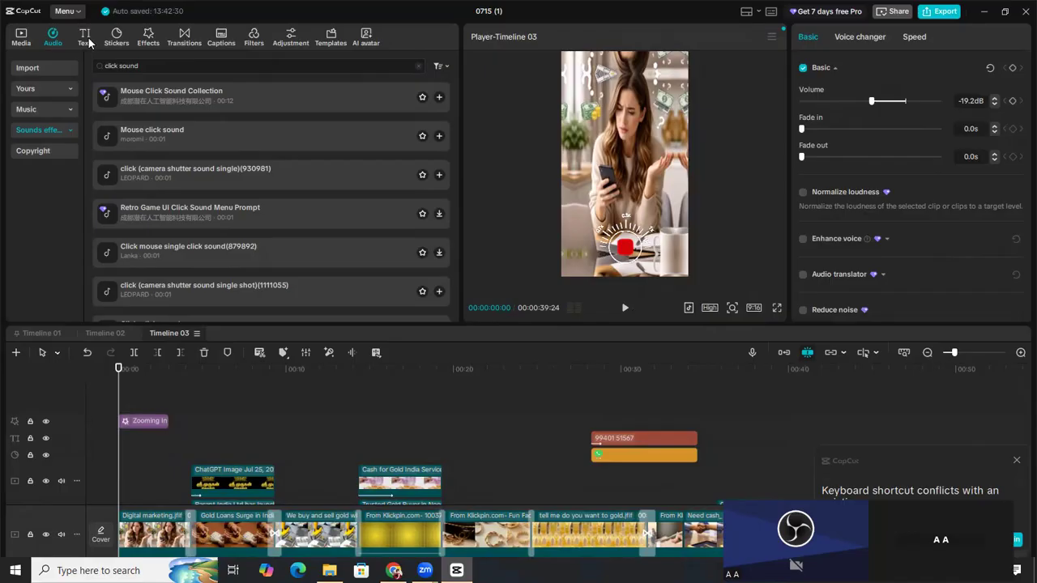
# Show the Trending category of the text templates.
pyautogui.click(85, 37)
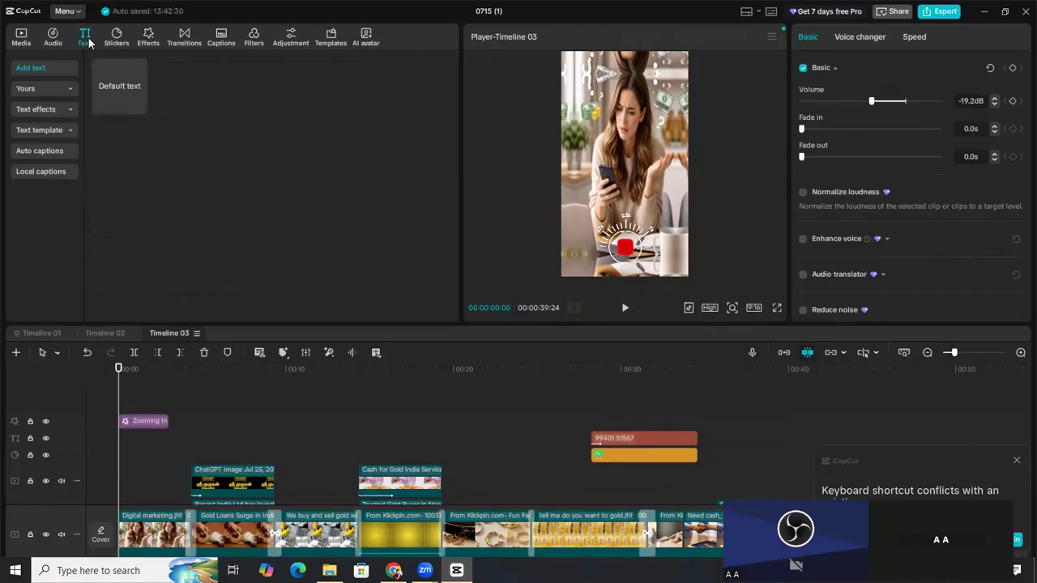
pyautogui.click(33, 111)
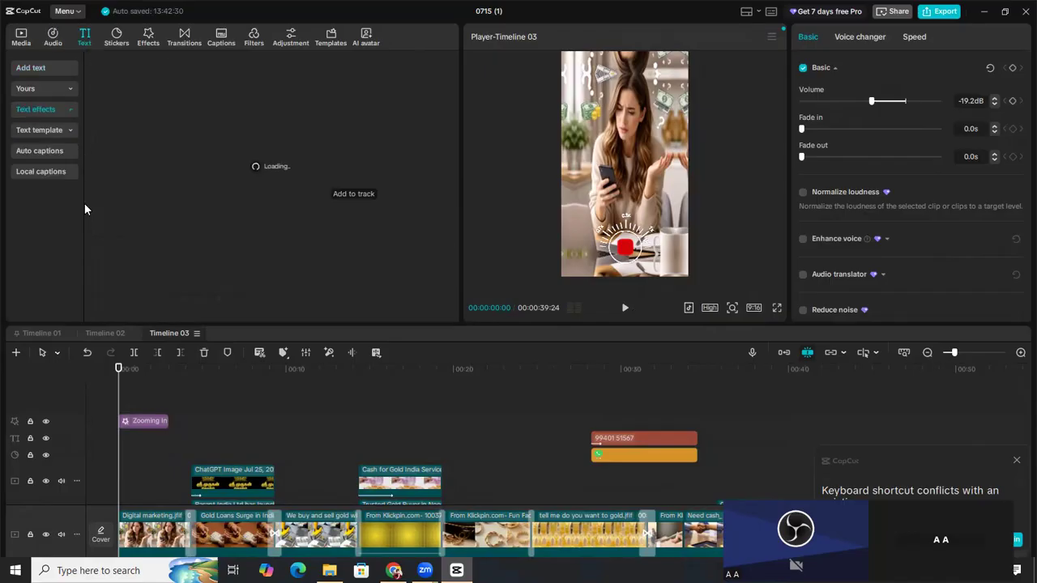
pyautogui.click(52, 132)
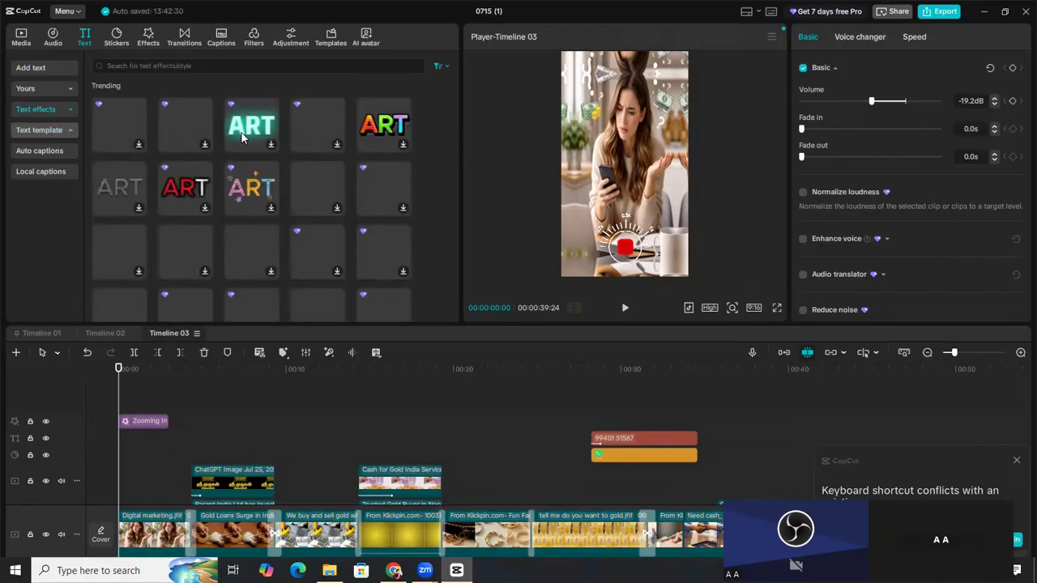
pyautogui.click(51, 130)
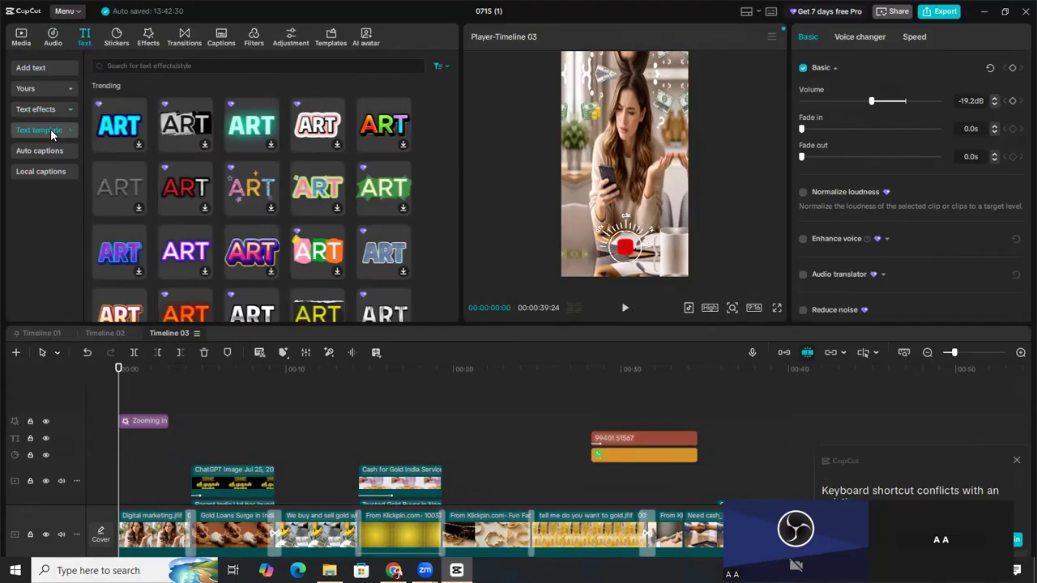
pyautogui.click(50, 128)
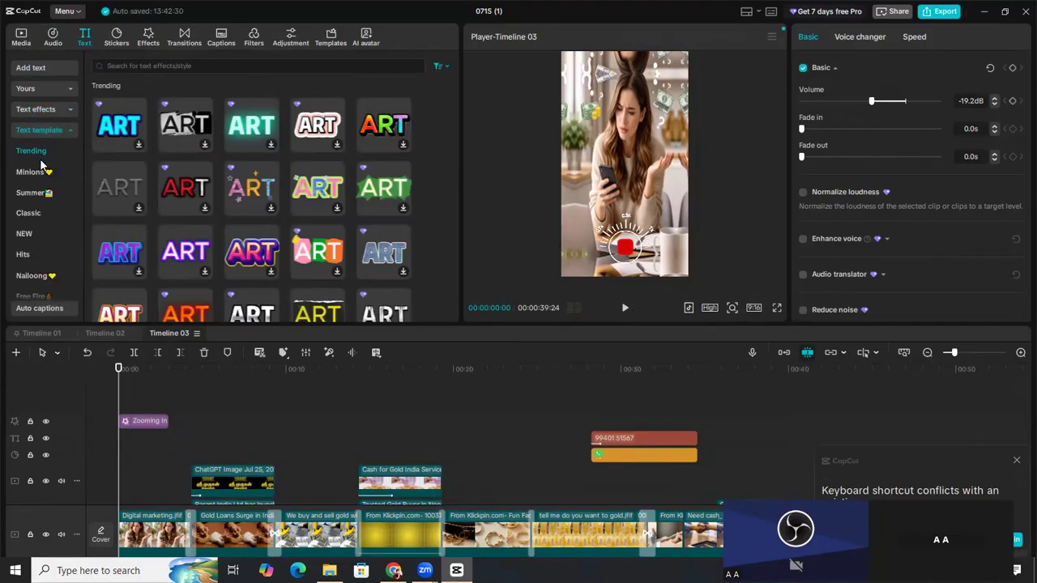
pyautogui.click(34, 156)
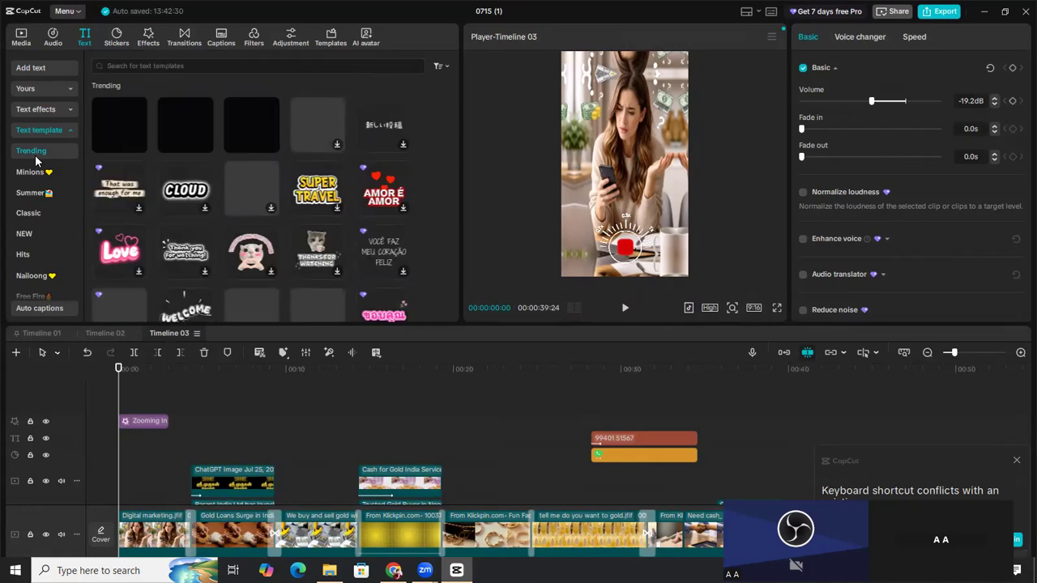
# Browse the Trending text templates for a title design that suits the gold-loan reel.
pyautogui.scroll(-5, 242, 180)
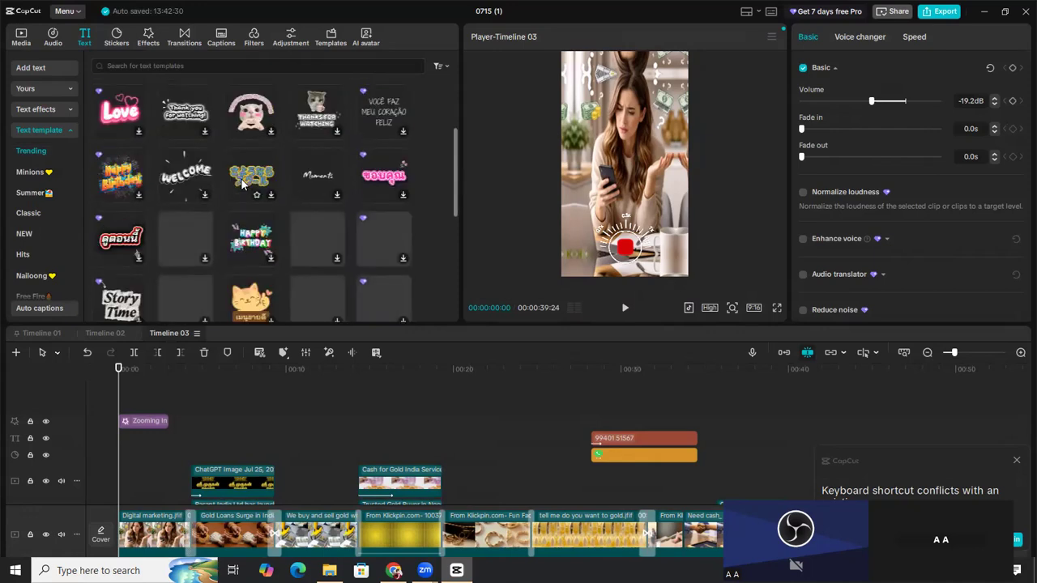
pyautogui.scroll(2, 241, 184)
pyautogui.scroll(3, 241, 184)
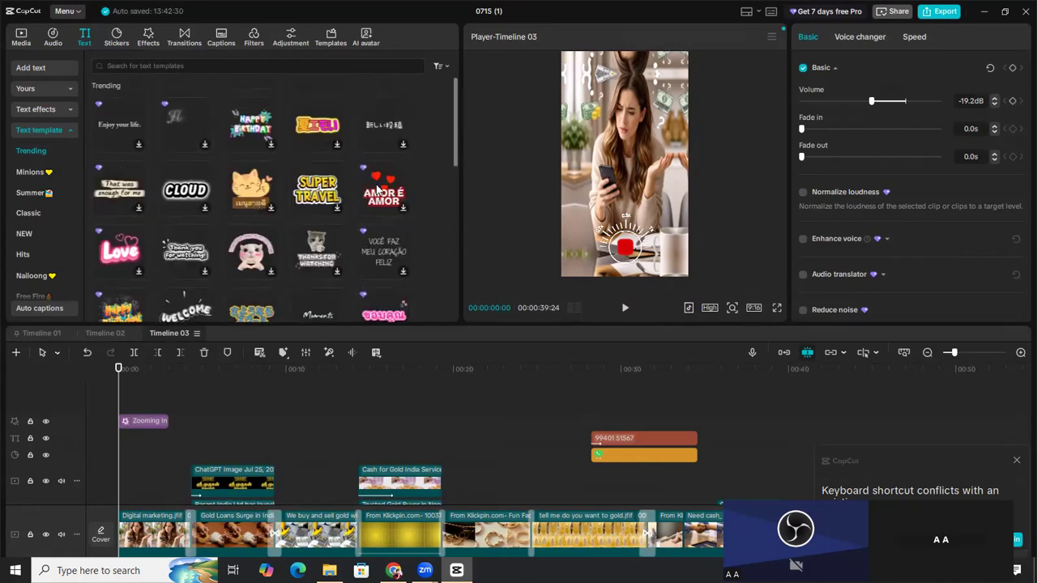
pyautogui.scroll(-5, 262, 190)
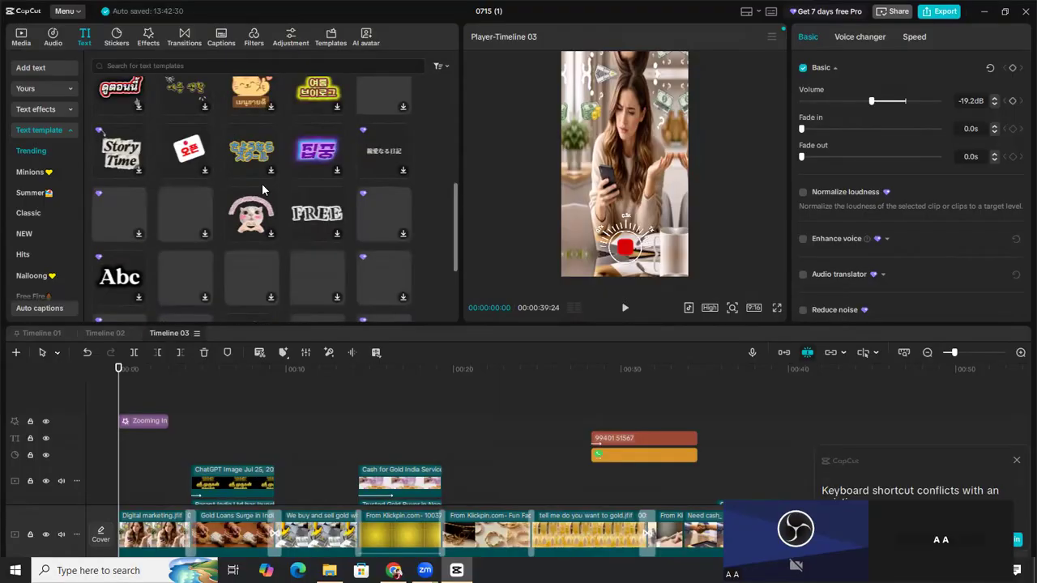
pyautogui.scroll(-3, 262, 190)
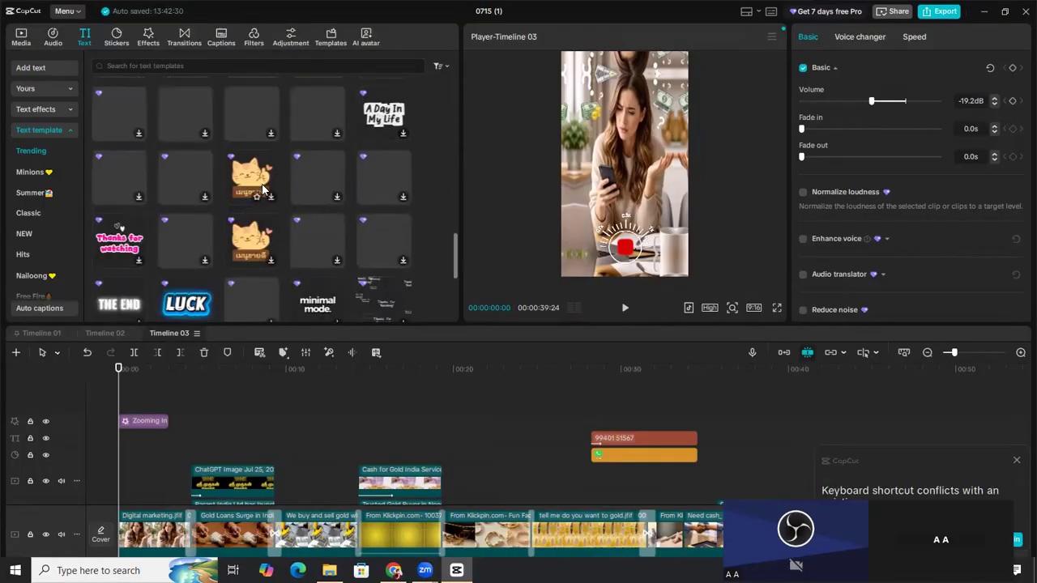
pyautogui.scroll(-3, 262, 187)
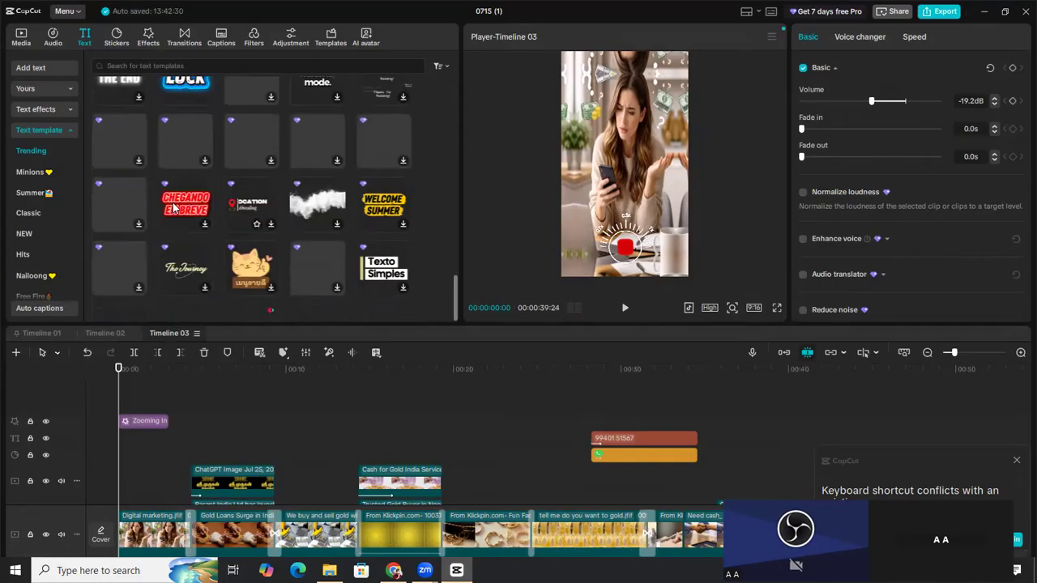
pyautogui.scroll(10, 171, 208)
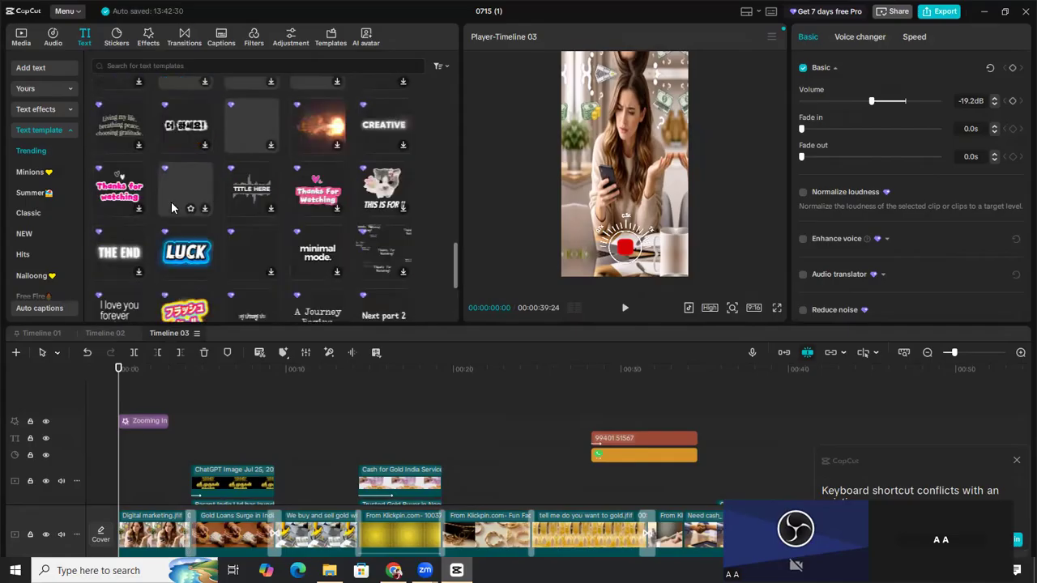
pyautogui.scroll(3, 171, 204)
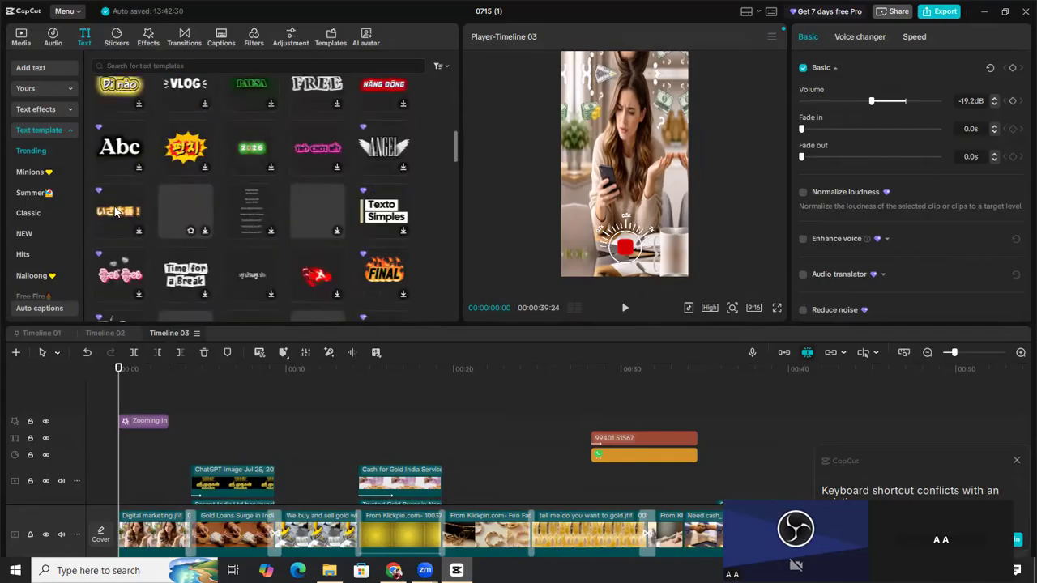
pyautogui.scroll(4, 141, 215)
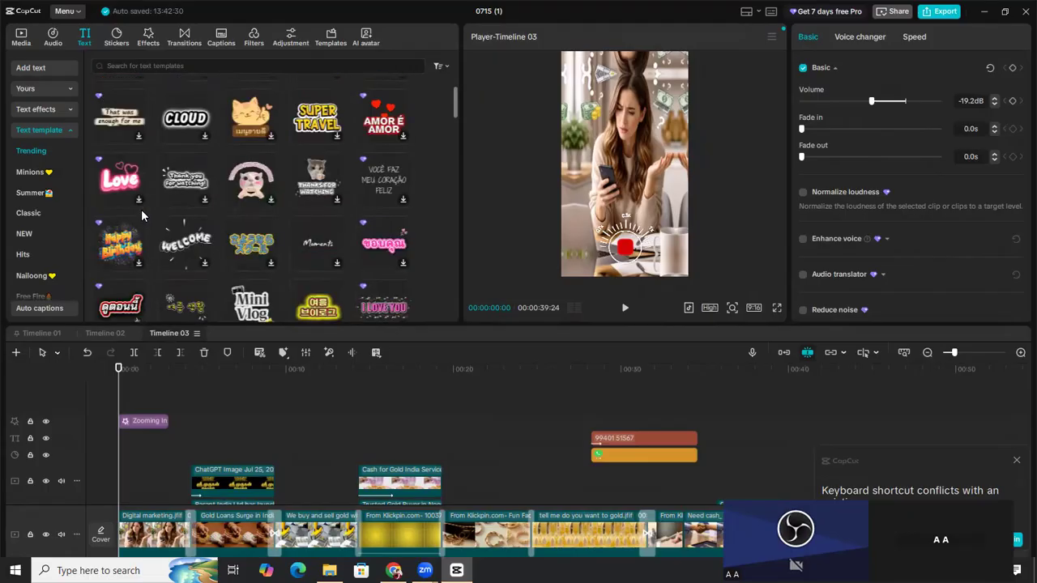
pyautogui.scroll(1, 141, 209)
pyautogui.scroll(-6, 141, 210)
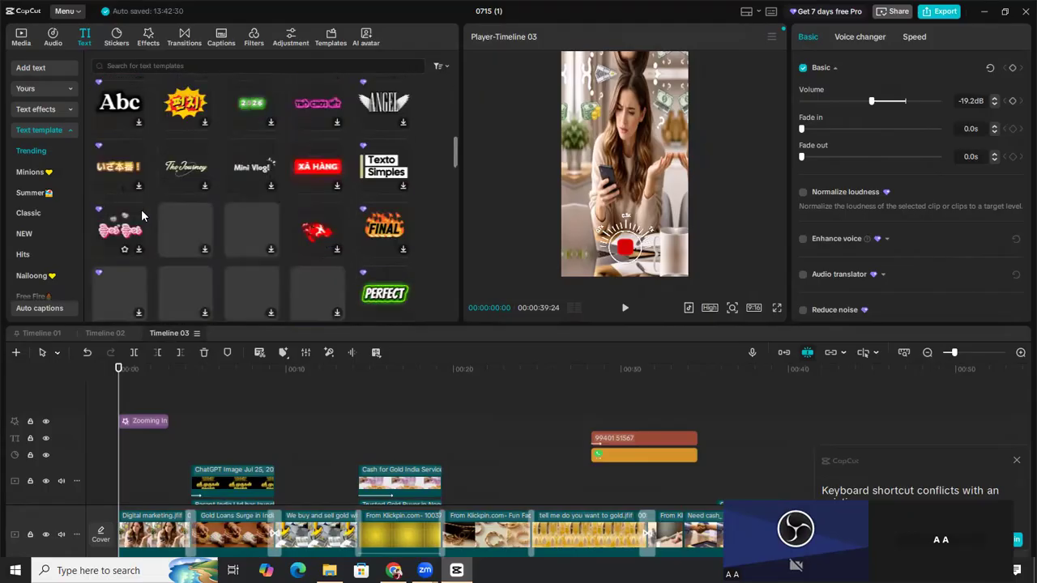
pyautogui.scroll(-3, 141, 215)
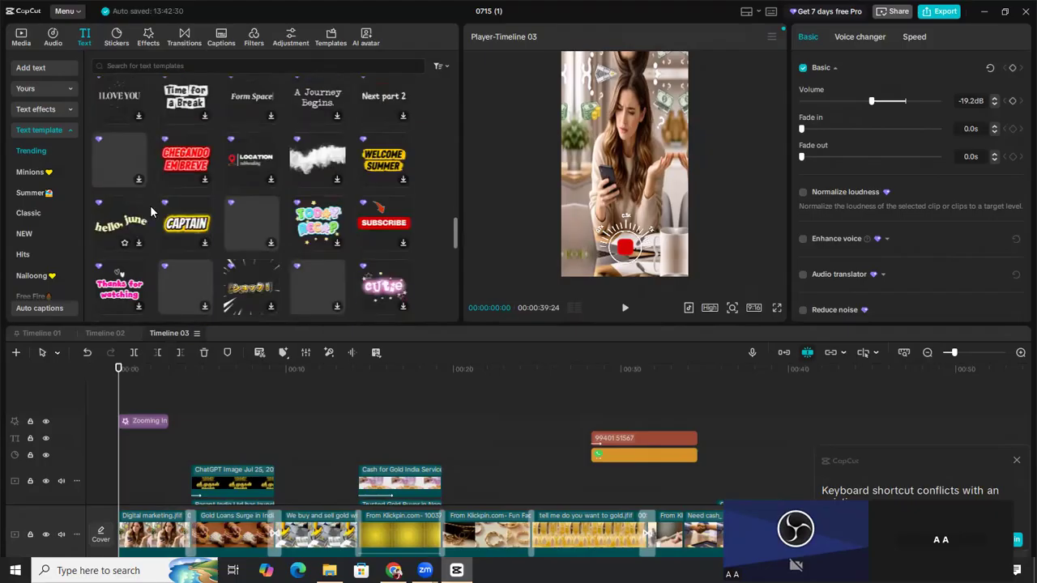
pyautogui.scroll(-1, 152, 209)
pyautogui.scroll(-1, 154, 209)
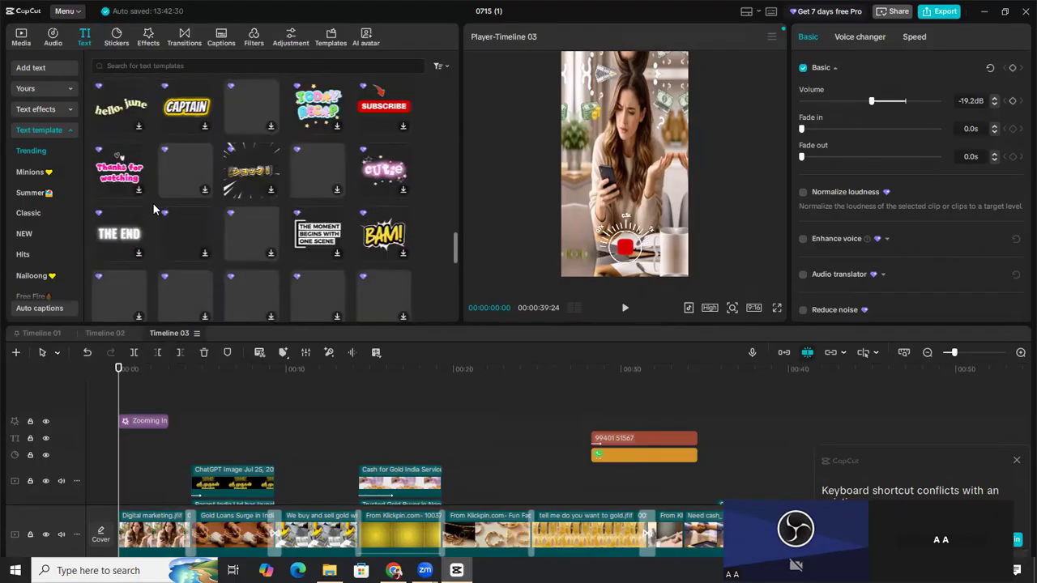
pyautogui.scroll(-2, 154, 209)
pyautogui.scroll(-3, 154, 209)
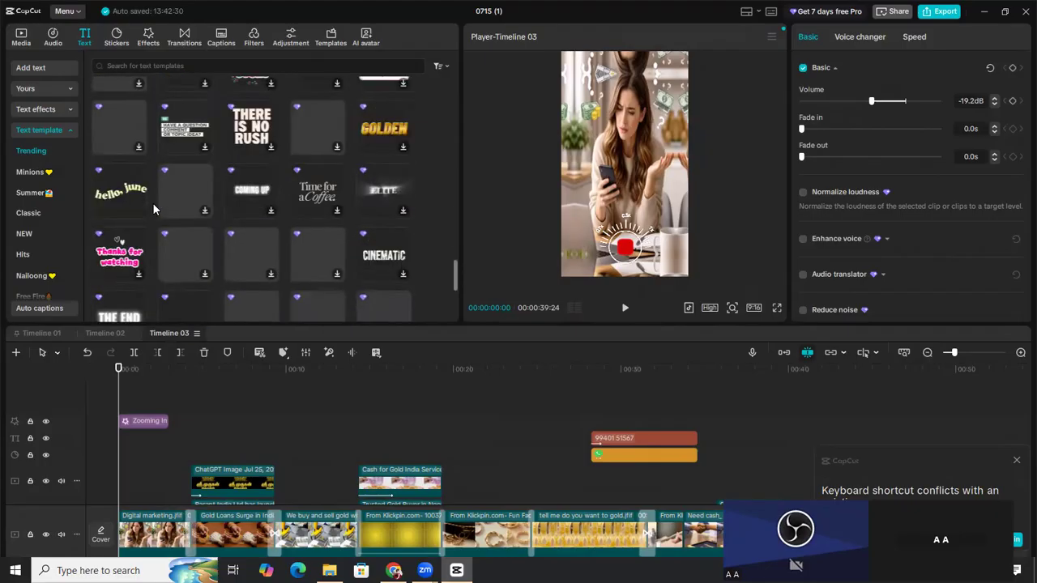
pyautogui.scroll(-3, 154, 207)
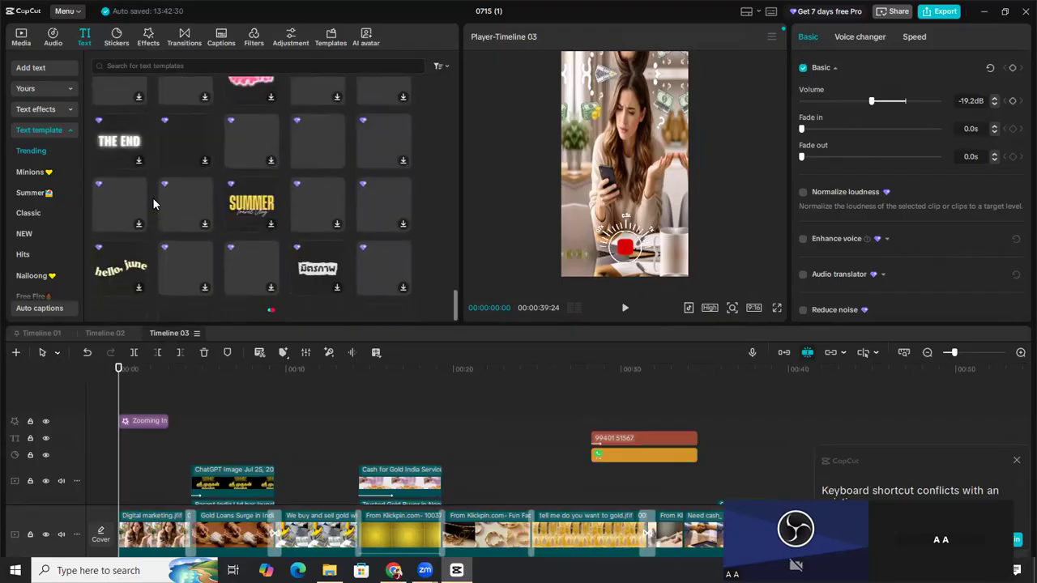
pyautogui.scroll(-1, 154, 204)
pyautogui.scroll(-2, 153, 198)
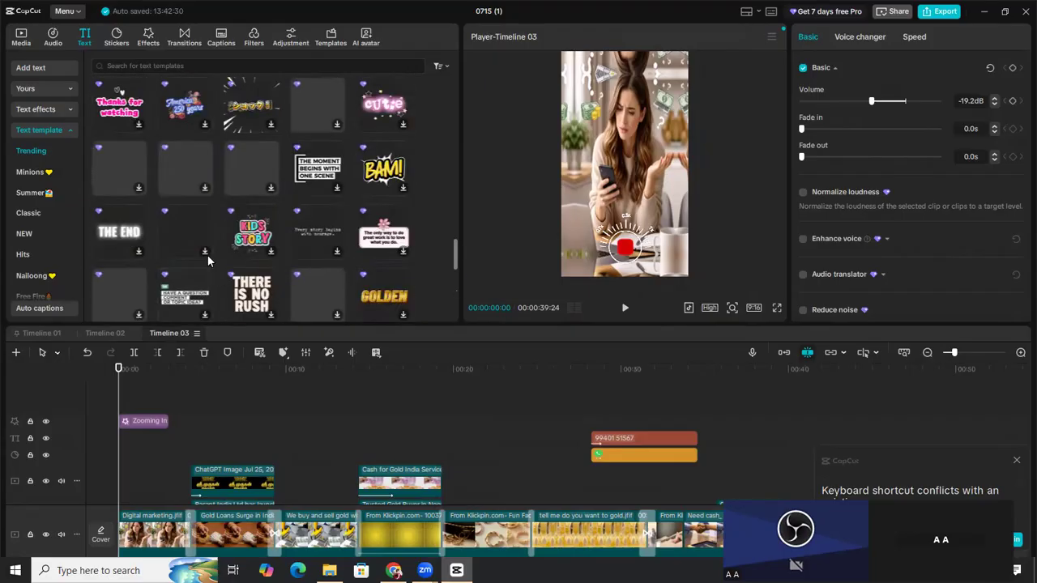
pyautogui.scroll(3, 207, 255)
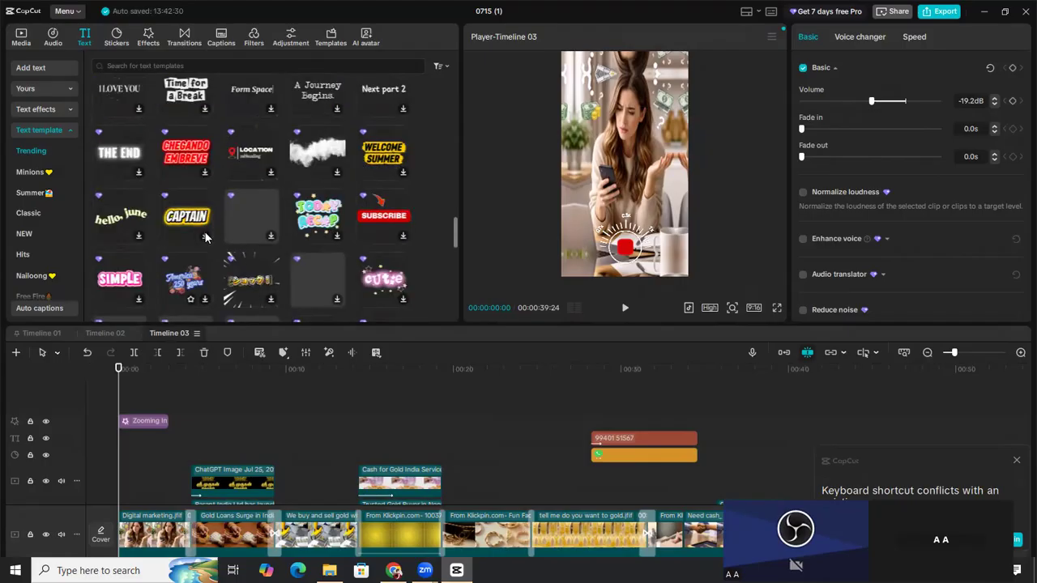
# Preview the CAPTAIN text template over the reel's opening image.
pyautogui.click(205, 234)
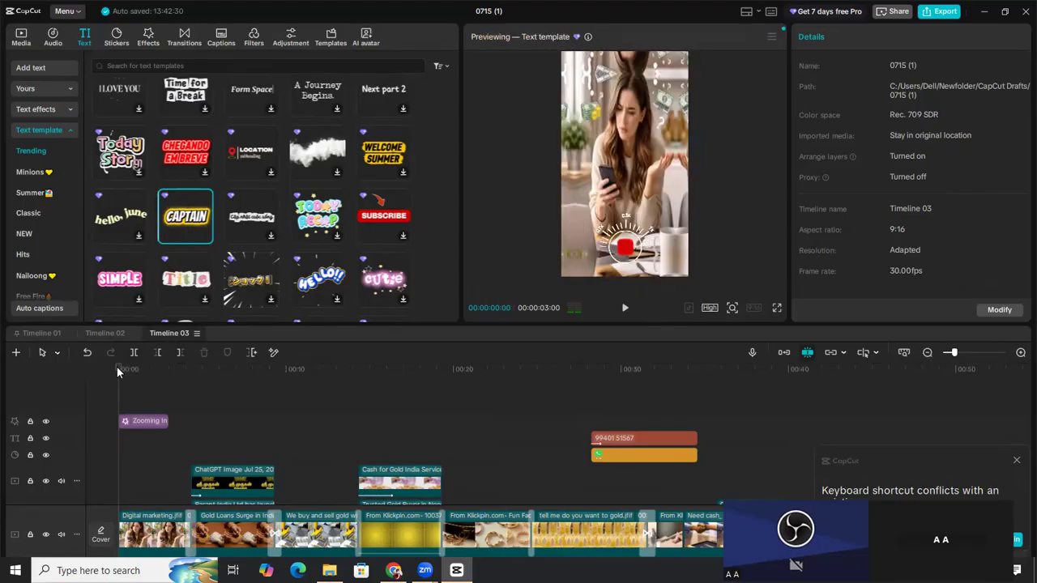
pyautogui.click(626, 313)
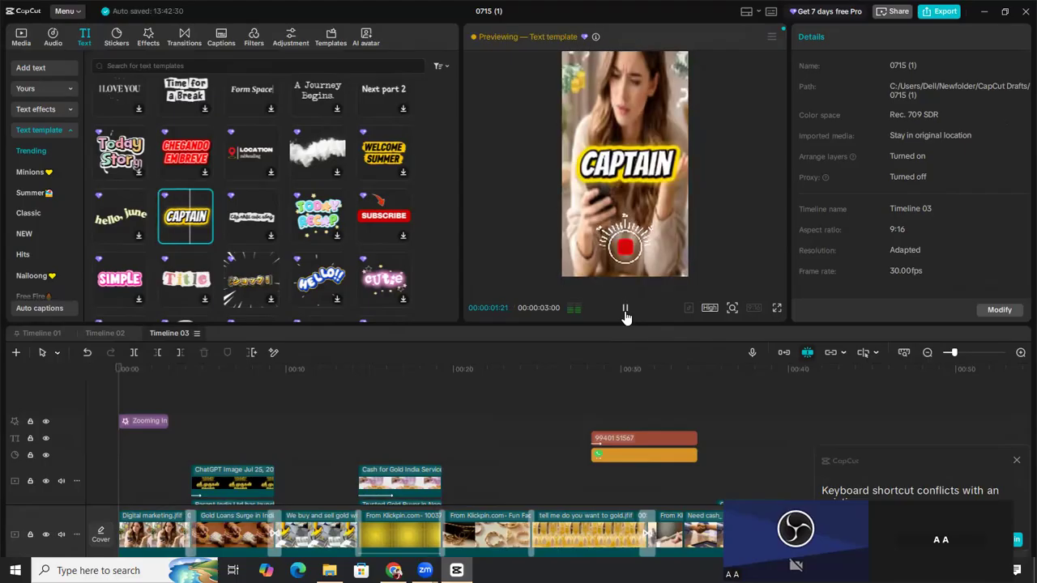
pyautogui.click(626, 312)
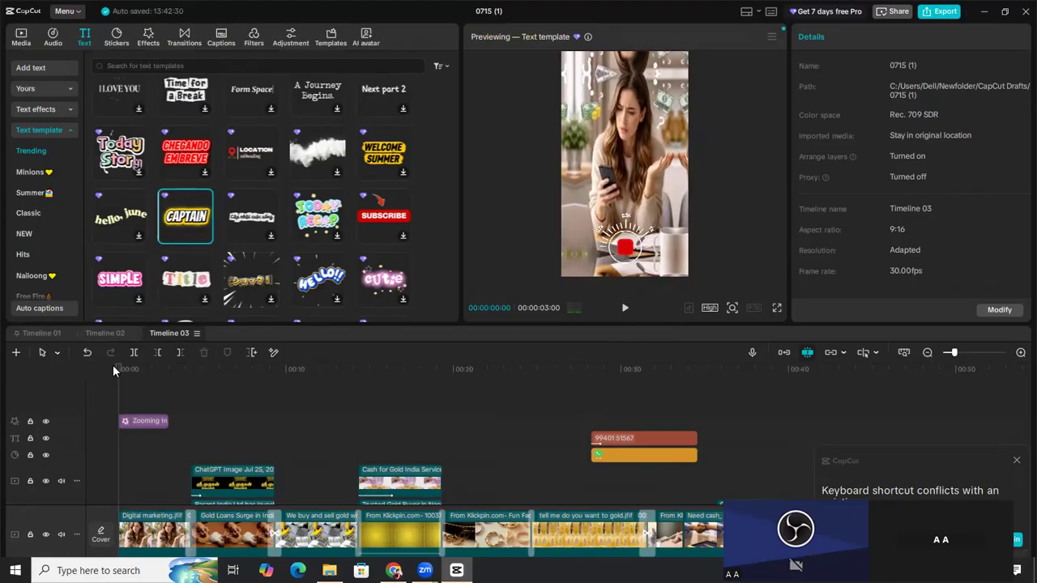
# Examine the reel's frames at several points between 00:00:06:07 and 00:00:20:11, ending at 00:00:19:10.
pyautogui.click(222, 391)
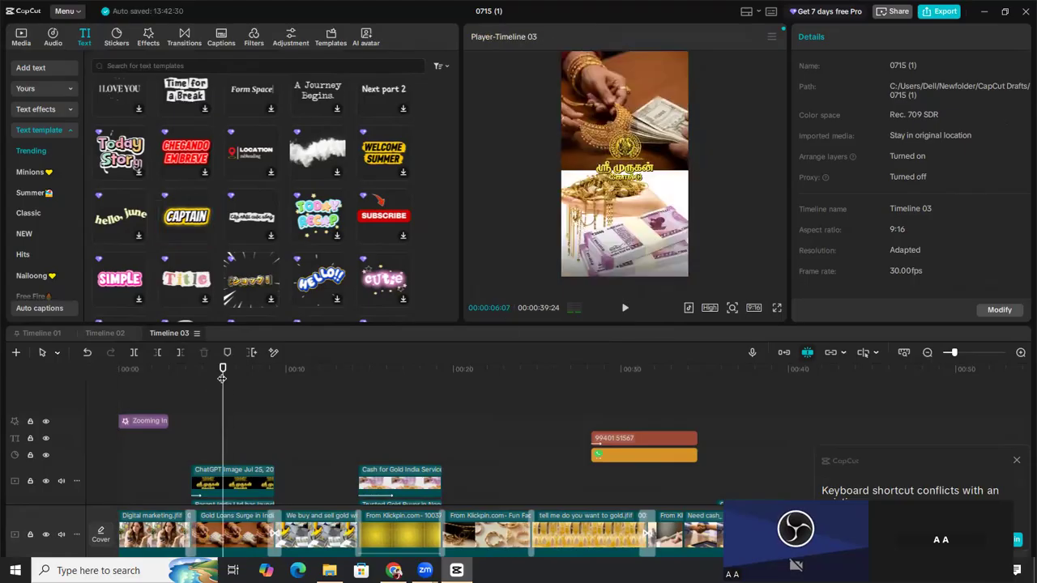
pyautogui.click(409, 418)
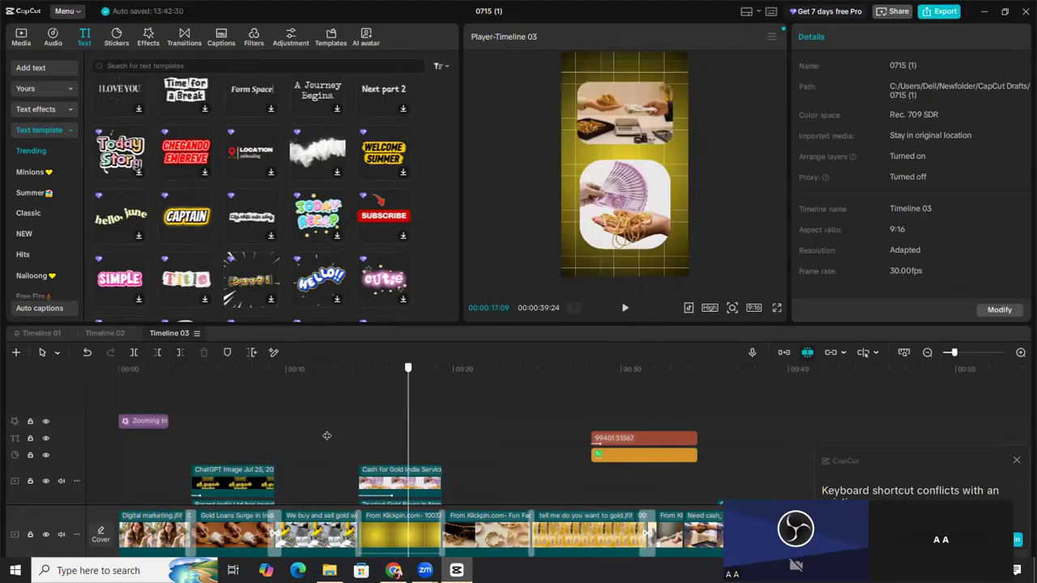
pyautogui.click(297, 436)
pyautogui.click(347, 433)
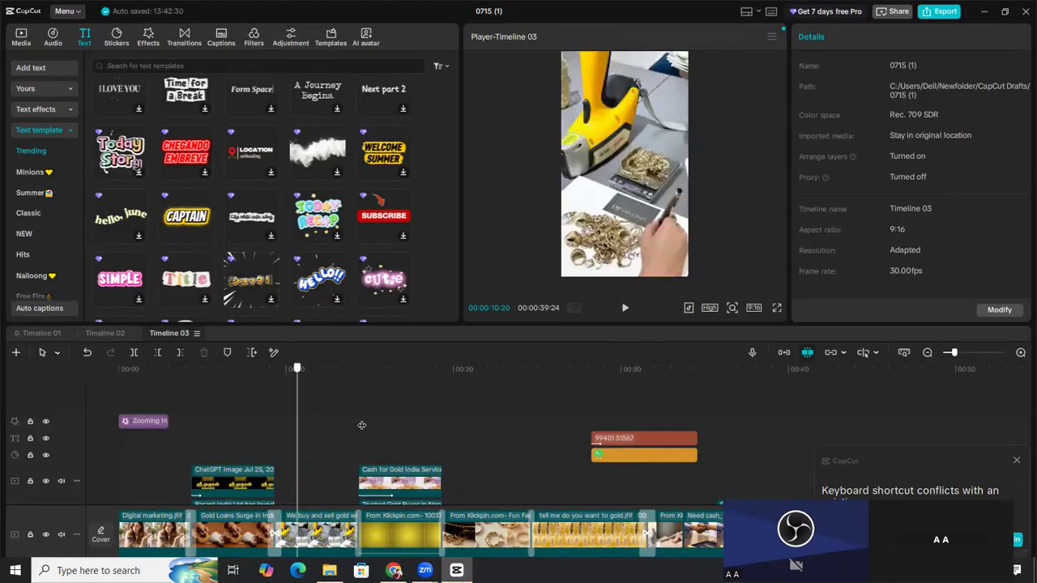
pyautogui.click(459, 447)
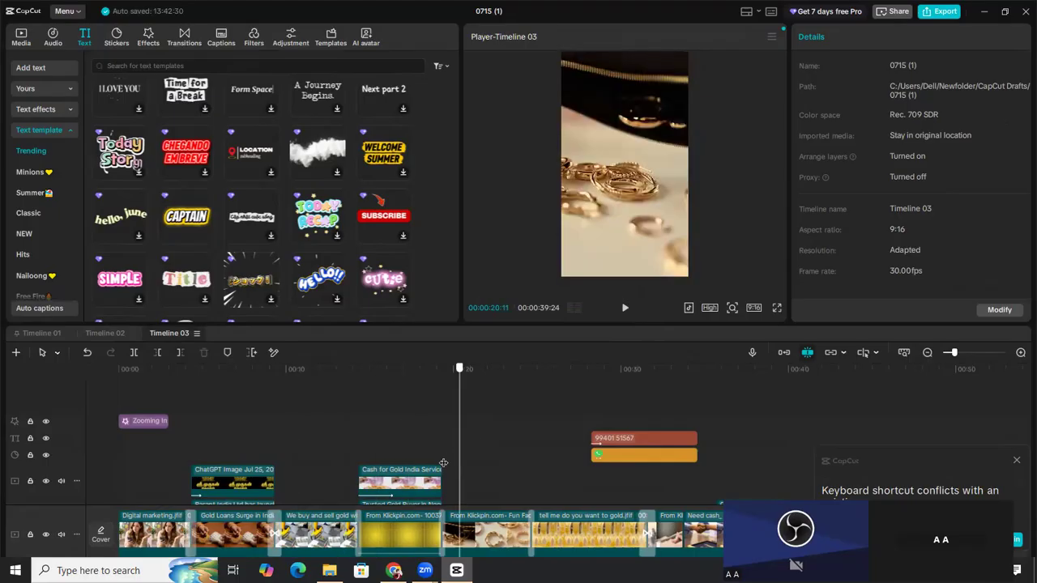
pyautogui.click(442, 463)
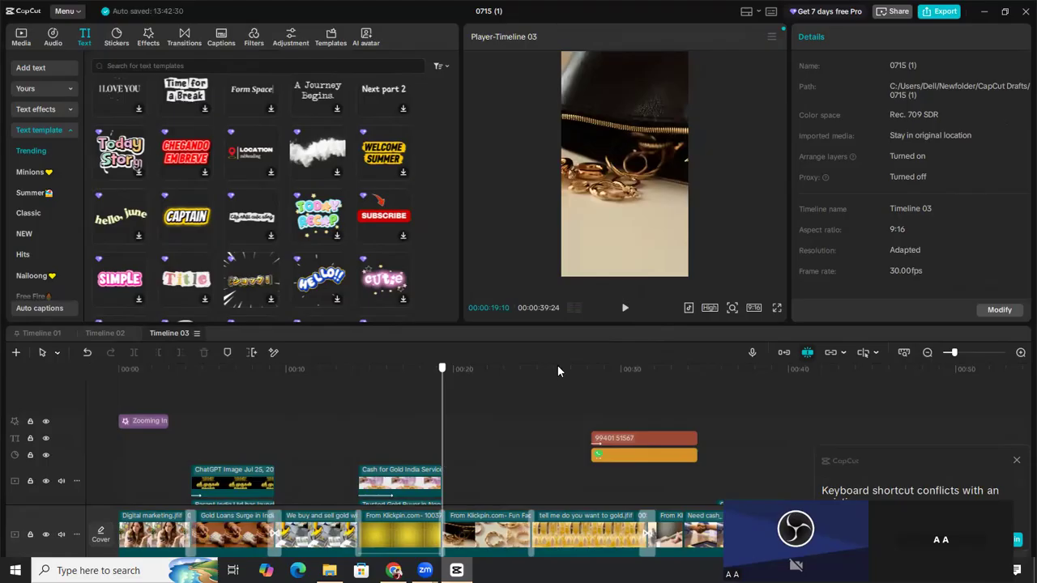
# Play the reel from 00:00:19:10, check the frame at 00:00:28:04, and replay from 00:00:22:07.
pyautogui.click(624, 315)
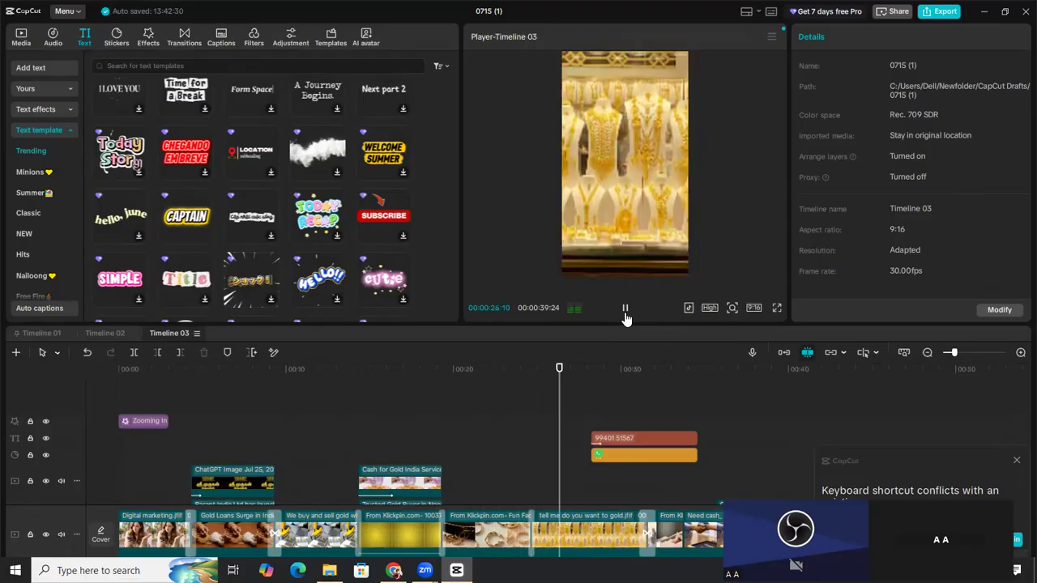
pyautogui.click(585, 369)
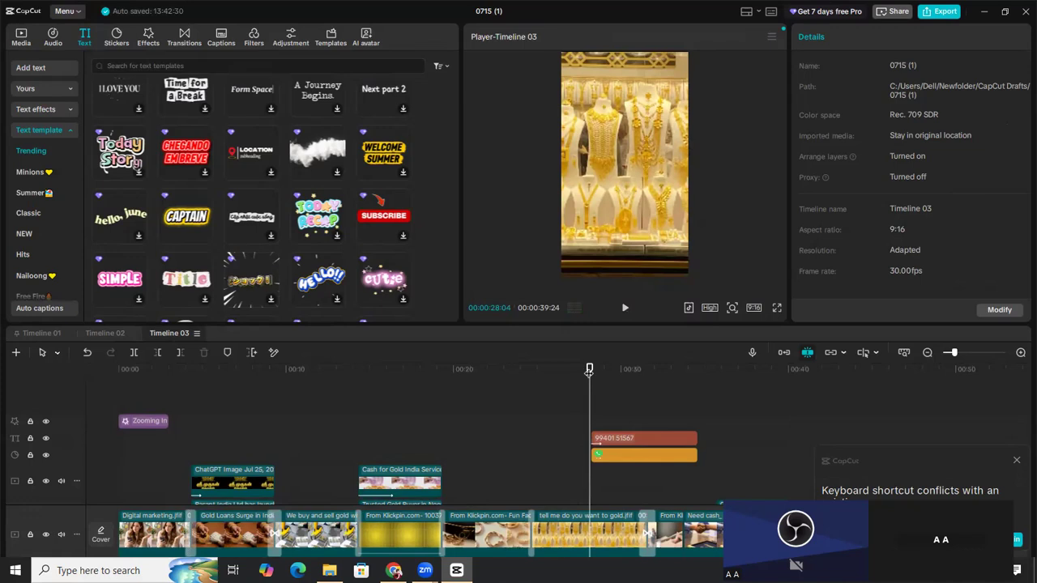
pyautogui.click(482, 440)
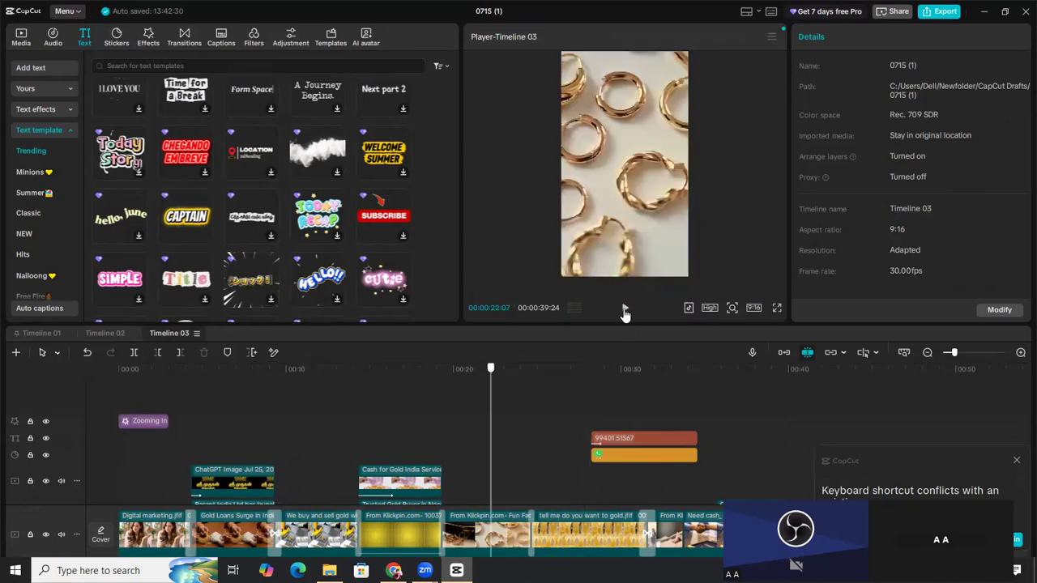
pyautogui.press('space')
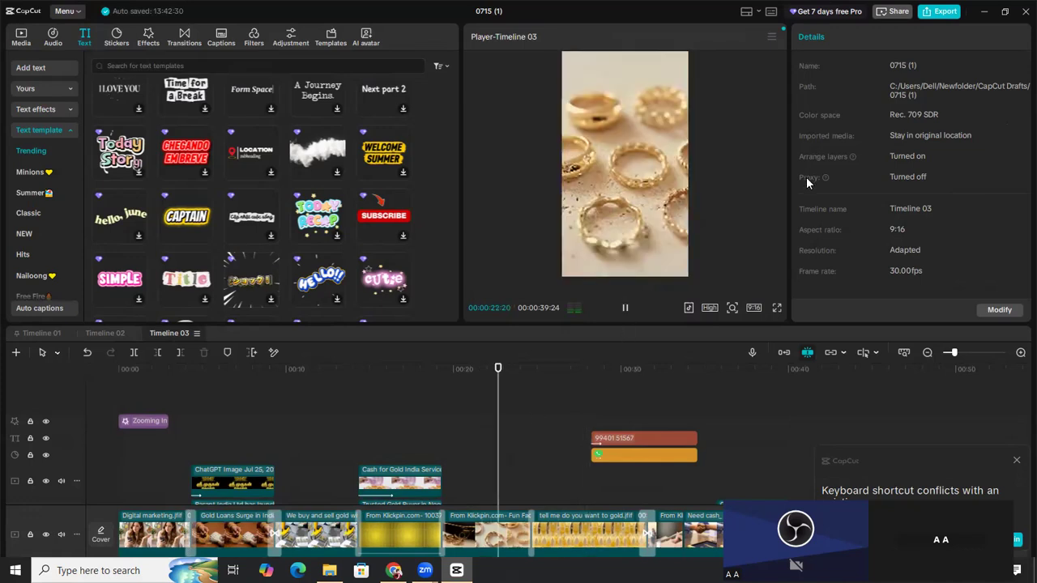
# Add the CAPTAIN text template at 00:00:21:27 and change its wording to "Tirrupur".
pyautogui.click(487, 409)
pyautogui.press('space')
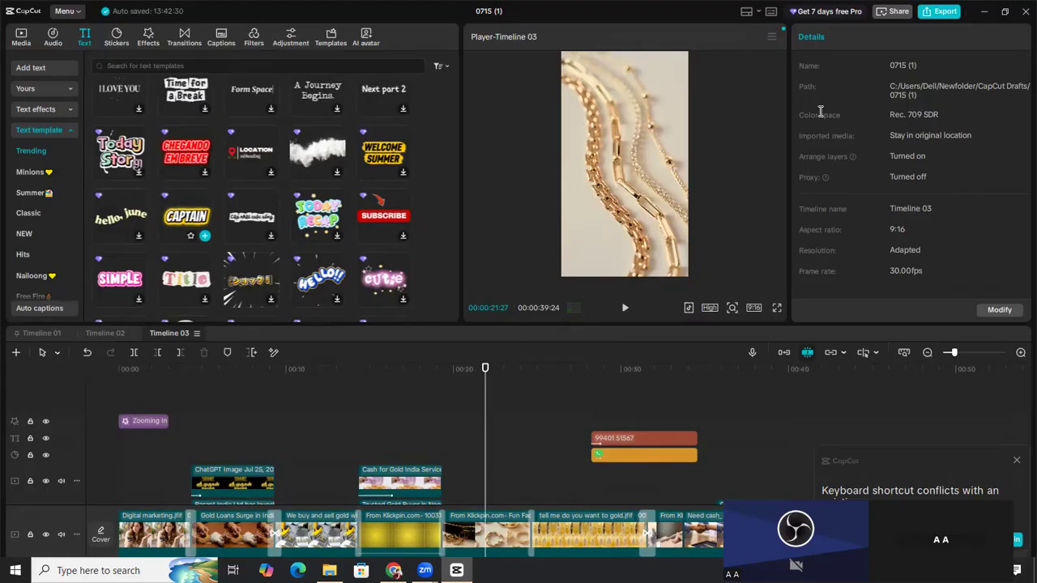
pyautogui.click(849, 112)
pyautogui.hotkey('ctrl', 'a')
pyautogui.press('BackSpace')
pyautogui.write('Tirrupur')
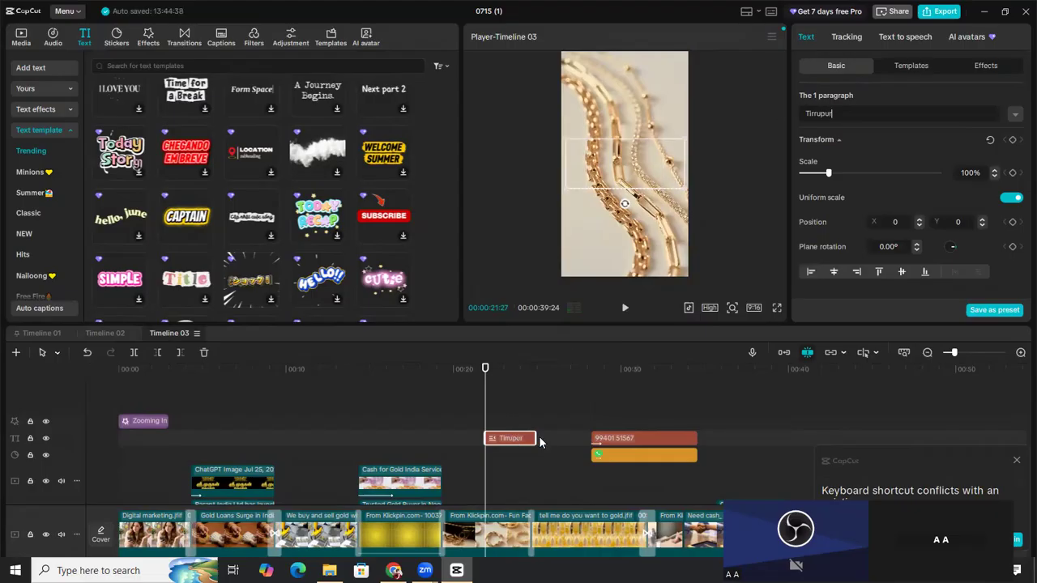
# Shorten the Tirrupur title to end at about 00:00:23:22 and replay that passage.
pyautogui.moveTo(535, 439); pyautogui.dragTo(515, 439)
pyautogui.click(537, 446)
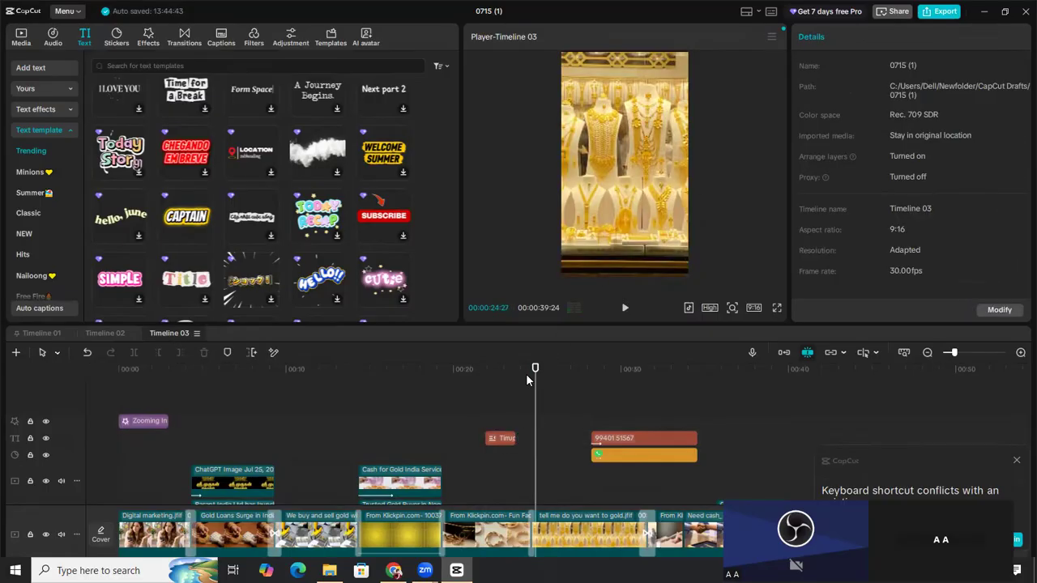
pyautogui.click(482, 393)
pyautogui.click(624, 316)
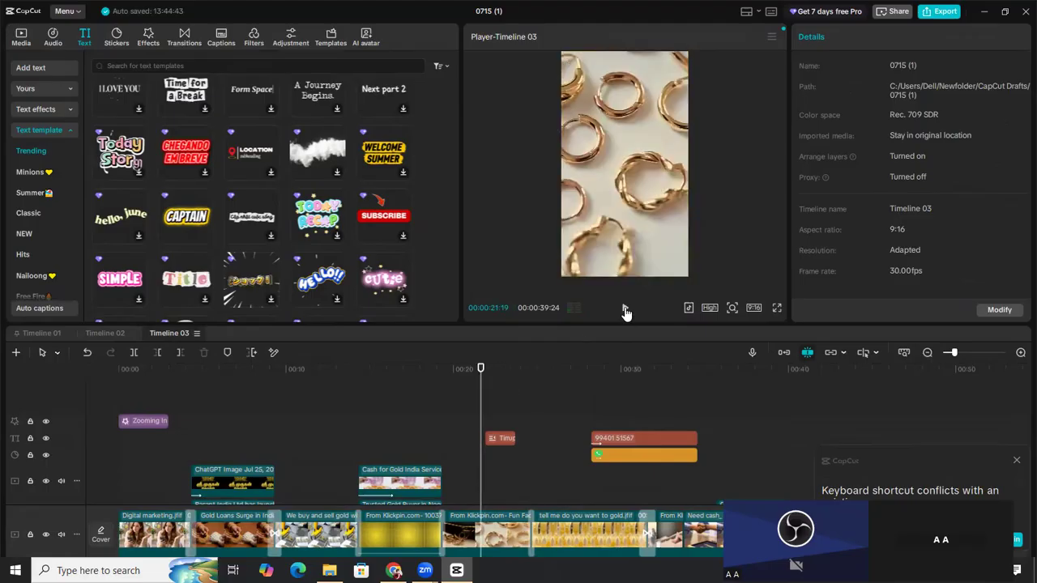
# Trim about one second off the start of the Tirrupur title, checking its timing in playback.
pyautogui.click(495, 437)
pyautogui.moveTo(490, 437); pyautogui.dragTo(492, 438)
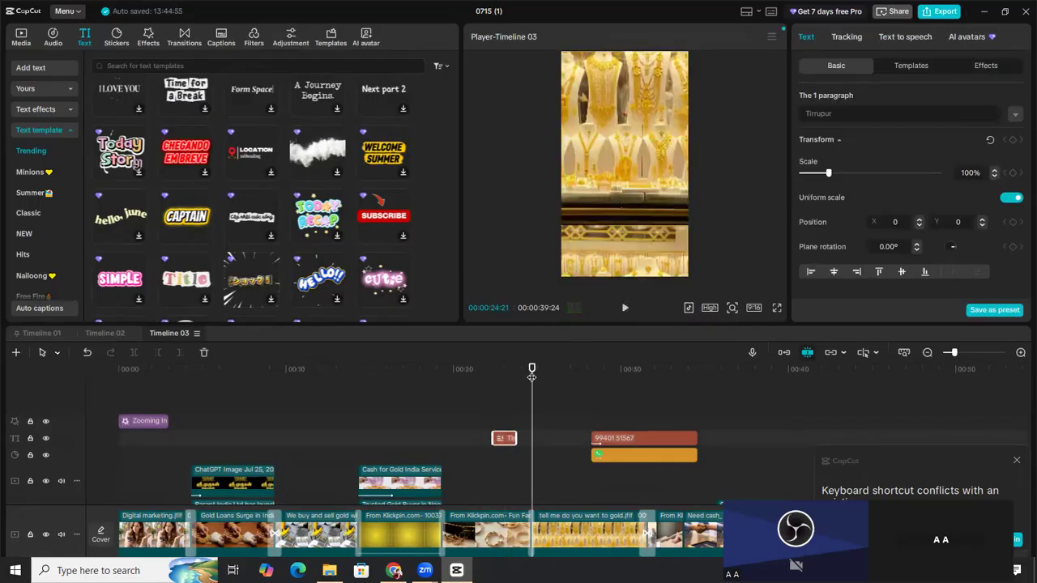
pyautogui.click(492, 379)
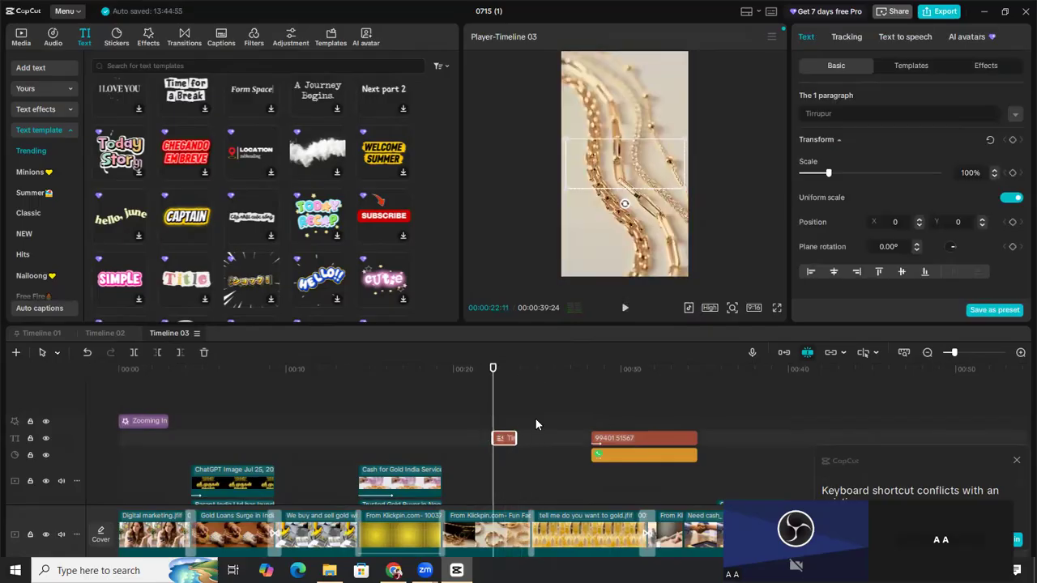
pyautogui.click(625, 311)
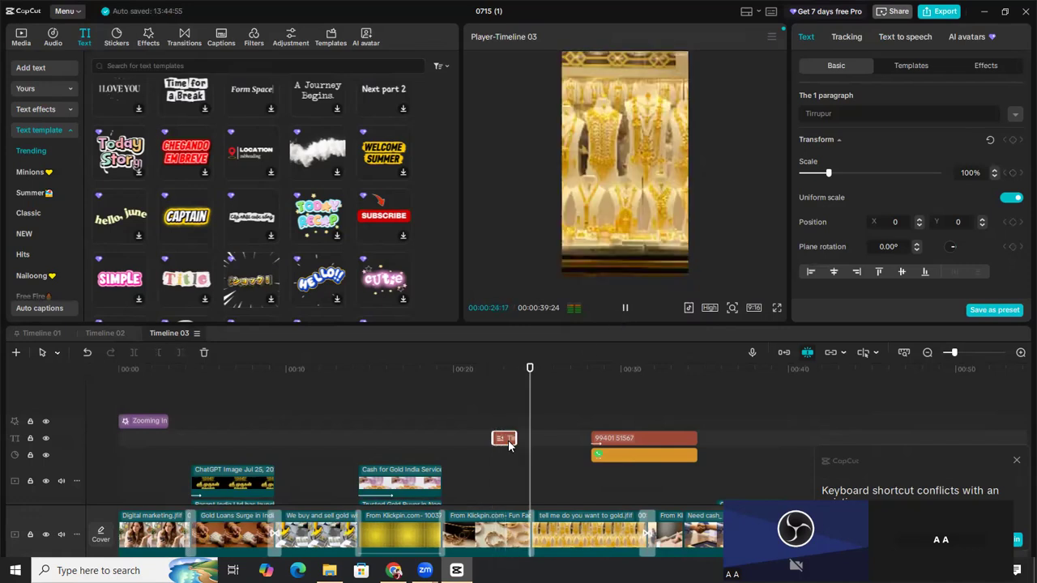
pyautogui.moveTo(497, 437); pyautogui.dragTo(506, 439)
pyautogui.click(497, 407)
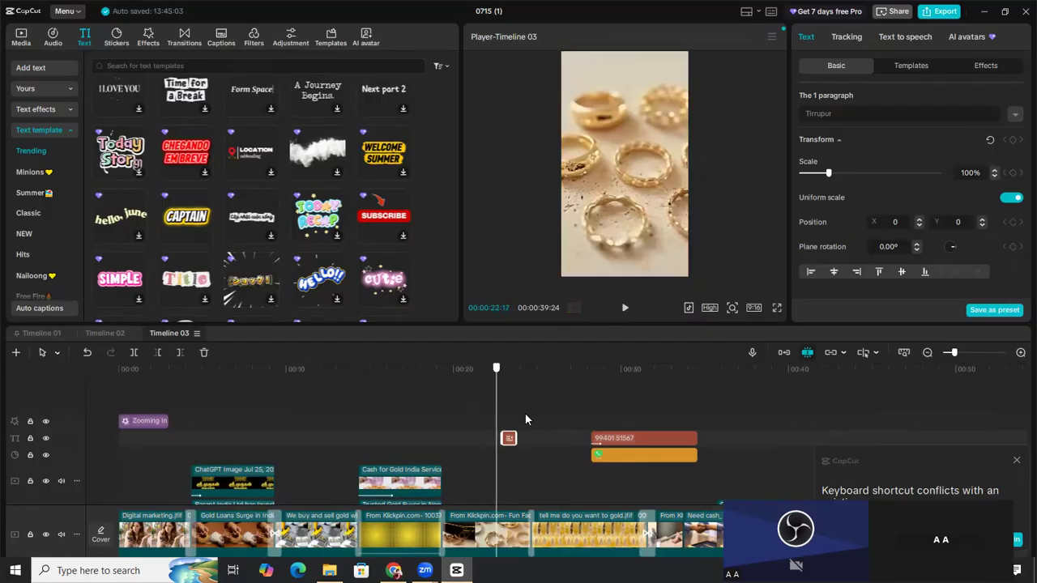
# Add a second CAPTAIN text template at 00:00:23:22 and change its wording to "Erode".
pyautogui.moveTo(499, 375); pyautogui.dragTo(512, 400)
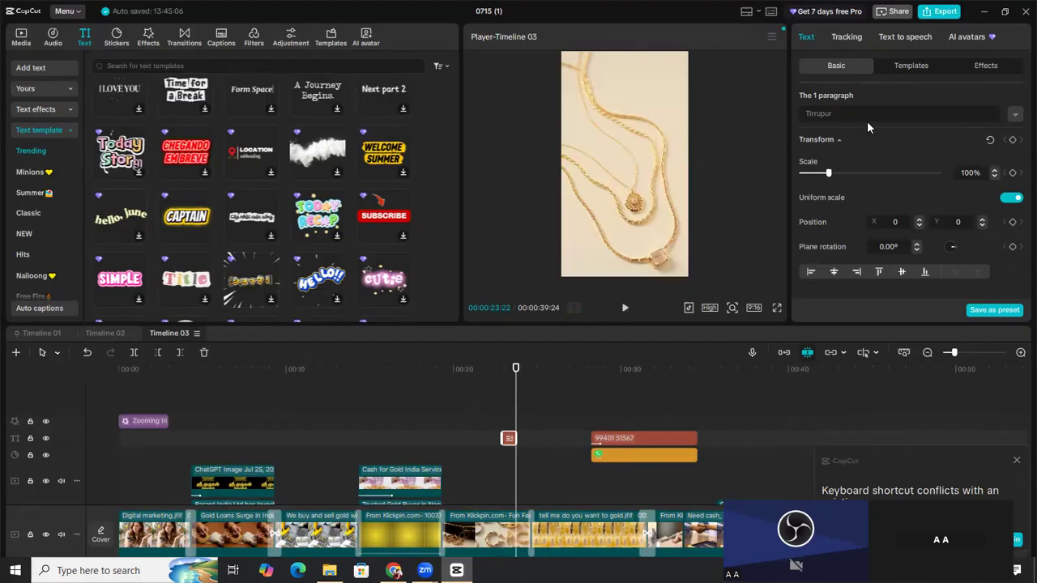
pyautogui.click(204, 235)
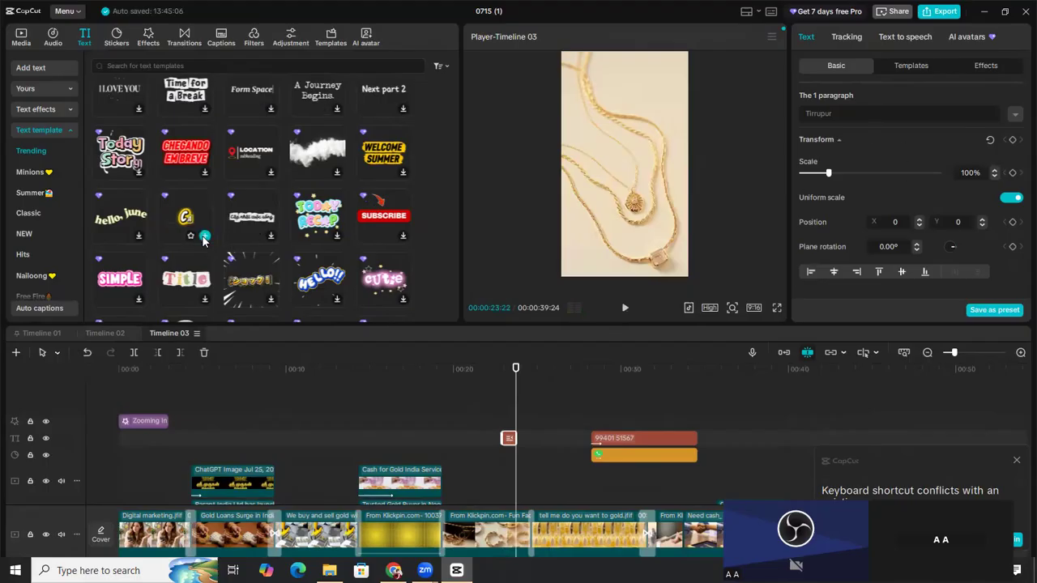
pyautogui.click(836, 111)
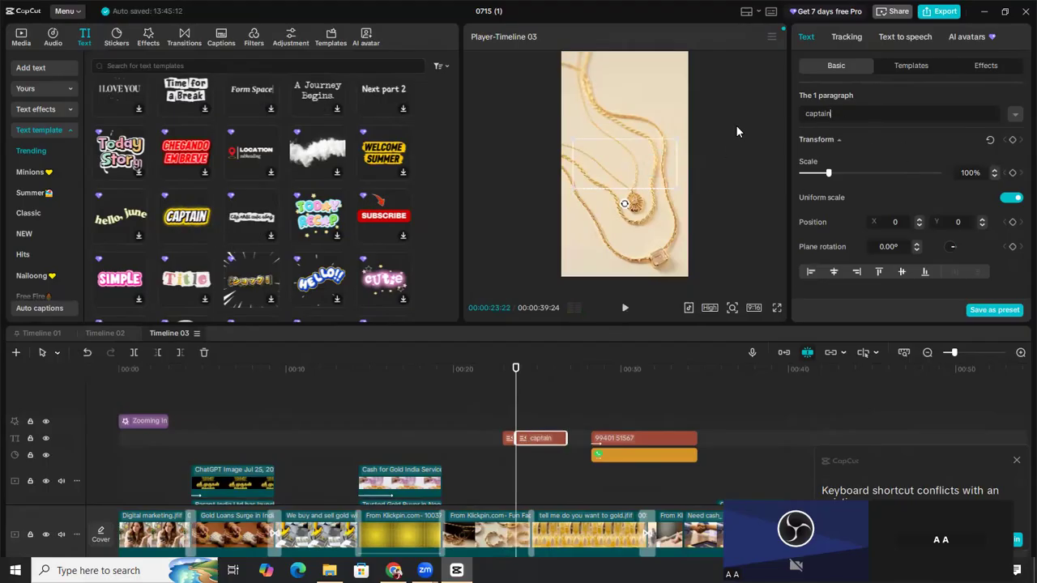
pyautogui.press('BackSpace')
pyautogui.press('BackSpace')
pyautogui.press('BackSpace')
pyautogui.press('BackSpace')
pyautogui.press('BackSpace')
pyautogui.press('BackSpace')
pyautogui.press('BackSpace')
pyautogui.write('Erode')
# Shorten the Erode title to end at about 00:00:24:20 and play it back.
pyautogui.click(549, 440)
pyautogui.moveTo(548, 439); pyautogui.dragTo(535, 440)
pyautogui.click(625, 308)
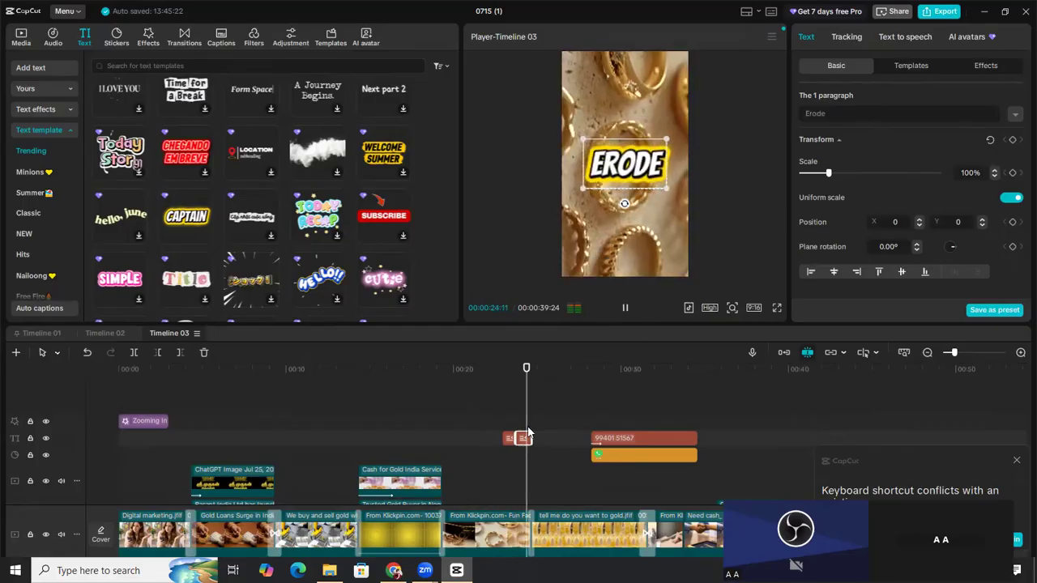
# Add a CAPTAIN text template reading "Covai" at 00:00:24:20 and shorten it to end at about 00:00:25:10.
pyautogui.moveTo(553, 369); pyautogui.dragTo(532, 369)
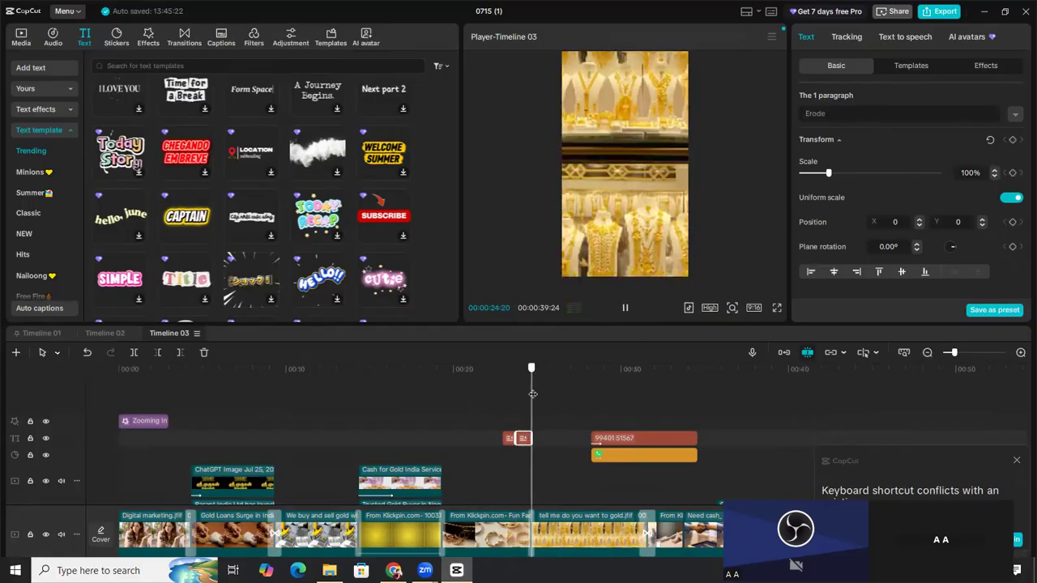
pyautogui.click(205, 235)
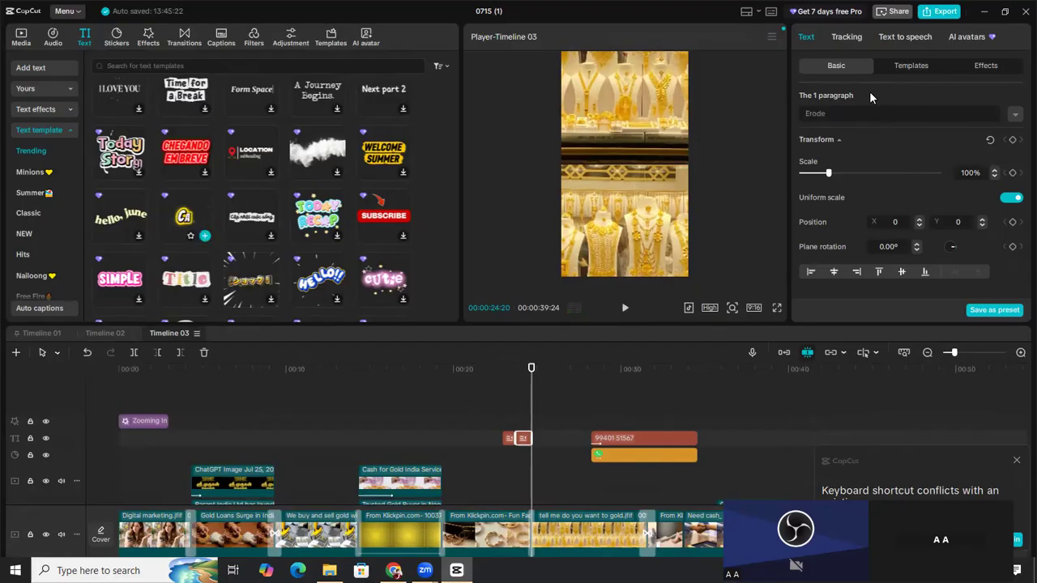
pyautogui.moveTo(850, 113); pyautogui.dragTo(752, 121)
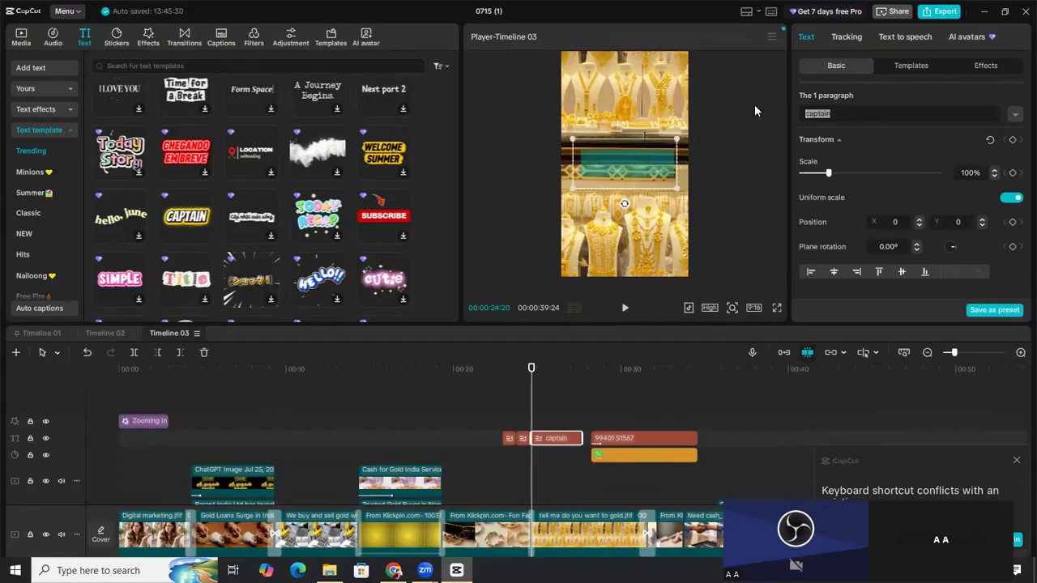
pyautogui.press('BackSpace')
pyautogui.write('Covai')
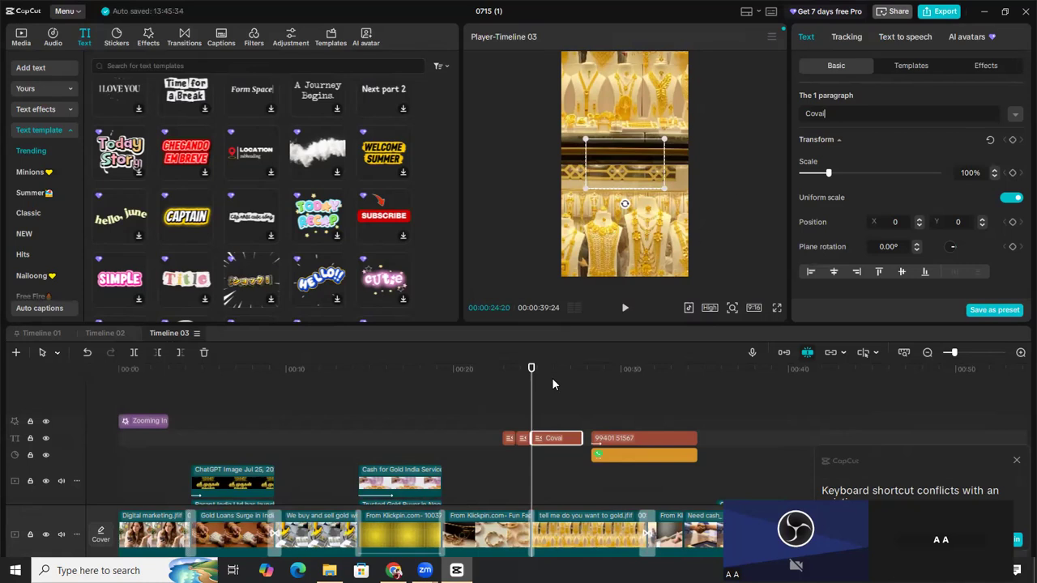
pyautogui.click(568, 440)
pyautogui.moveTo(568, 440); pyautogui.dragTo(540, 440)
# Add a fourth CAPTAIN text template at 00:00:25:10 and change its wording to "Pollachi".
pyautogui.moveTo(532, 371); pyautogui.dragTo(543, 370)
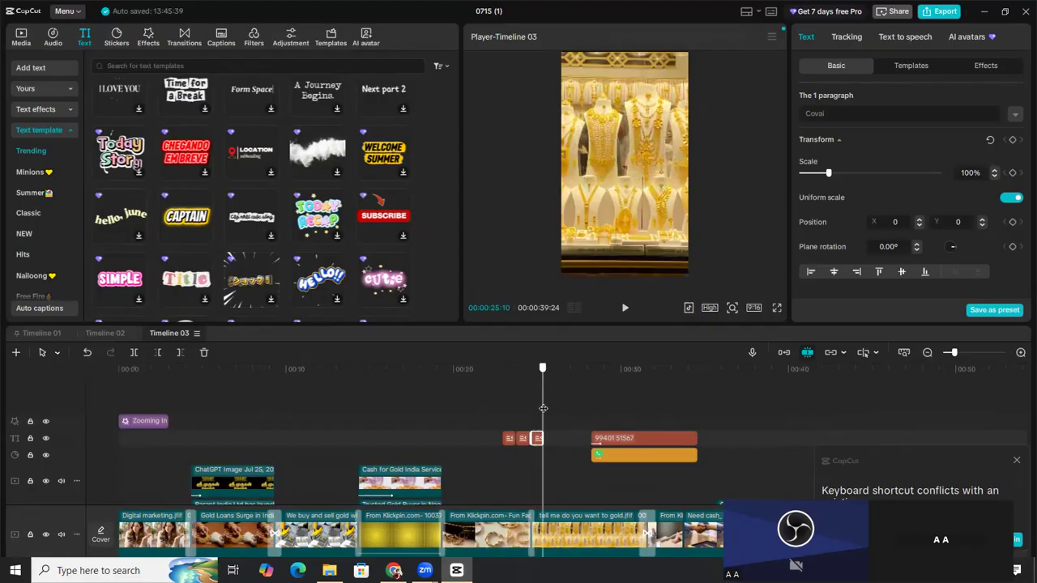
pyautogui.click(202, 235)
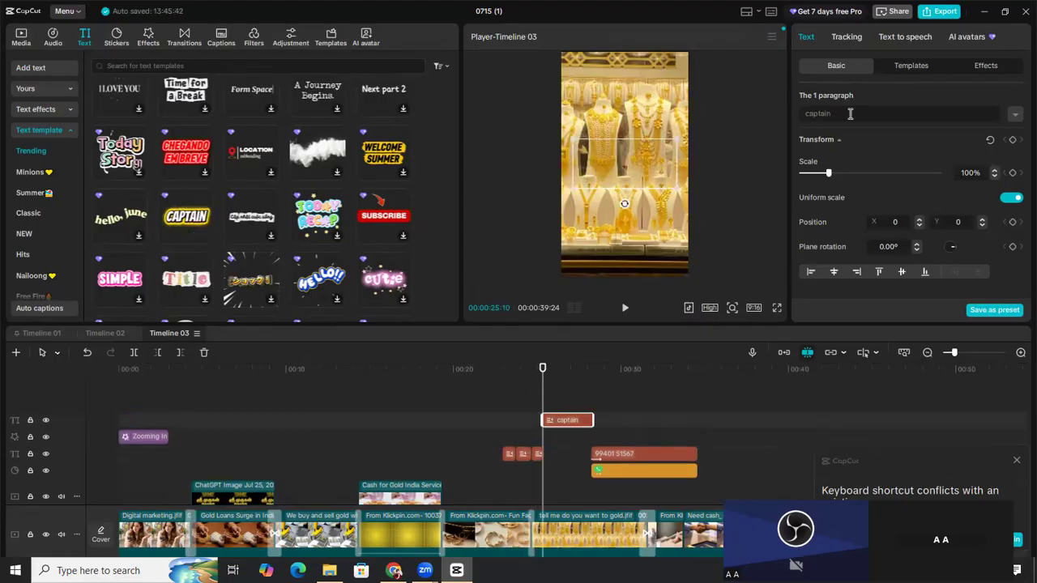
pyautogui.click(884, 114)
pyautogui.hotkey('ctrl', 'a')
pyautogui.press('BackSpace')
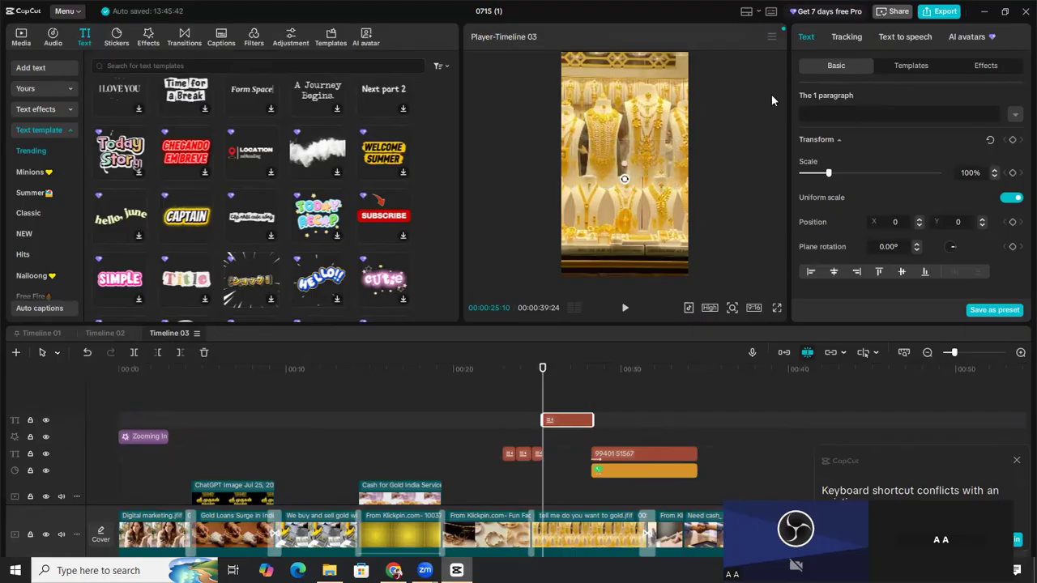
pyautogui.write('Pollachi')
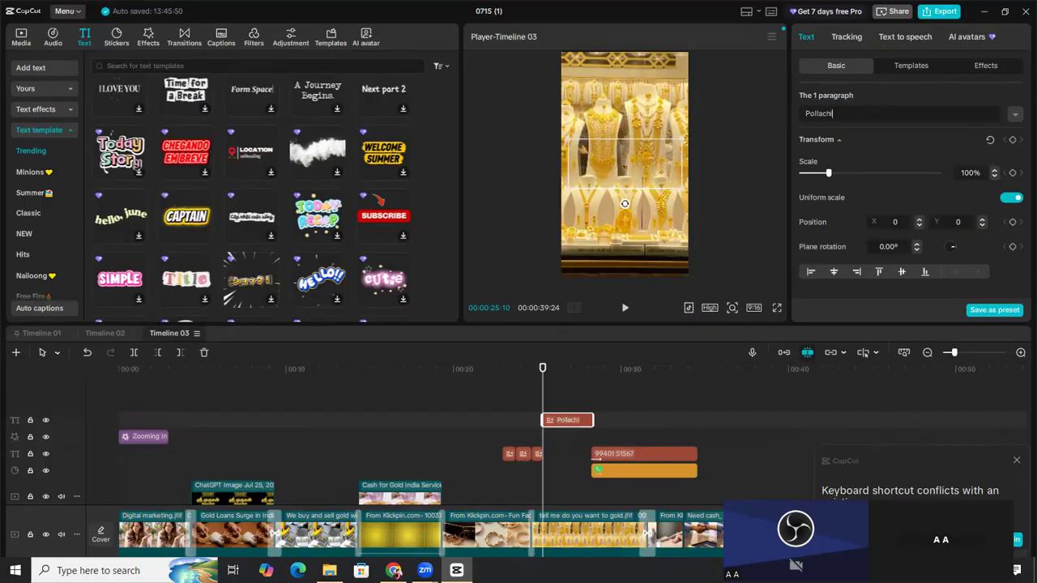
# Shorten the Pollachi title to end at about 00:00:26:03 and move it onto the other city titles' track.
pyautogui.moveTo(592, 422); pyautogui.dragTo(557, 421)
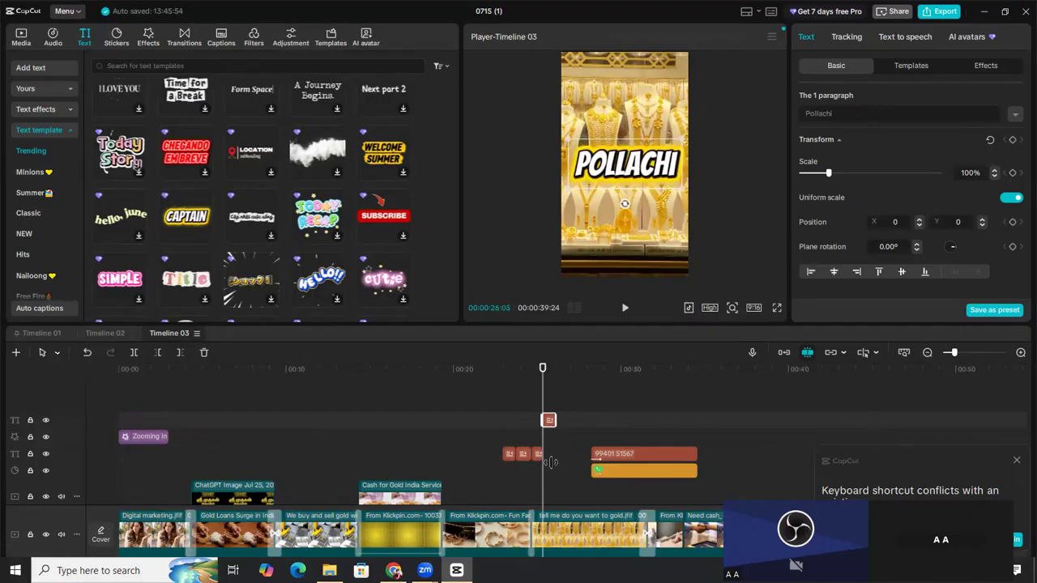
pyautogui.moveTo(547, 422); pyautogui.dragTo(547, 452)
pyautogui.click(502, 400)
pyautogui.click(625, 310)
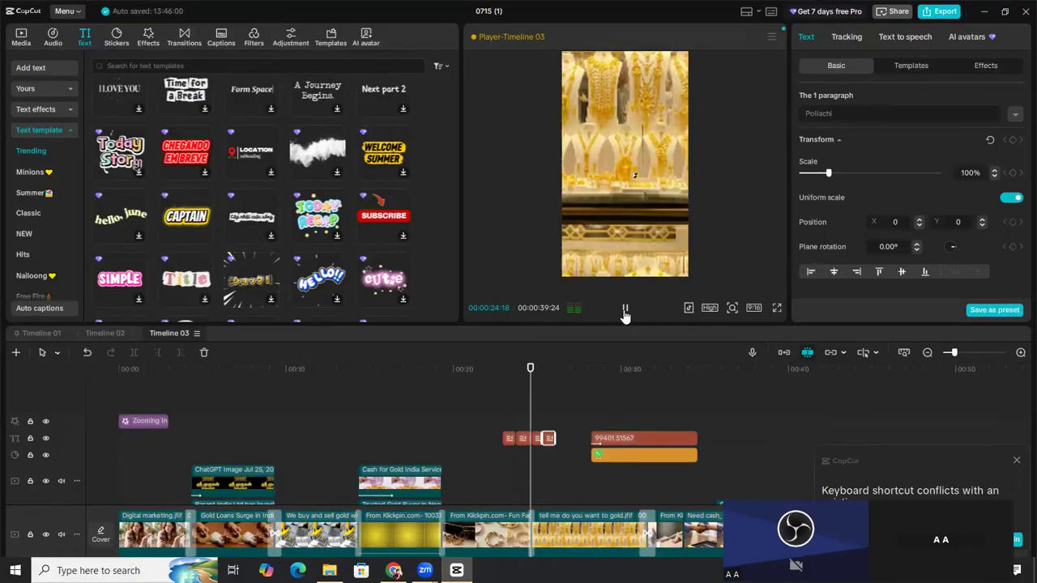
# Trim the Tirrupur, Erode, Covai and Pollachi titles shorter and place them back to back on their track.
pyautogui.click(509, 439)
pyautogui.press('space')
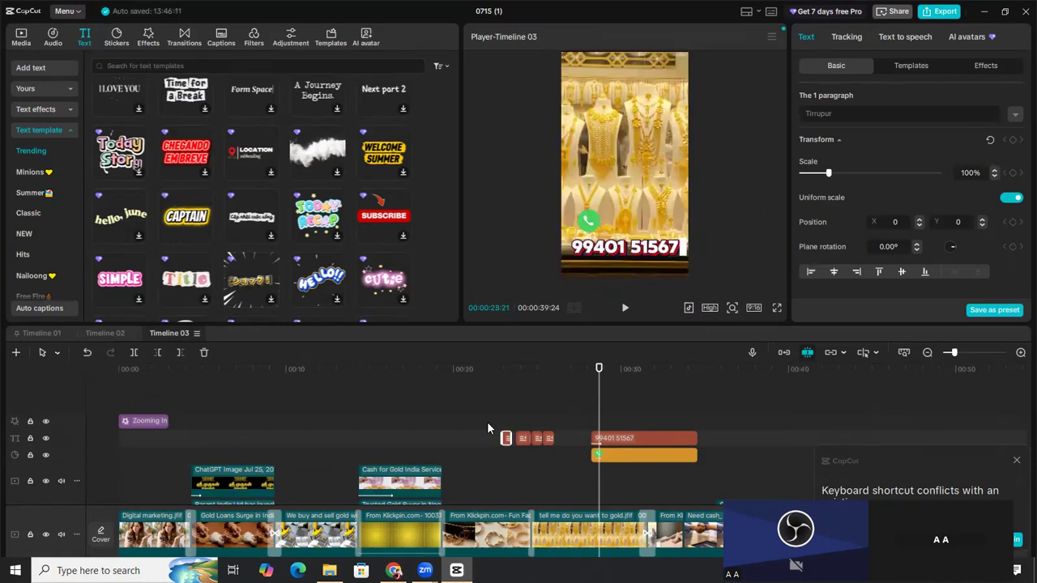
pyautogui.moveTo(523, 439)
pyautogui.mouseDown()
pyautogui.moveTo(485, 437)
pyautogui.moveTo(531, 439)
pyautogui.moveTo(519, 447)
pyautogui.moveTo(527, 439)
pyautogui.mouseUp()
pyautogui.click(531, 442)
pyautogui.click(537, 440)
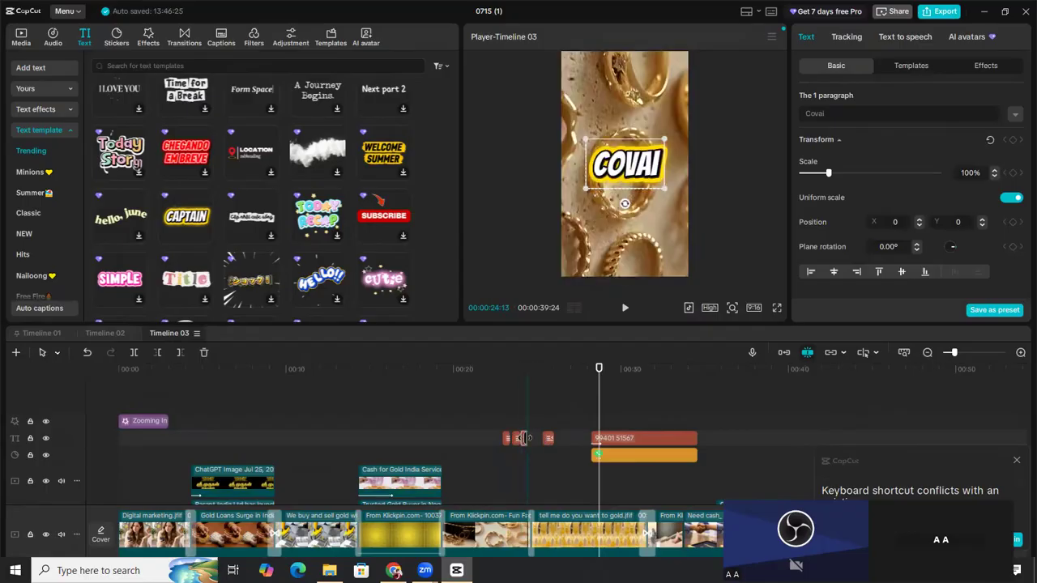
pyautogui.click(517, 444)
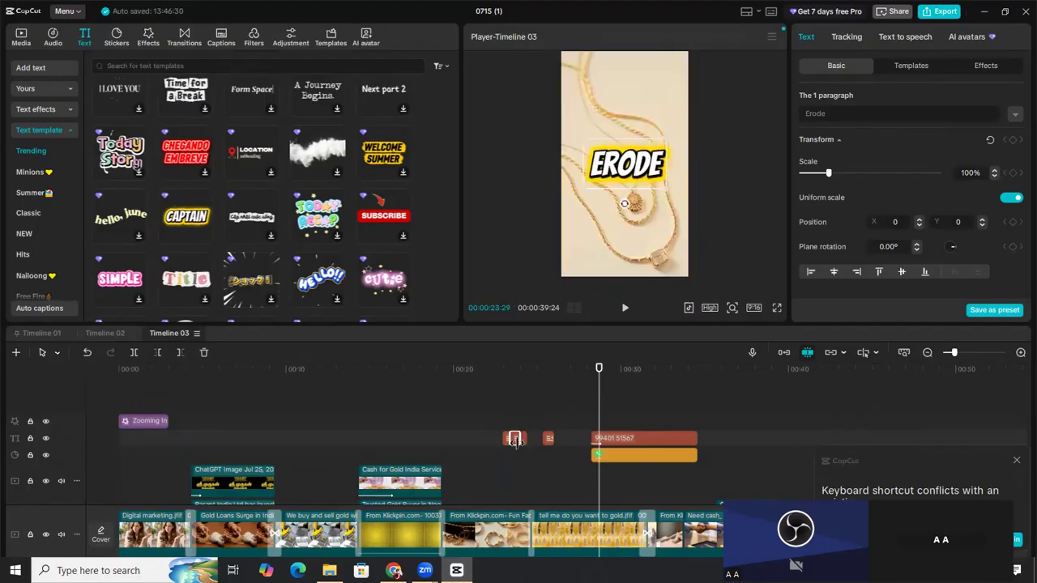
pyautogui.click(525, 441)
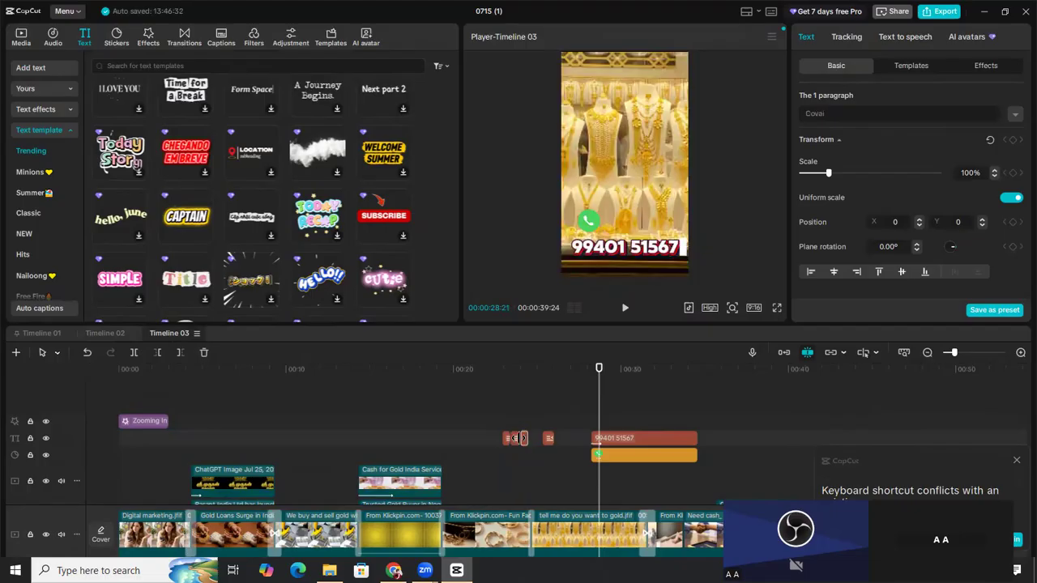
pyautogui.click(542, 438)
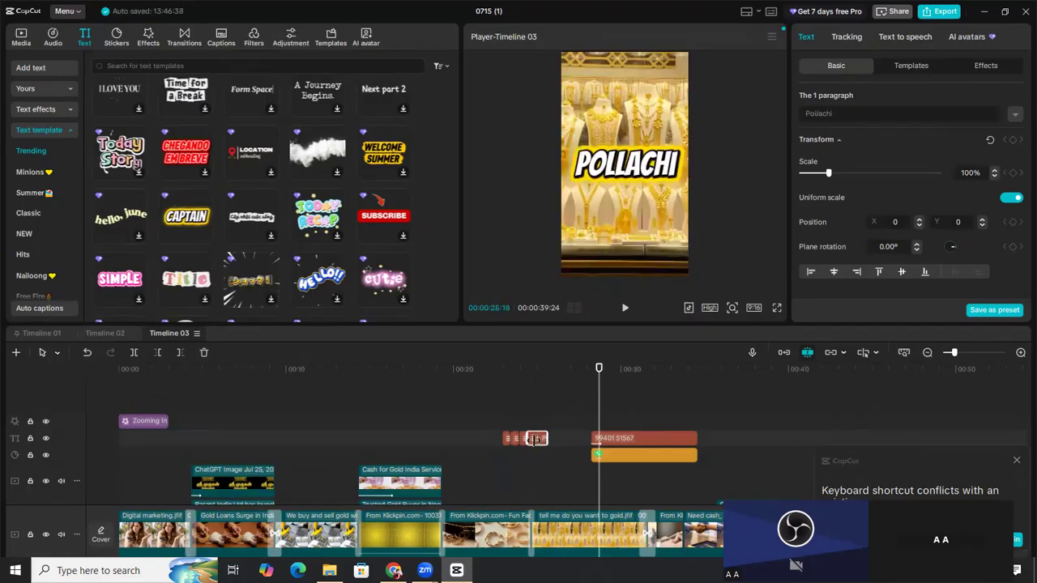
# Play the passage with the four city titles through to the contact number and return to the reel's beginning.
pyautogui.moveTo(601, 373); pyautogui.dragTo(490, 413)
pyautogui.click(627, 309)
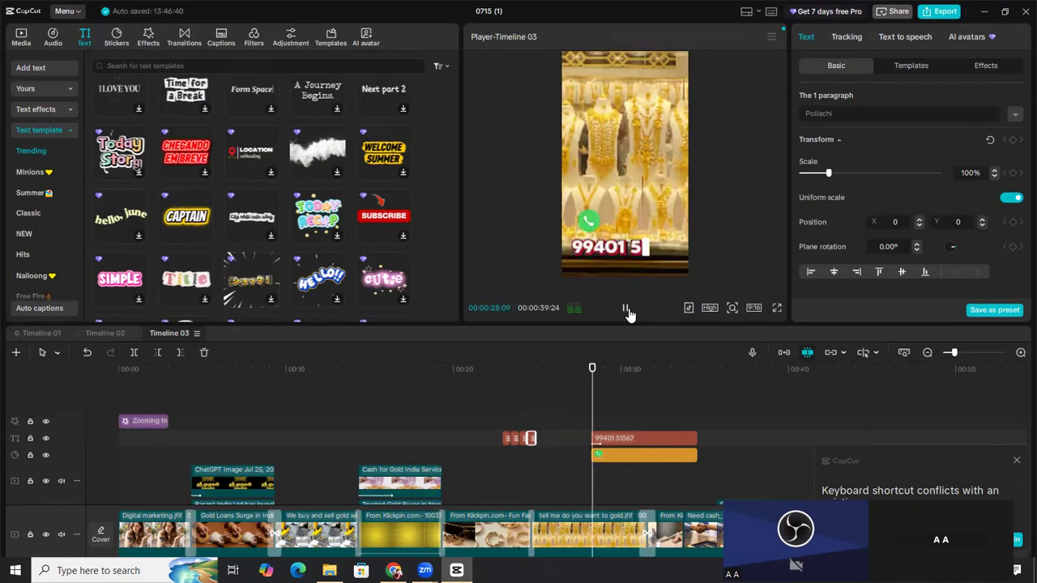
pyautogui.click(556, 403)
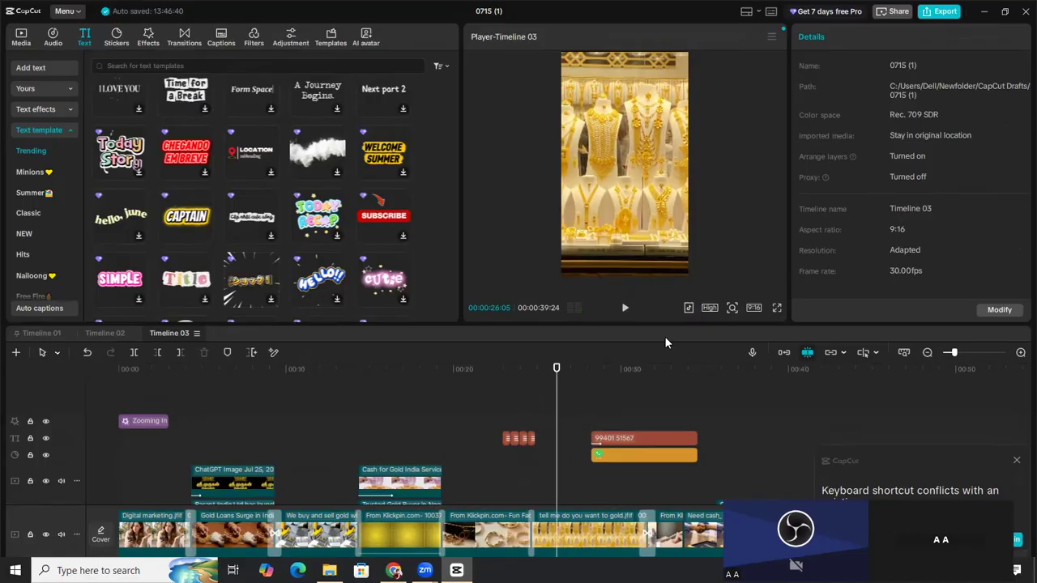
pyautogui.moveTo(556, 371); pyautogui.dragTo(16, 426)
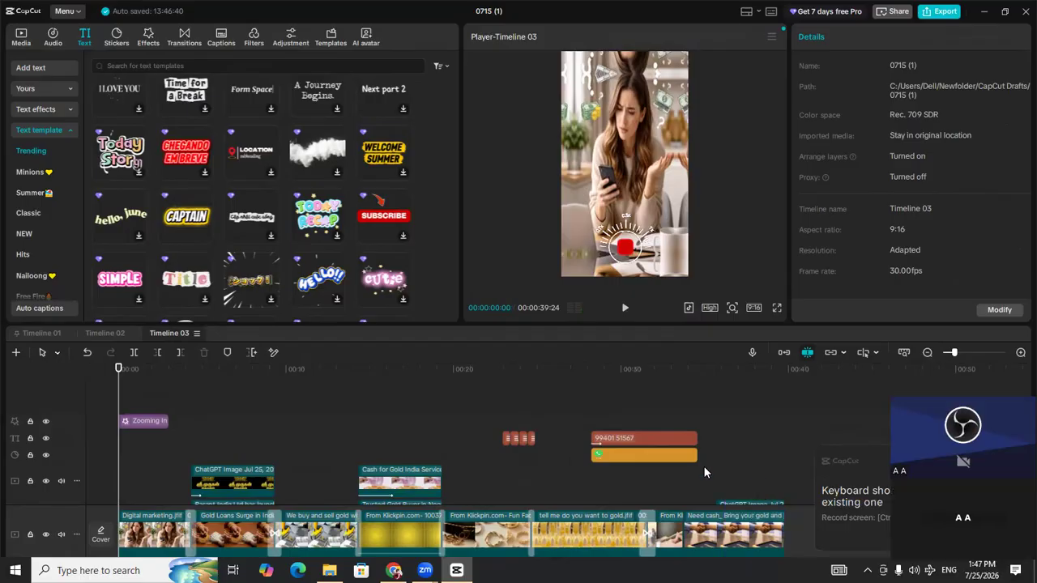
# Auto-mark beats on the ElevenLabs voiceover clip using the Beats 1 option.
pyautogui.scroll(-4, 692, 486)
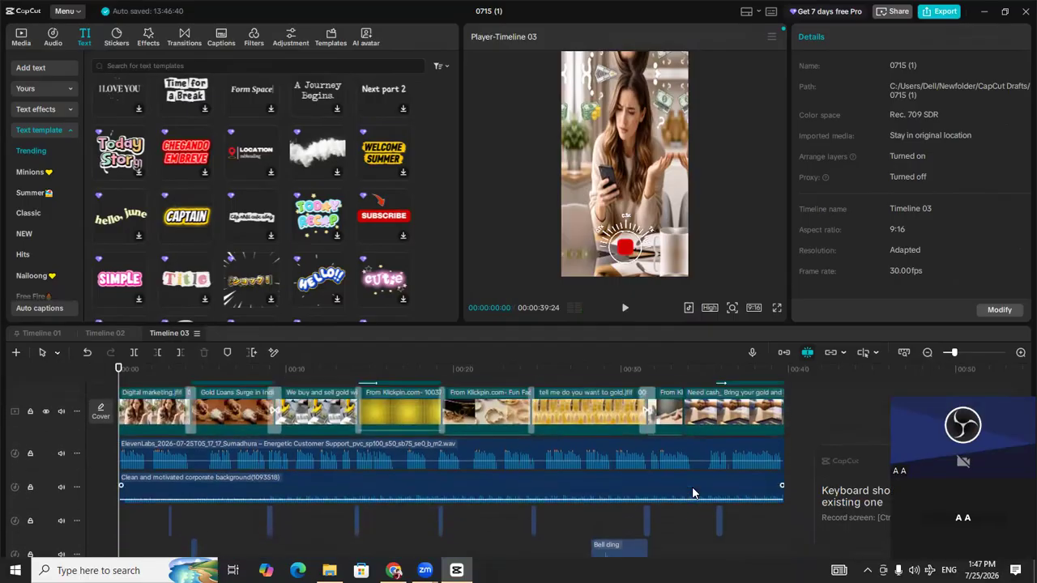
pyautogui.scroll(2, 695, 486)
pyautogui.scroll(-1, 695, 486)
pyautogui.scroll(1, 694, 492)
pyautogui.scroll(-1, 694, 487)
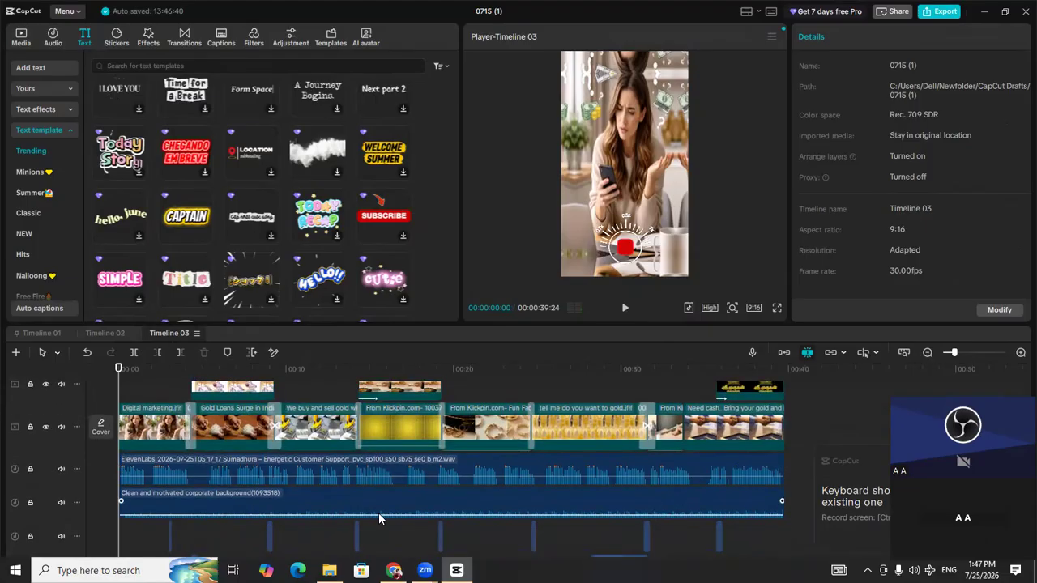
pyautogui.scroll(3, 400, 501)
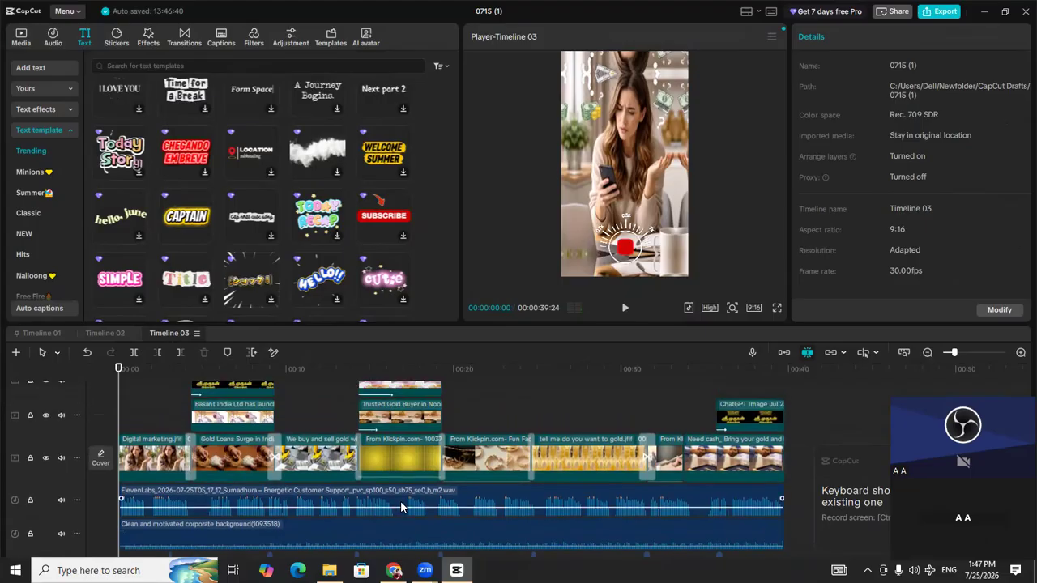
pyautogui.scroll(-1, 410, 507)
pyautogui.scroll(-2, 381, 503)
pyautogui.click(364, 502)
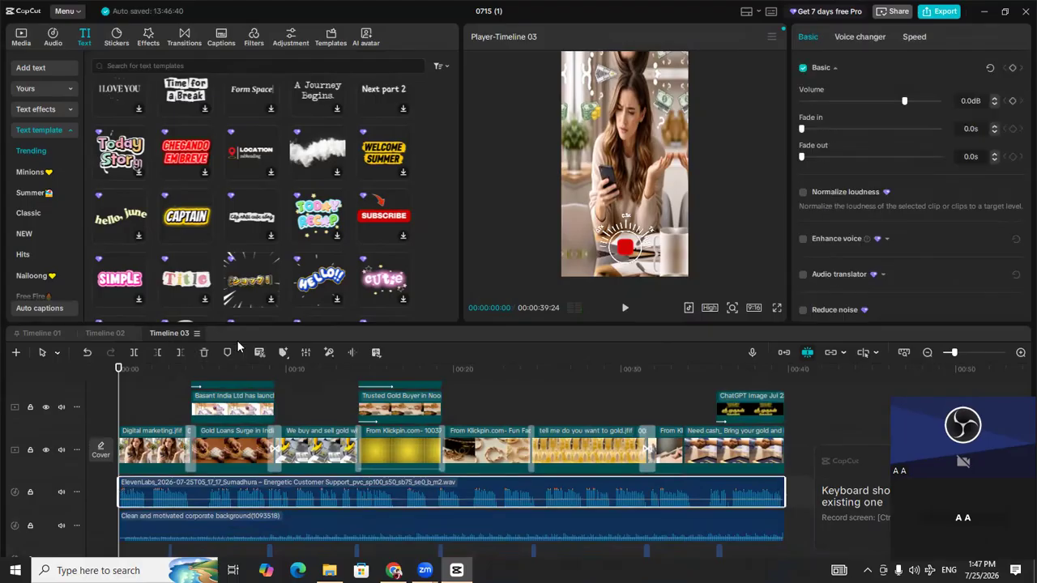
pyautogui.click(285, 352)
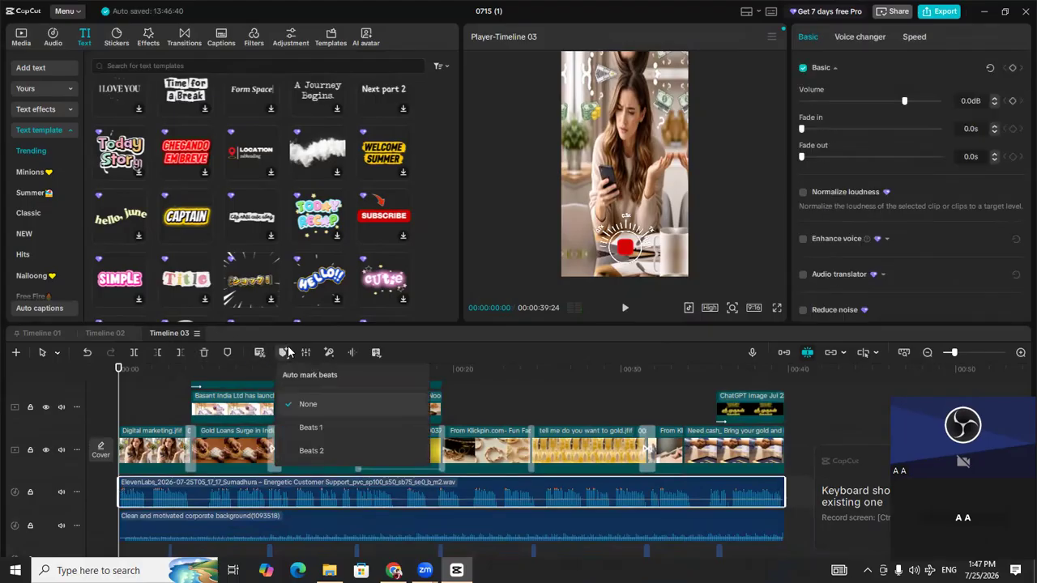
pyautogui.click(295, 428)
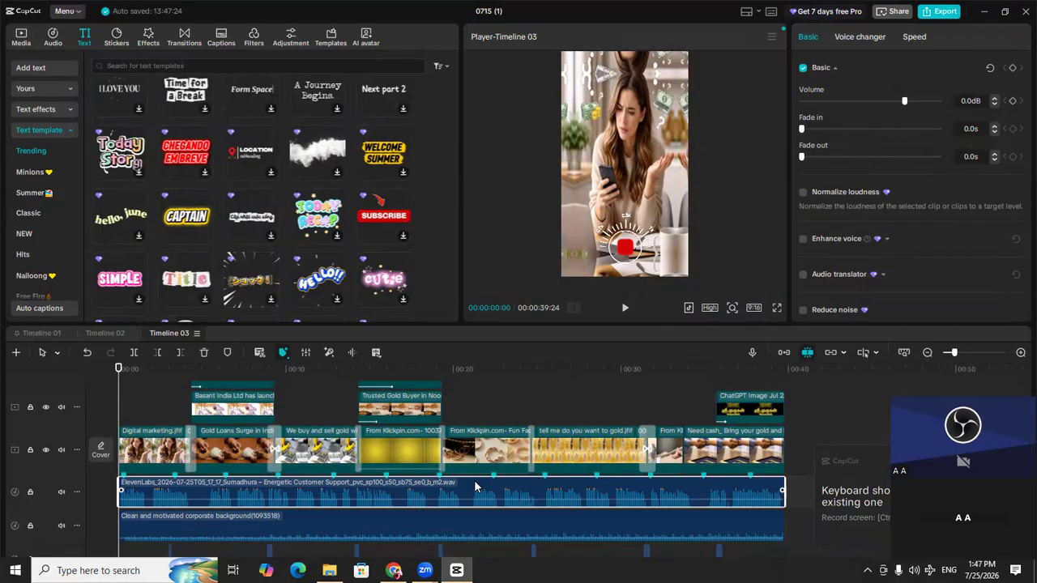
# Combine all video, text, effect and audio clips on the timeline into one compound clip.
pyautogui.hotkey('ctrl', 'a')
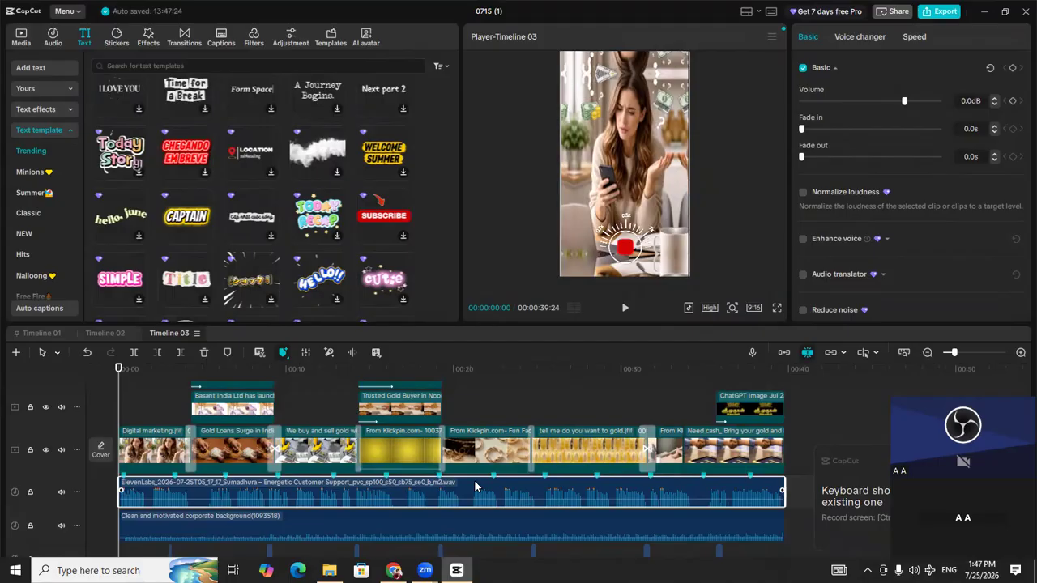
pyautogui.rightClick(545, 444)
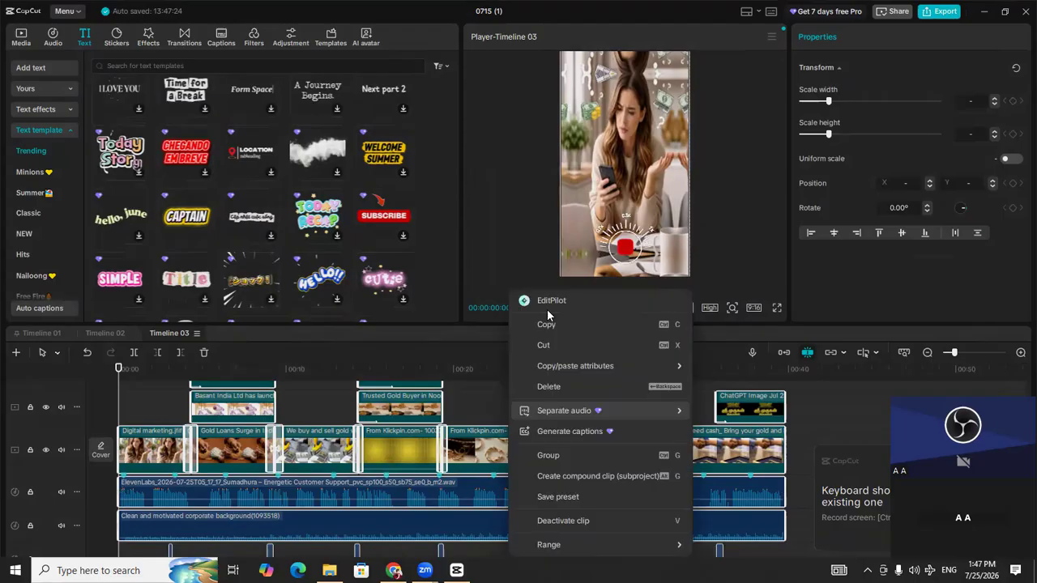
pyautogui.click(553, 478)
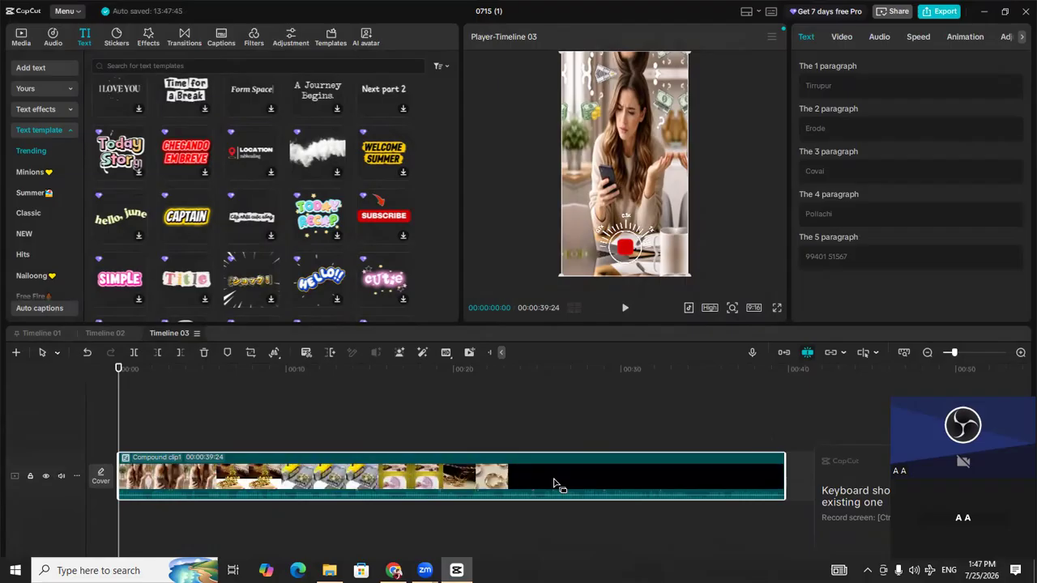
pyautogui.click(638, 405)
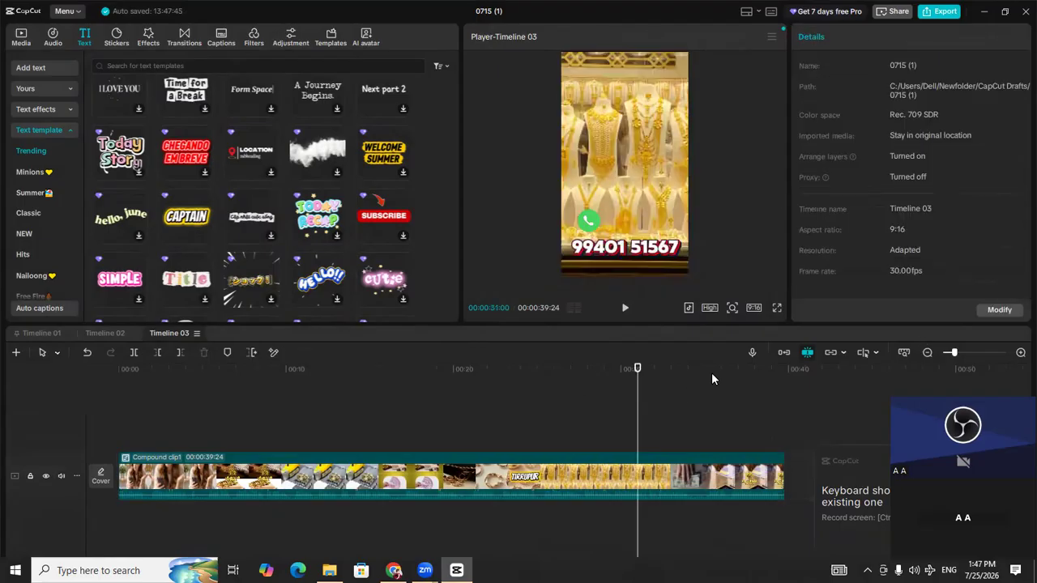
# Turn on Motion blur for the whole compound clip and set its Blur amount to 0.
pyautogui.click(666, 463)
pyautogui.press('Home')
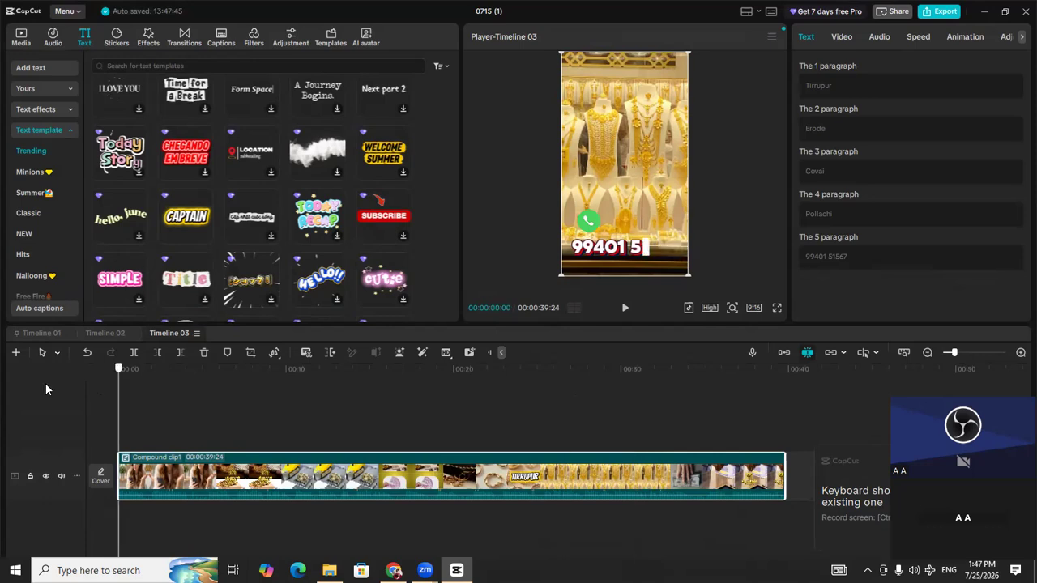
pyautogui.click(845, 37)
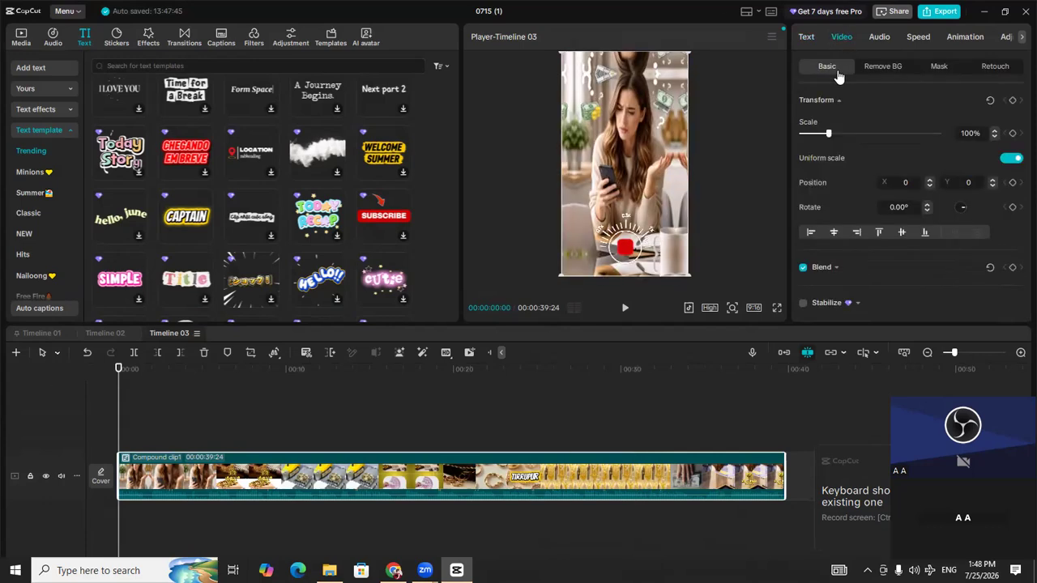
pyautogui.scroll(-5, 839, 183)
pyautogui.scroll(-3, 841, 188)
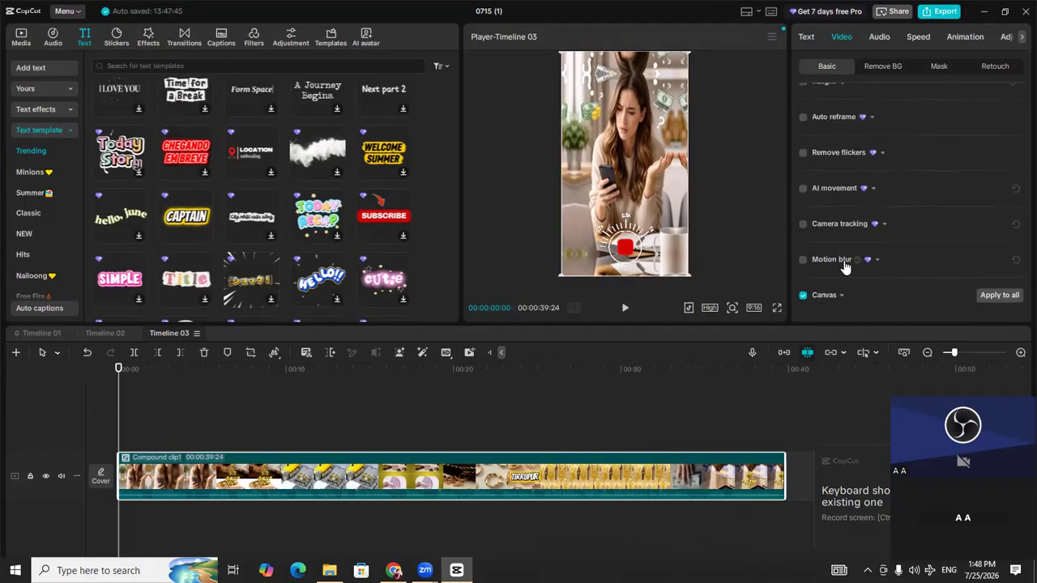
pyautogui.click(803, 260)
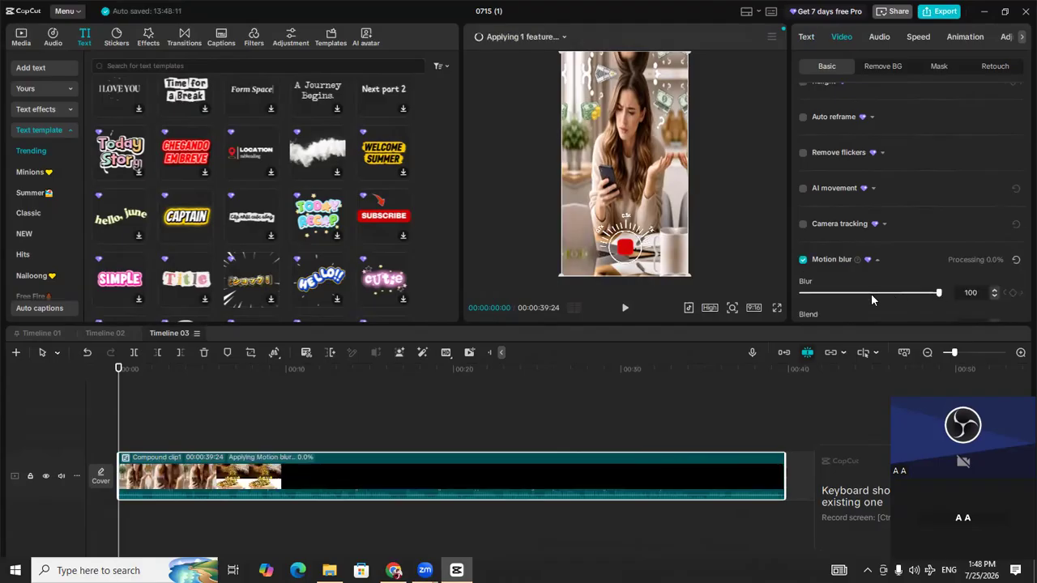
pyautogui.moveTo(871, 293); pyautogui.dragTo(766, 296)
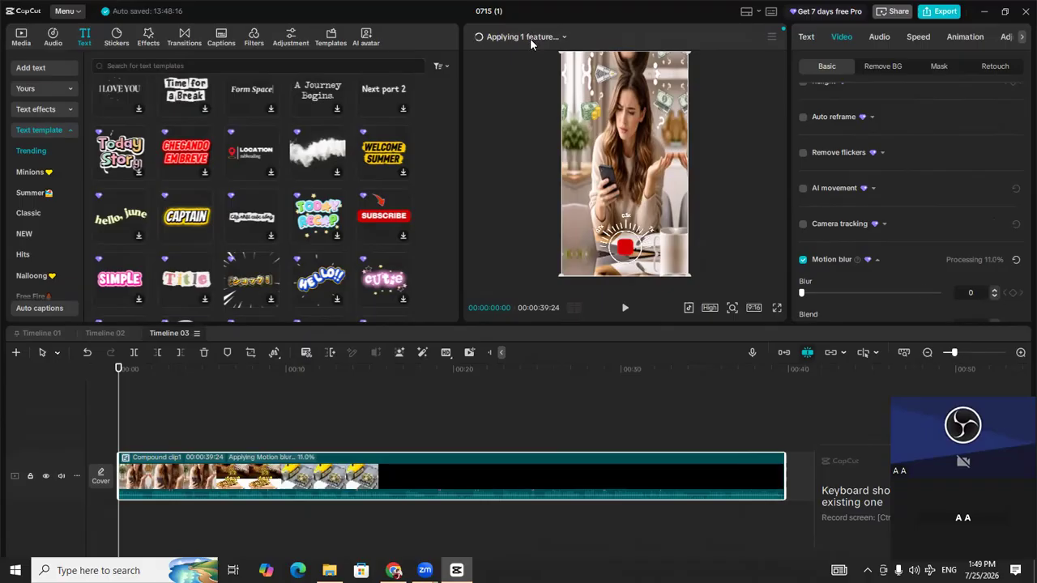
# Check the processing progress of the compound clip's motion blur.
pyautogui.click(530, 38)
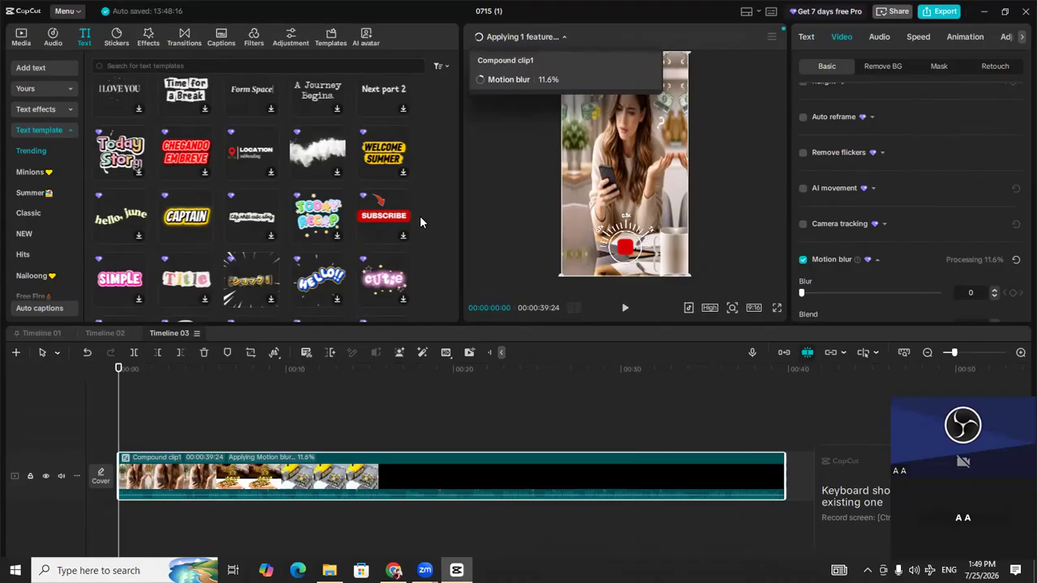
pyautogui.click(525, 187)
pyautogui.click(525, 189)
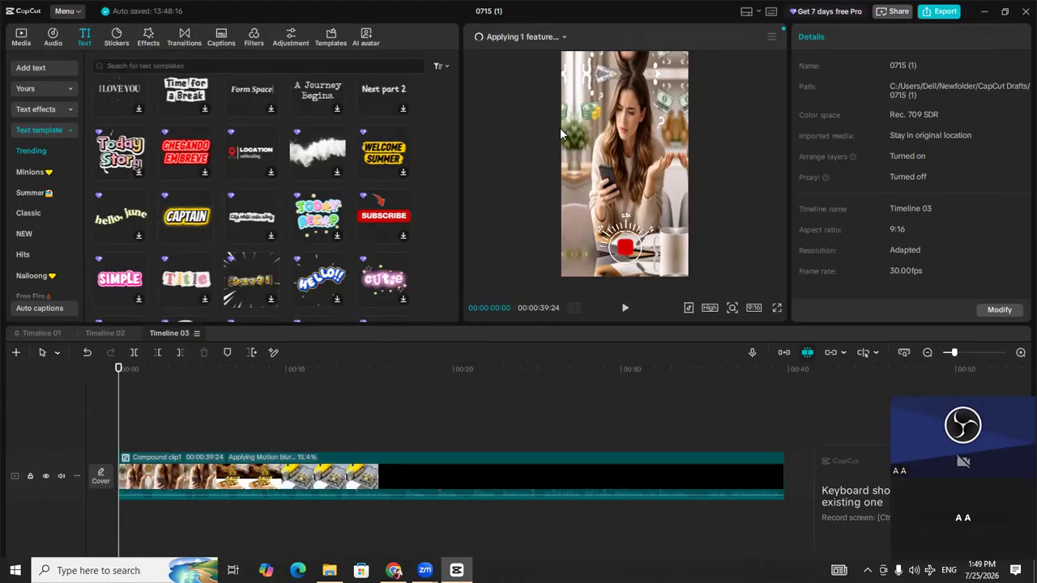
pyautogui.click(527, 38)
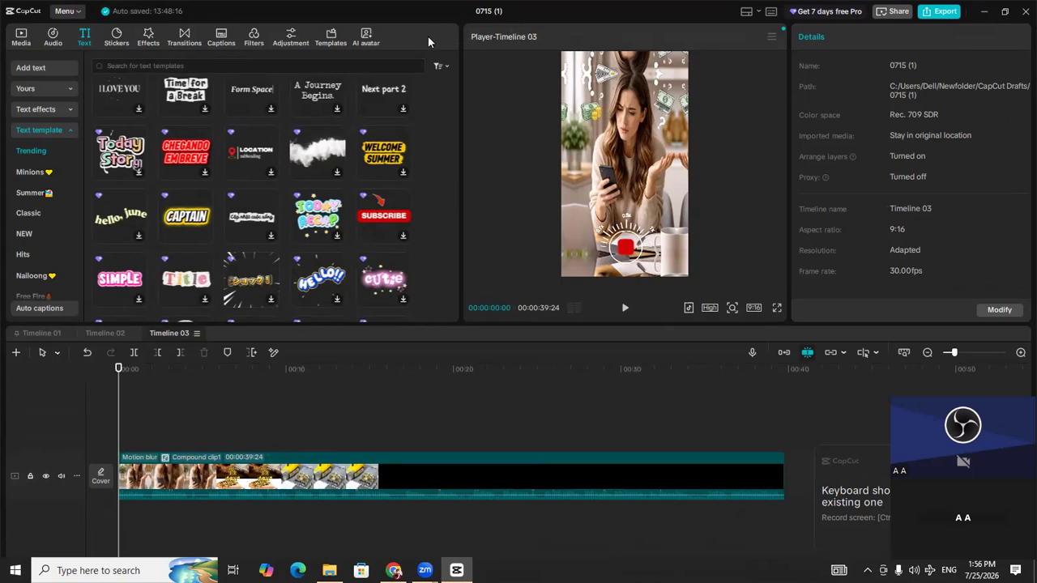
# Review the draft, screen recording and download folders and cache options in the settings, then save them.
pyautogui.click(63, 12)
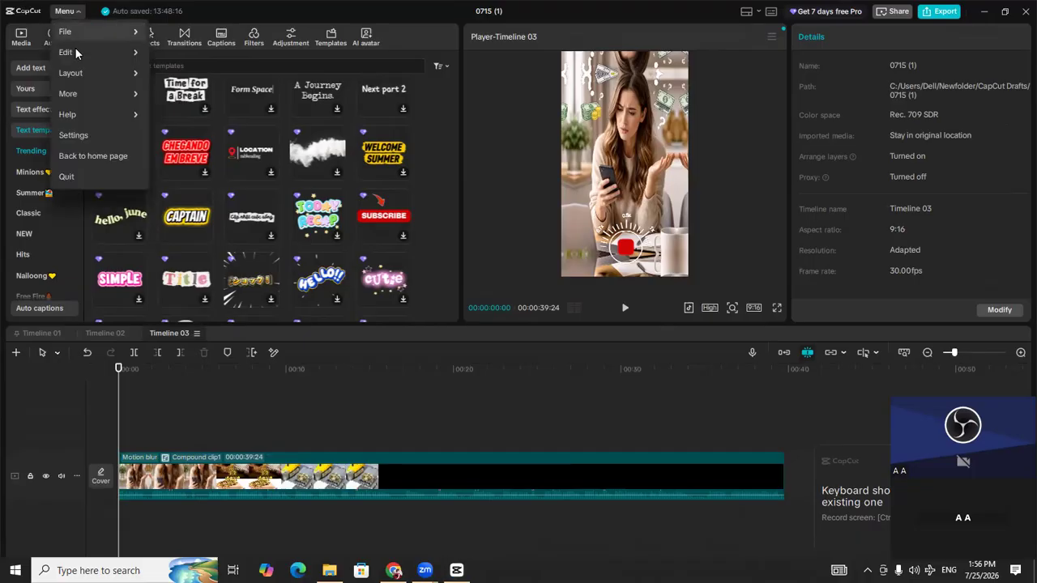
pyautogui.moveTo(76, 34)
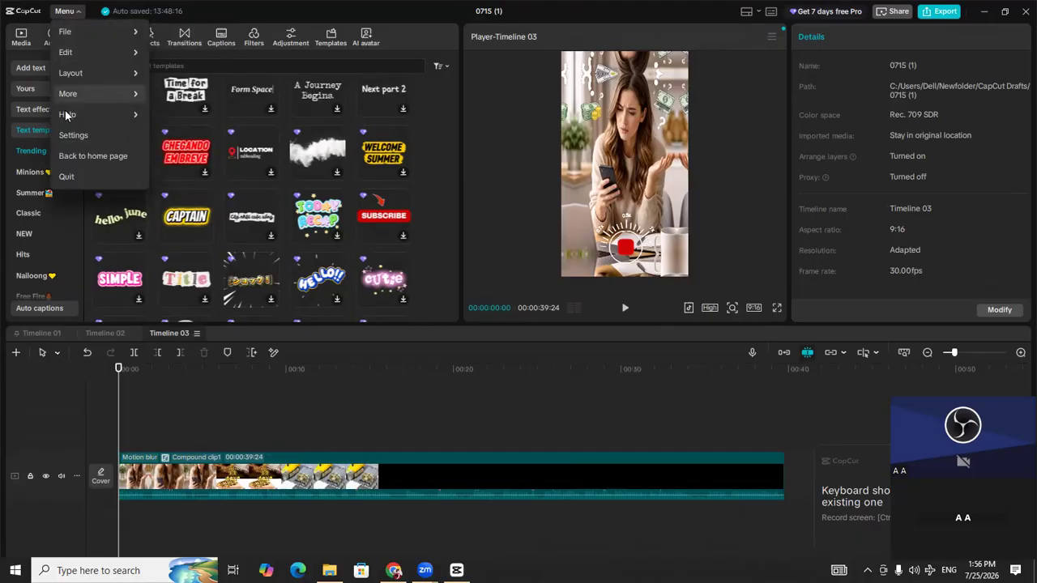
pyautogui.click(71, 136)
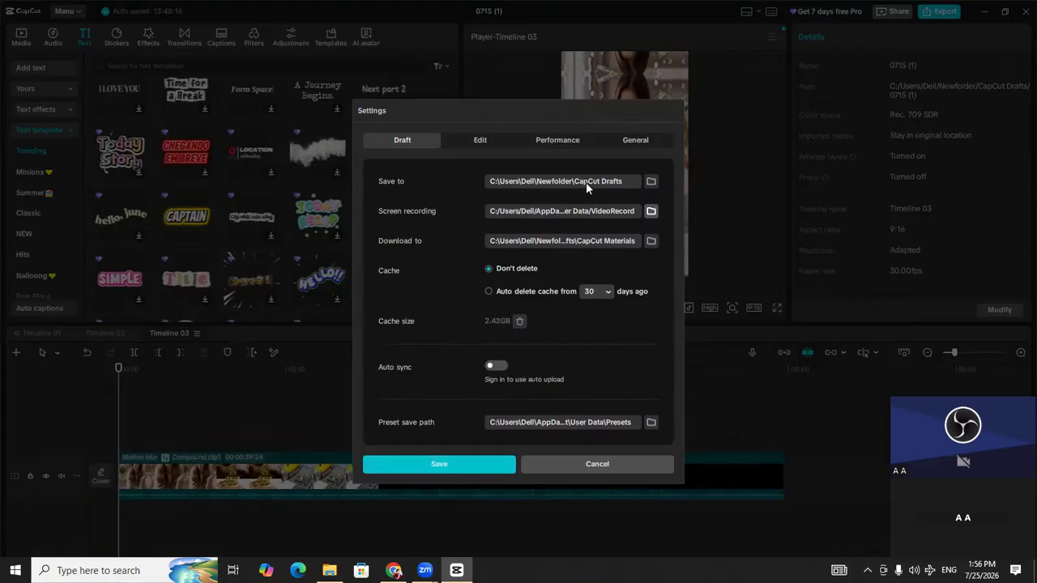
pyautogui.click(450, 470)
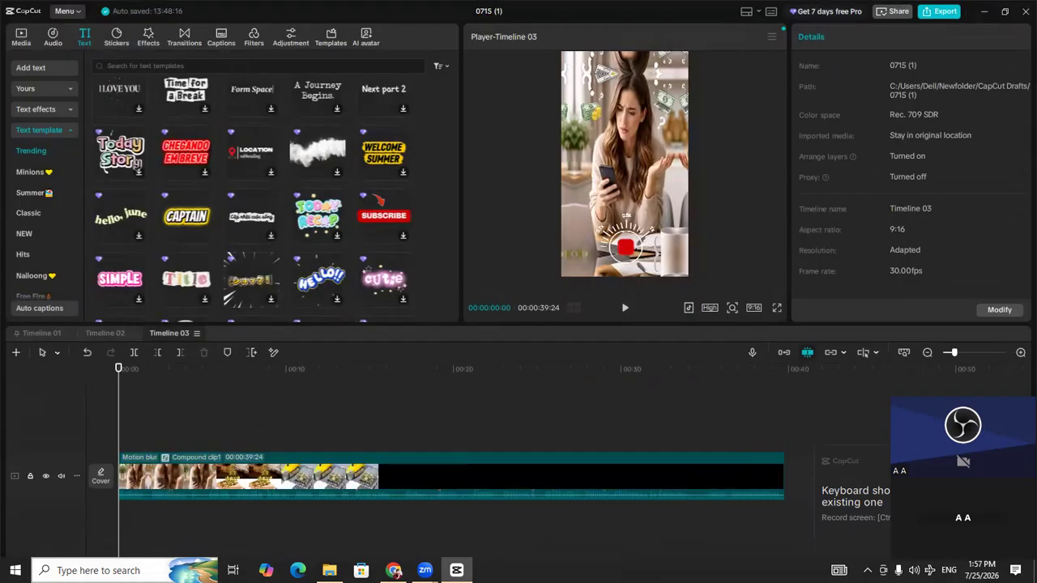
pyautogui.click(180, 571)
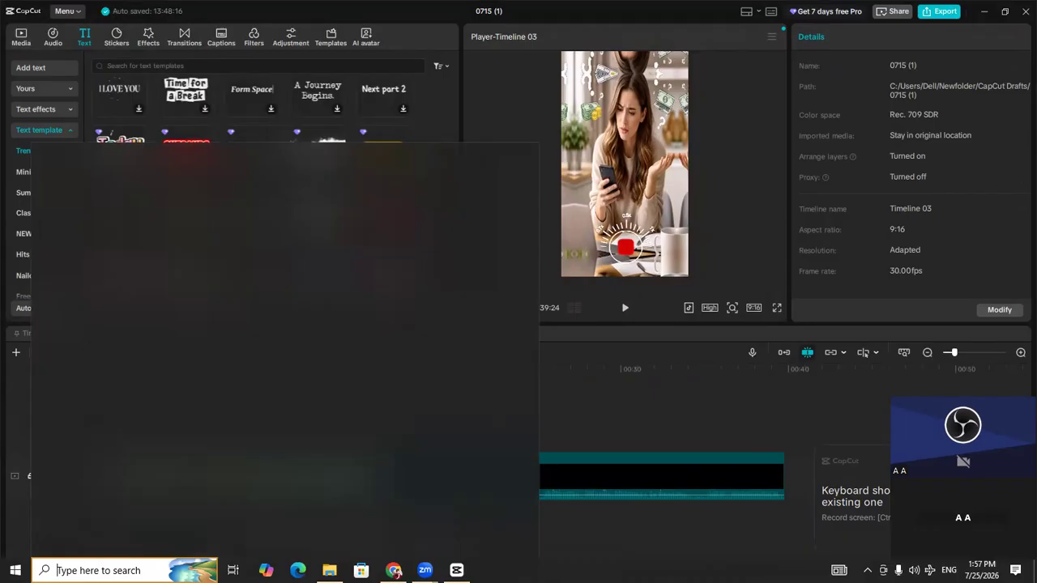
pyautogui.write('run')
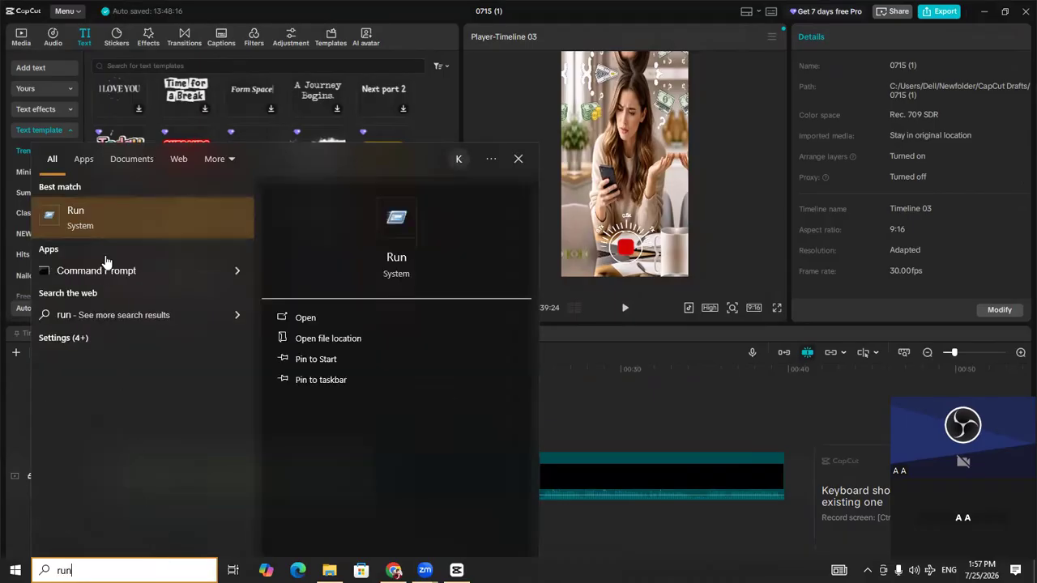
pyautogui.click(90, 223)
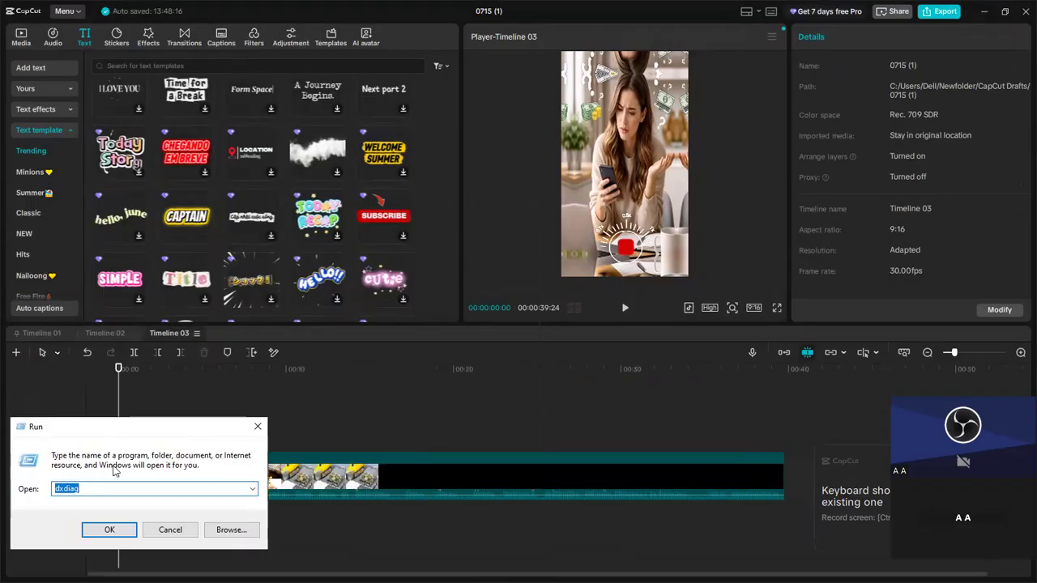
pyautogui.click(132, 488)
pyautogui.press('BackSpace')
pyautogui.press('BackSpace')
pyautogui.press('BackSpace')
pyautogui.press('BackSpace')
pyautogui.press('BackSpace')
pyautogui.press('BackSpace')
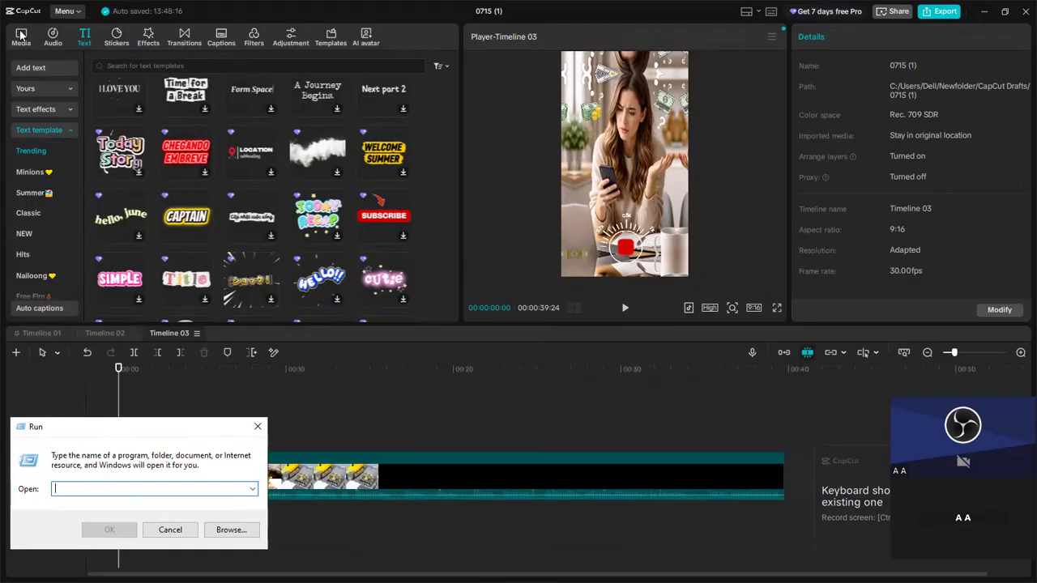
# Reopen the draft settings to recheck the project save path and cache, and save them.
pyautogui.click(63, 10)
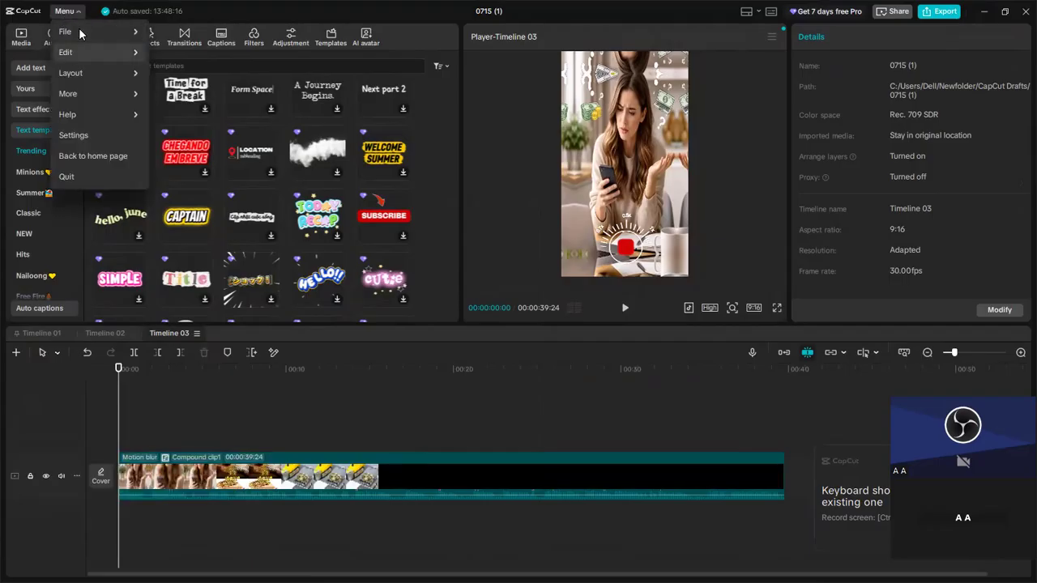
pyautogui.click(80, 134)
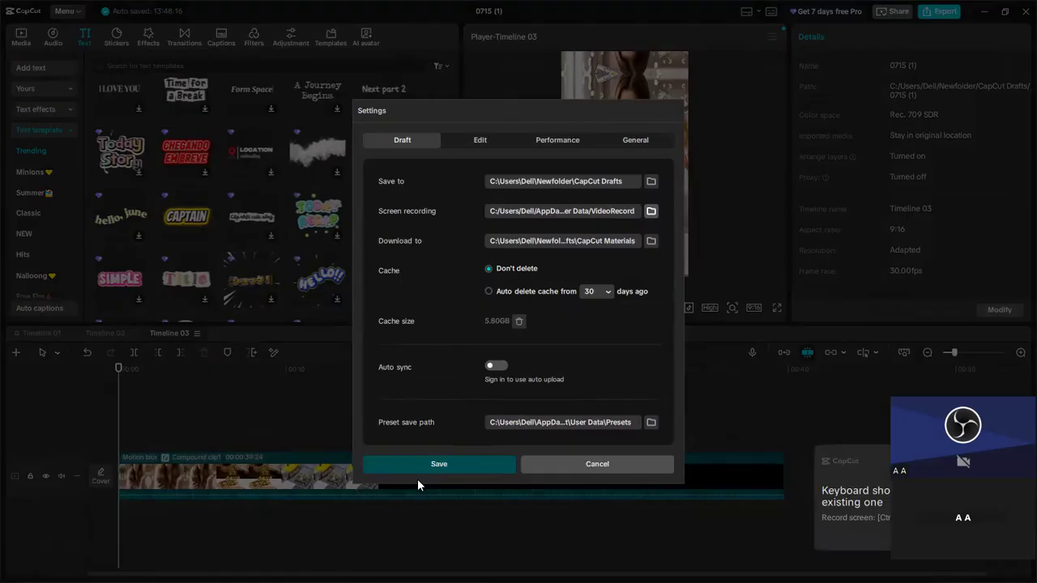
pyautogui.click(440, 466)
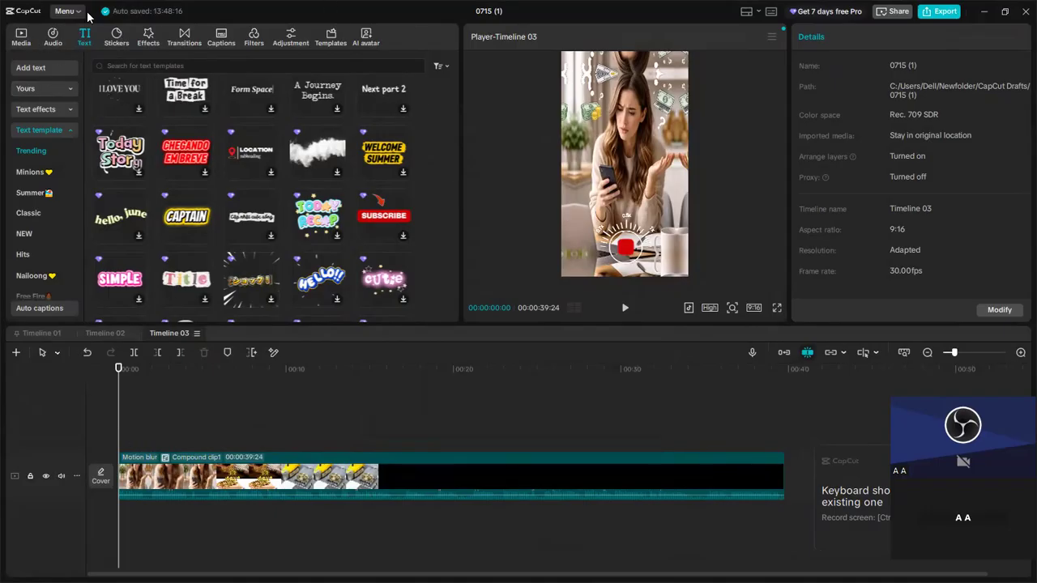
# Switch to File Explorer and open the draft storage folder Users\Dell\Newfolder\CapCut Drafts on the C: drive.
pyautogui.click(982, 11)
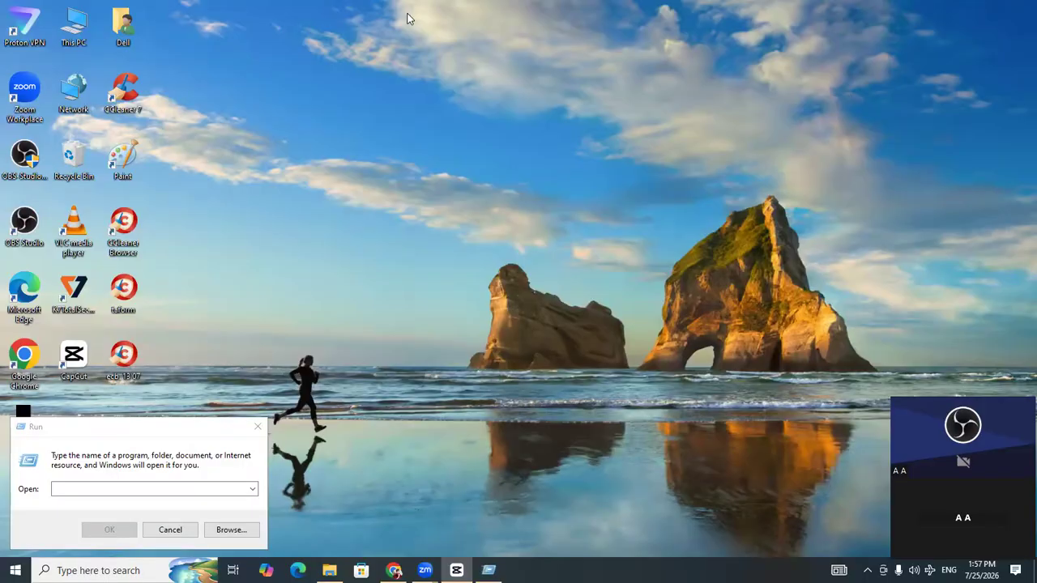
pyautogui.click(257, 426)
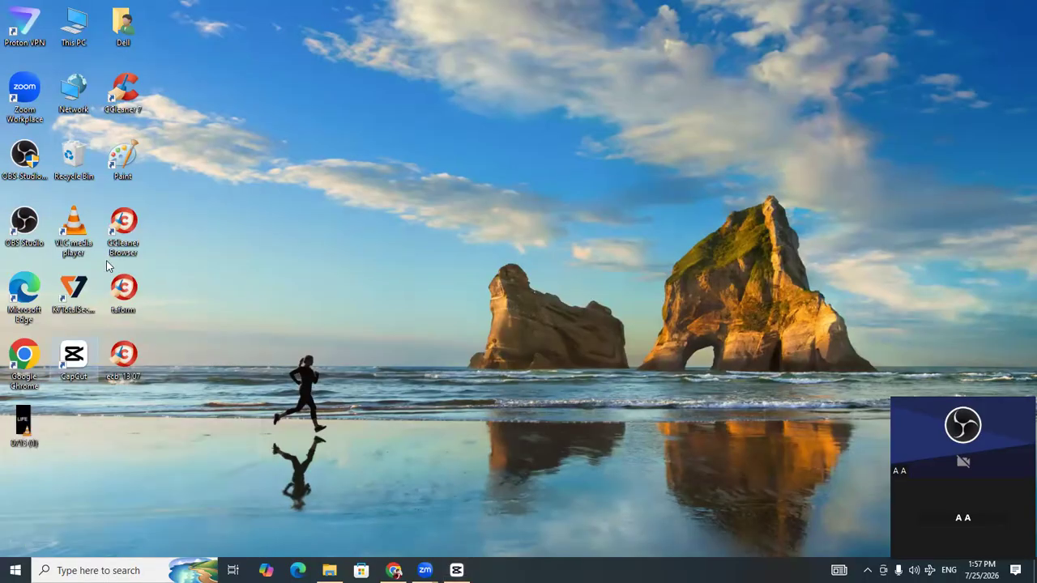
pyautogui.doubleClick(21, 366)
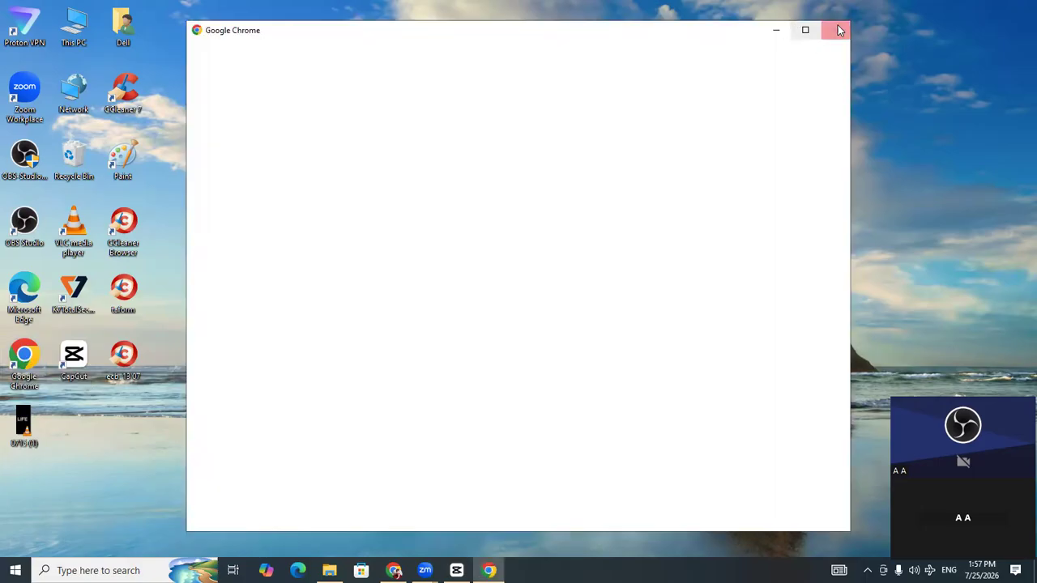
pyautogui.click(836, 30)
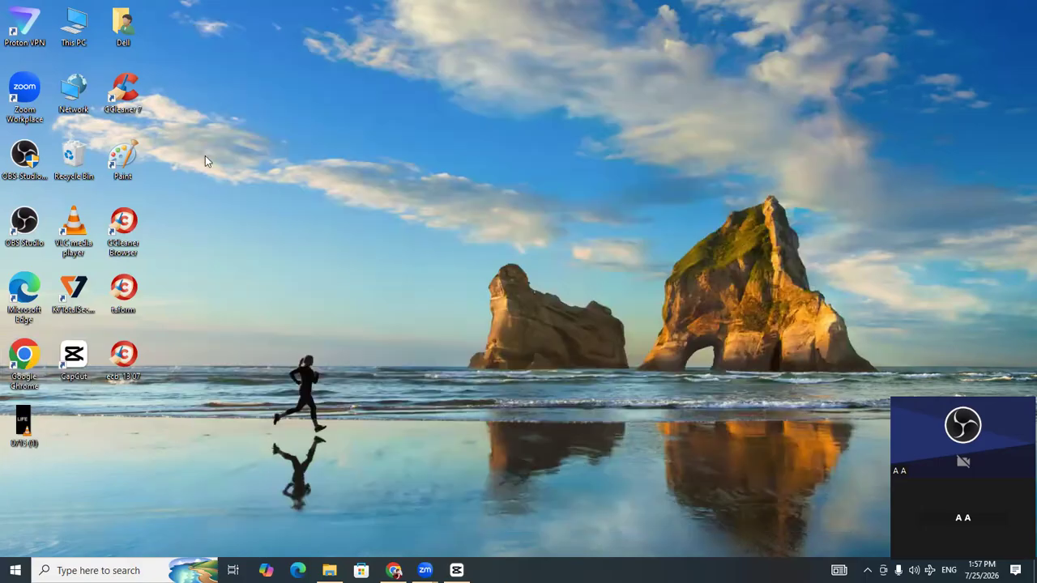
pyautogui.doubleClick(73, 28)
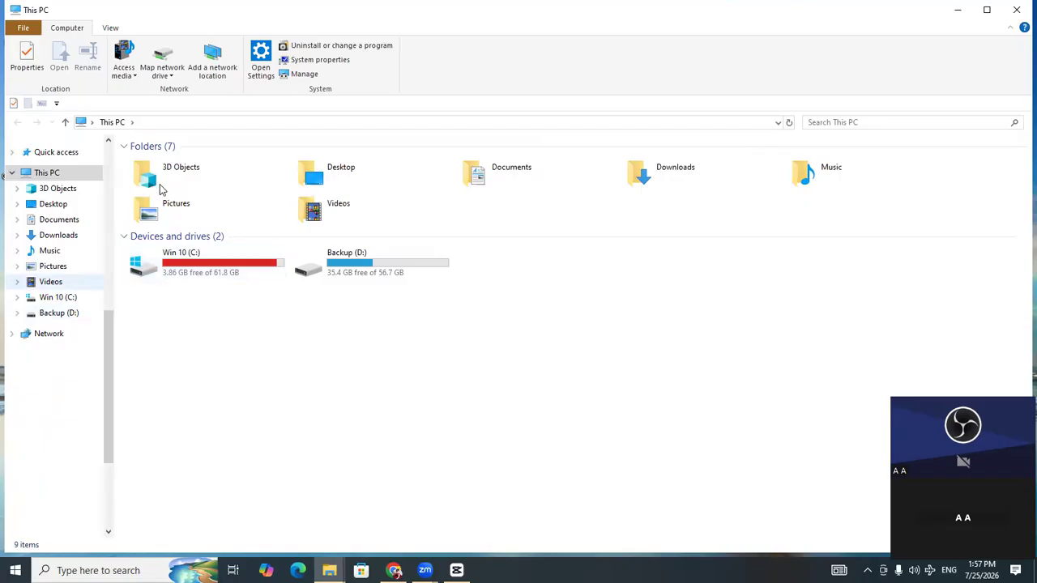
pyautogui.doubleClick(244, 277)
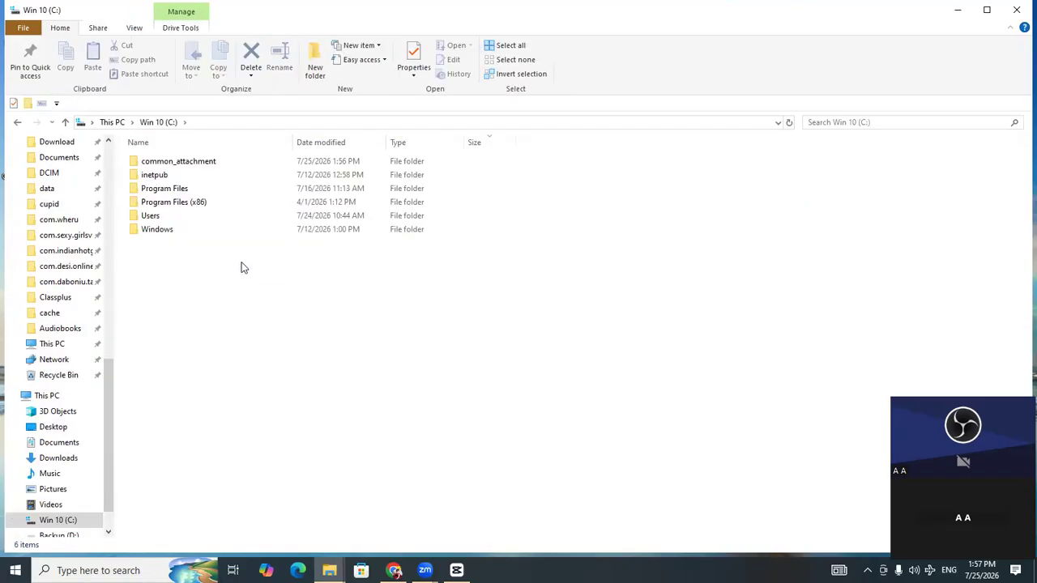
pyautogui.click(164, 215)
pyautogui.doubleClick(163, 215)
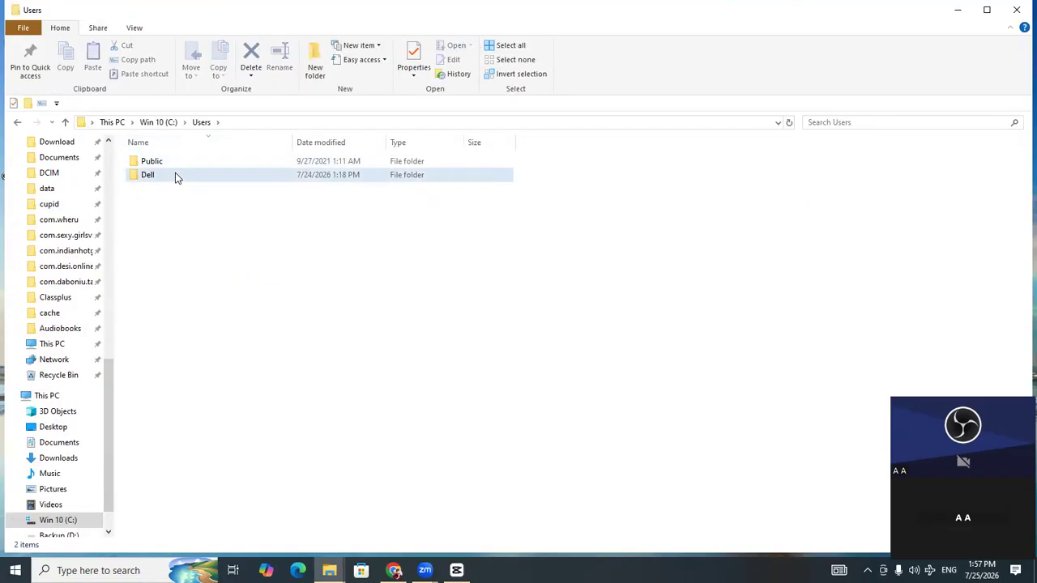
pyautogui.doubleClick(175, 173)
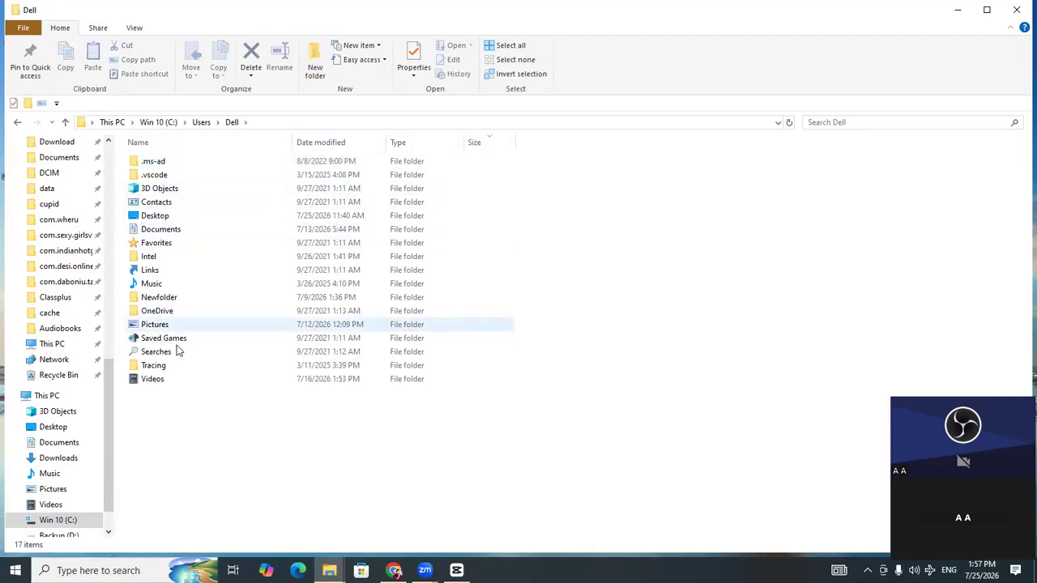
pyautogui.doubleClick(167, 299)
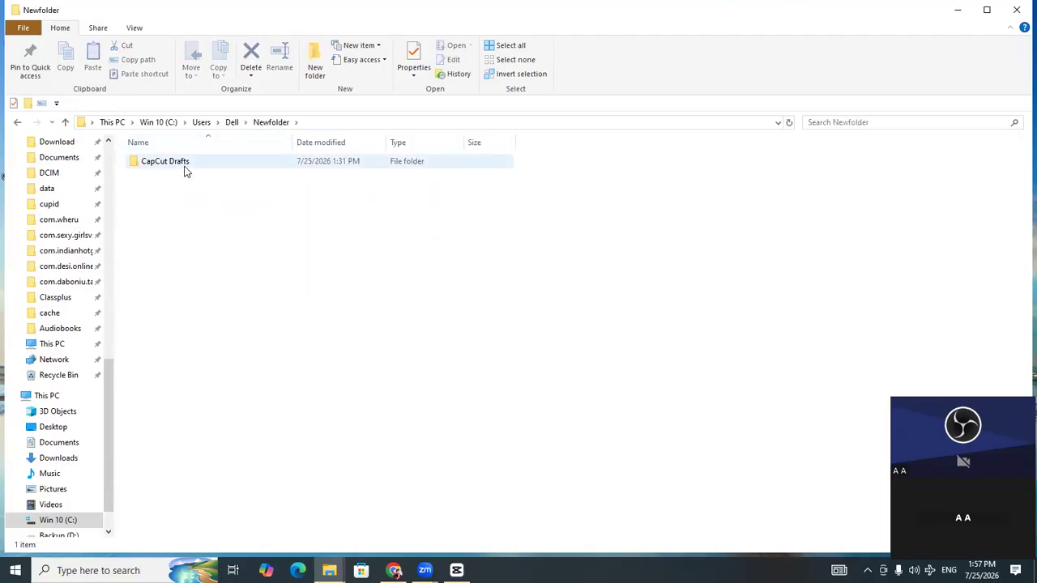
pyautogui.doubleClick(185, 167)
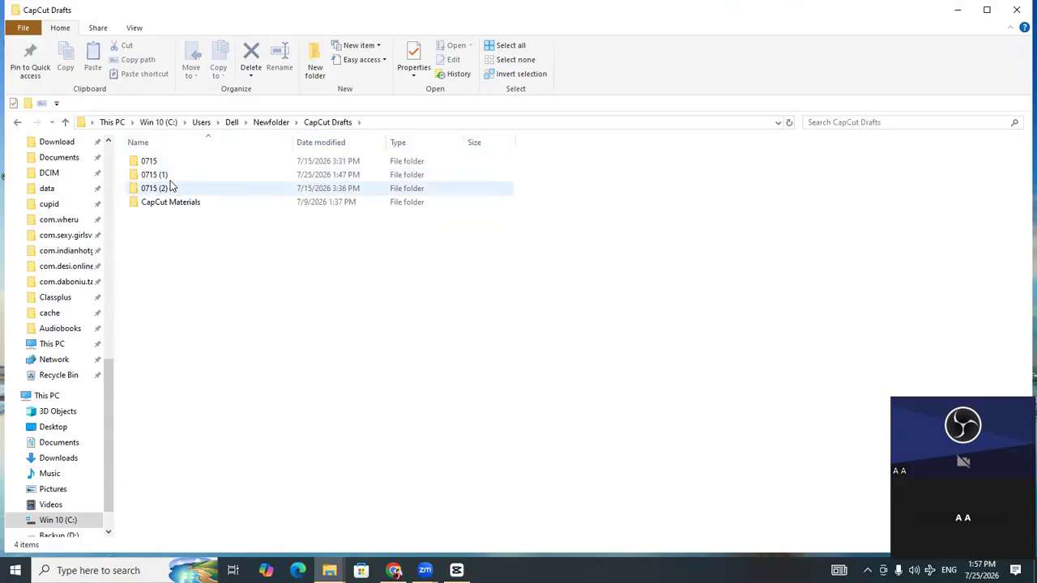
# Check the current project's name in CapCut and open the Resources\videoAlg subfolder of its draft folder 0715 (1).
pyautogui.click(457, 570)
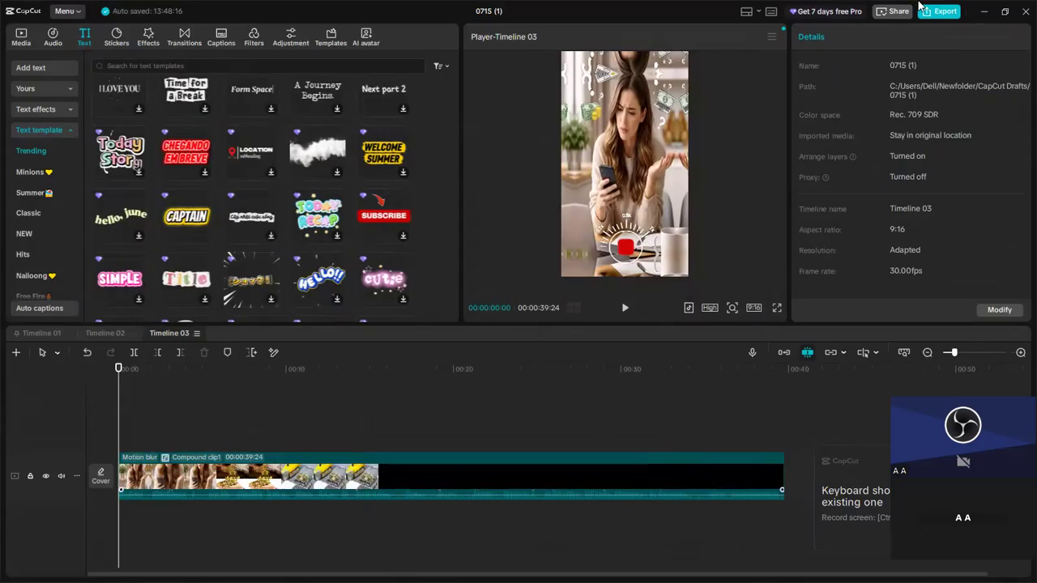
pyautogui.click(983, 10)
pyautogui.doubleClick(153, 177)
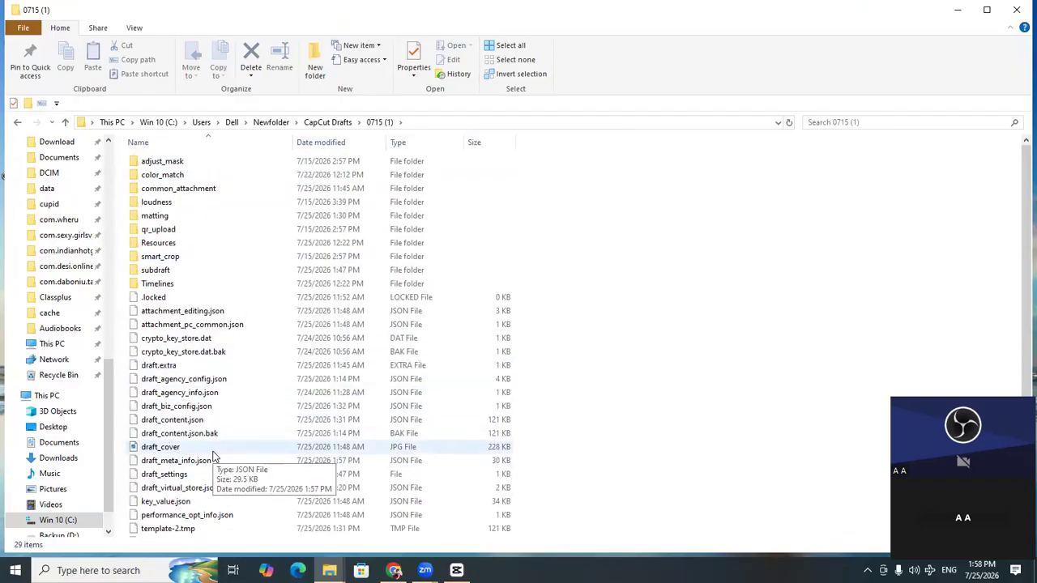
pyautogui.doubleClick(183, 242)
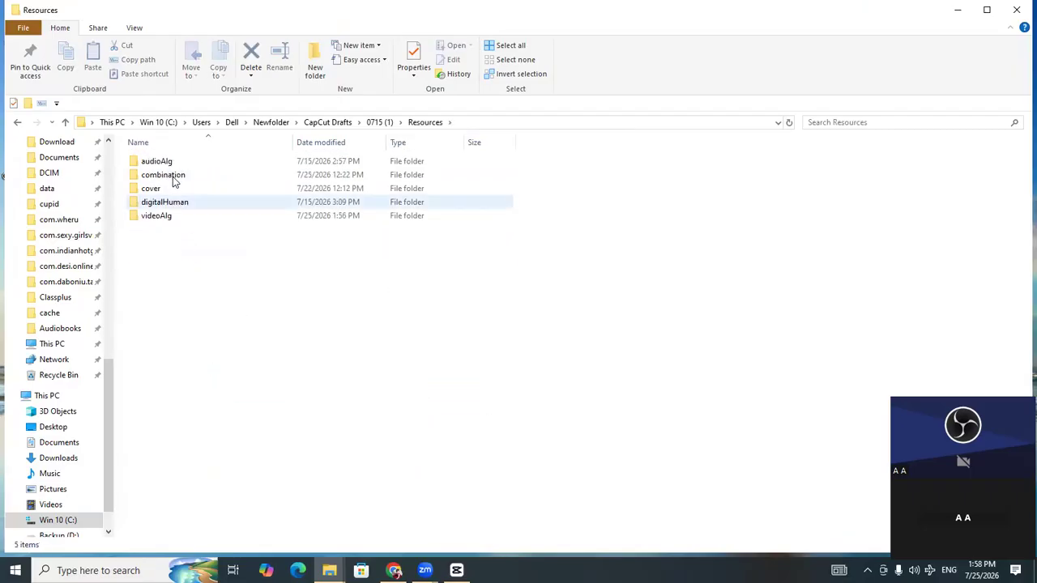
pyautogui.click(164, 221)
pyautogui.doubleClick(165, 224)
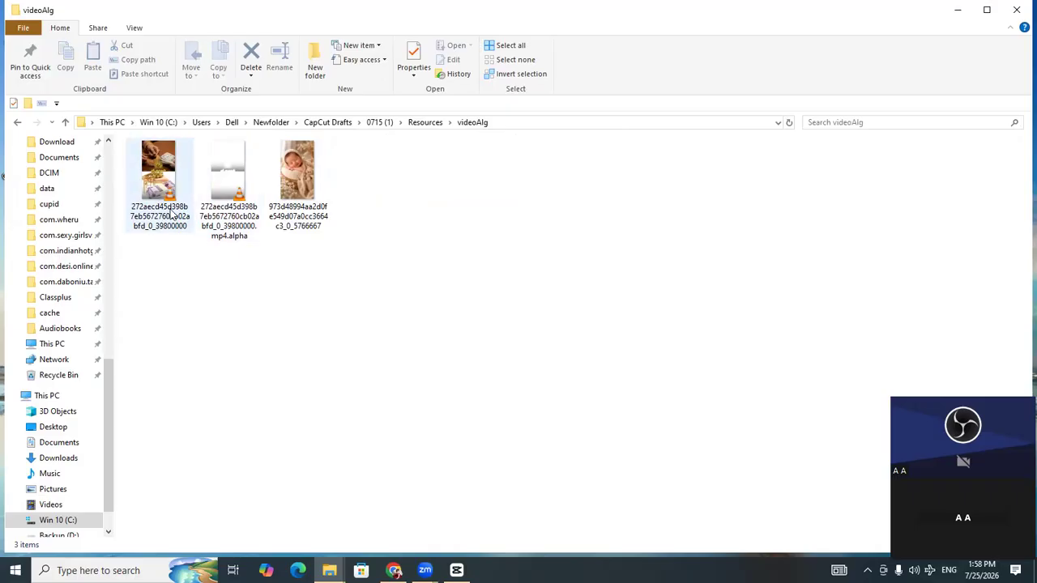
# Play the rendered video and its alpha counterpart from the videoAlg folder in VLC, closing the player after each.
pyautogui.click(171, 211)
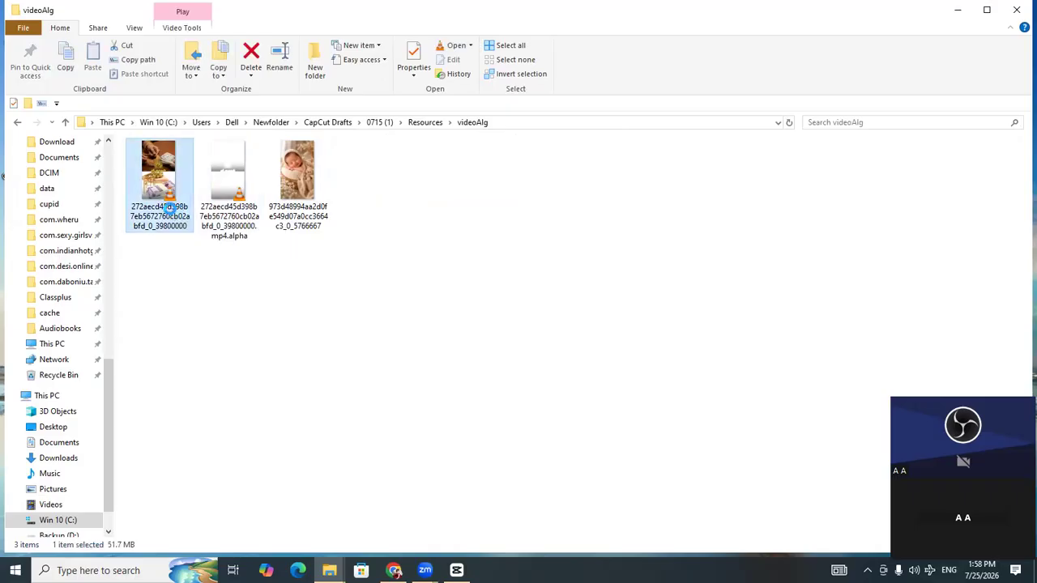
pyautogui.doubleClick(171, 209)
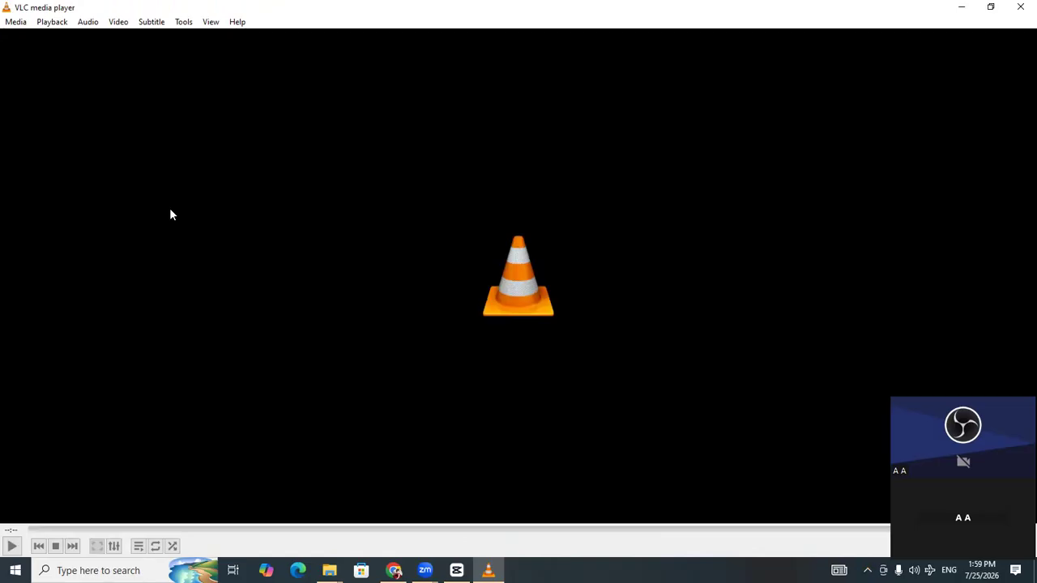
pyautogui.click(1021, 7)
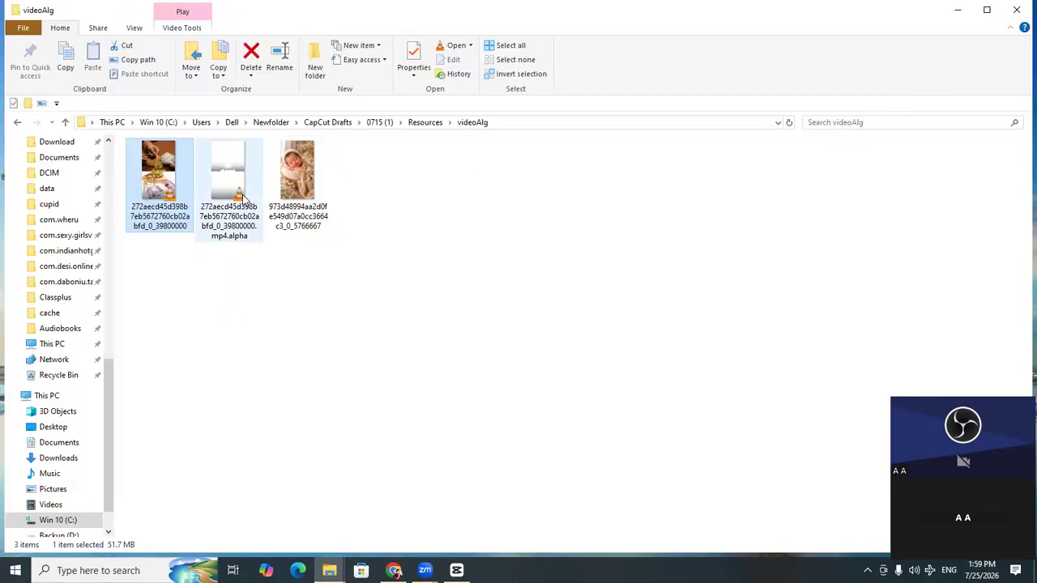
pyautogui.doubleClick(243, 199)
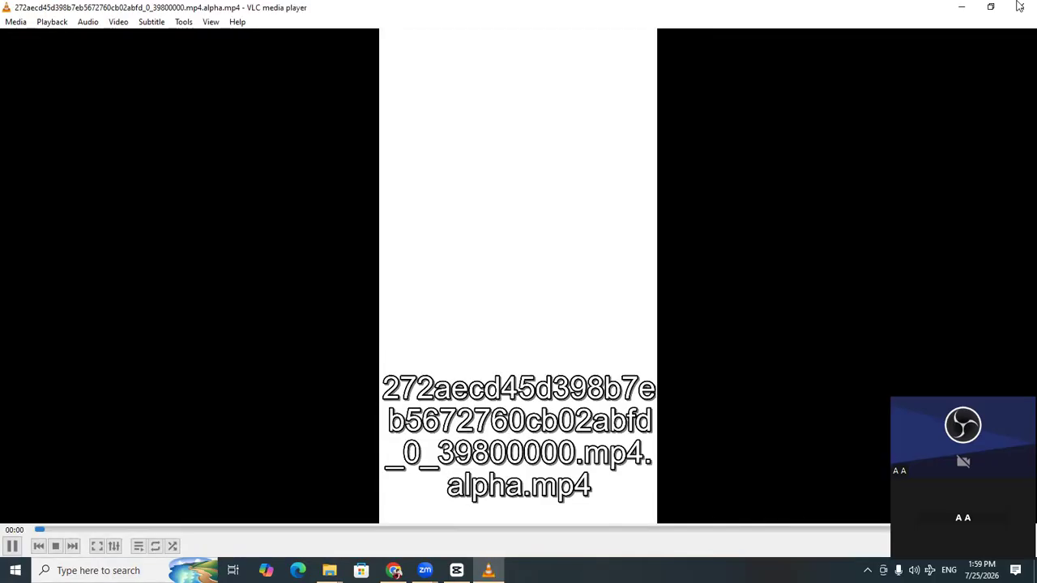
pyautogui.click(1020, 7)
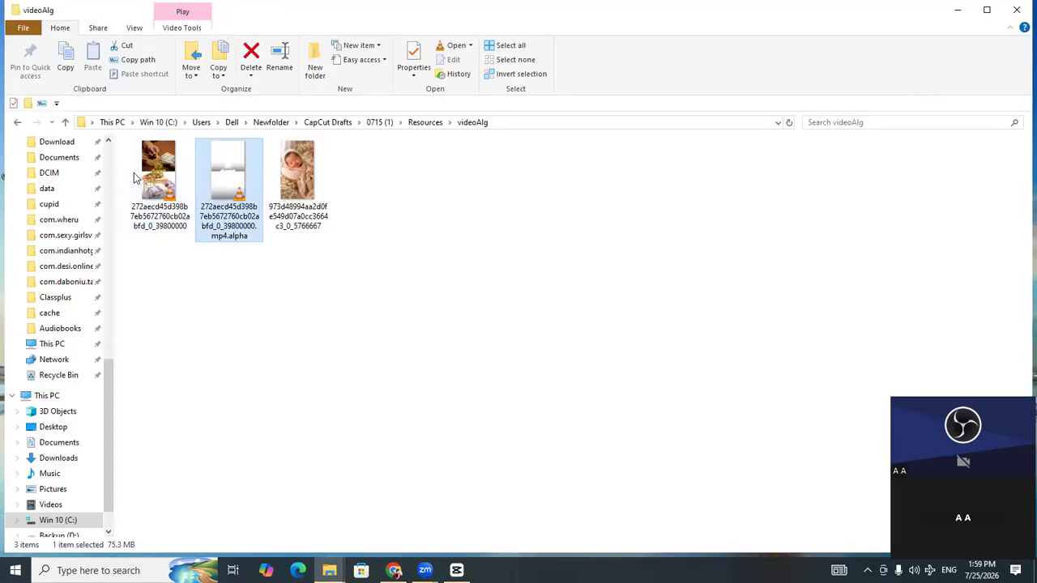
# Recheck the project in CapCut and bring up the file actions for the first rendered video in the videoAlg folder.
pyautogui.click(457, 570)
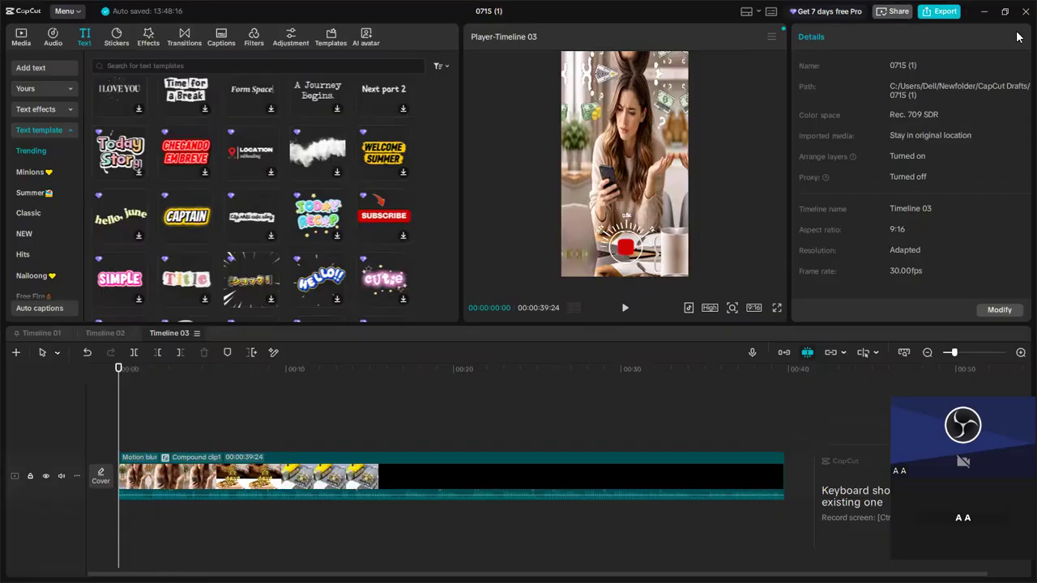
pyautogui.click(985, 12)
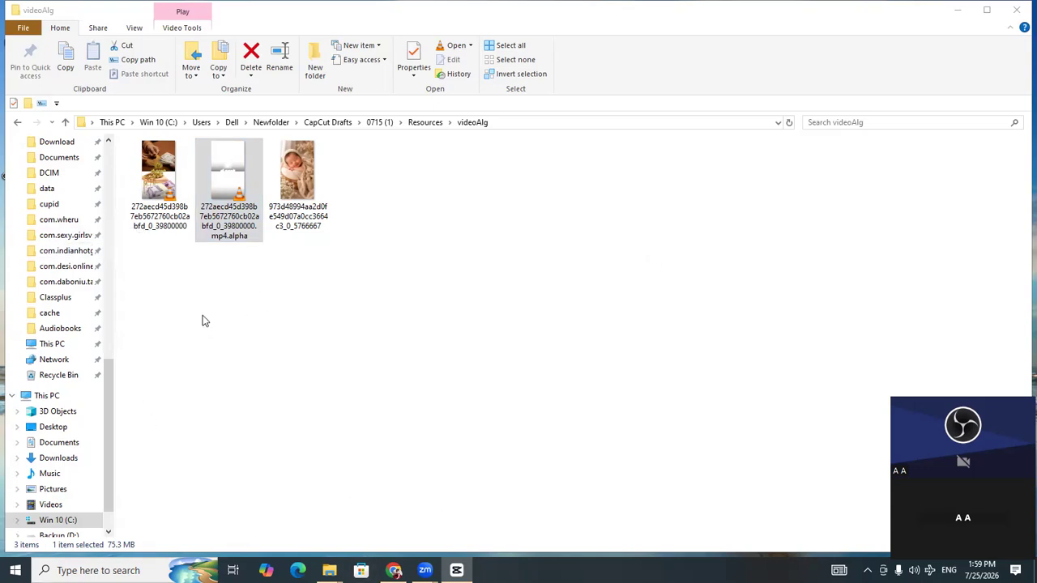
pyautogui.click(156, 160)
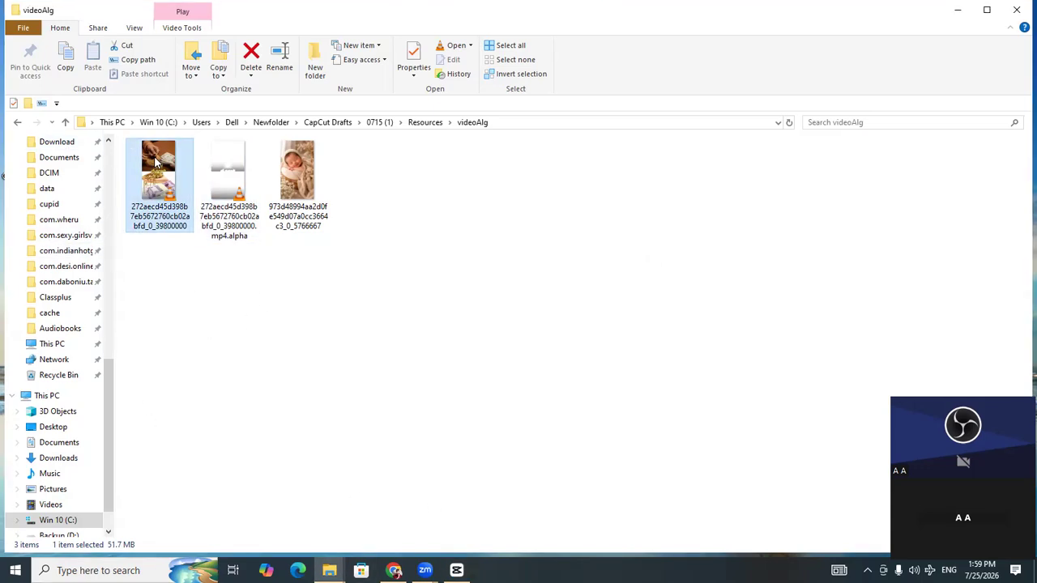
pyautogui.rightClick(154, 158)
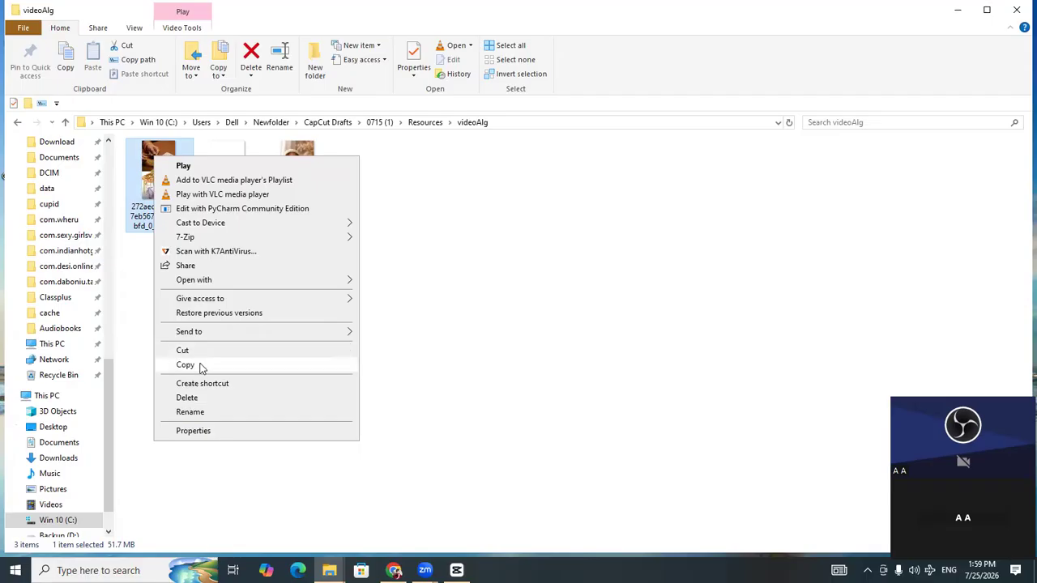
pyautogui.click(394, 571)
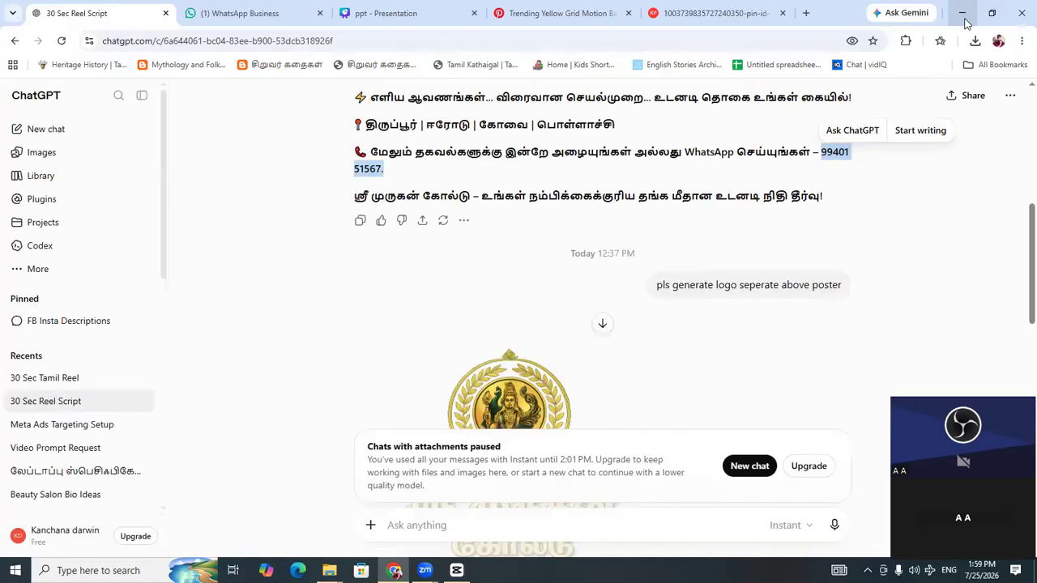
pyautogui.click(963, 12)
pyautogui.click(457, 570)
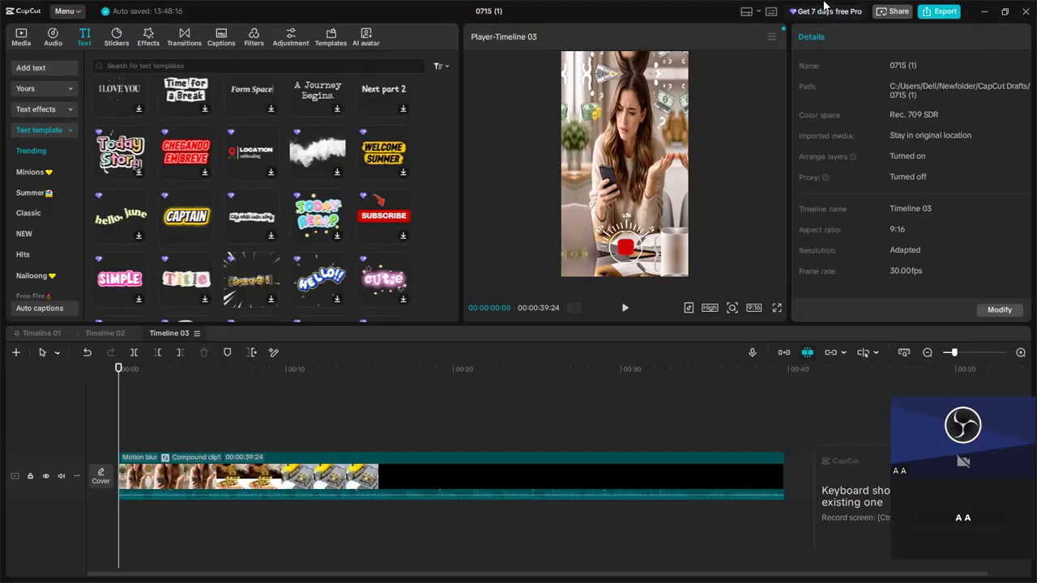
pyautogui.click(983, 12)
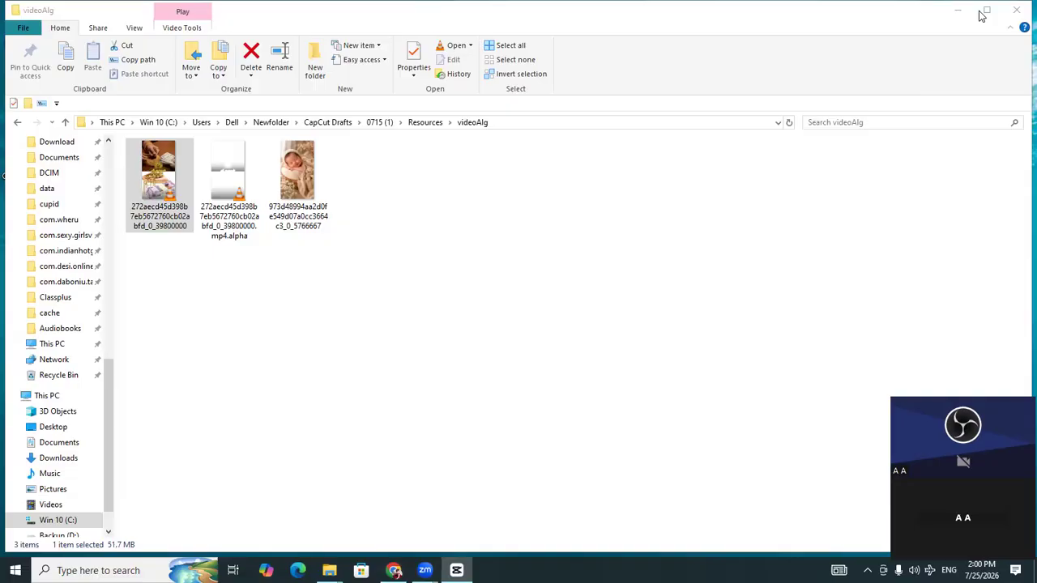
pyautogui.click(964, 10)
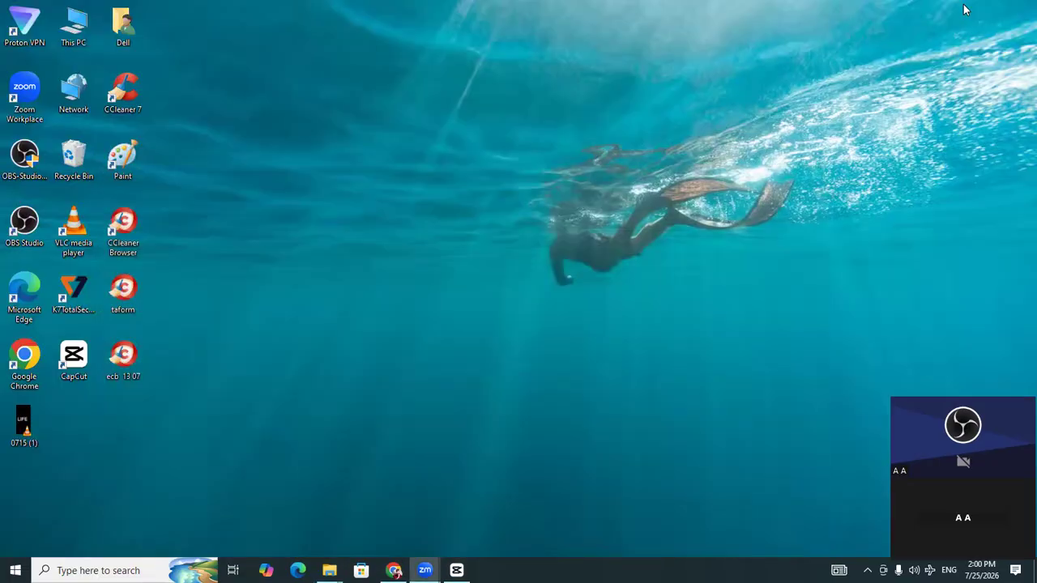
# Switch to the Canva presentation ppt in Chrome, view slide 7 on AI Video Editing, and return to CapCut.
pyautogui.moveTo(457, 570)
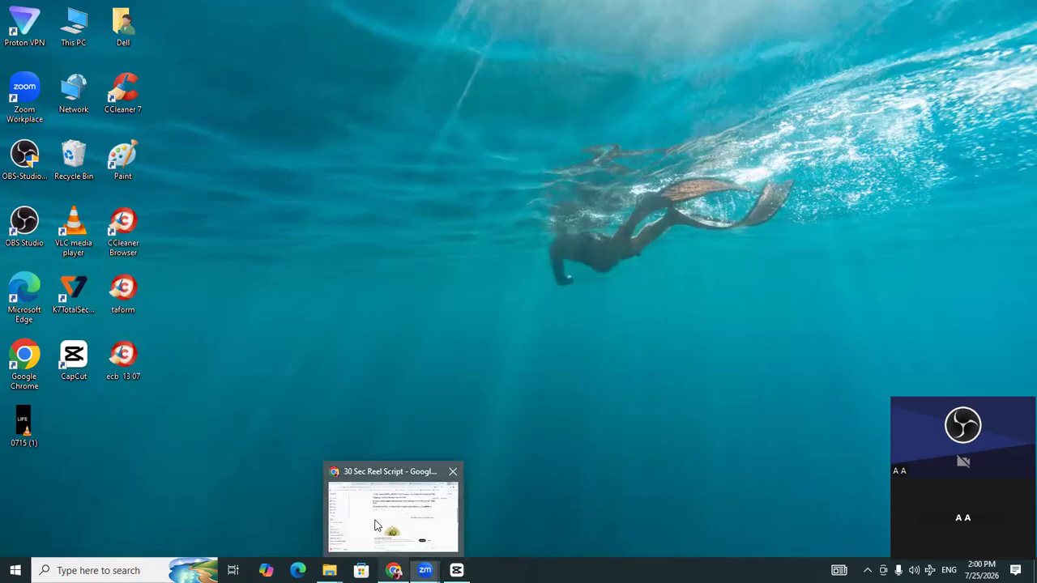
pyautogui.click(377, 525)
pyautogui.click(412, 11)
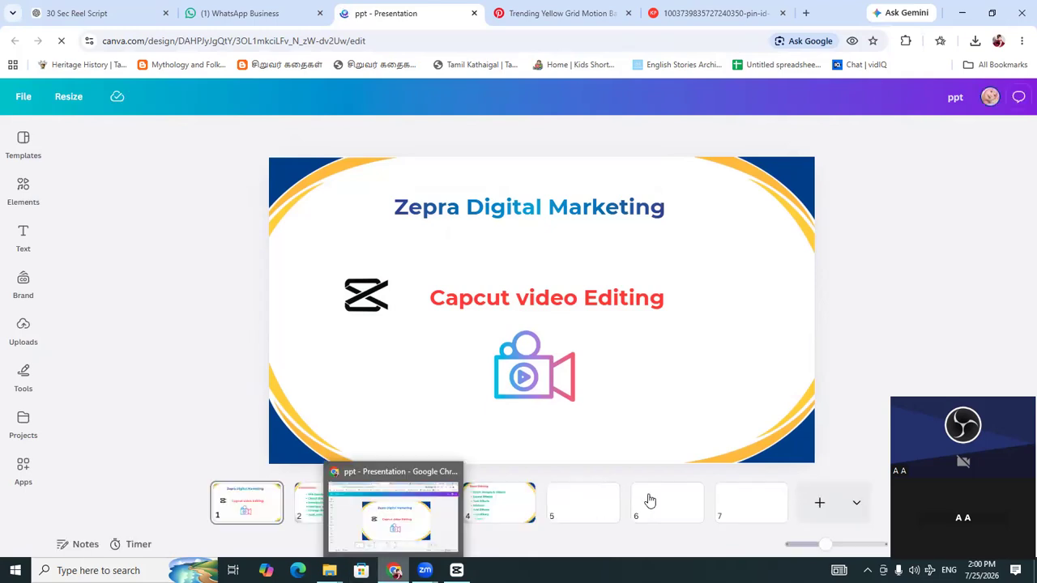
pyautogui.click(744, 491)
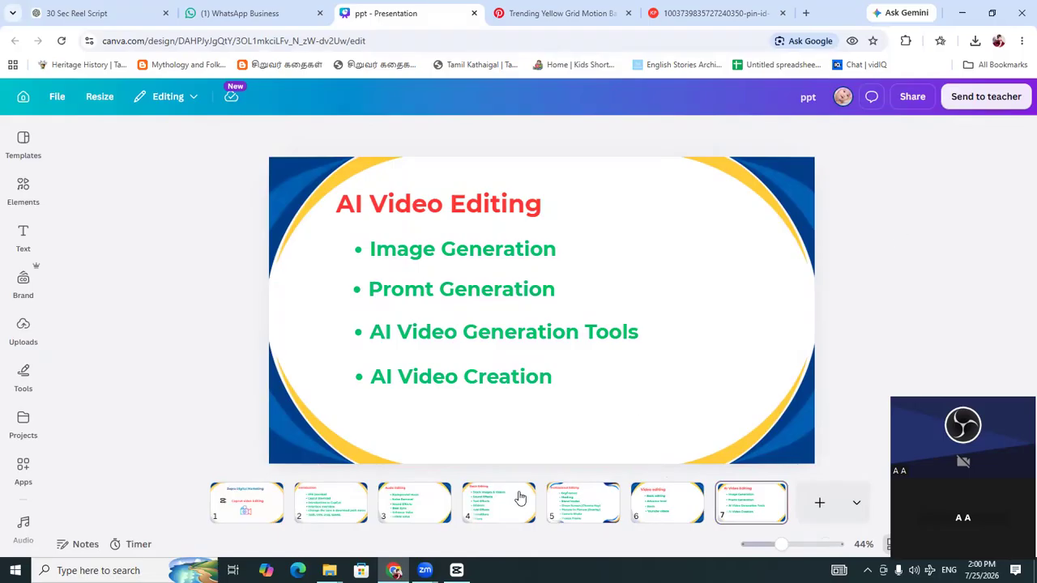
pyautogui.hotkey('alt', 'Tab')
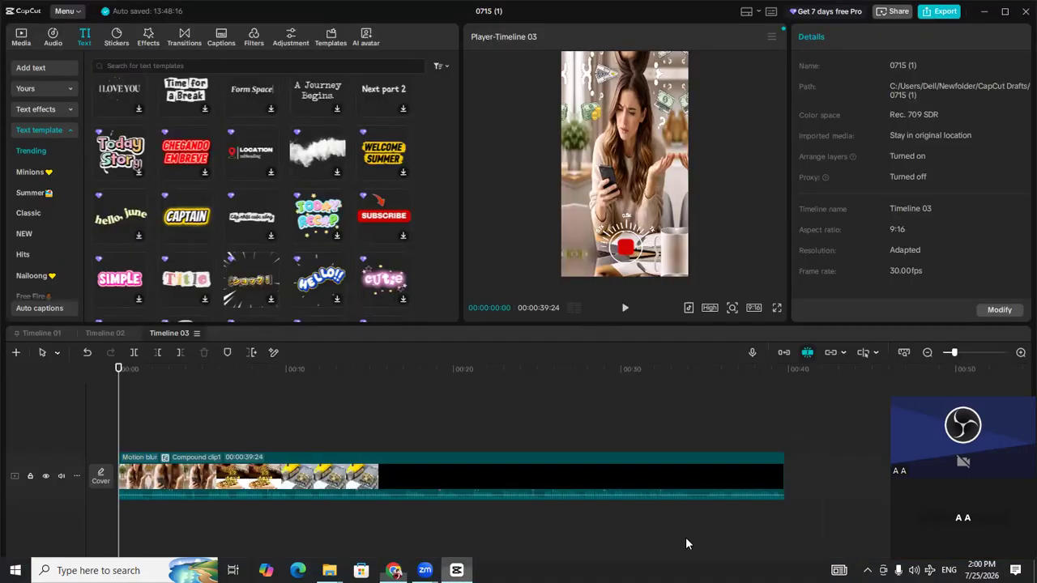